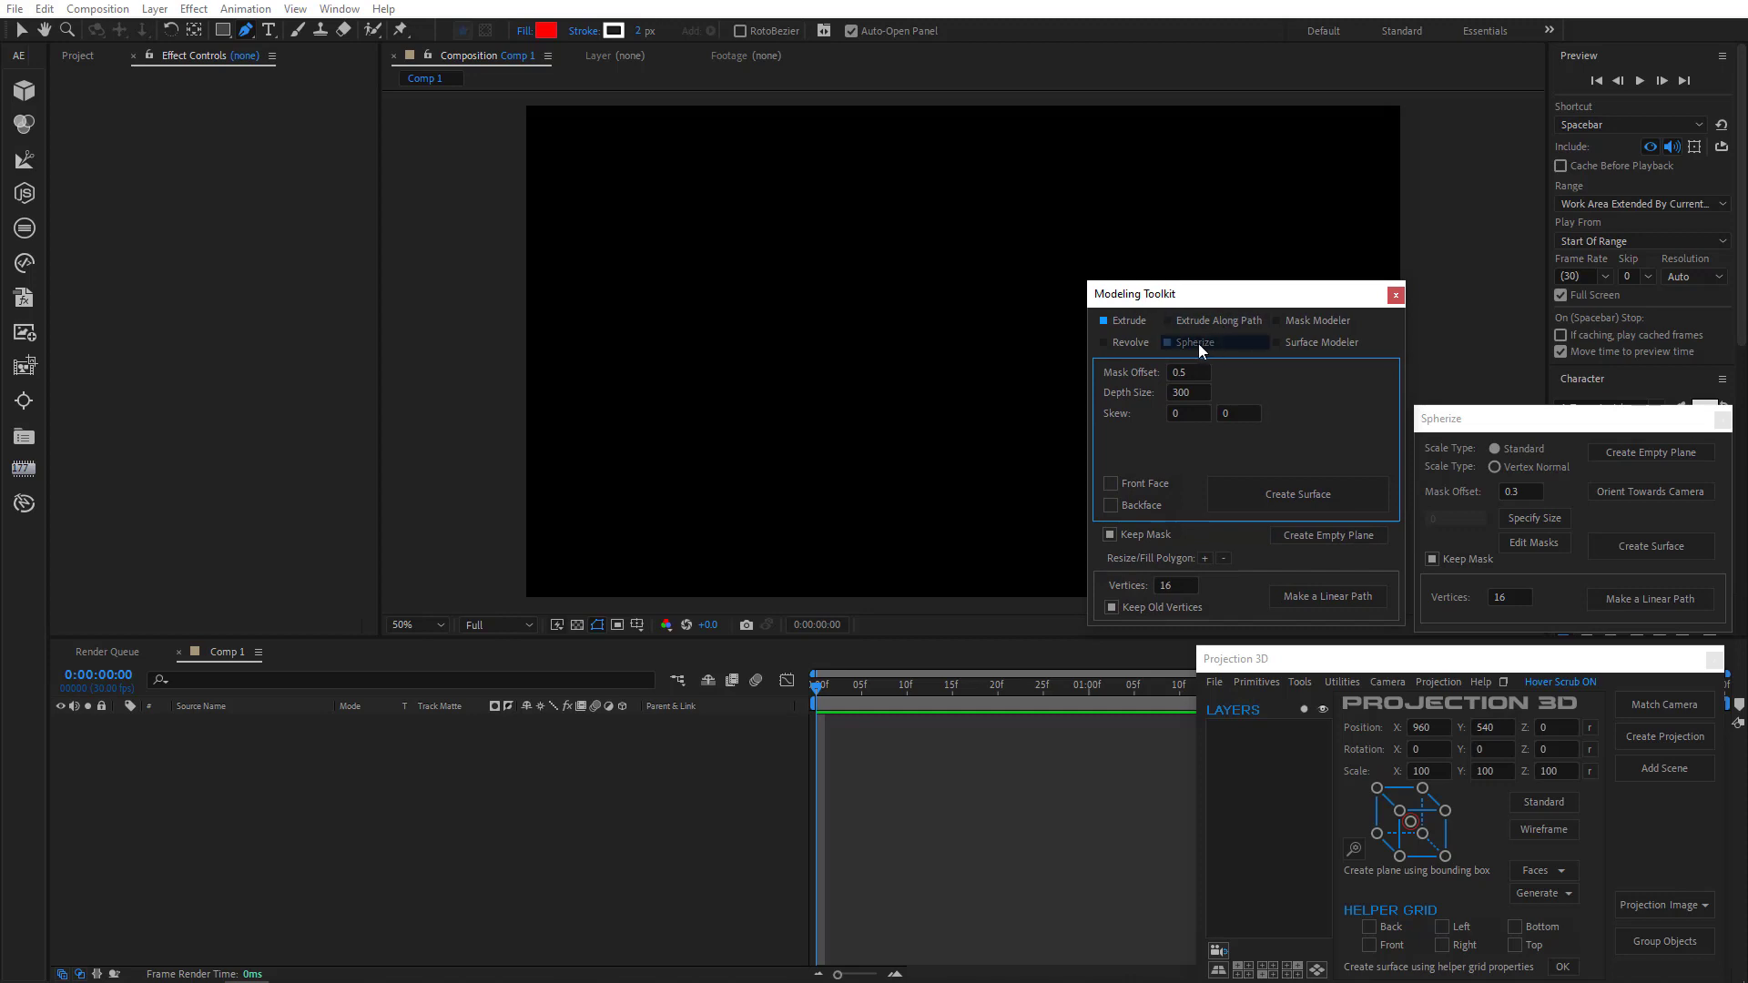
Step: Switch the Modeling Toolkit to Spherize, close the extra Spherize panel, and create an empty plane
{"action": "left_click", "coordinate": [1197, 343]}
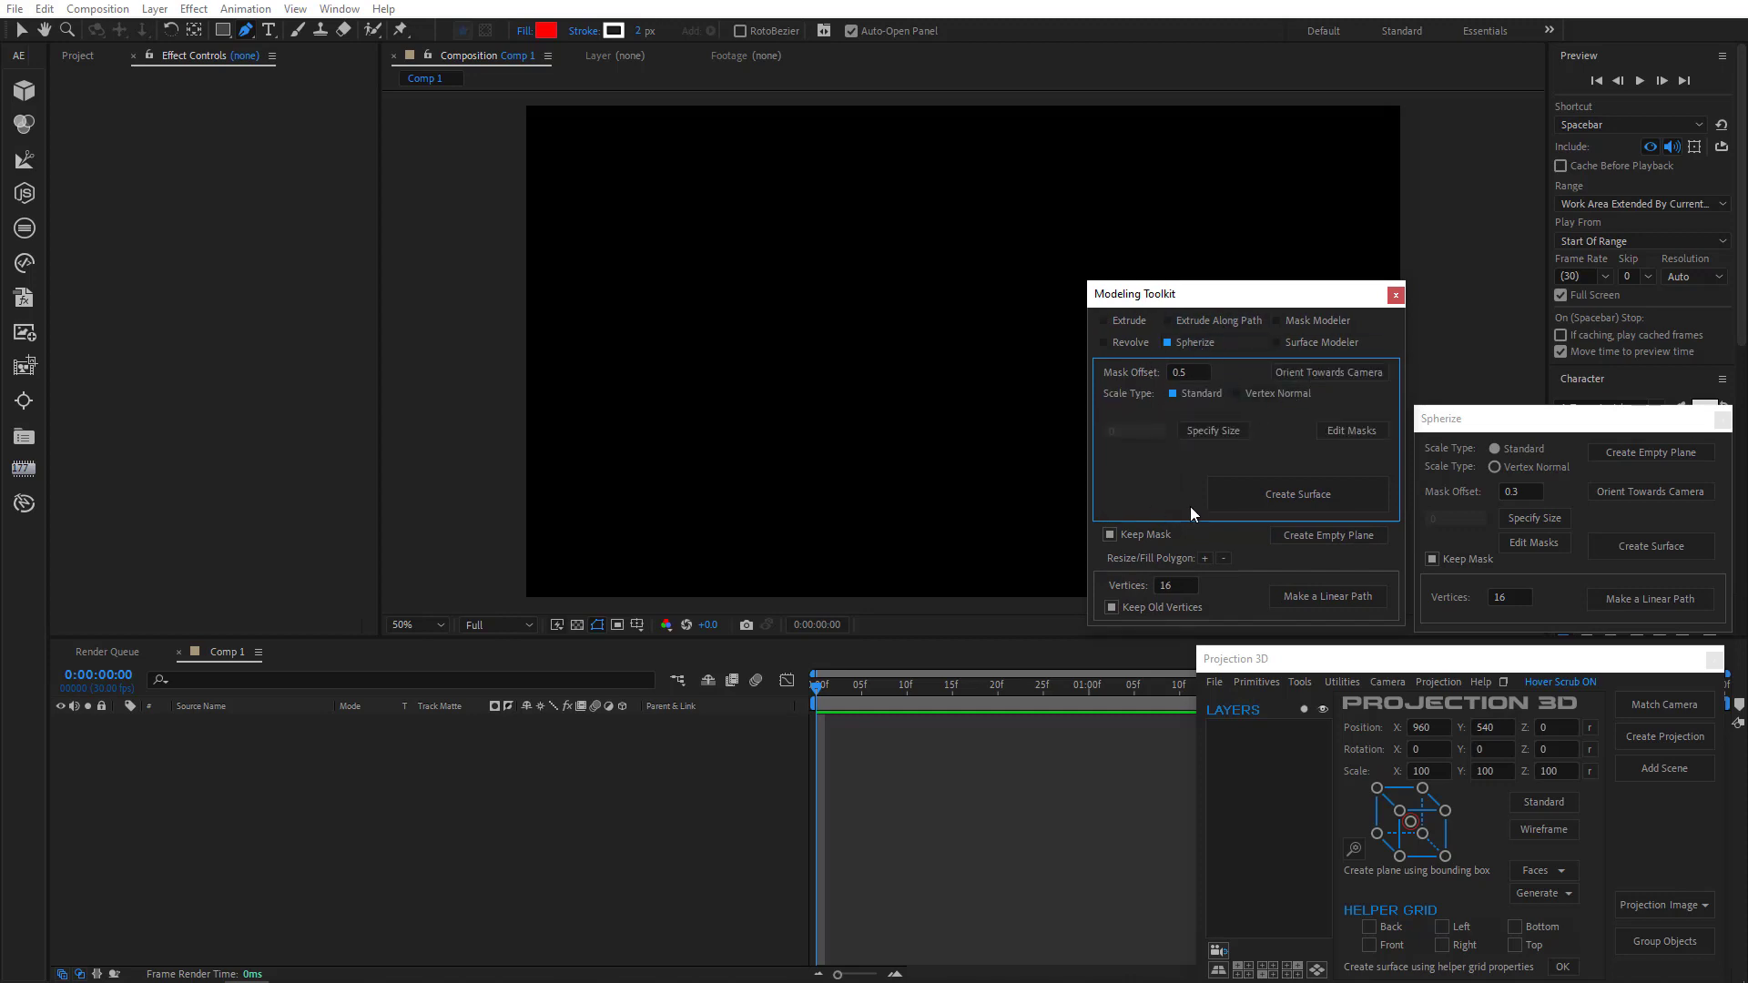
{"action": "left_click", "coordinate": [1722, 419]}
{"action": "left_click_drag", "start_coordinate": [1352, 302], "coordinate": [1651, 309]}
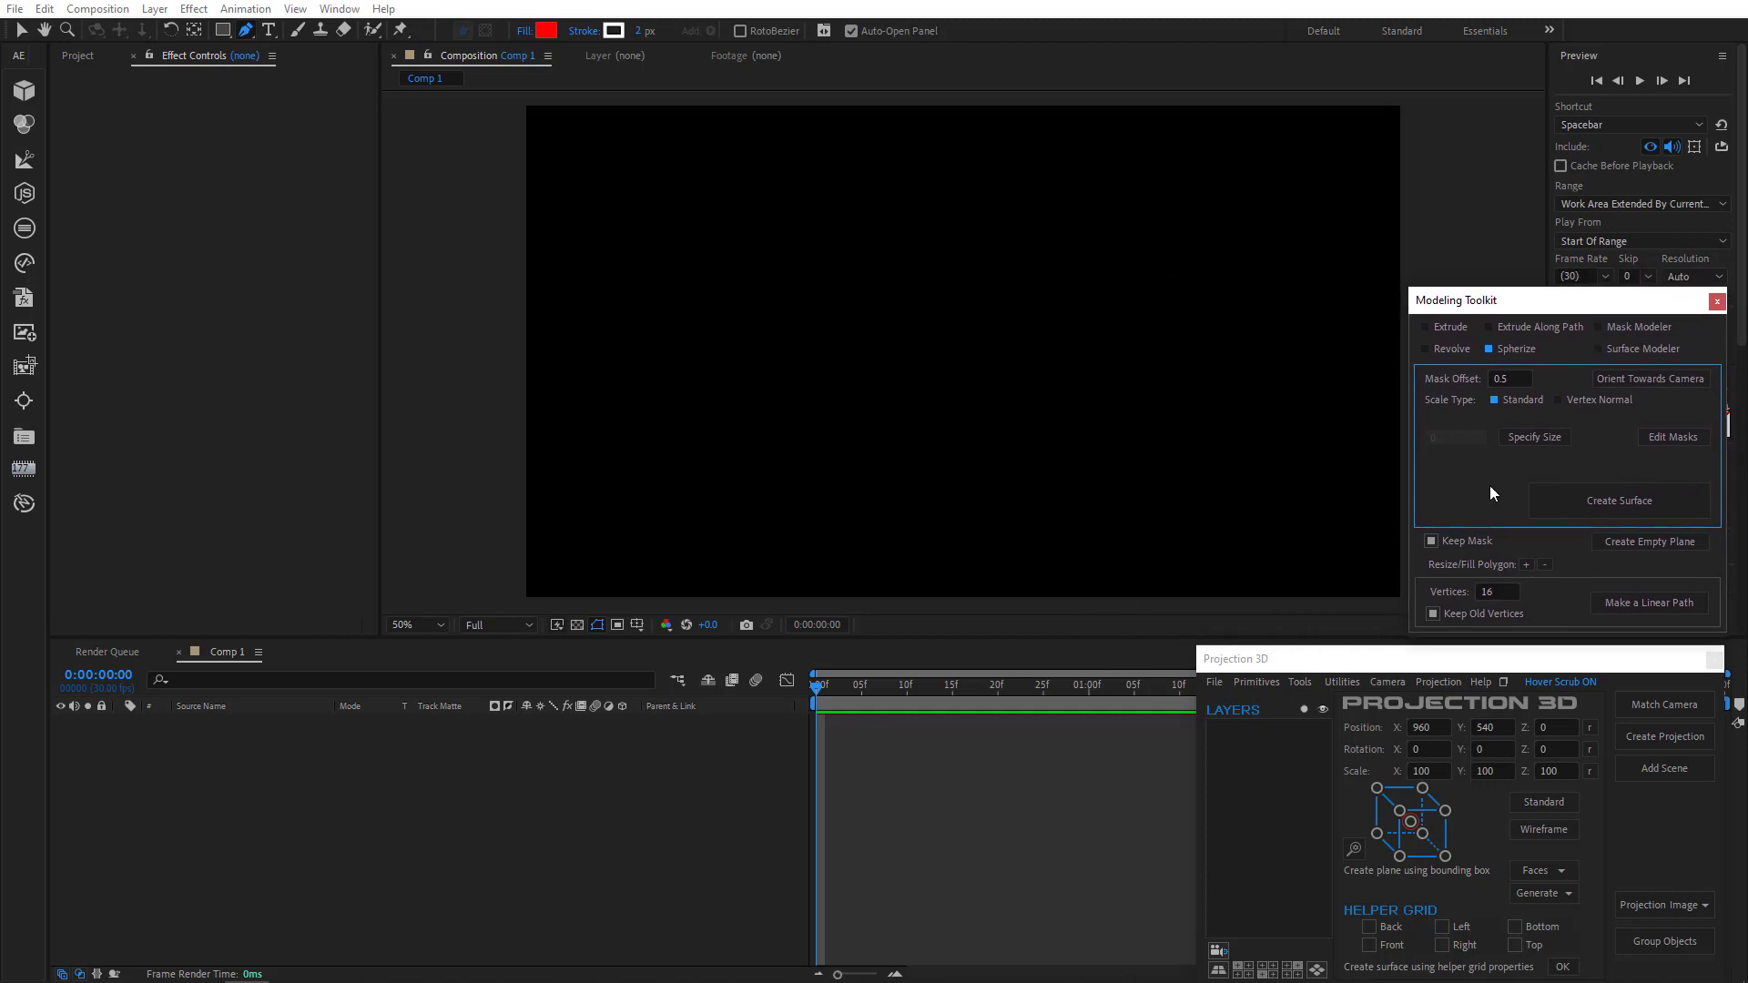
{"action": "left_click", "coordinate": [1612, 543]}
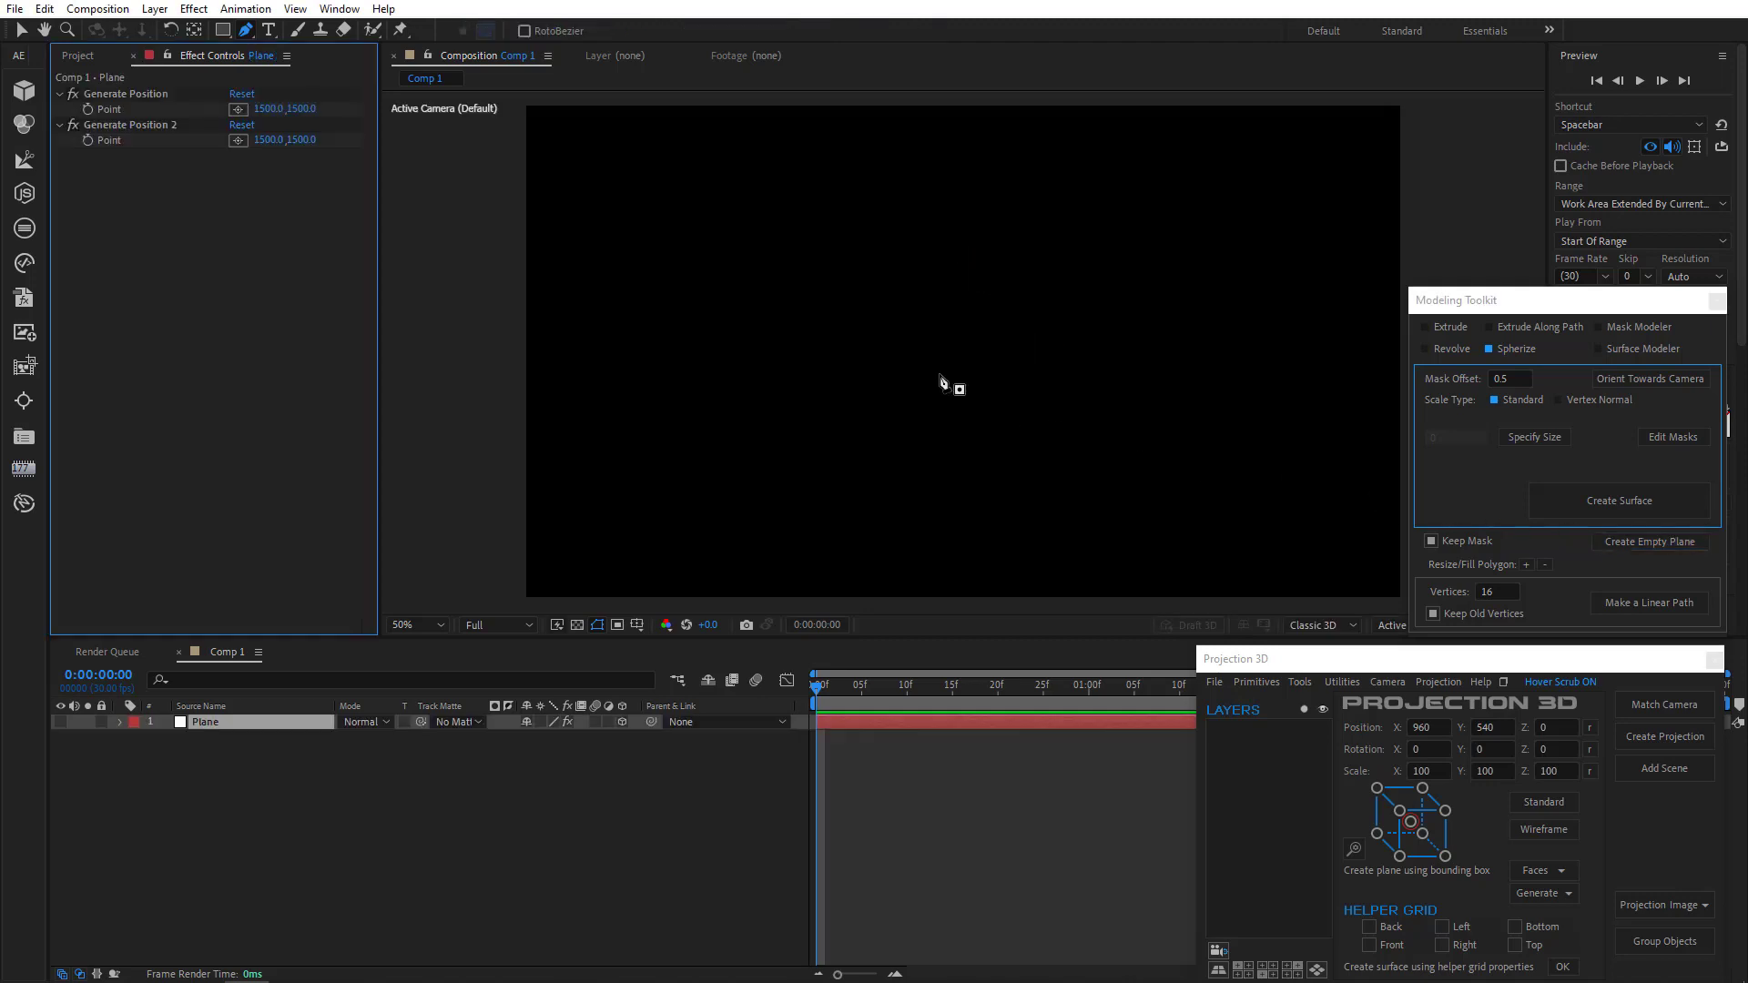
Step: Draw a closed seven-sided polygon mask on the plane with the Pen tool
{"action": "left_click", "coordinate": [814, 381]}
{"action": "left_click", "coordinate": [845, 281]}
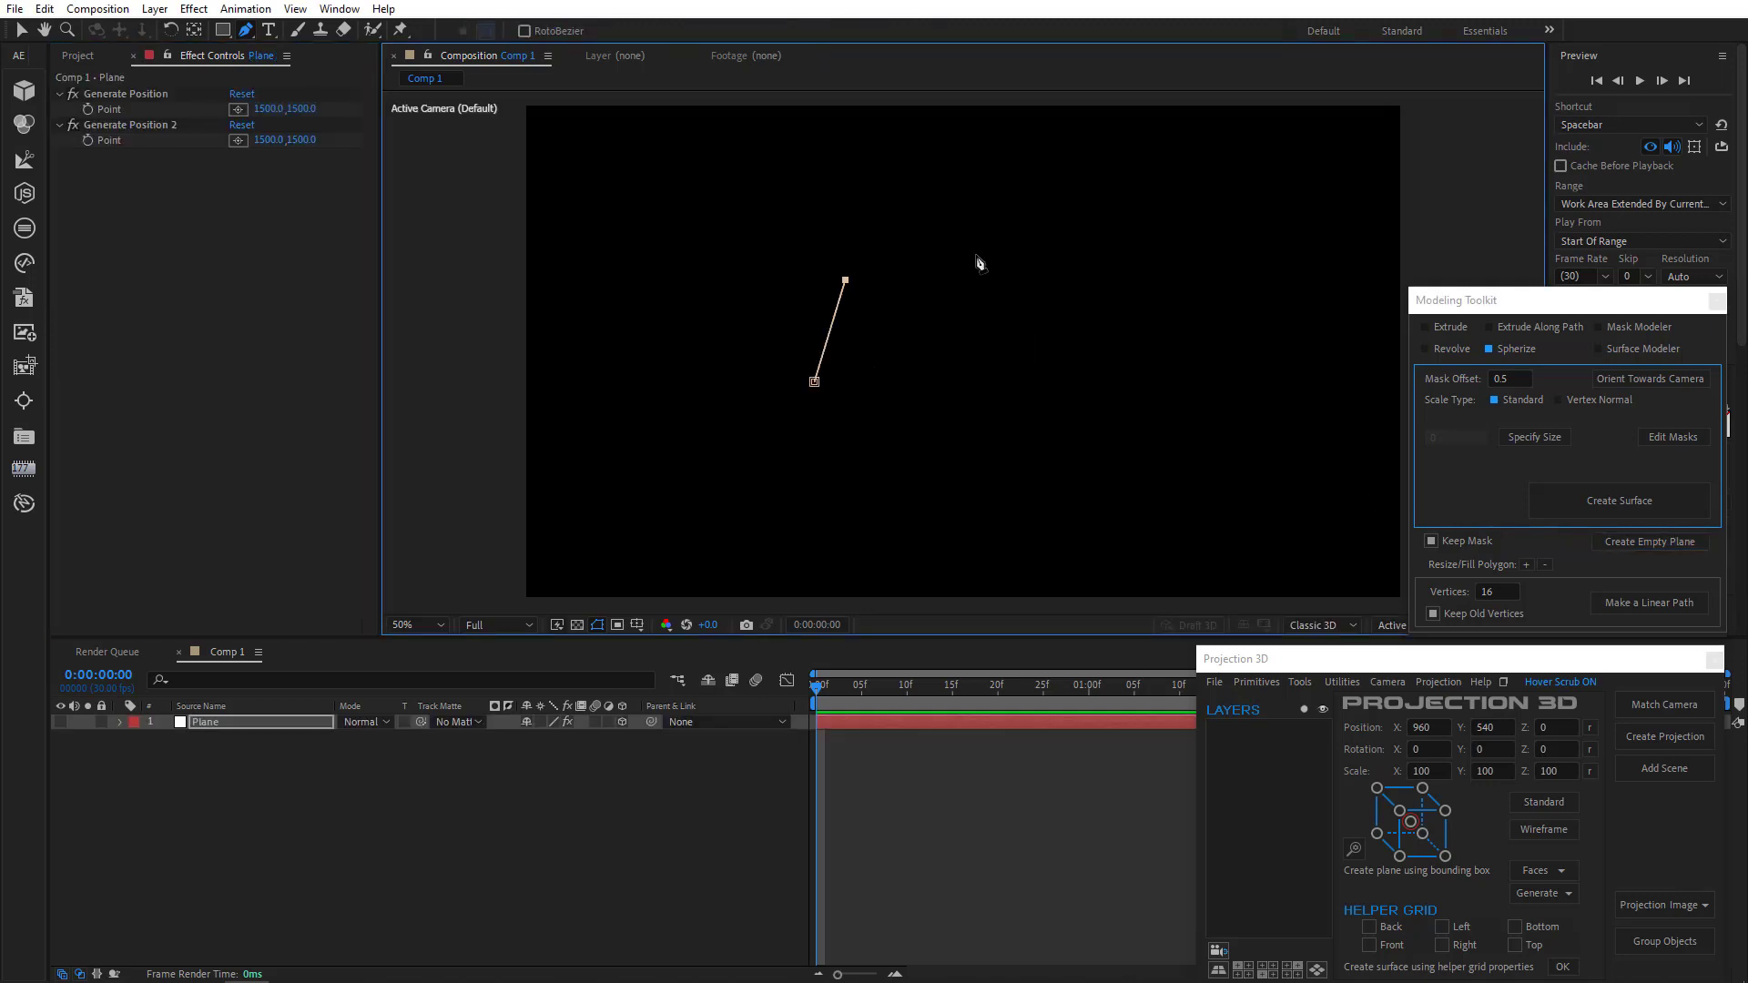
{"action": "left_click", "coordinate": [975, 255]}
{"action": "left_click", "coordinate": [1099, 307]}
{"action": "left_click", "coordinate": [1134, 422]}
{"action": "left_click", "coordinate": [1072, 487]}
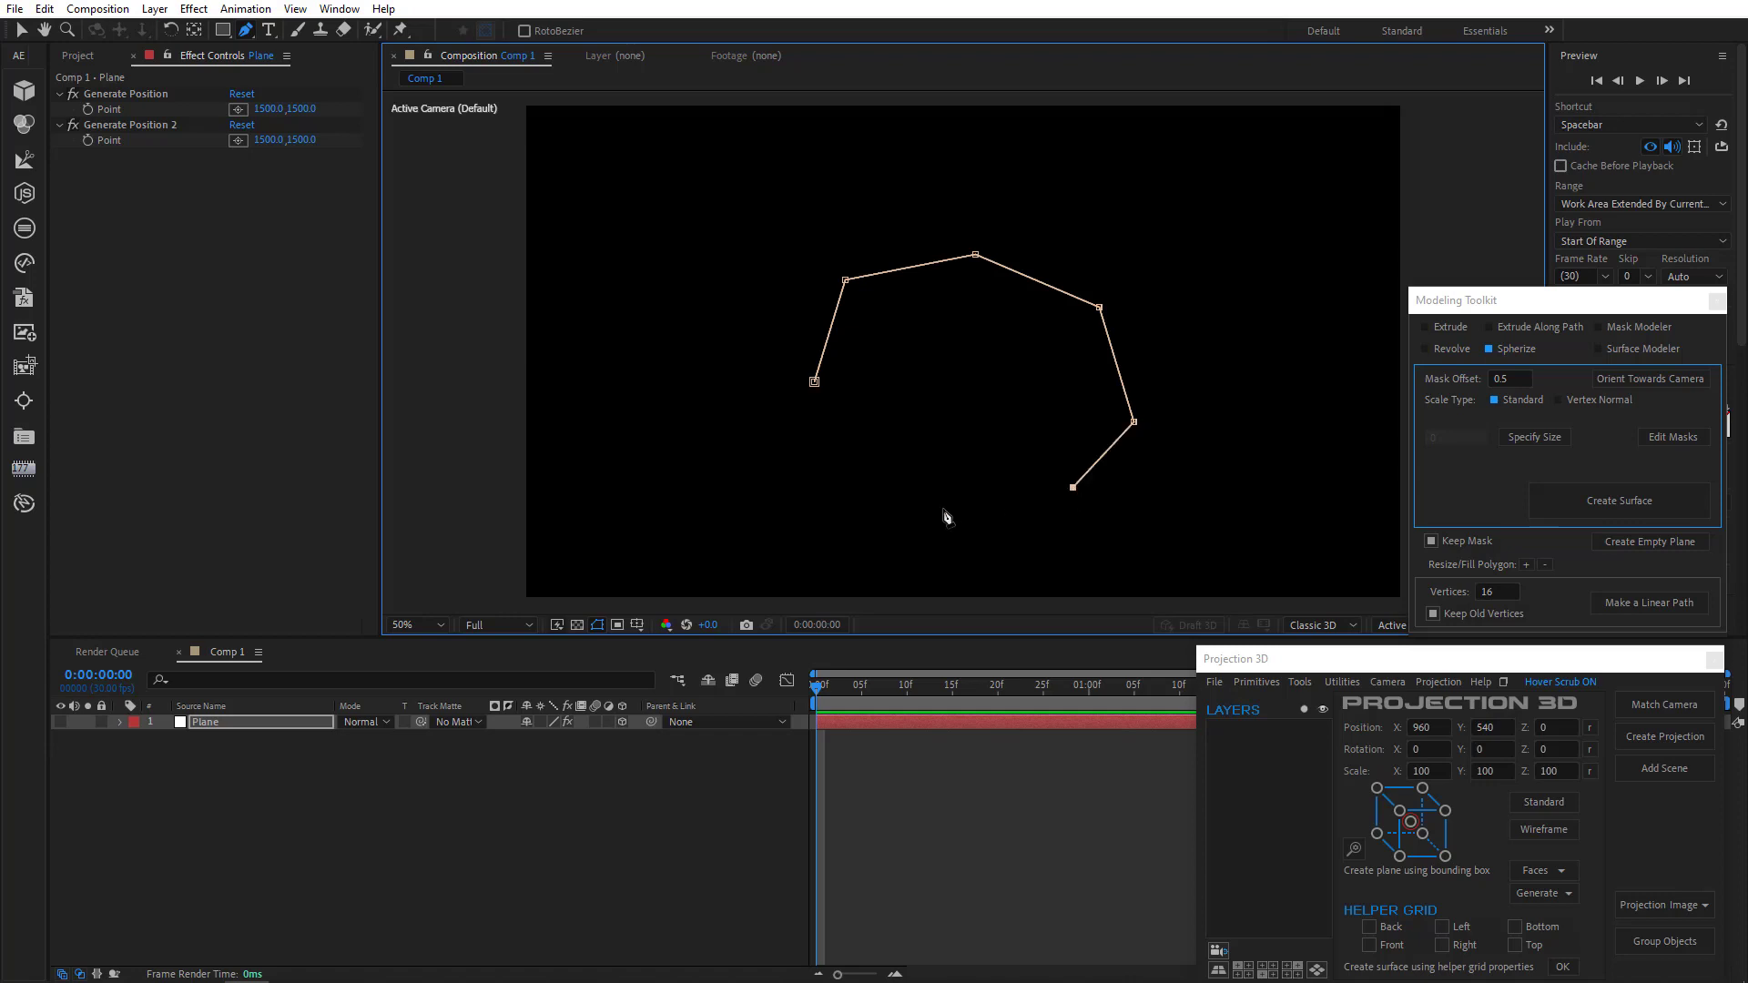
{"action": "left_click", "coordinate": [924, 508]}
{"action": "left_click", "coordinate": [847, 452]}
{"action": "left_click", "coordinate": [814, 381]}
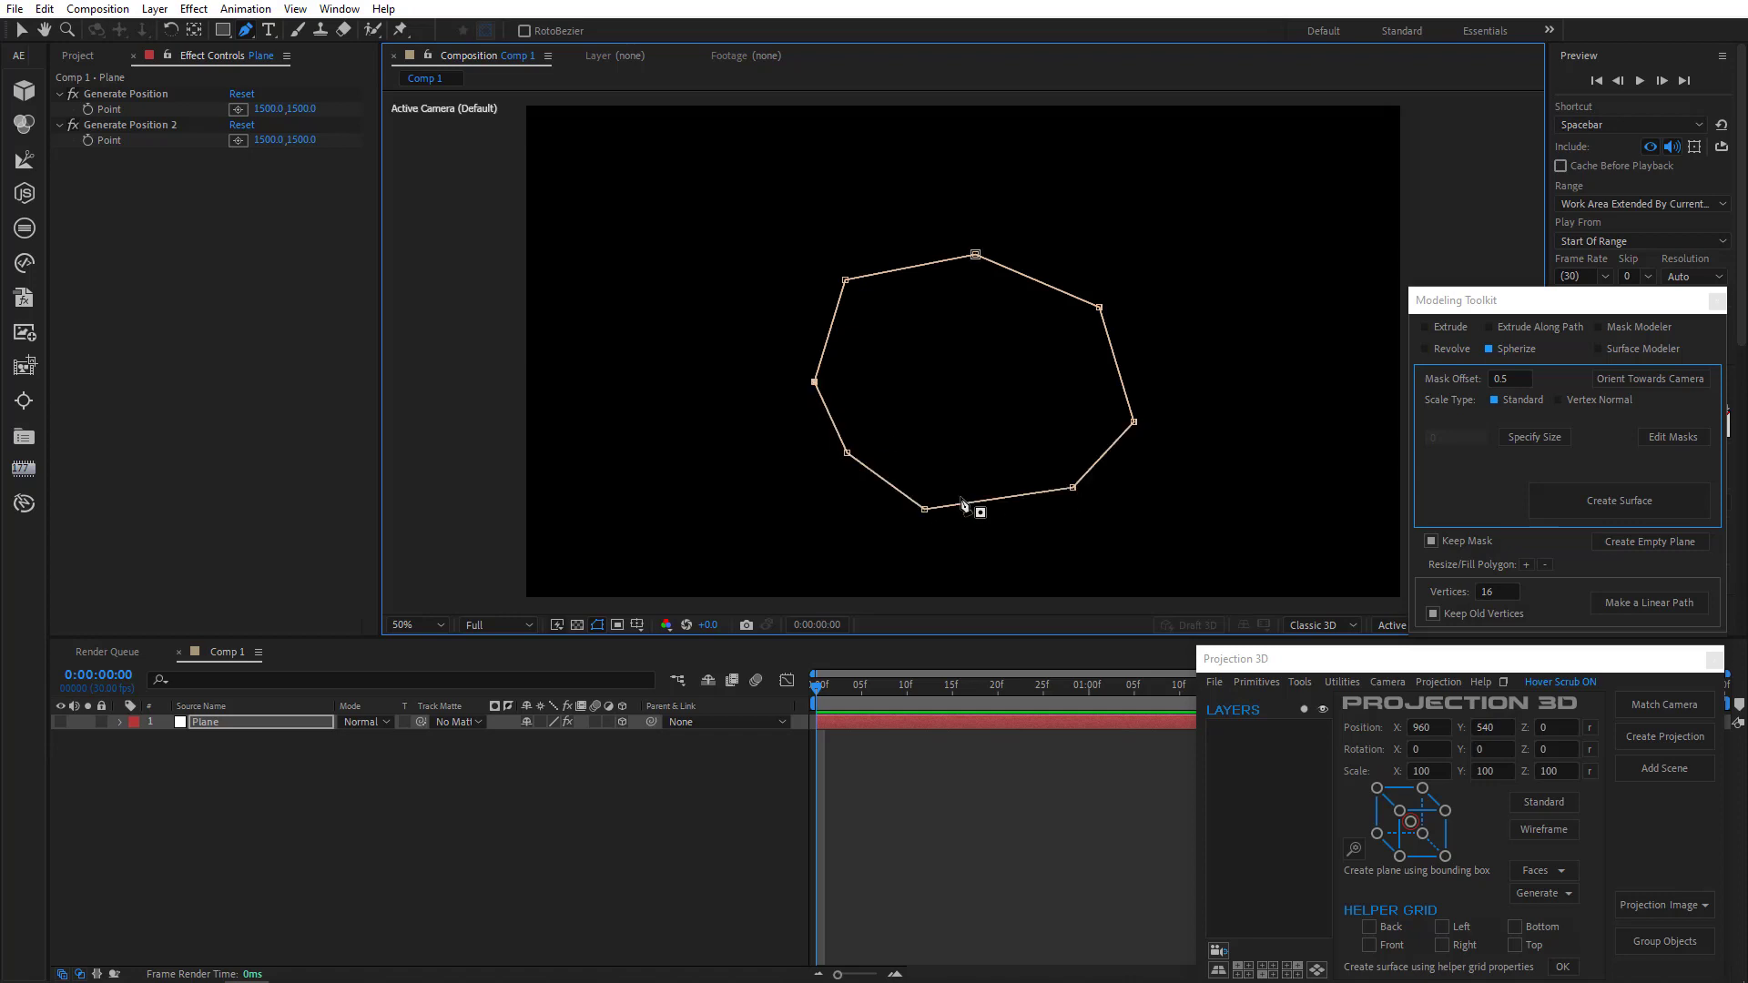
Step: Generate the spherize masks from the polygon and create the spherized surface
{"action": "left_click", "coordinate": [1662, 441]}
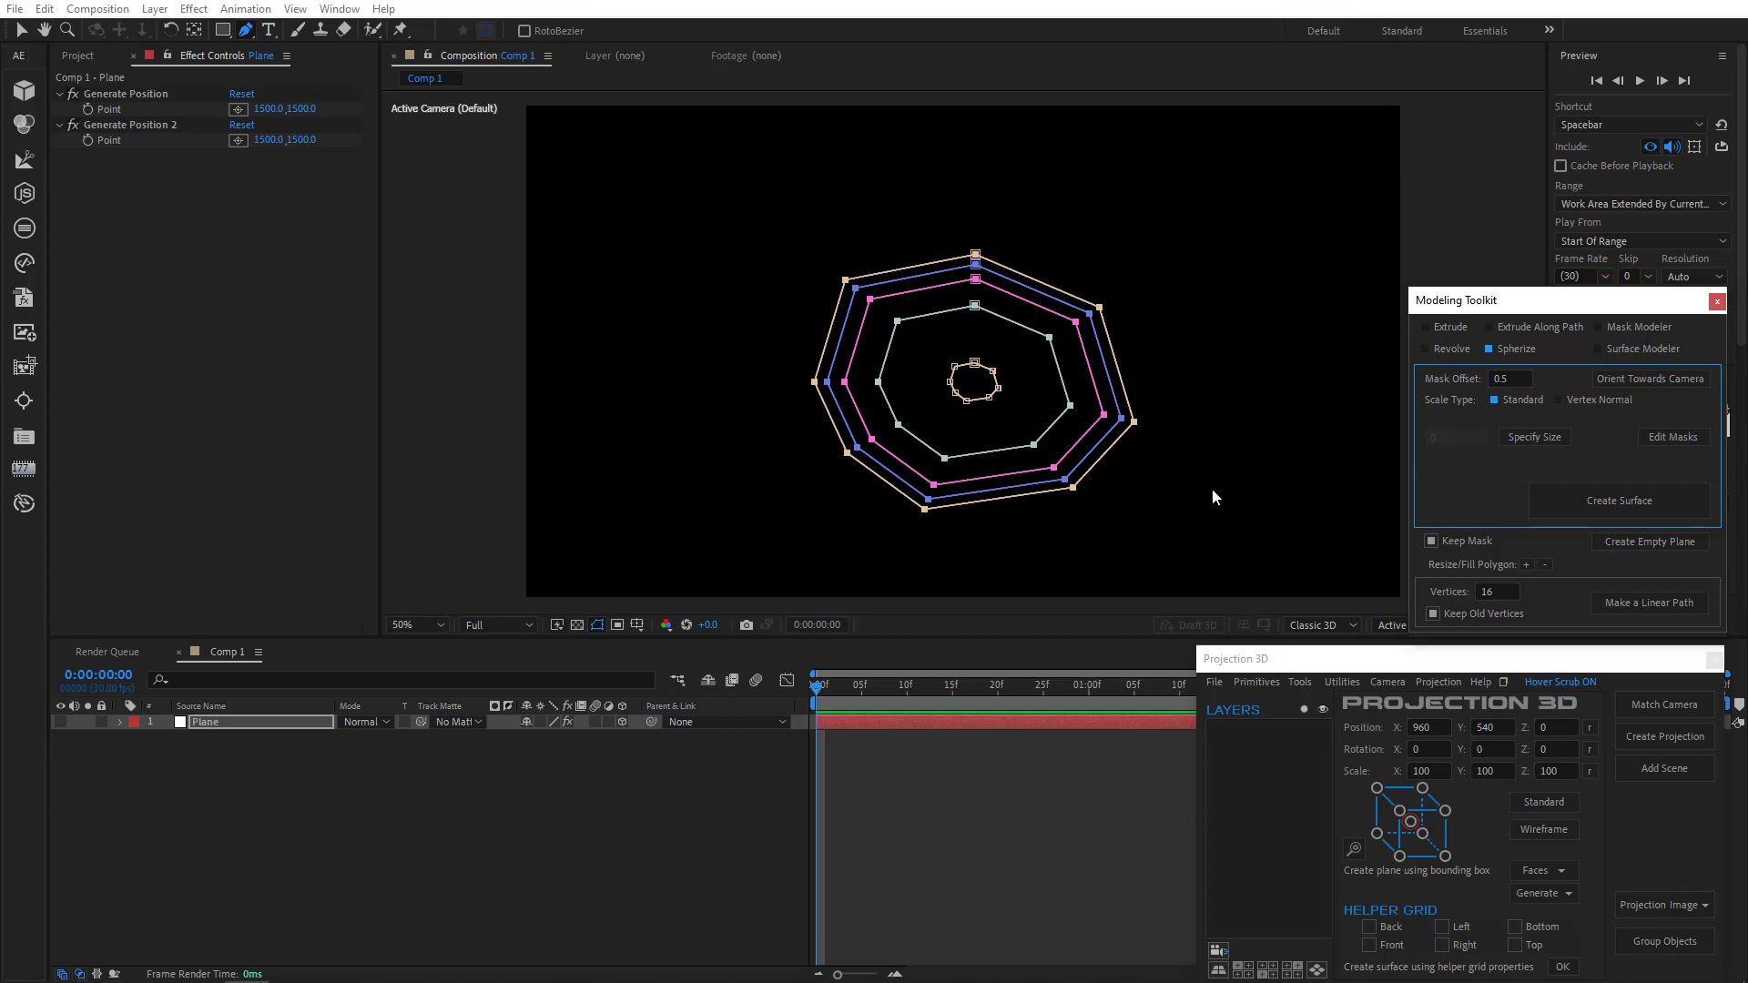
{"action": "left_click", "coordinate": [1588, 502]}
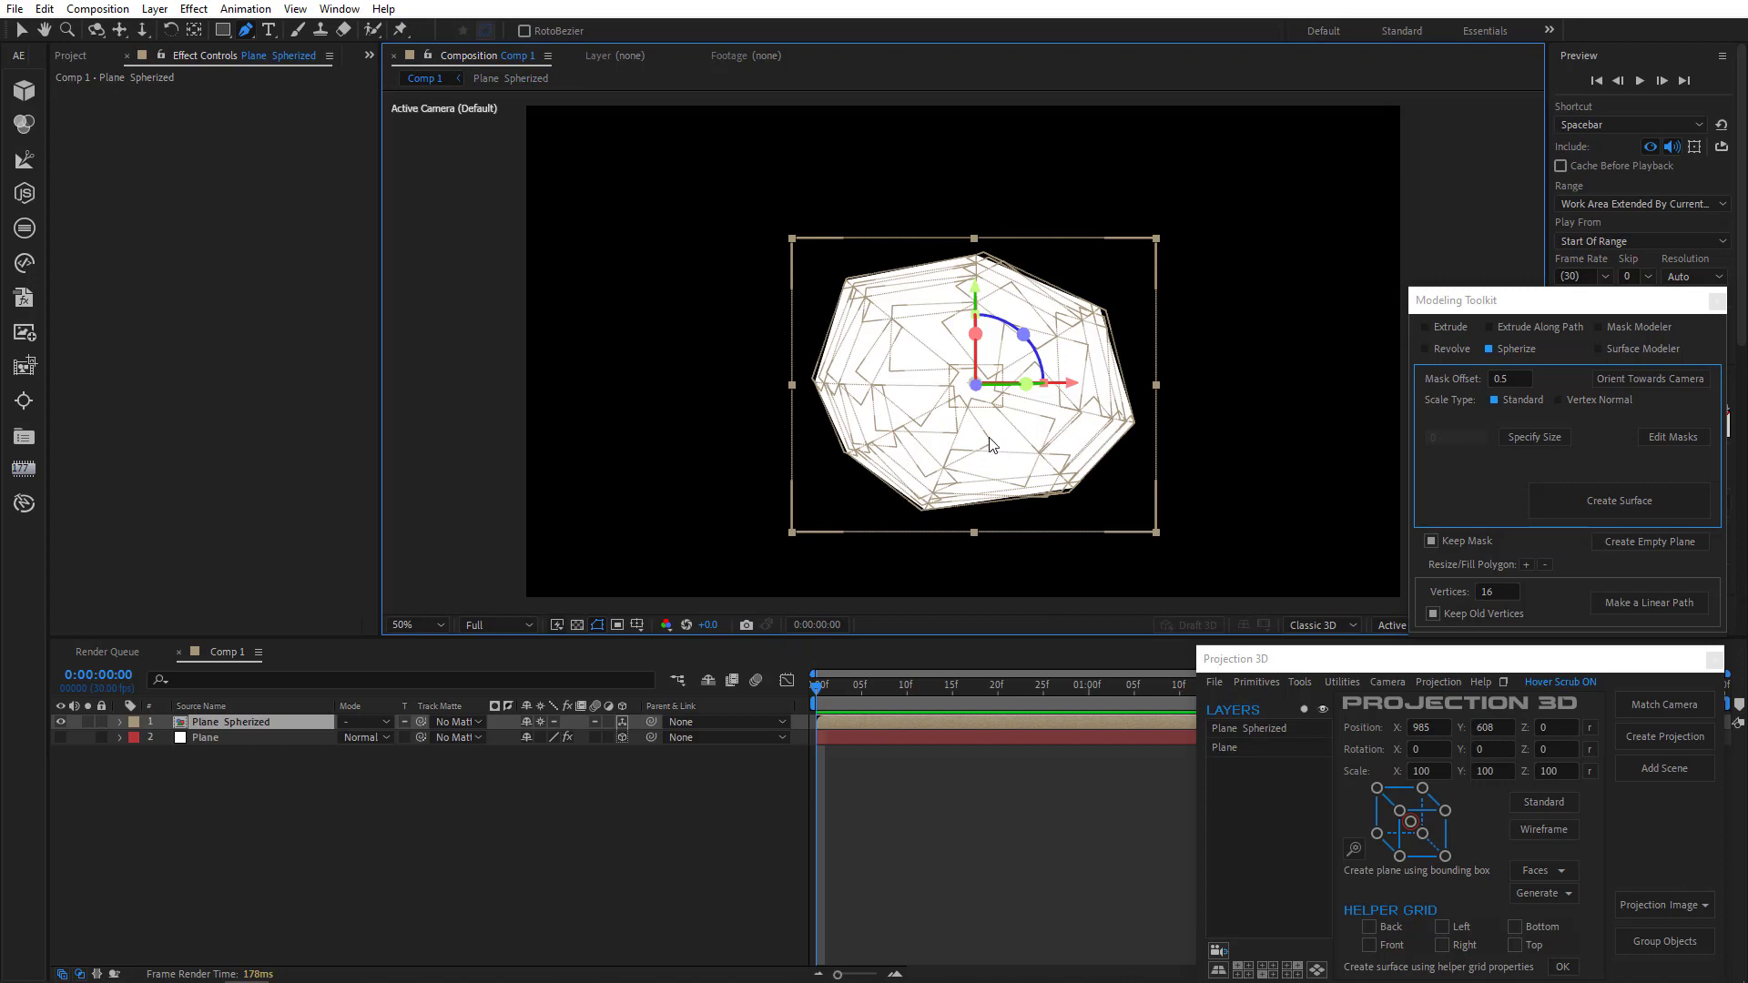
Step: Orbit around the spherized surface to inspect its shape
{"action": "left_click", "coordinate": [26, 33]}
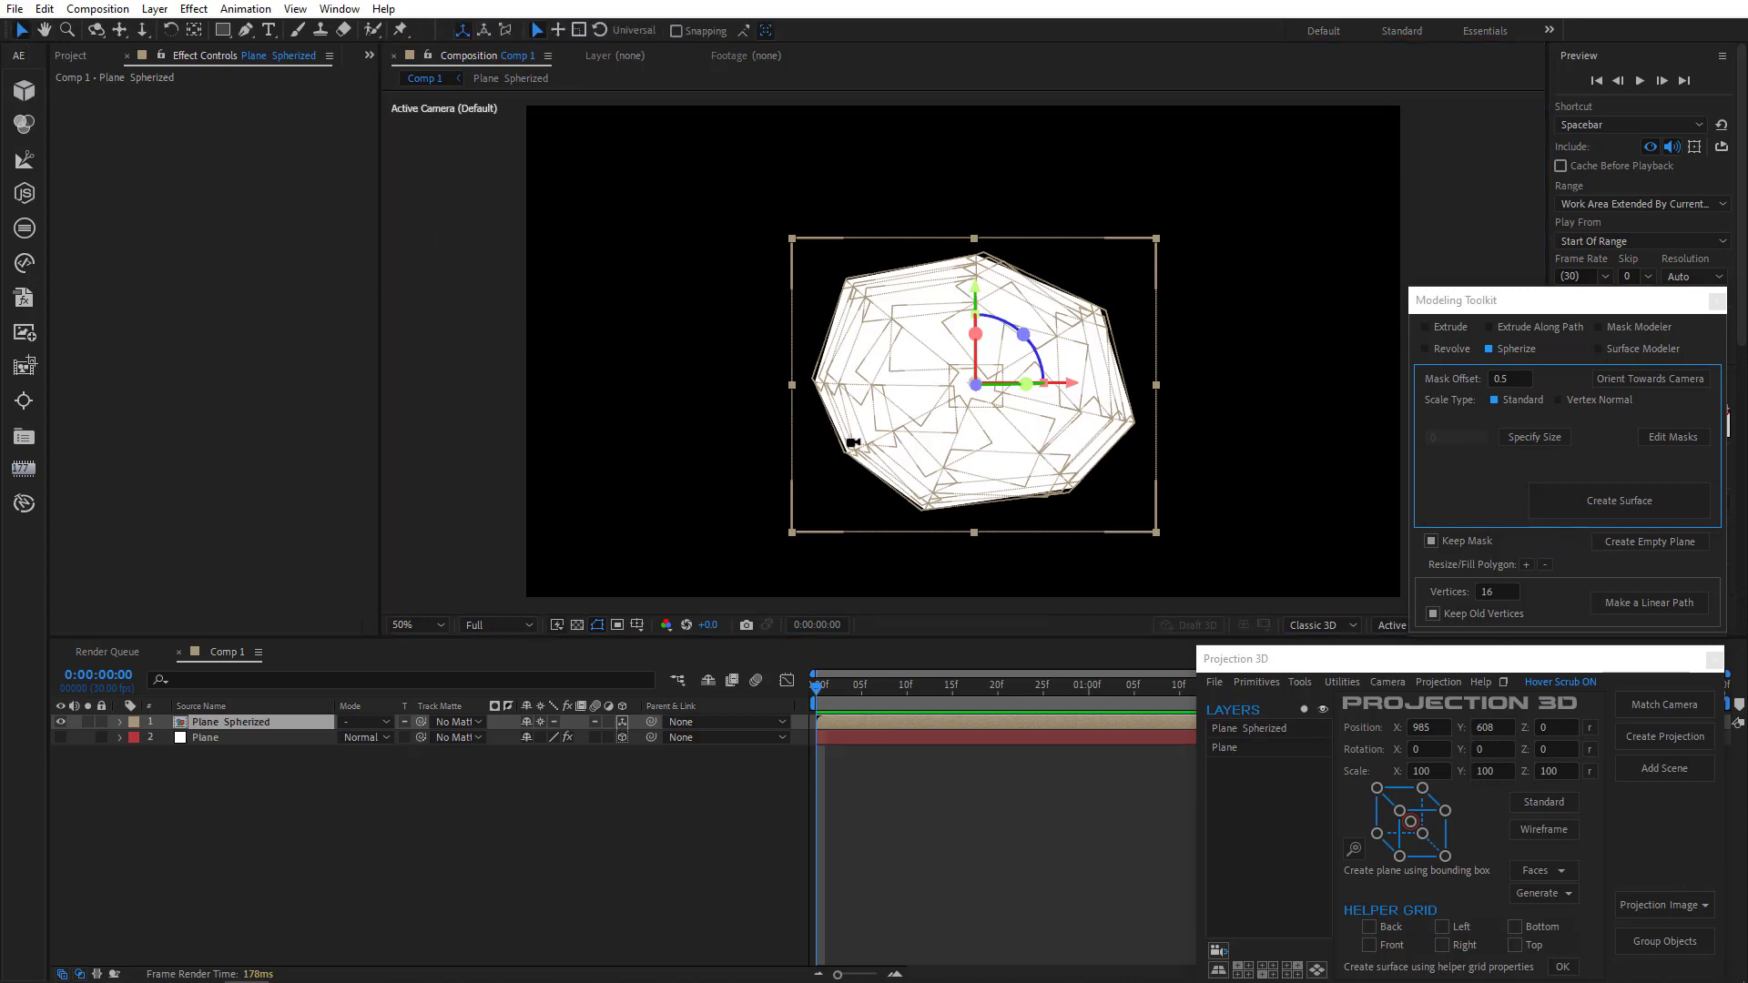
{"action": "left_click_drag", "start_coordinate": [854, 443], "coordinate": [925, 475]}
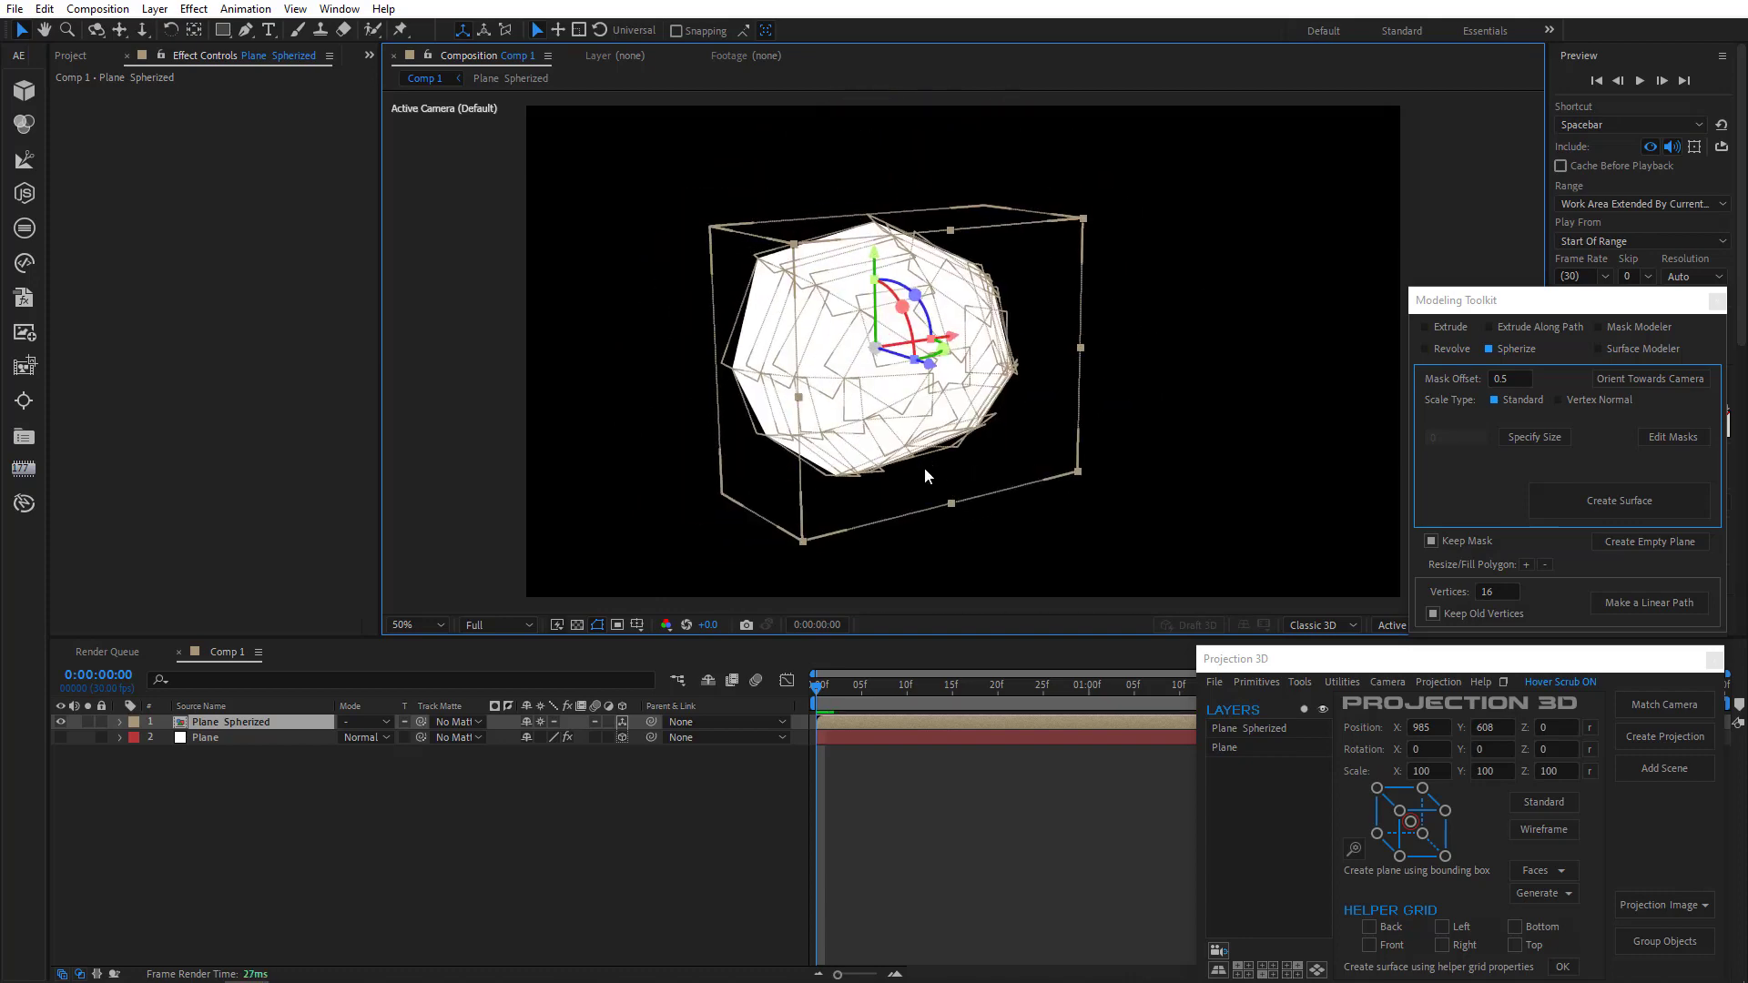
Step: Undo the surface, the spherize masks and the polygon mask back to the empty plane
{"action": "key", "text": "ctrl+z"}
{"action": "key", "text": "ctrl+z"}
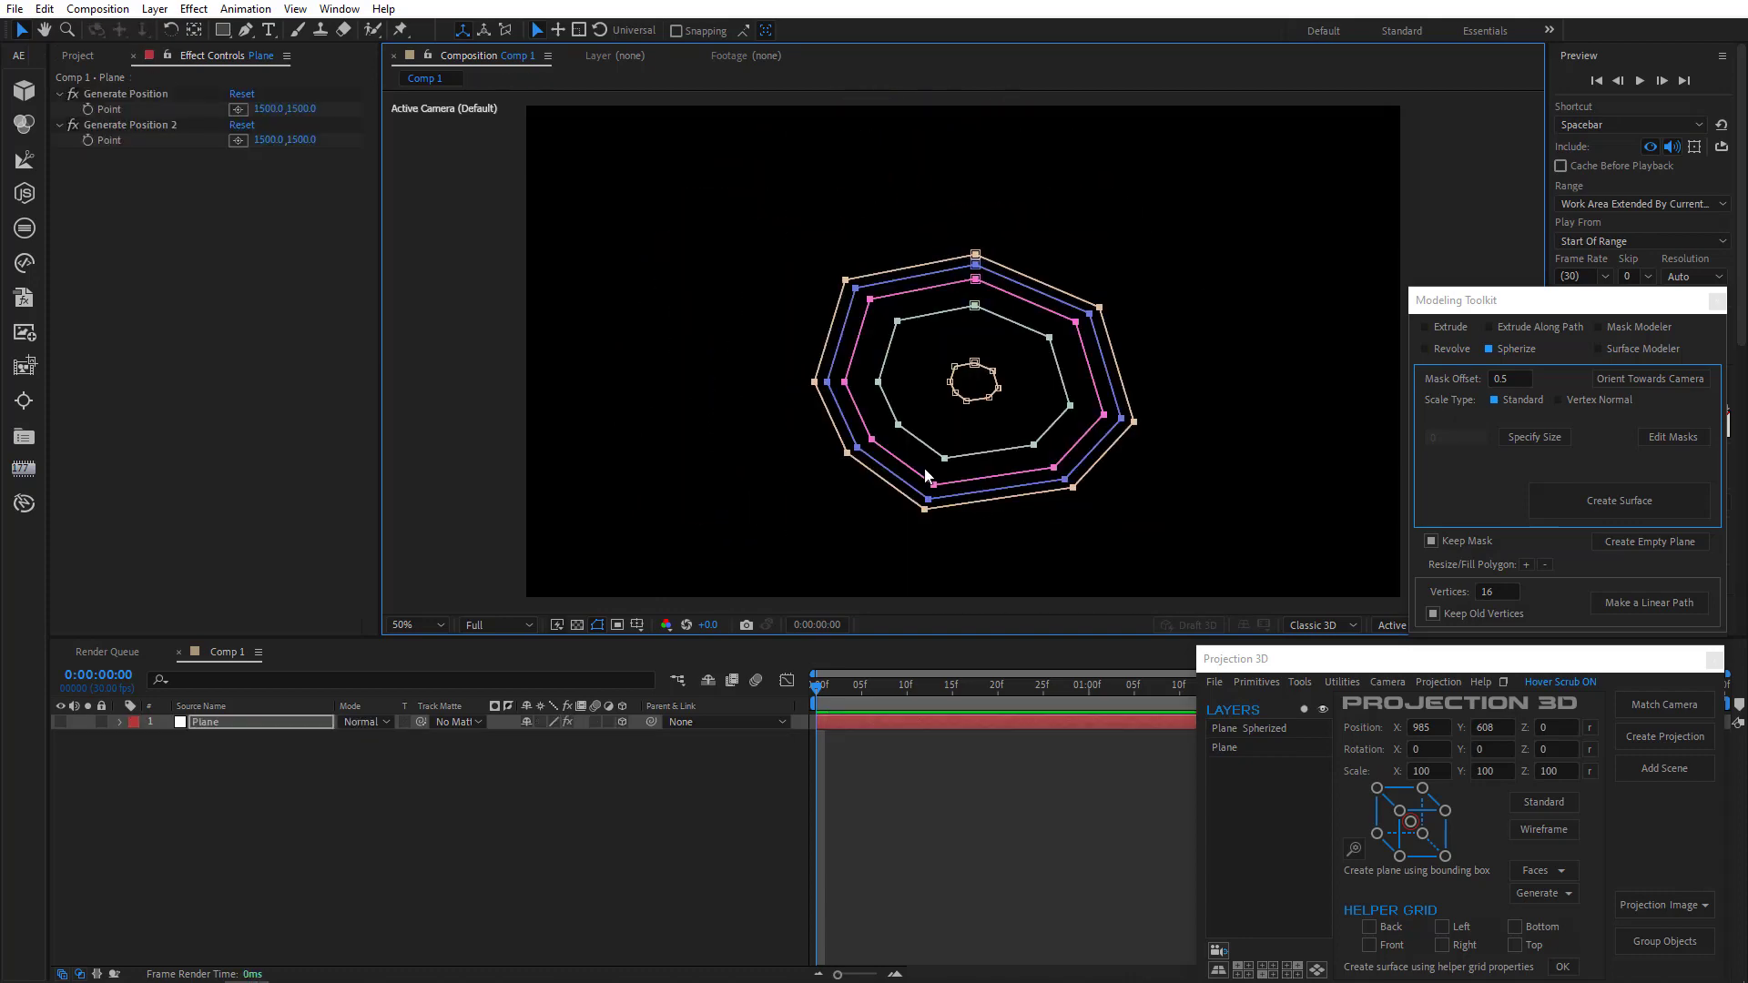
{"action": "key", "text": "ctrl+z"}
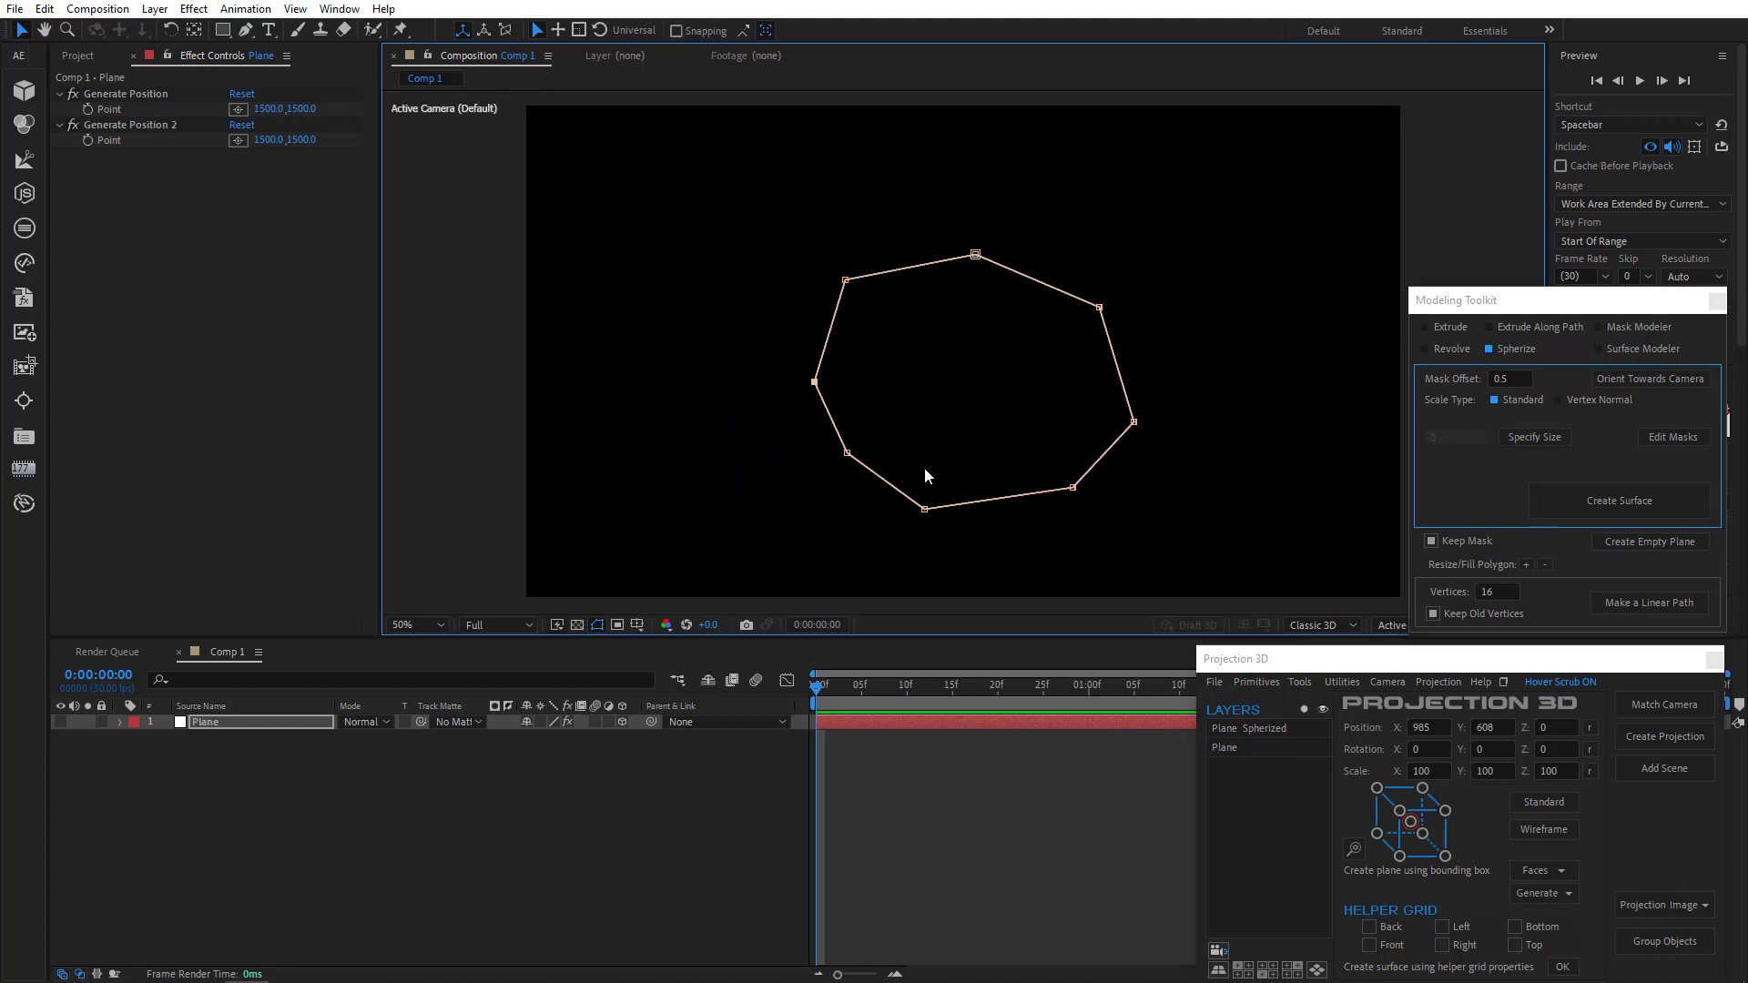
{"action": "key", "text": "ctrl+z"}
{"action": "key", "text": "ctrl+z"}
{"action": "key", "text": "ctrl+z"}
{"action": "key", "text": "ctrl+z"}
{"action": "key", "text": "ctrl+z"}
{"action": "key", "text": "ctrl+z"}
{"action": "key", "text": "ctrl+z"}
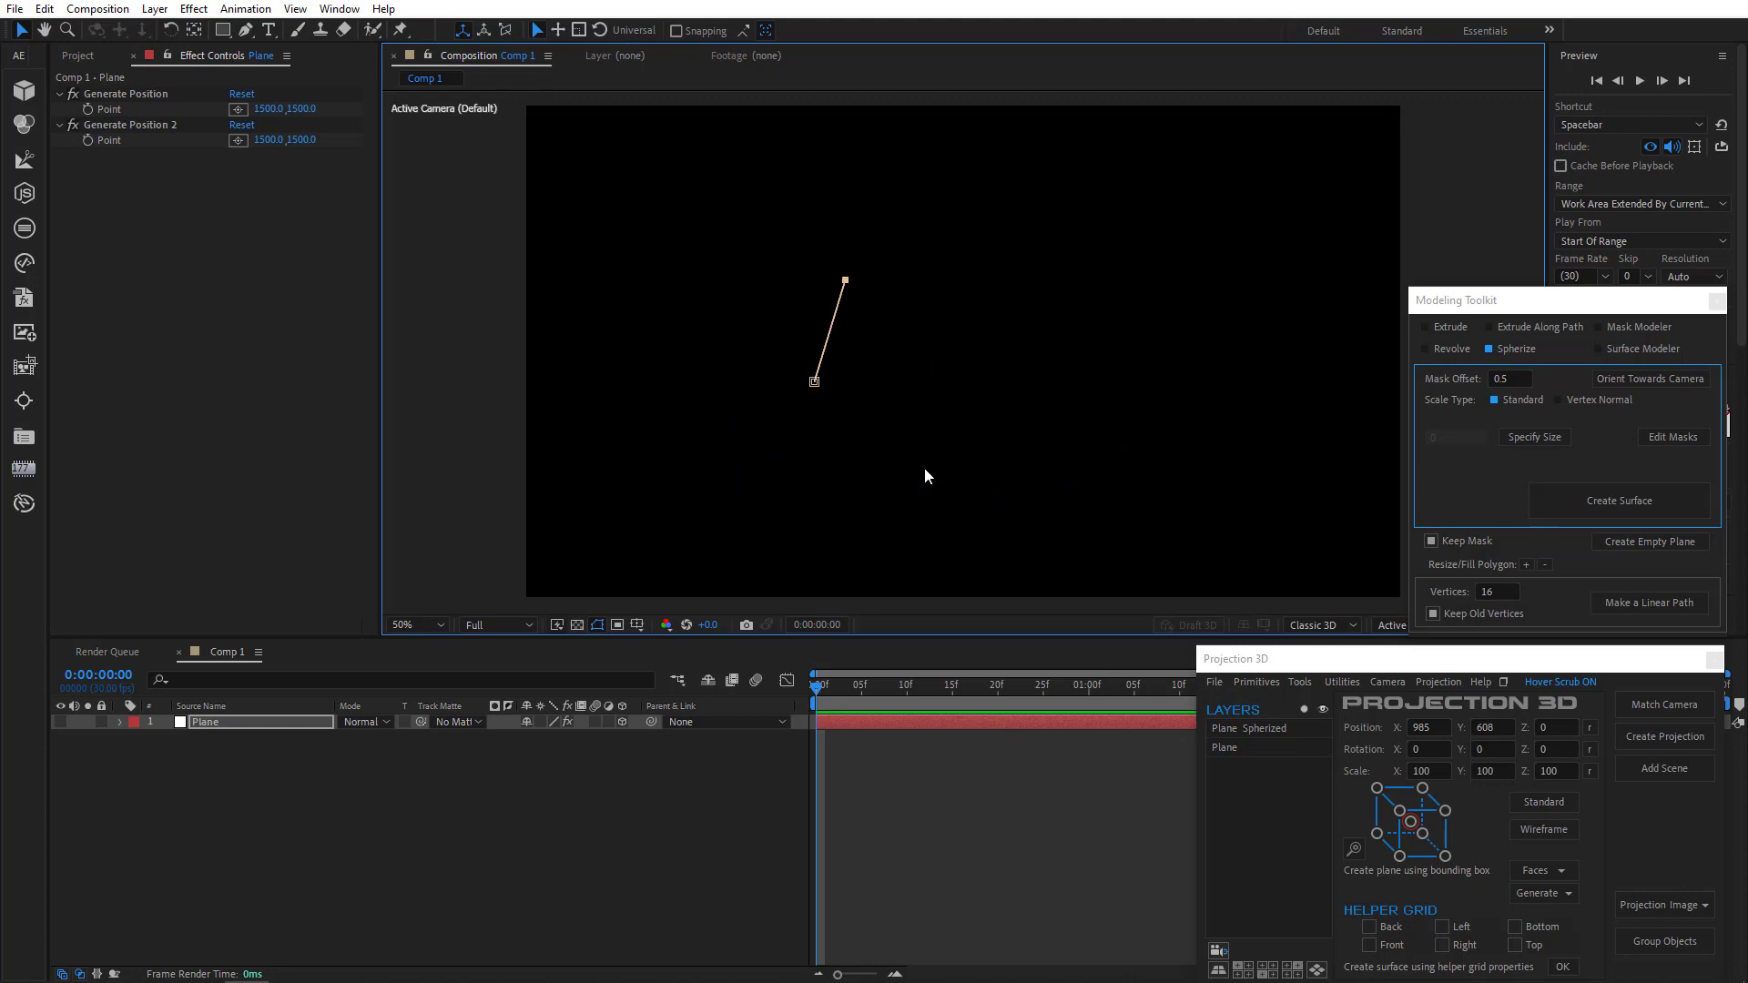
{"action": "key", "text": "ctrl+z"}
{"action": "key", "text": "ctrl+z"}
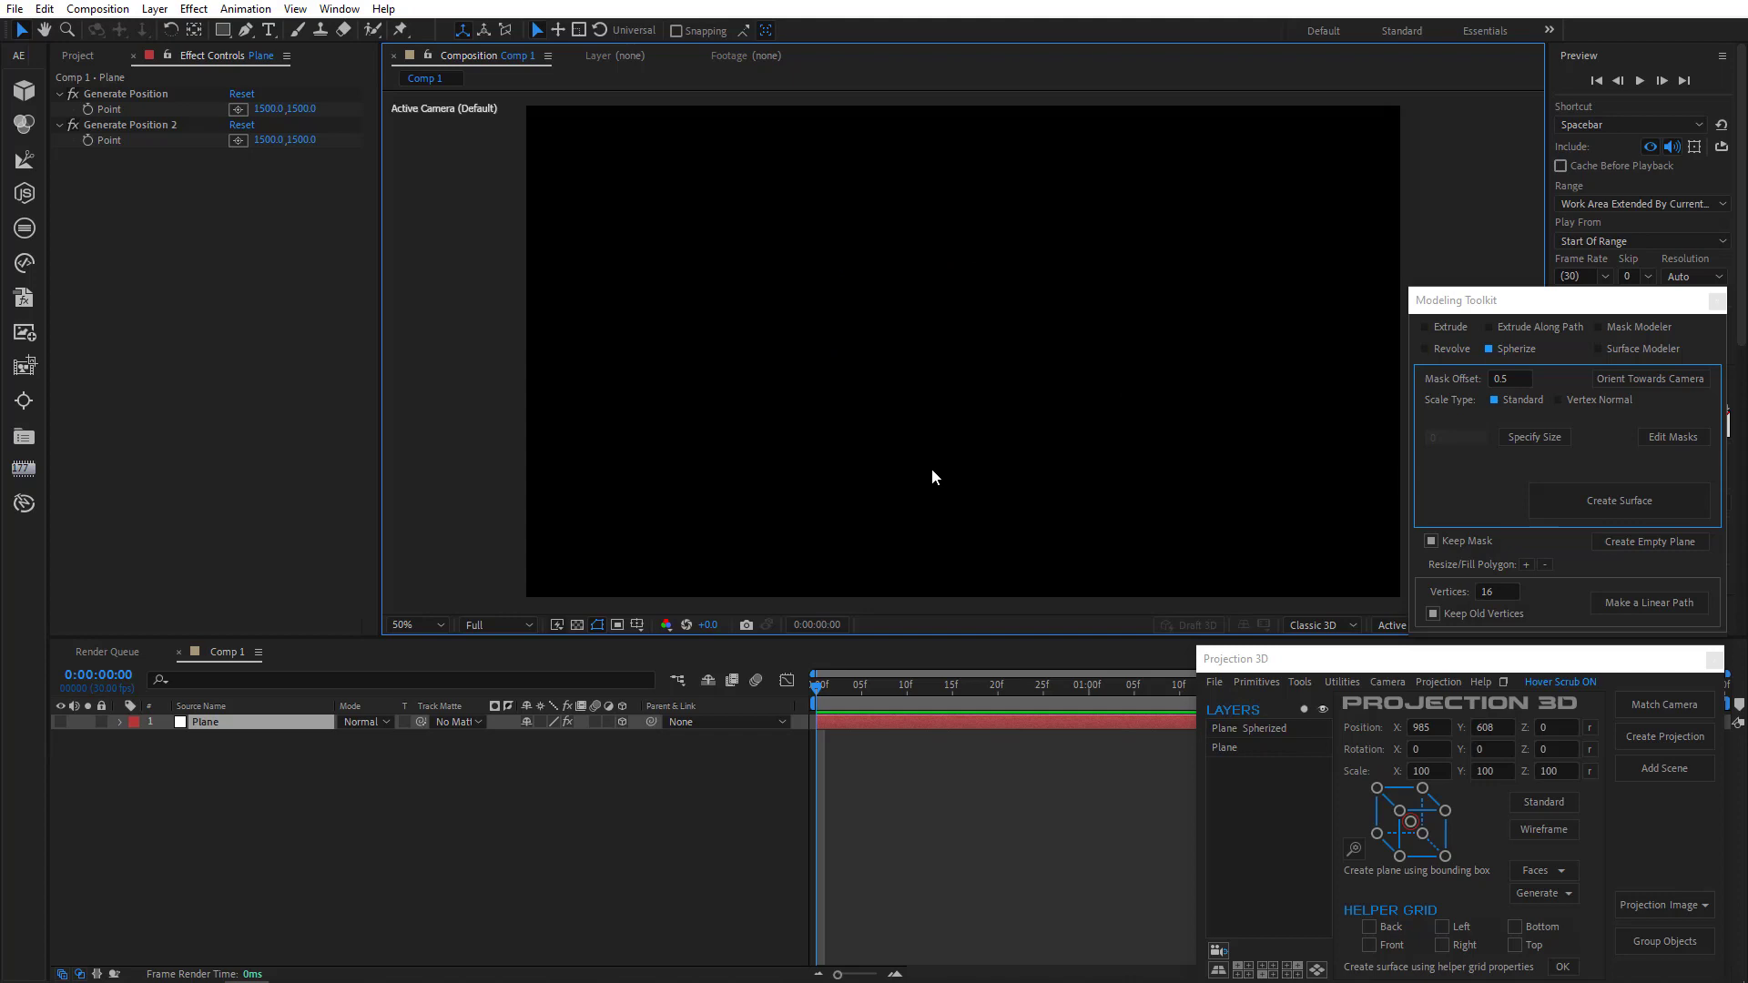
Step: Draw a closed boot-shaped mask on the plane with the Pen tool
{"action": "left_click", "coordinate": [246, 30]}
{"action": "left_click", "coordinate": [834, 235]}
{"action": "left_click", "coordinate": [855, 439]}
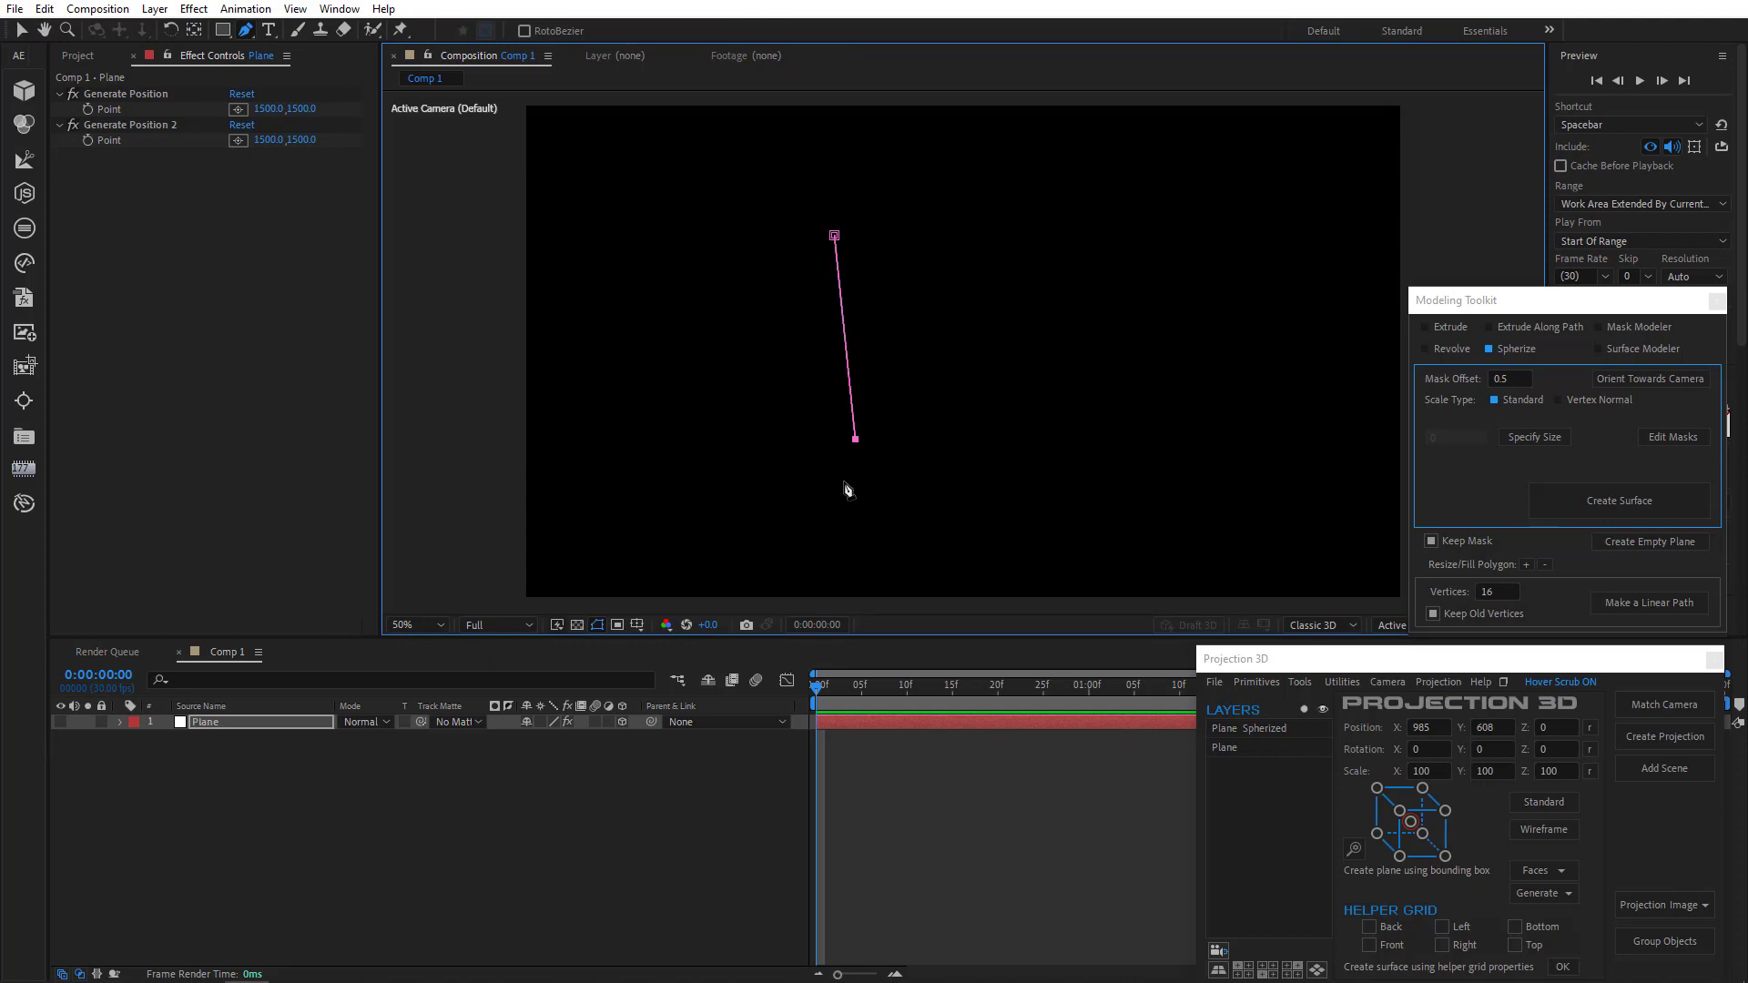
{"action": "left_click", "coordinate": [841, 485]}
{"action": "left_click", "coordinate": [845, 538]}
{"action": "left_click", "coordinate": [940, 538]}
{"action": "left_click", "coordinate": [939, 512]}
{"action": "left_click", "coordinate": [1032, 527]}
{"action": "left_click", "coordinate": [1128, 534]}
{"action": "left_click", "coordinate": [1143, 506]}
{"action": "left_click", "coordinate": [1099, 475]}
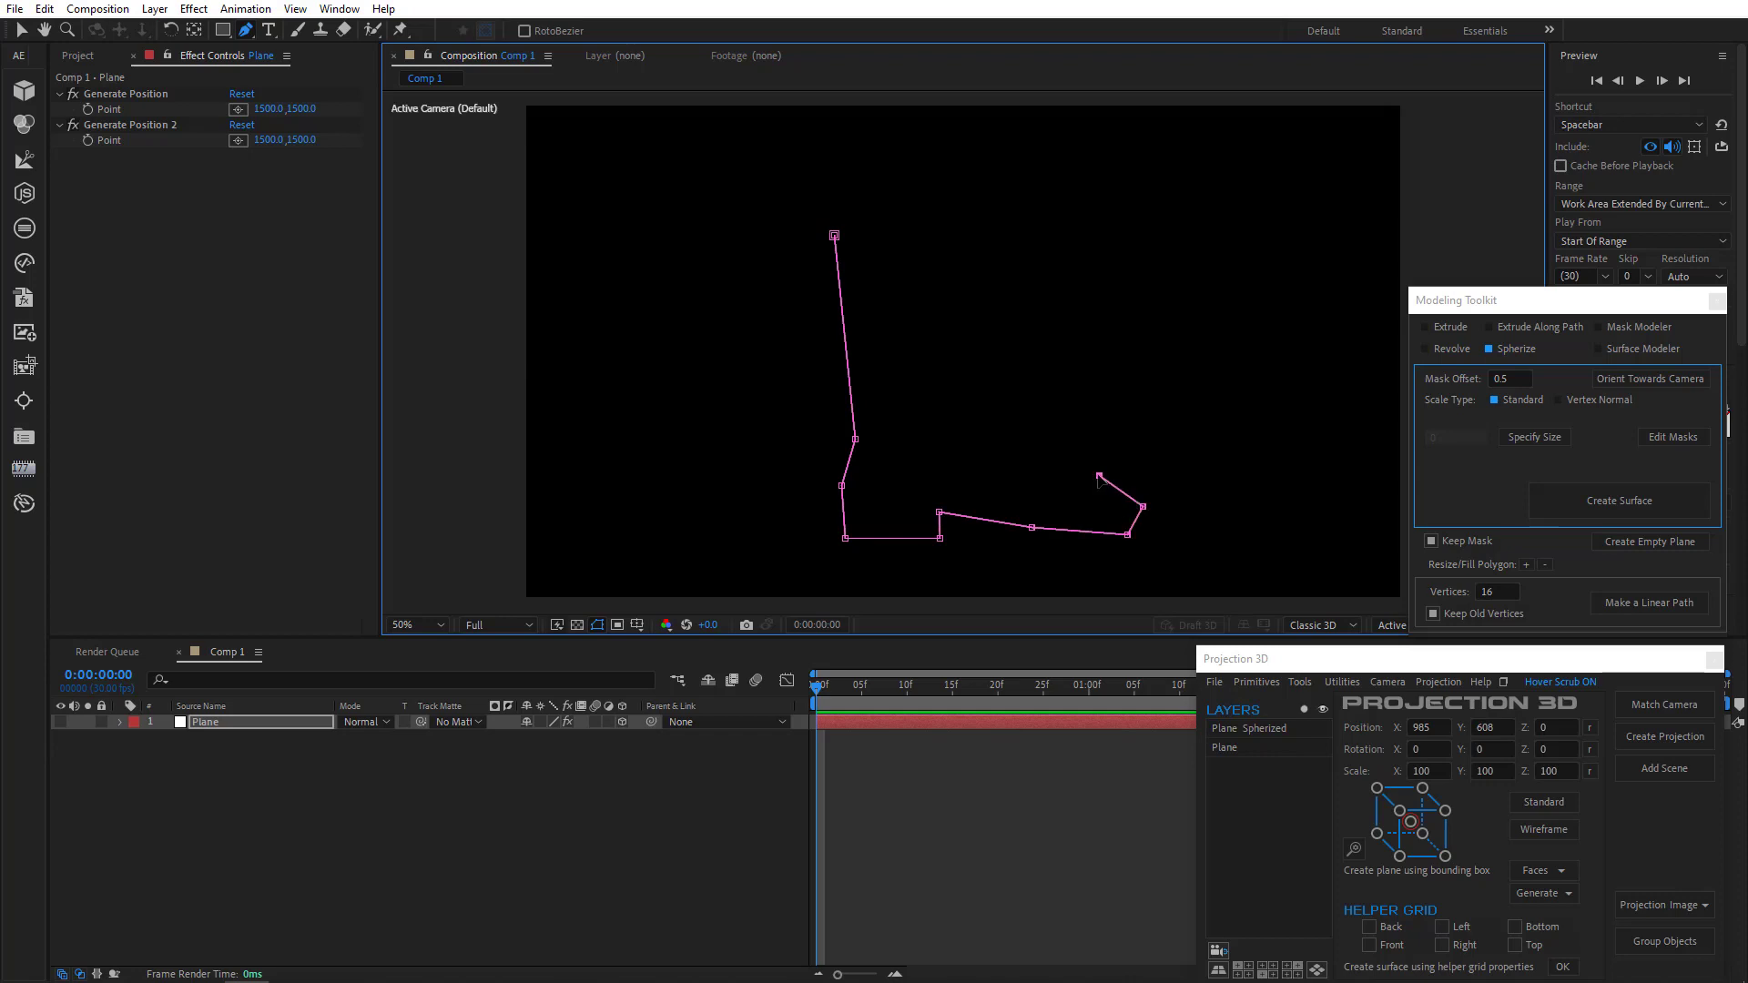
{"action": "left_click", "coordinate": [986, 448]}
{"action": "left_click", "coordinate": [946, 406]}
{"action": "left_click", "coordinate": [938, 229]}
{"action": "left_click", "coordinate": [834, 235]}
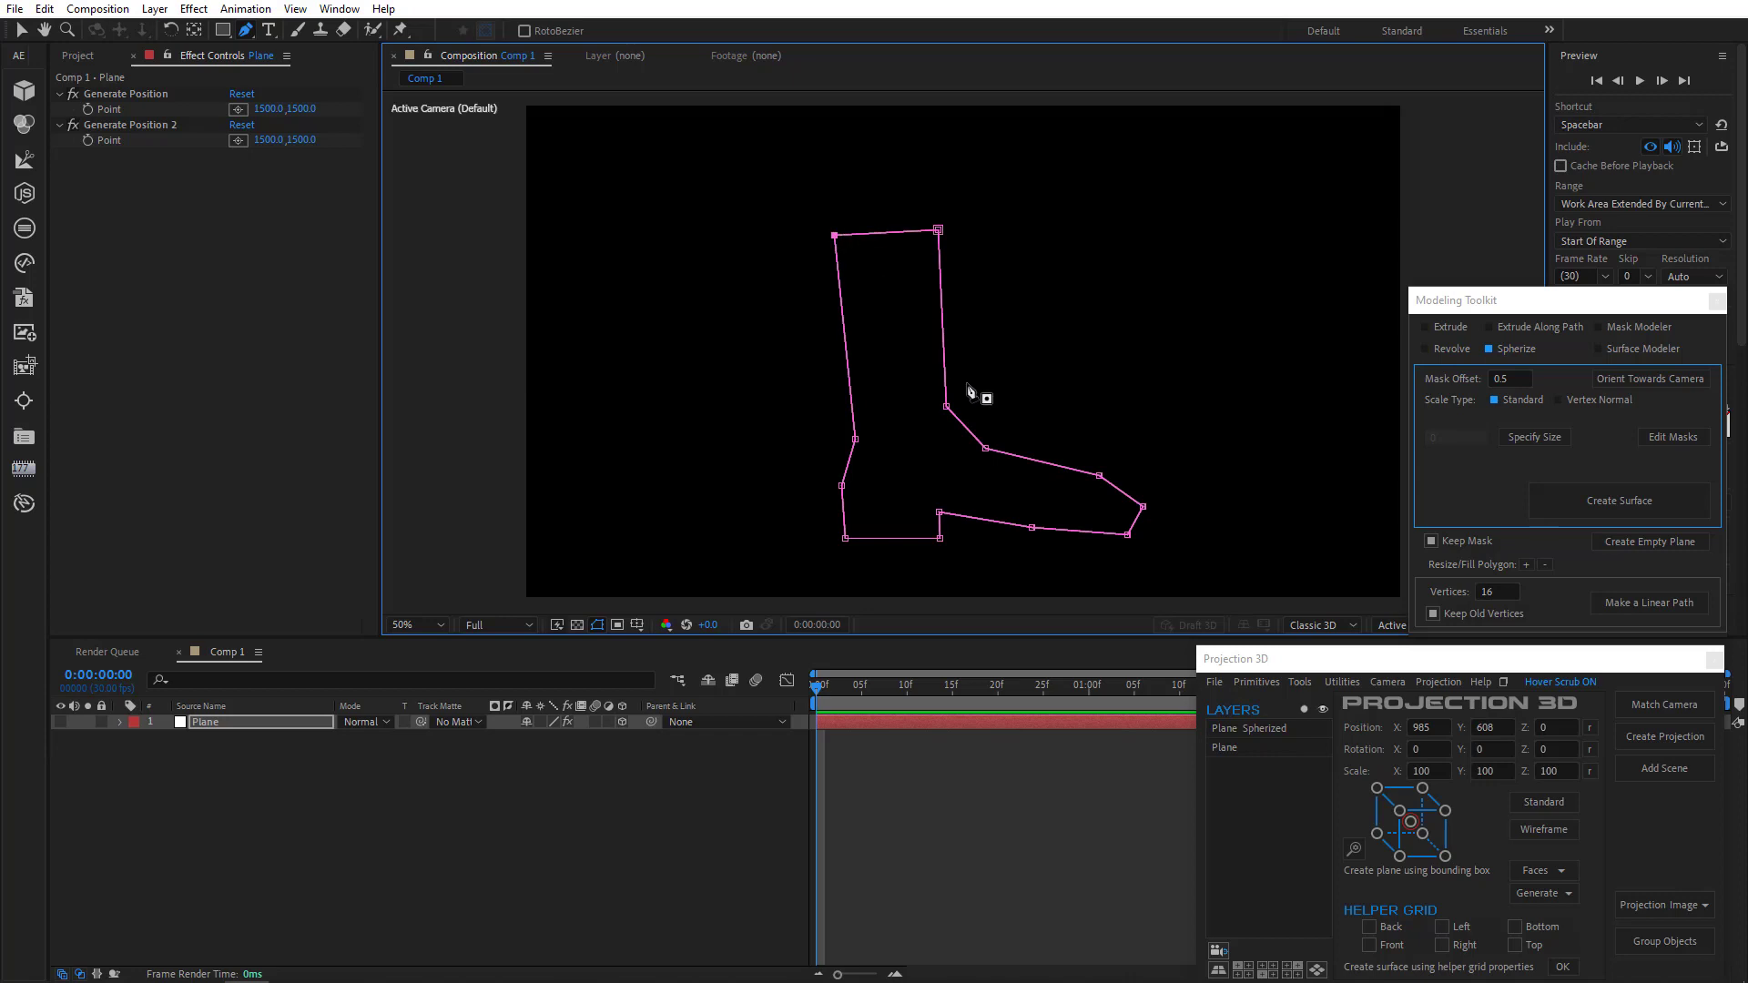
Step: Nudge several boot mask vertices to refine the outline
{"action": "left_click_drag", "start_coordinate": [1032, 528], "coordinate": [1033, 534]}
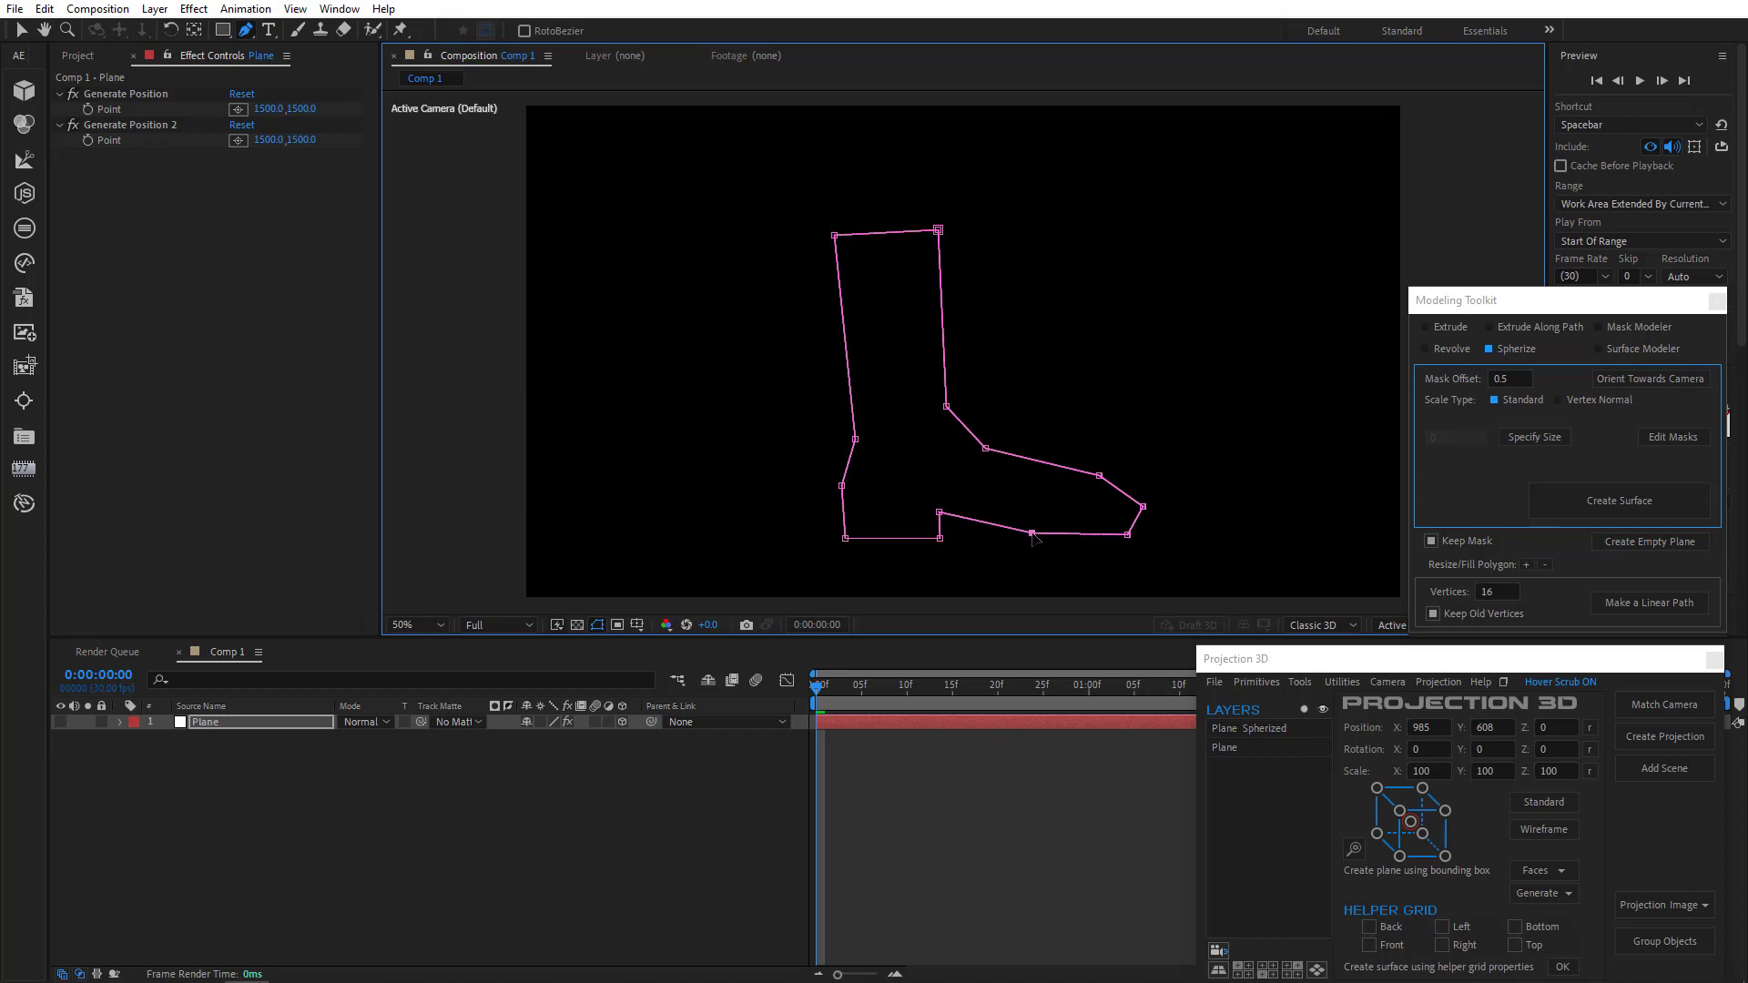
{"action": "left_click_drag", "start_coordinate": [946, 406], "coordinate": [941, 422]}
{"action": "left_click_drag", "start_coordinate": [938, 230], "coordinate": [948, 232]}
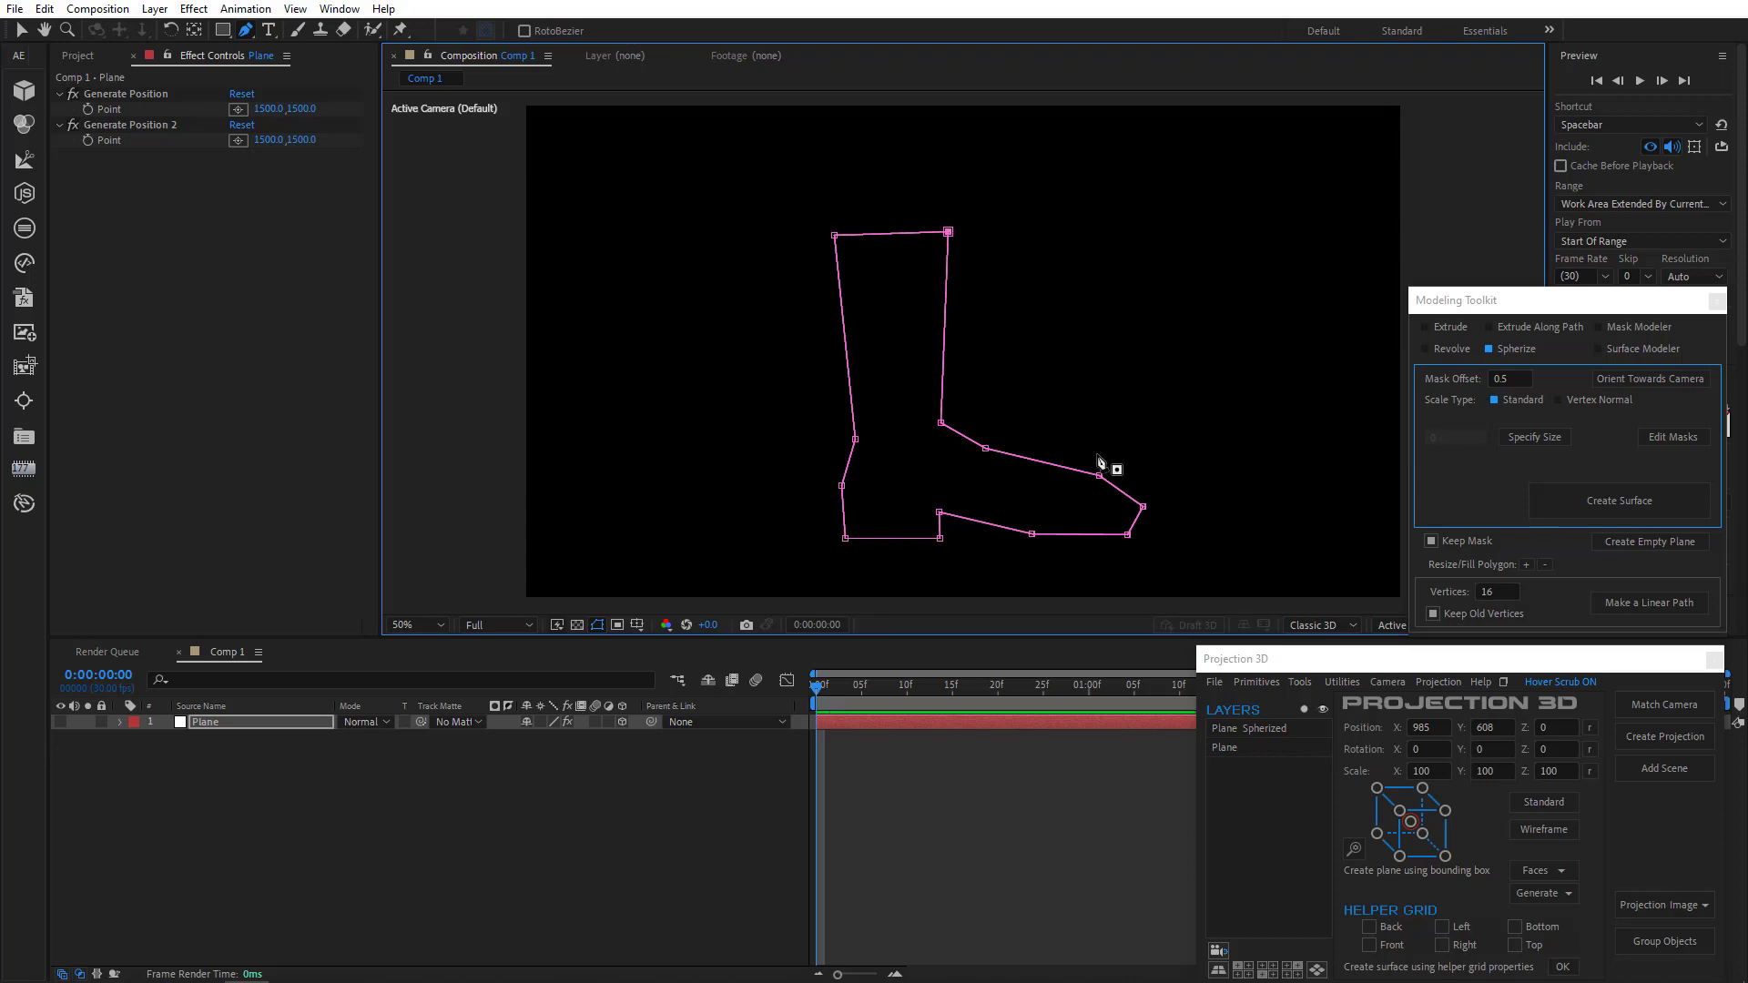
{"action": "left_click_drag", "start_coordinate": [1099, 475], "coordinate": [1099, 484]}
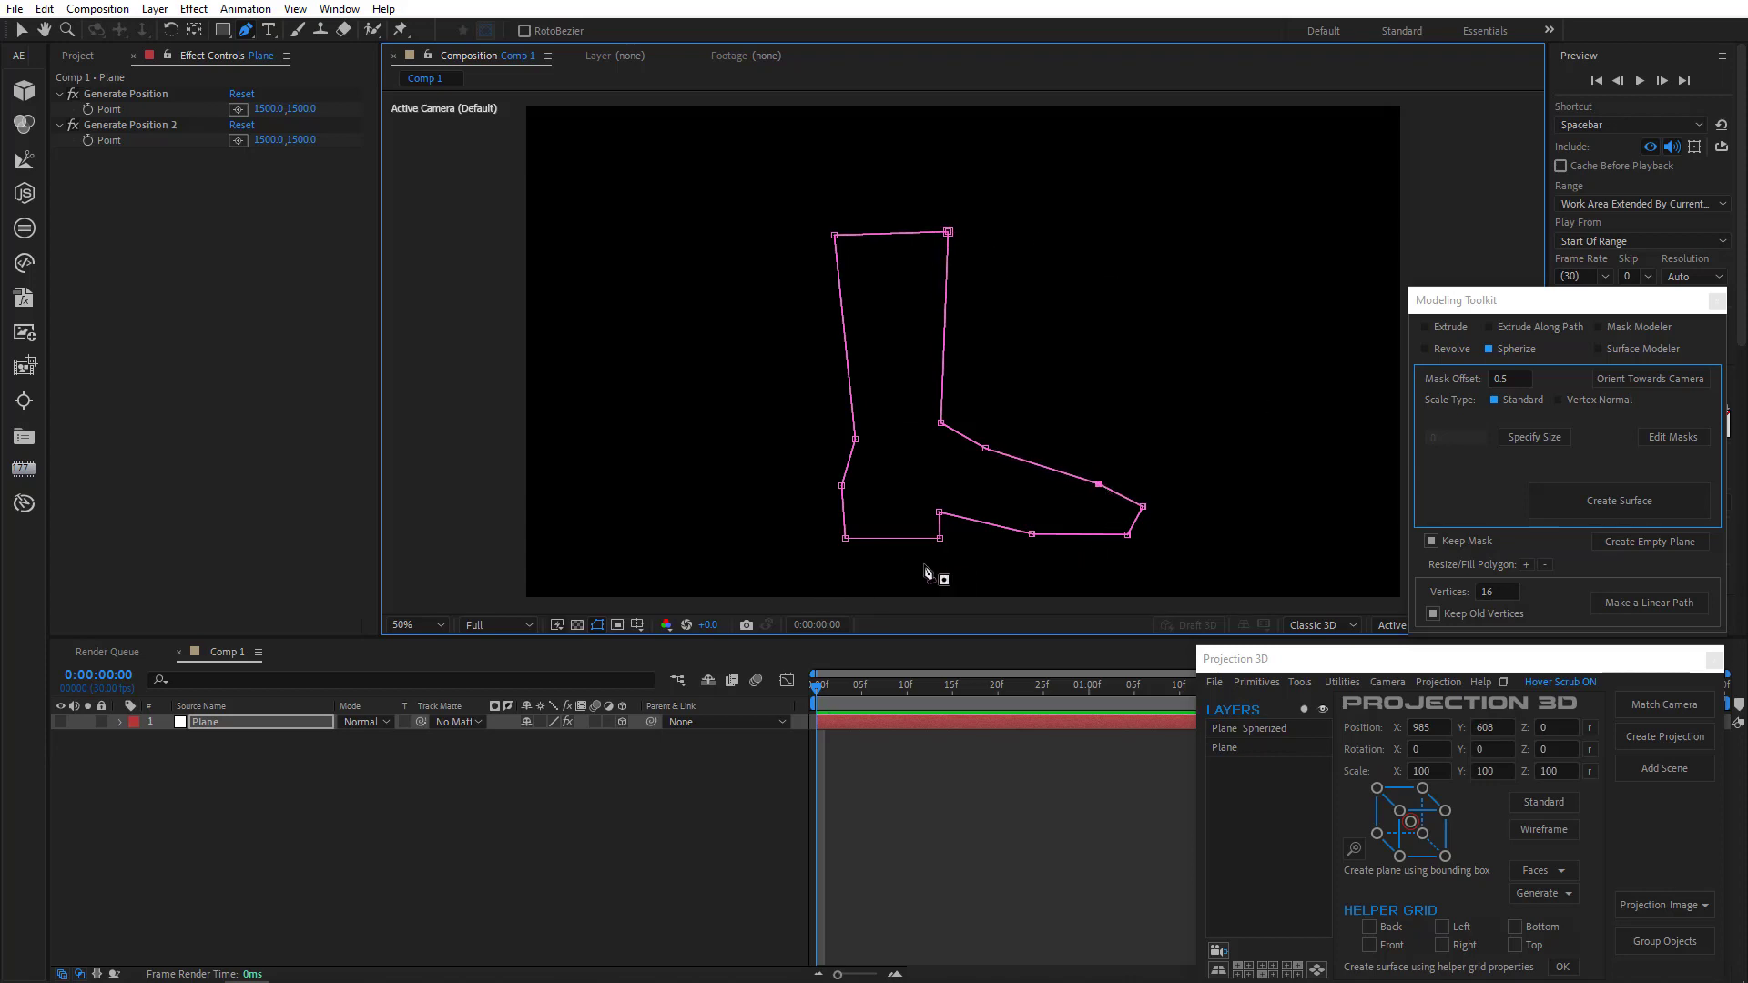
Step: Generate spherize masks from the boot outline and undo them
{"action": "left_click", "coordinate": [1663, 437]}
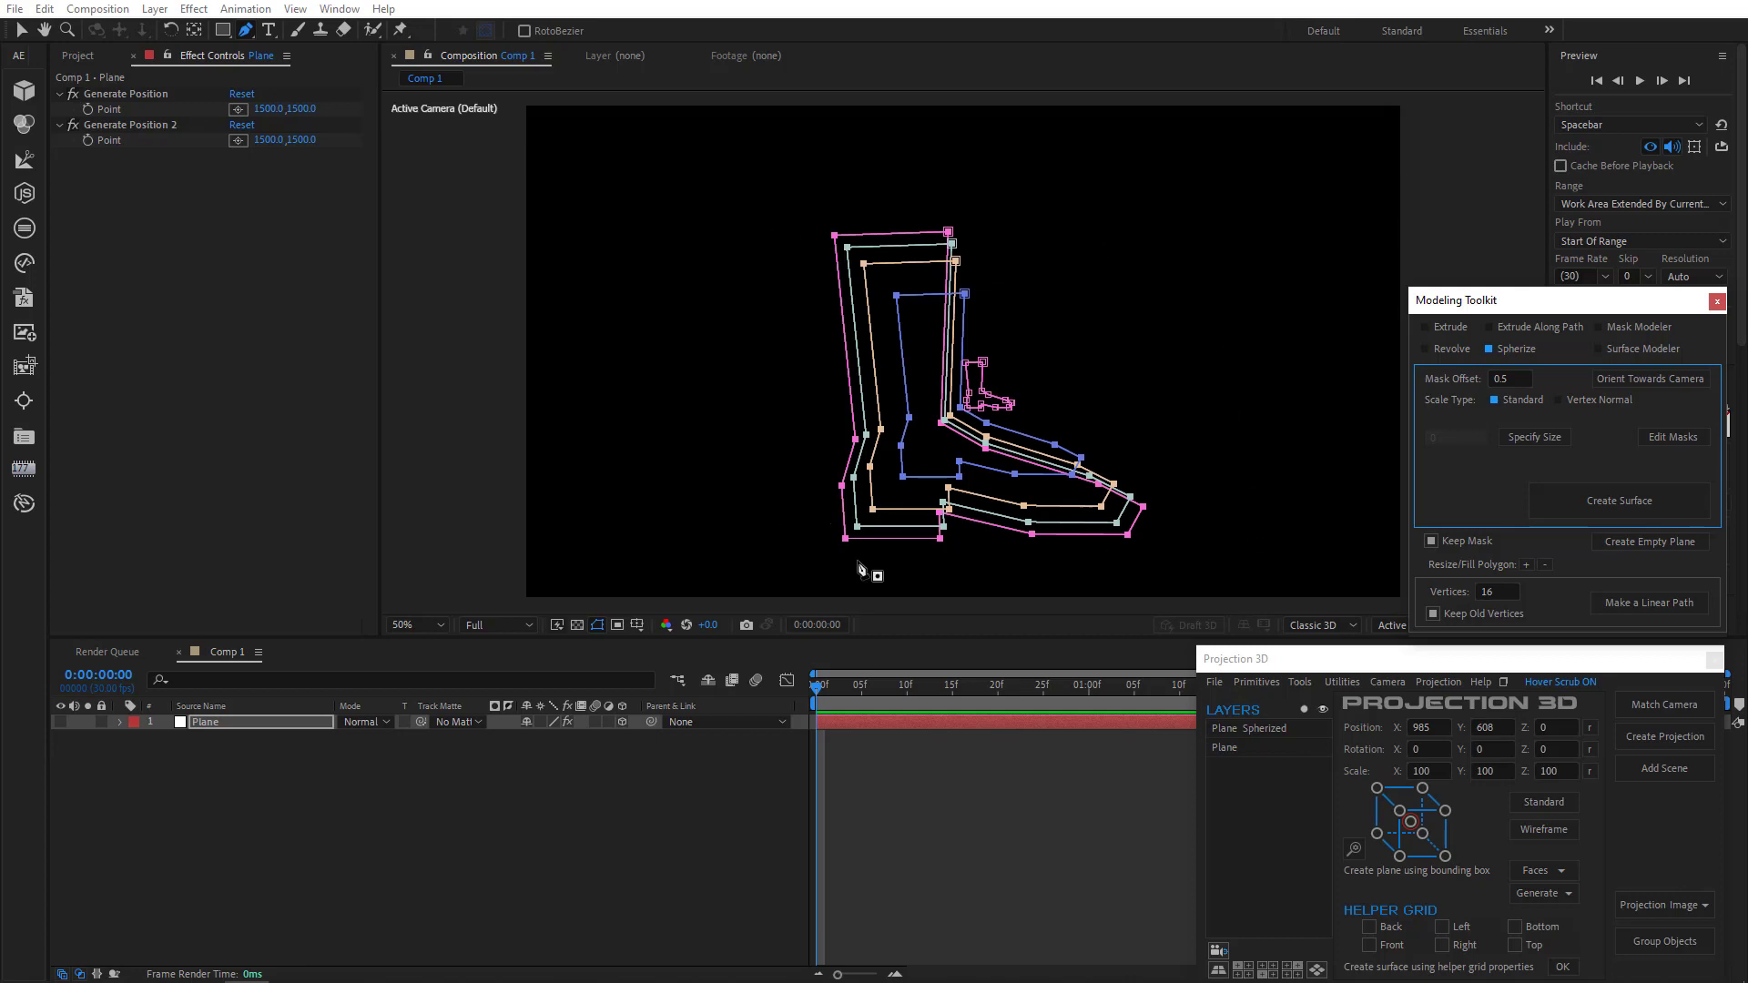
{"action": "left_click", "coordinate": [265, 723]}
{"action": "key", "text": "ctrl+z"}
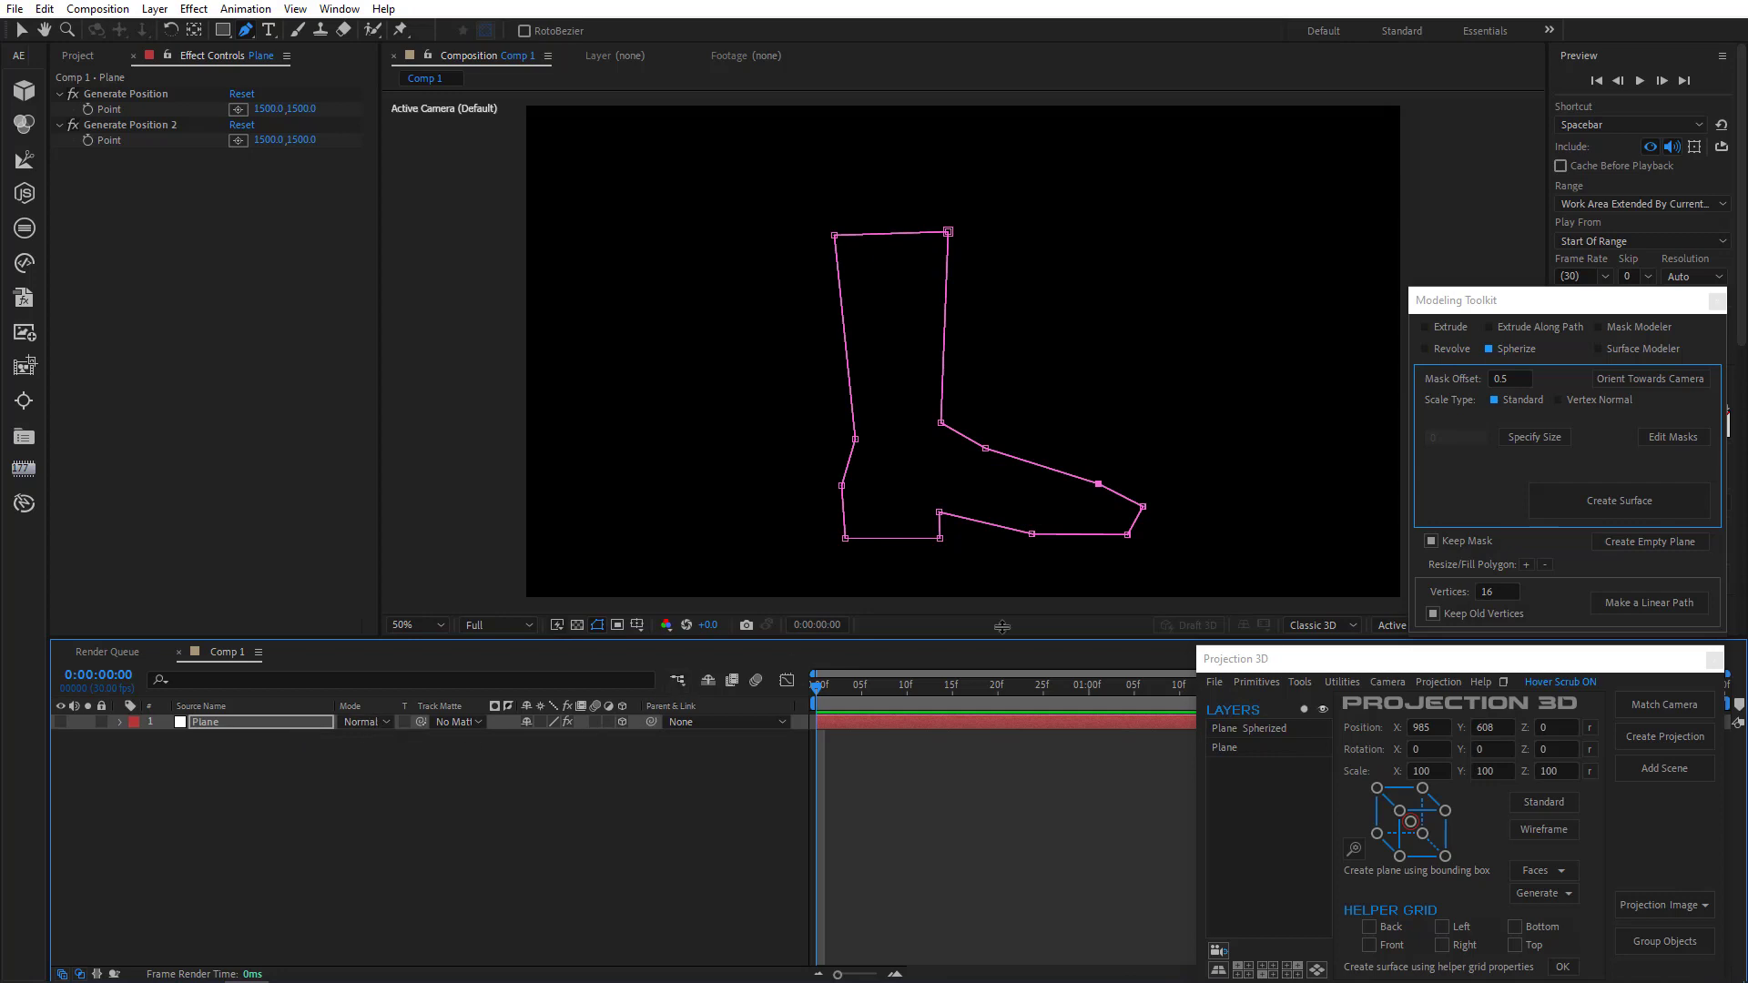
Step: Switch the spherize scale type to Vertex Normal and enable Specify Size
{"action": "left_click", "coordinate": [1586, 401]}
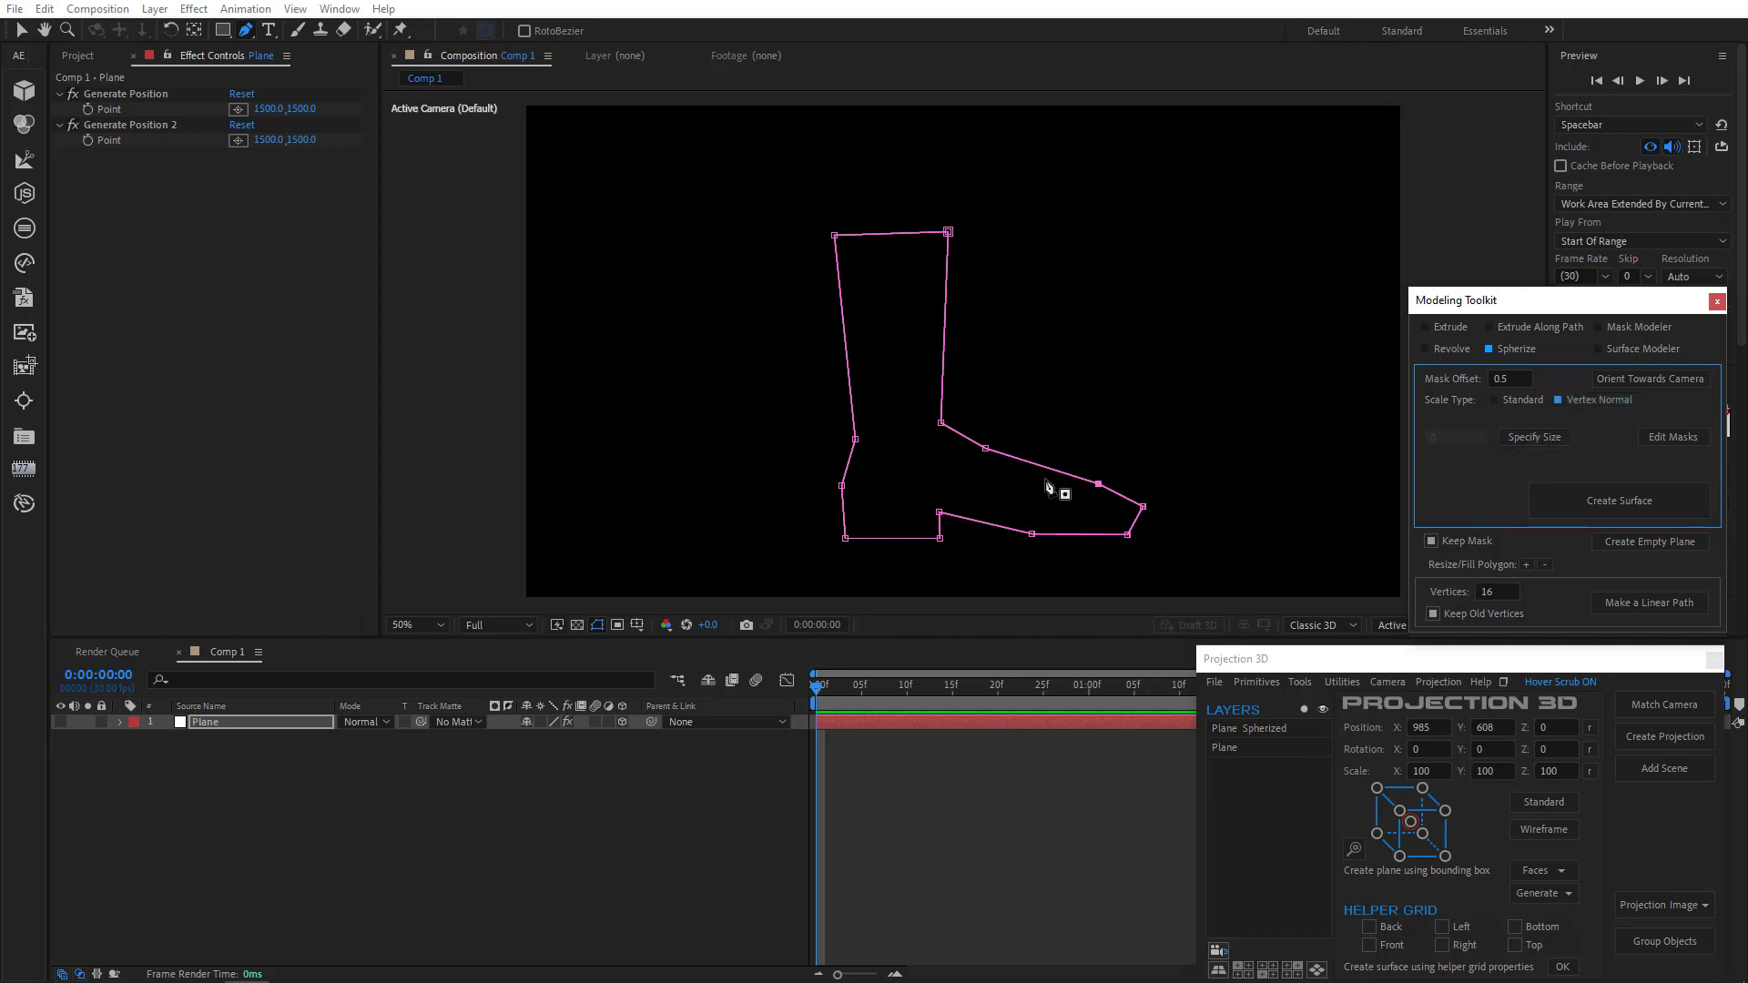
{"action": "left_click", "coordinate": [1534, 438]}
{"action": "left_click", "coordinate": [921, 569]}
Step: Generate spherize masks from the boot outline and remove them
{"action": "left_click", "coordinate": [1668, 438]}
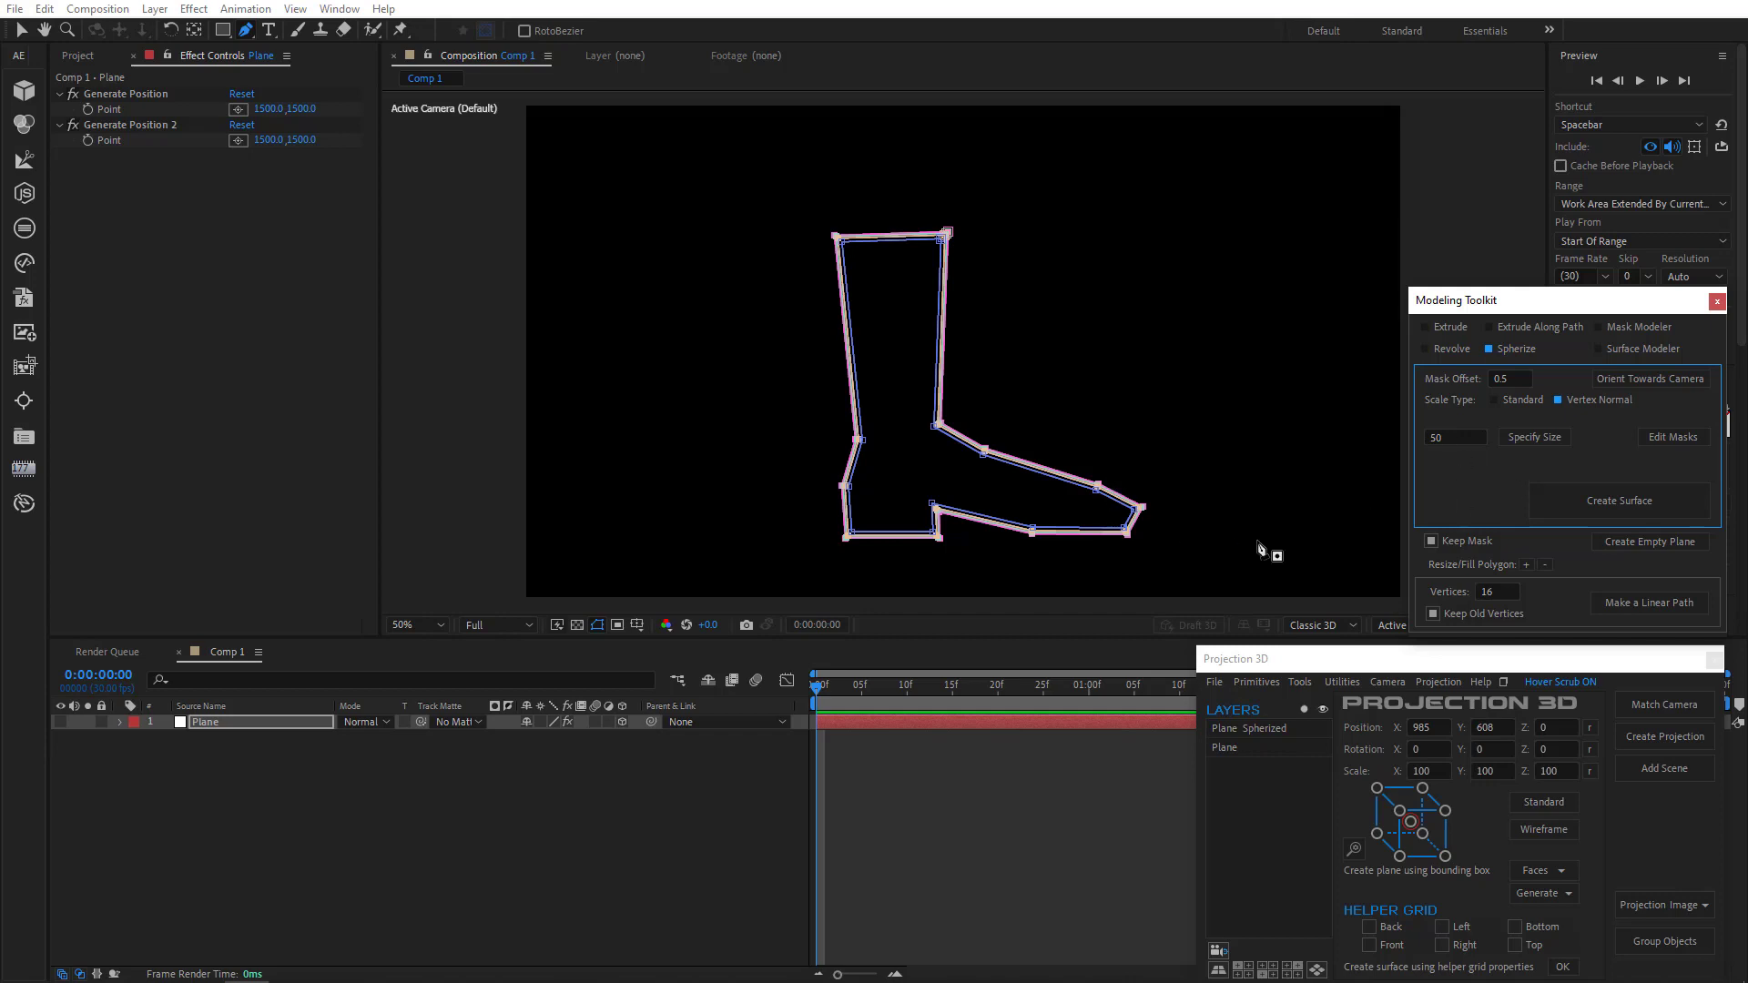
{"action": "left_click", "coordinate": [264, 719]}
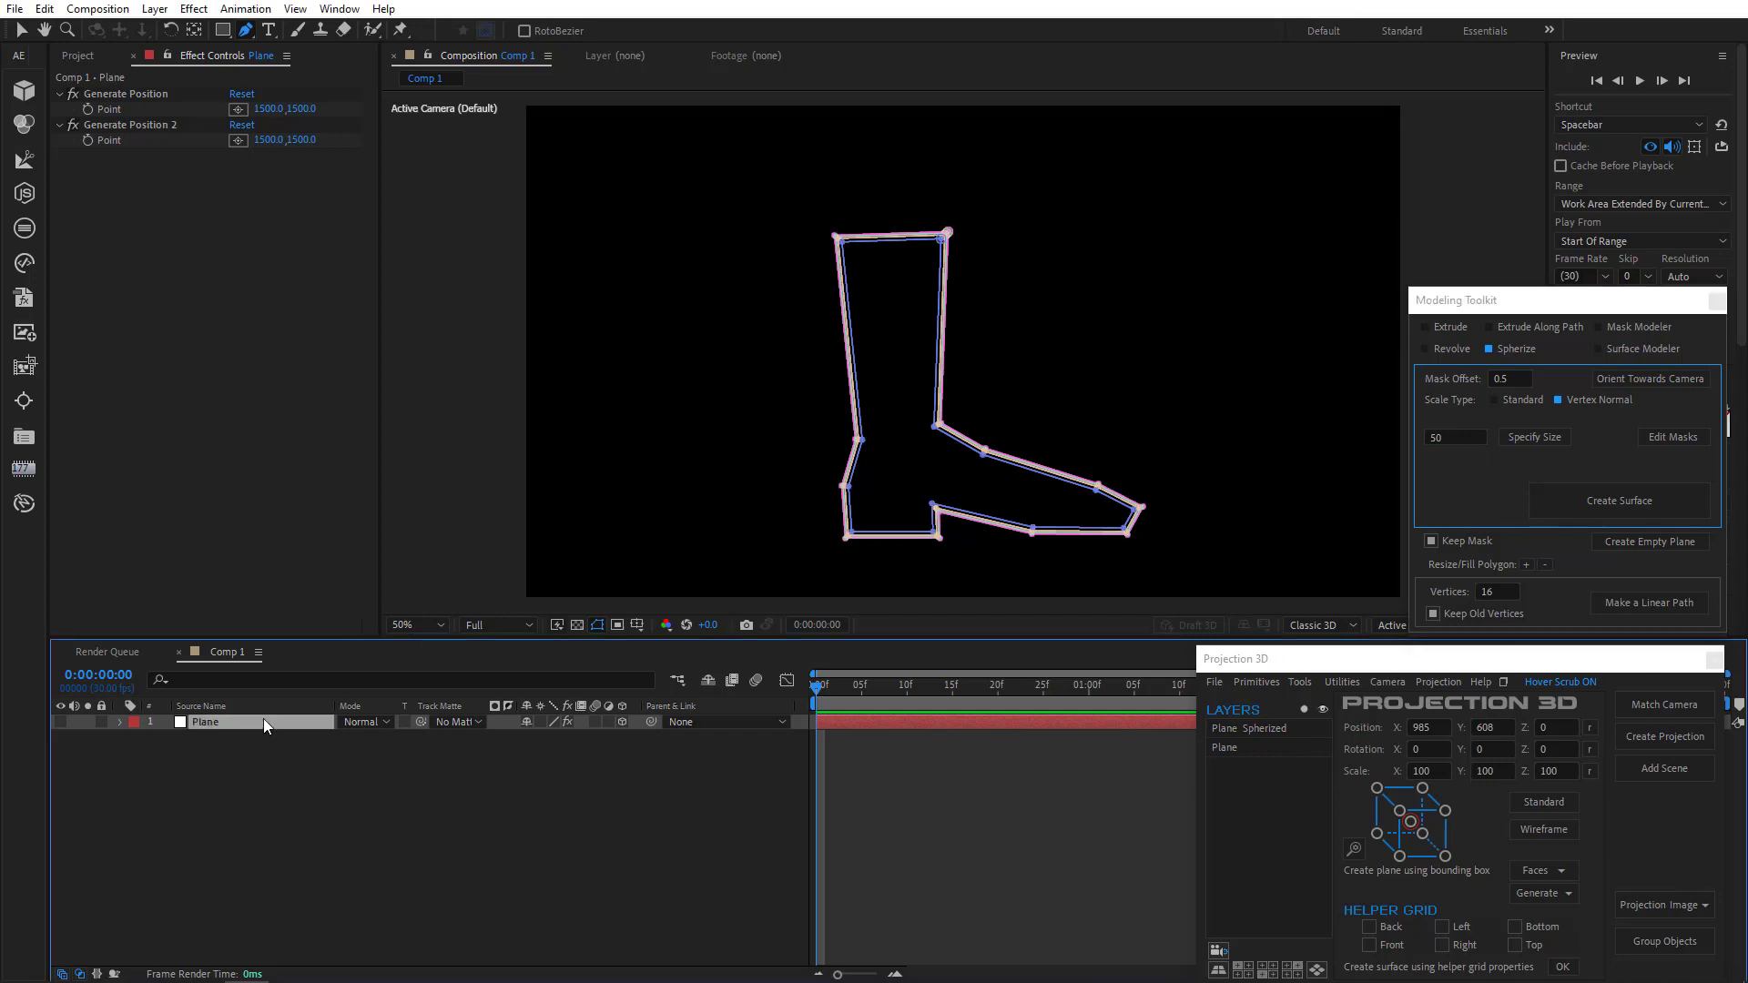
Step: Try generating spherize masks with the specified size set to 150
{"action": "left_click", "coordinate": [1466, 440]}
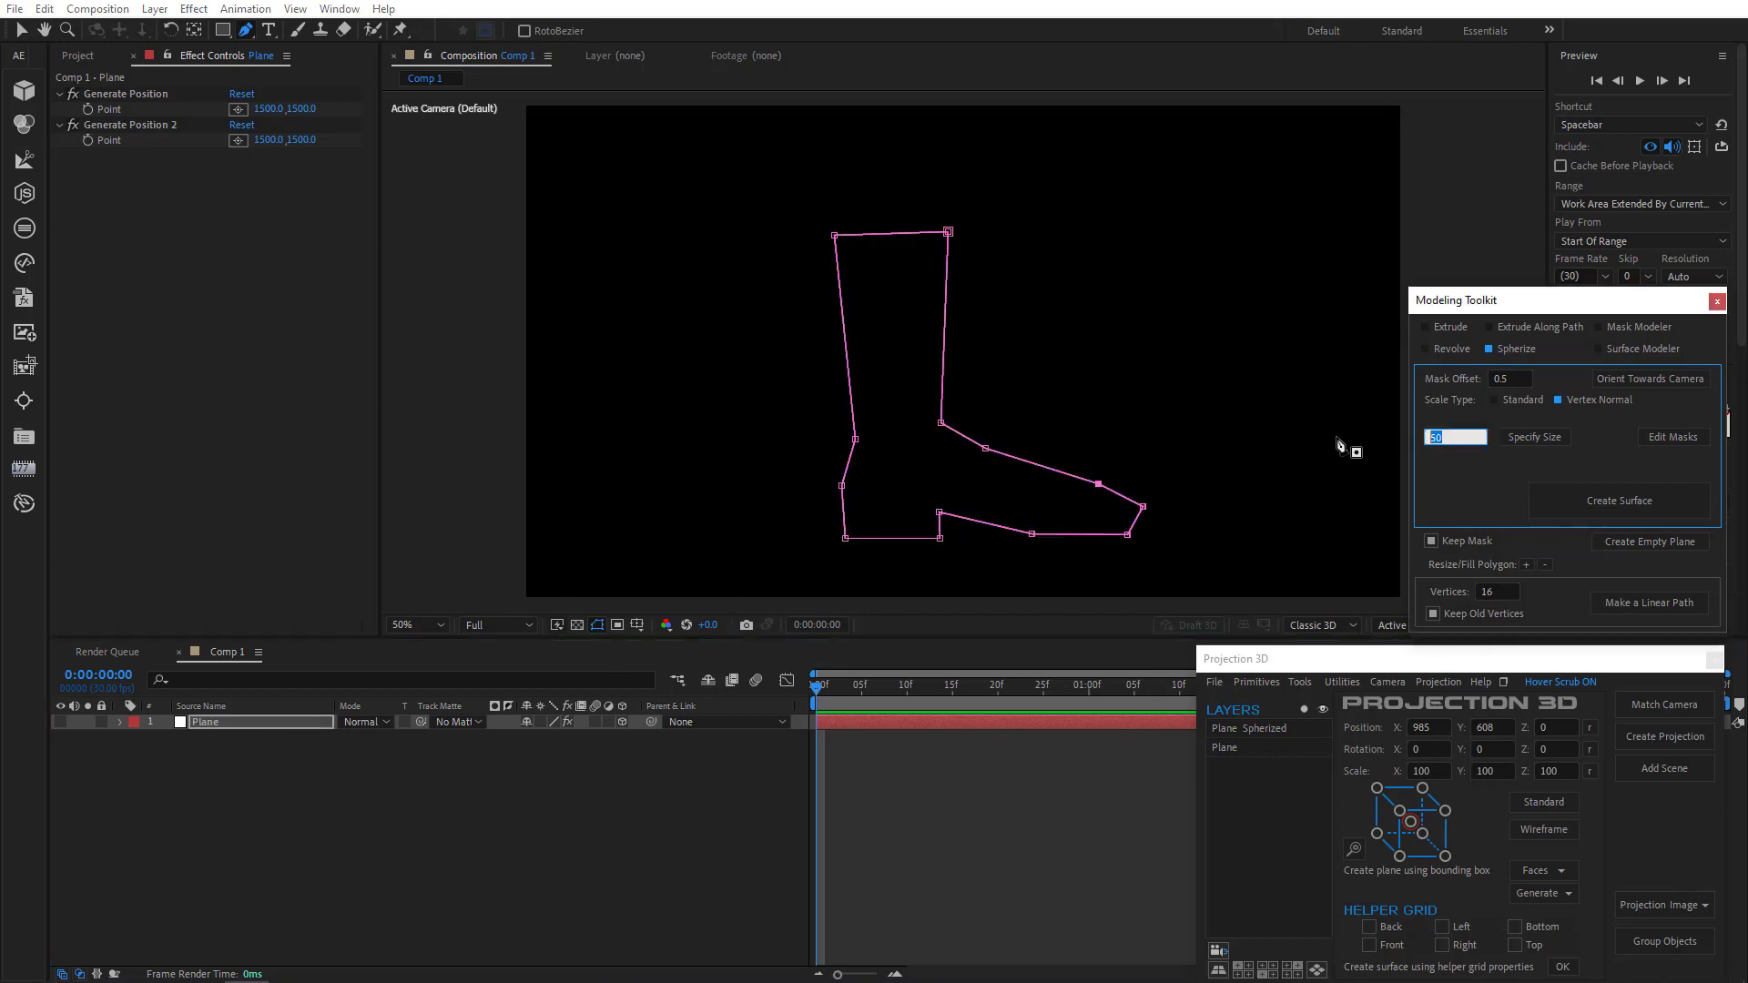
{"action": "type", "text": "150"}
{"action": "left_click", "coordinate": [1654, 441]}
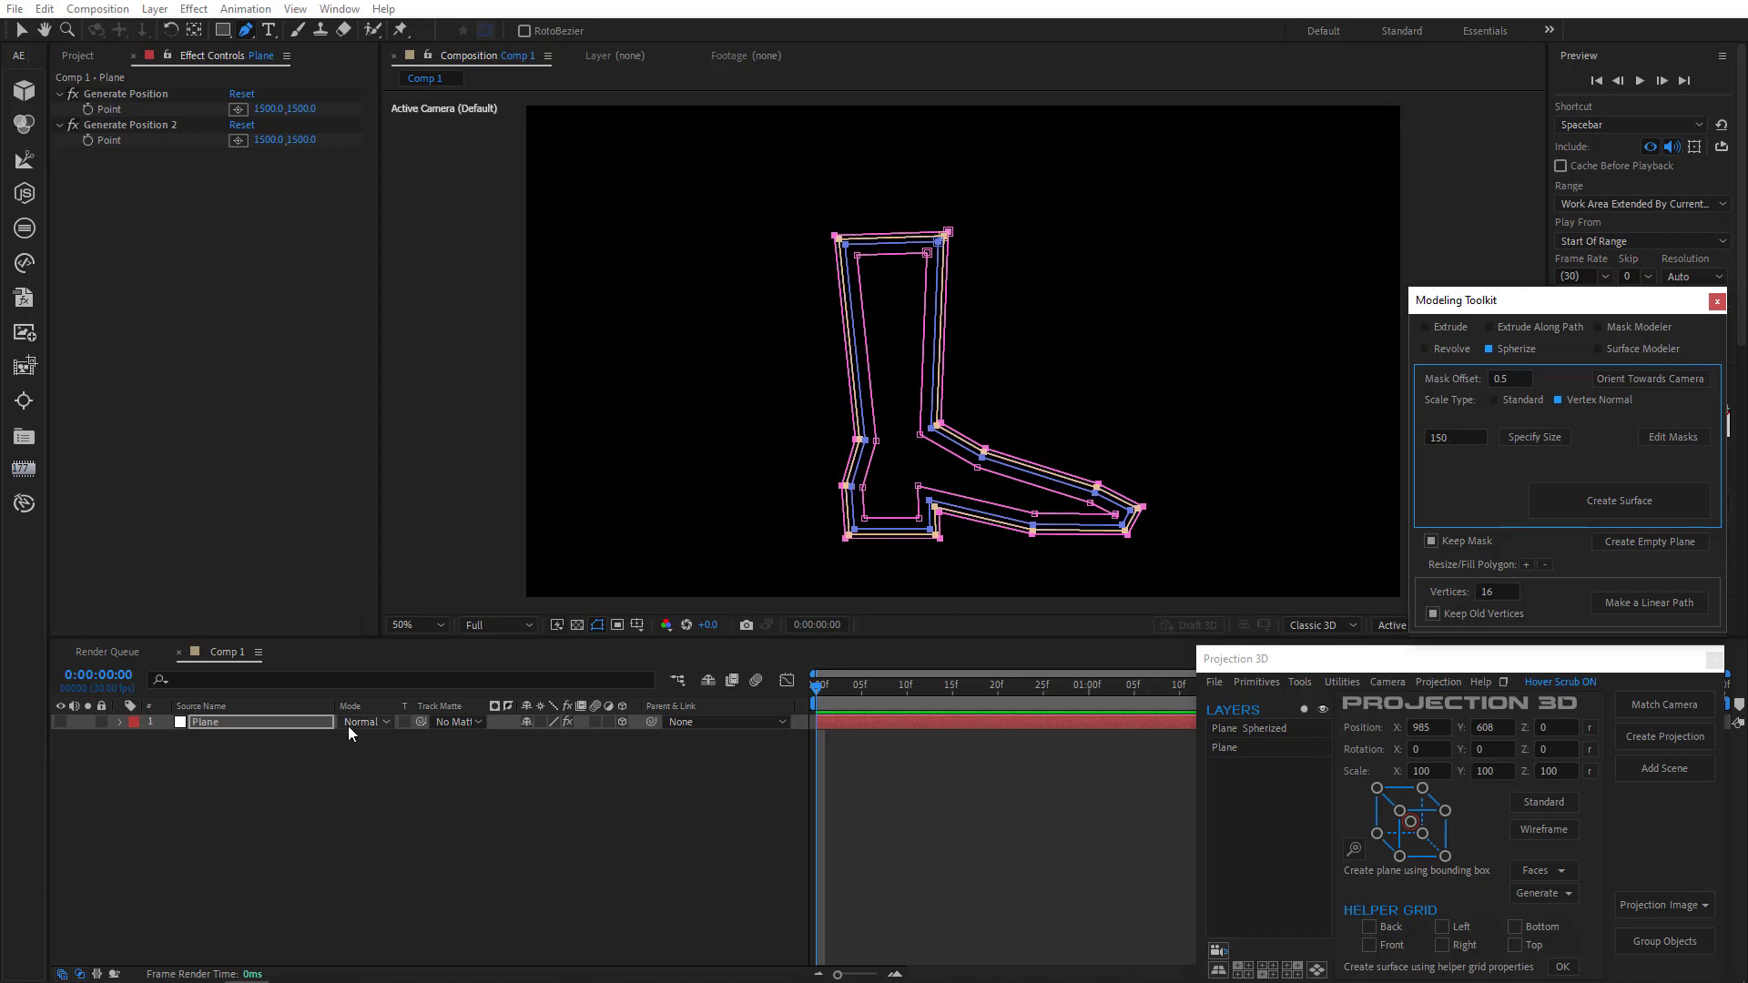
{"action": "left_click", "coordinate": [292, 723]}
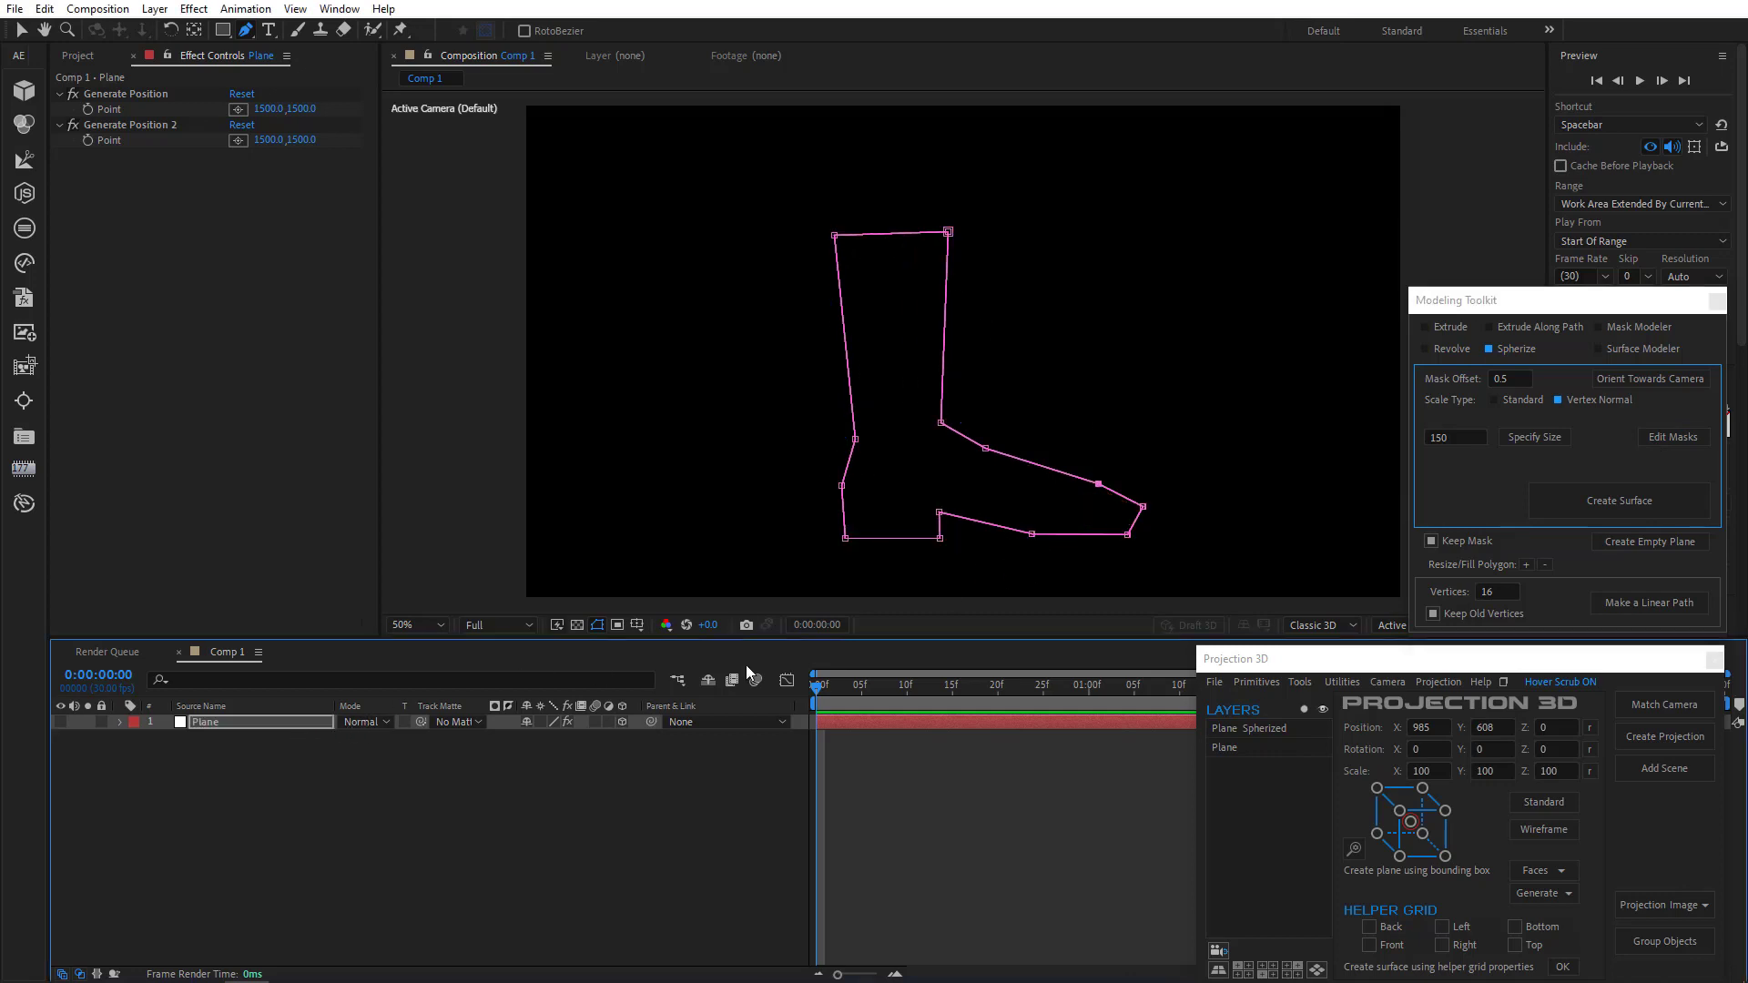
Step: Set the specified size to 120 and try generating spherize masks from the boot outline
{"action": "left_click_drag", "start_coordinate": [1460, 438], "coordinate": [1432, 445]}
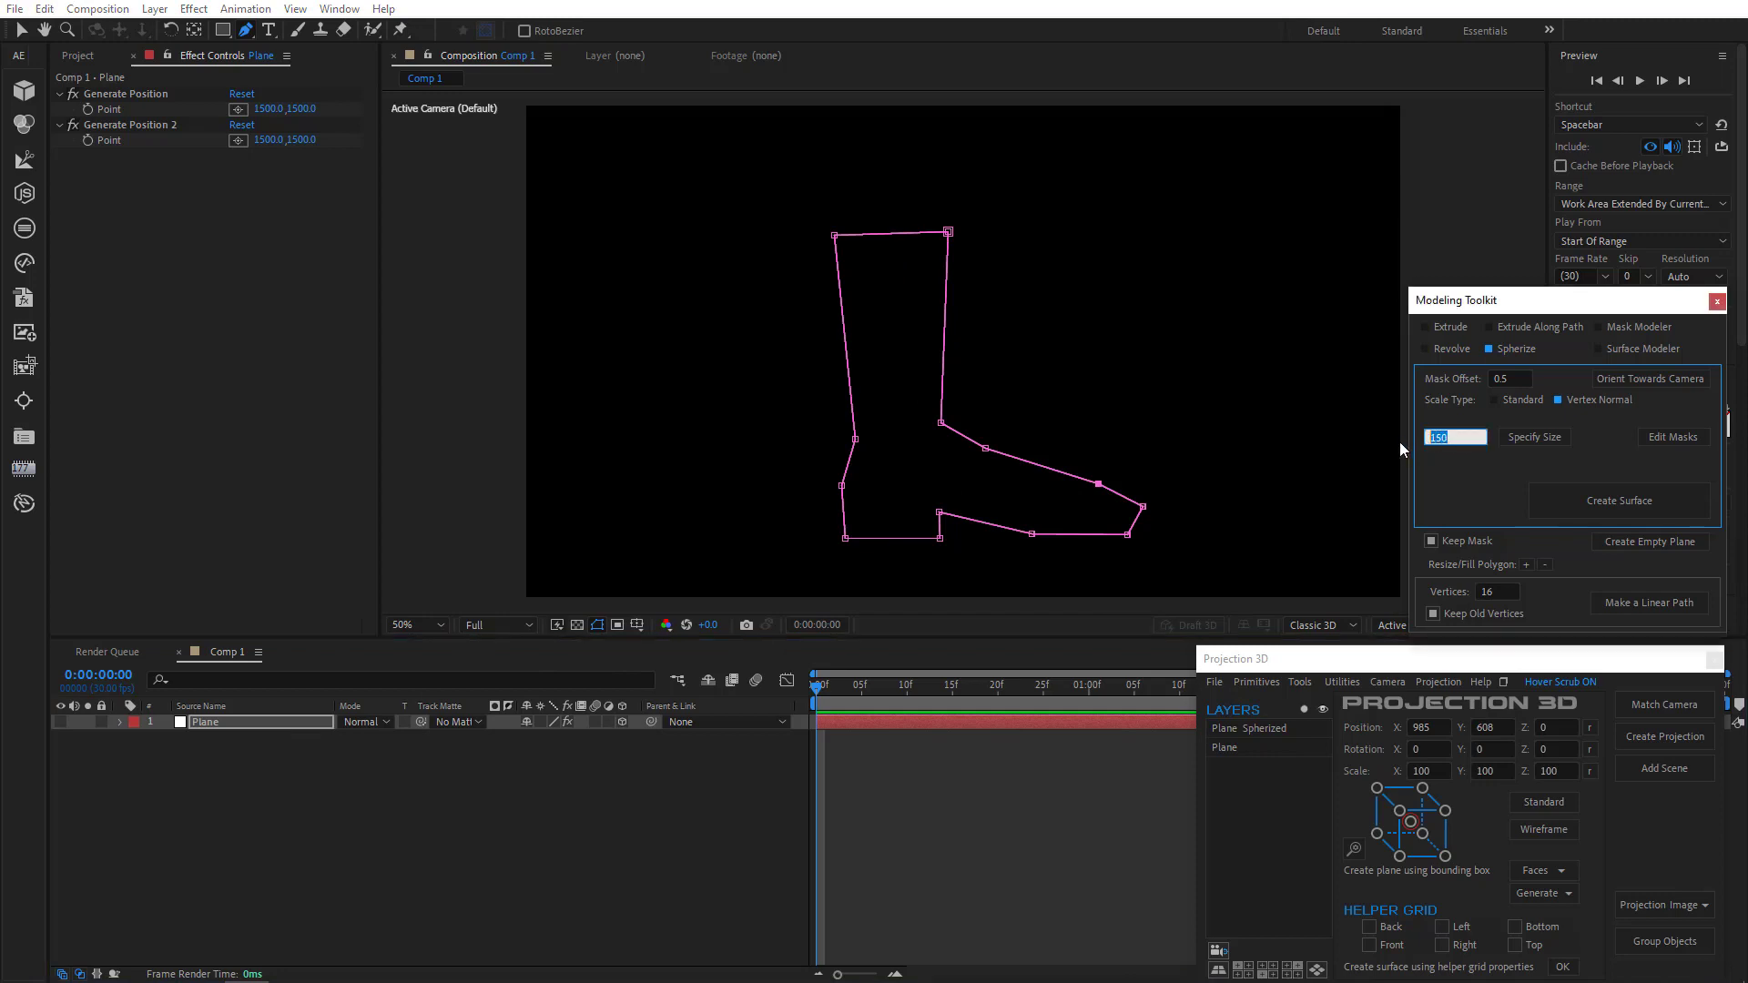
{"action": "type", "text": "120"}
{"action": "left_click", "coordinate": [1675, 438]}
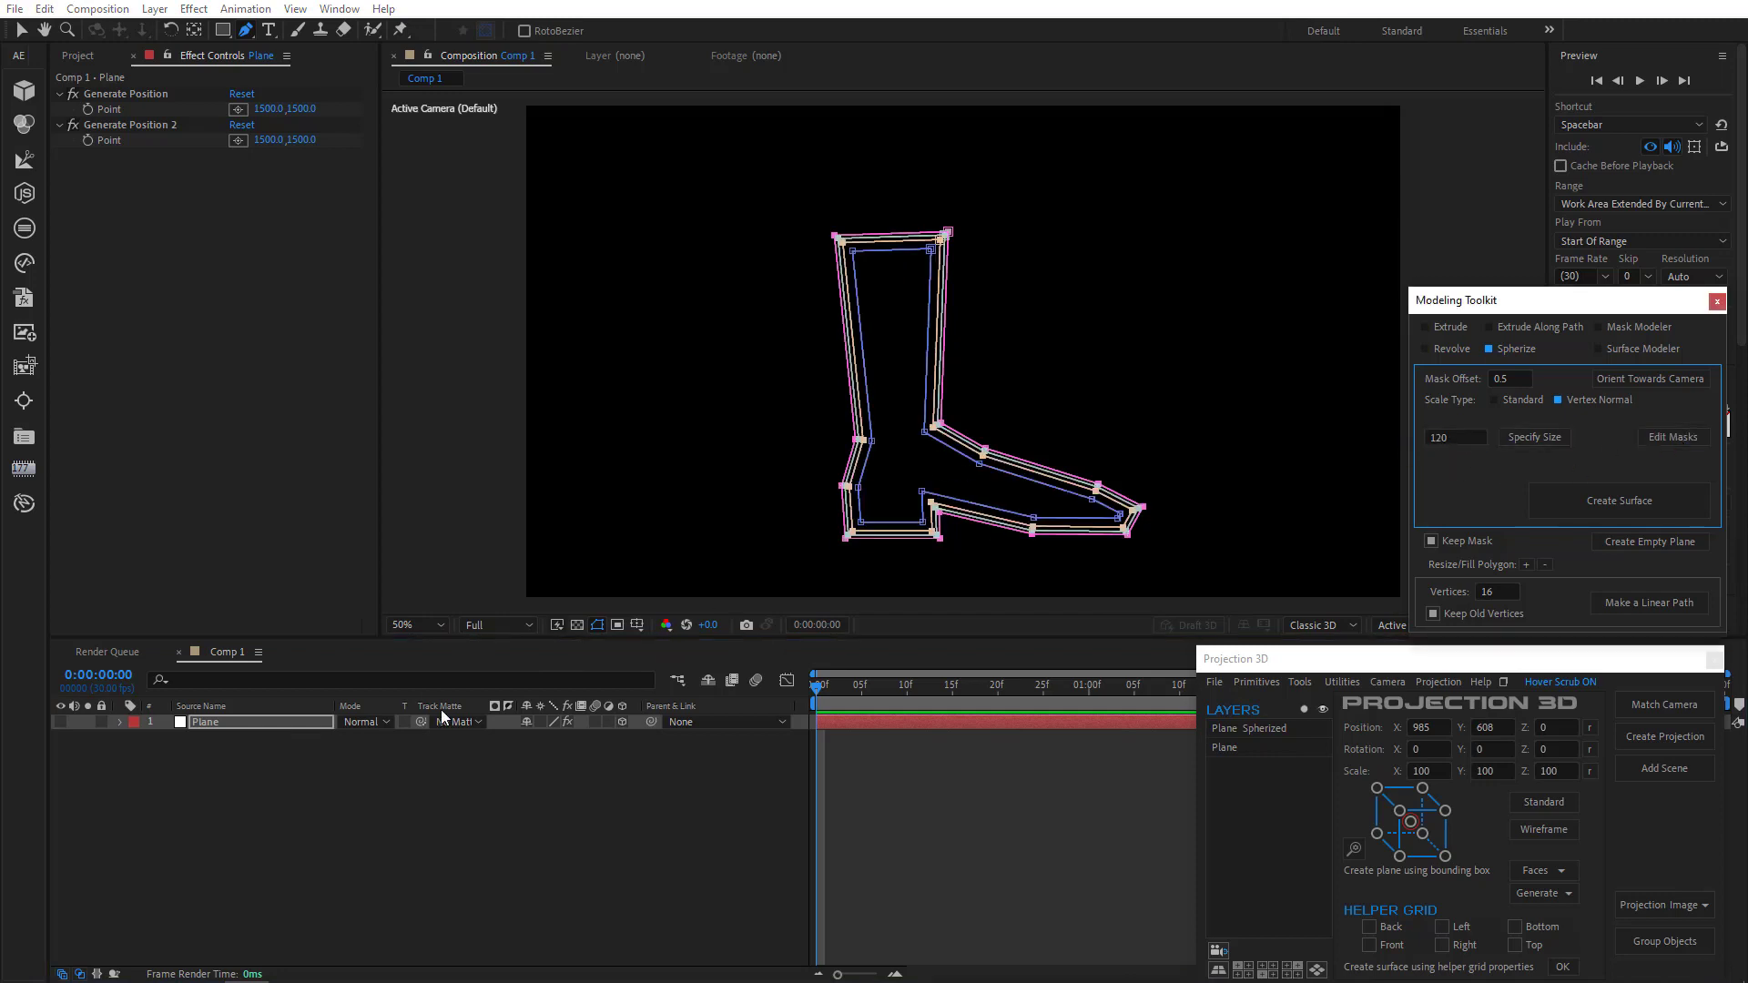
{"action": "left_click", "coordinate": [227, 723]}
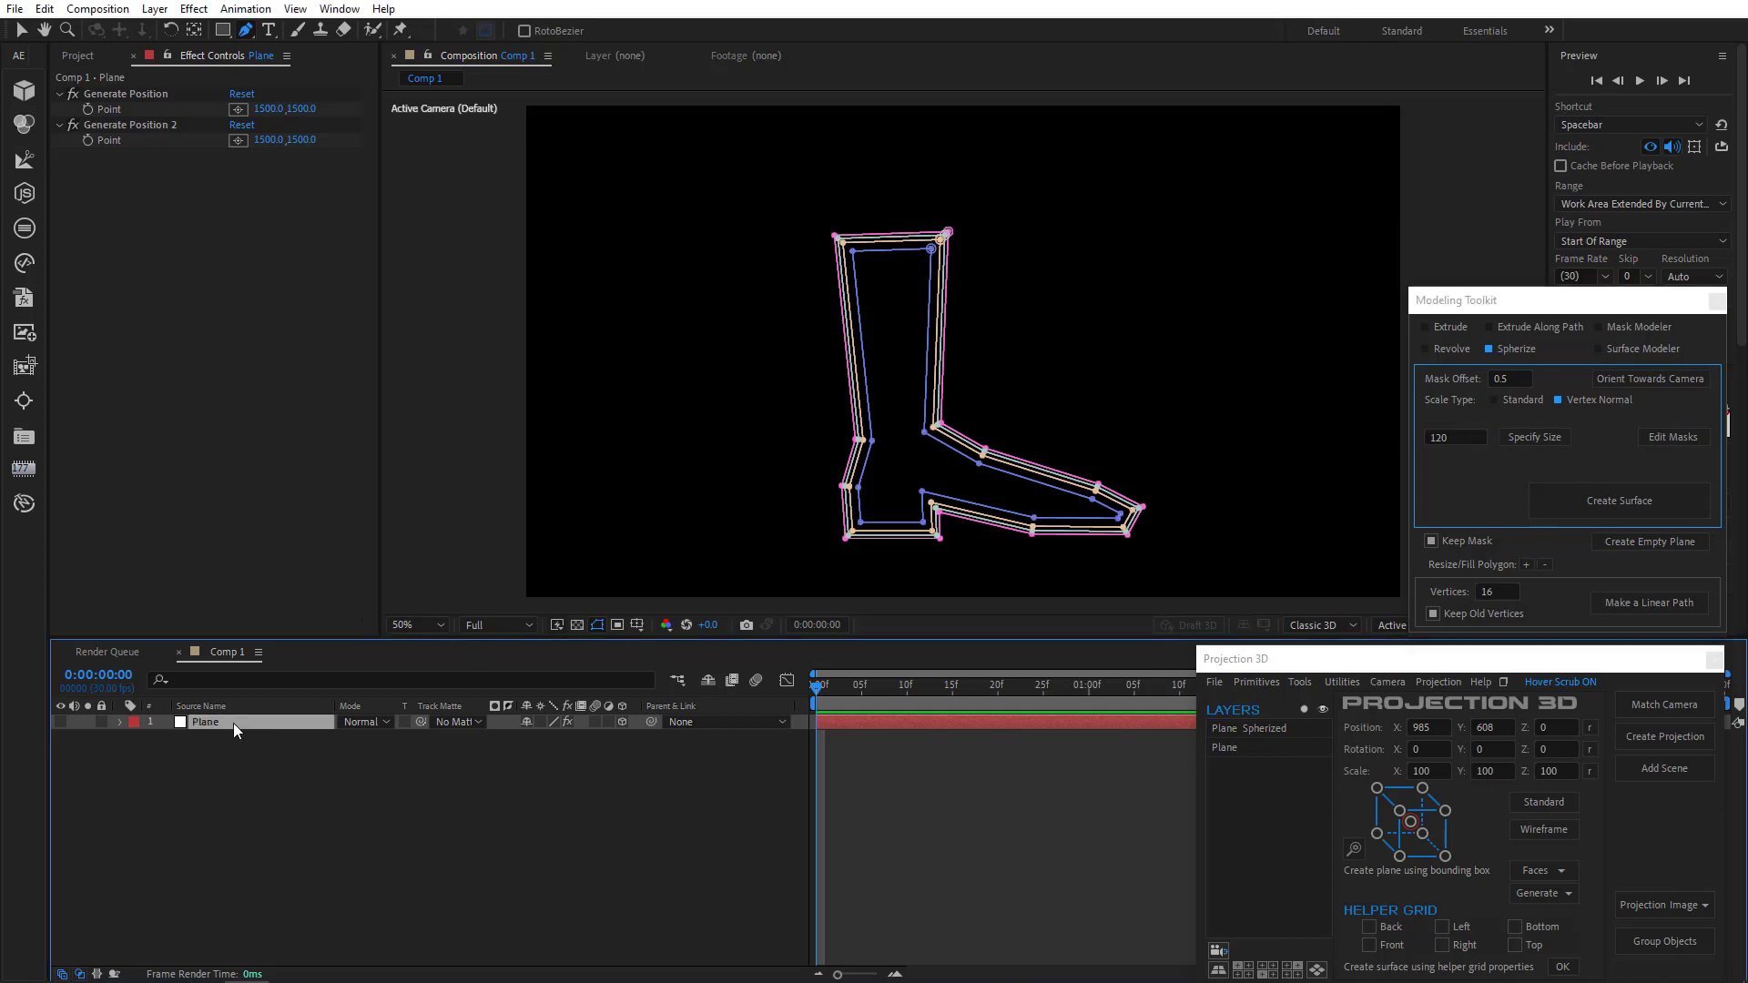
{"action": "key", "text": "Return"}
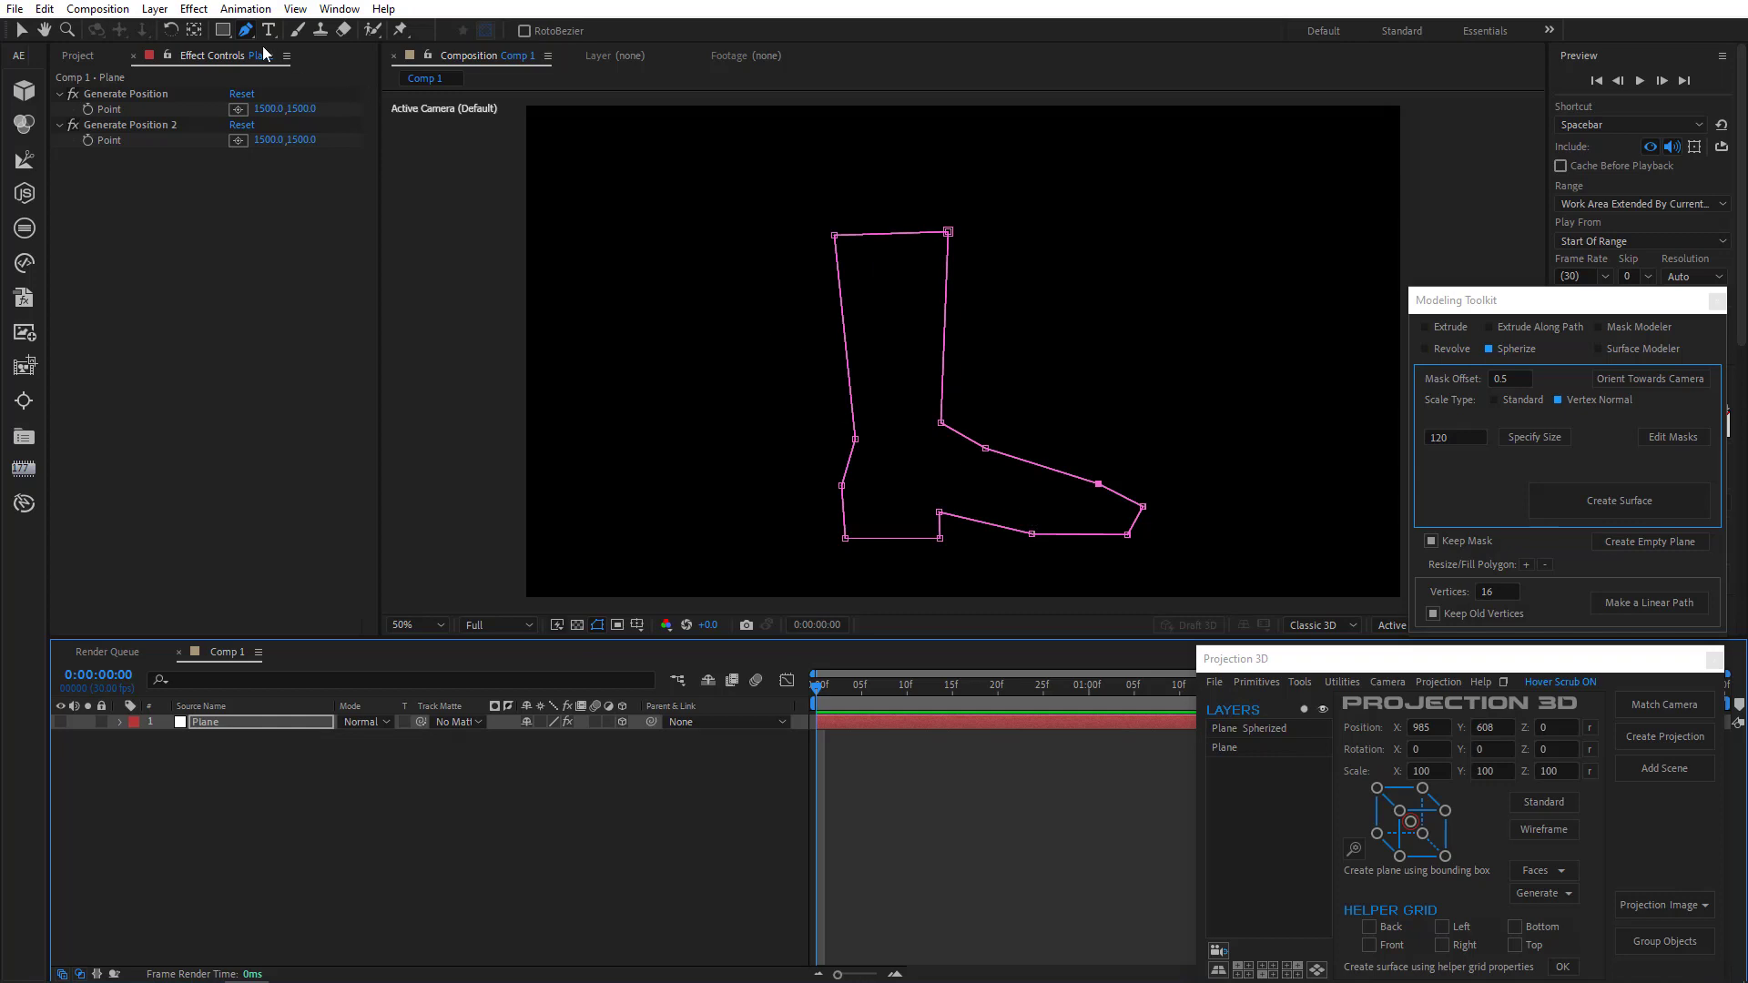
Step: Draw a small triangular mask over the boot's toe with the Pen tool
{"action": "left_click", "coordinate": [1099, 570]}
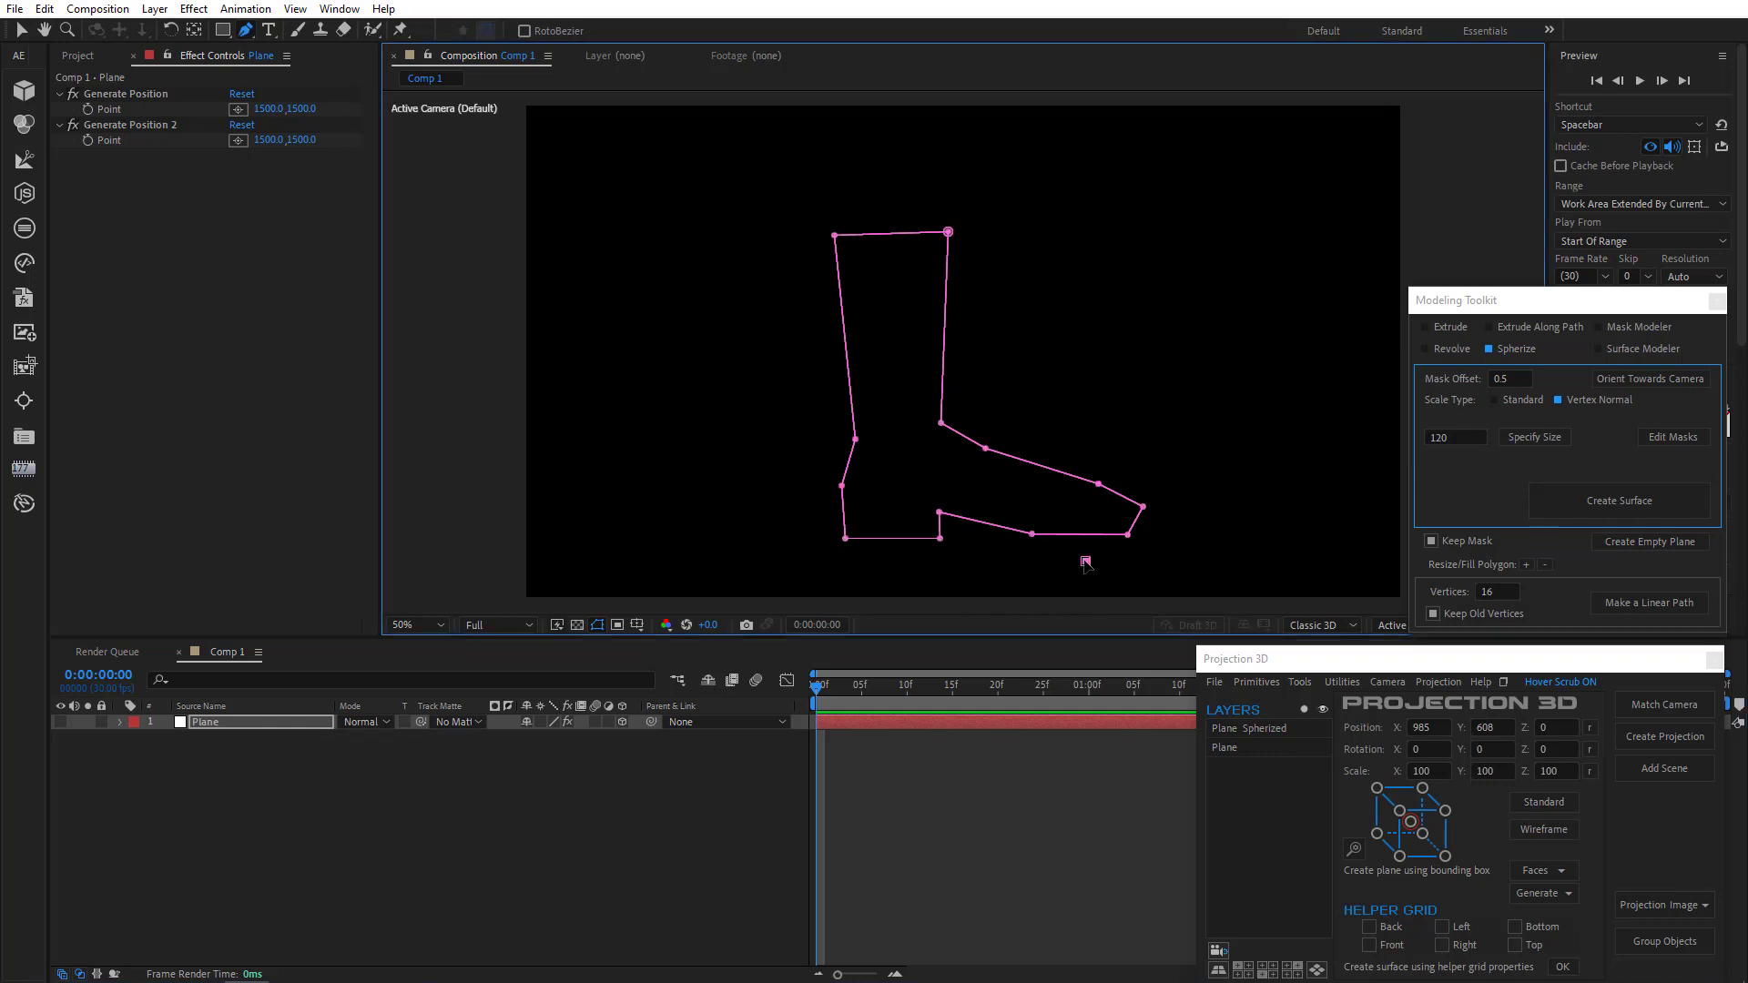
{"action": "left_click_drag", "start_coordinate": [1052, 542], "coordinate": [1087, 534]}
{"action": "left_click_drag", "start_coordinate": [1112, 489], "coordinate": [1110, 488]}
Step: Reveal the plane layer's masks and select Mask 2
{"action": "left_click", "coordinate": [290, 719]}
{"action": "key", "text": "m"}
{"action": "left_click", "coordinate": [204, 769]}
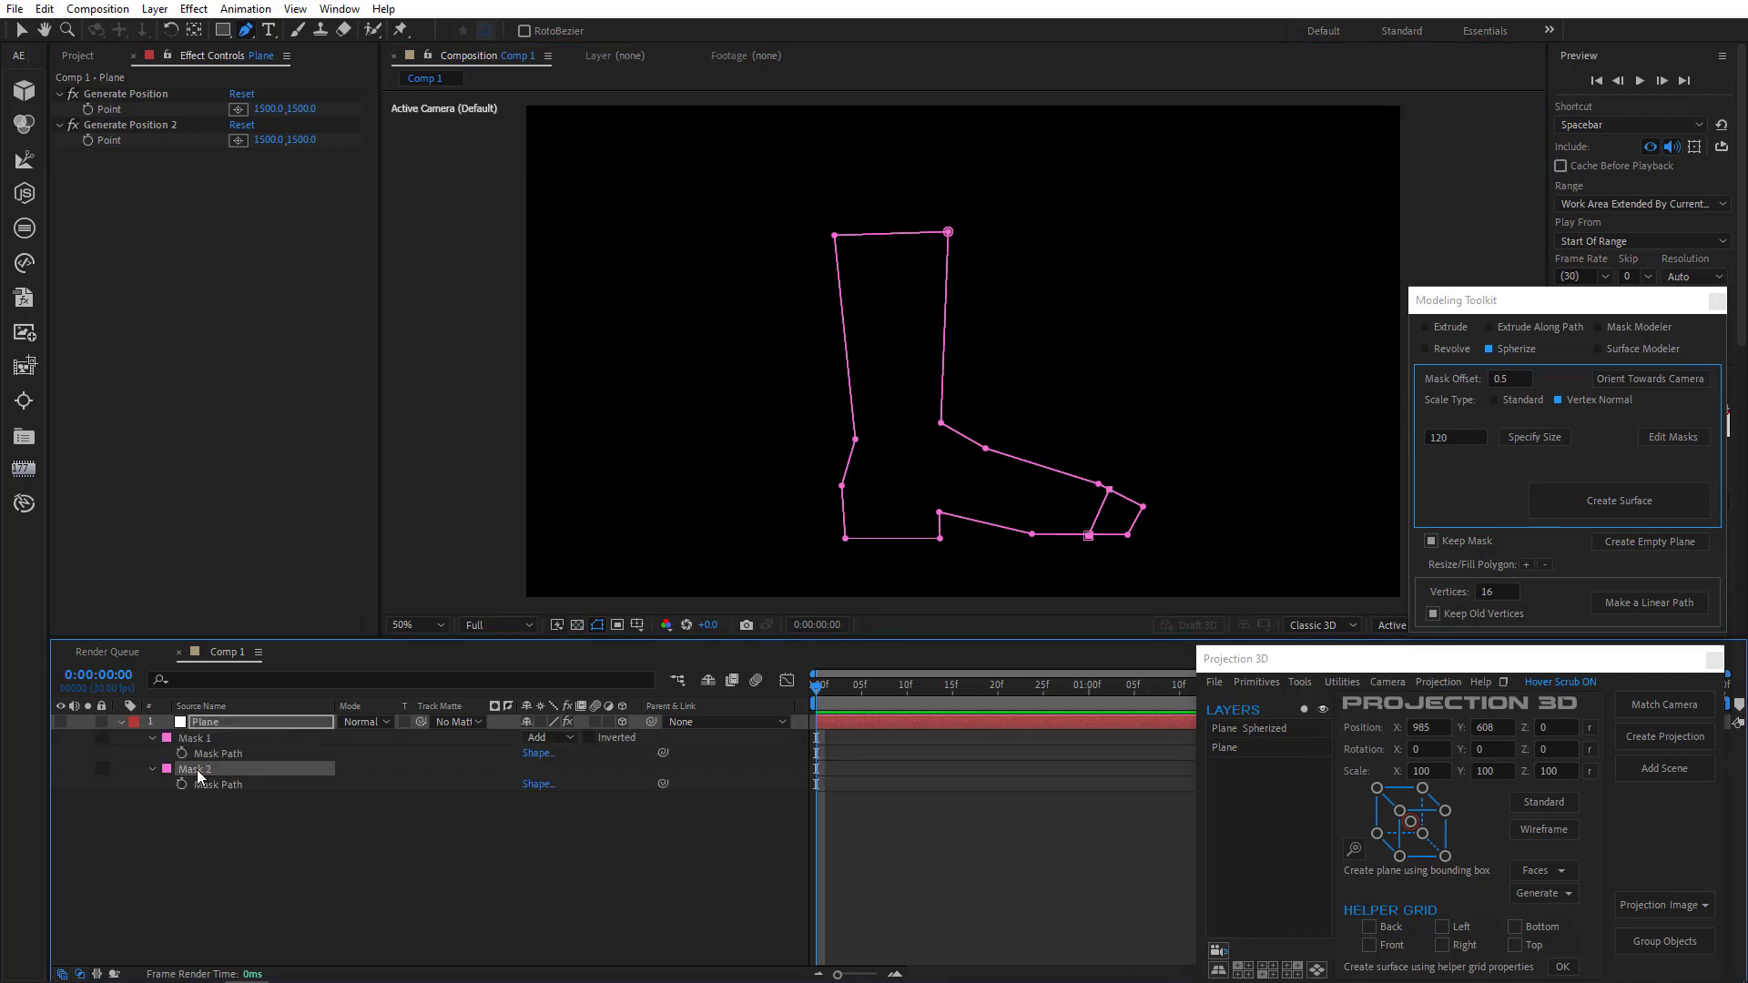
Step: Delete the toe mask and generate spherize masks from the boot outline
{"action": "key", "text": "Delete"}
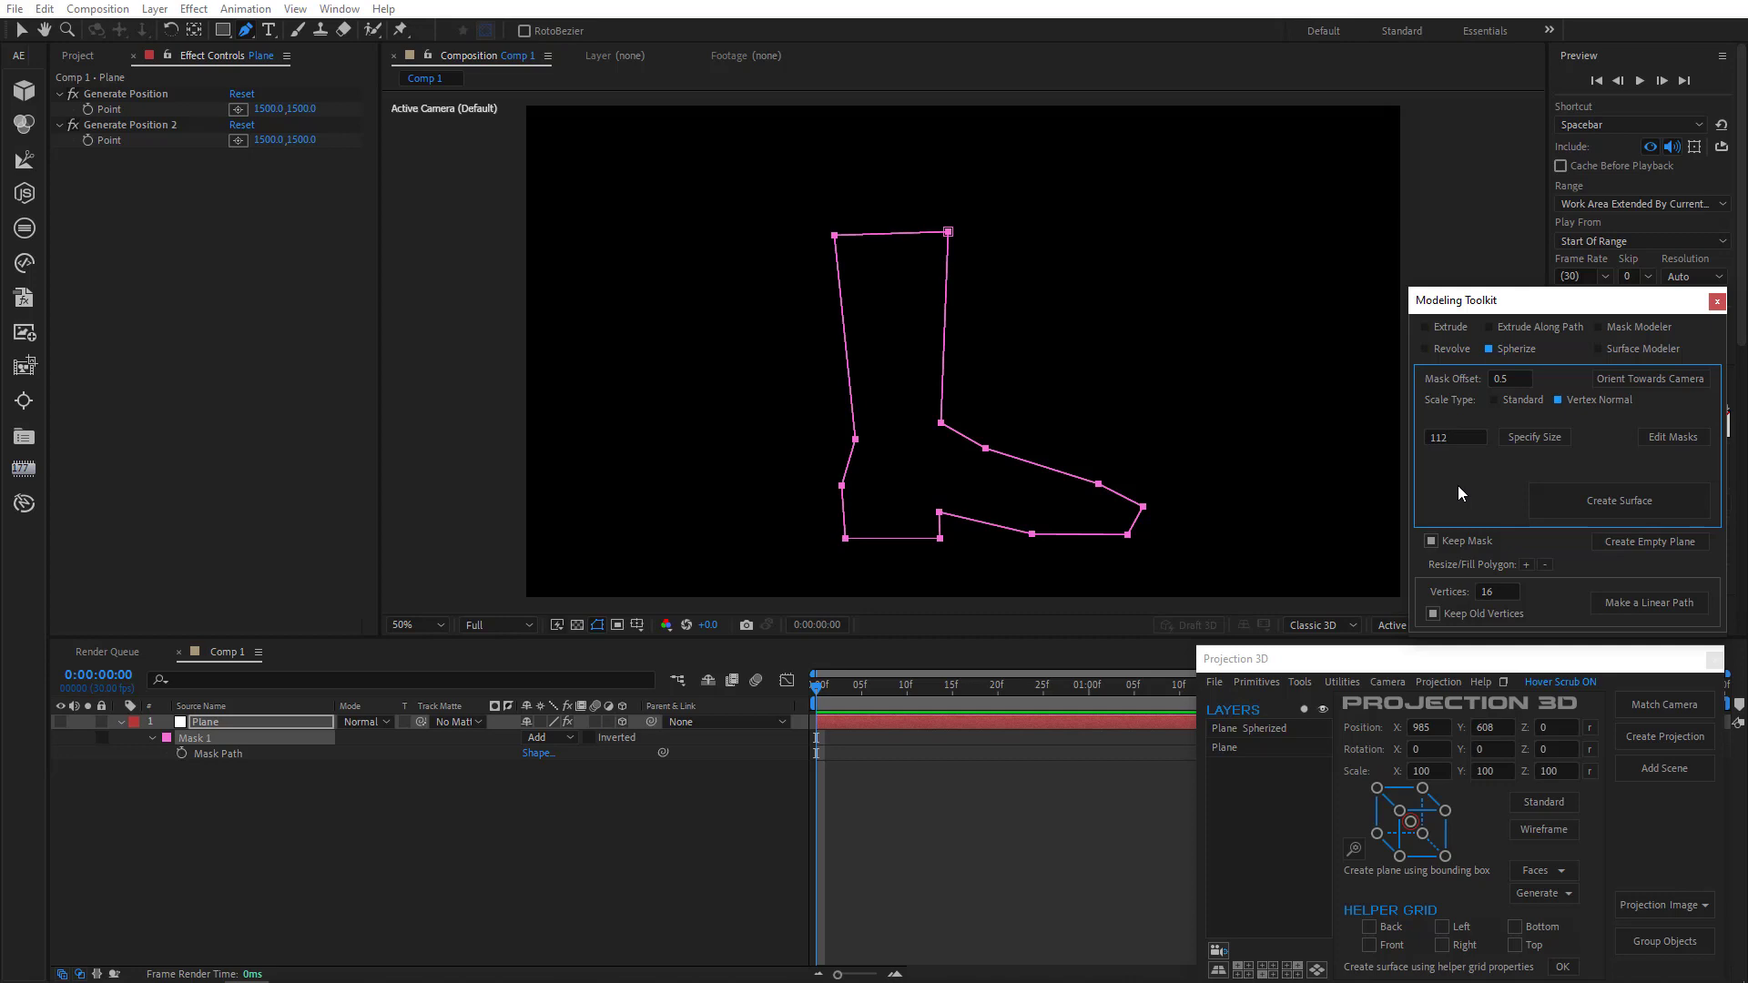
{"action": "left_click", "coordinate": [1676, 436]}
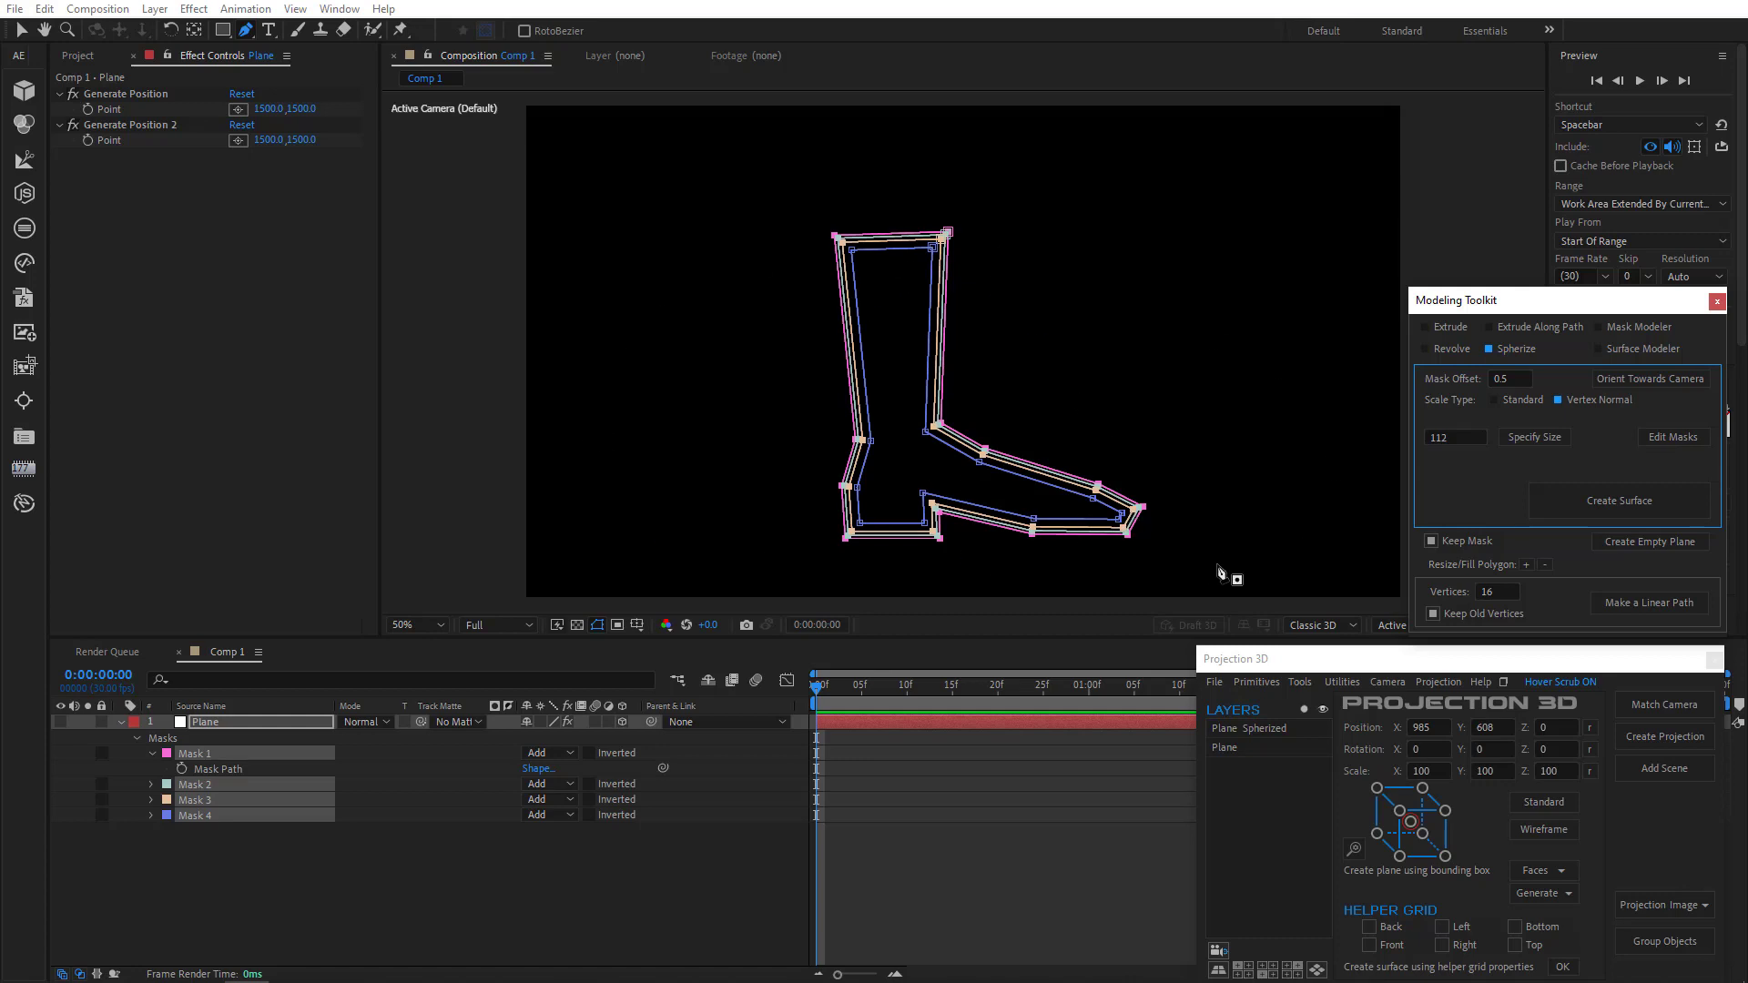
Step: Create the spherized surface from the boot masks and orbit around the resulting 3D boot
{"action": "left_click", "coordinate": [1588, 512]}
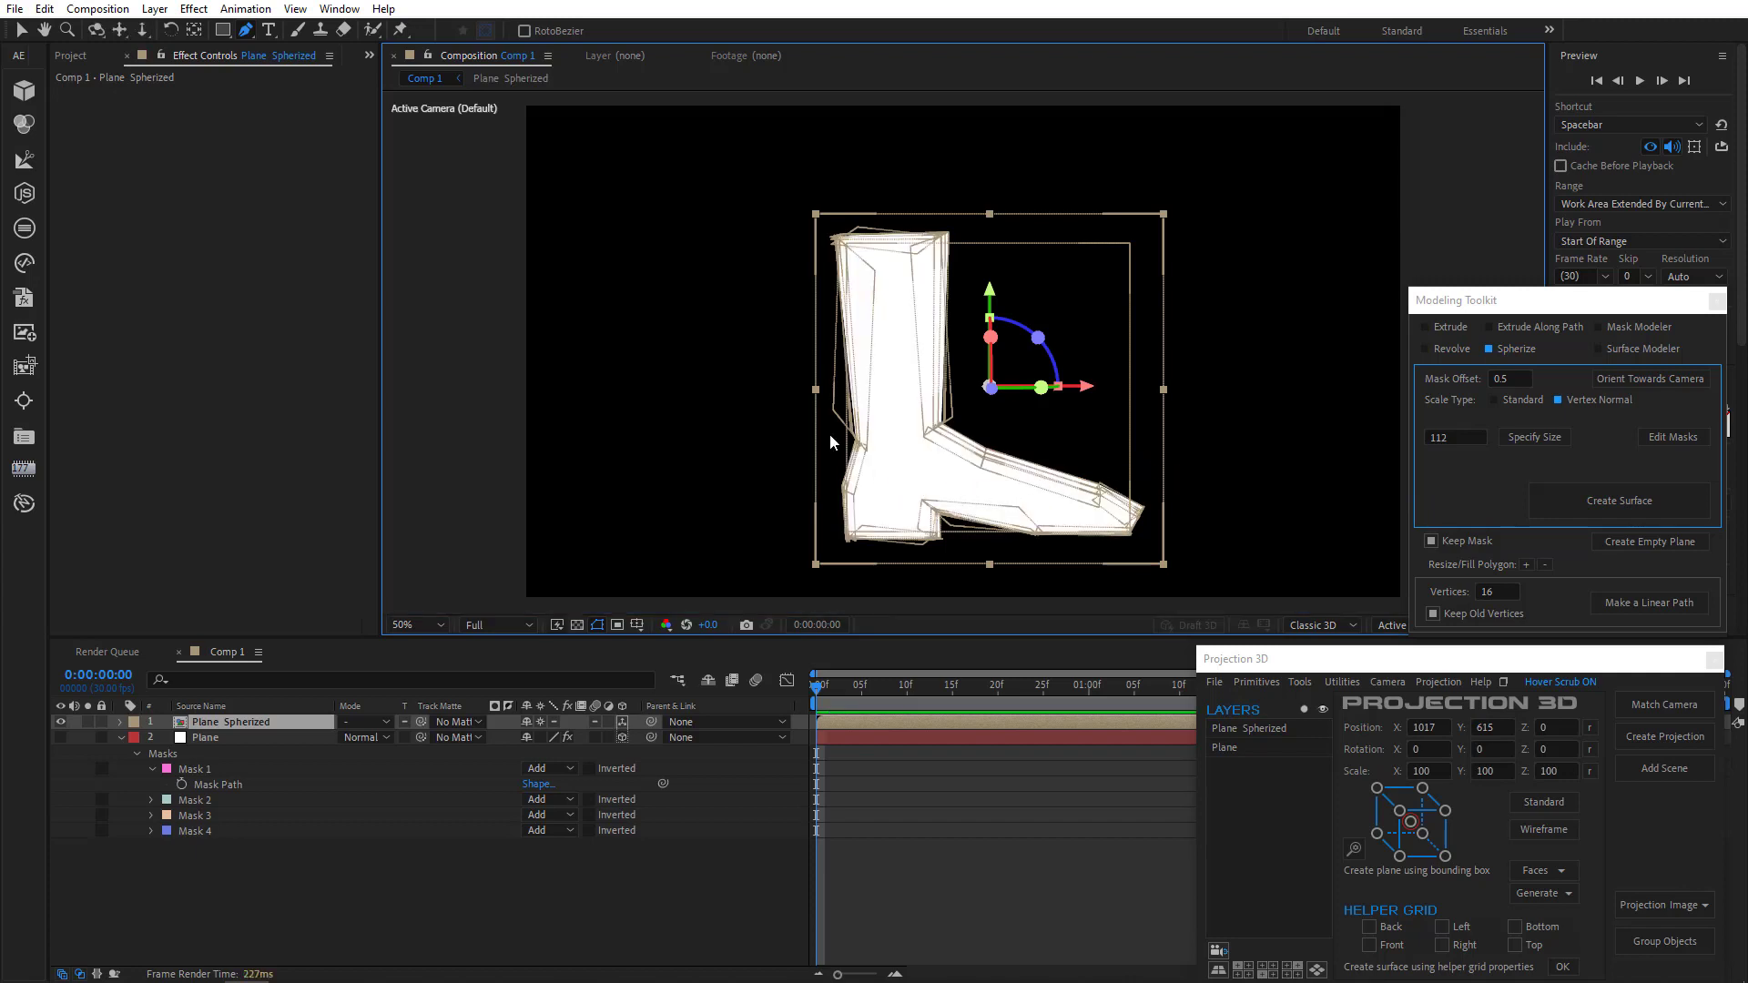
{"action": "left_click", "coordinate": [22, 34]}
{"action": "left_click_drag", "start_coordinate": [819, 465], "coordinate": [722, 410]}
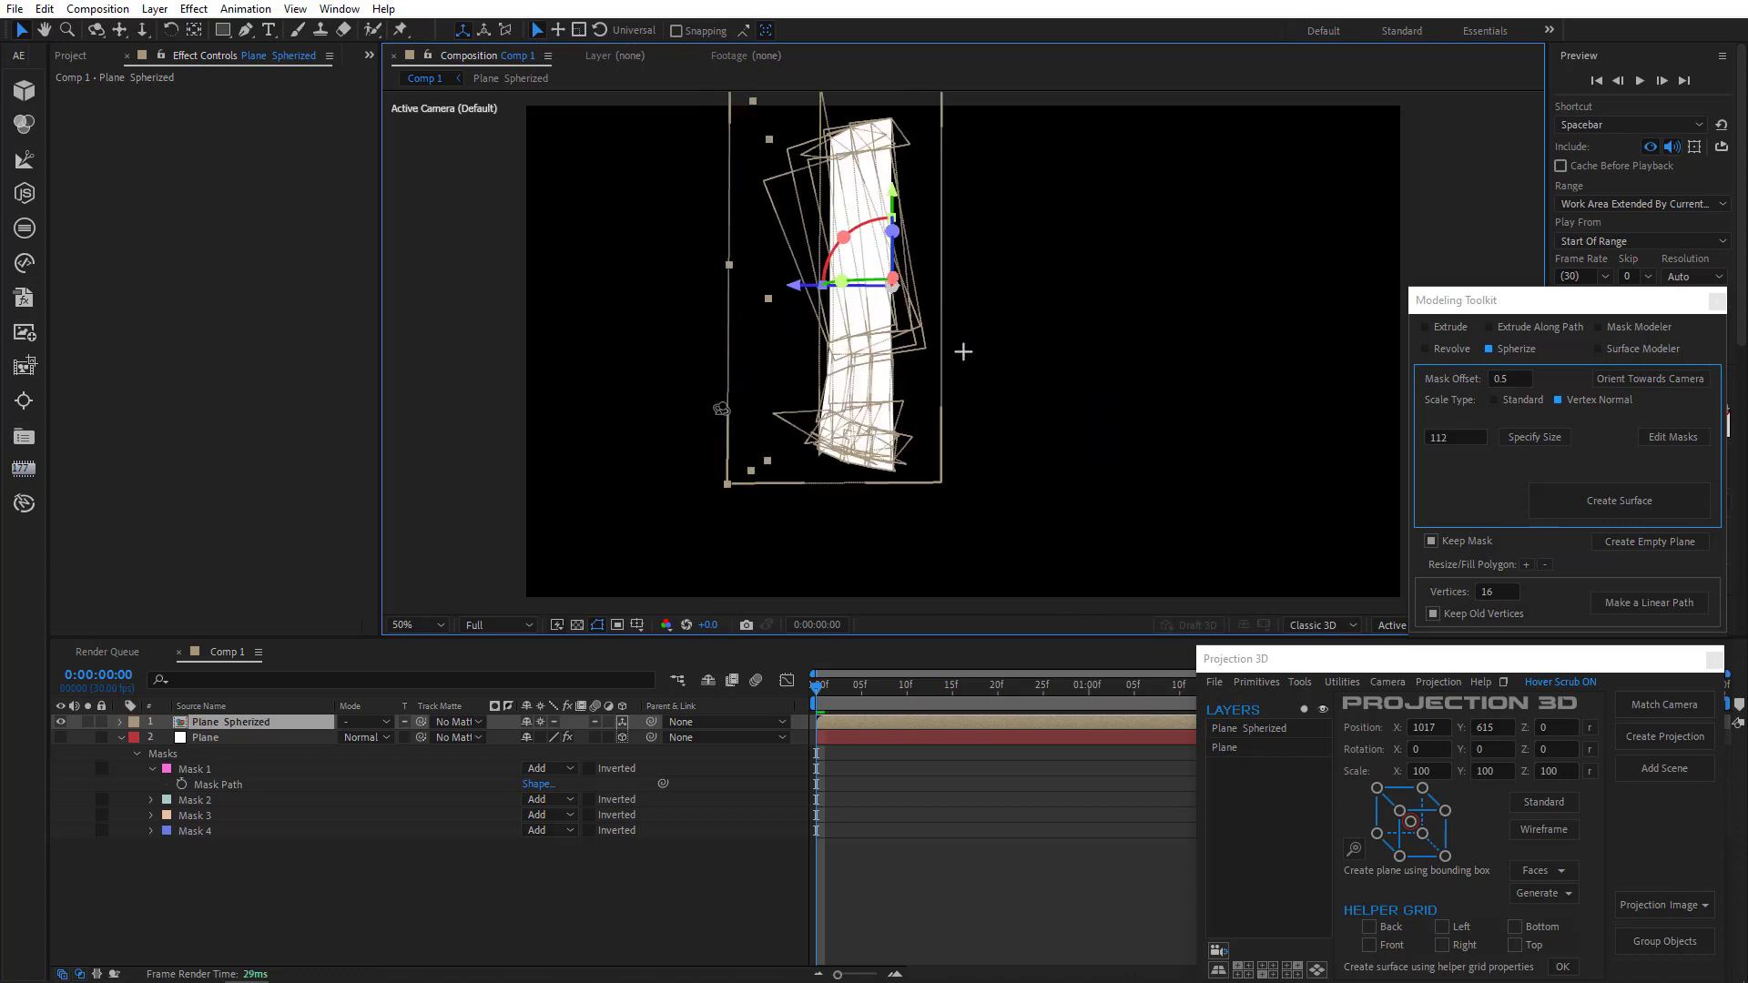
{"action": "left_click", "coordinate": [592, 878]}
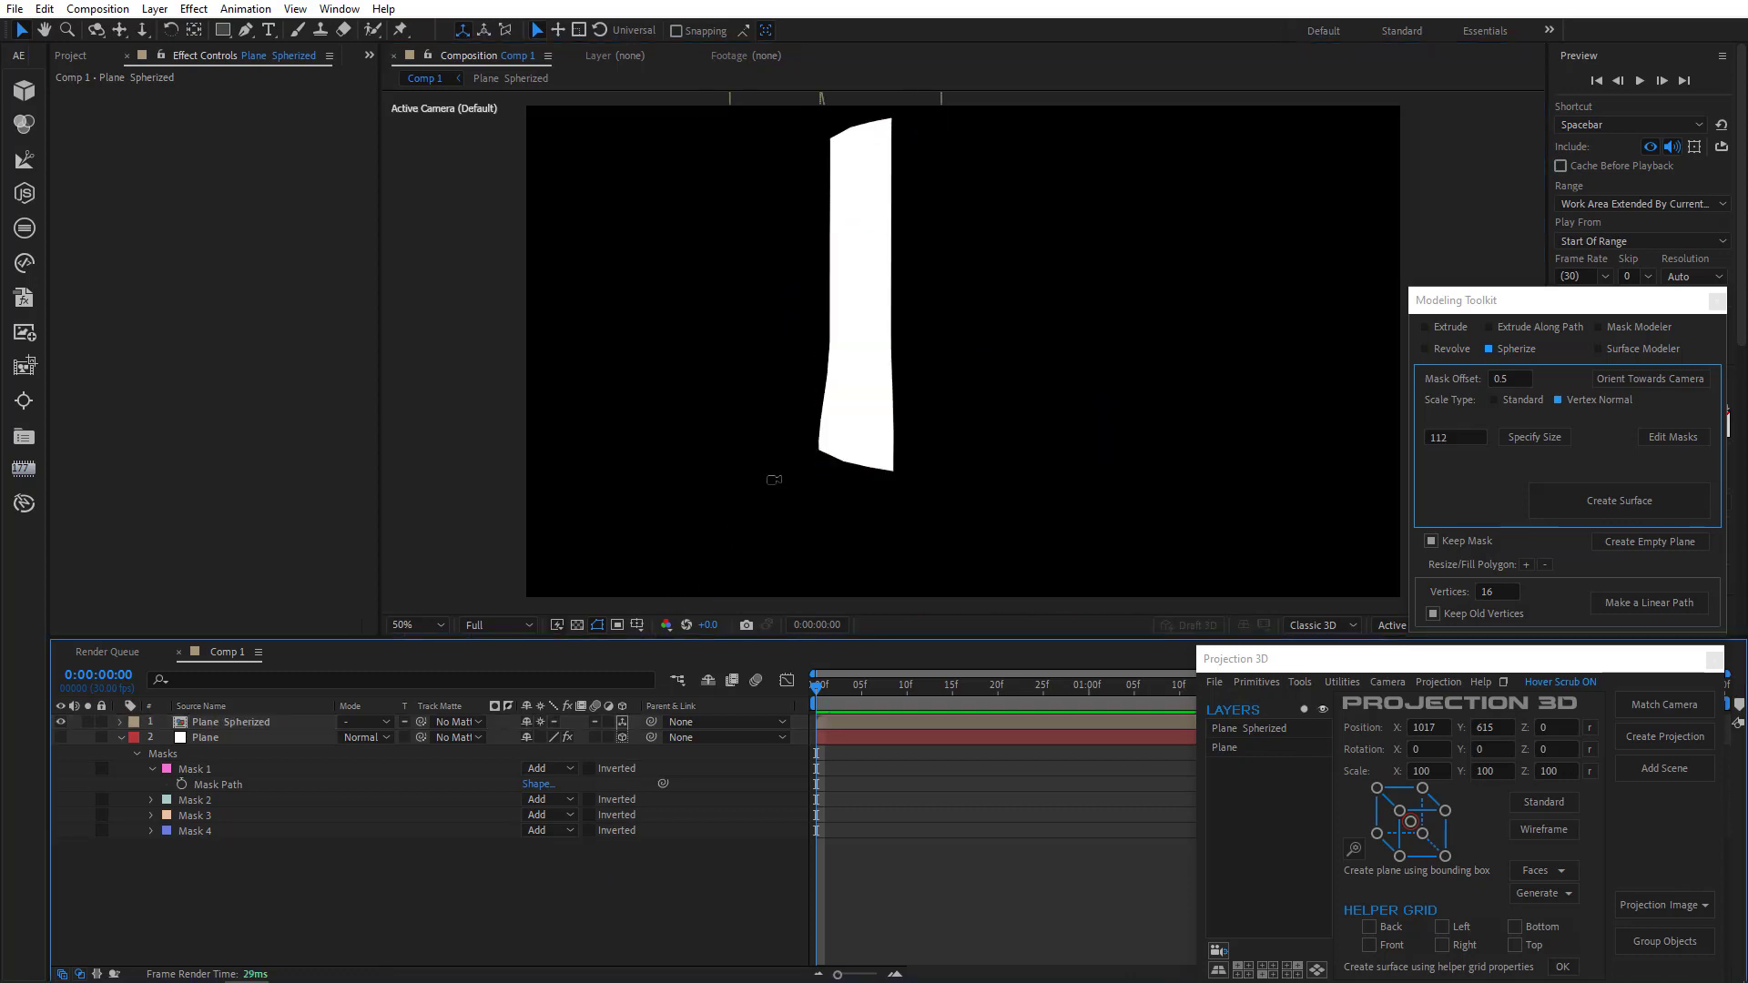
{"action": "left_click_drag", "start_coordinate": [774, 480], "coordinate": [810, 460]}
{"action": "left_click_drag", "start_coordinate": [1334, 366], "coordinate": [1029, 389]}
{"action": "scroll", "coordinate": [1093, 519], "scroll_direction": "up", "scroll_amount": 5}
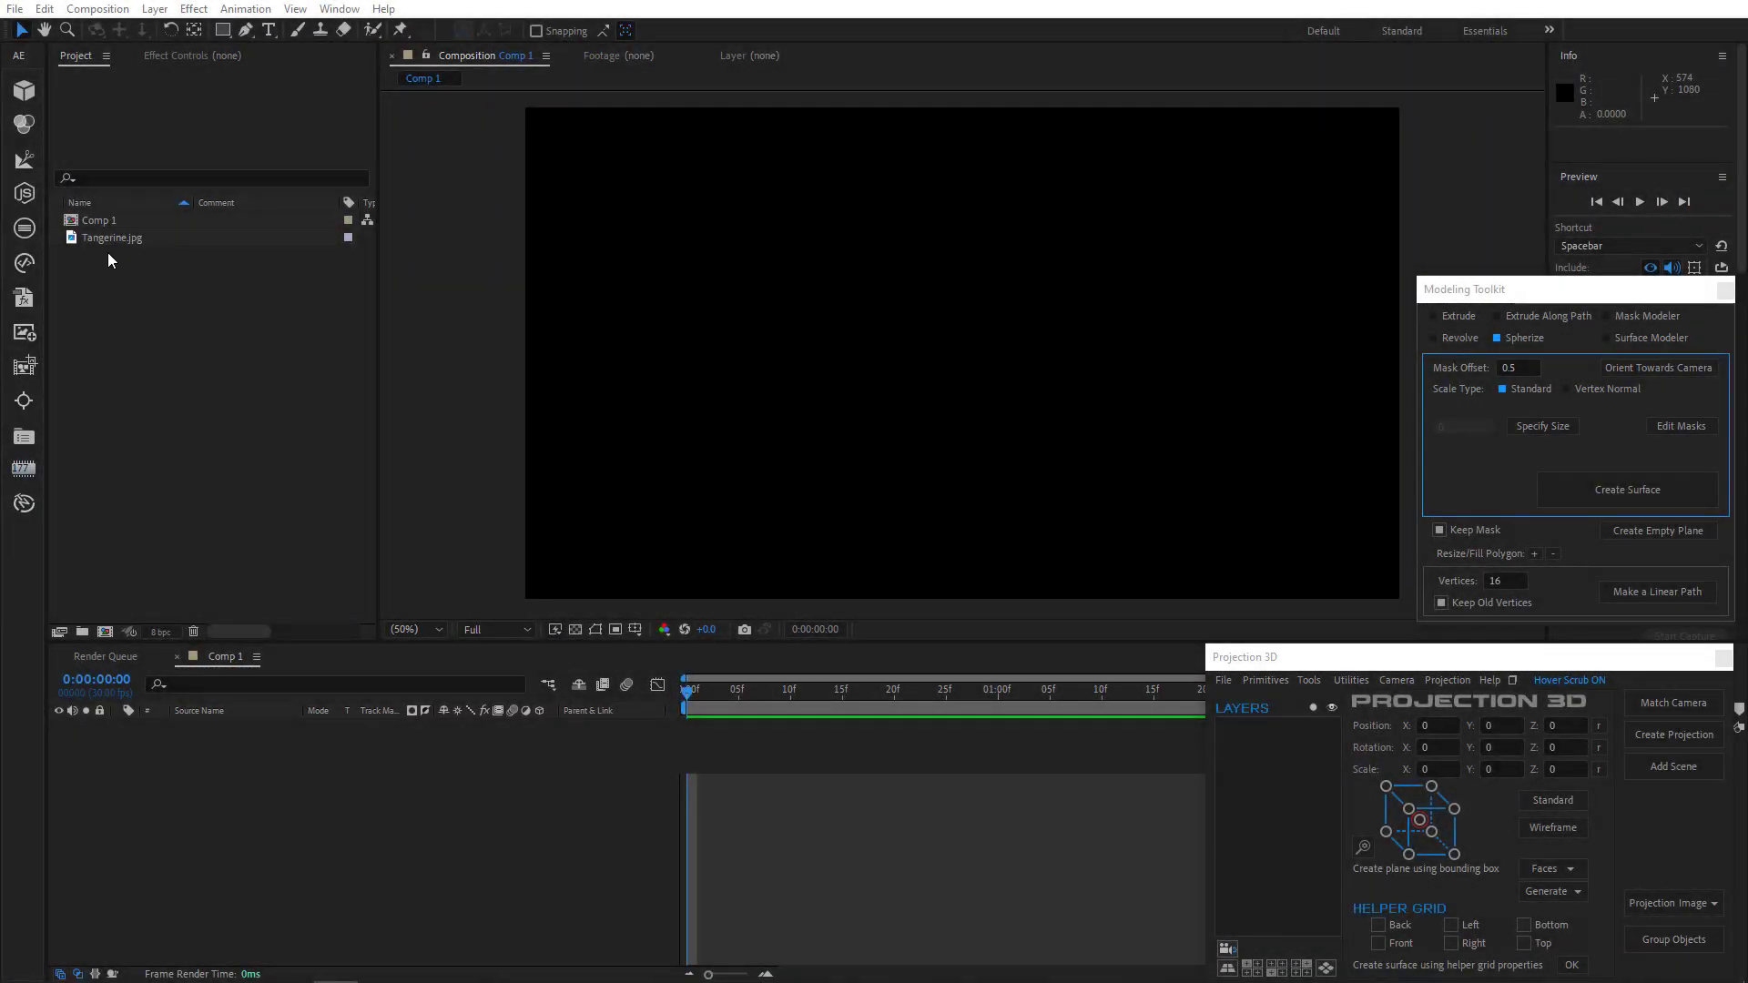
Step: Add Tangerine.jpg to the composition and set its scale to 78%
{"action": "left_click_drag", "start_coordinate": [108, 238], "coordinate": [166, 818]}
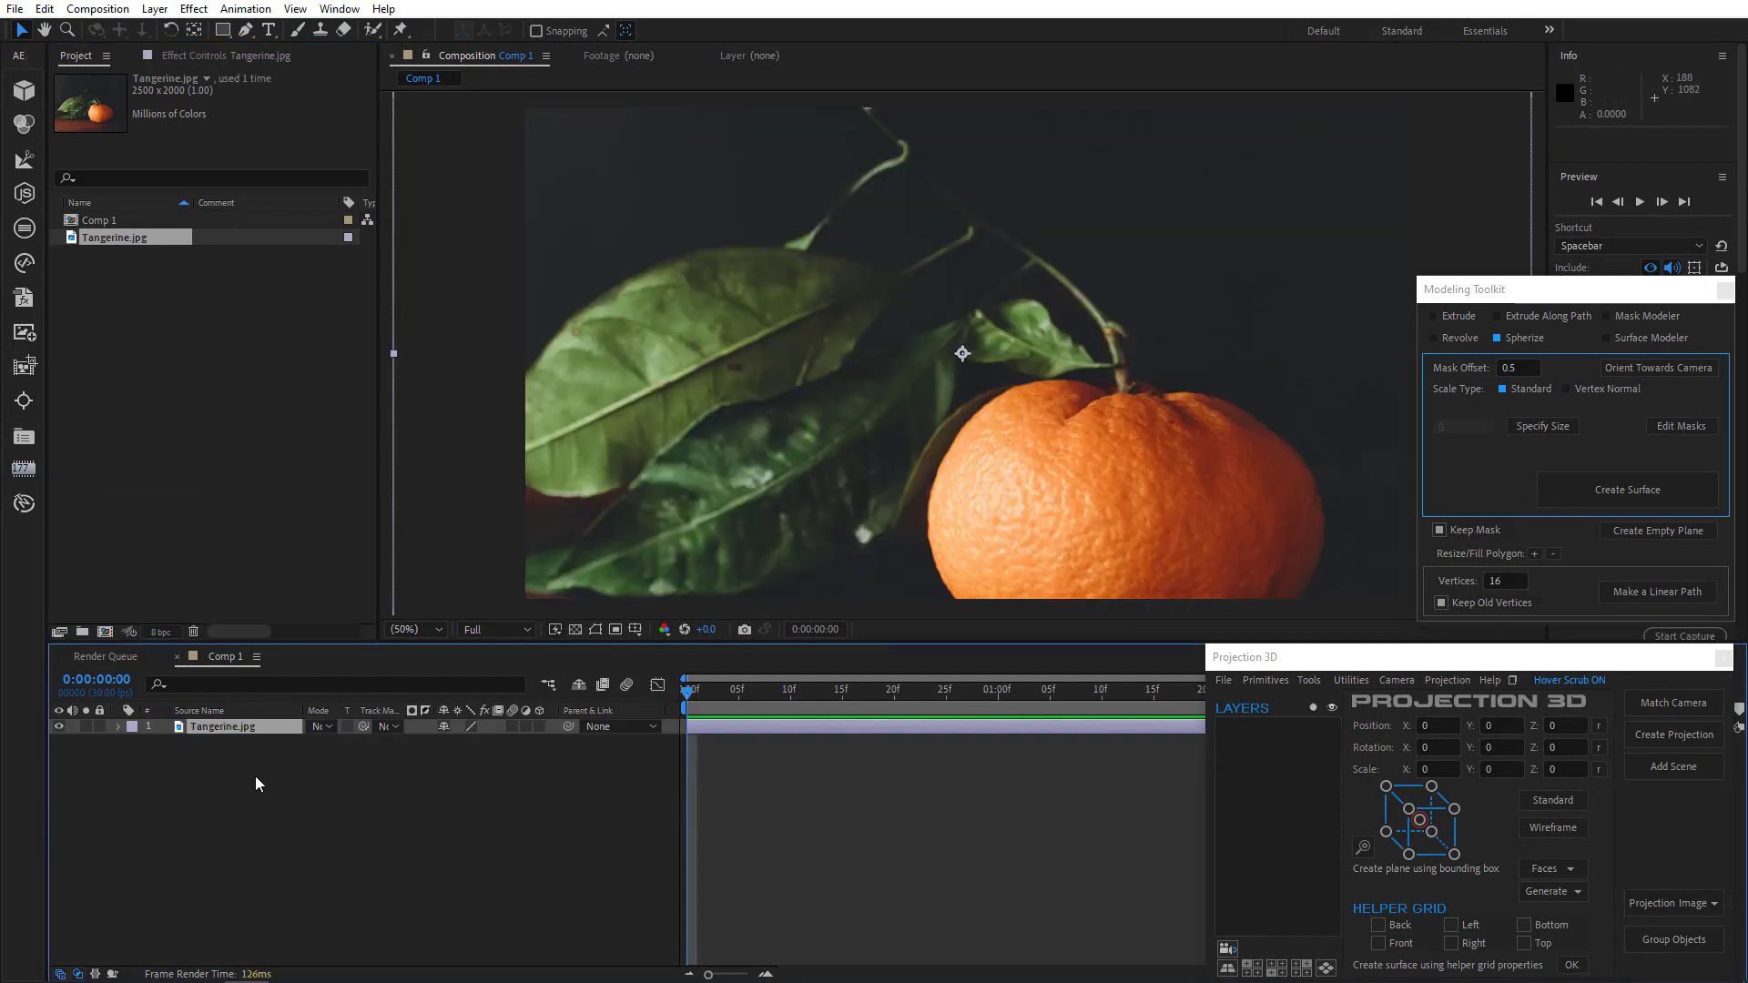
{"action": "key", "text": "s"}
{"action": "mouse_move", "coordinate": [460, 750]}
{"action": "left_mouse_down"}
{"action": "mouse_move", "coordinate": [442, 751]}
{"action": "mouse_move", "coordinate": [462, 752]}
{"action": "left_mouse_up"}
{"action": "left_click", "coordinate": [462, 747]}
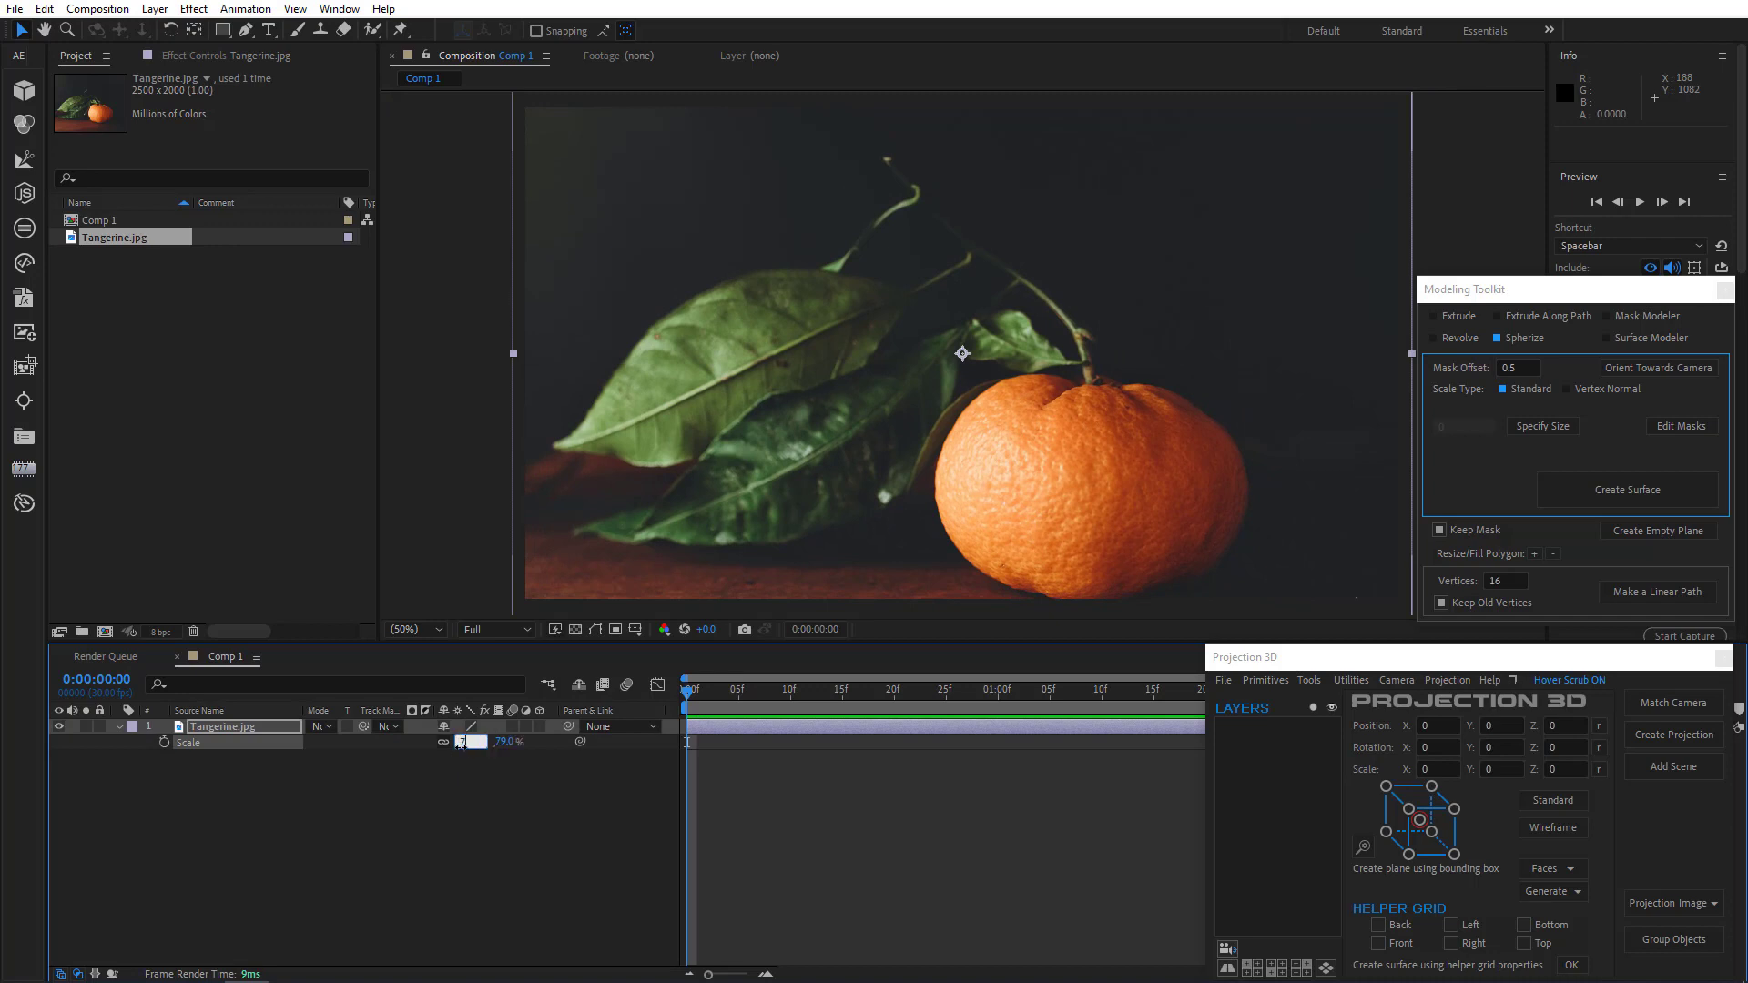
{"action": "type", "text": "78"}
{"action": "key", "text": "Return"}
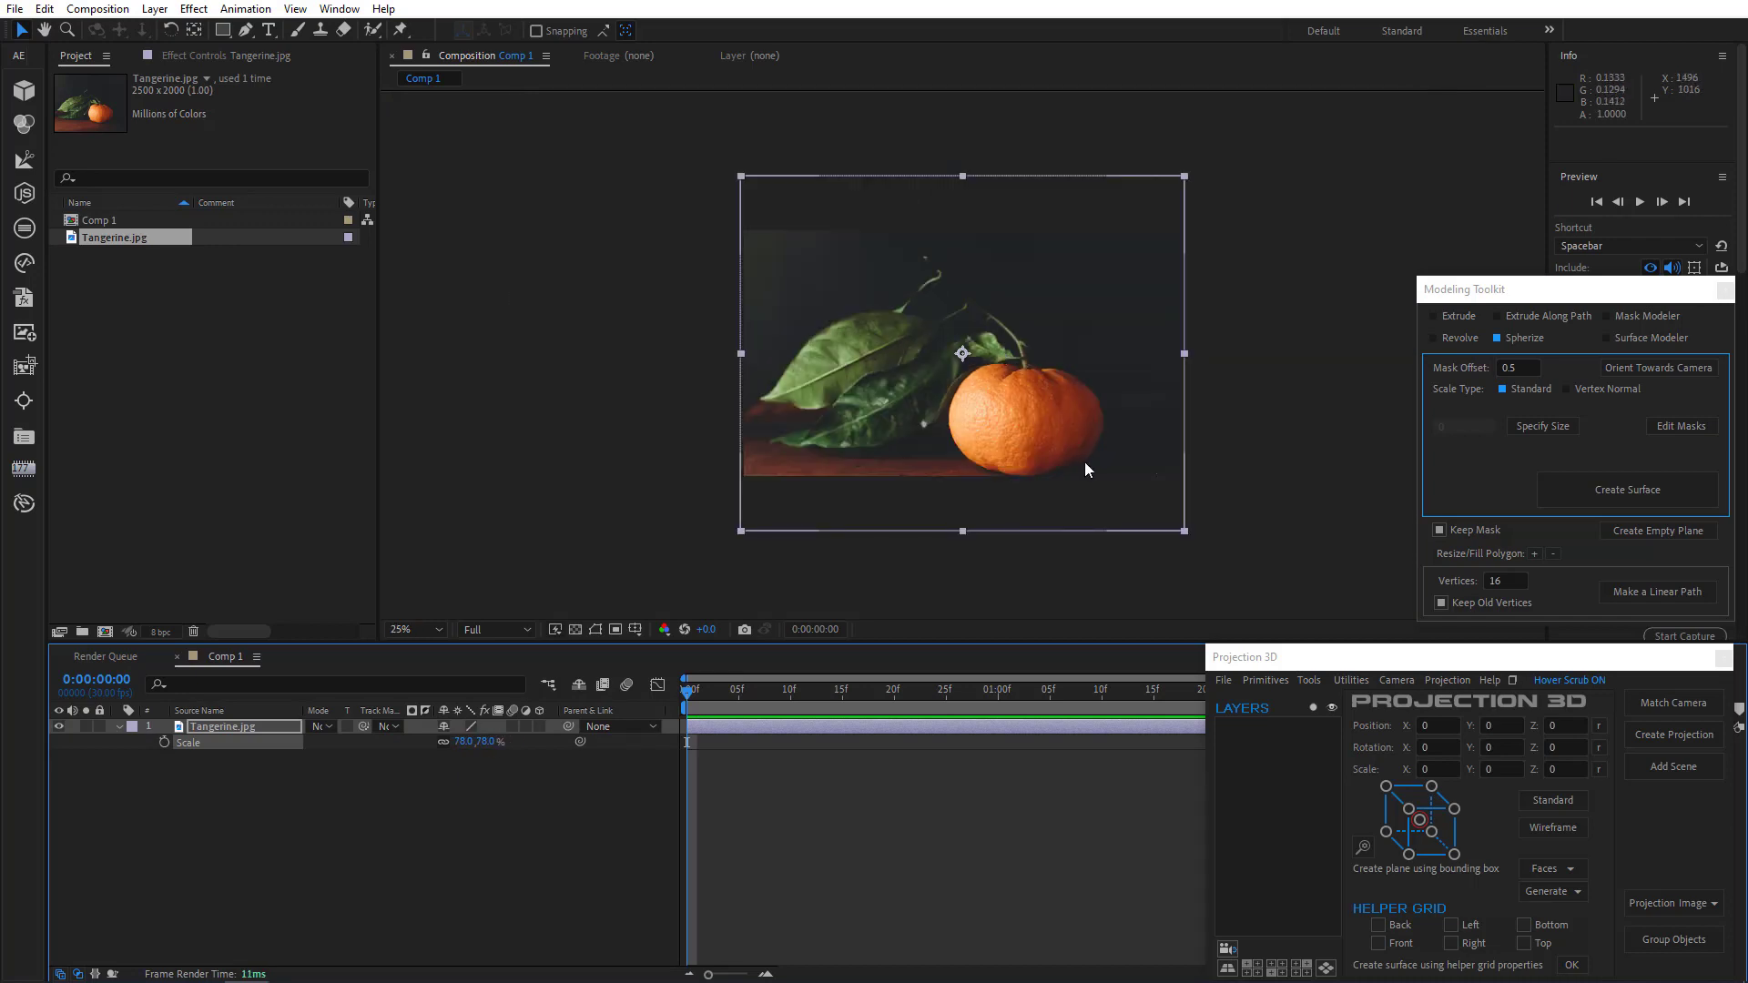
Step: Match a camera to the tangerine image with Projection 3D and orbit it to align the helper grid
{"action": "left_click_drag", "start_coordinate": [1084, 462], "coordinate": [1084, 445]}
{"action": "left_click", "coordinate": [451, 807]}
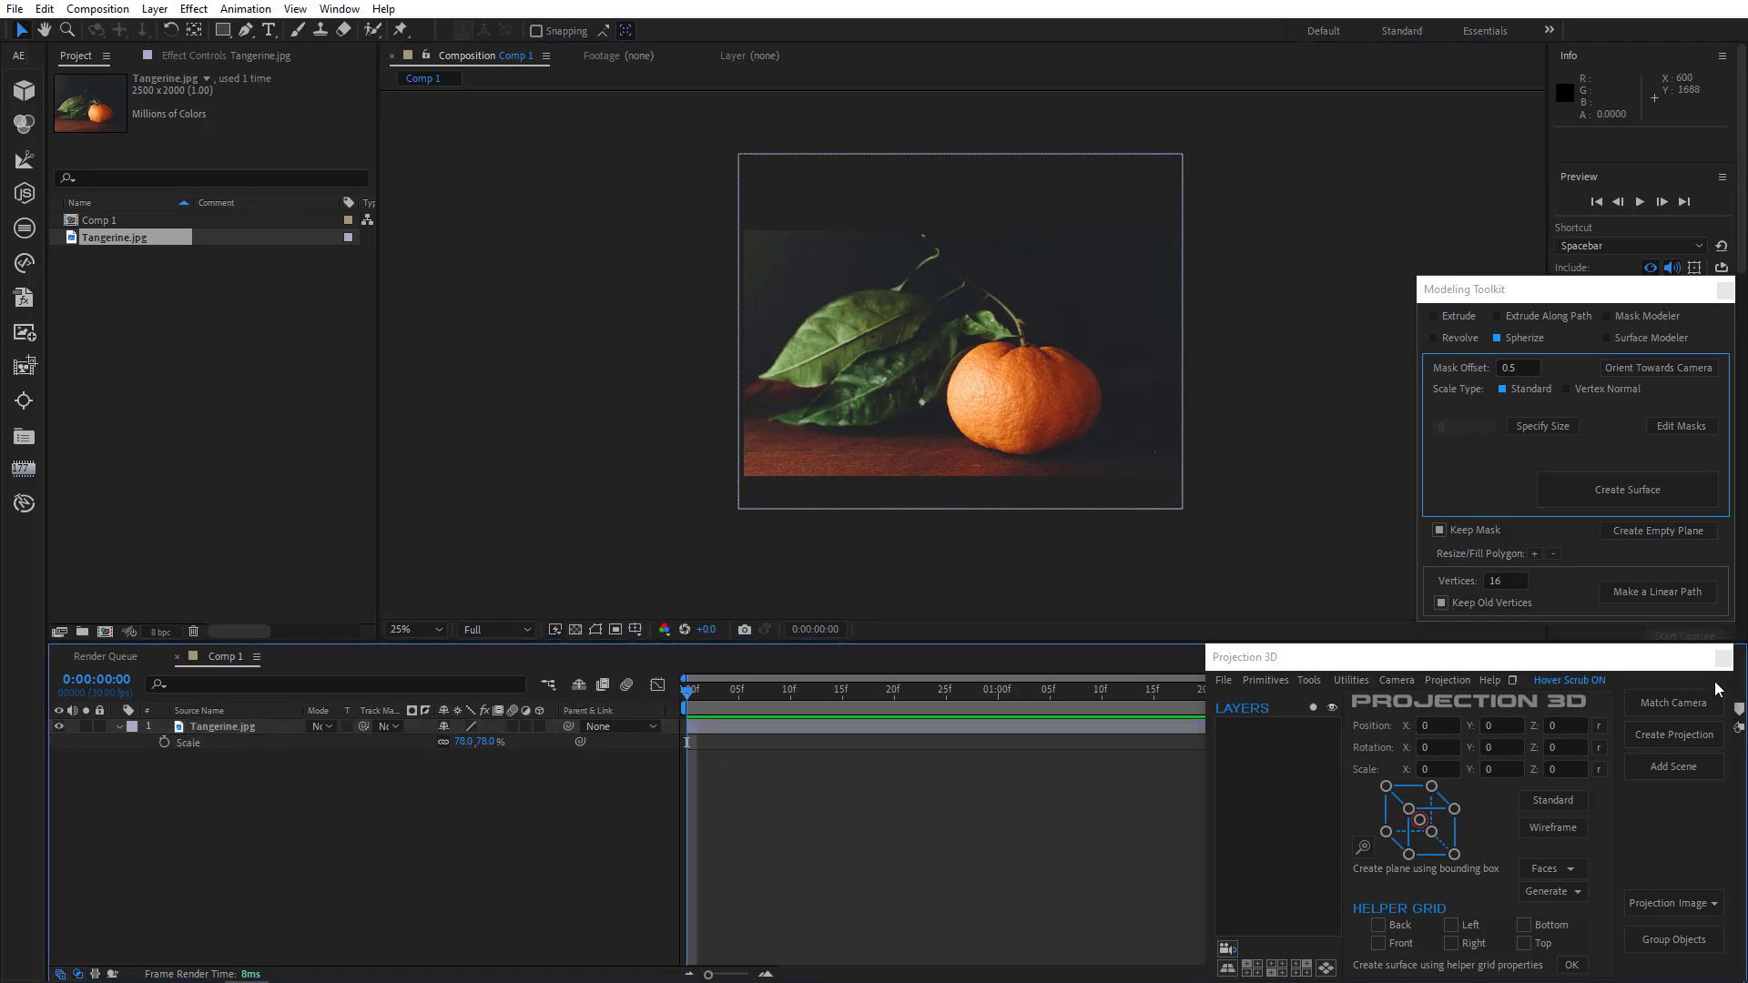
{"action": "left_click", "coordinate": [1684, 704]}
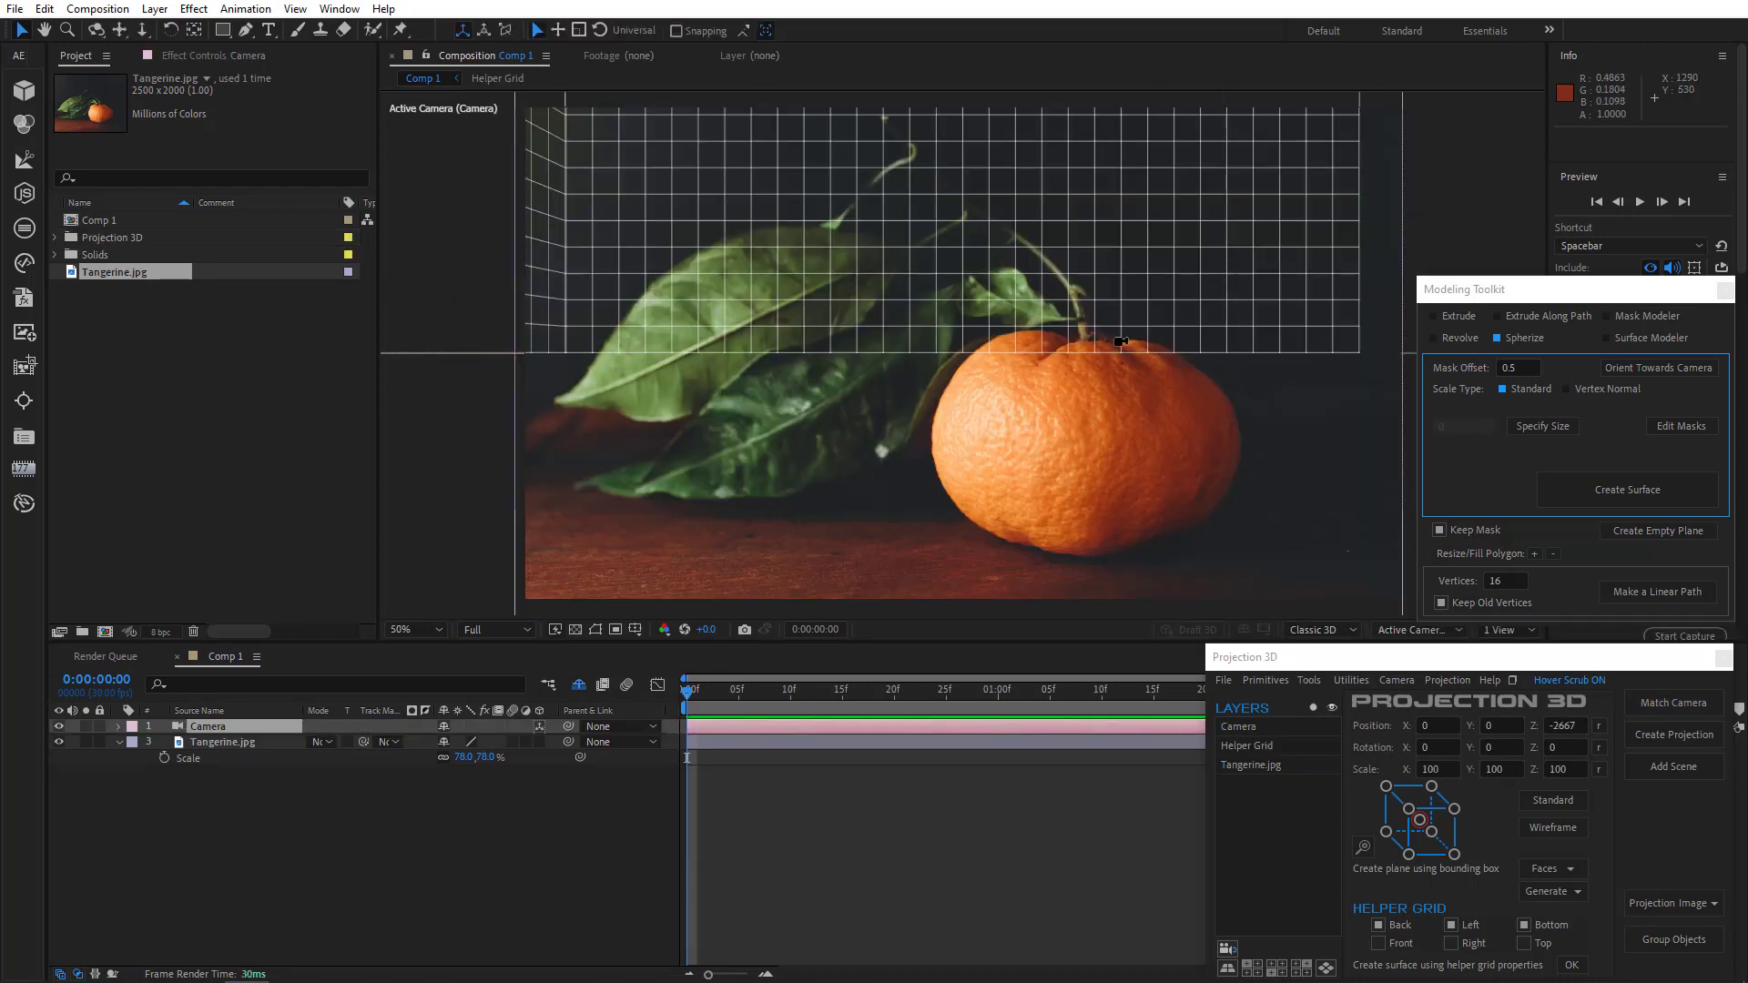
{"action": "left_click_drag", "start_coordinate": [991, 286], "coordinate": [1018, 391]}
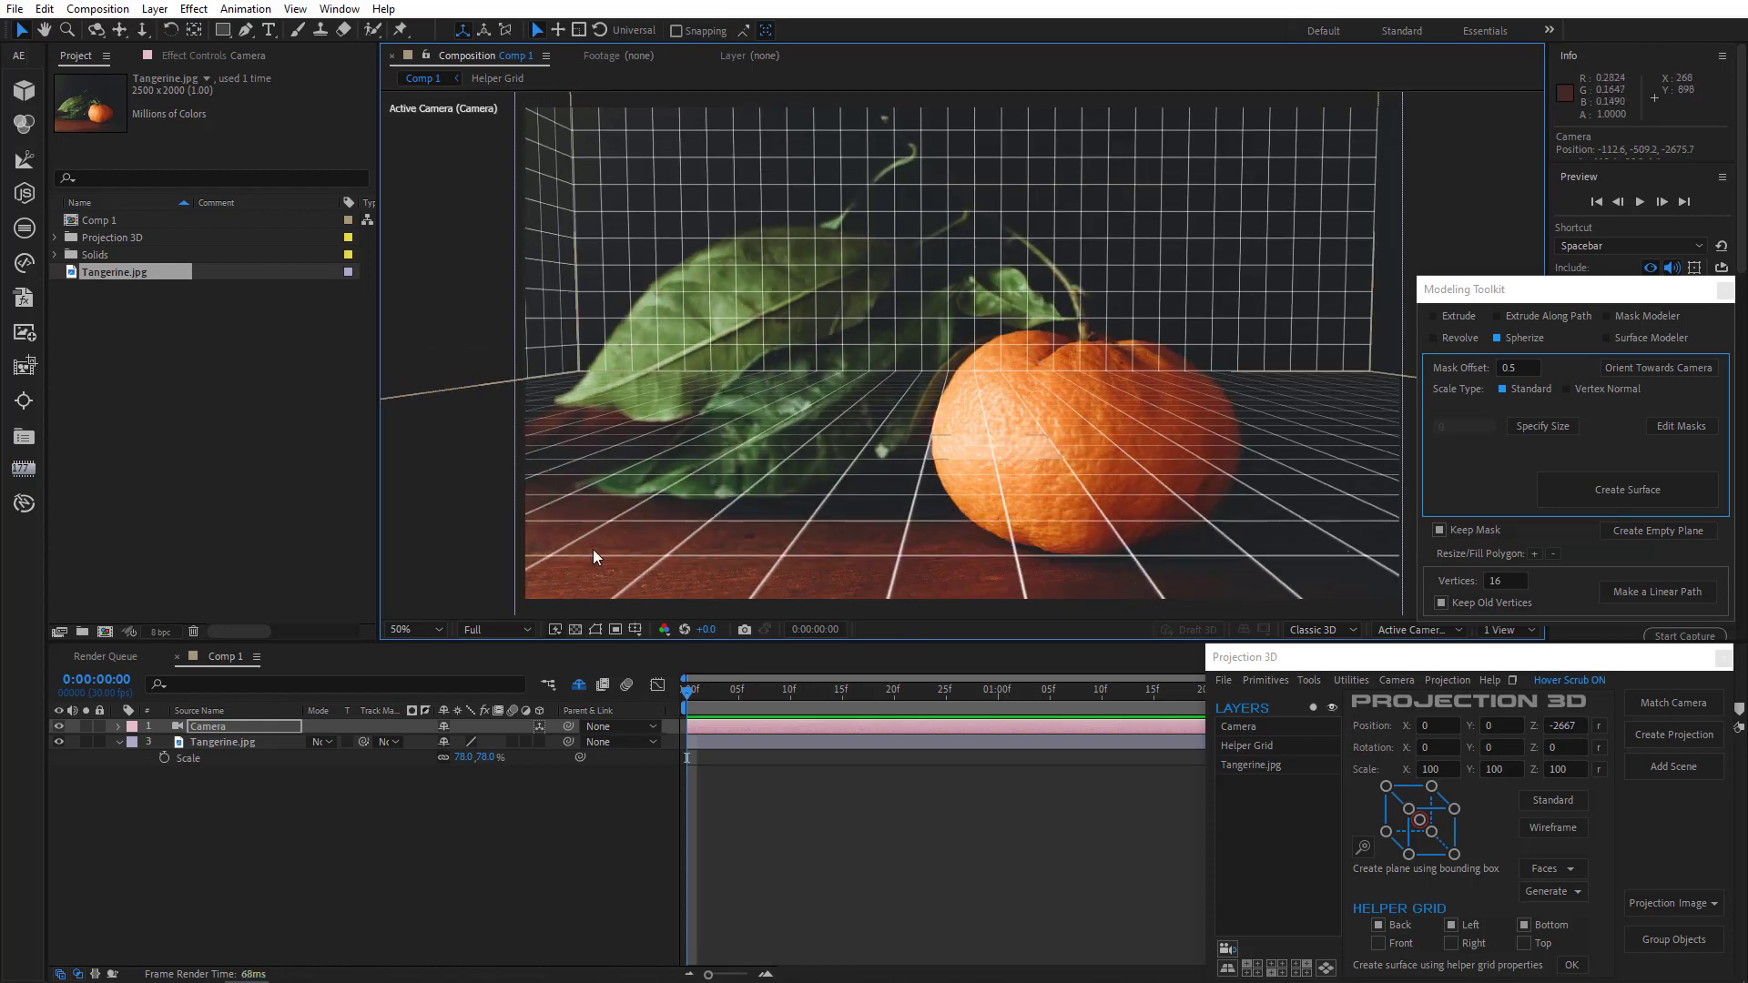
Step: Set the camera's focal length to 35 mm
{"action": "double_click", "coordinate": [220, 726]}
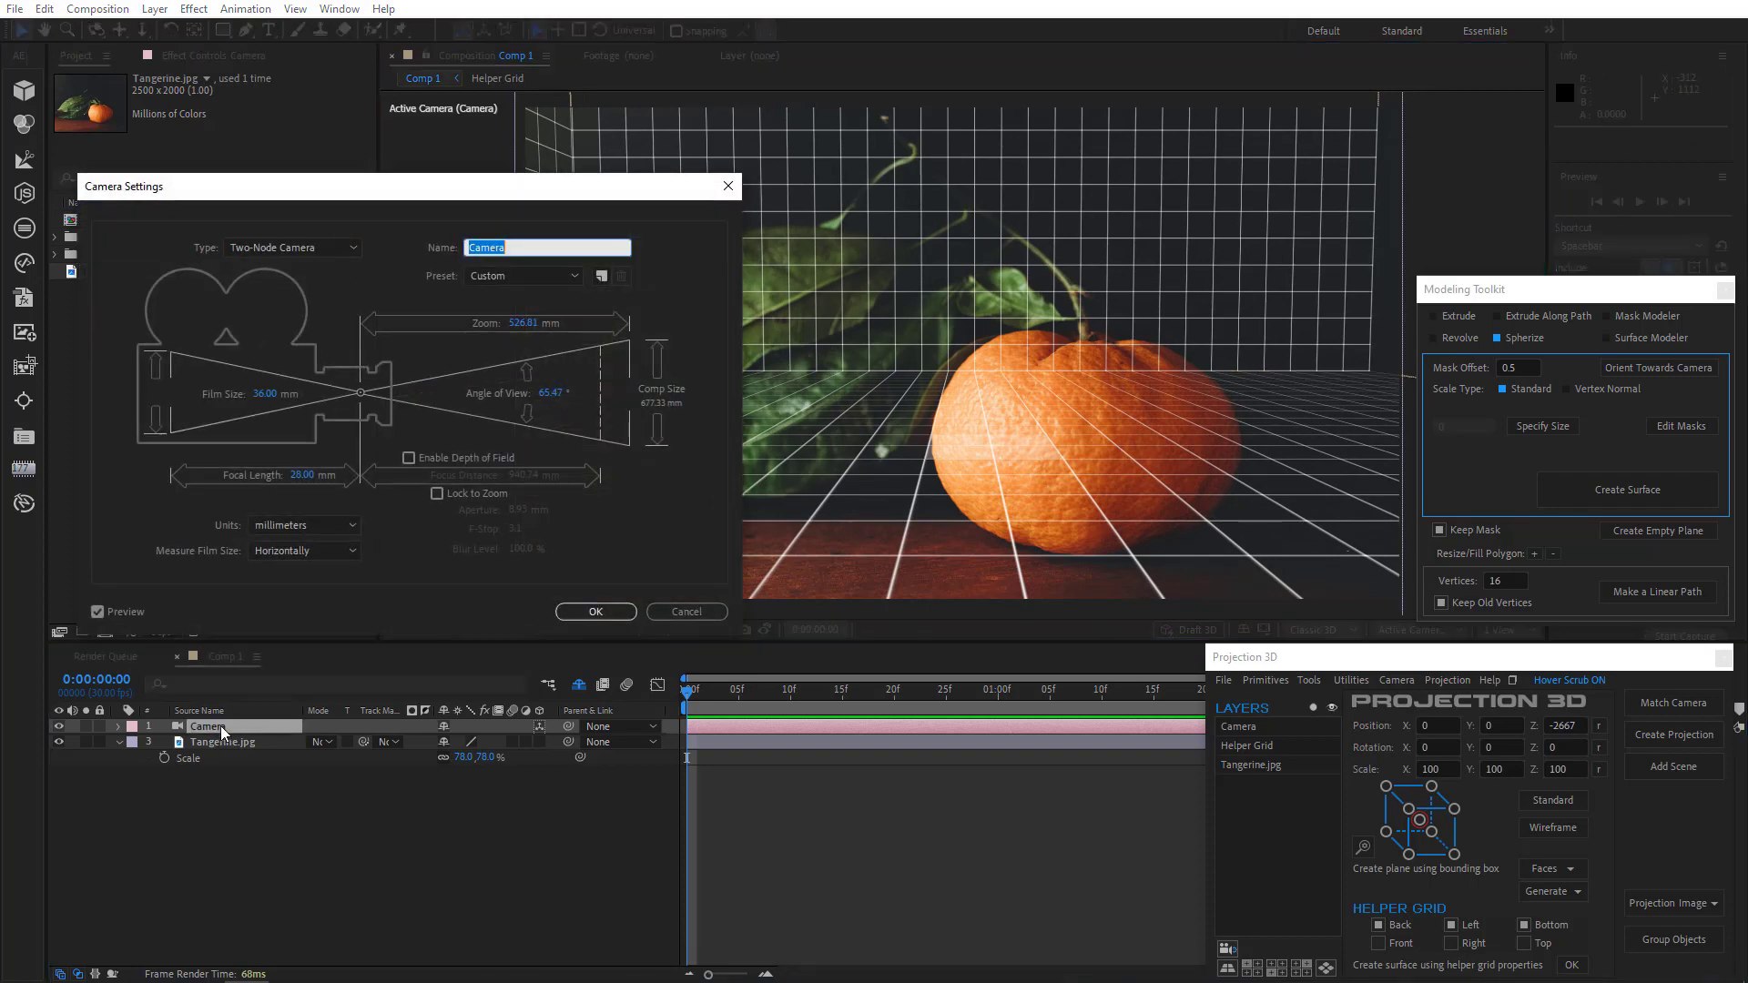
{"action": "left_click", "coordinate": [297, 474]}
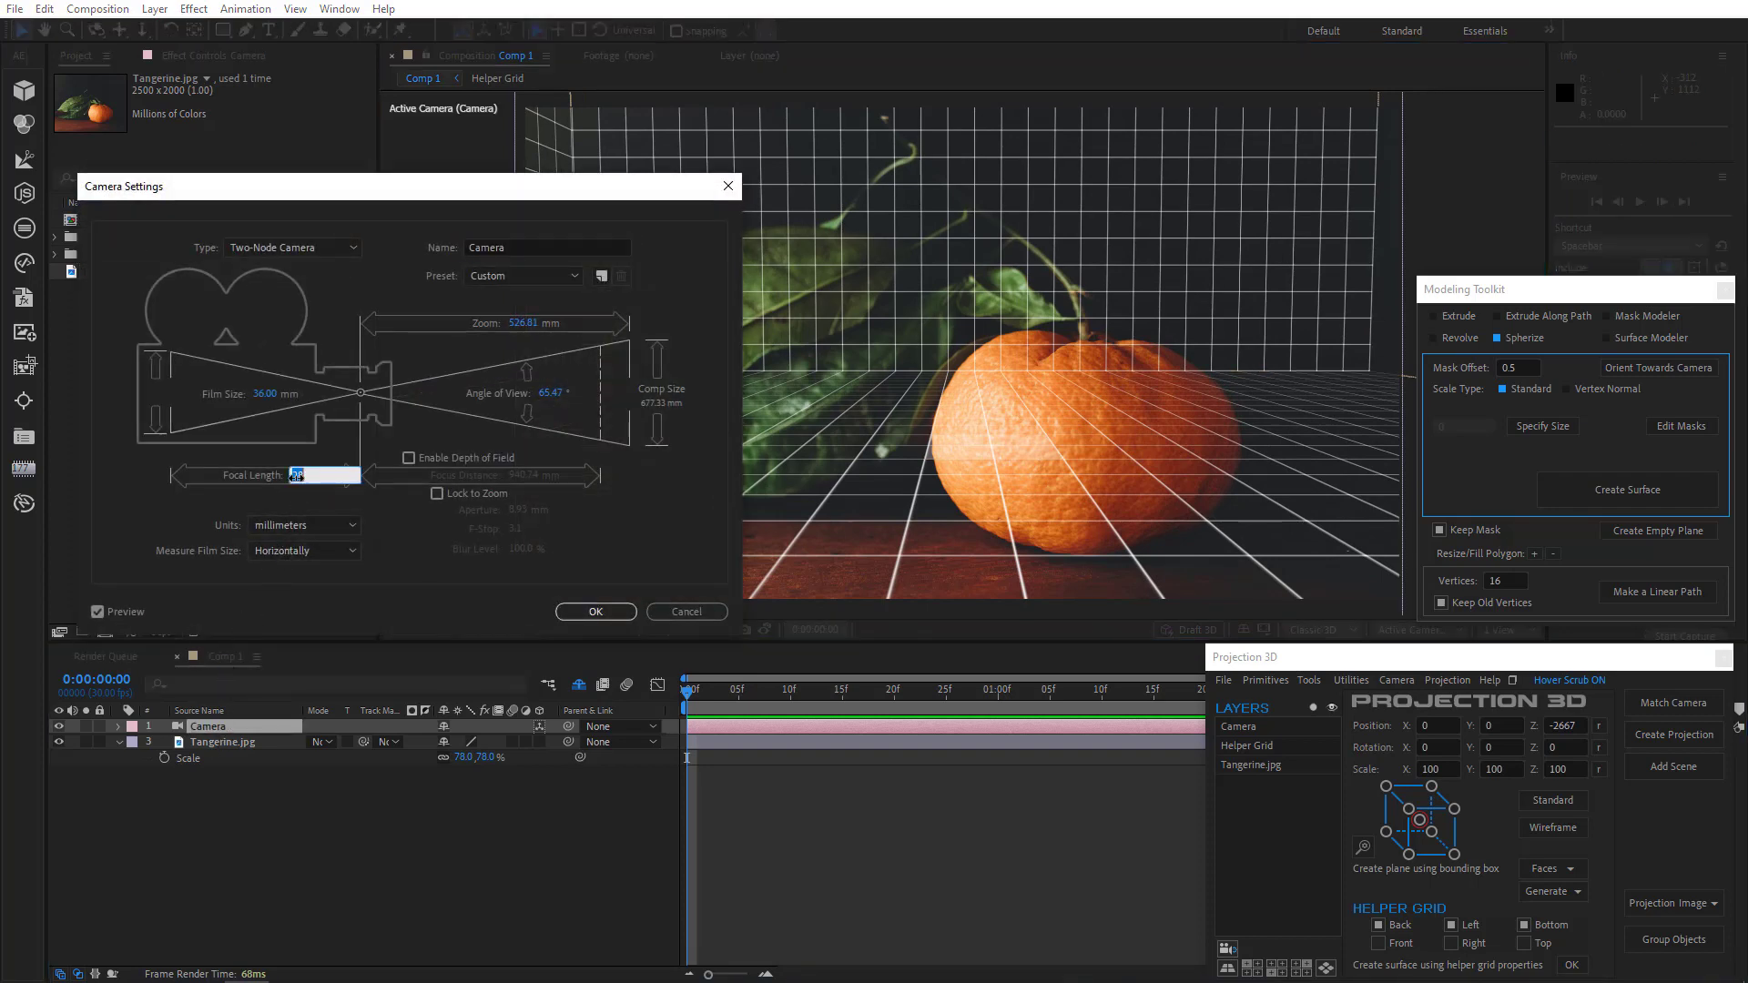
{"action": "left_click", "coordinate": [594, 612]}
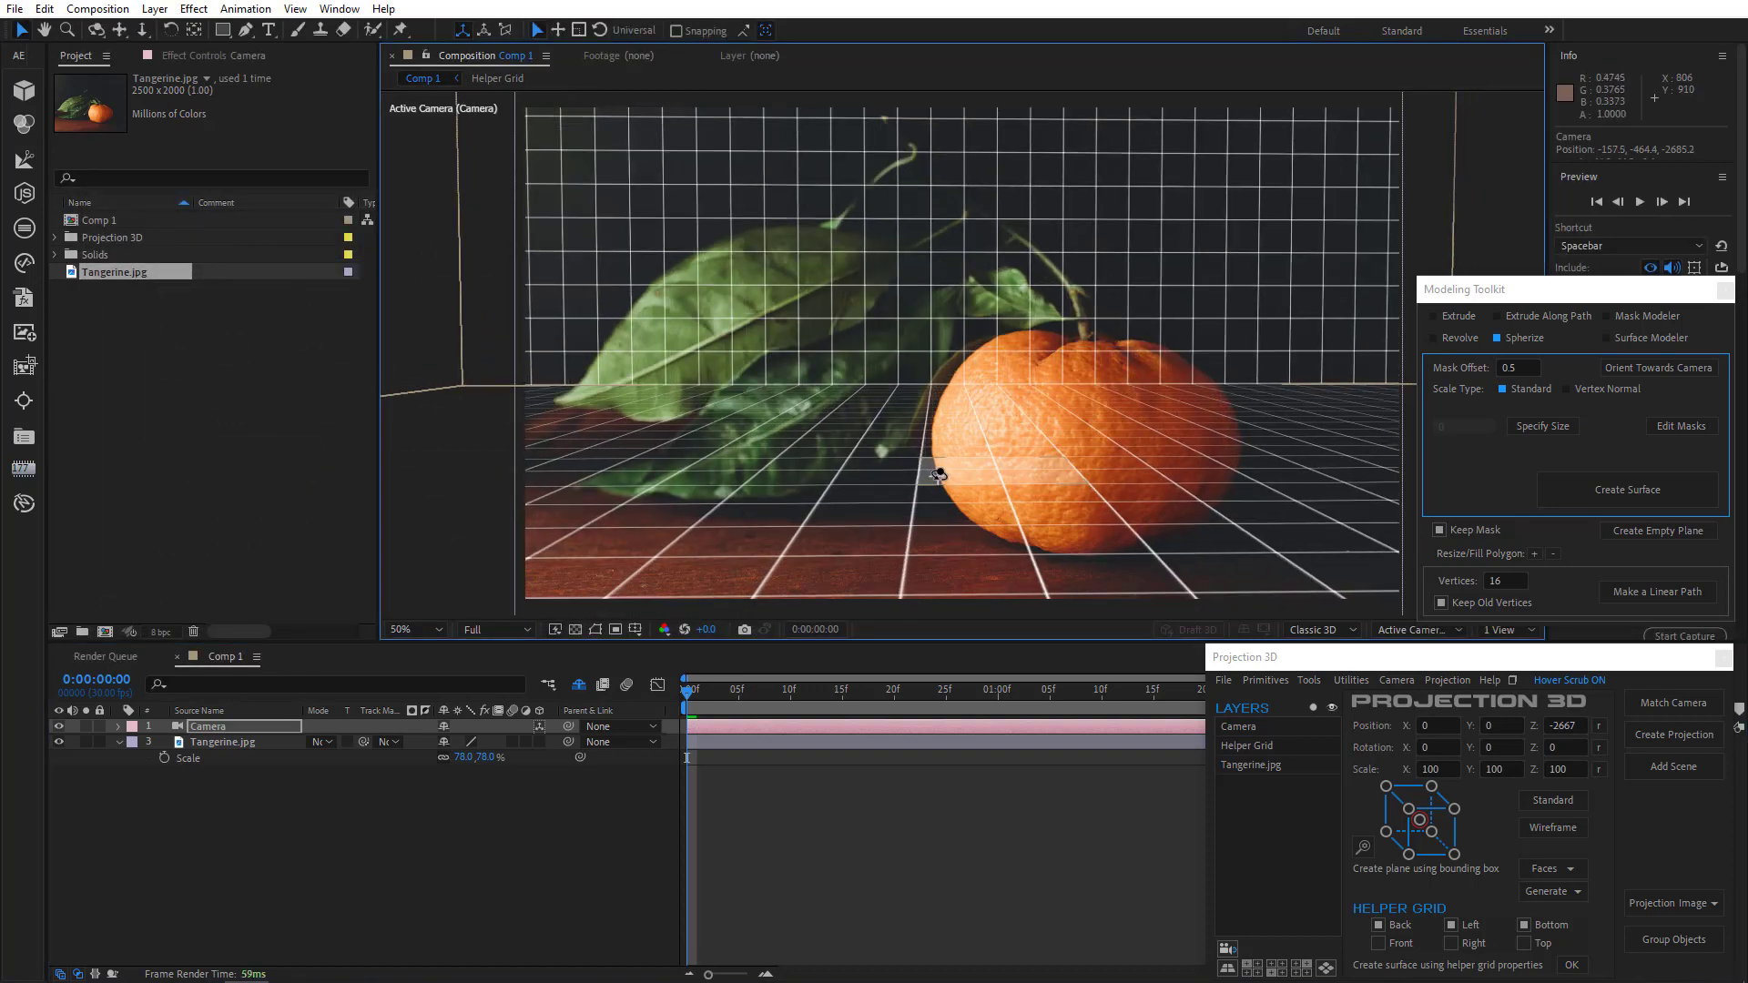
Step: Refine the camera orbit so the helper grid lines up with the tabletop
{"action": "left_click_drag", "start_coordinate": [938, 475], "coordinate": [974, 499]}
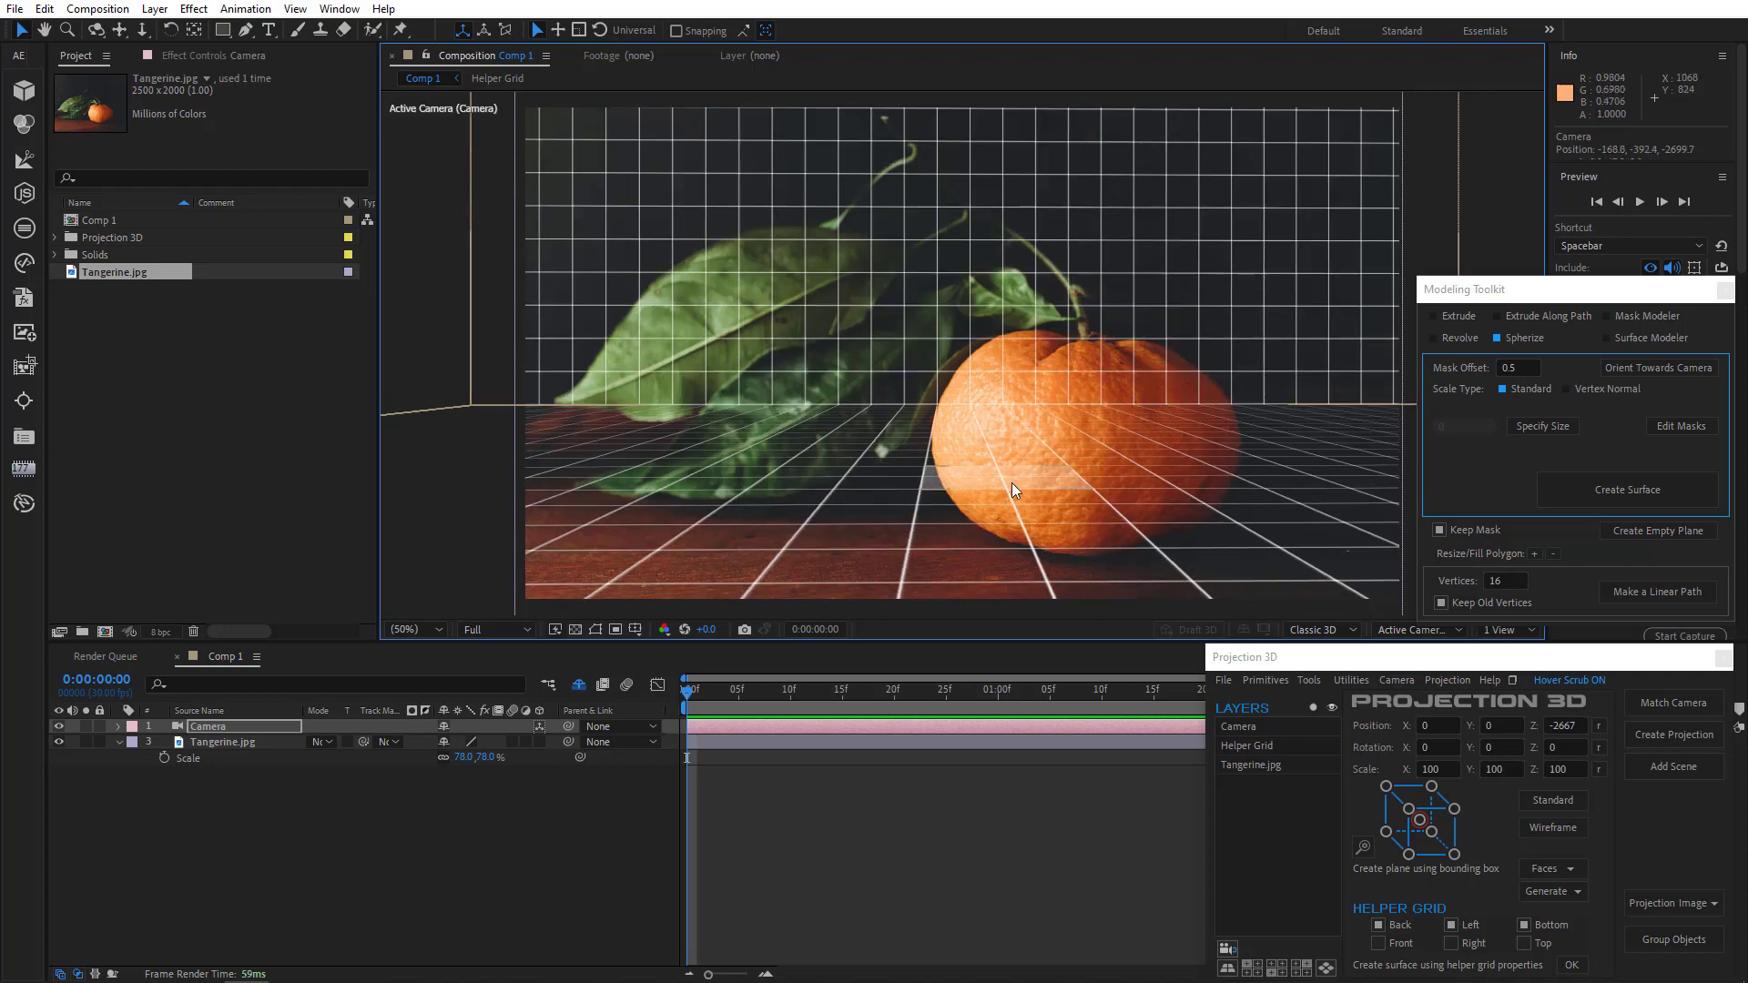
{"action": "key", "text": "comma"}
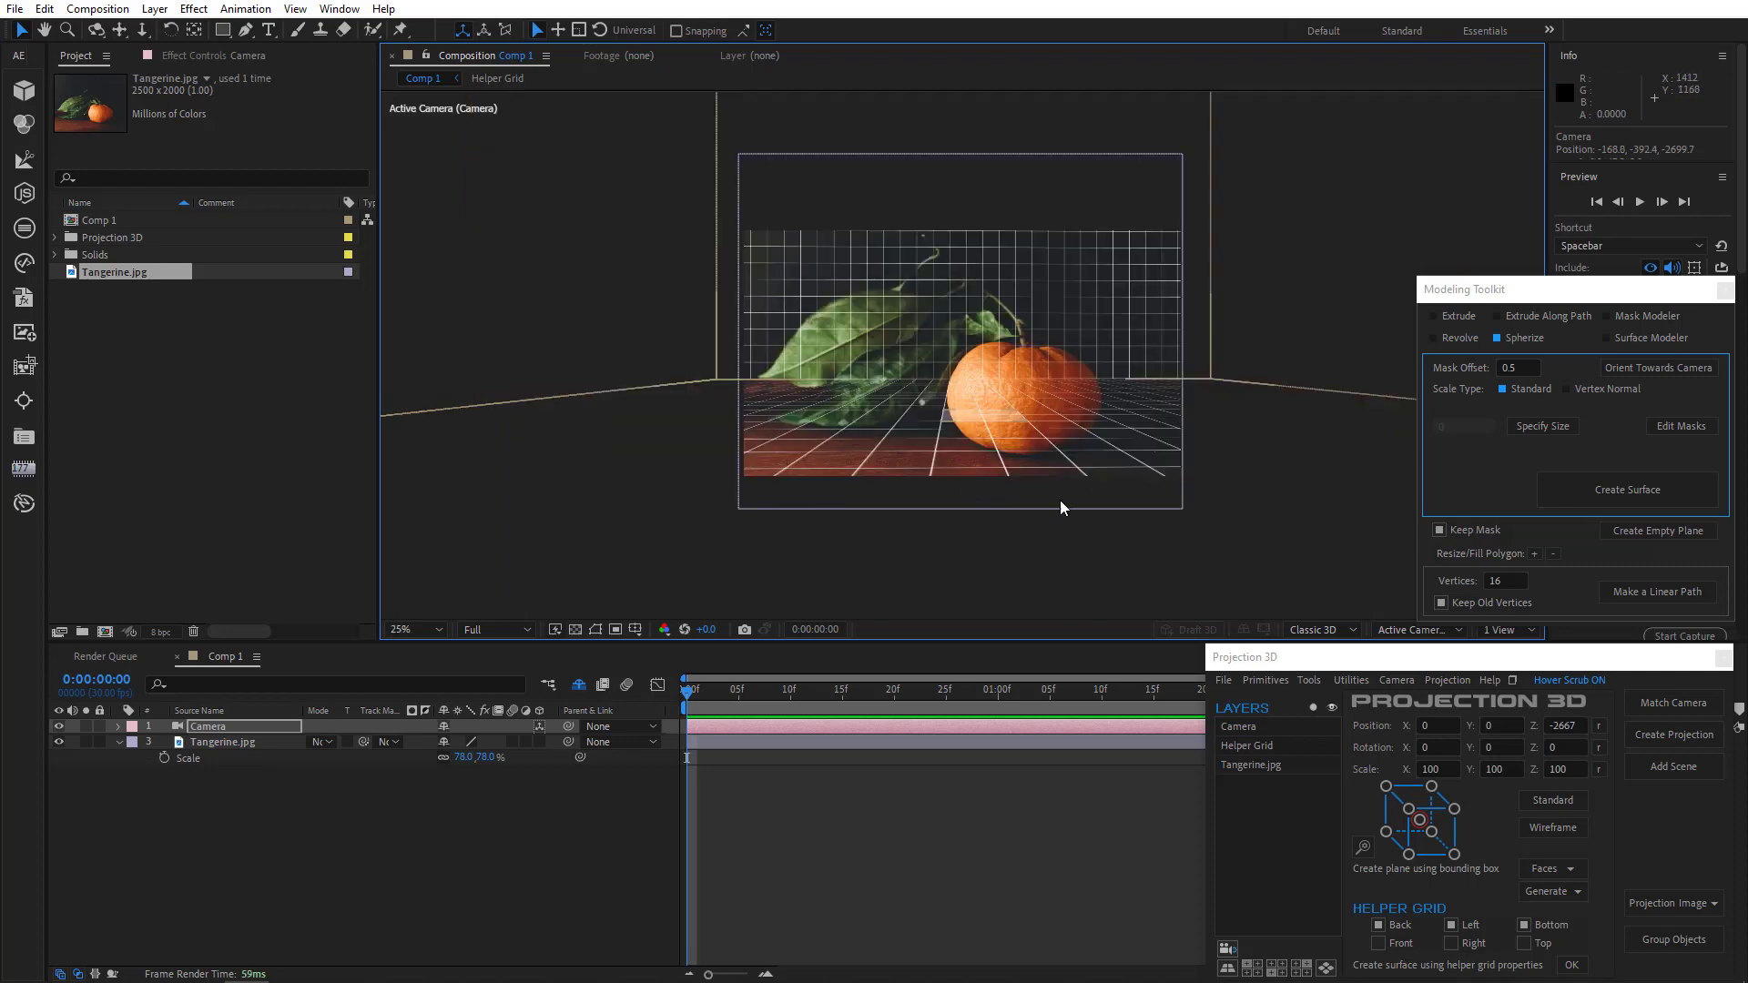
{"action": "key", "text": "period"}
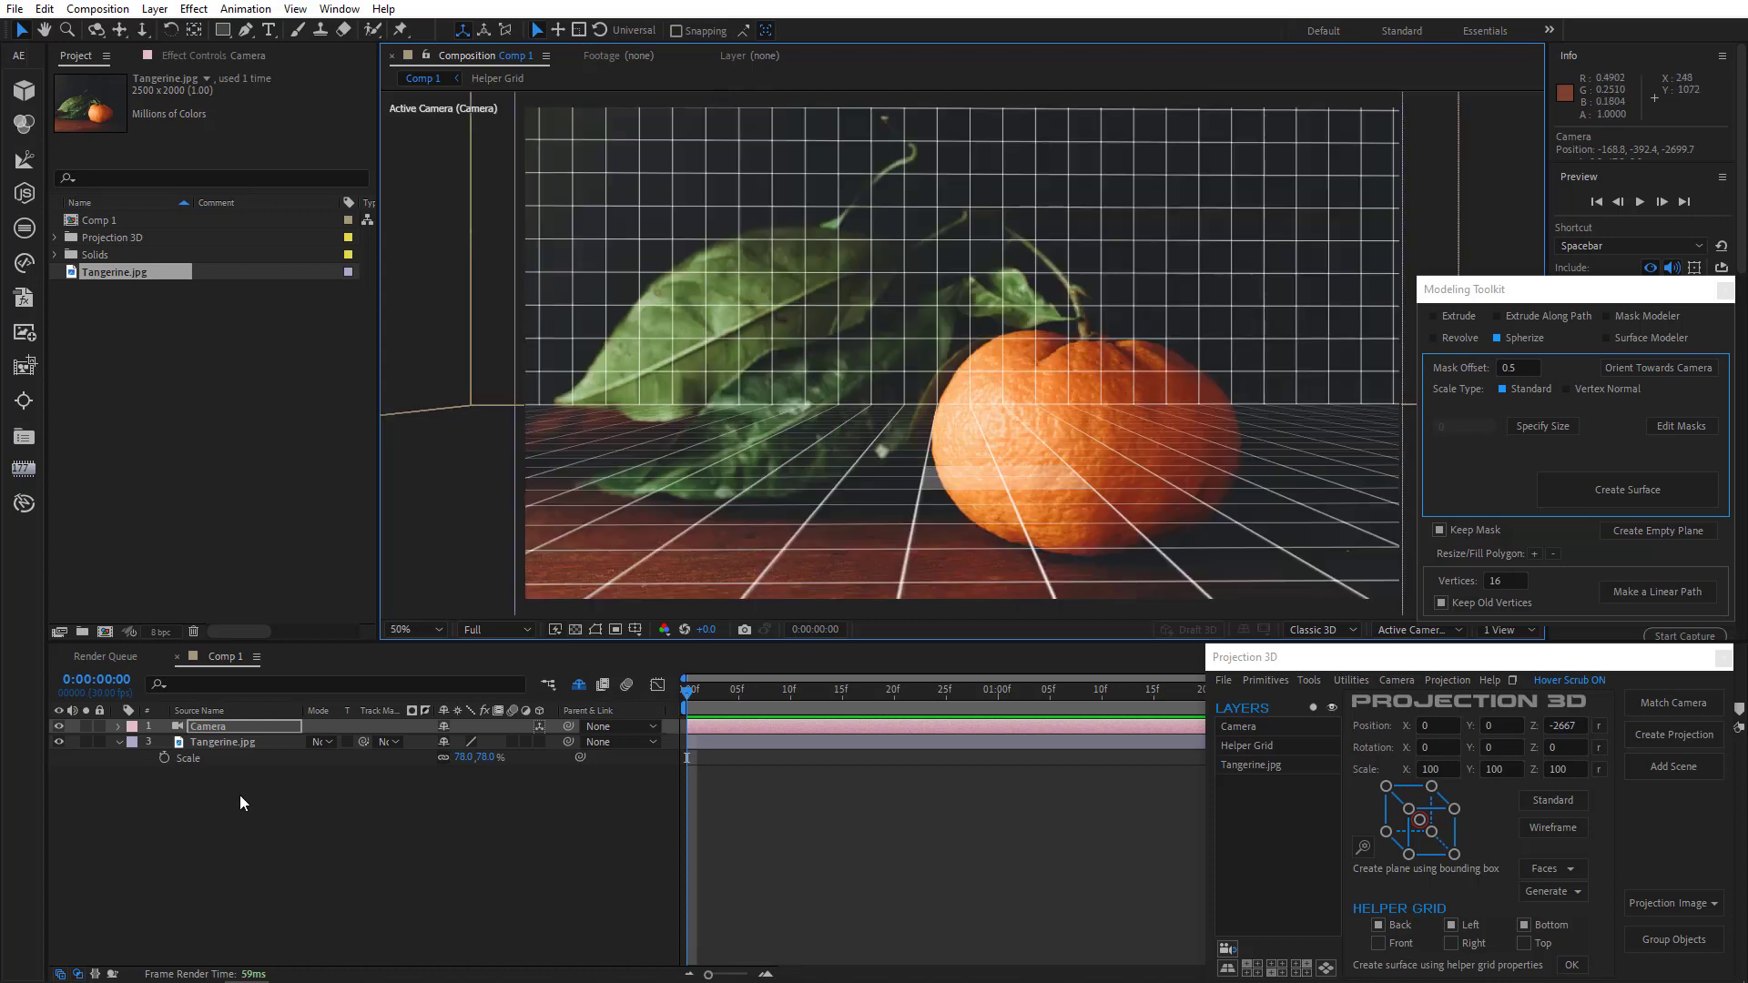
Step: Create a projection scene named Tangerine from the image layer and open it
{"action": "left_click_drag", "start_coordinate": [239, 795], "coordinate": [258, 695]}
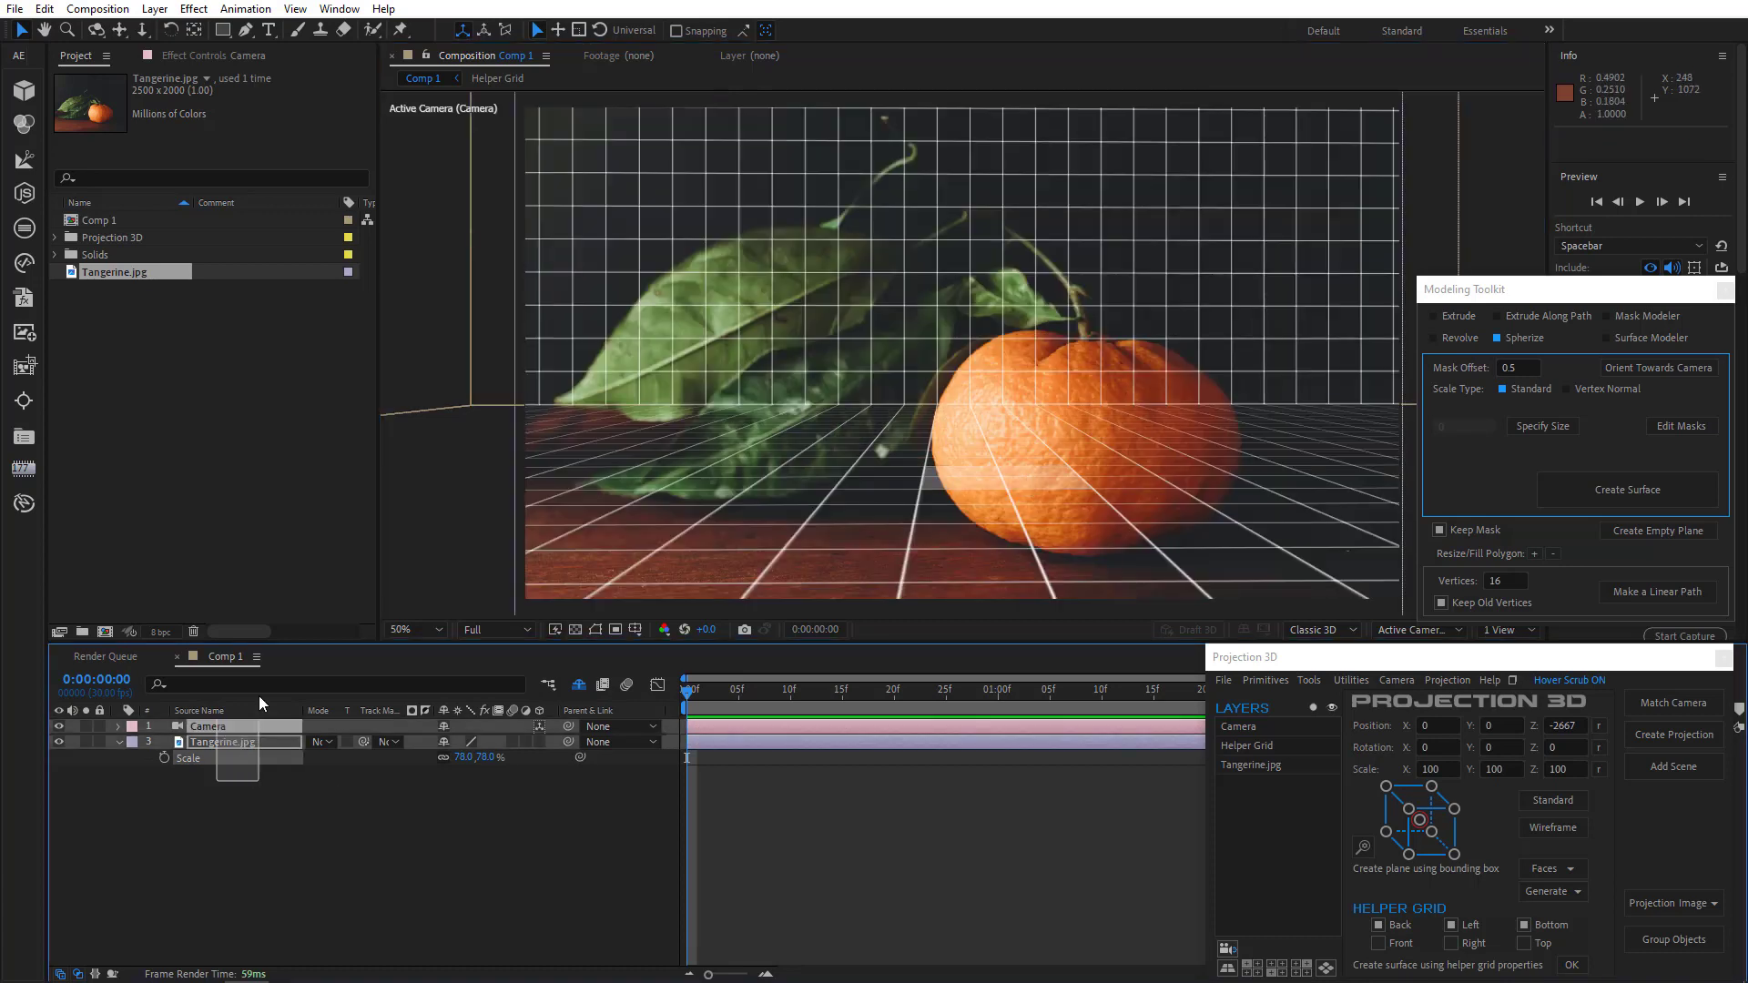
{"action": "left_click", "coordinate": [1673, 733]}
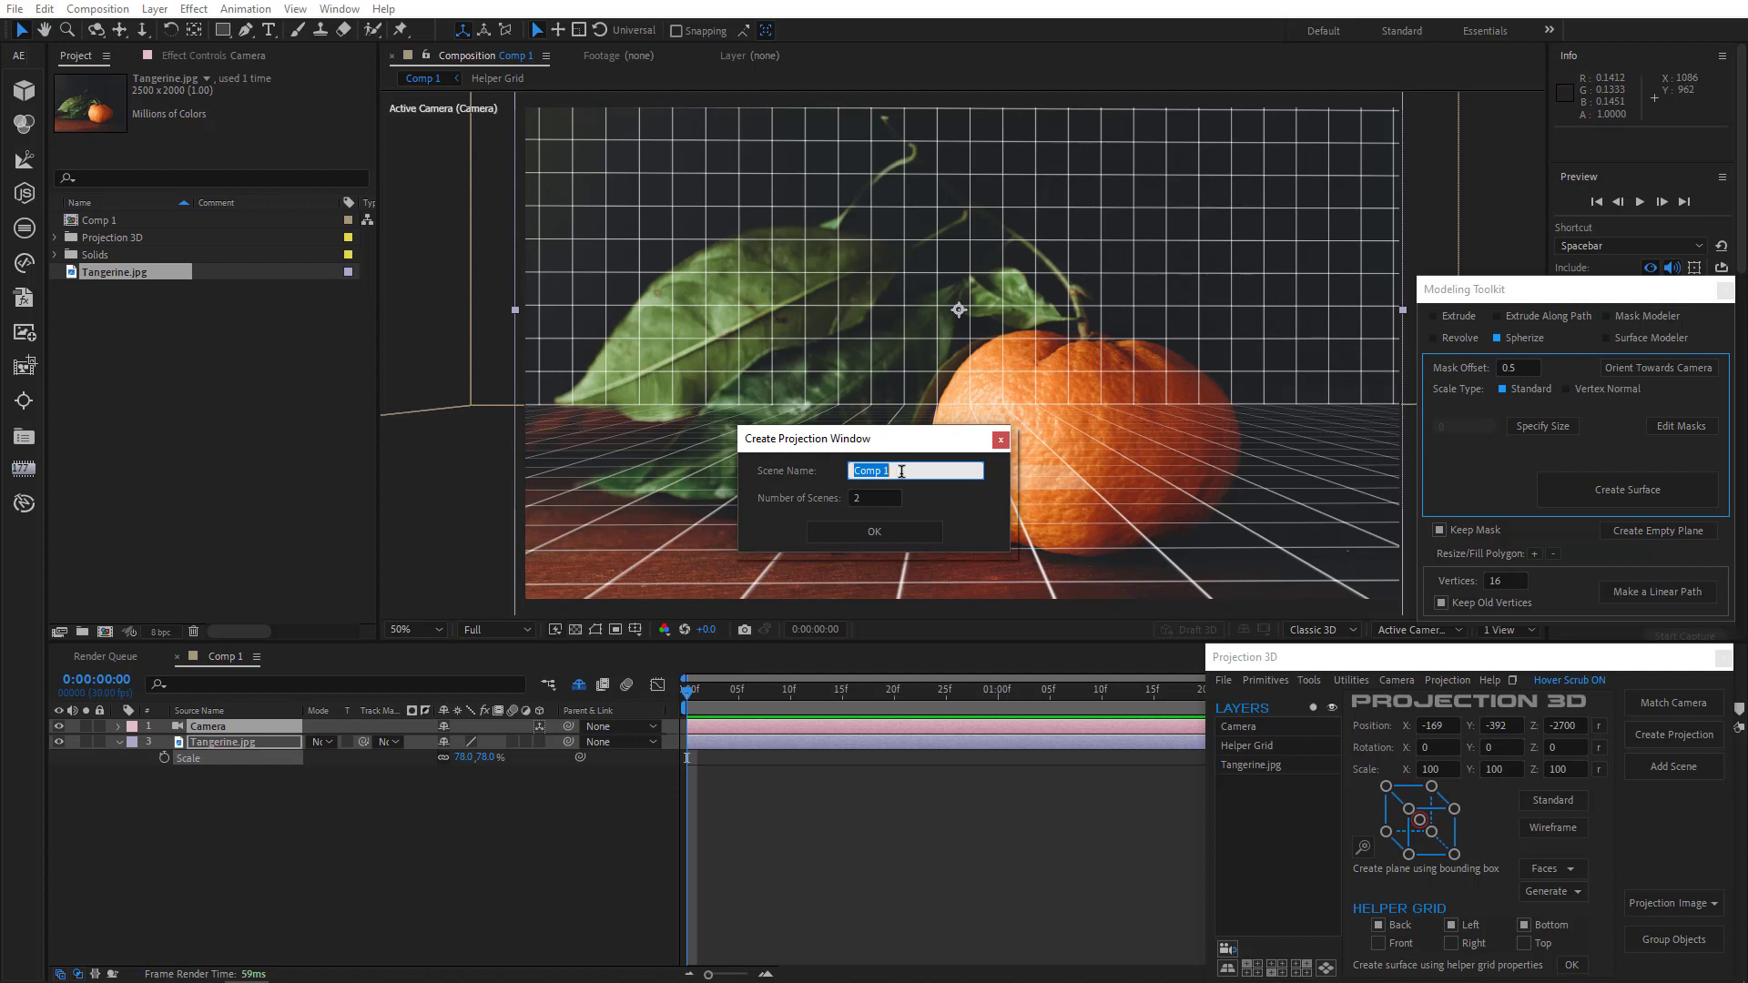
{"action": "type", "text": "Tangerine"}
{"action": "left_click", "coordinate": [883, 532]}
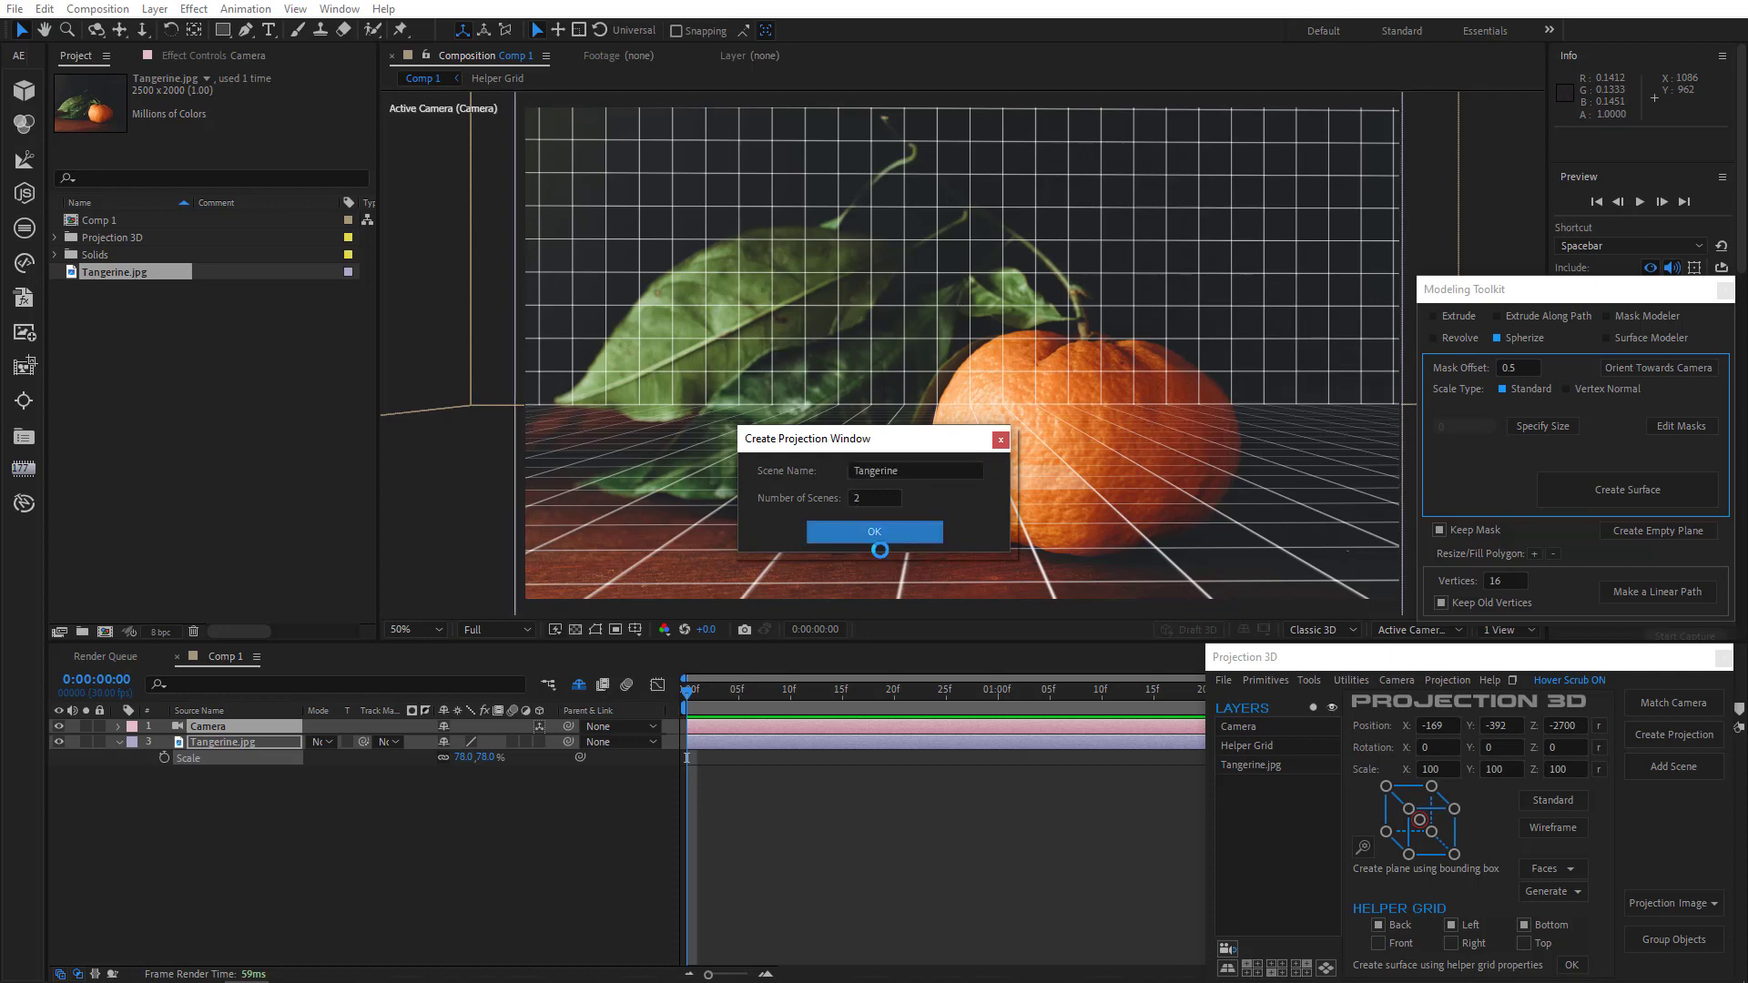
{"action": "left_click", "coordinate": [918, 566]}
{"action": "double_click", "coordinate": [238, 757]}
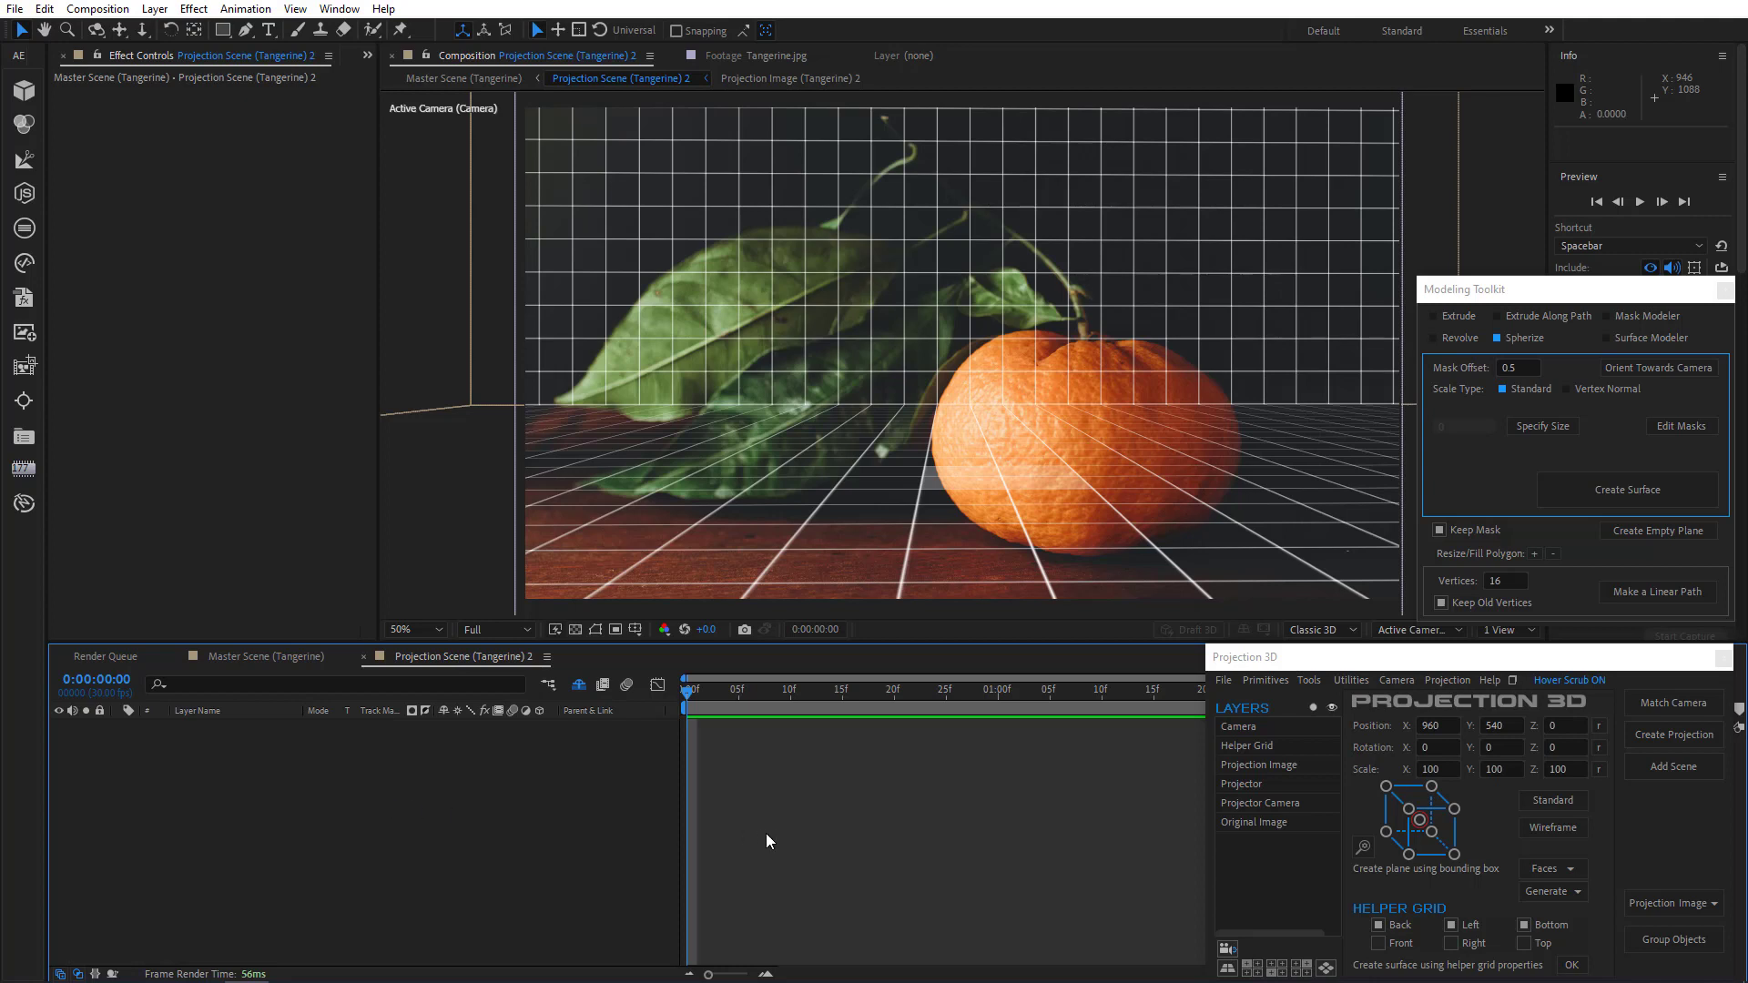
Step: Create back and bottom surfaces from the helper grid properties
{"action": "left_click", "coordinate": [1452, 924]}
{"action": "left_click", "coordinate": [1467, 925]}
{"action": "left_click", "coordinate": [1572, 965]}
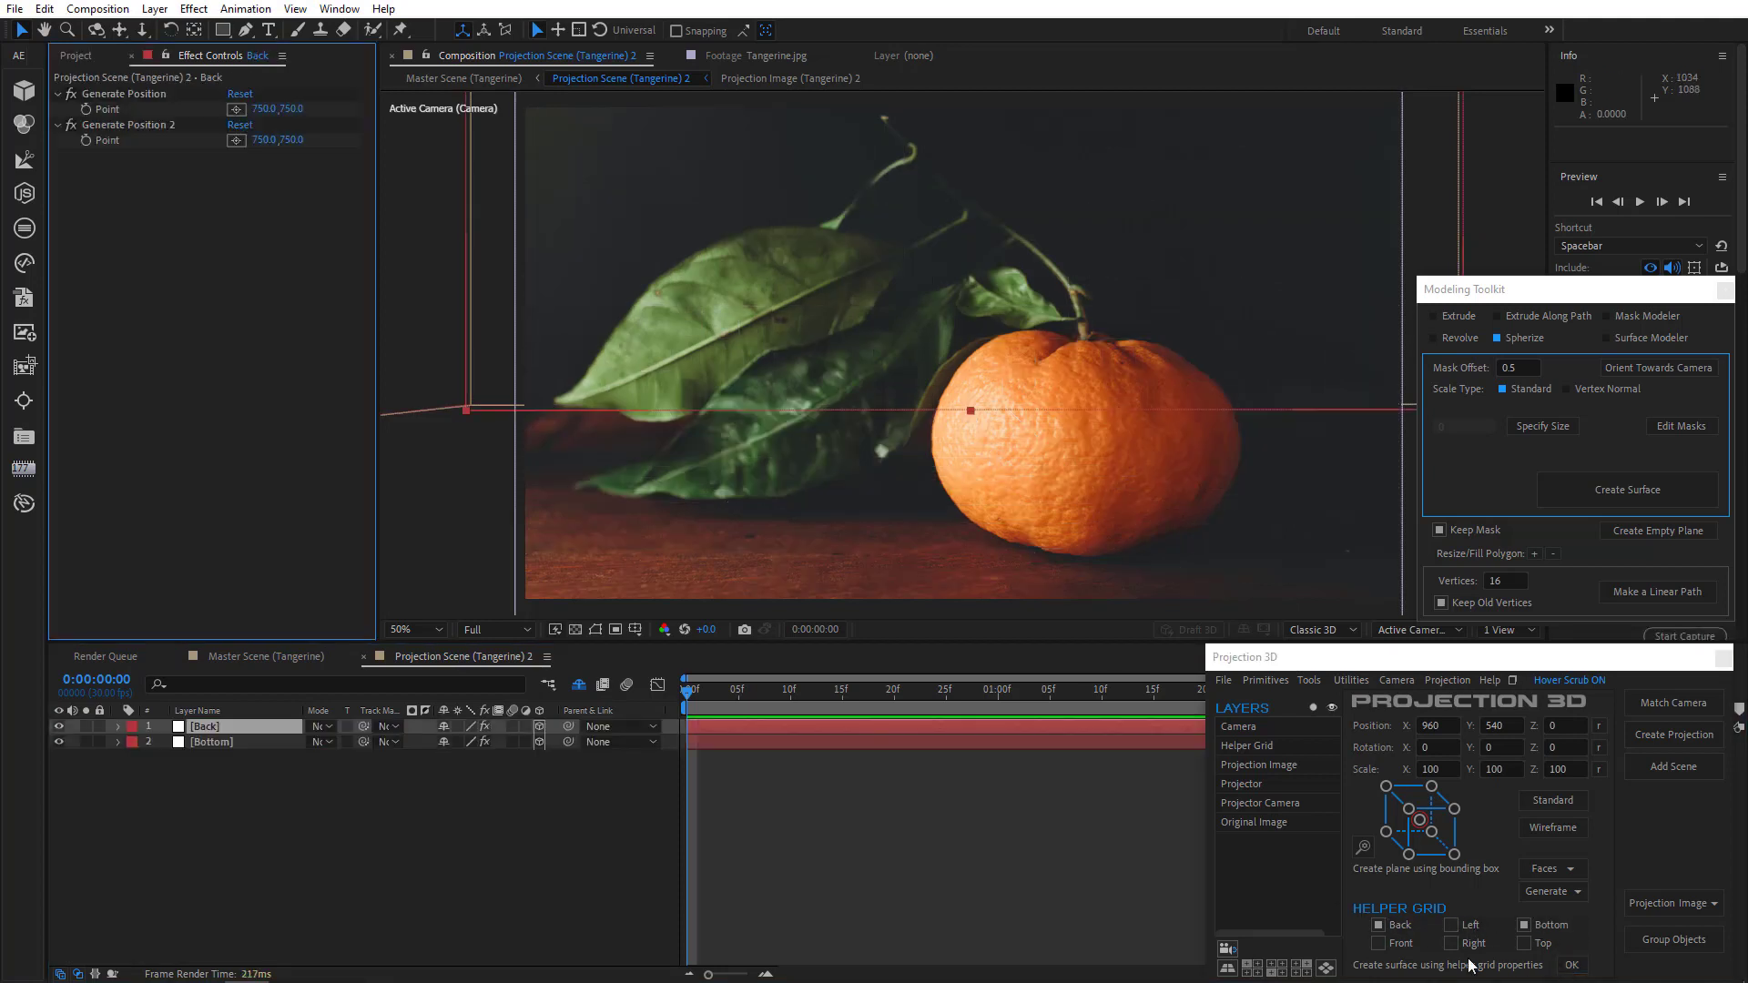
Step: Place the bottom plane's Generate Position point beneath the tangerine and create an empty plane there
{"action": "left_click", "coordinate": [239, 742]}
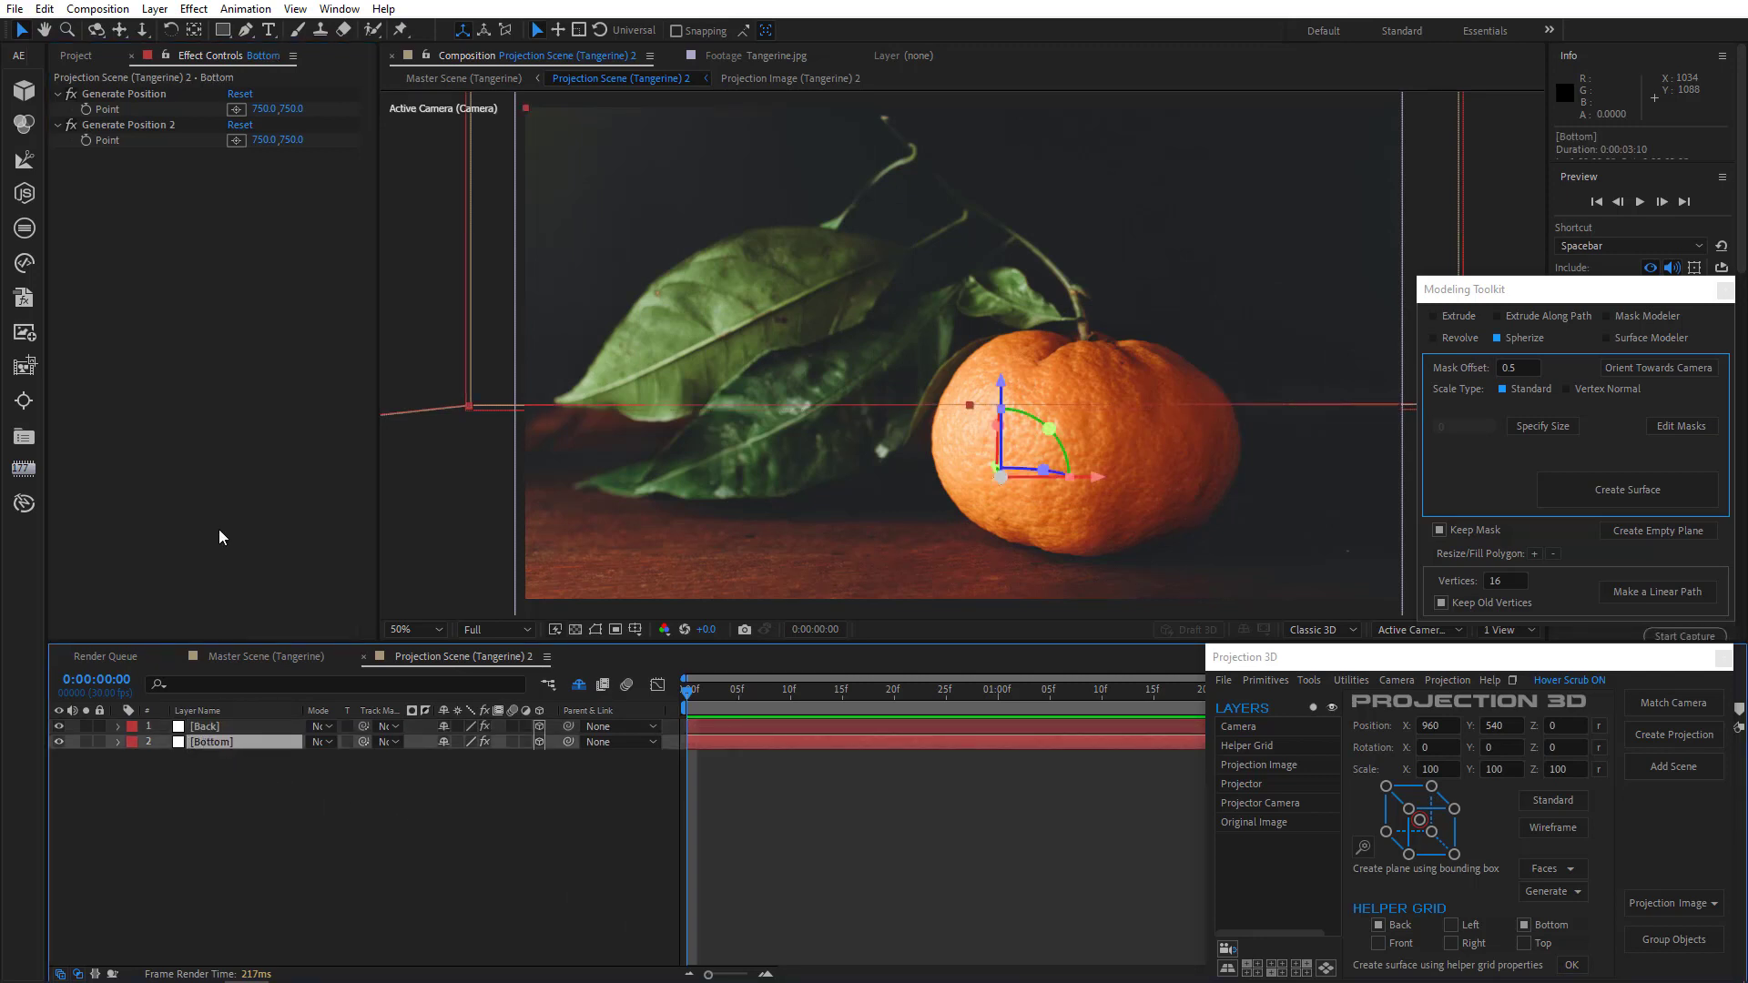
{"action": "left_click", "coordinate": [236, 109]}
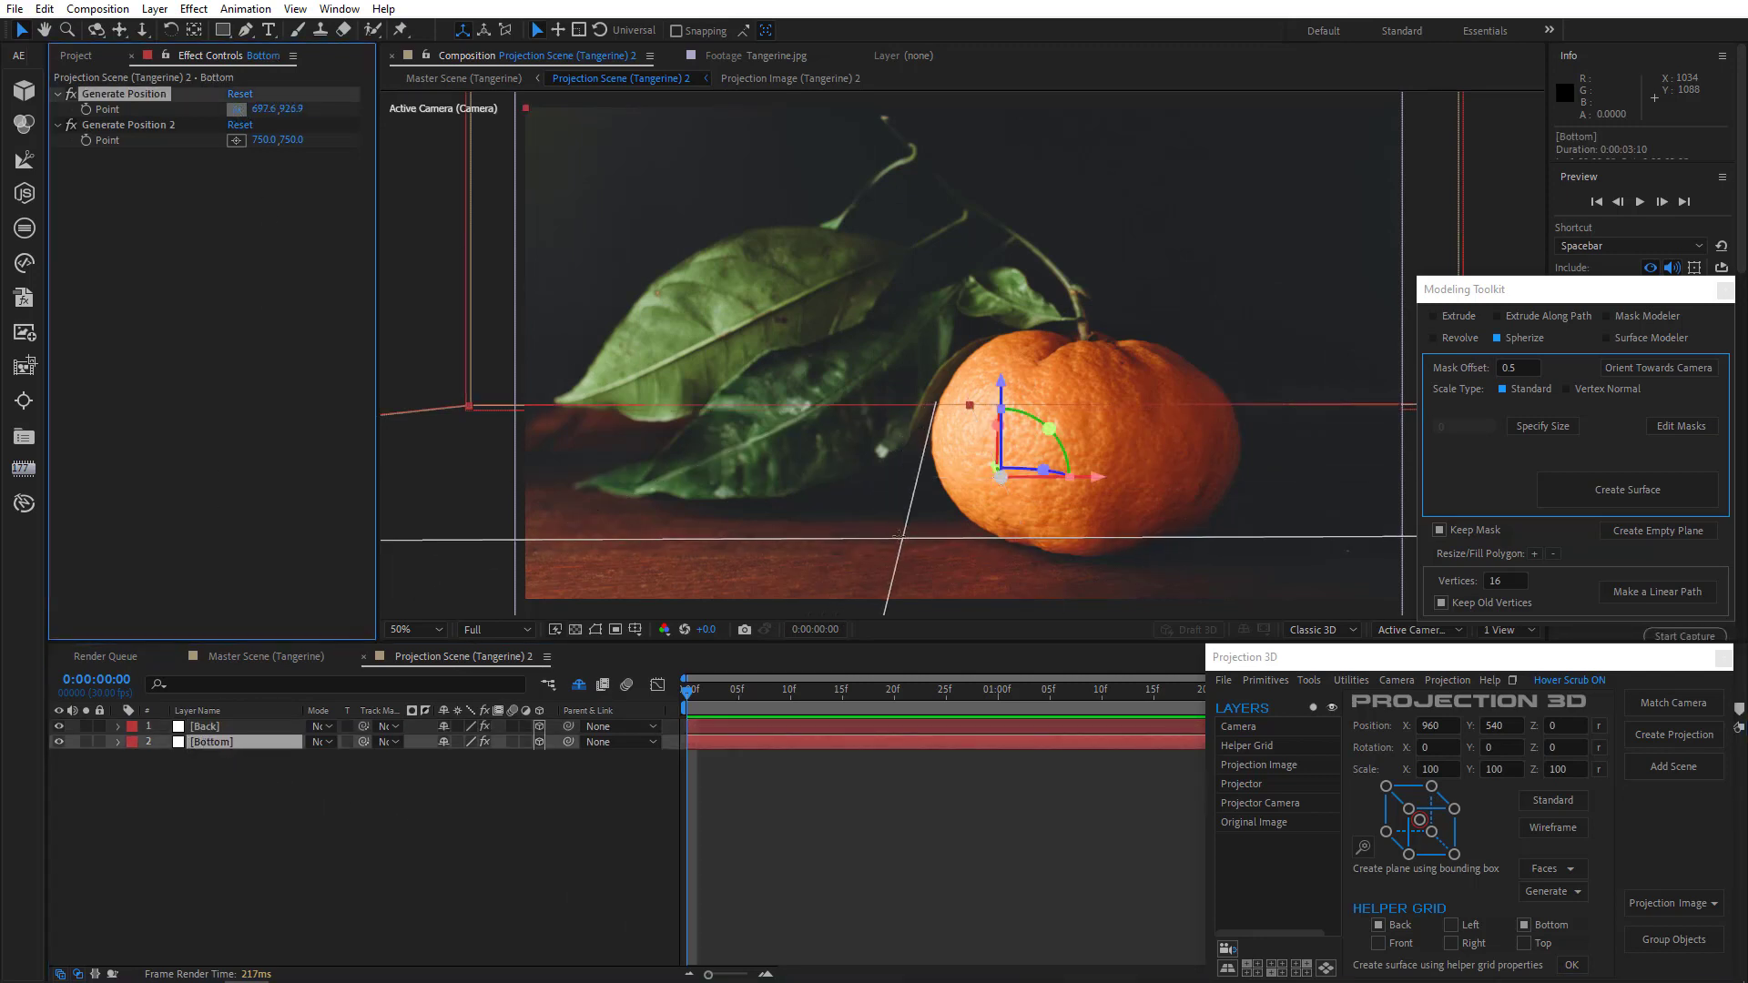
{"action": "left_click", "coordinate": [1081, 534]}
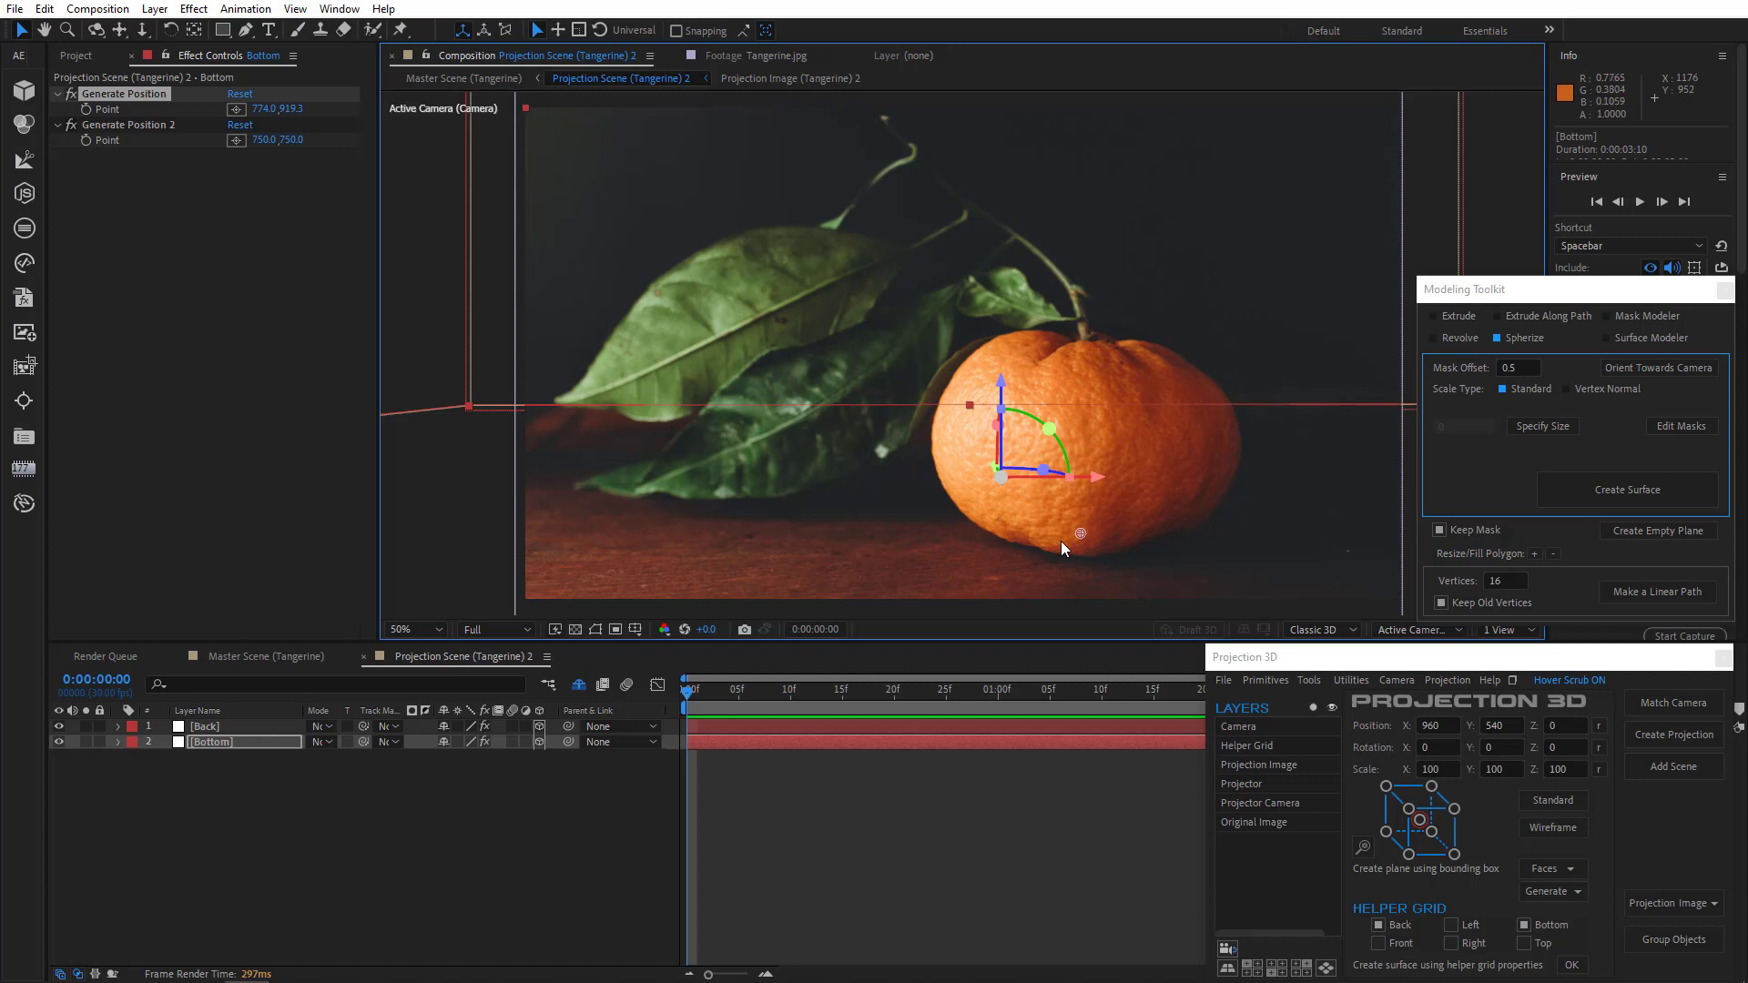
{"action": "left_click", "coordinate": [1644, 532]}
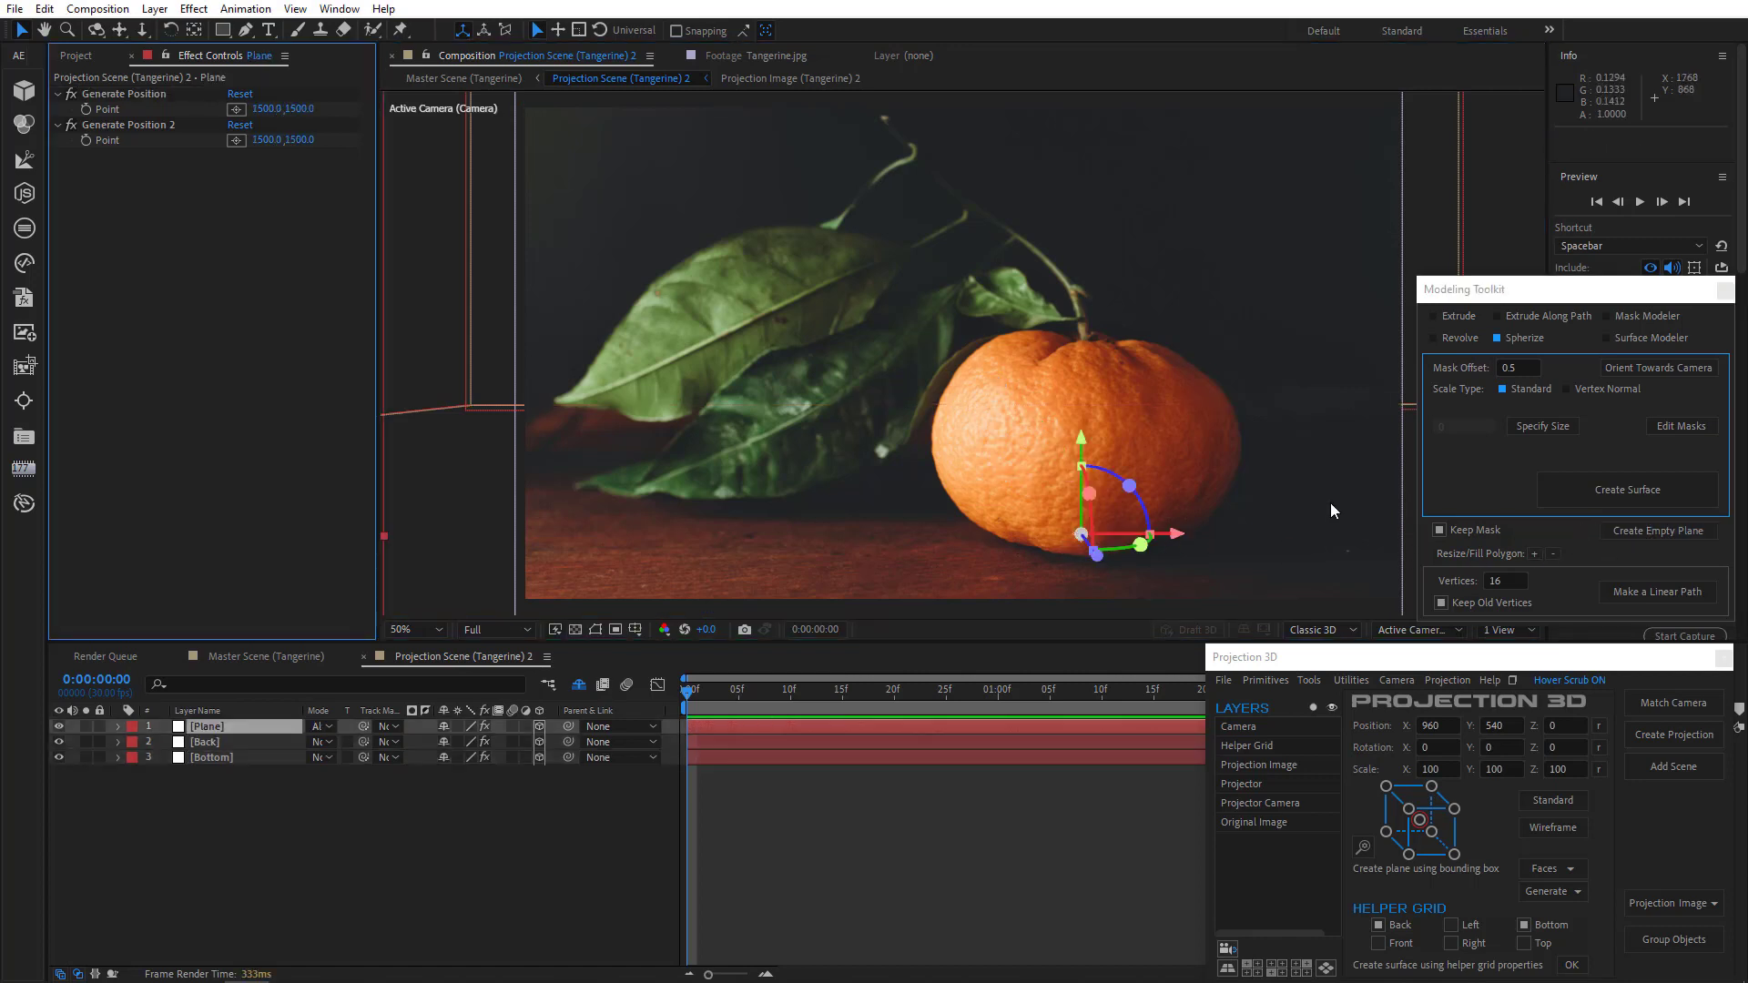
Step: Start a pen mask on the plane layer, tracing the tangerine's outline from the stem across its top and down the upper right
{"action": "left_click", "coordinate": [247, 29]}
{"action": "scroll", "coordinate": [819, 383], "scroll_direction": "up", "scroll_amount": 2}
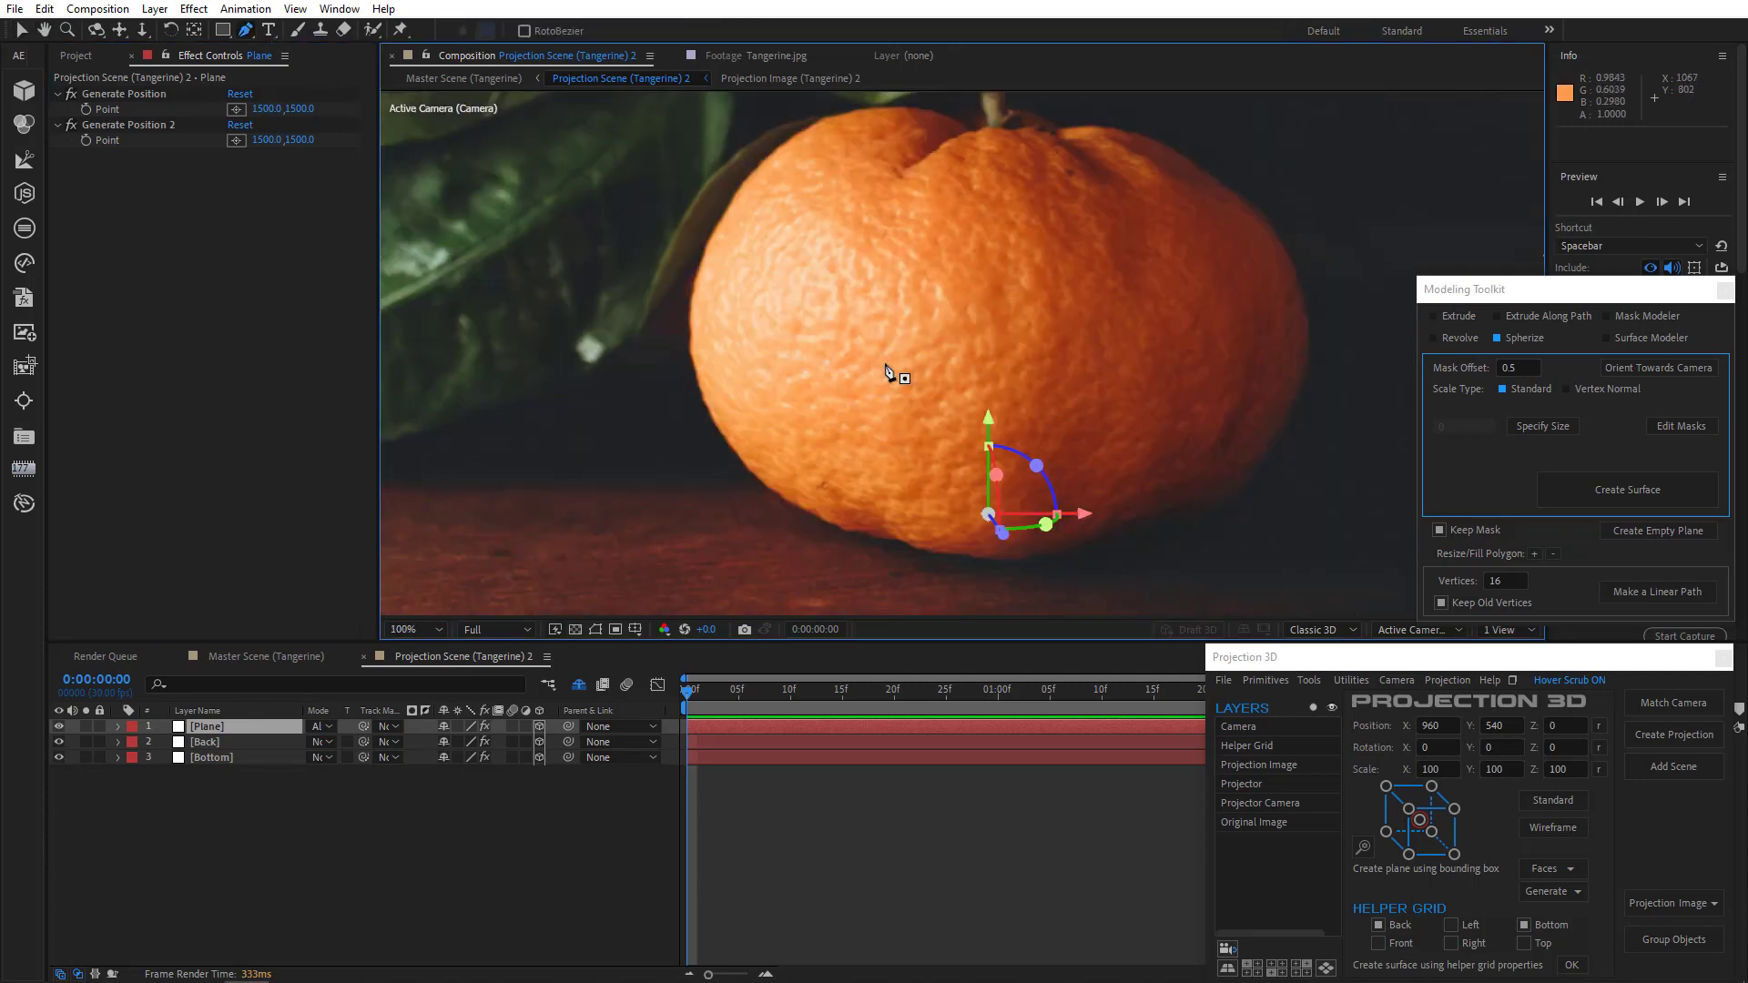
{"action": "scroll", "coordinate": [890, 371], "scroll_direction": "up", "scroll_amount": 2}
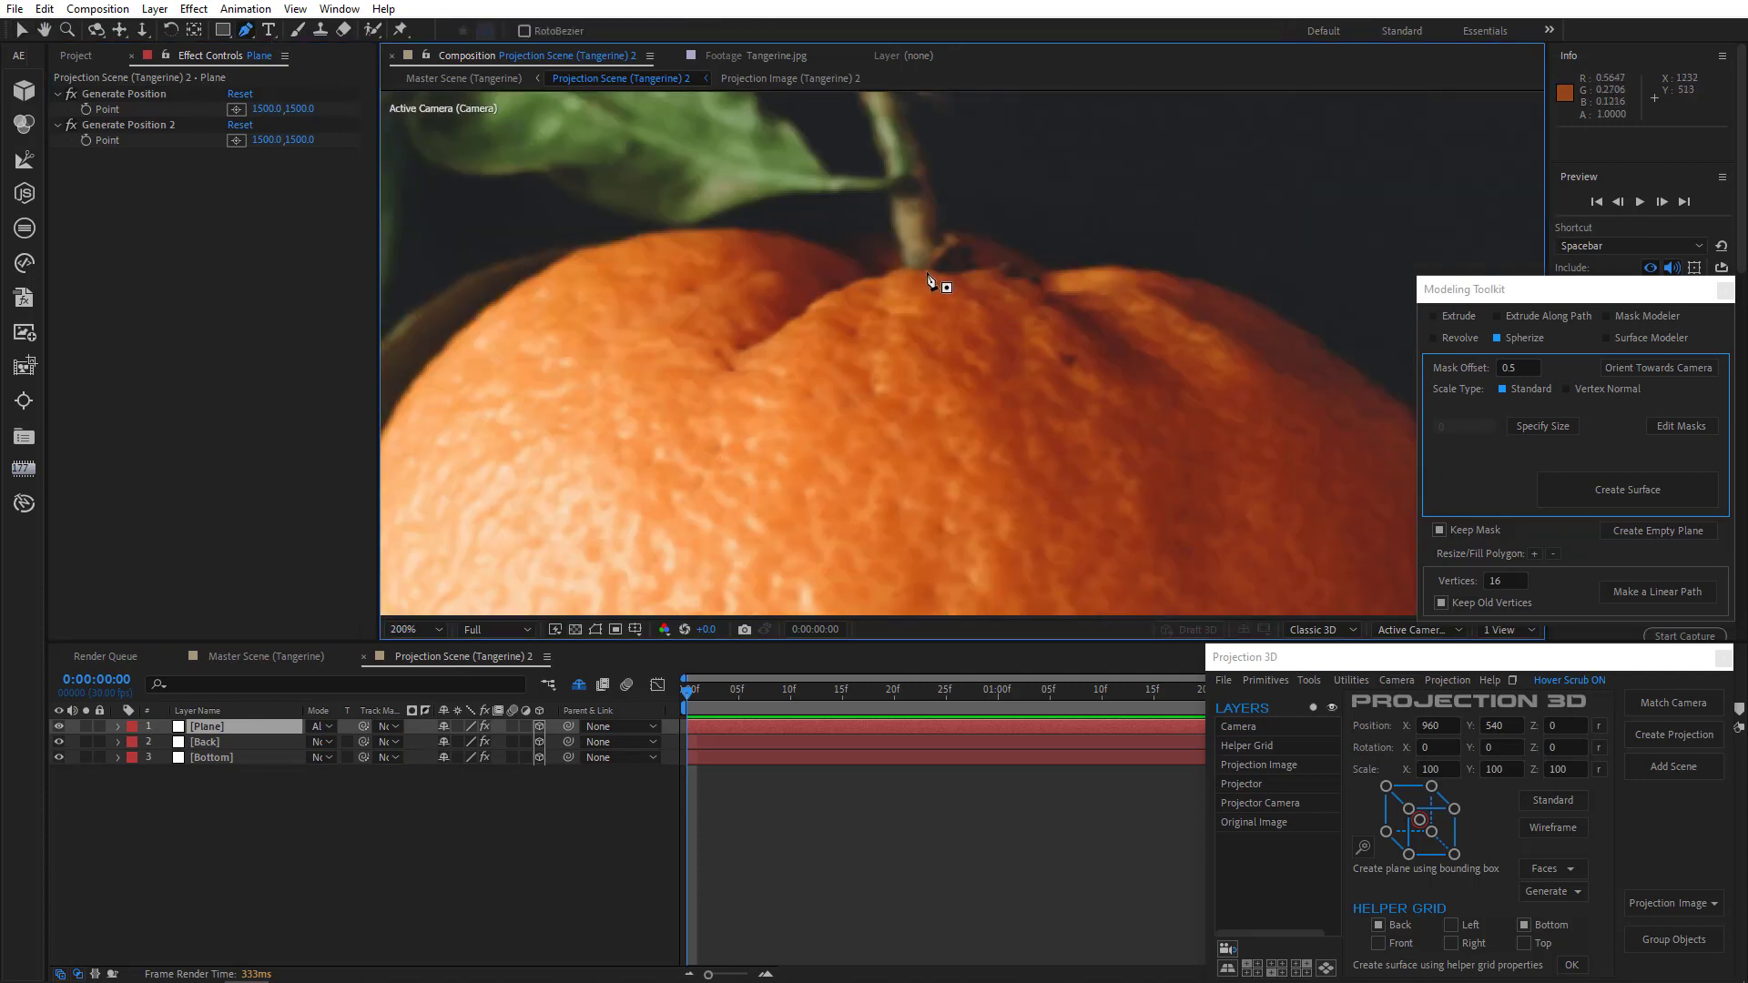
{"action": "left_click", "coordinate": [926, 272]}
{"action": "left_click", "coordinate": [953, 274]}
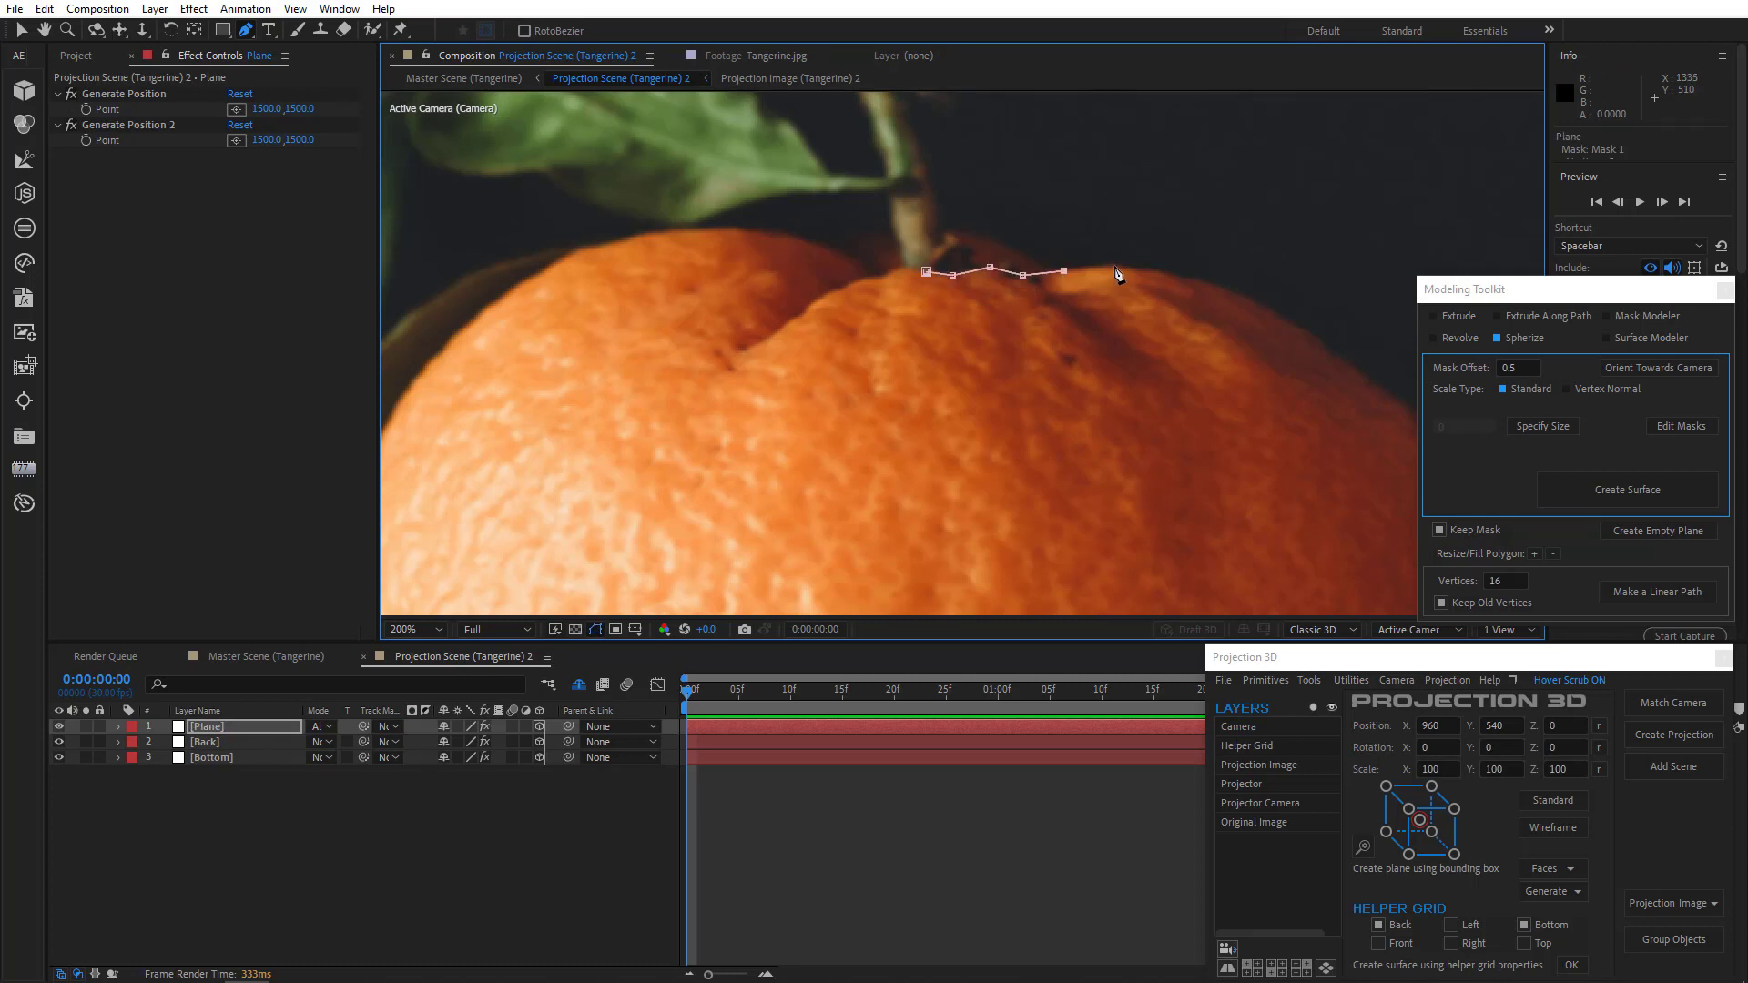
{"action": "scroll", "coordinate": [1235, 309], "scroll_direction": "up", "scroll_amount": 2}
{"action": "left_click", "coordinate": [876, 310]}
{"action": "left_click", "coordinate": [969, 332]}
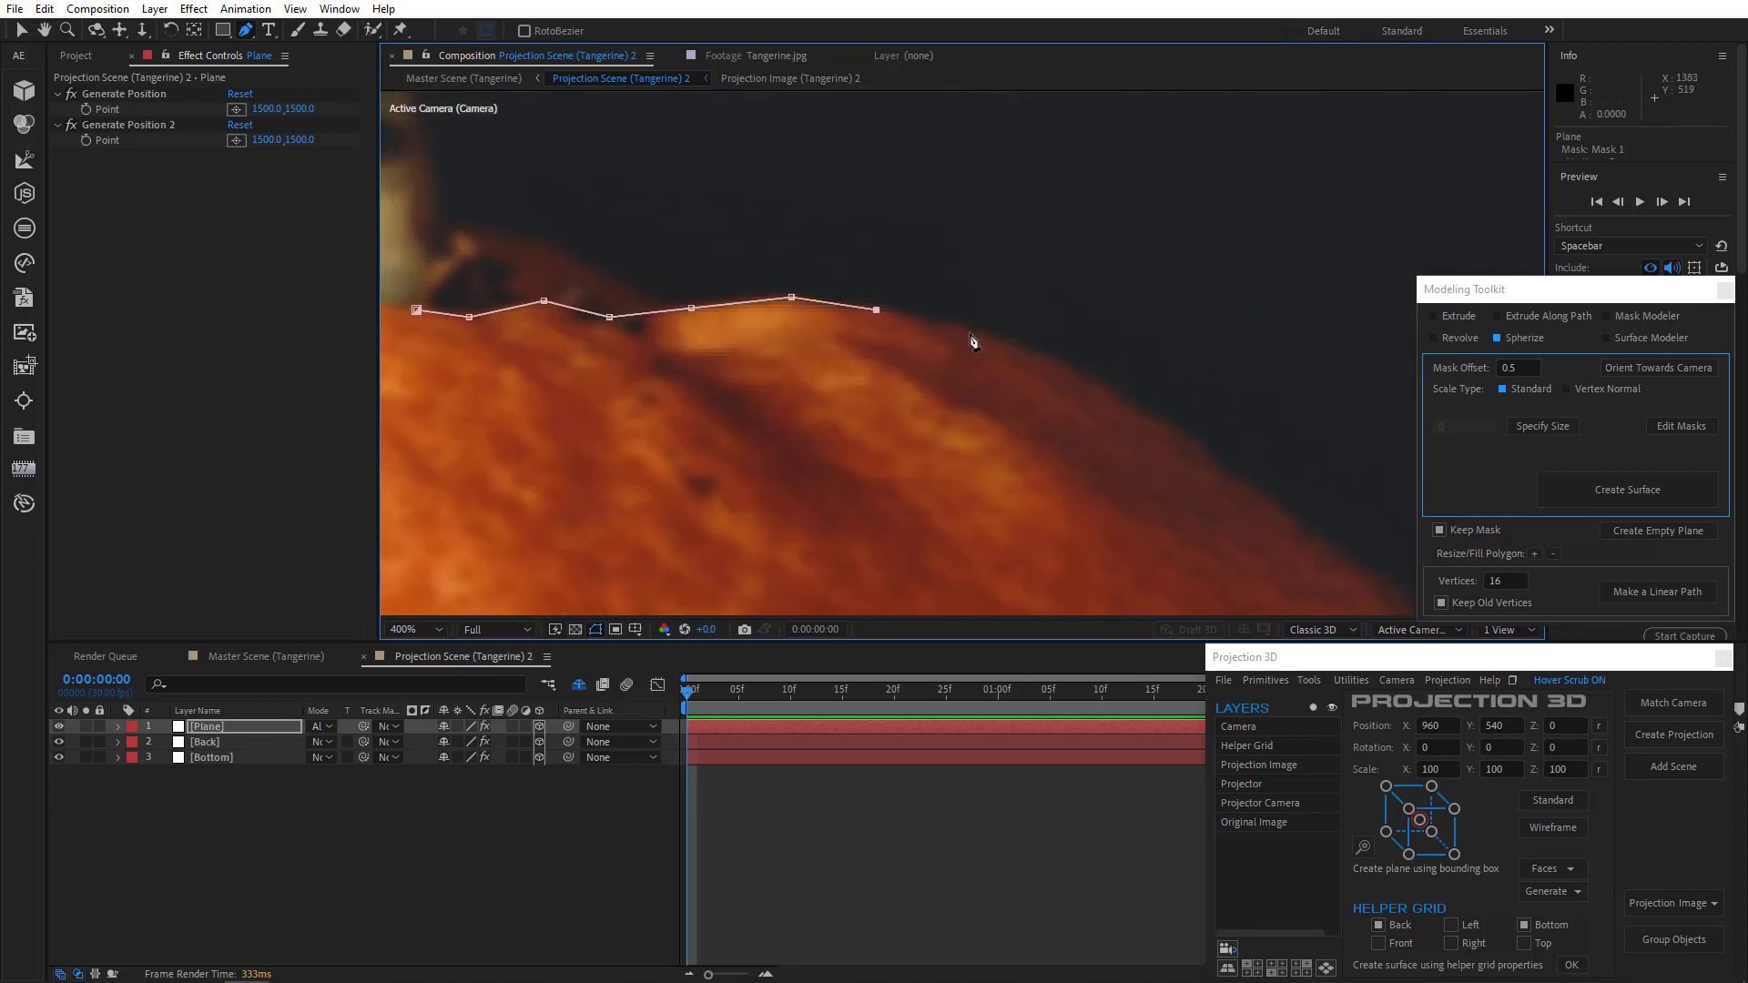
{"action": "left_click", "coordinate": [1078, 378]}
{"action": "left_click", "coordinate": [1171, 431]}
{"action": "left_click_drag", "start_coordinate": [1224, 469], "coordinate": [962, 298]}
{"action": "left_click", "coordinate": [1034, 350]}
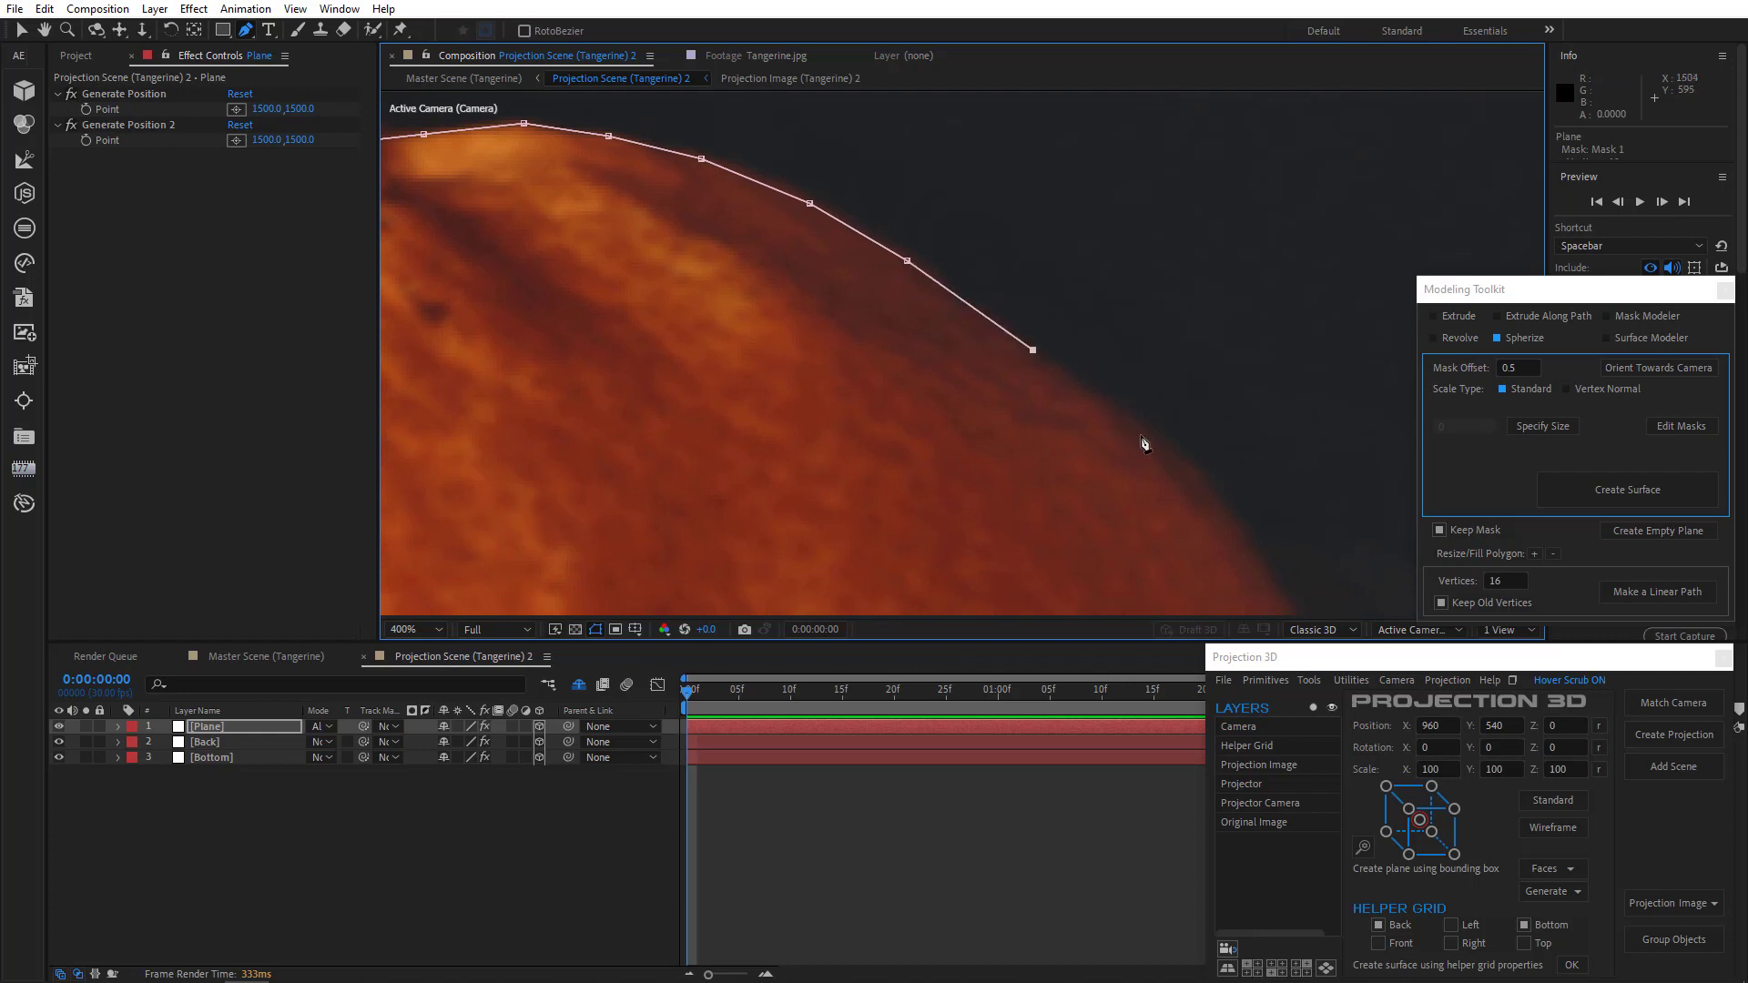
{"action": "left_click", "coordinate": [1142, 435]}
{"action": "left_click_drag", "start_coordinate": [1165, 530], "coordinate": [980, 378]}
{"action": "left_click", "coordinate": [1042, 365]}
{"action": "left_click", "coordinate": [1106, 455]}
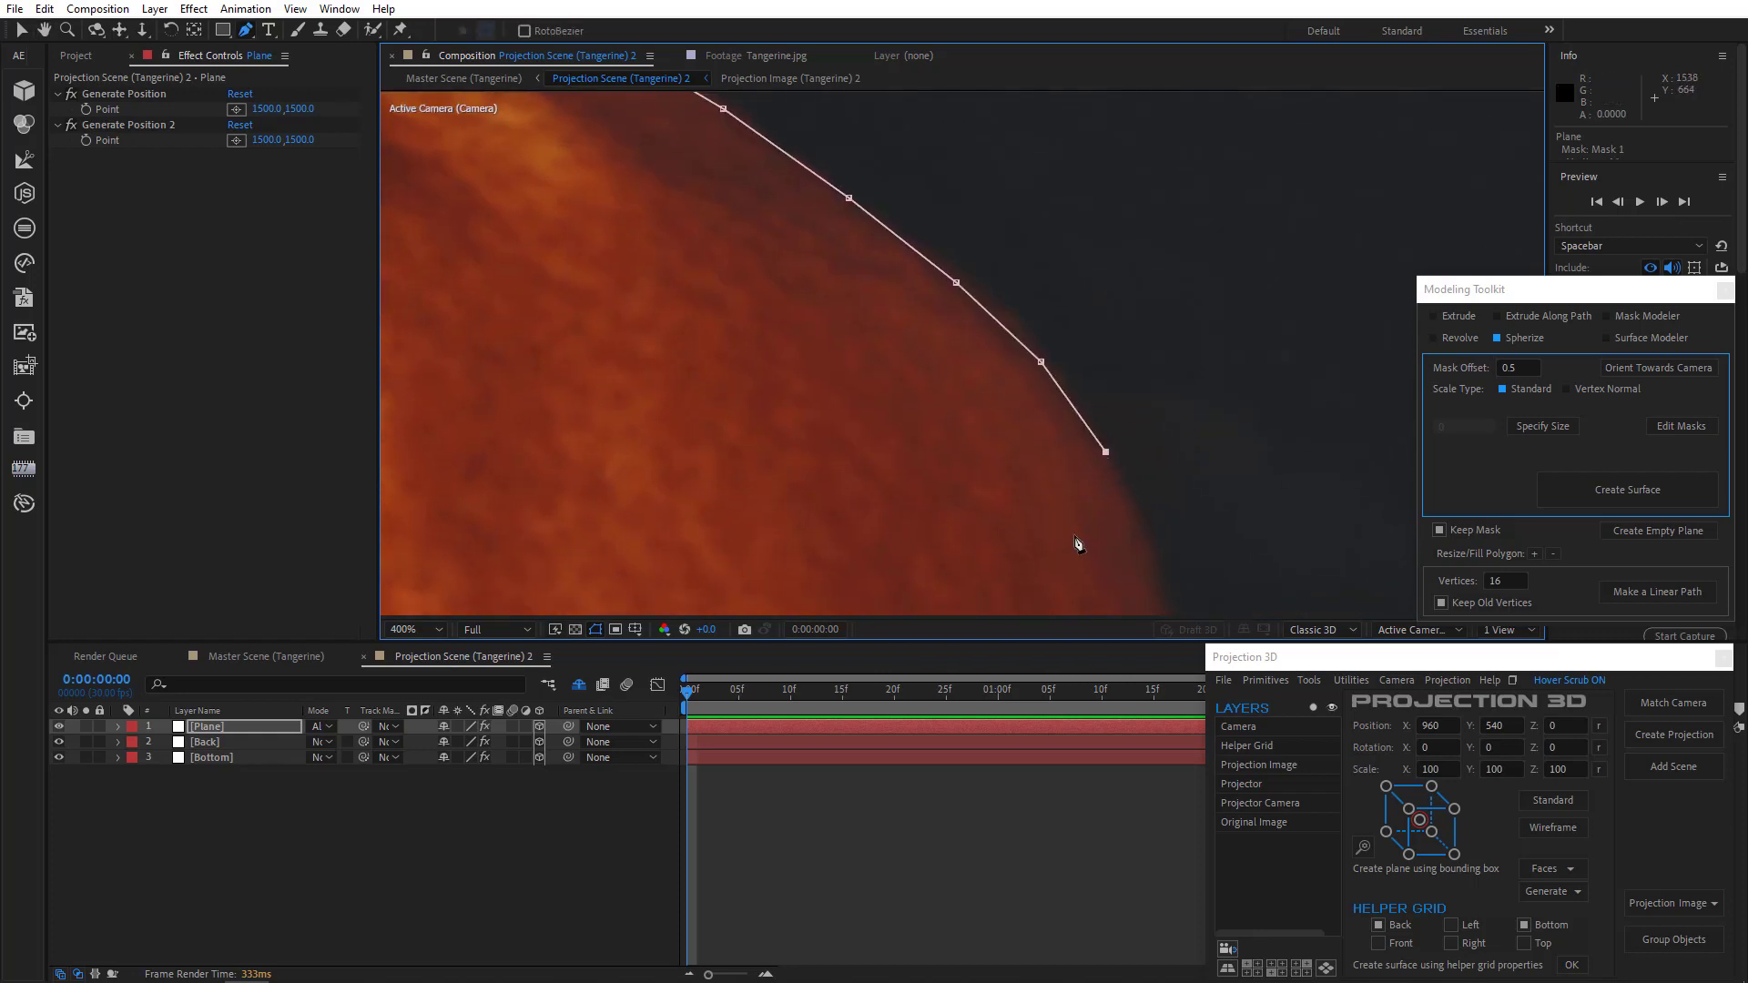
Step: Continue the mask point by point down the tangerine's right side and around its lower right curve
{"action": "left_click_drag", "start_coordinate": [1077, 543], "coordinate": [949, 295]}
{"action": "left_click", "coordinate": [1024, 333]}
{"action": "left_click", "coordinate": [1057, 429]}
{"action": "left_click", "coordinate": [1071, 556]}
{"action": "scroll", "coordinate": [1062, 418], "scroll_direction": "down", "scroll_amount": 2}
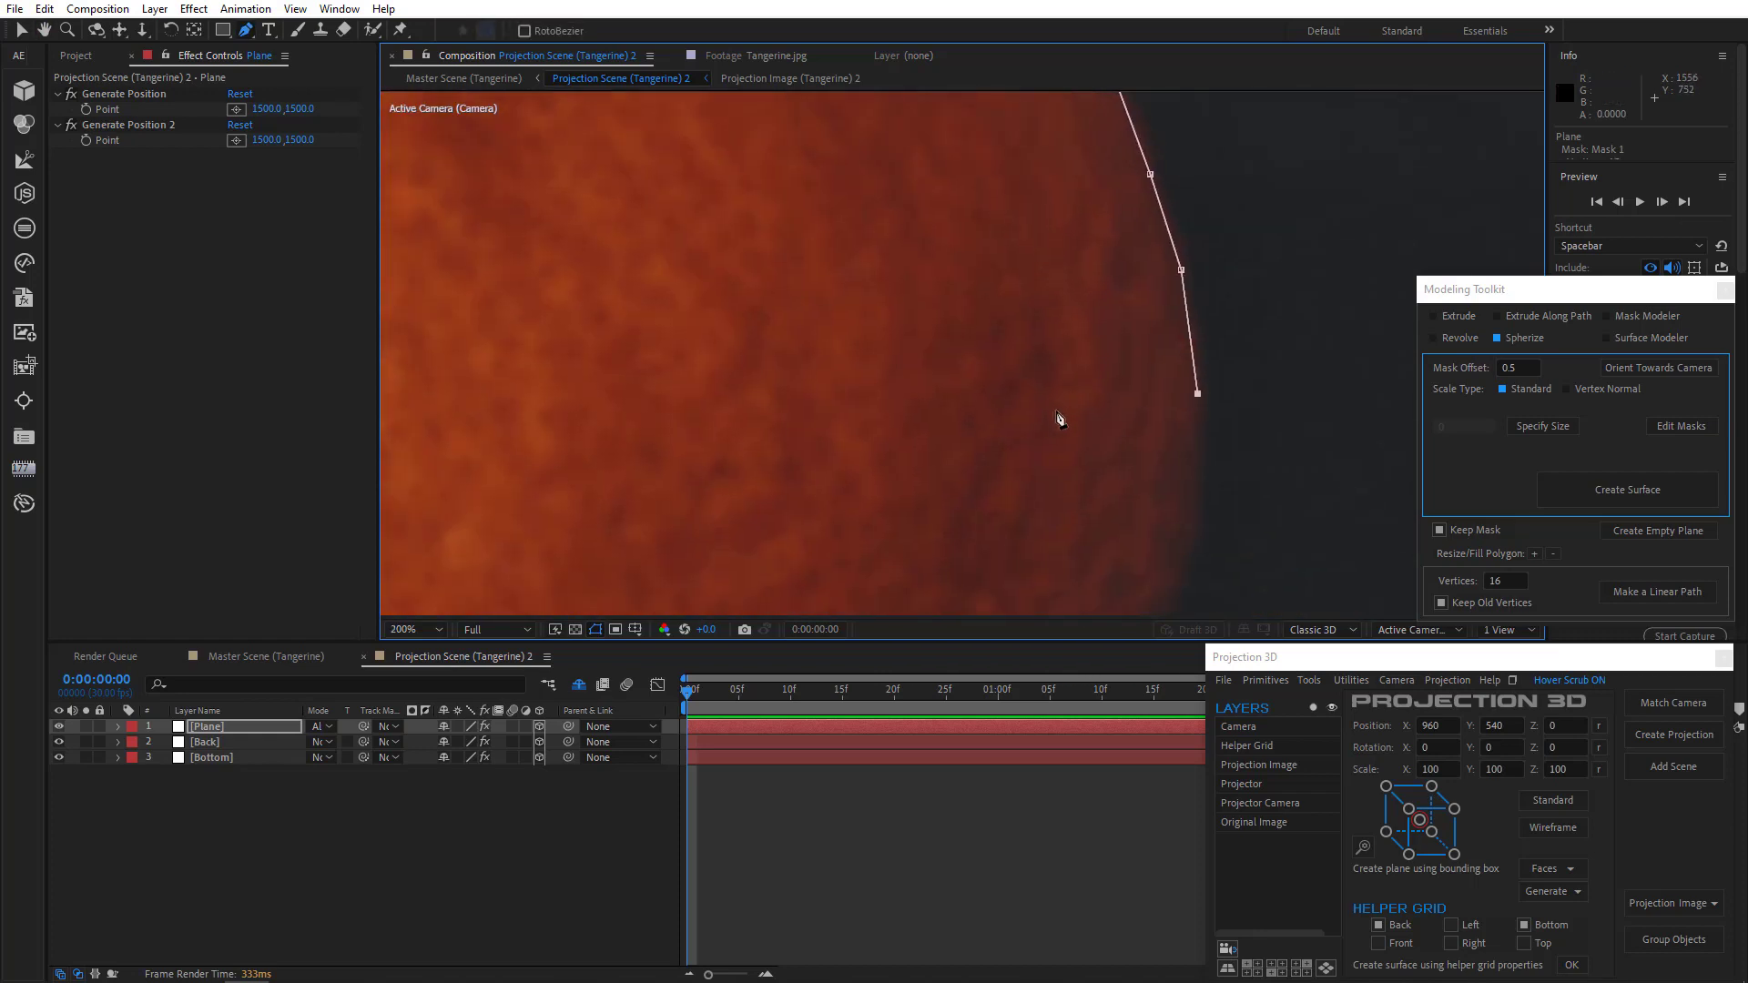
{"action": "left_click", "coordinate": [1062, 480]}
{"action": "left_click", "coordinate": [1043, 520]}
{"action": "left_click_drag", "start_coordinate": [905, 582], "coordinate": [948, 343]}
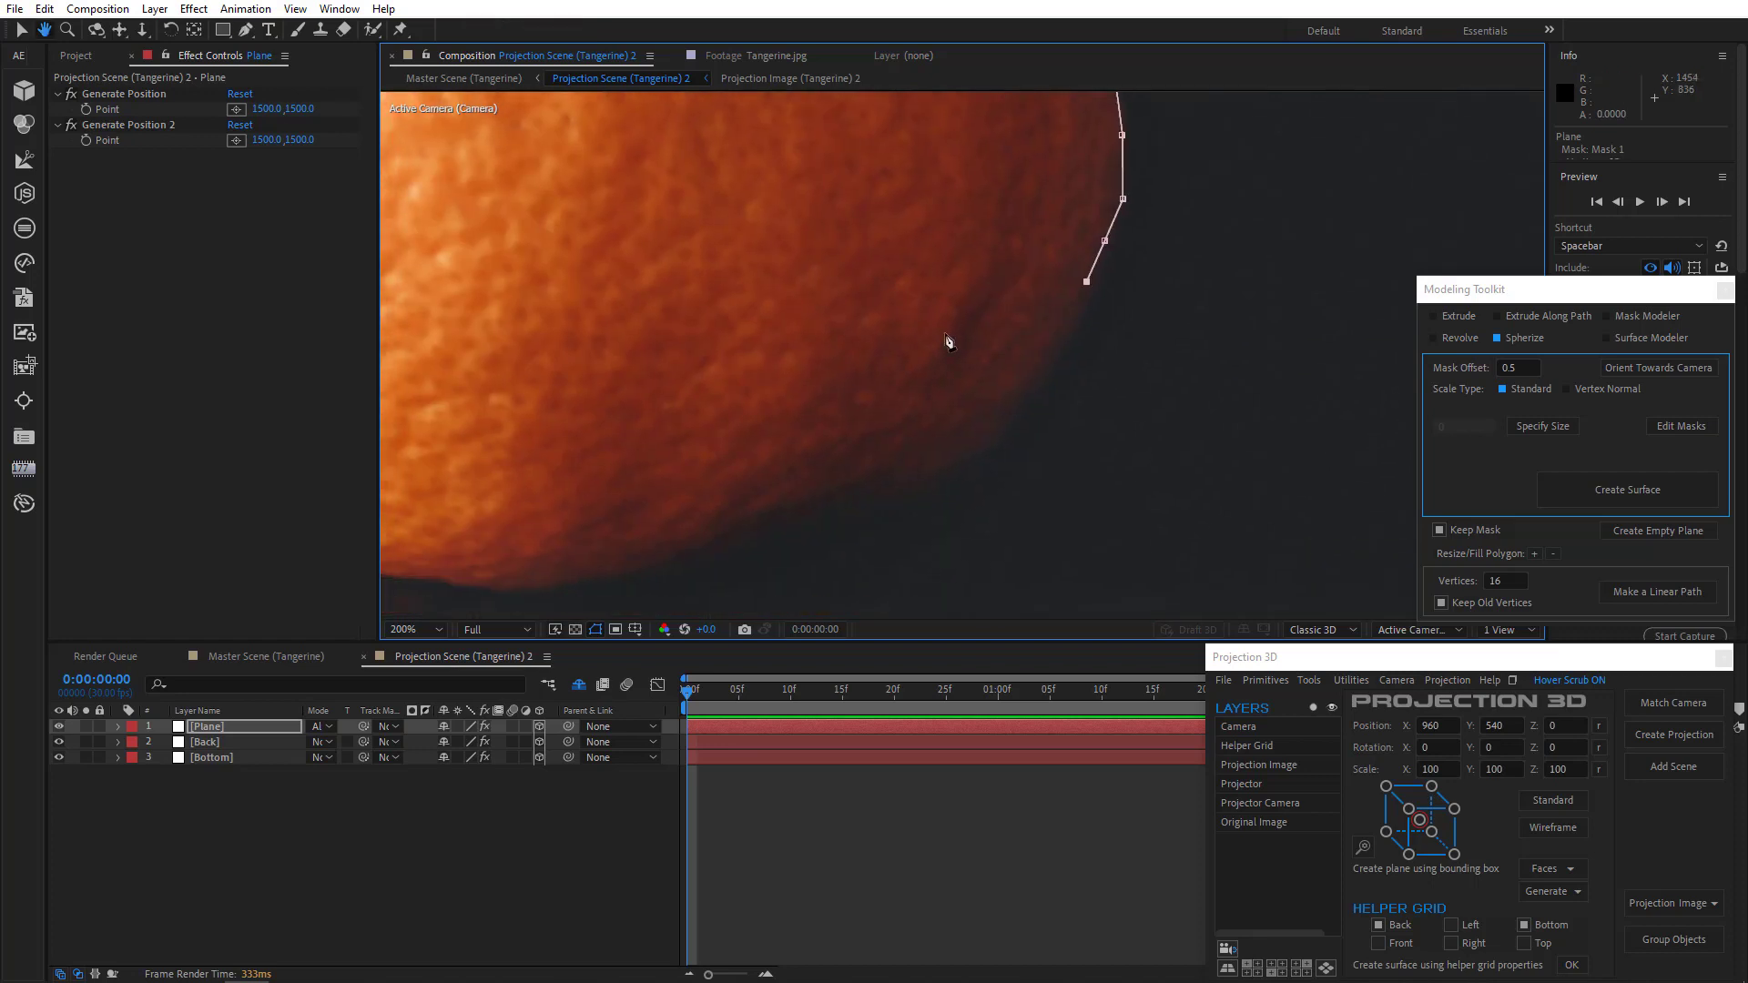
{"action": "left_click", "coordinate": [1030, 369]}
{"action": "left_click", "coordinate": [989, 420]}
{"action": "left_click", "coordinate": [912, 460]}
{"action": "left_click", "coordinate": [828, 493]}
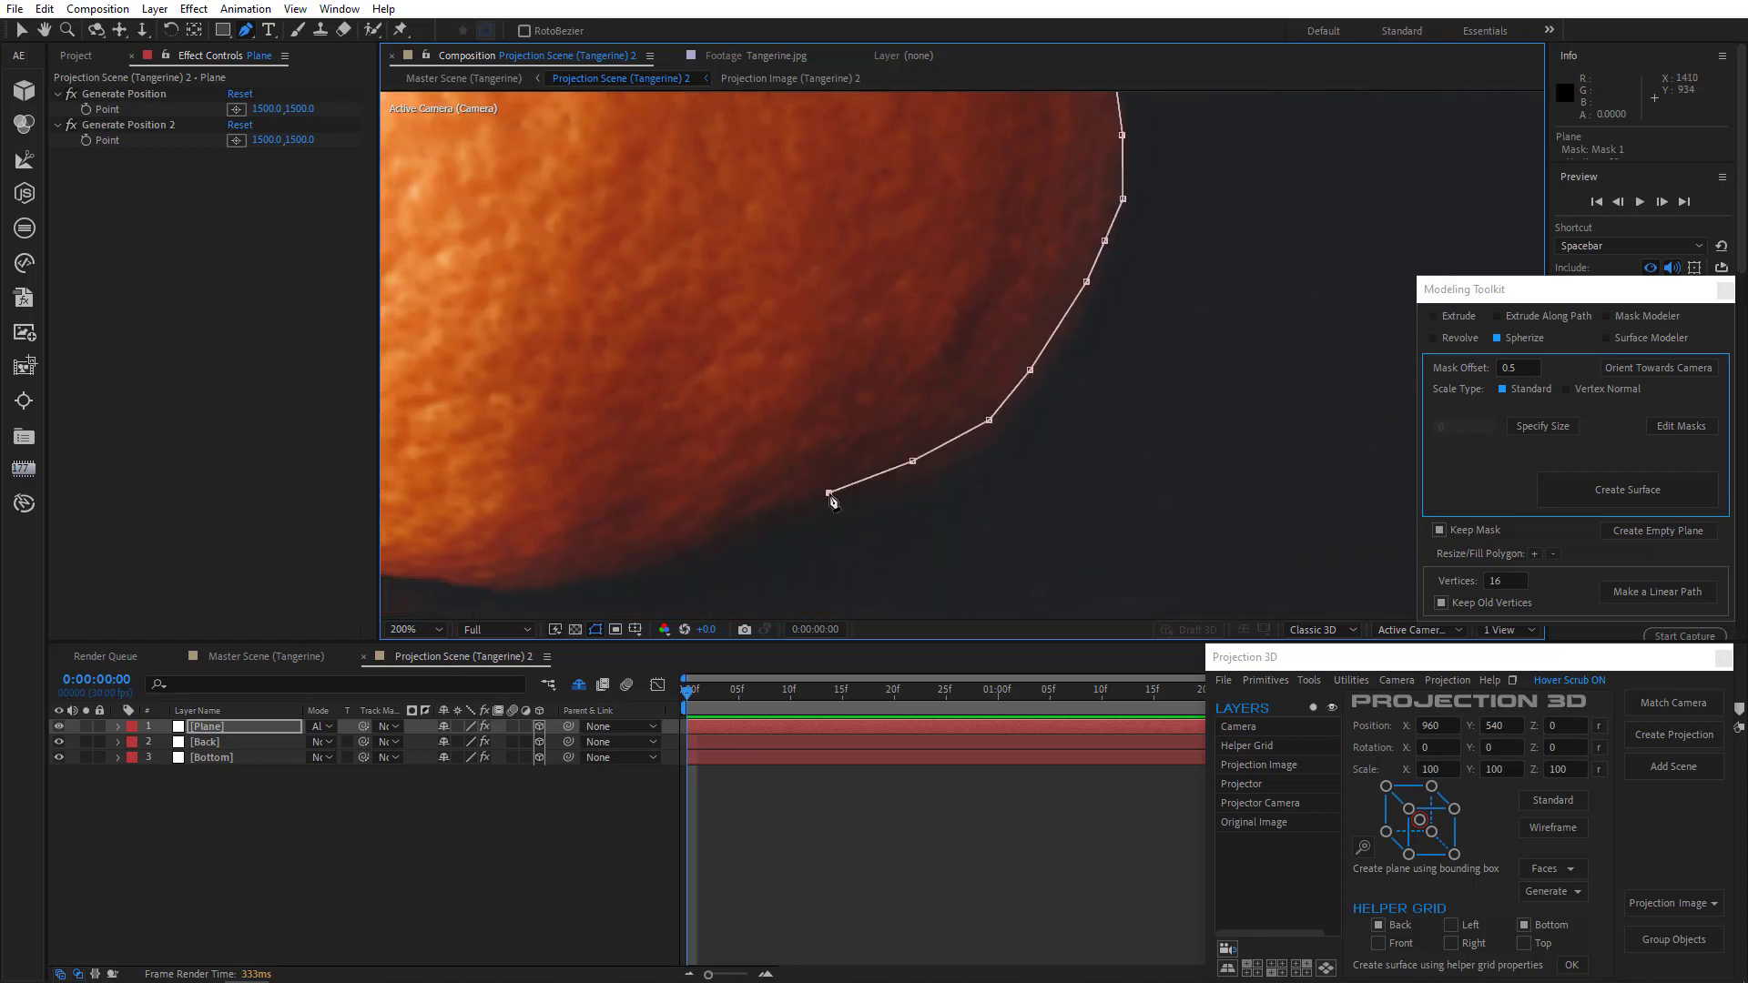
{"action": "left_click", "coordinate": [735, 536]}
Step: Extend the mask along the tangerine's bottom edge where it meets the table, toward its lower left
{"action": "left_click_drag", "start_coordinate": [638, 584], "coordinate": [870, 494]}
{"action": "left_click", "coordinate": [886, 475]}
{"action": "left_click", "coordinate": [812, 493]}
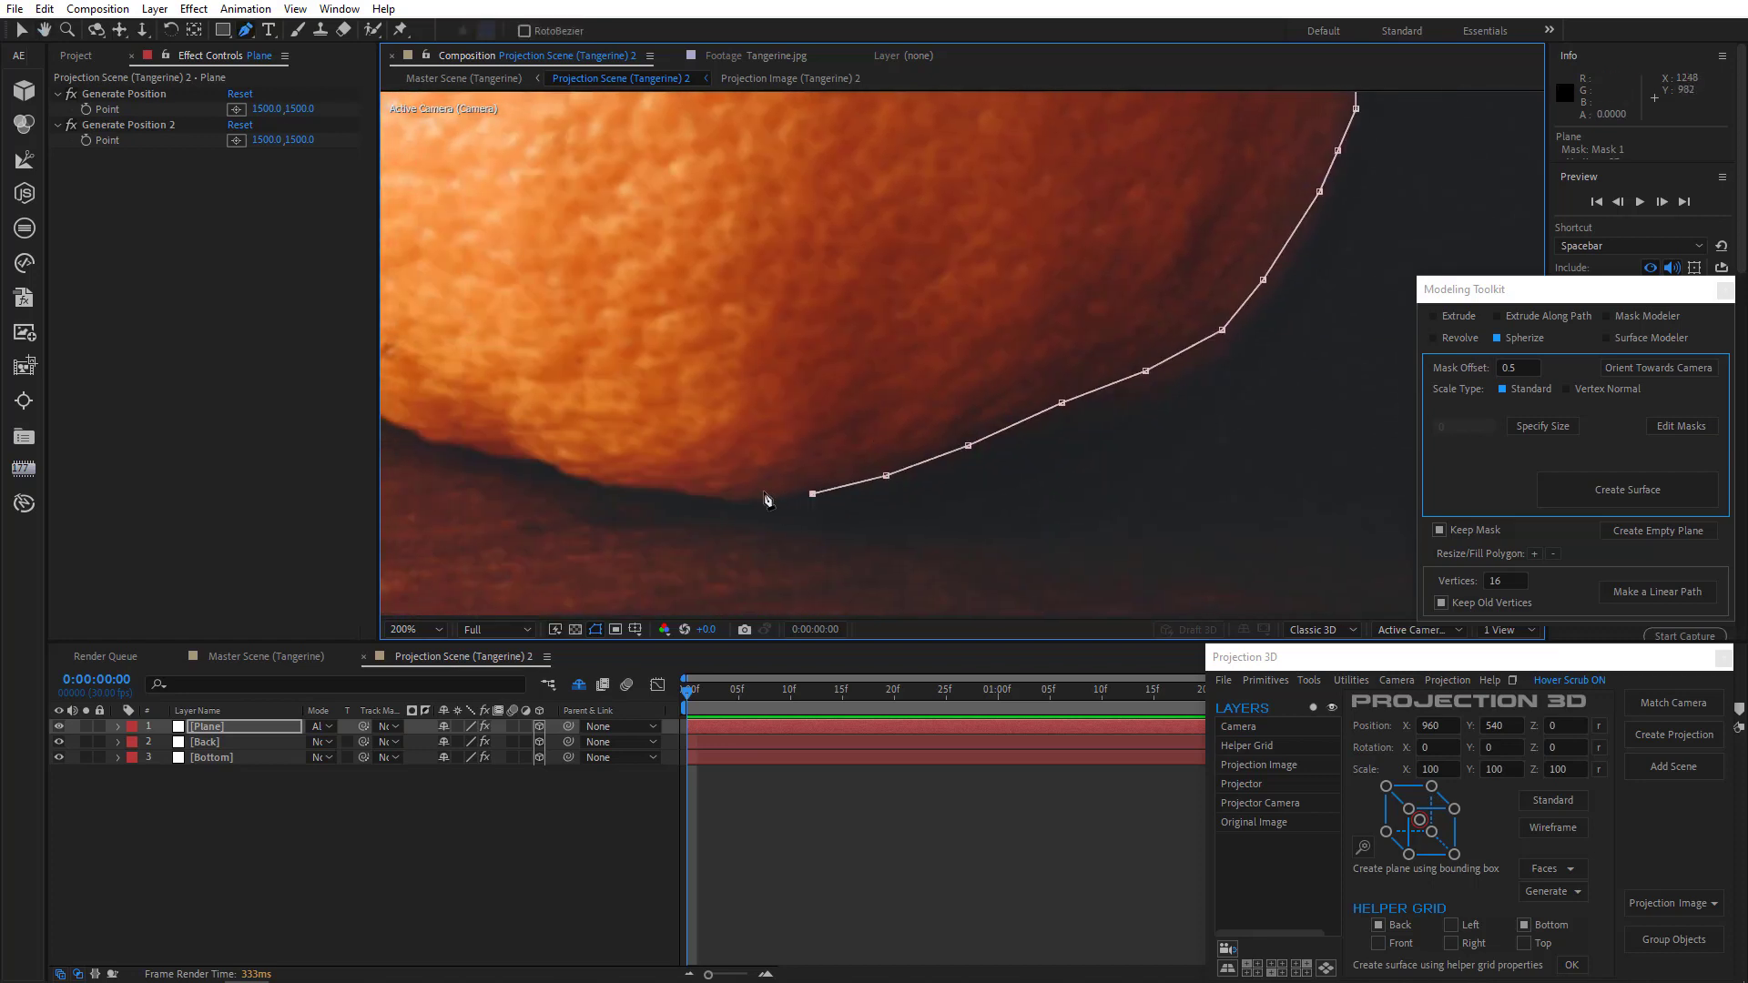
{"action": "left_click", "coordinate": [733, 496]}
{"action": "left_click_drag", "start_coordinate": [506, 456], "coordinate": [839, 473]}
{"action": "left_click", "coordinate": [856, 475]}
{"action": "left_click", "coordinate": [815, 468]}
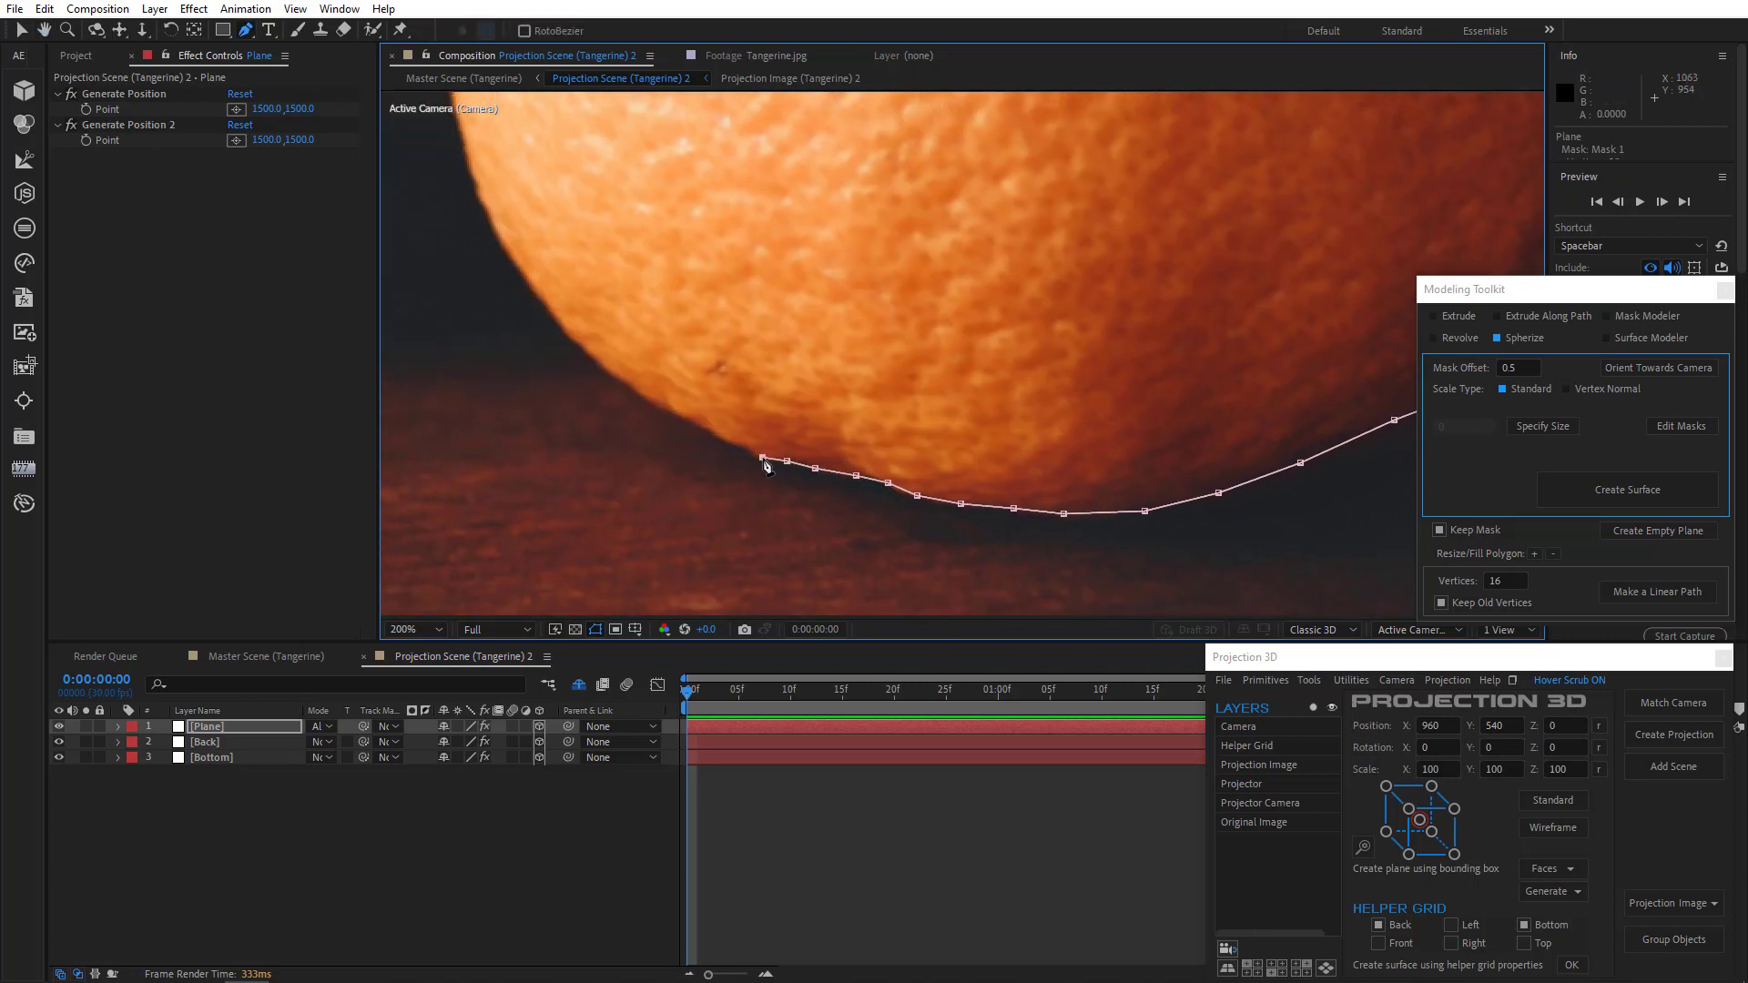
{"action": "left_click", "coordinate": [625, 382]}
{"action": "left_click_drag", "start_coordinate": [590, 296], "coordinate": [759, 469]}
{"action": "left_click", "coordinate": [751, 519]}
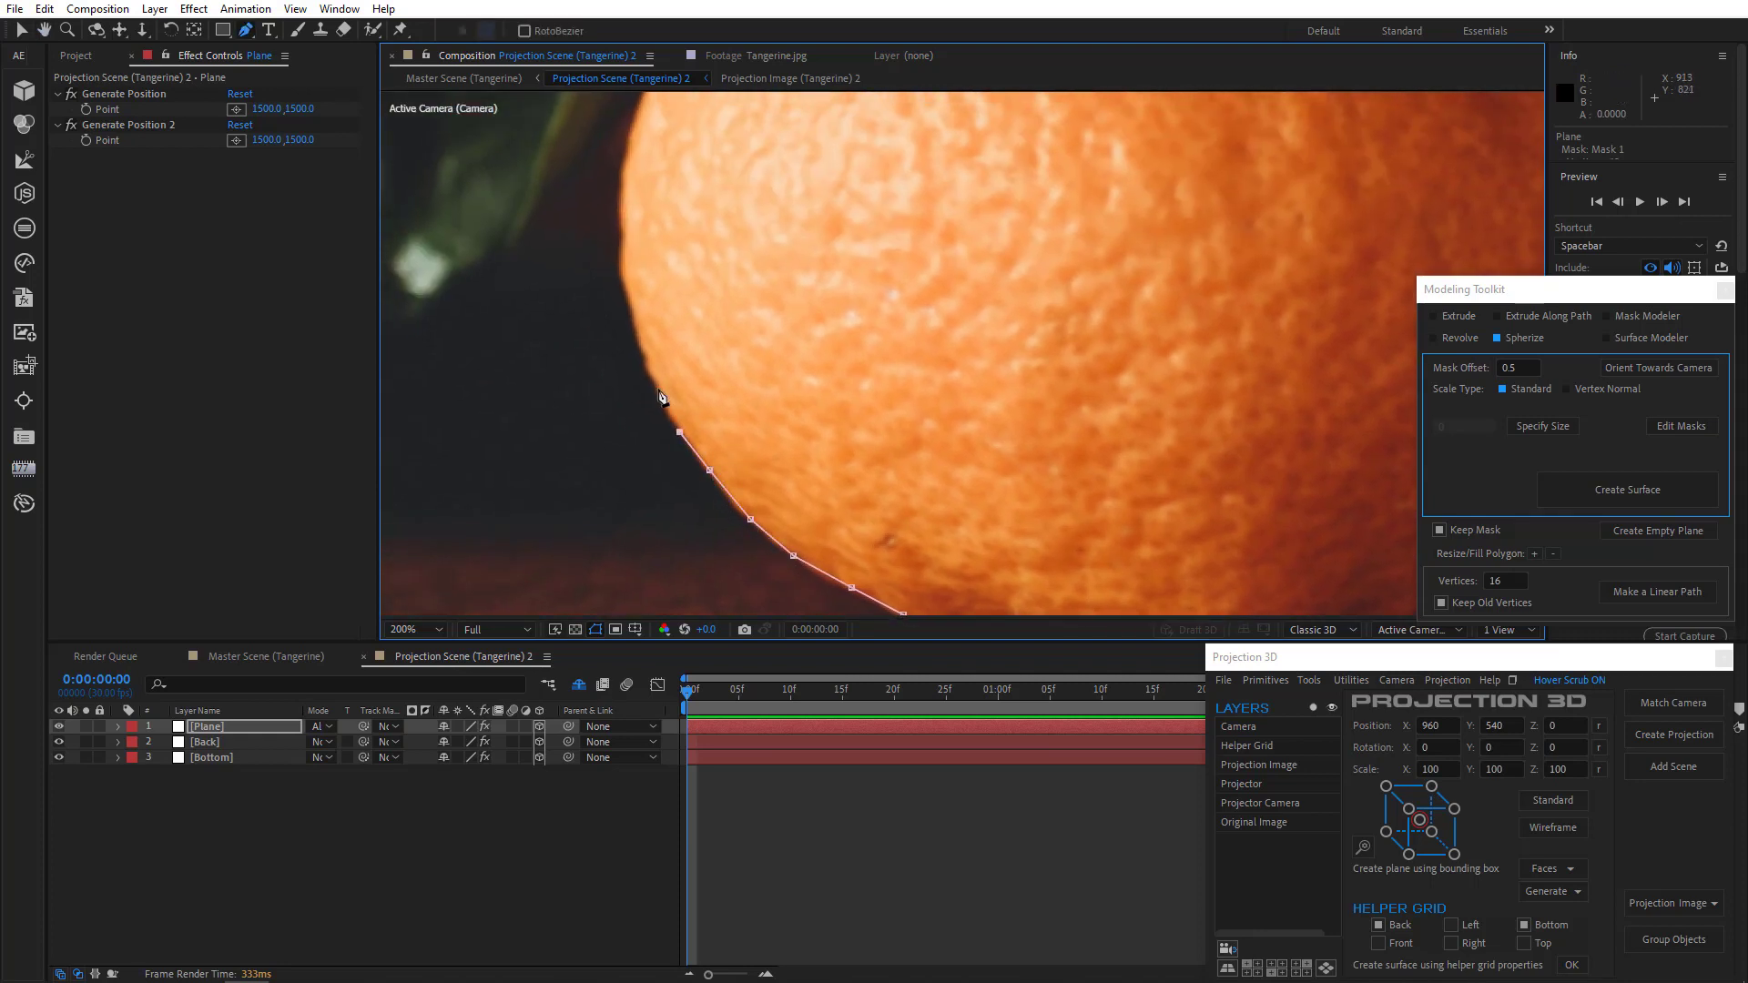
Step: Trace the mask up the tangerine's left side and close it at the starting point beside the stem
{"action": "left_click_drag", "start_coordinate": [624, 284], "coordinate": [652, 480]}
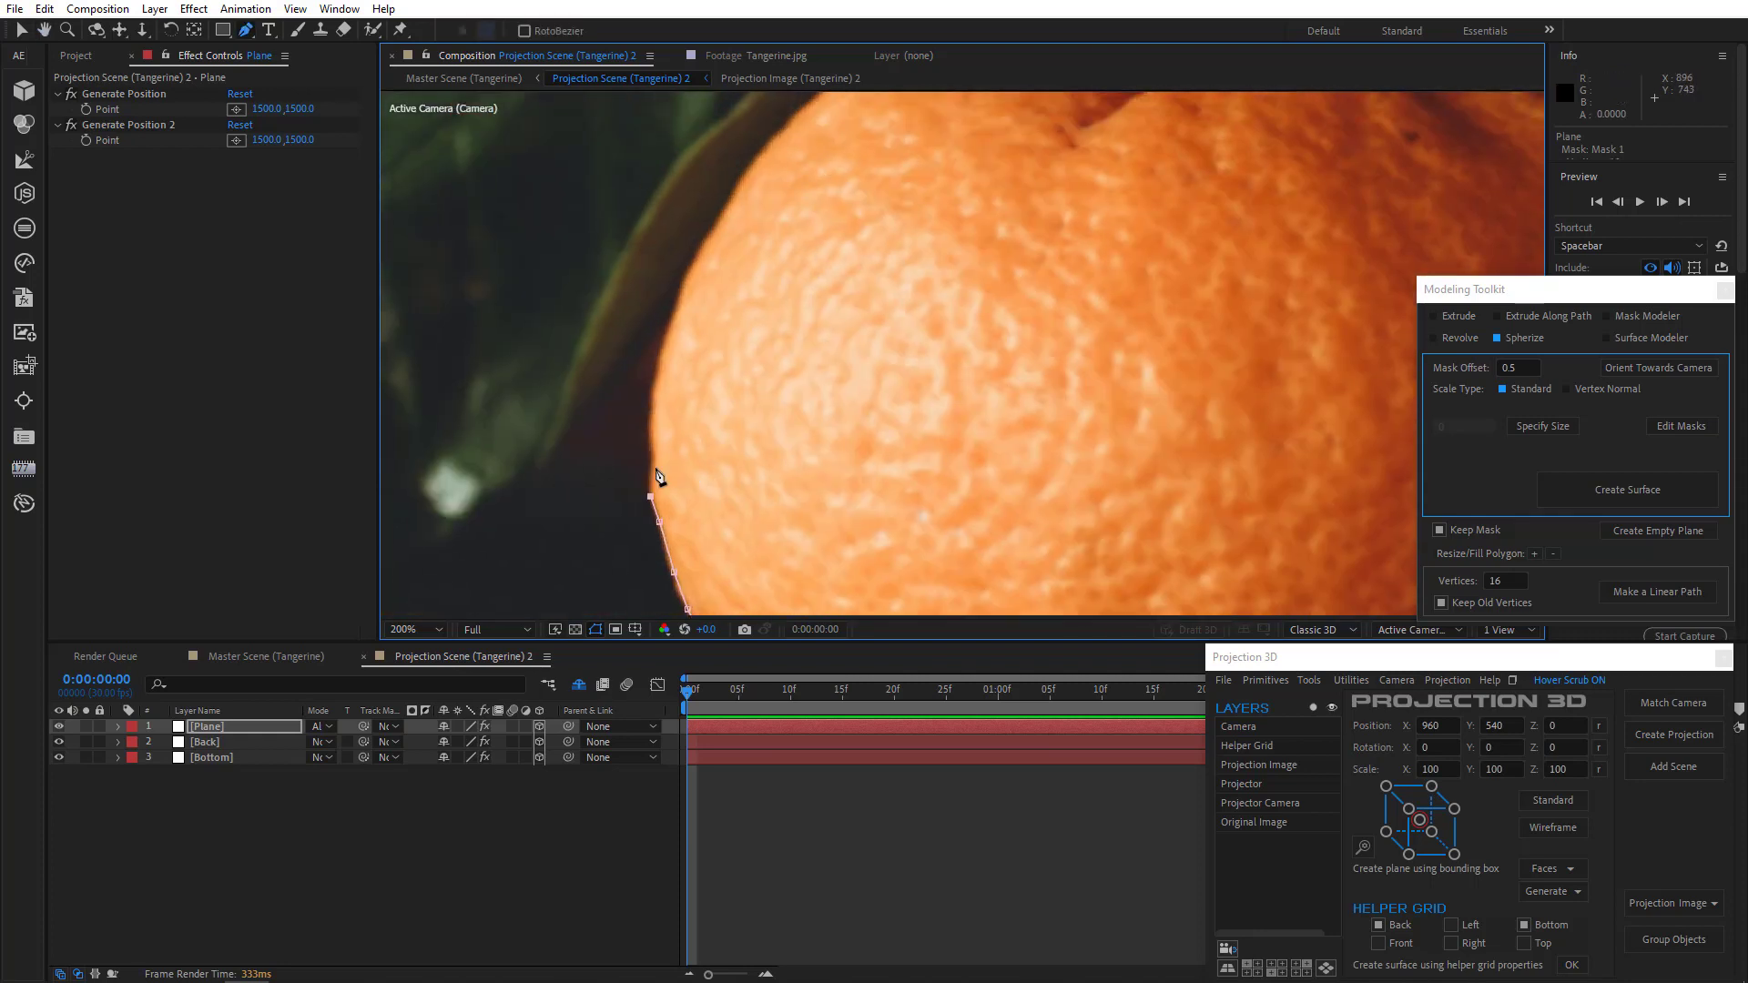
{"action": "left_click", "coordinate": [653, 457]}
{"action": "left_click", "coordinate": [658, 367]}
{"action": "left_click_drag", "start_coordinate": [716, 375], "coordinate": [701, 543]}
{"action": "left_click", "coordinate": [672, 480]}
{"action": "left_click", "coordinate": [703, 427]}
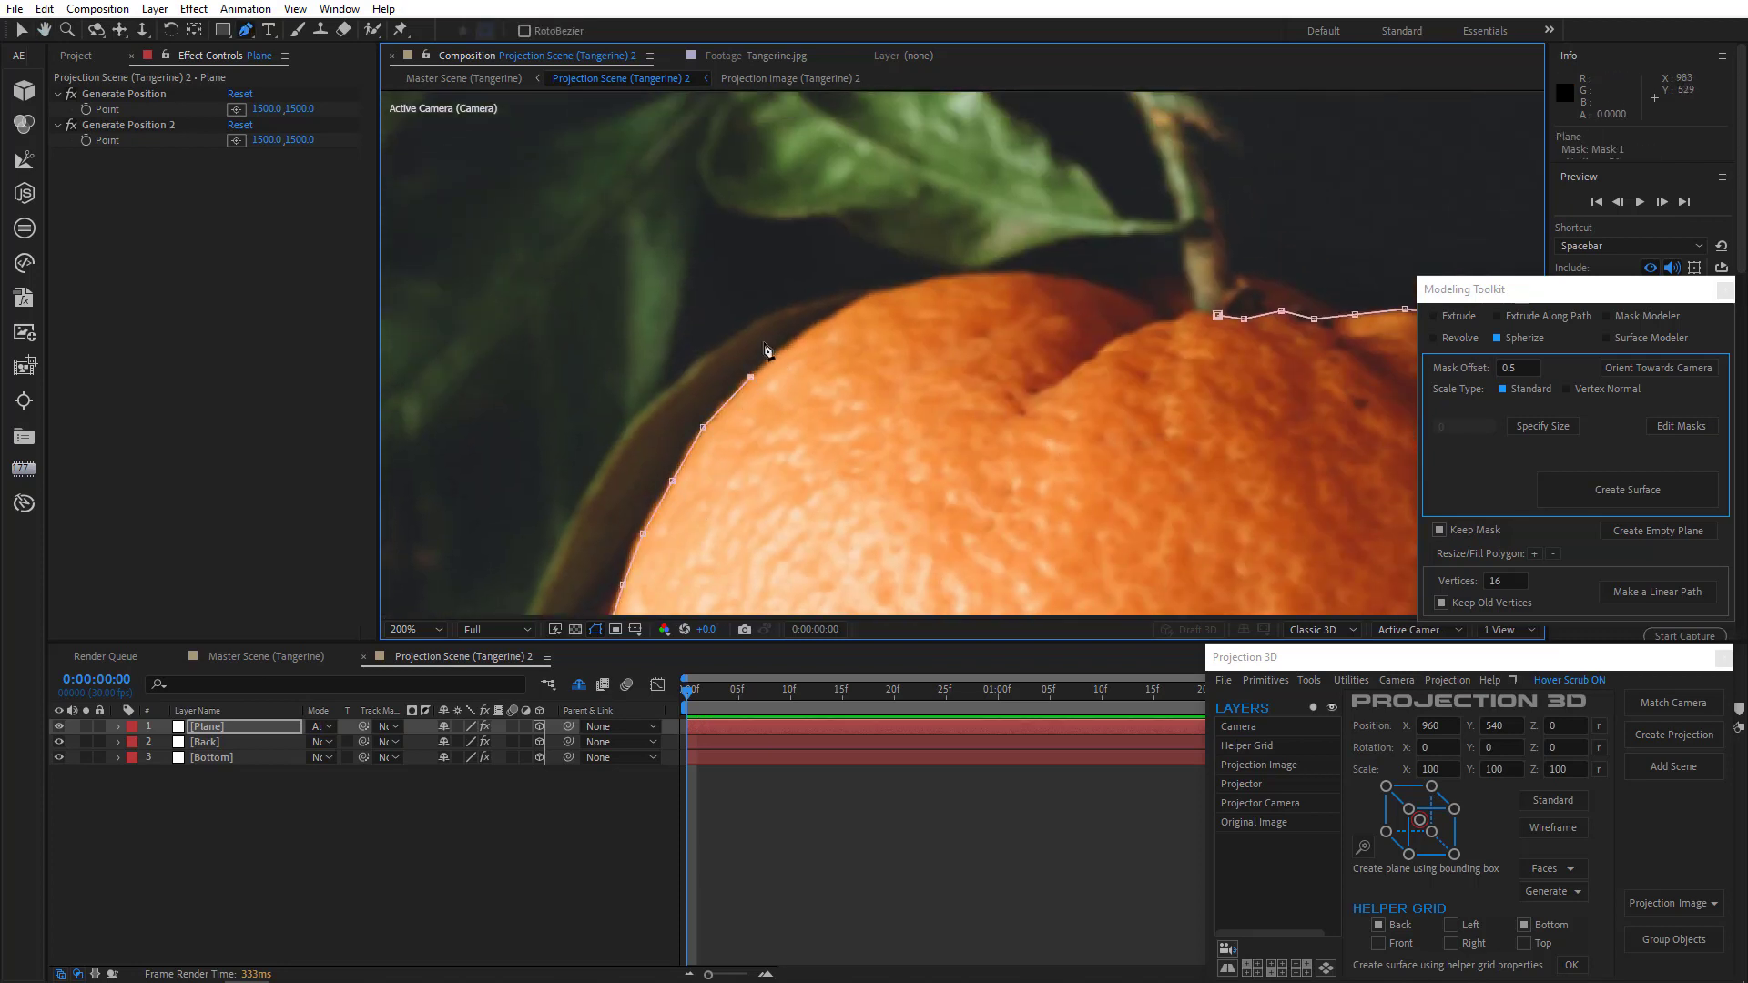
{"action": "left_click", "coordinate": [795, 342]}
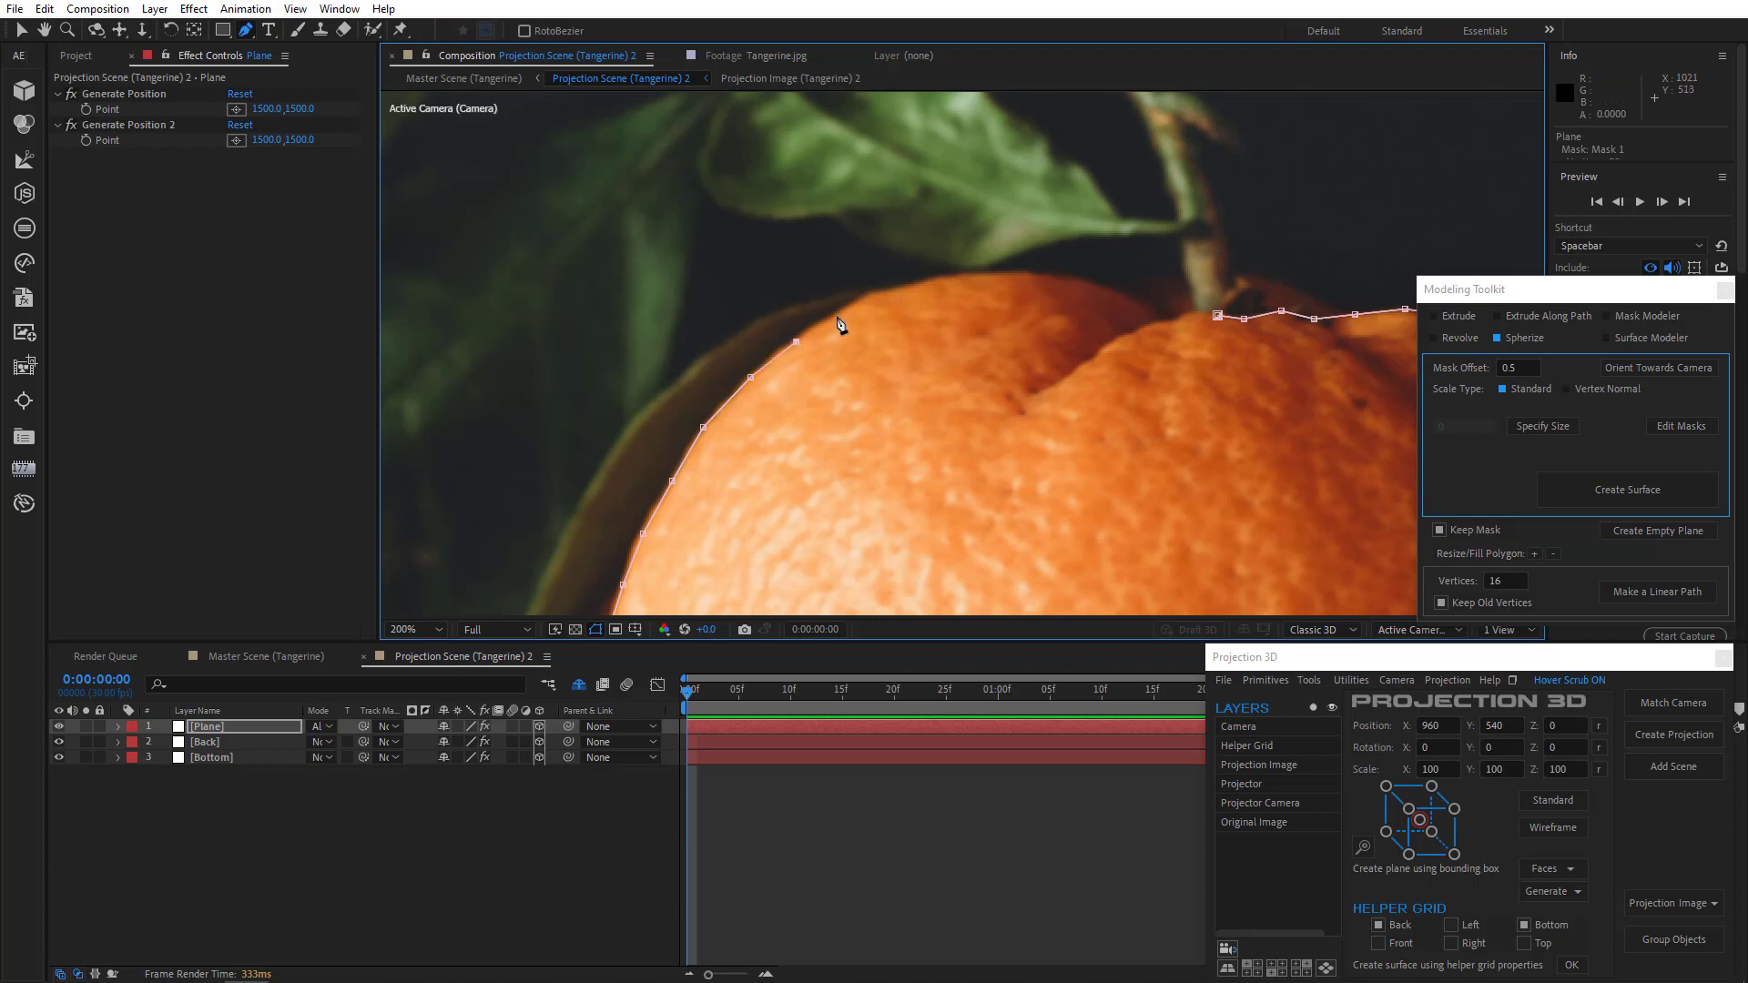
{"action": "left_click", "coordinate": [972, 274]}
{"action": "left_click", "coordinate": [1038, 273]}
{"action": "left_click", "coordinate": [1083, 285]}
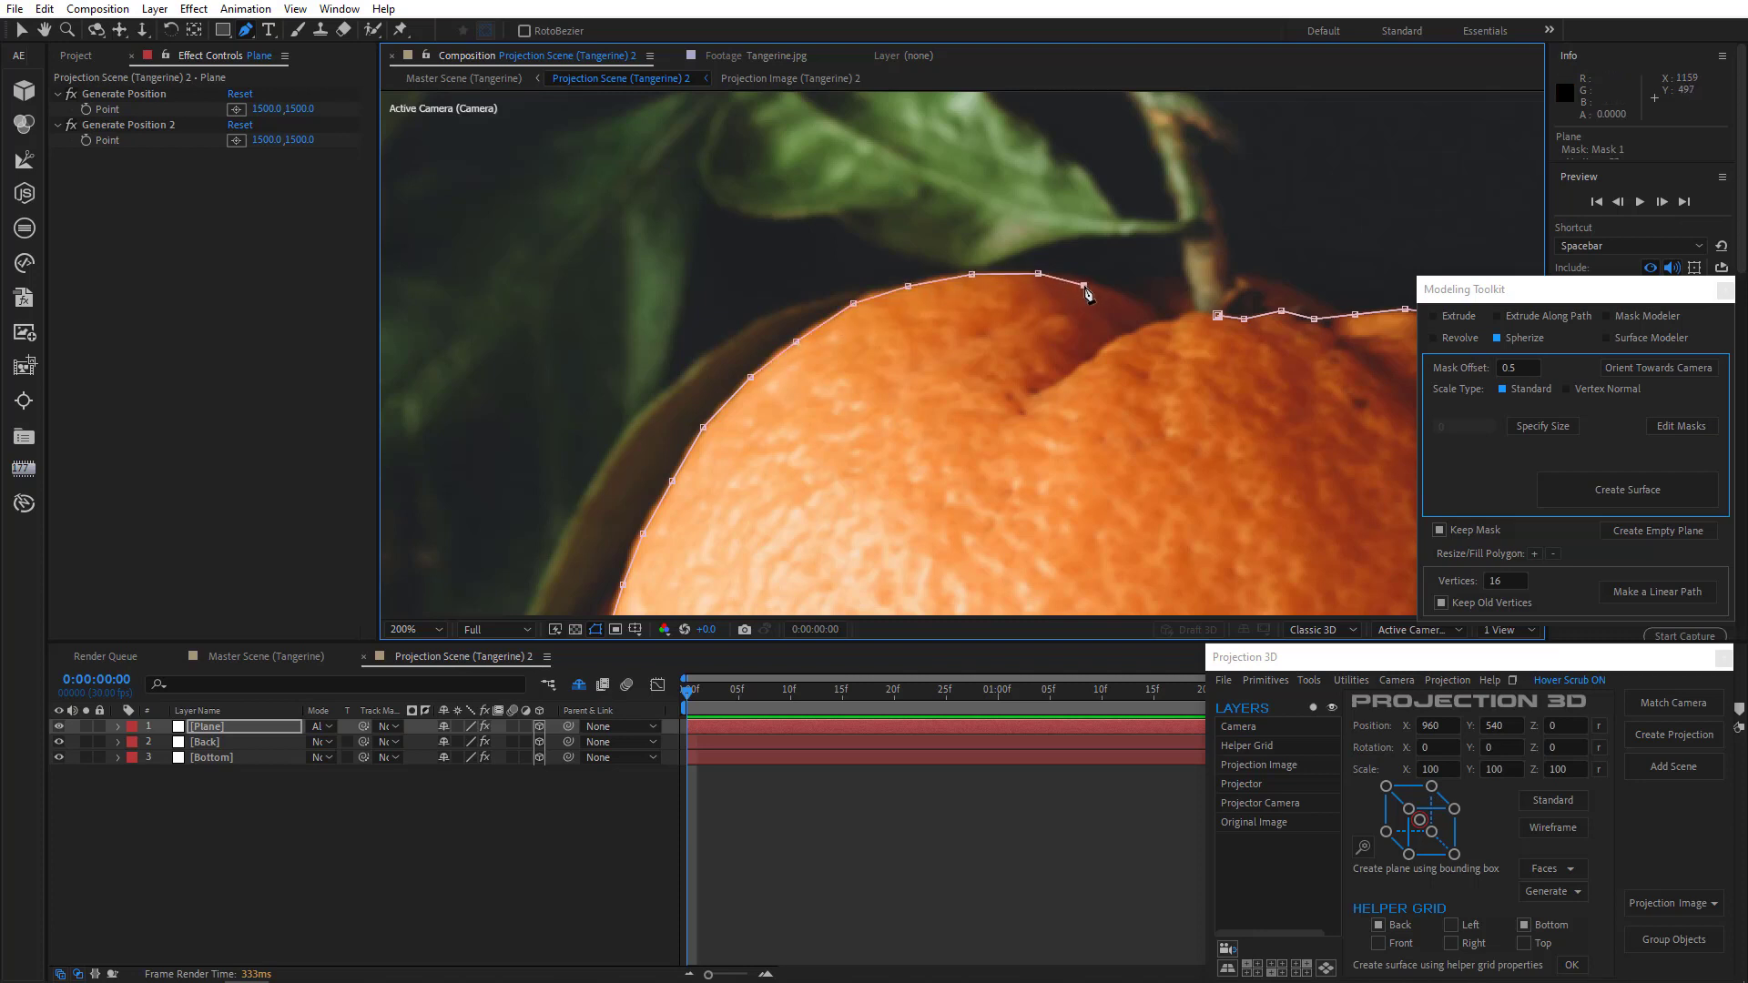
{"action": "left_click", "coordinate": [1161, 315]}
{"action": "left_click", "coordinate": [1217, 316]}
{"action": "scroll", "coordinate": [1178, 343], "scroll_direction": "down", "scroll_amount": 2}
{"action": "left_click_drag", "start_coordinate": [1144, 387], "coordinate": [956, 367]}
{"action": "scroll", "coordinate": [924, 301], "scroll_direction": "down", "scroll_amount": 1}
Step: Select the tangerine mask on the plane layer, generate the spherize edit masks, and create the spherized surface
{"action": "left_click", "coordinate": [234, 730]}
{"action": "key", "text": "m"}
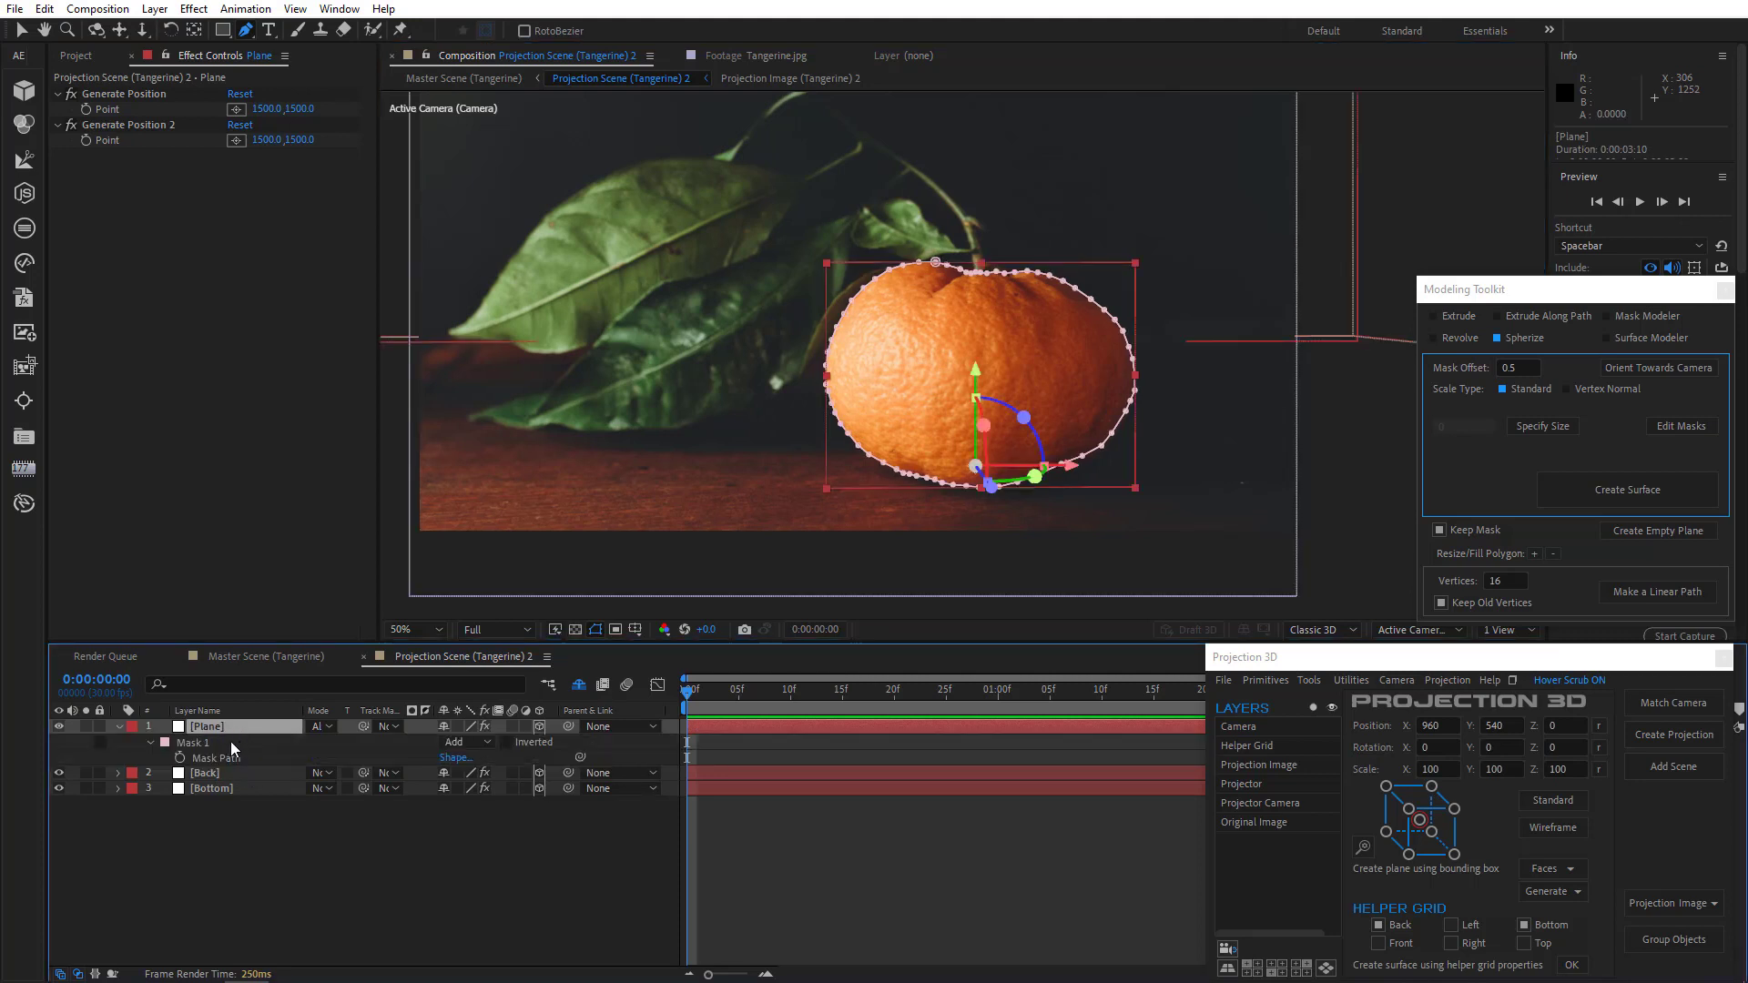
{"action": "left_click", "coordinate": [271, 741]}
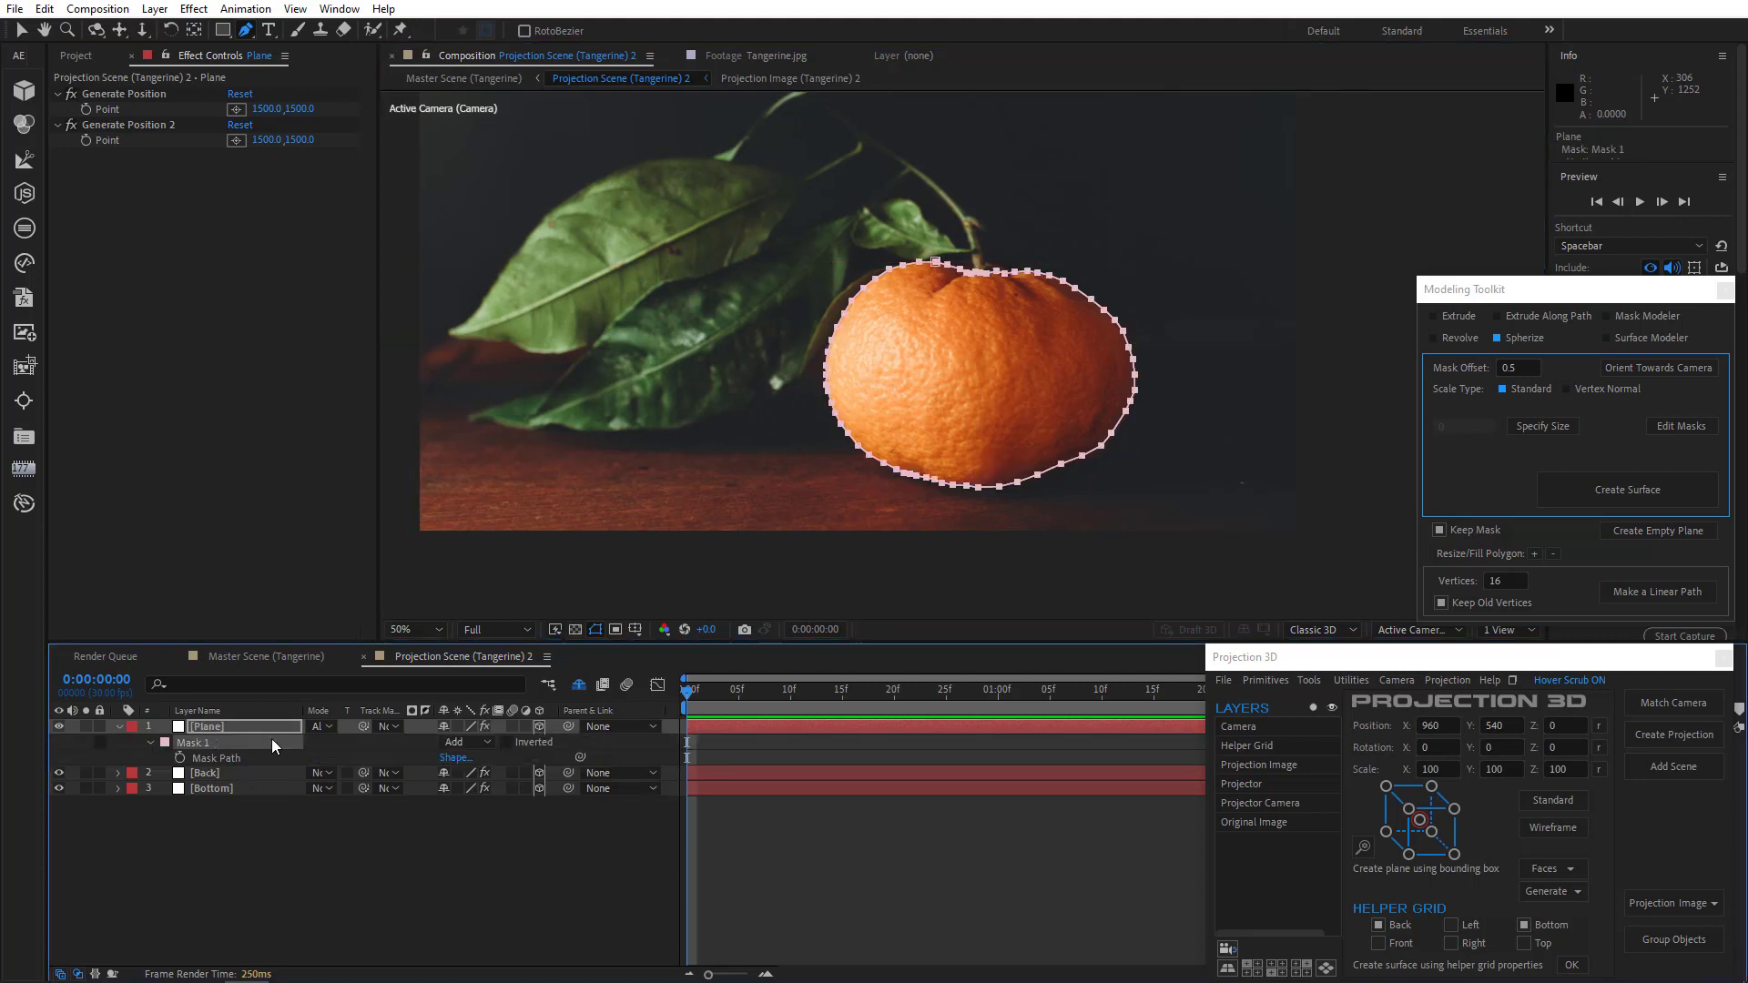
{"action": "left_click", "coordinate": [1689, 426]}
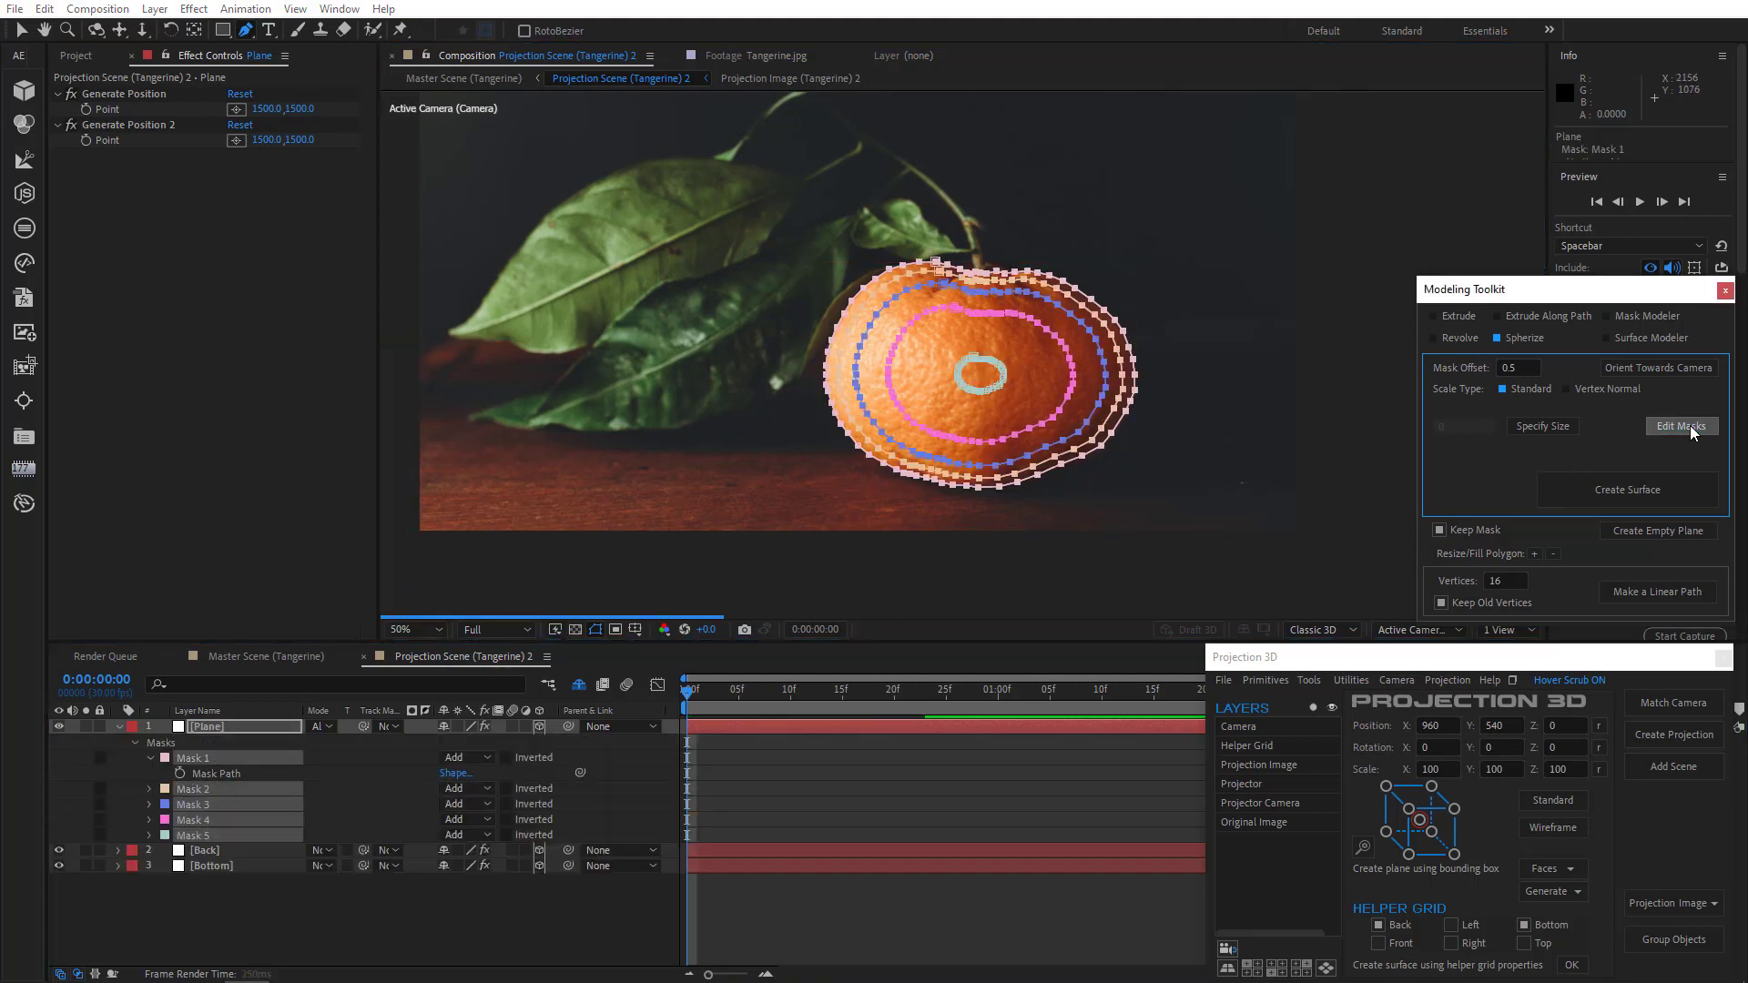
{"action": "left_click", "coordinate": [1615, 493]}
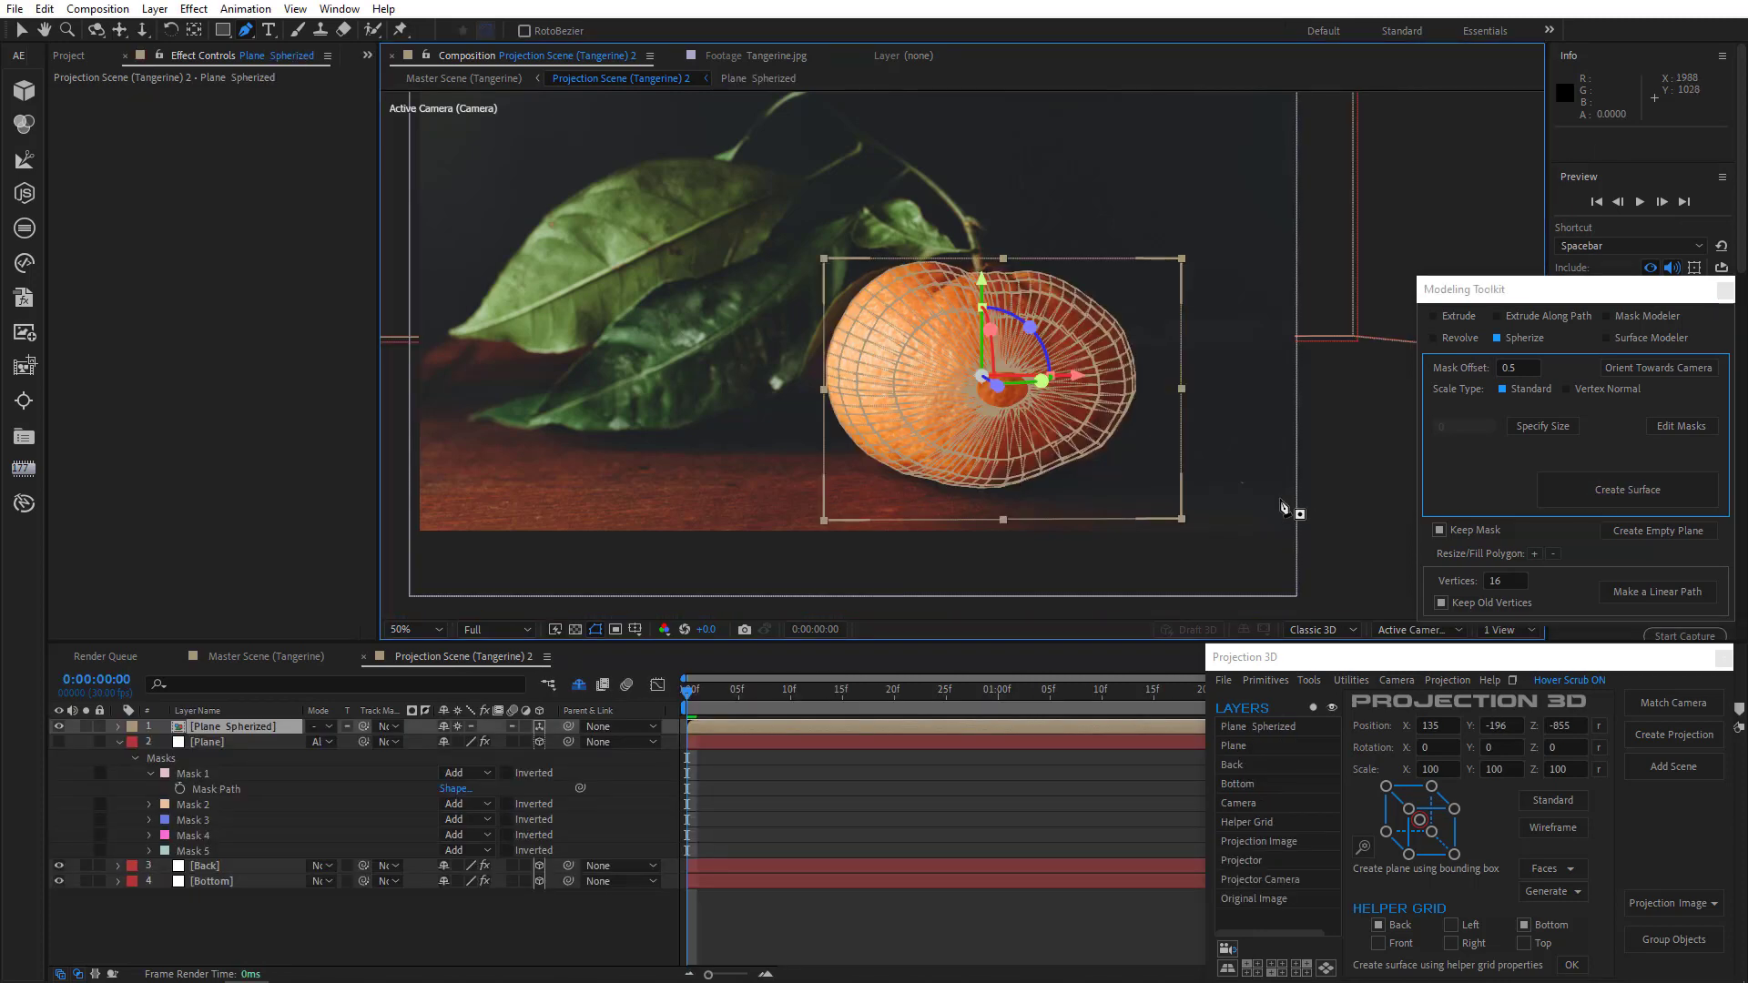
{"action": "key", "text": "v"}
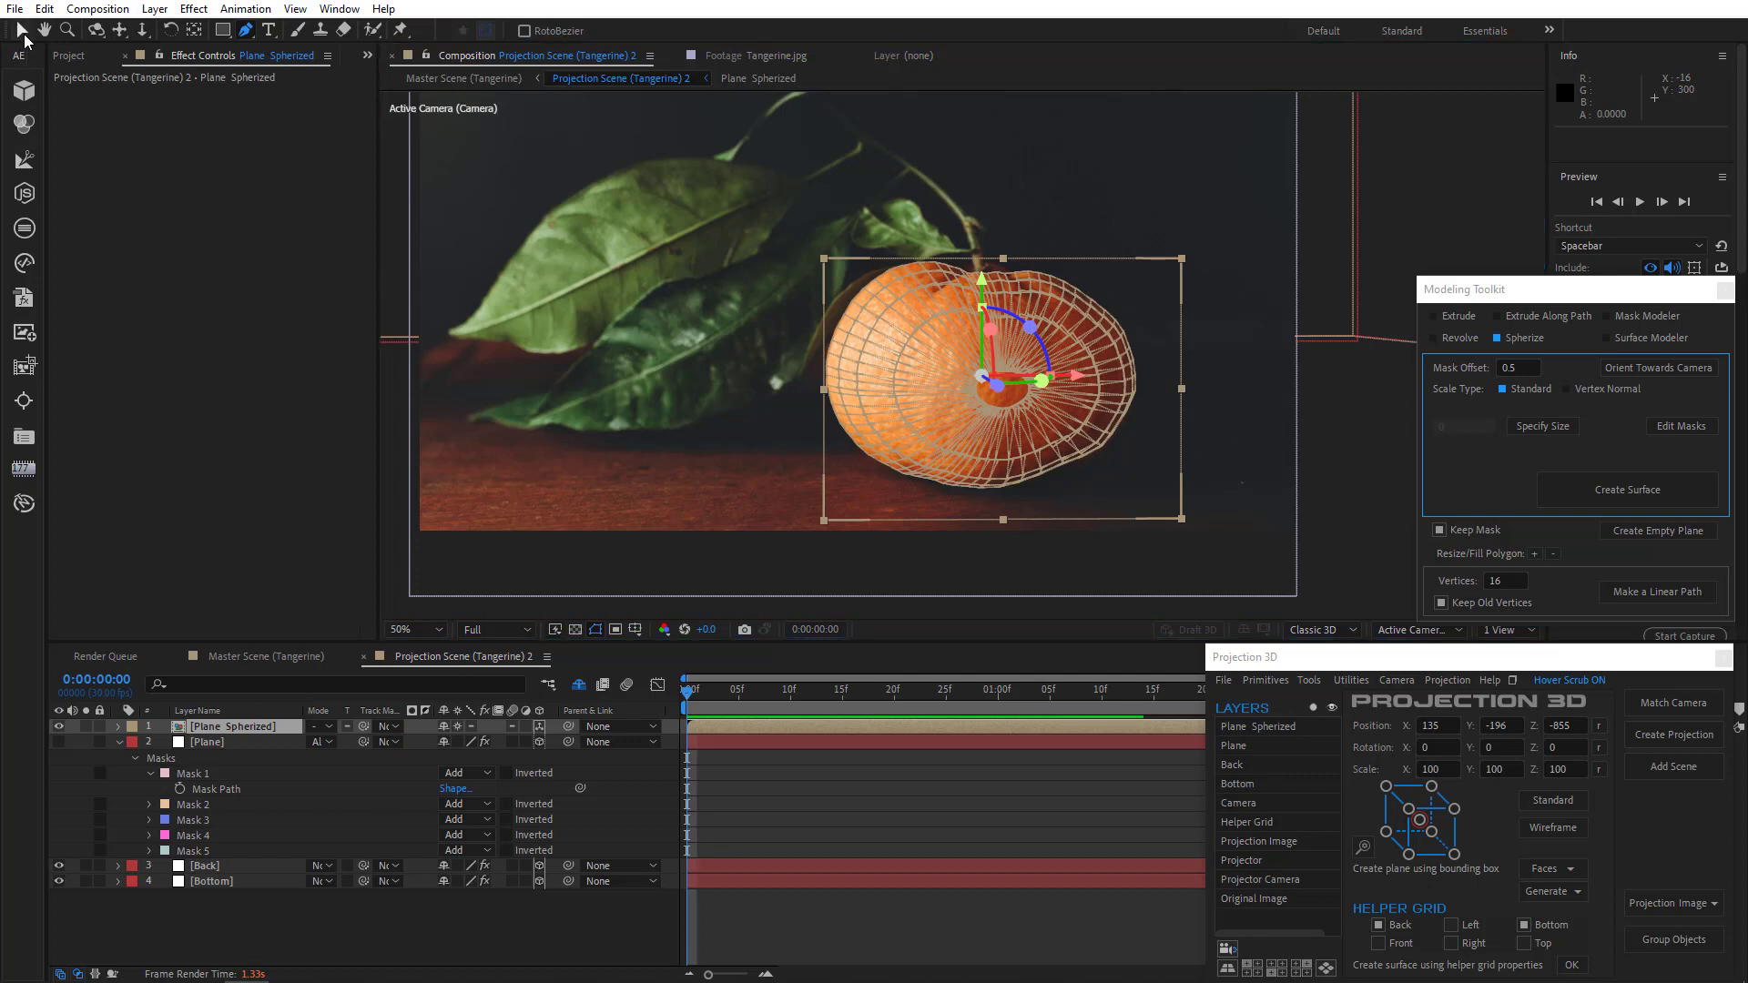
Step: Inspect the spherized tangerine from Custom View 1 by orbiting around it, then return to the active camera
{"action": "left_click", "coordinate": [1412, 630]}
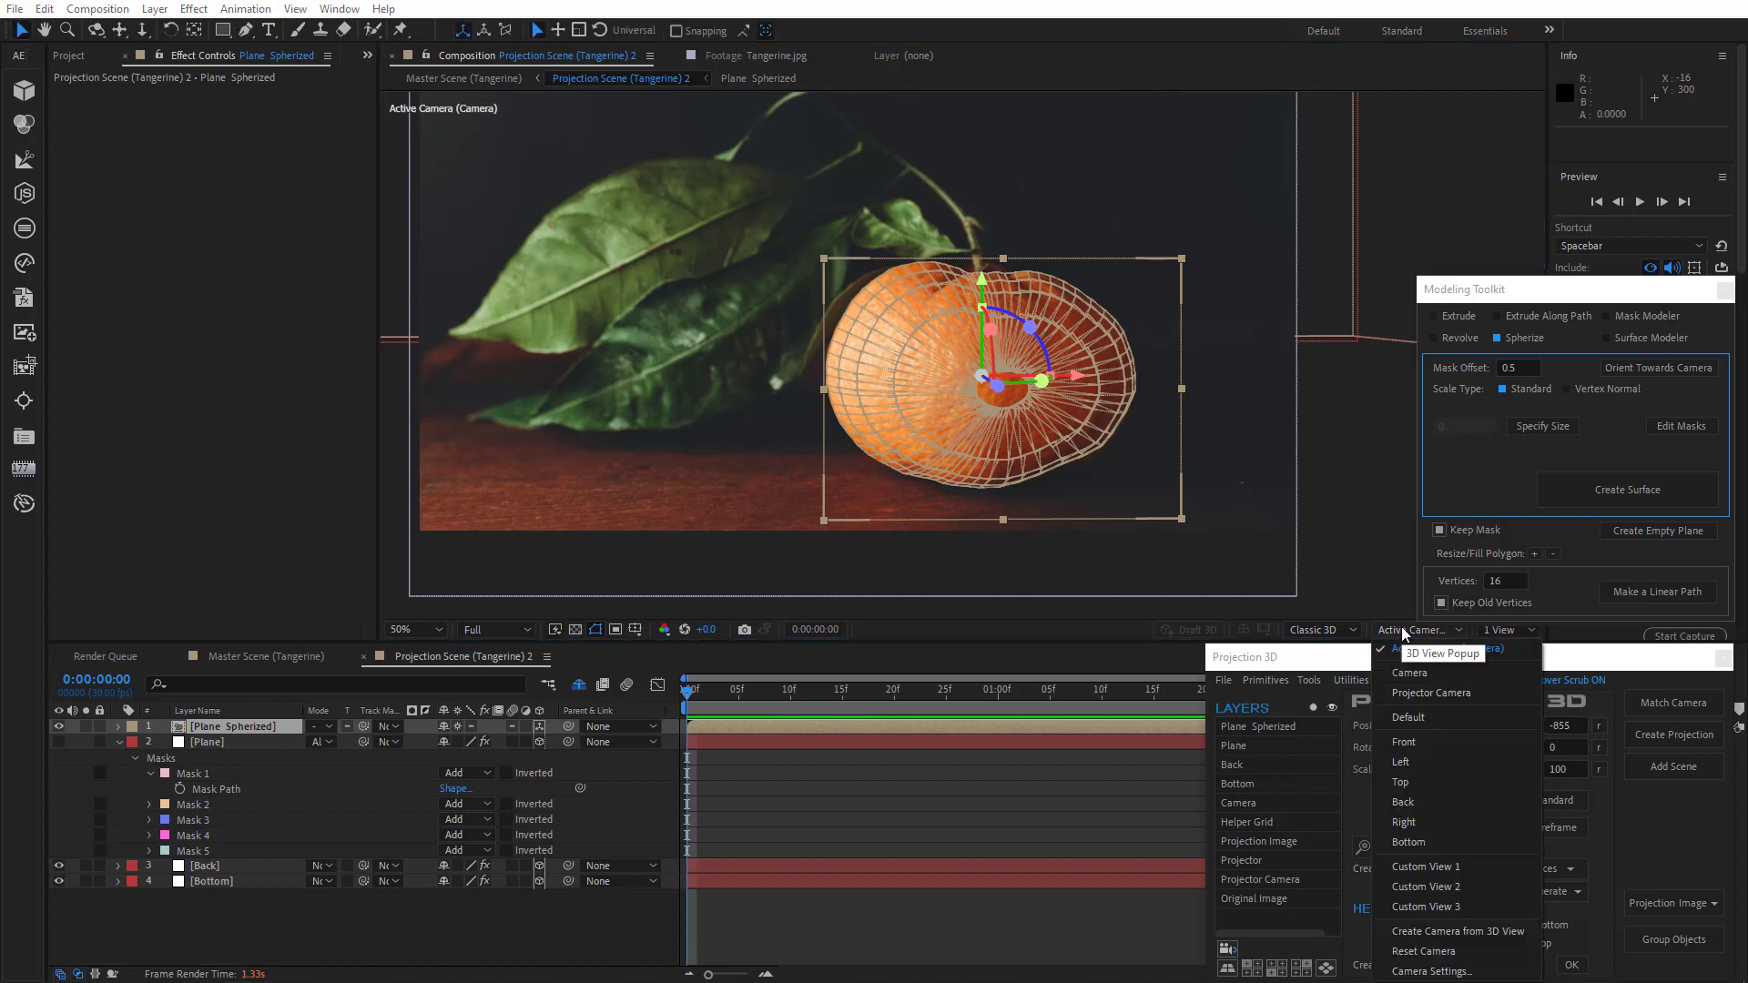
{"action": "left_click", "coordinate": [1442, 867]}
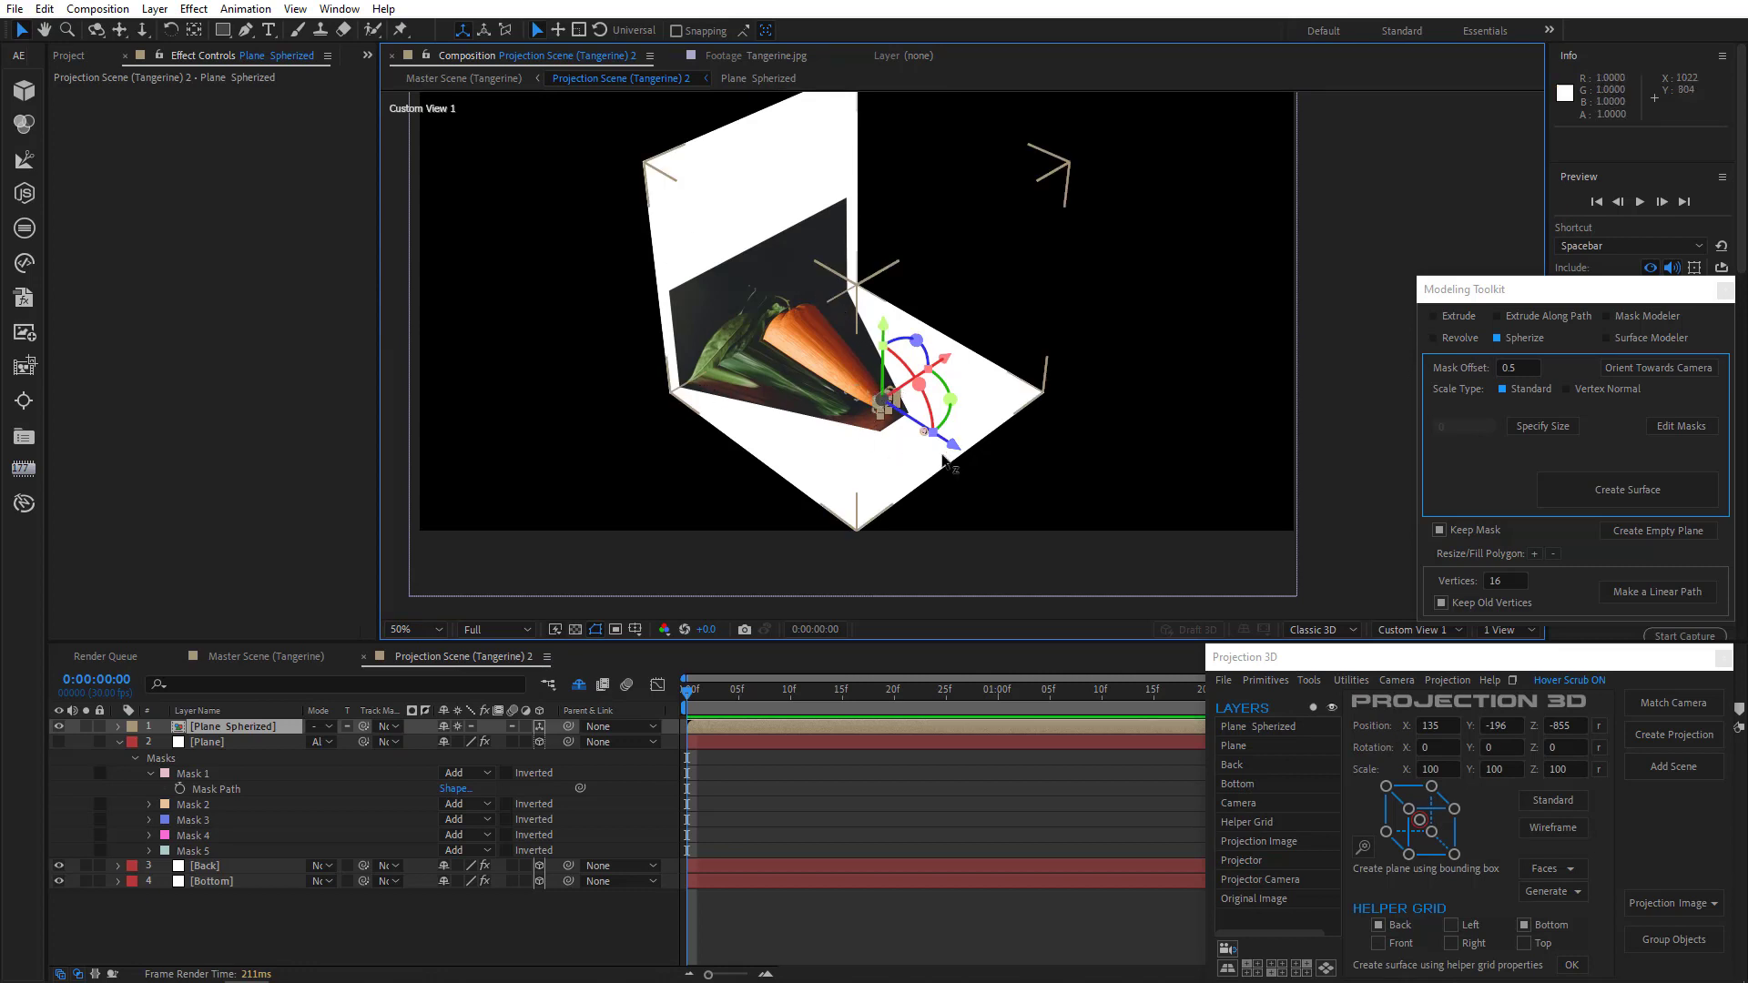
{"action": "left_click", "coordinate": [1227, 949]}
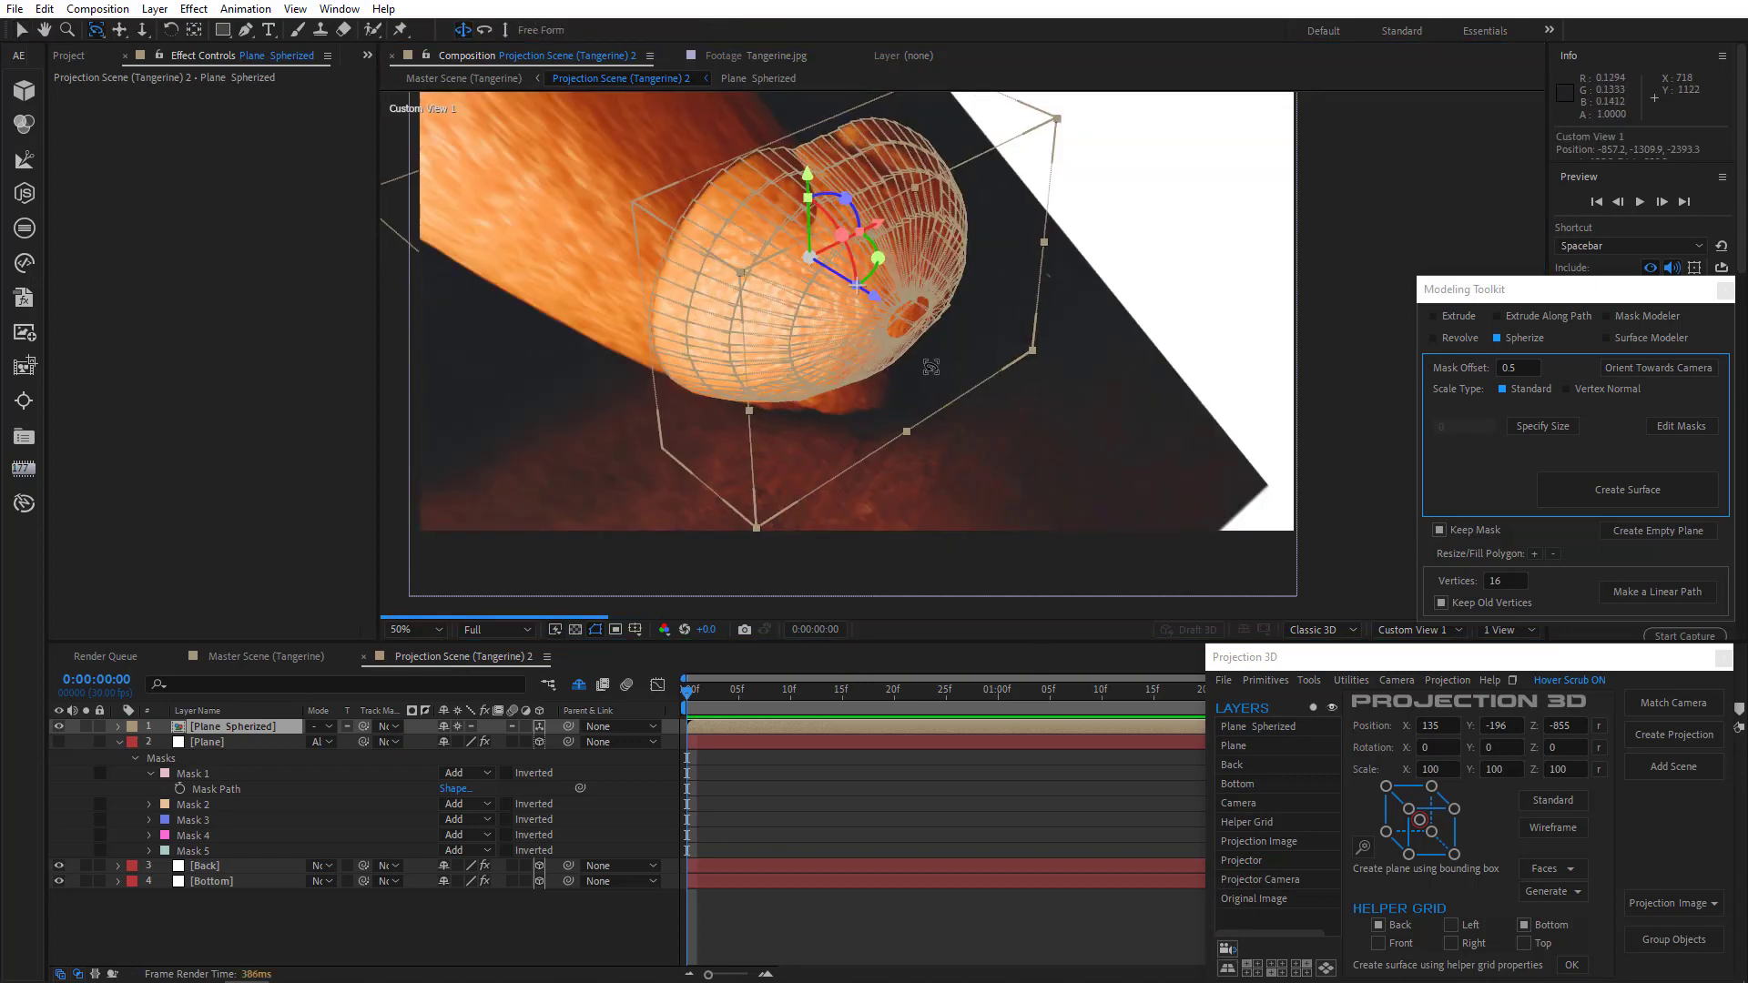
{"action": "left_click_drag", "start_coordinate": [931, 366], "coordinate": [1123, 462]}
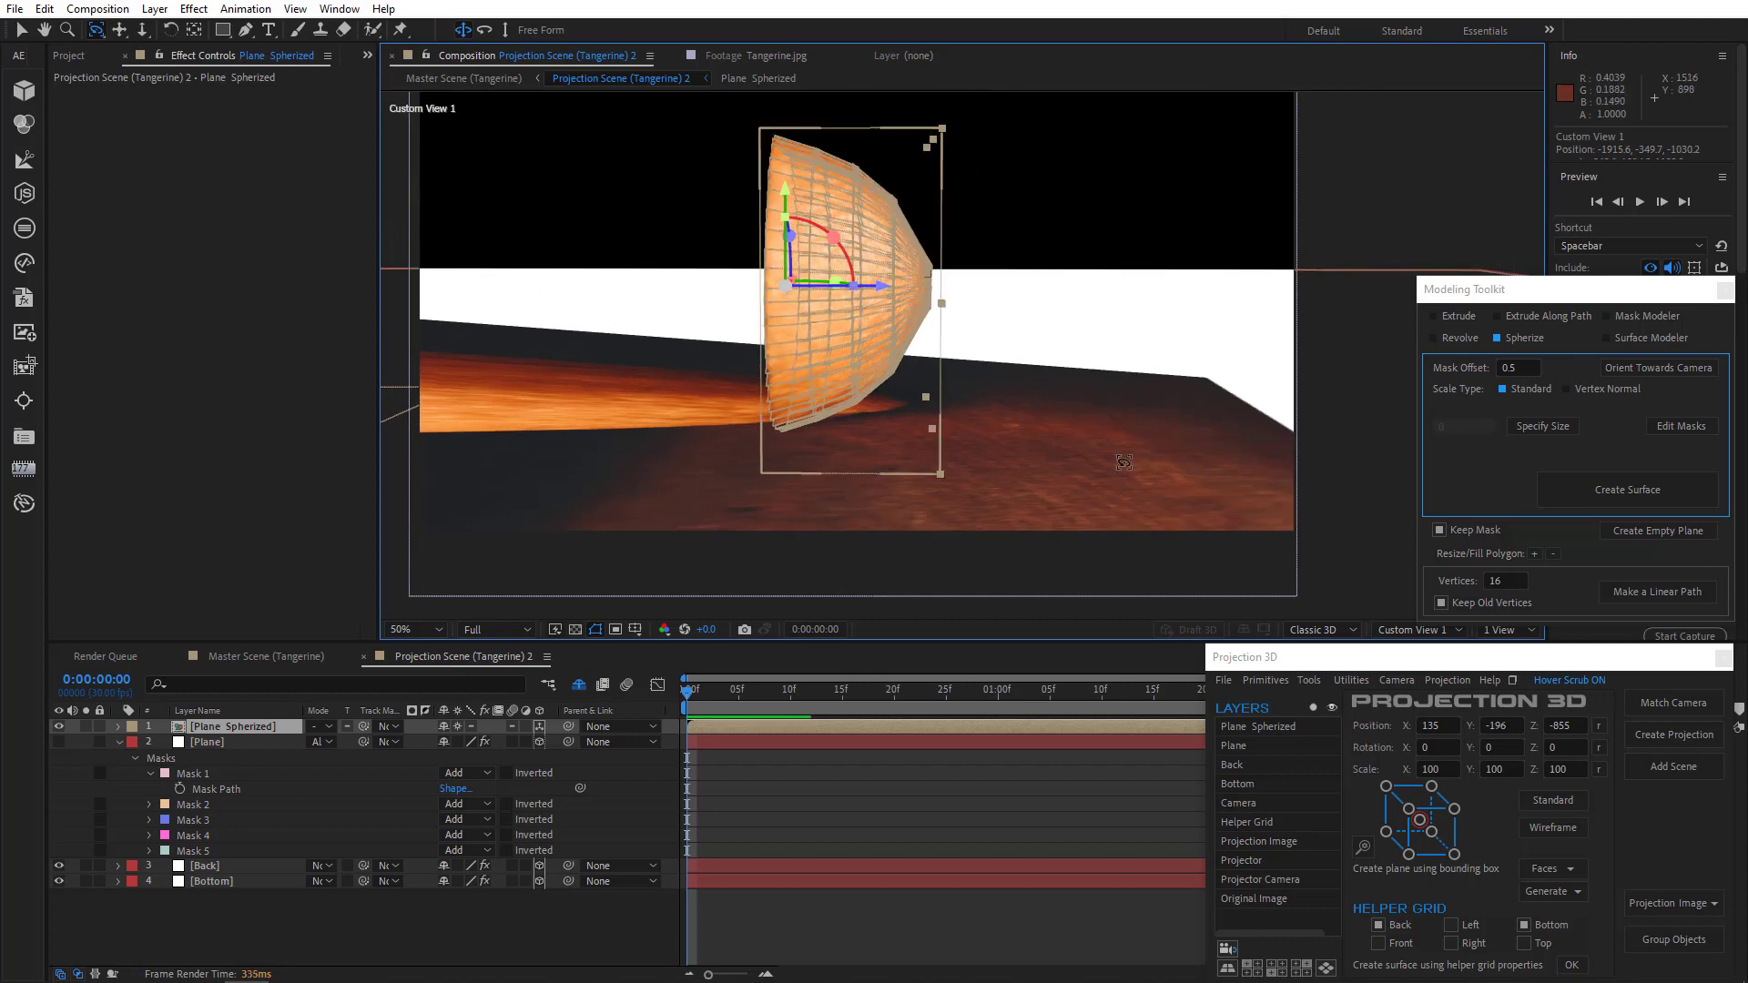
{"action": "left_click", "coordinate": [1391, 630]}
{"action": "left_click", "coordinate": [1412, 662]}
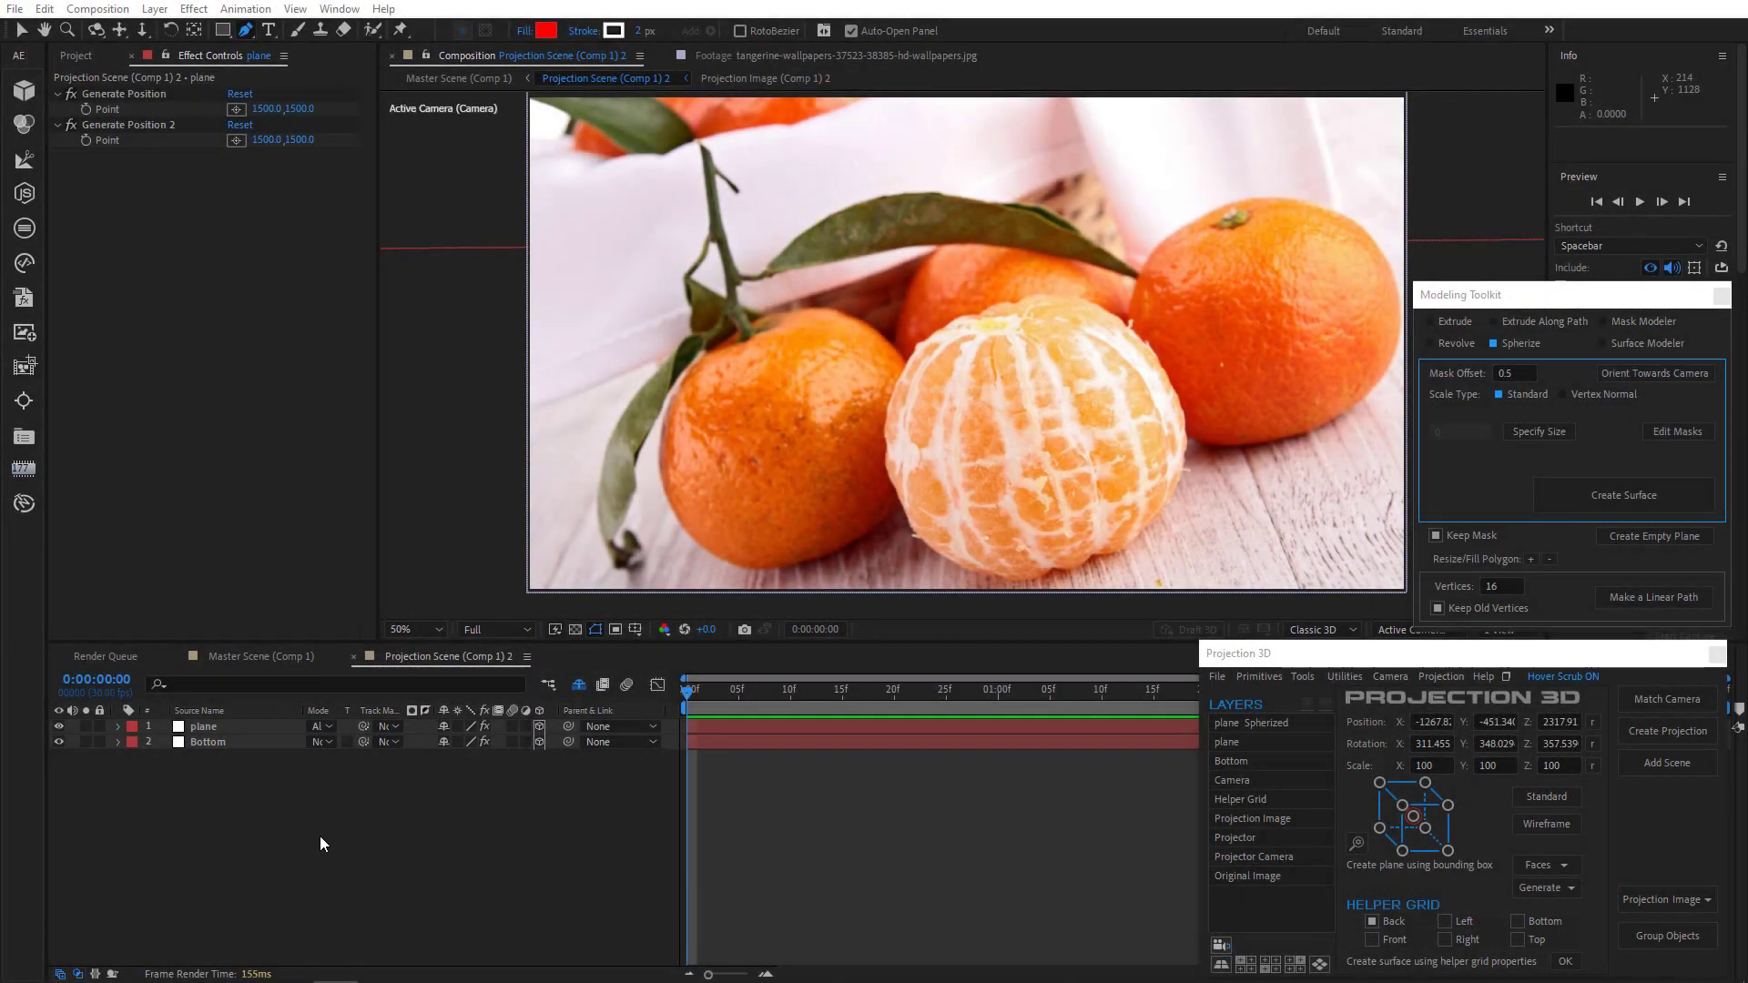
Step: Select the left tangerine's mask on the plane layer, generate edit masks, and create a spherized surface
{"action": "left_click", "coordinate": [224, 730]}
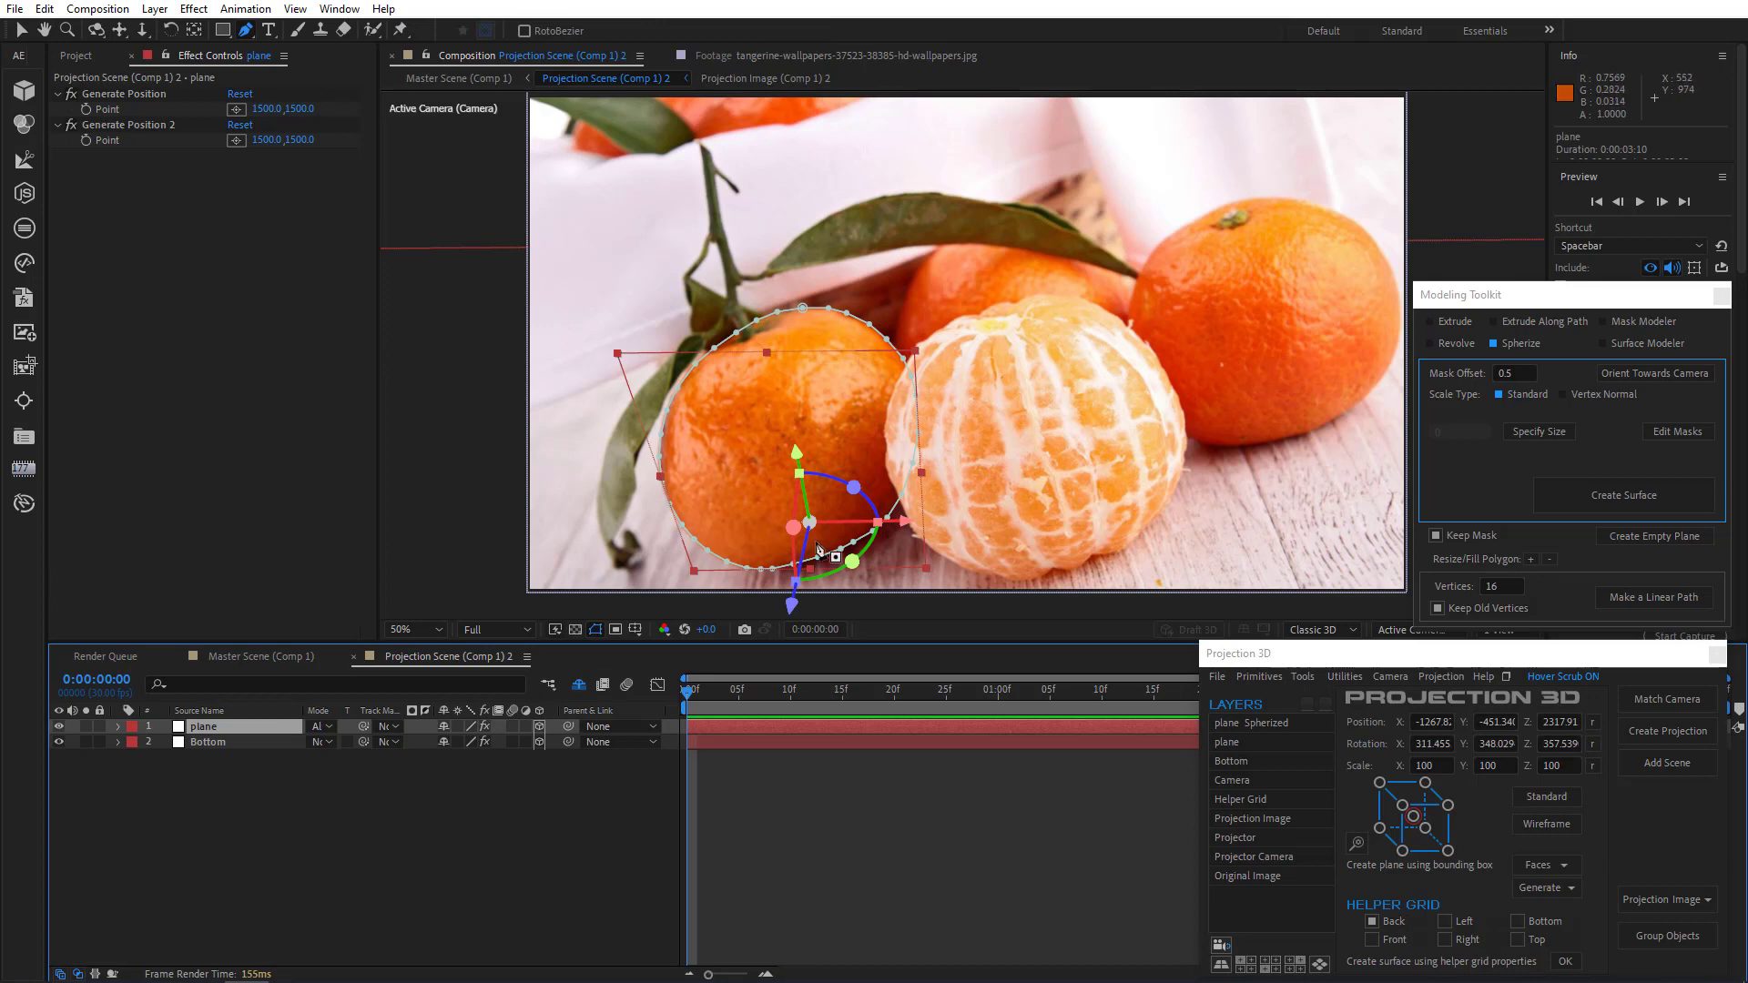
{"action": "left_click", "coordinate": [254, 732]}
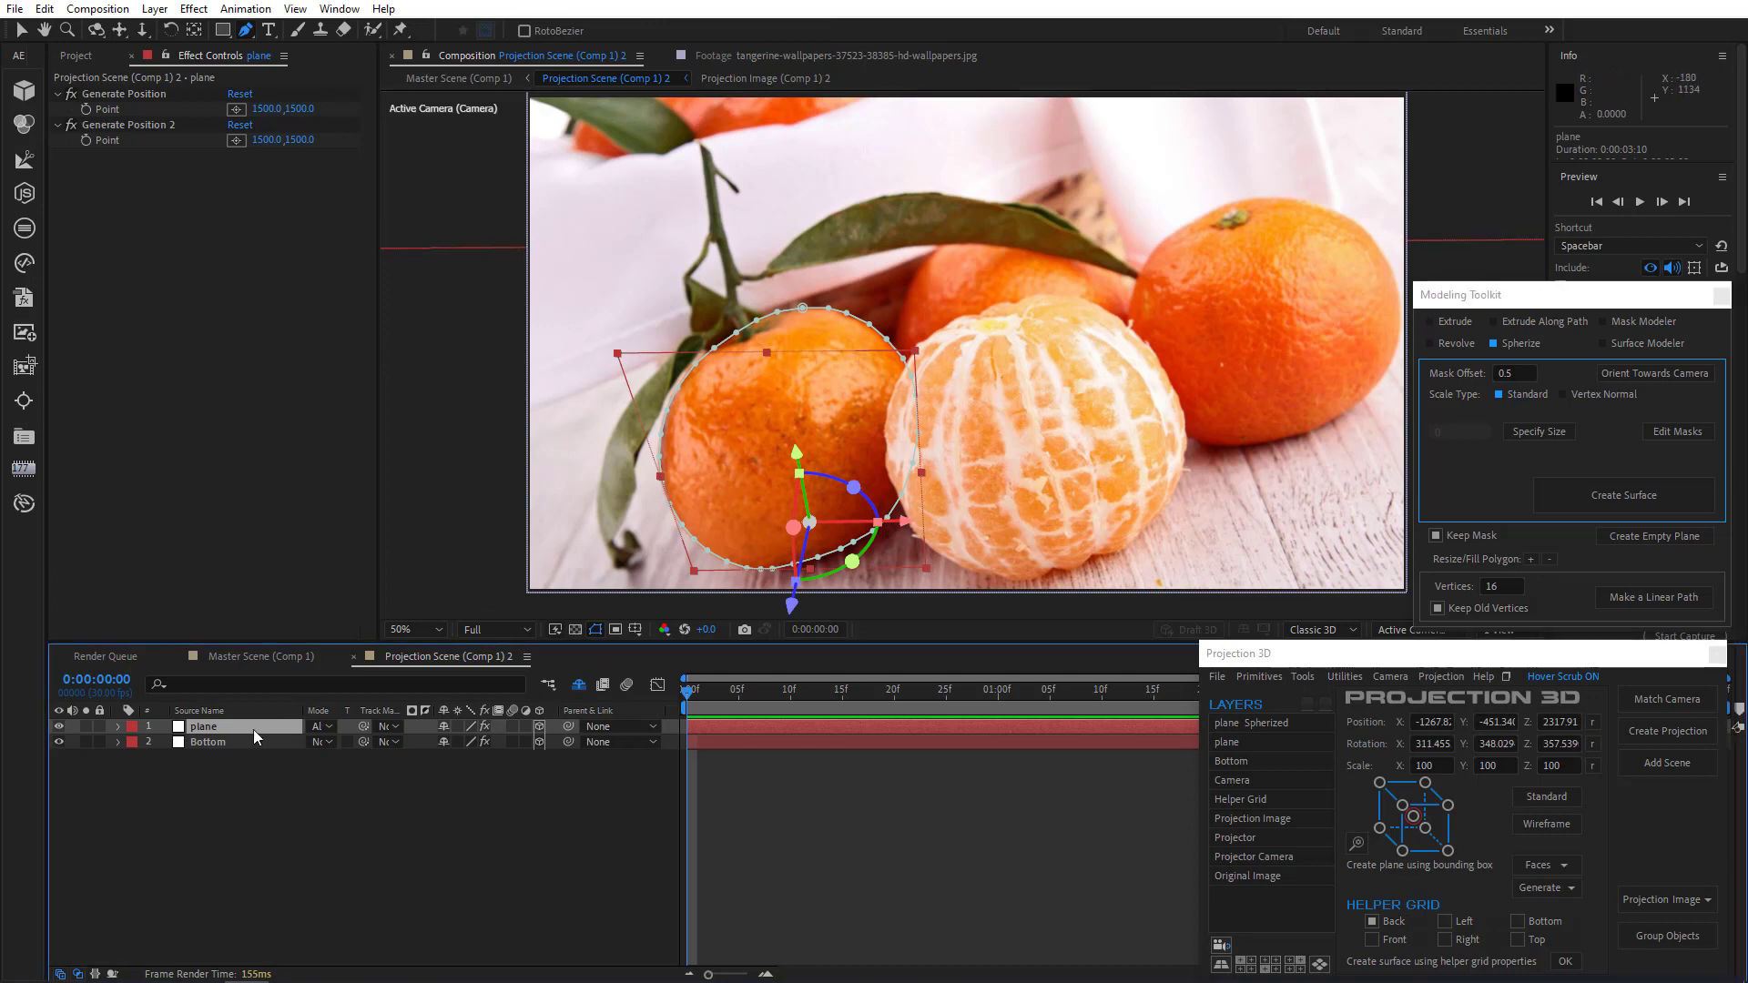
{"action": "key", "text": "m"}
{"action": "left_click", "coordinate": [247, 743]}
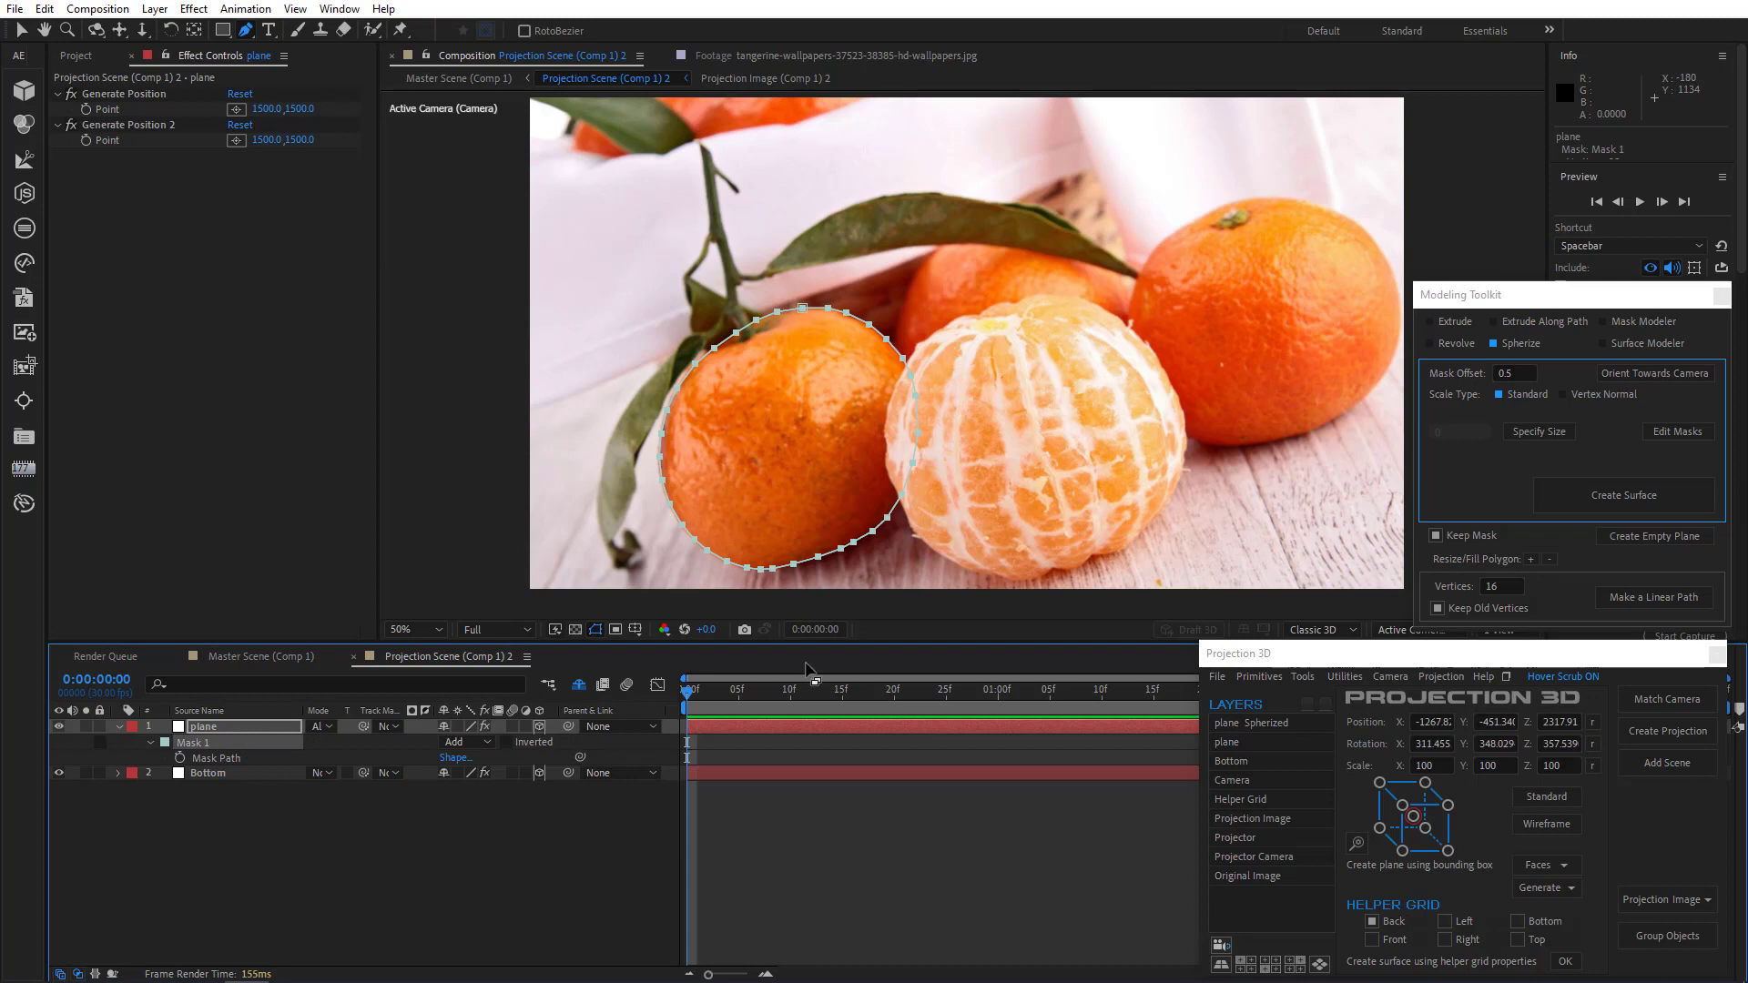
{"action": "left_click", "coordinate": [1679, 430]}
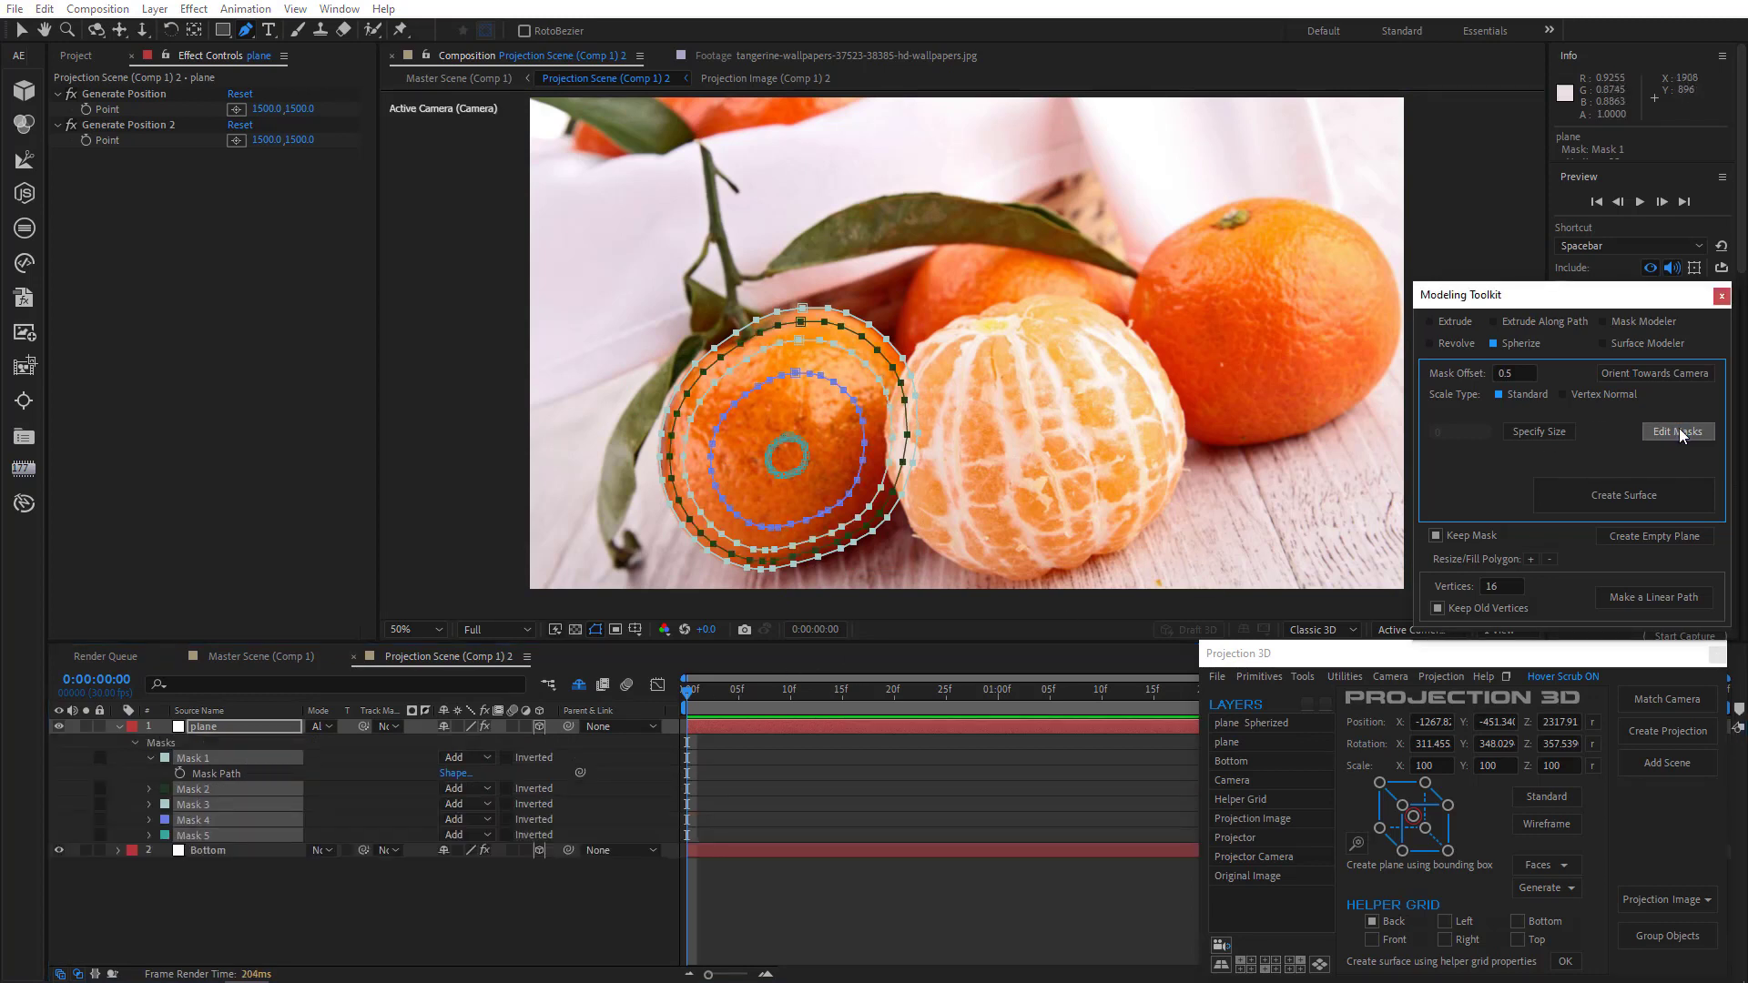
{"action": "left_click", "coordinate": [1643, 495]}
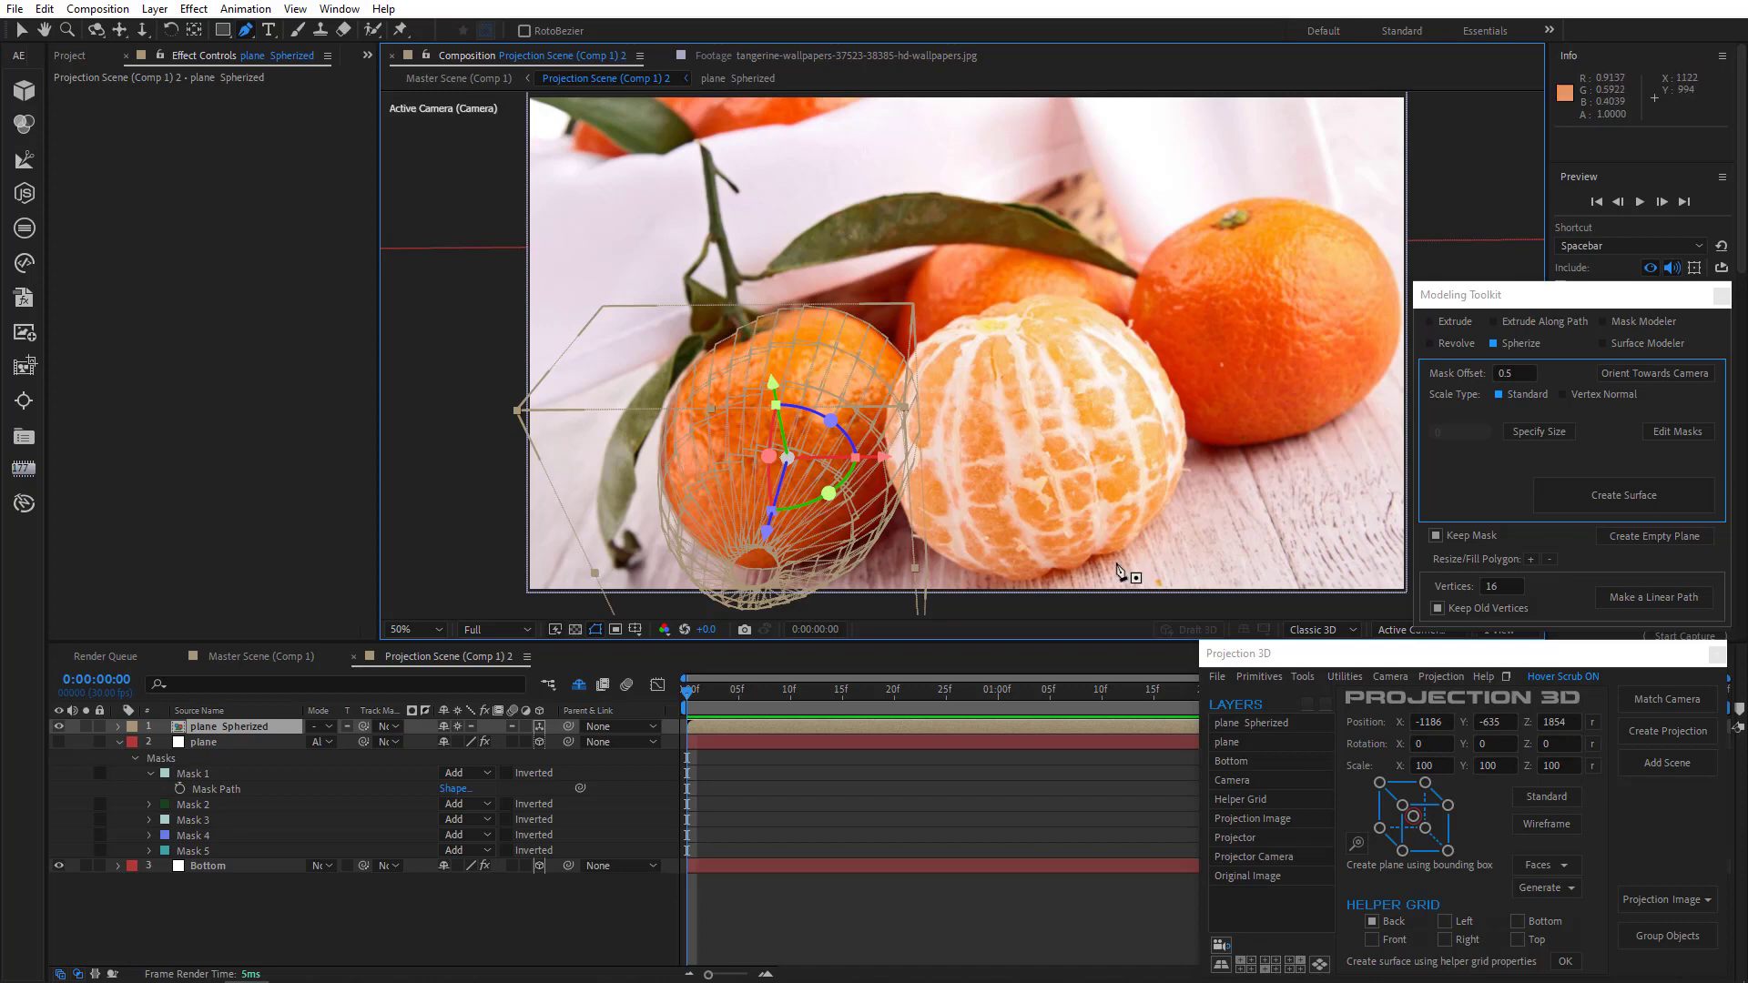
Step: View the spherized tangerine from Custom View 1 and zoom in, then return to the active camera
{"action": "left_click", "coordinate": [1394, 636]}
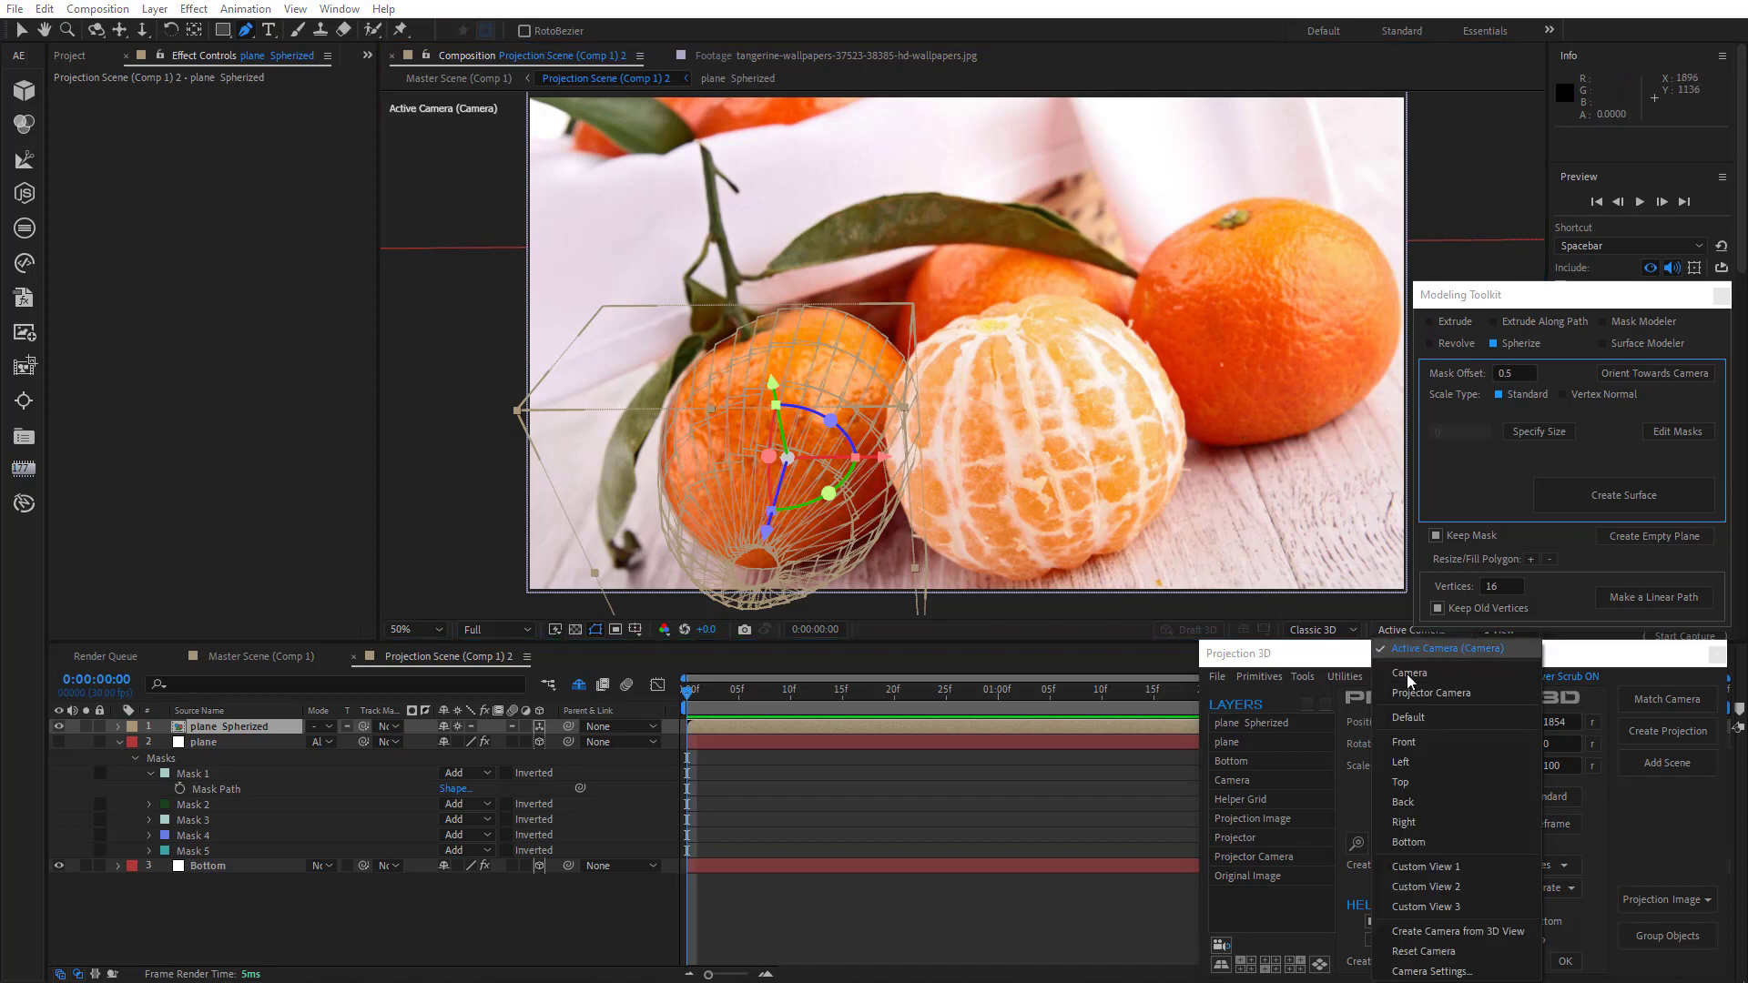
{"action": "left_click", "coordinate": [1460, 861]}
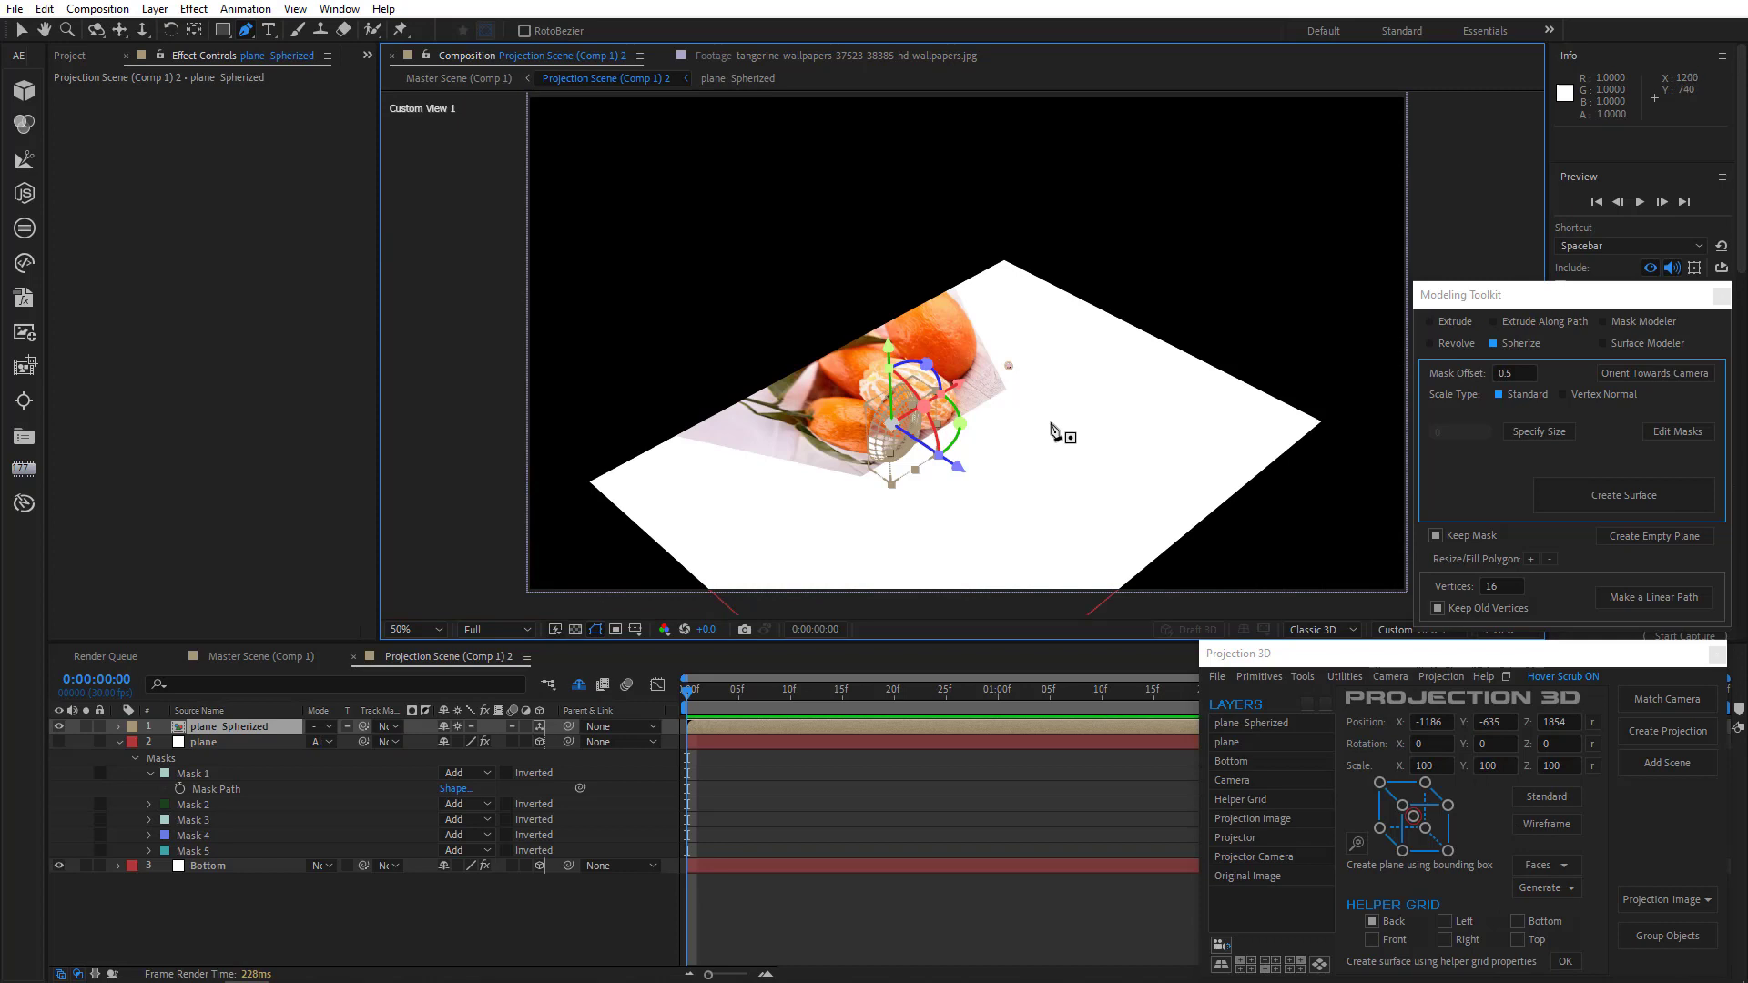
{"action": "key", "text": "period"}
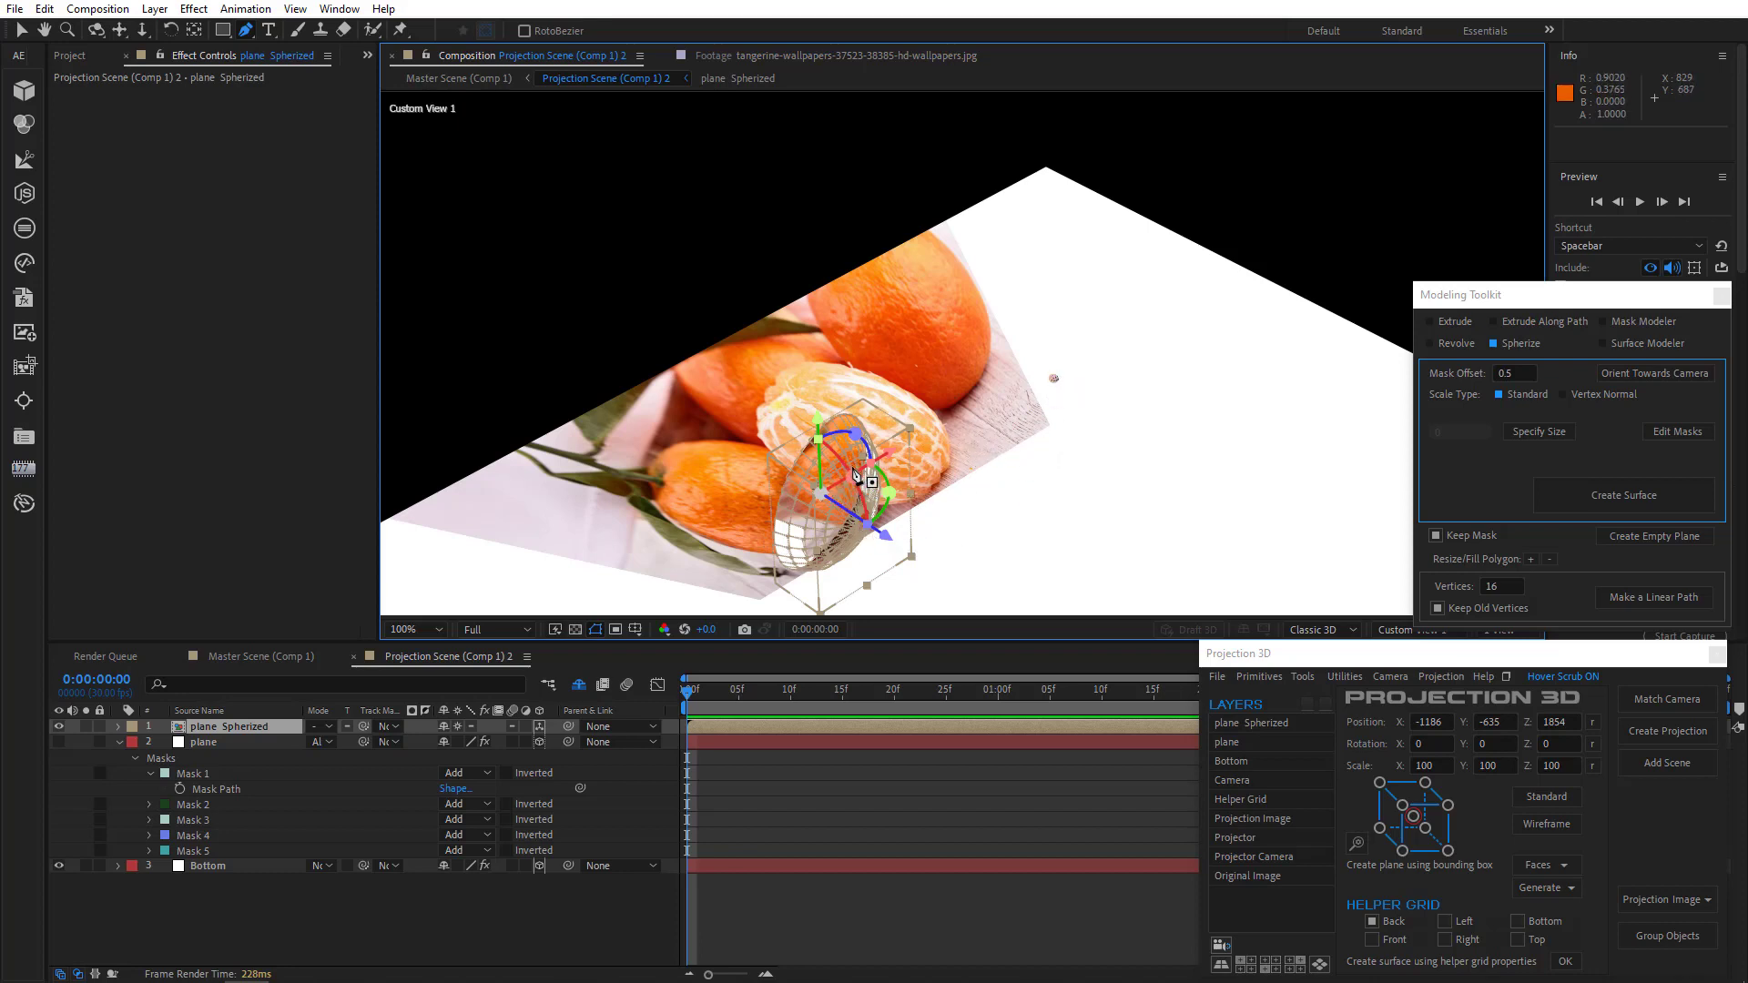
{"action": "left_click", "coordinate": [1409, 636]}
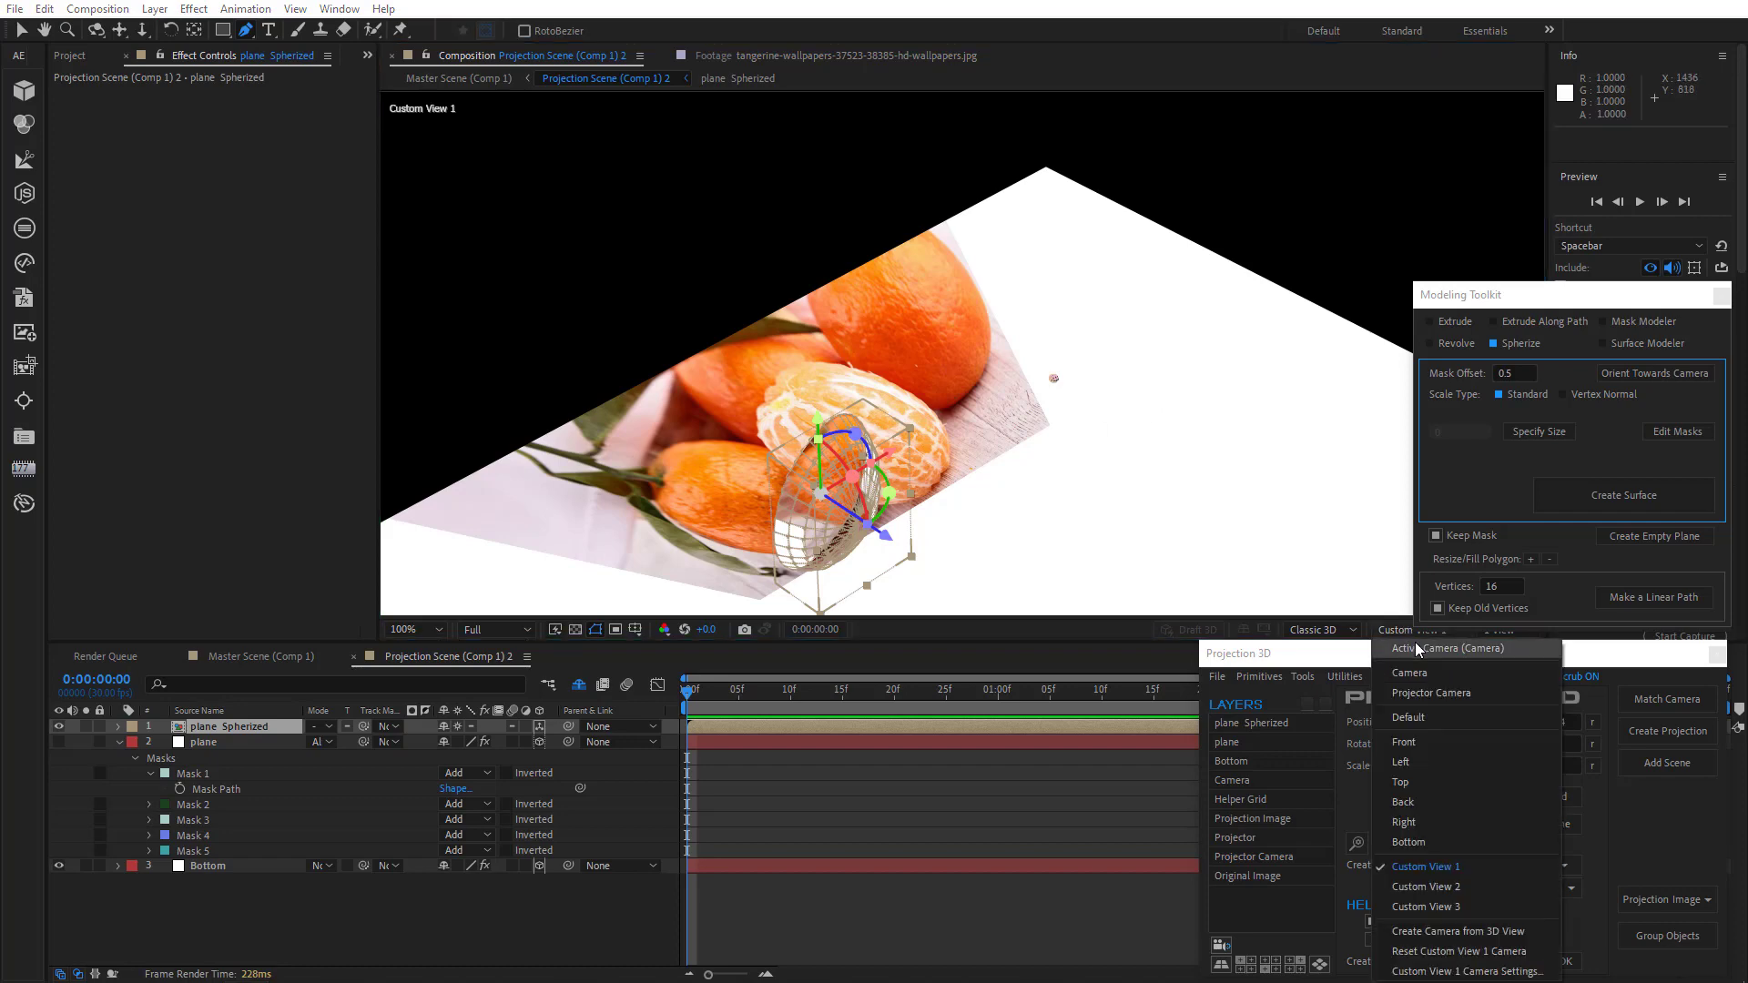
{"action": "left_click", "coordinate": [1417, 648]}
{"action": "scroll", "coordinate": [1109, 401], "scroll_direction": "down", "scroll_amount": 2}
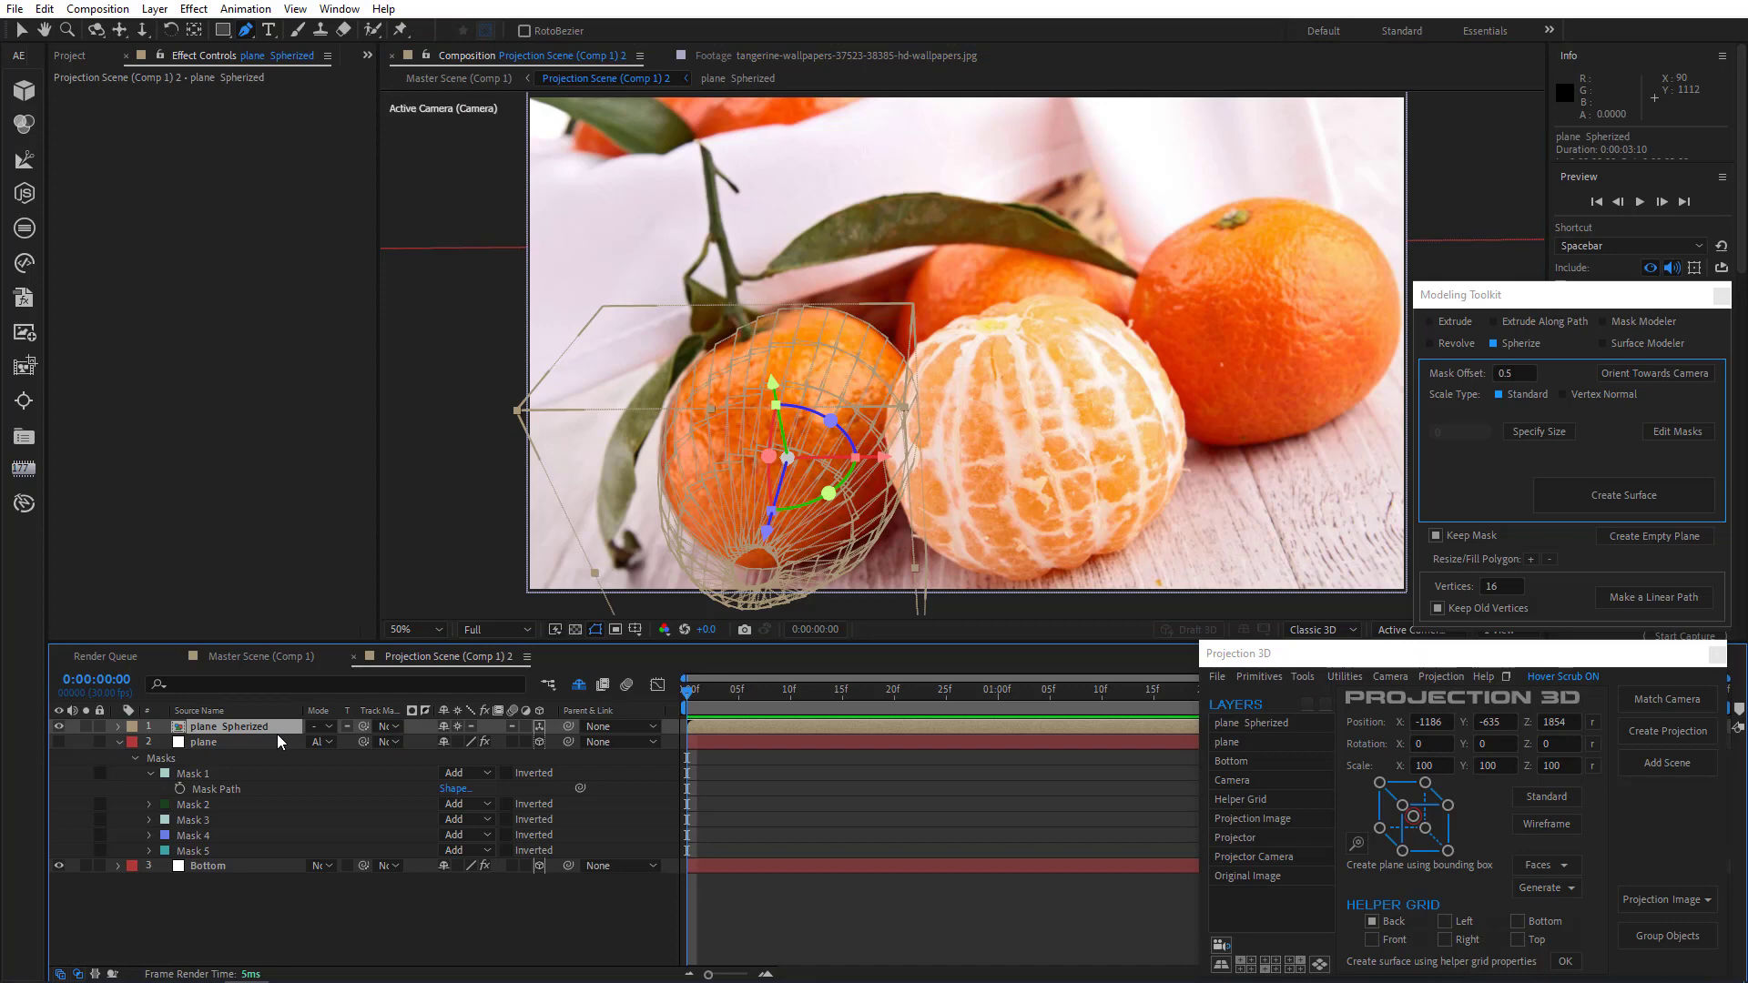
Step: Undo the spherized surface and the generated edit masks
{"action": "key", "text": "ctrl+z"}
{"action": "key", "text": "ctrl+z"}
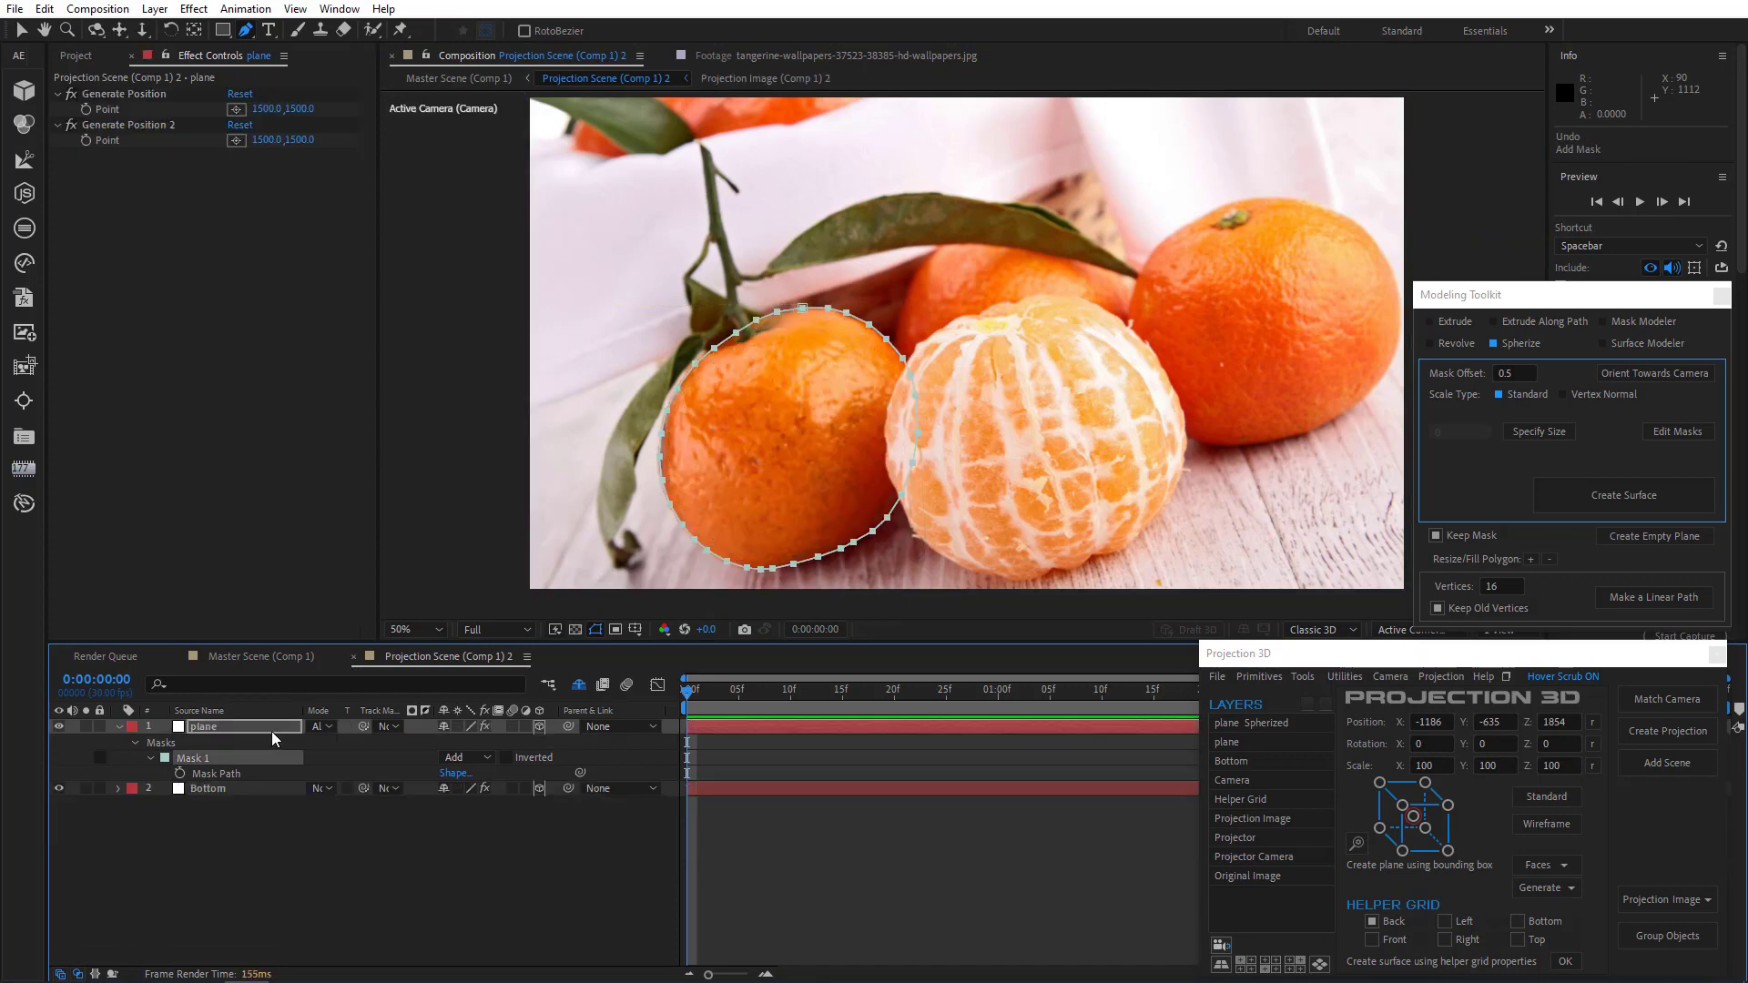
Step: Orient the plane layer towards the camera and delete its existing mask
{"action": "left_click", "coordinate": [249, 725]}
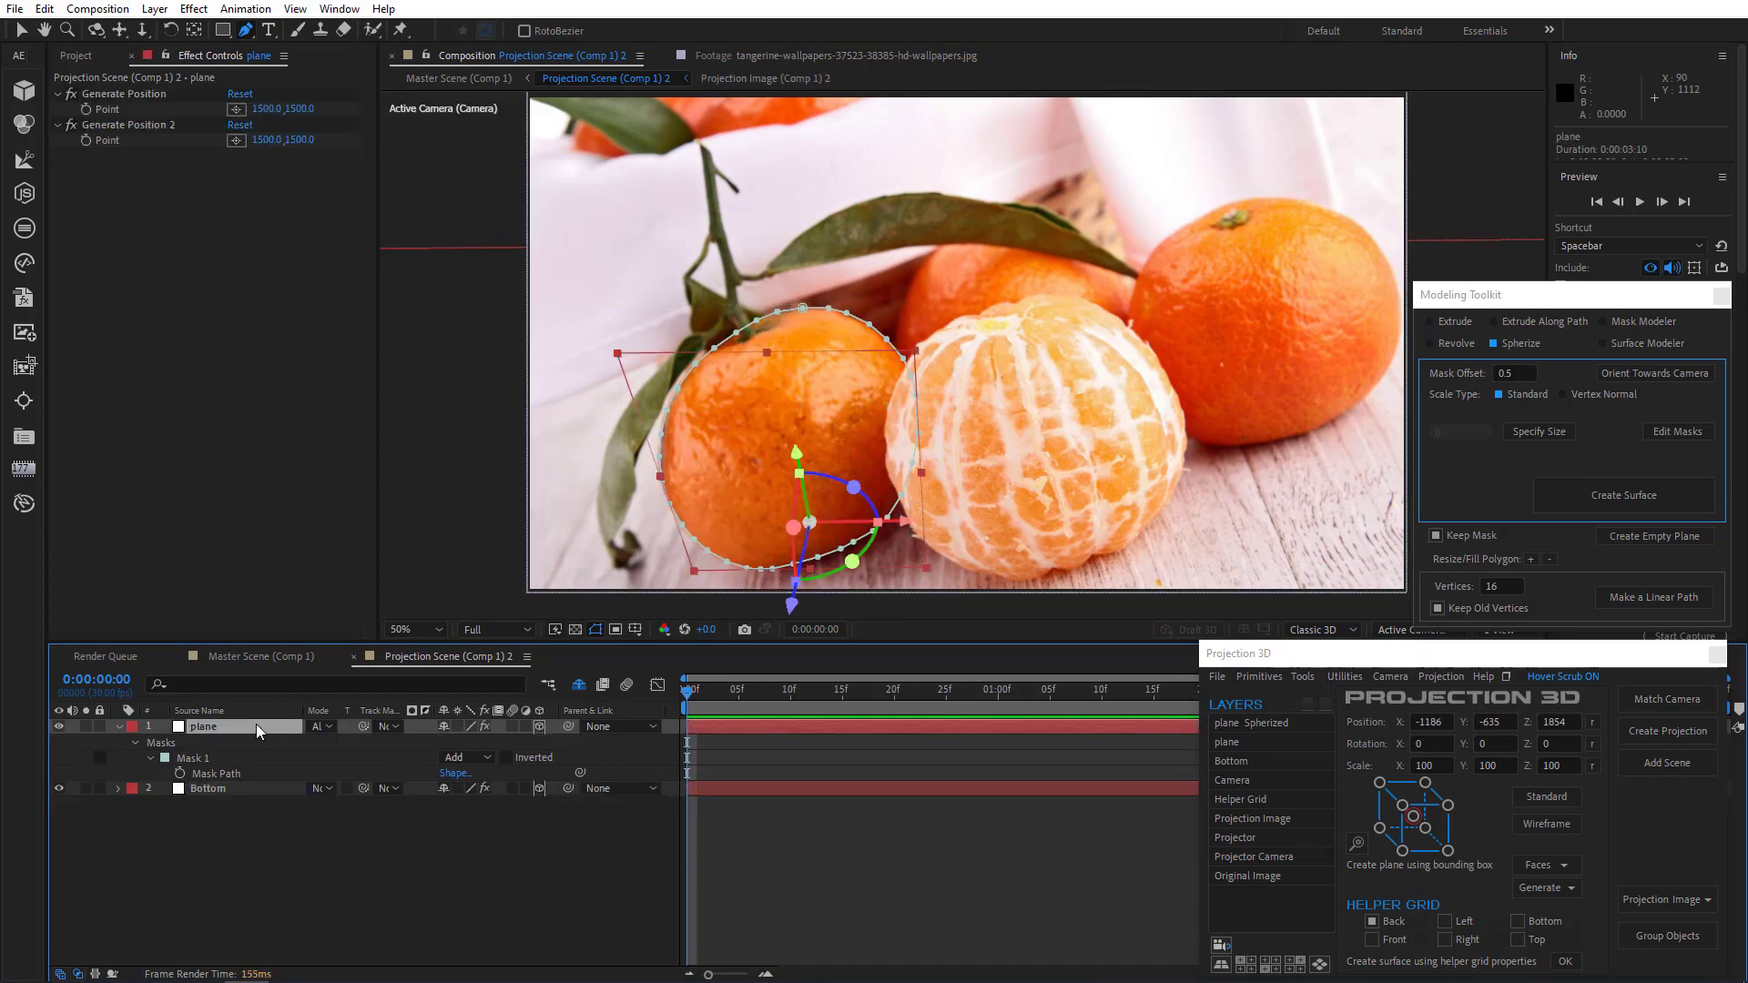
{"action": "left_click", "coordinate": [1630, 374]}
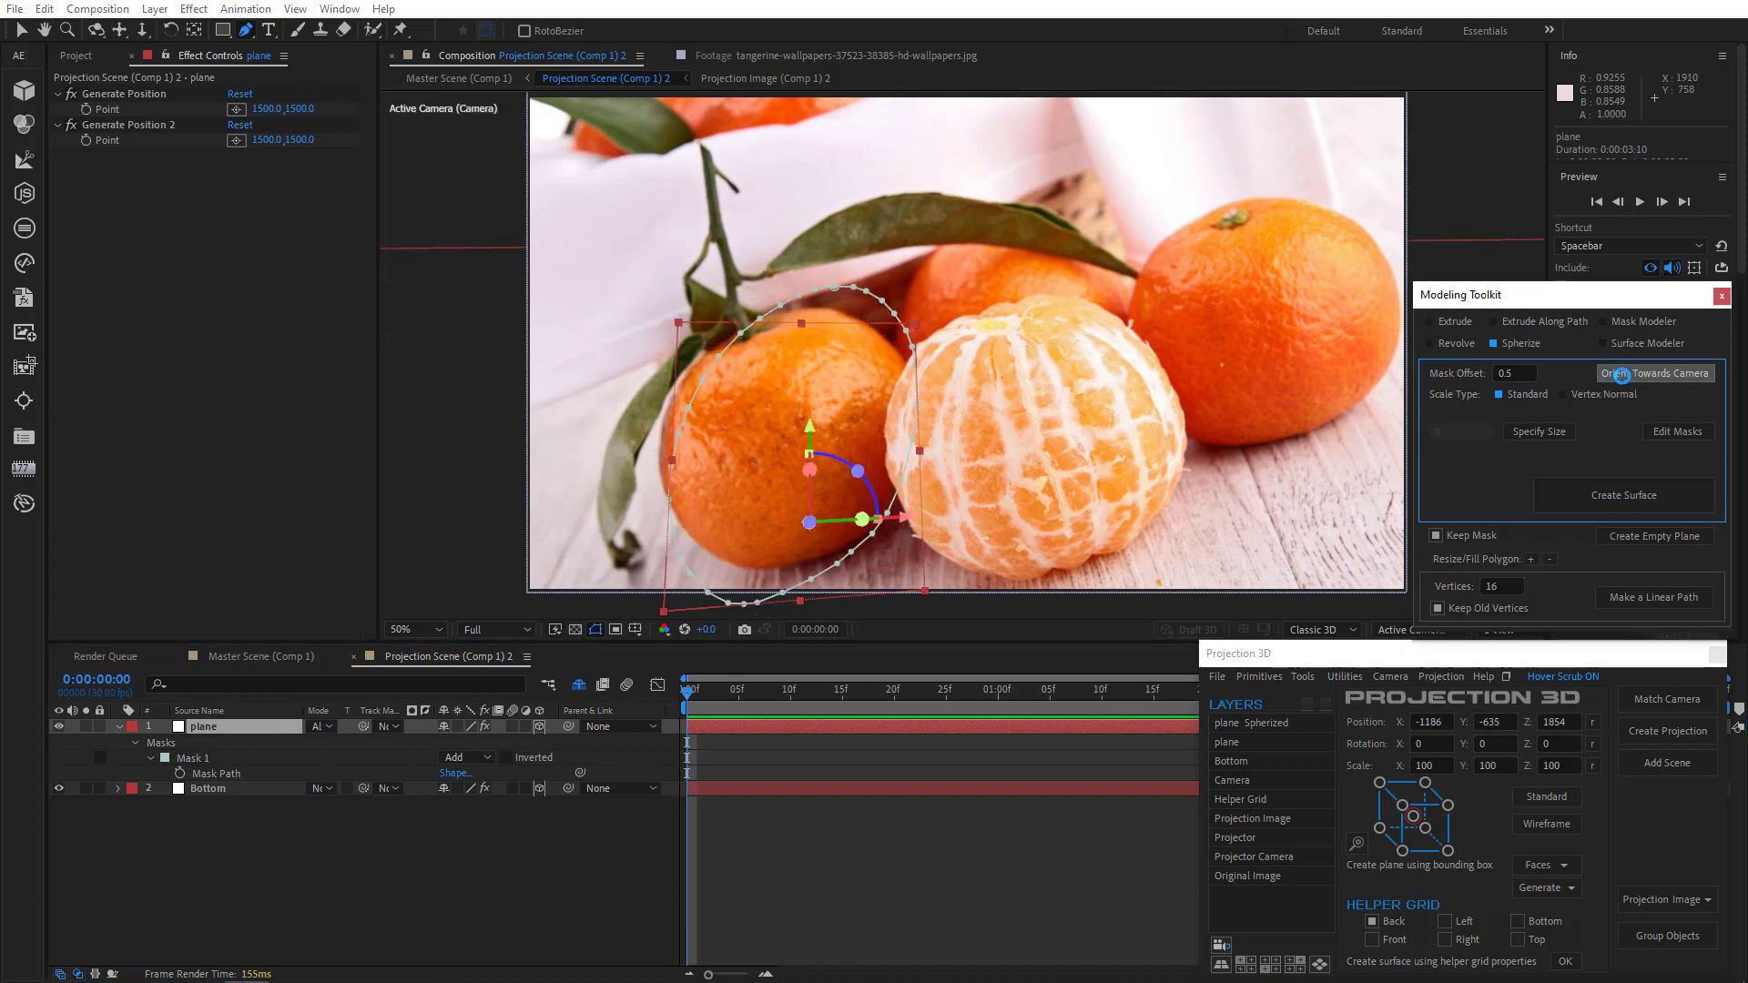
{"action": "left_click", "coordinate": [216, 756]}
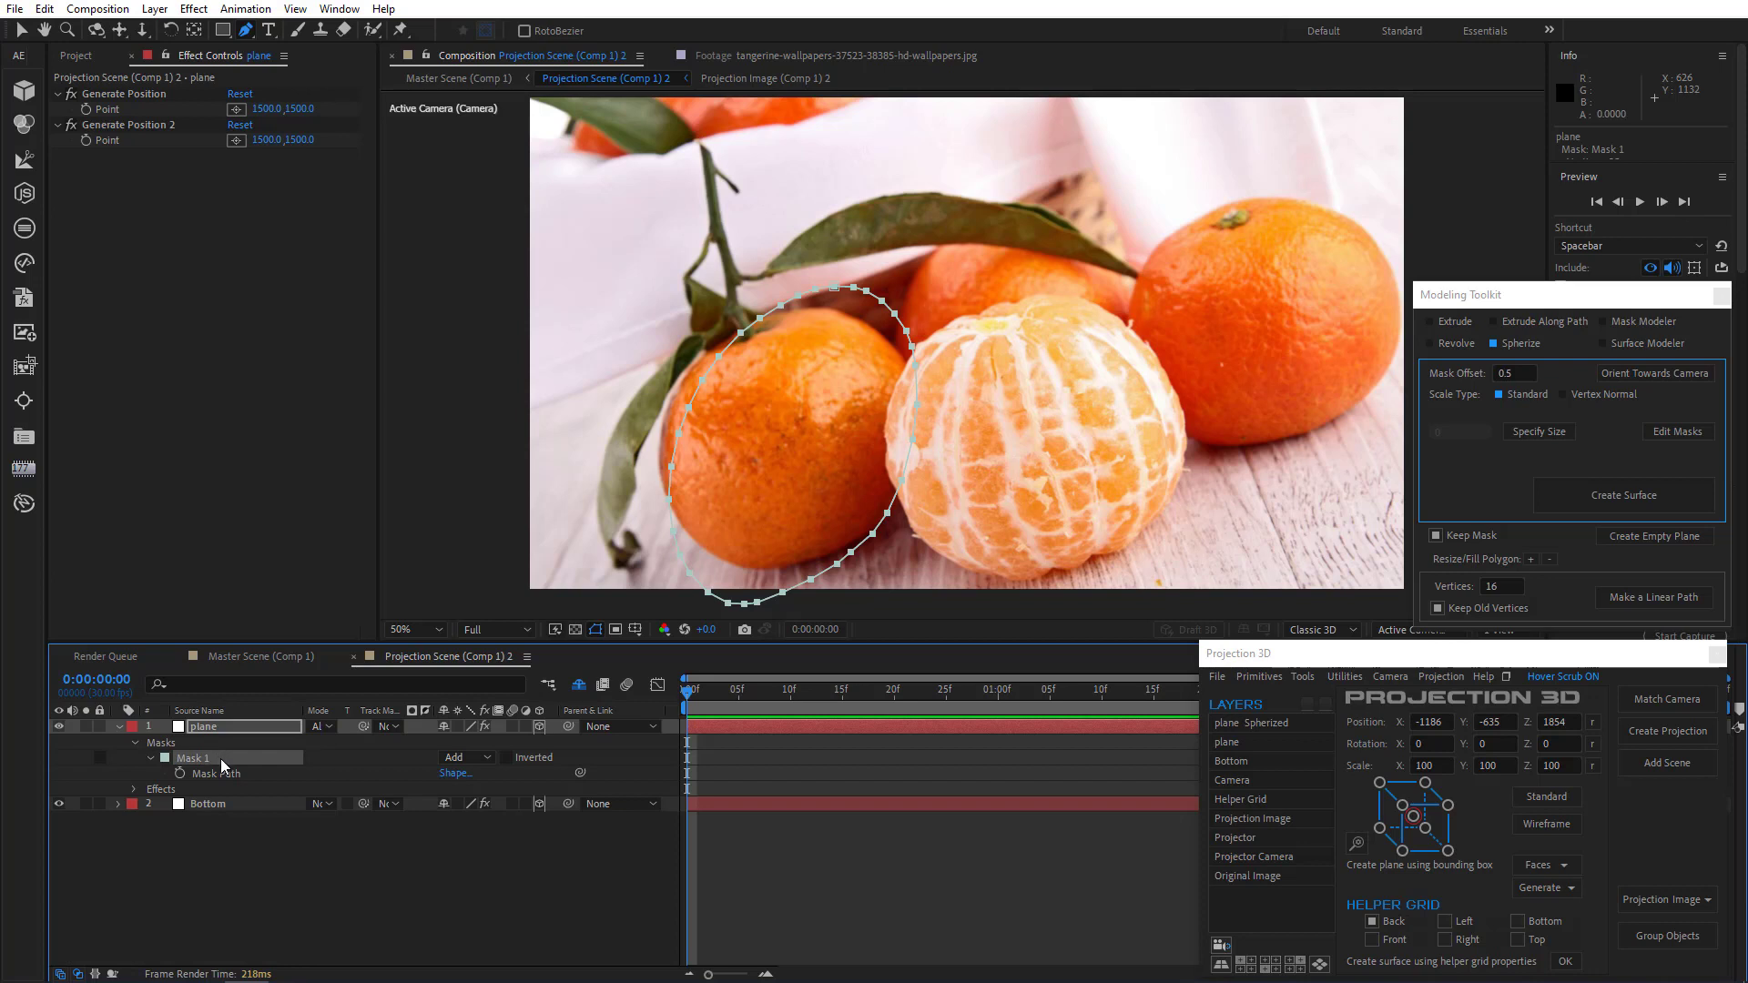
{"action": "key", "text": "Delete"}
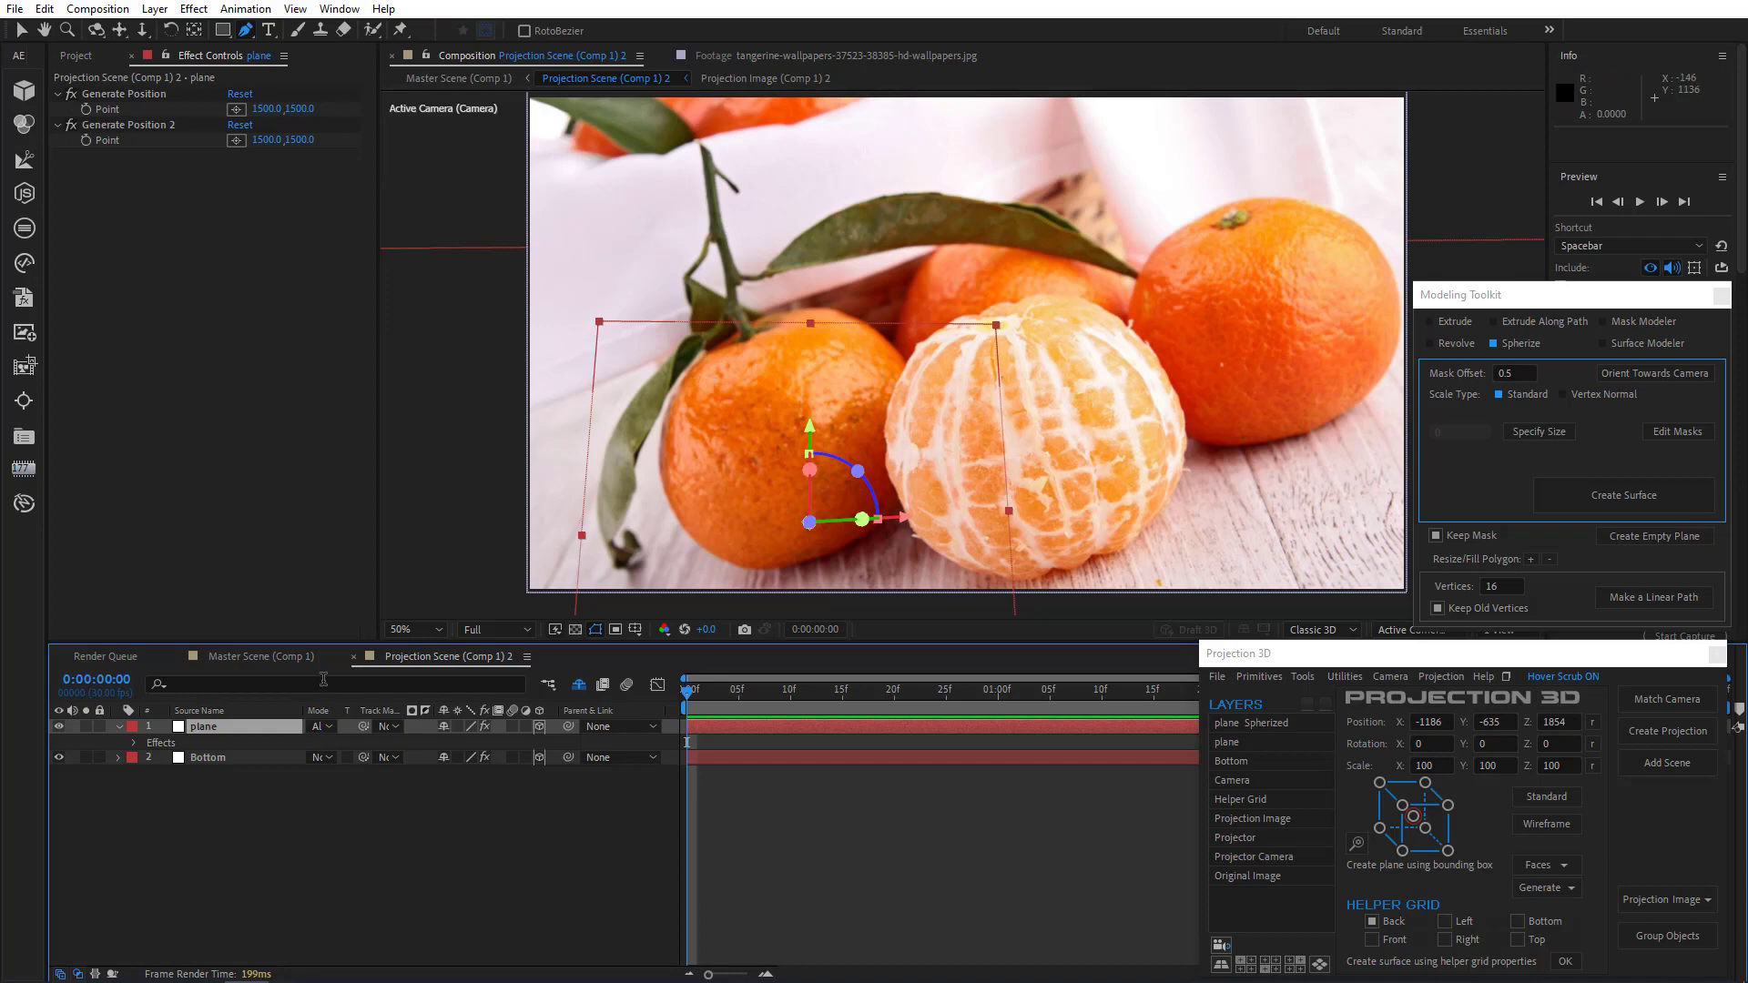
Step: Trace a new mask around the left tangerine's outline with the Pen tool
{"action": "left_click", "coordinate": [673, 392]}
{"action": "scroll", "coordinate": [694, 367], "scroll_direction": "up", "scroll_amount": 2}
{"action": "left_click", "coordinate": [938, 376]}
{"action": "left_click", "coordinate": [991, 338]}
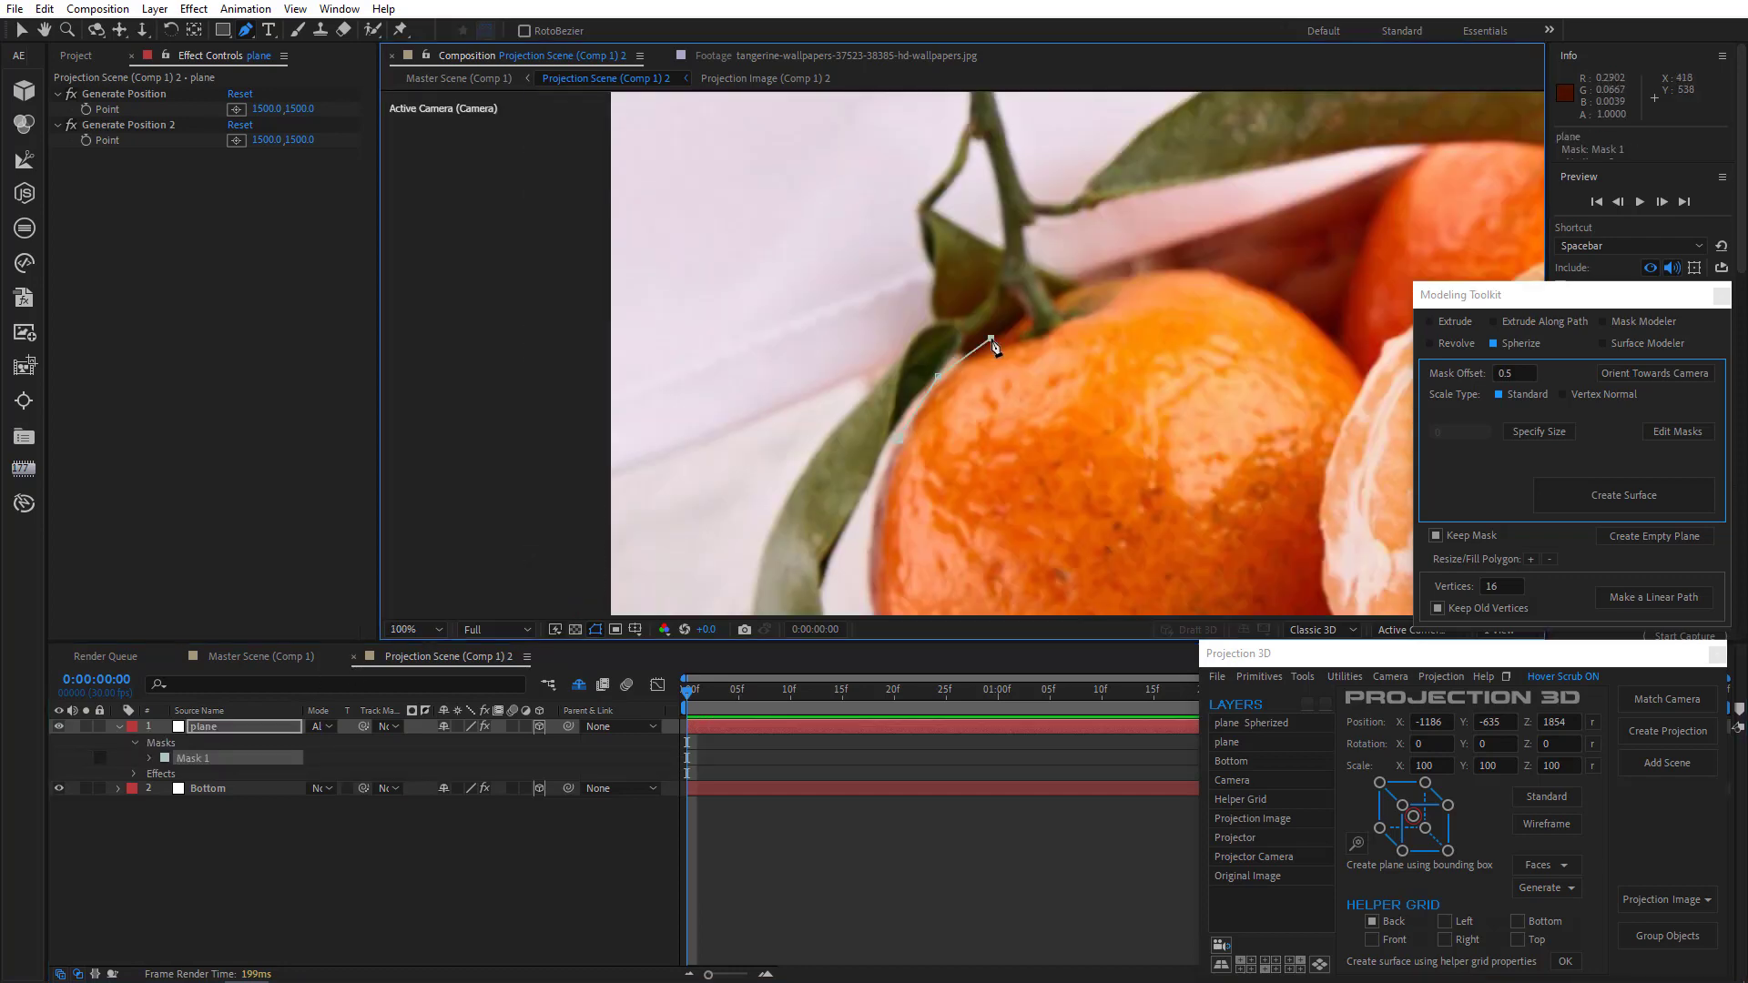
{"action": "left_click", "coordinate": [1048, 300]}
{"action": "left_click", "coordinate": [1134, 275]}
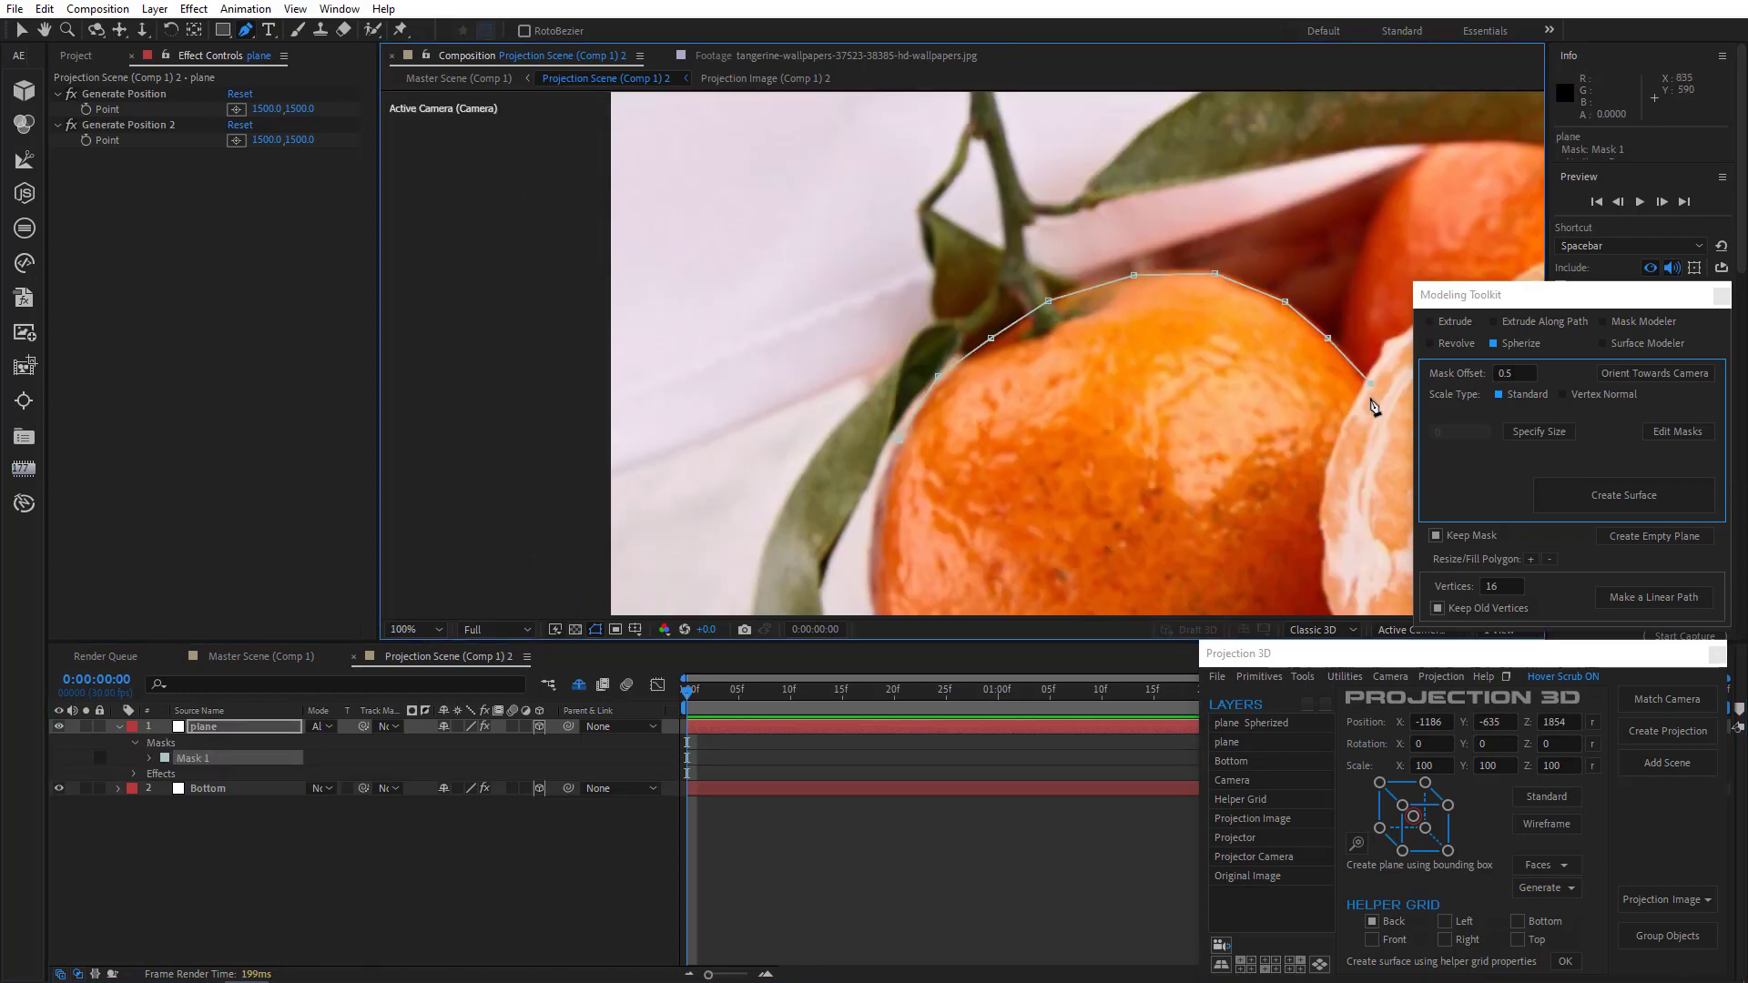
{"action": "left_click_drag", "start_coordinate": [1375, 428], "coordinate": [1230, 226]}
{"action": "left_click", "coordinate": [1235, 243]}
{"action": "left_click", "coordinate": [1234, 315]}
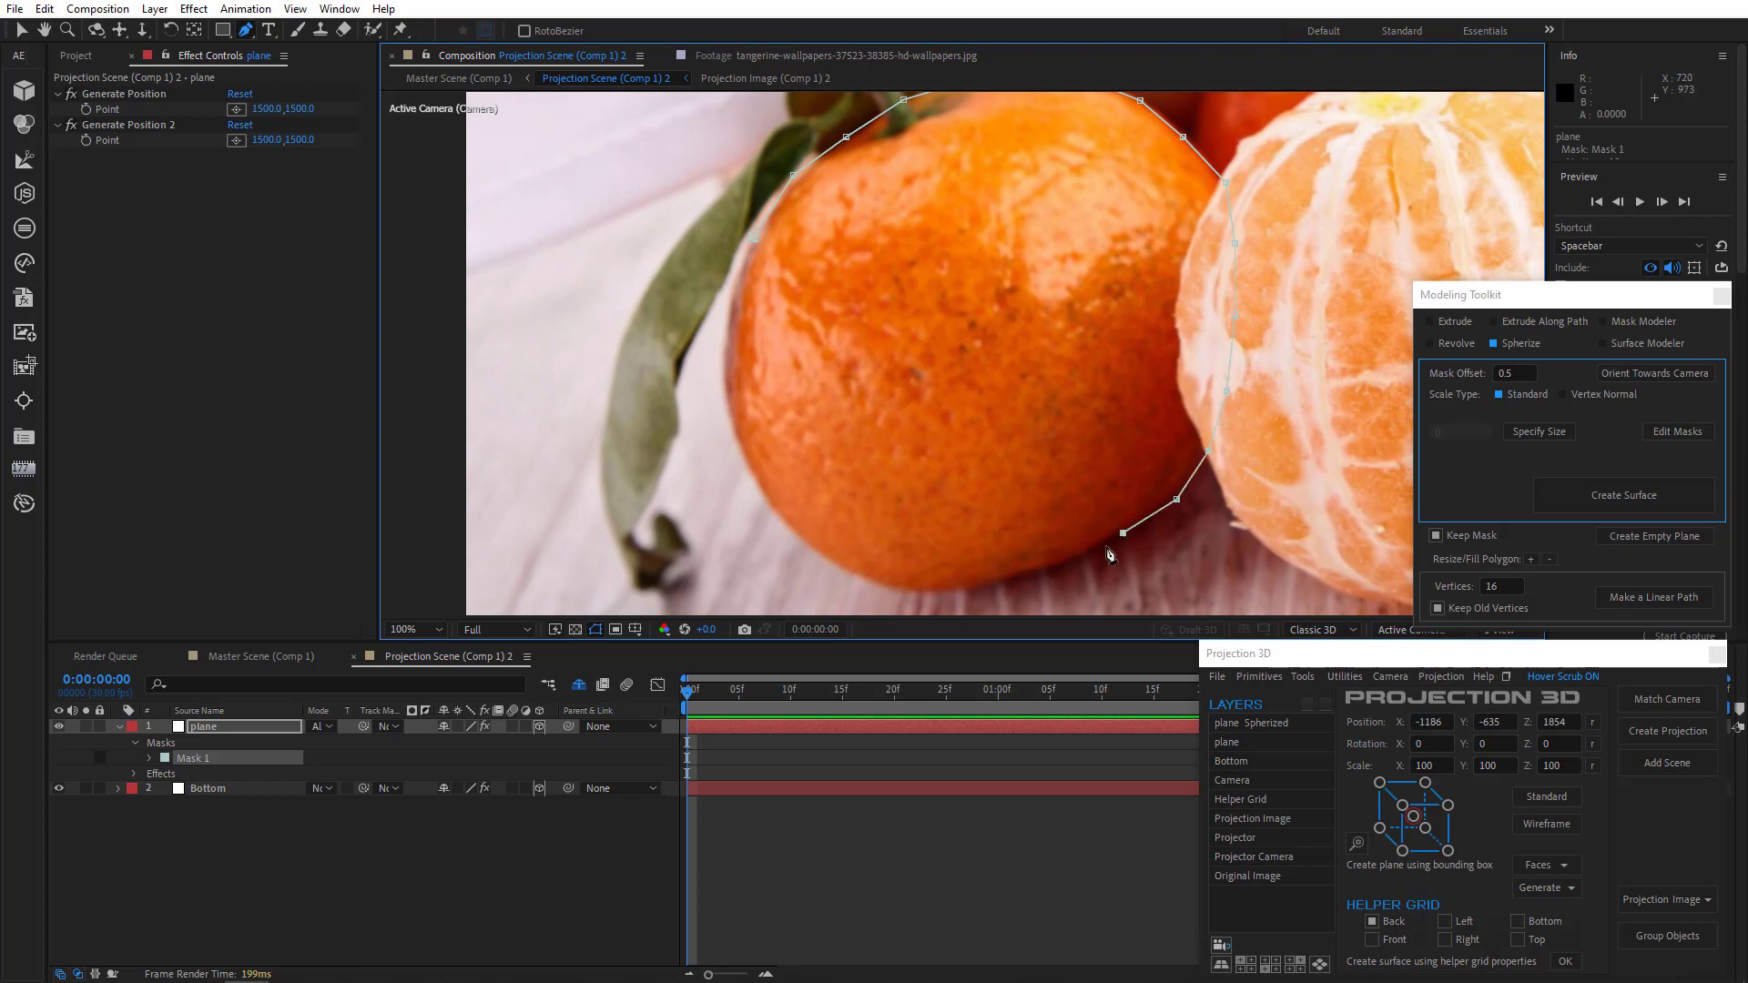
{"action": "left_click_drag", "start_coordinate": [877, 580], "coordinate": [891, 588]}
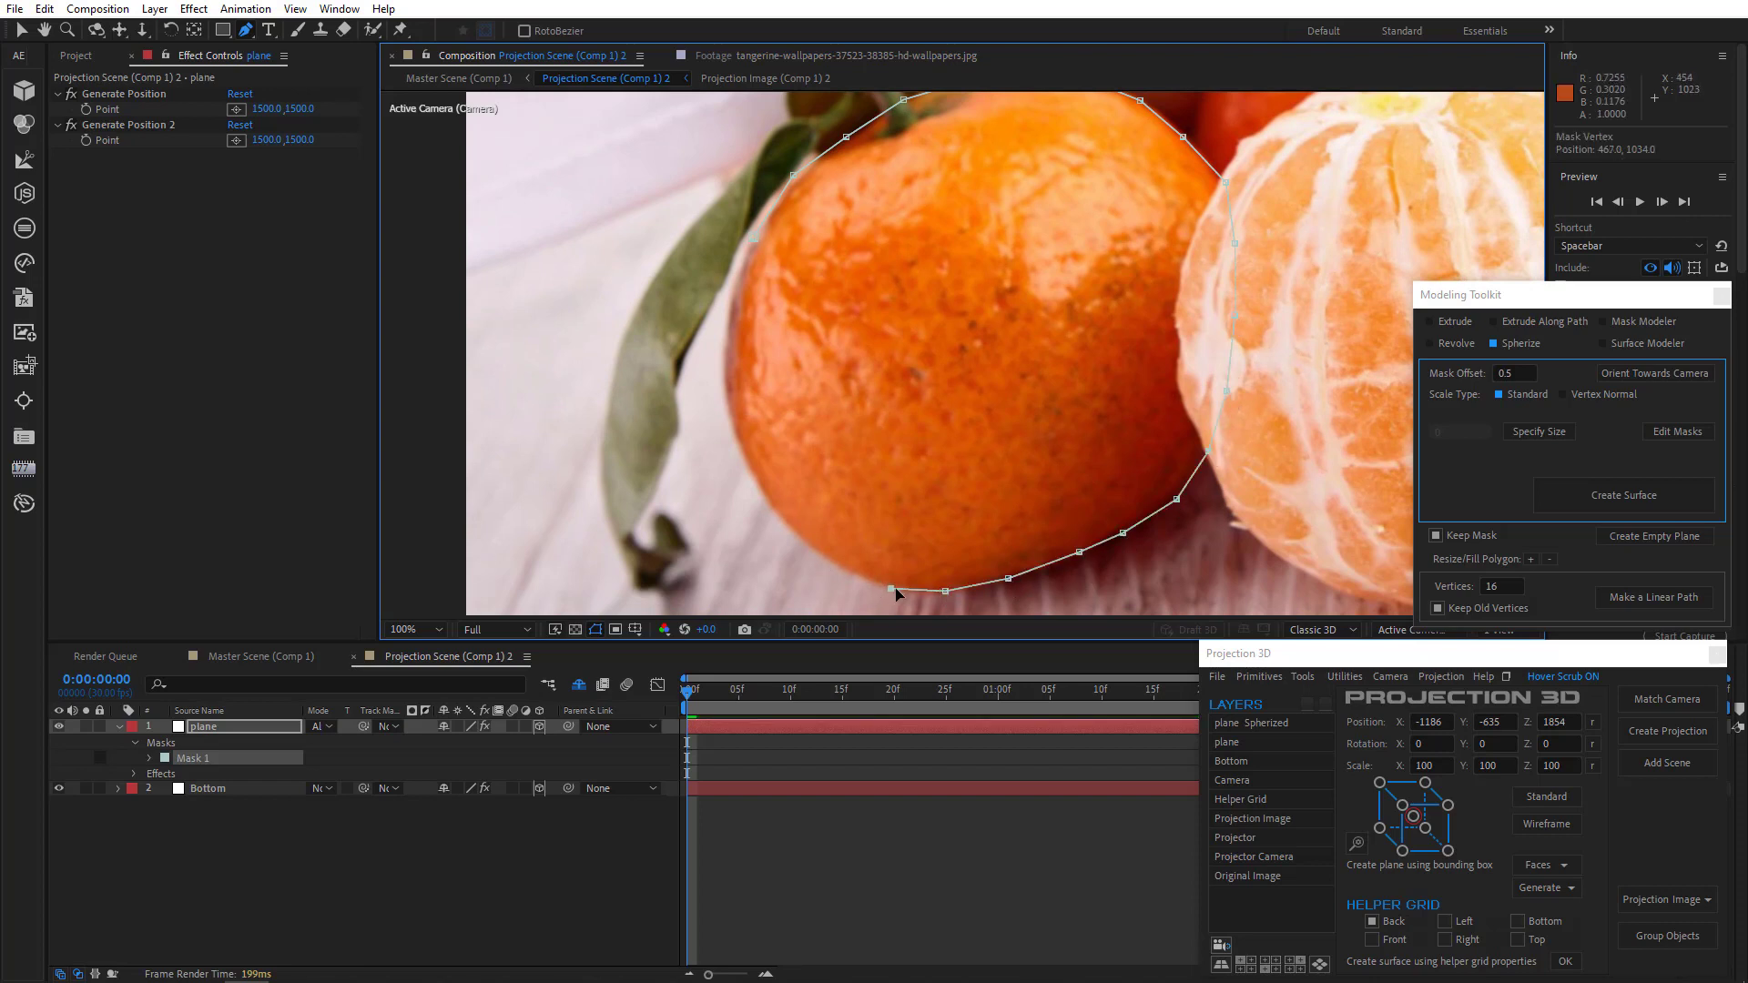
{"action": "left_click", "coordinate": [840, 565]}
{"action": "left_click", "coordinate": [782, 518]}
{"action": "left_click", "coordinate": [733, 319]}
{"action": "left_click", "coordinate": [754, 240]}
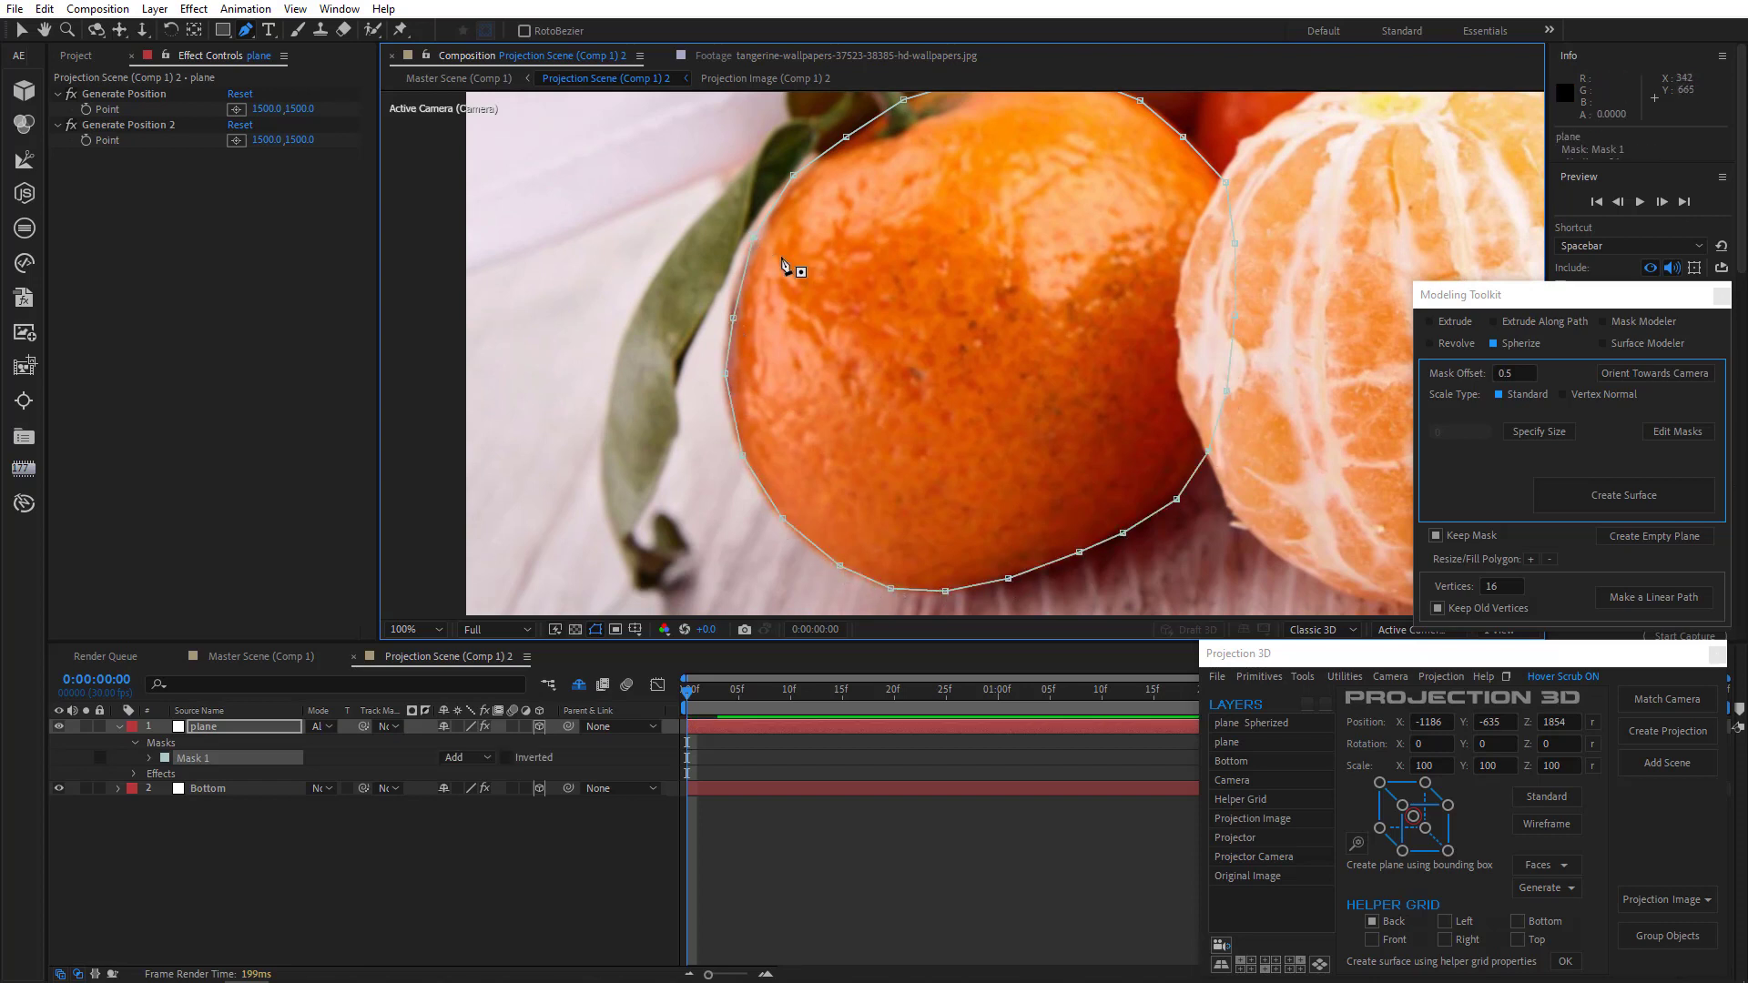
{"action": "scroll", "coordinate": [820, 281], "scroll_direction": "down", "scroll_amount": 1}
{"action": "left_click_drag", "start_coordinate": [892, 328], "coordinate": [713, 413]}
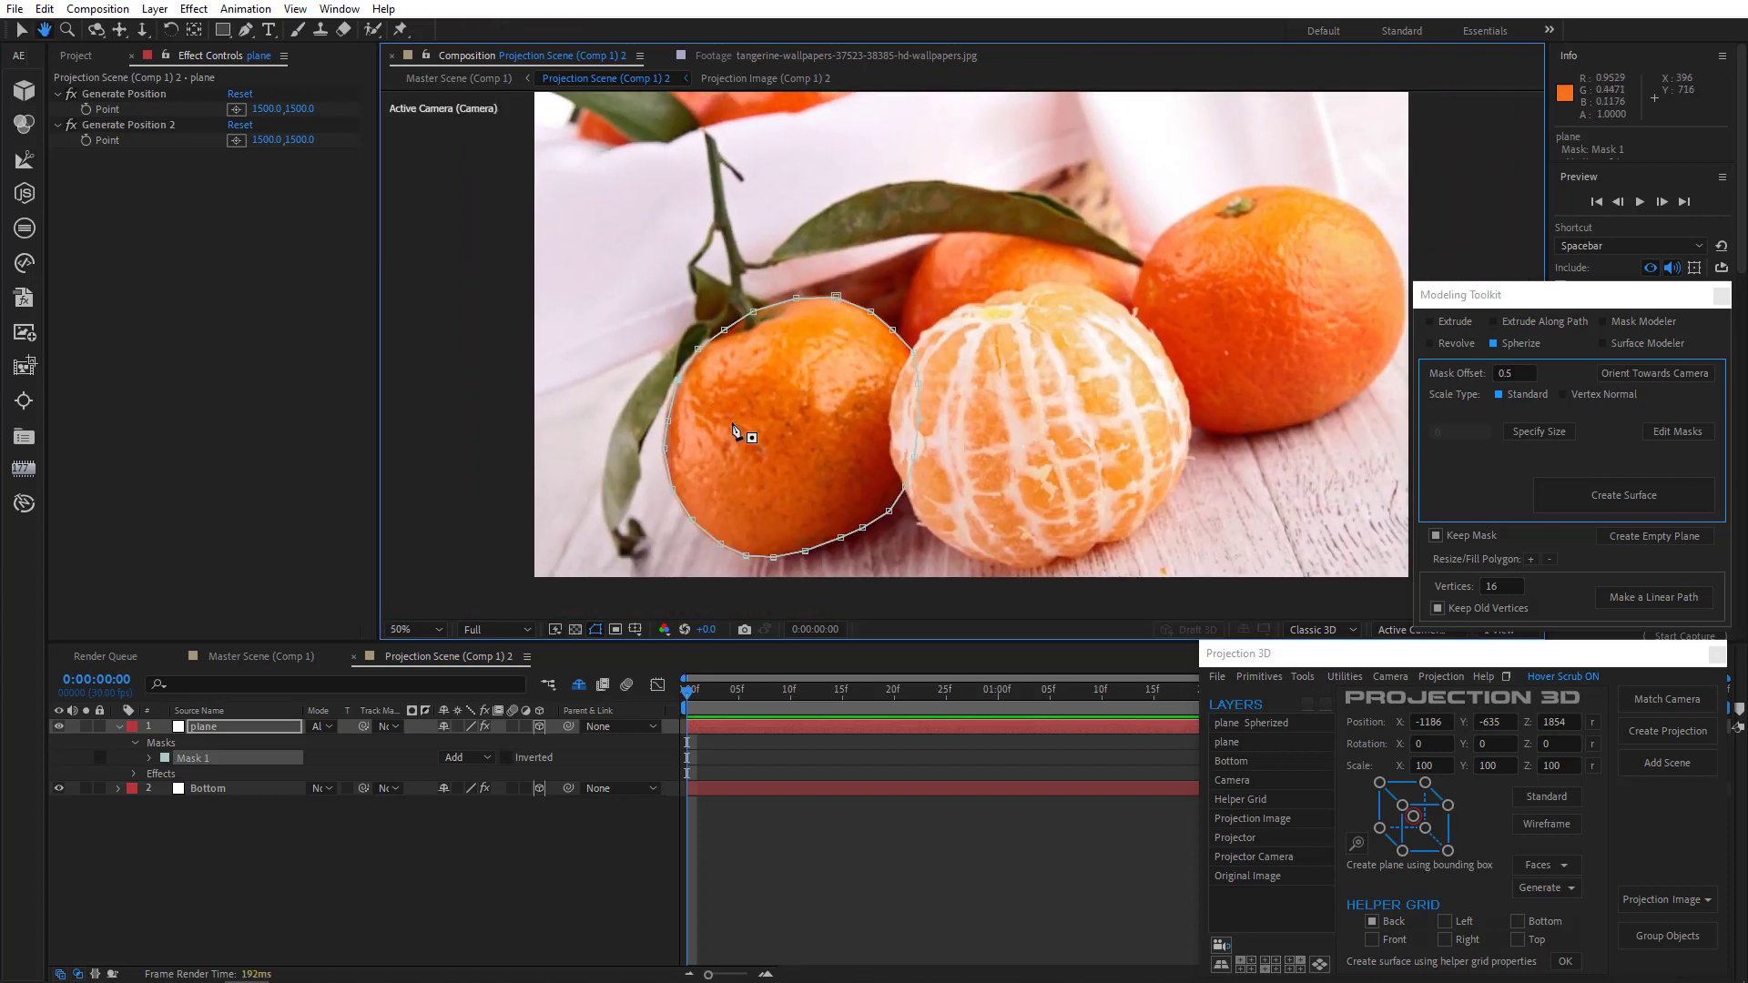
Step: Generate edit masks and create a spherized surface from the mask, then switch the view to Custom View 1
{"action": "left_click", "coordinate": [1691, 435]}
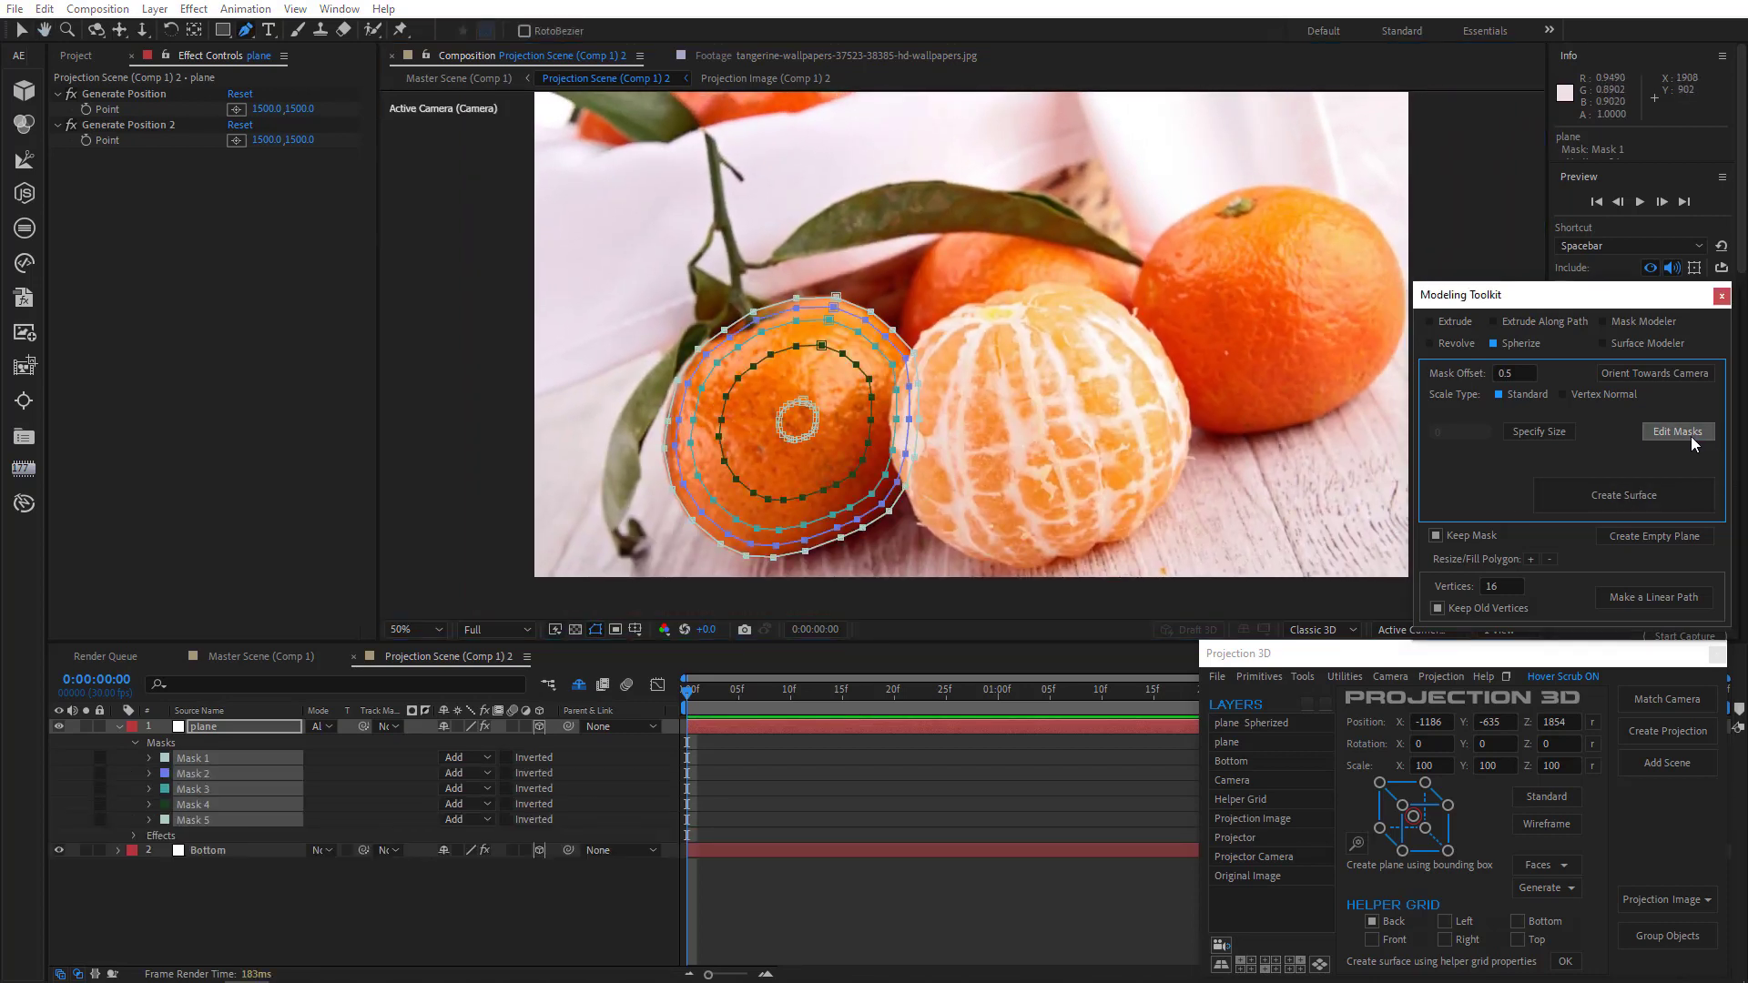
{"action": "left_click", "coordinate": [1637, 493]}
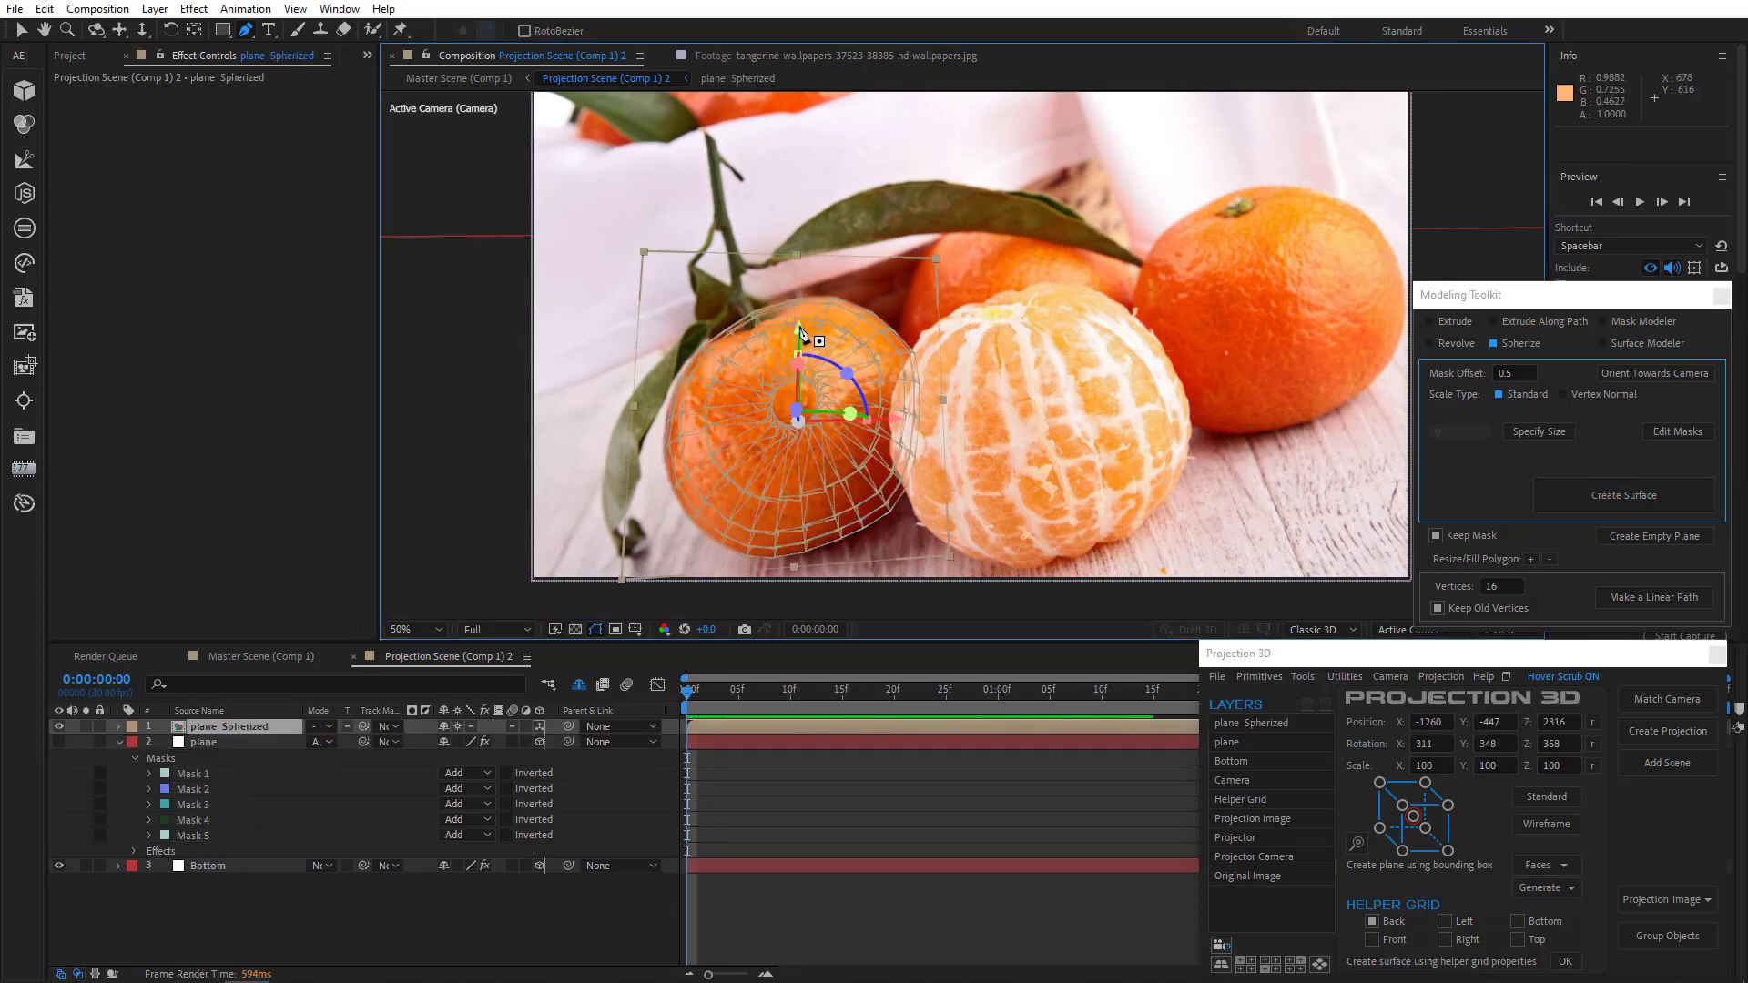
{"action": "left_click", "coordinate": [1393, 630]}
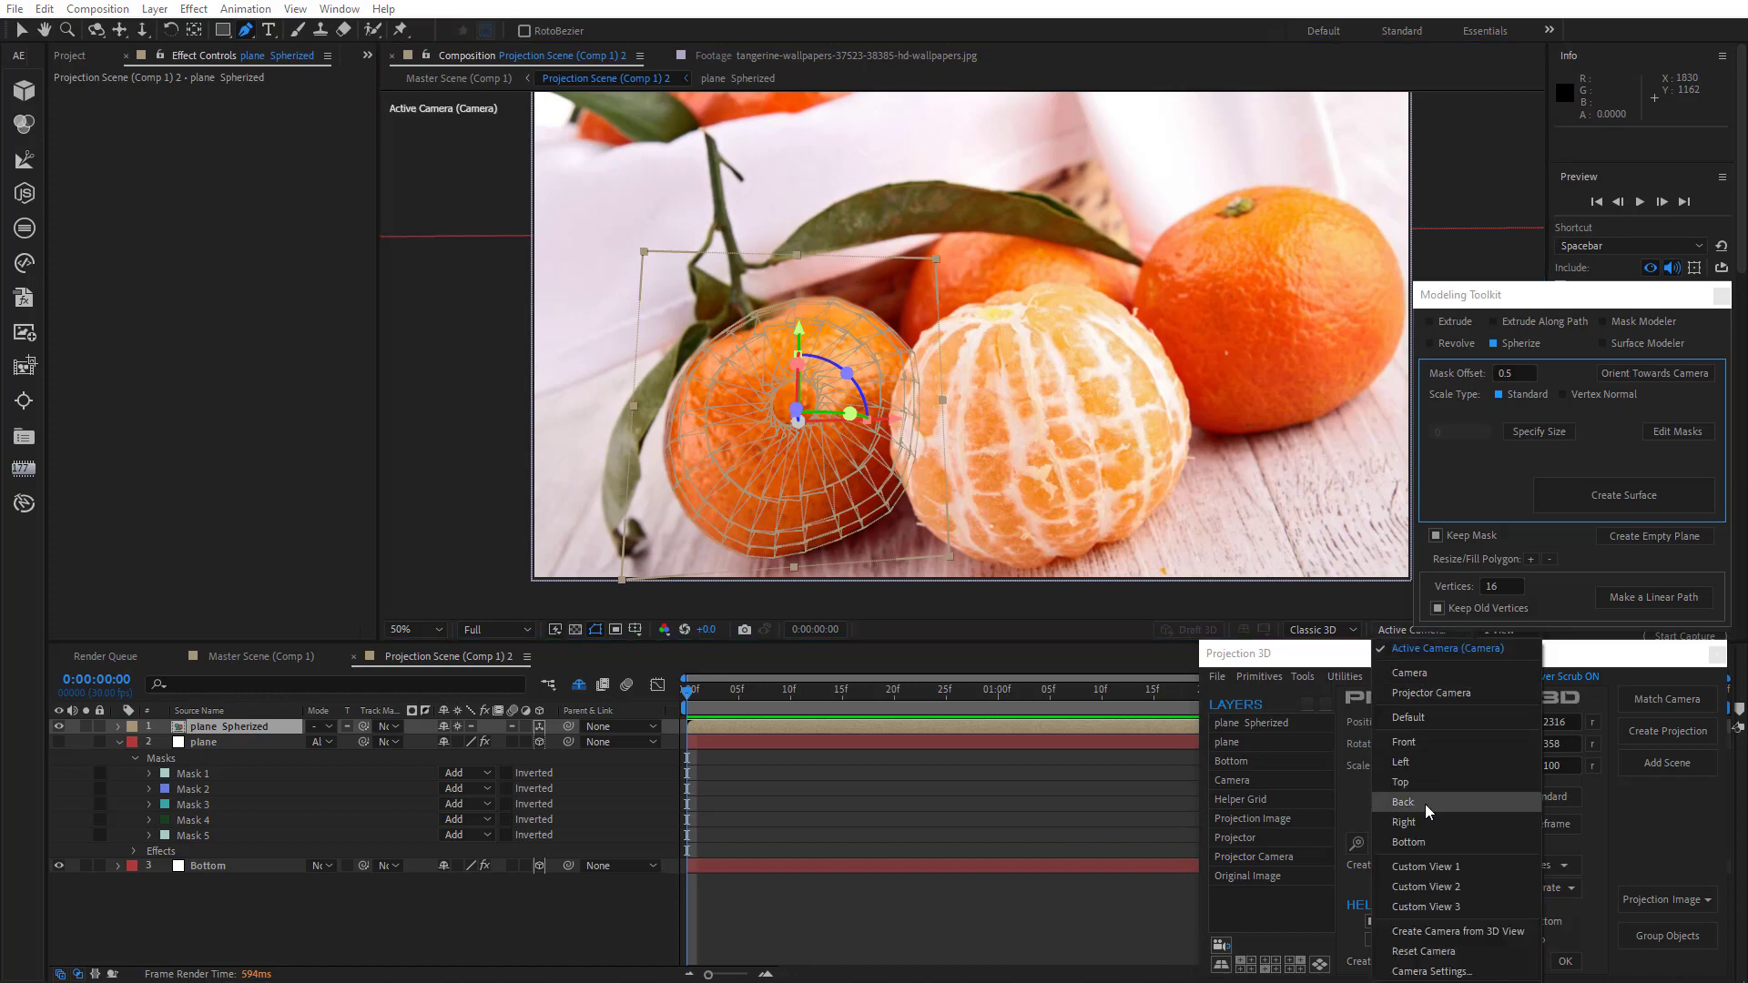
{"action": "left_click", "coordinate": [1437, 865]}
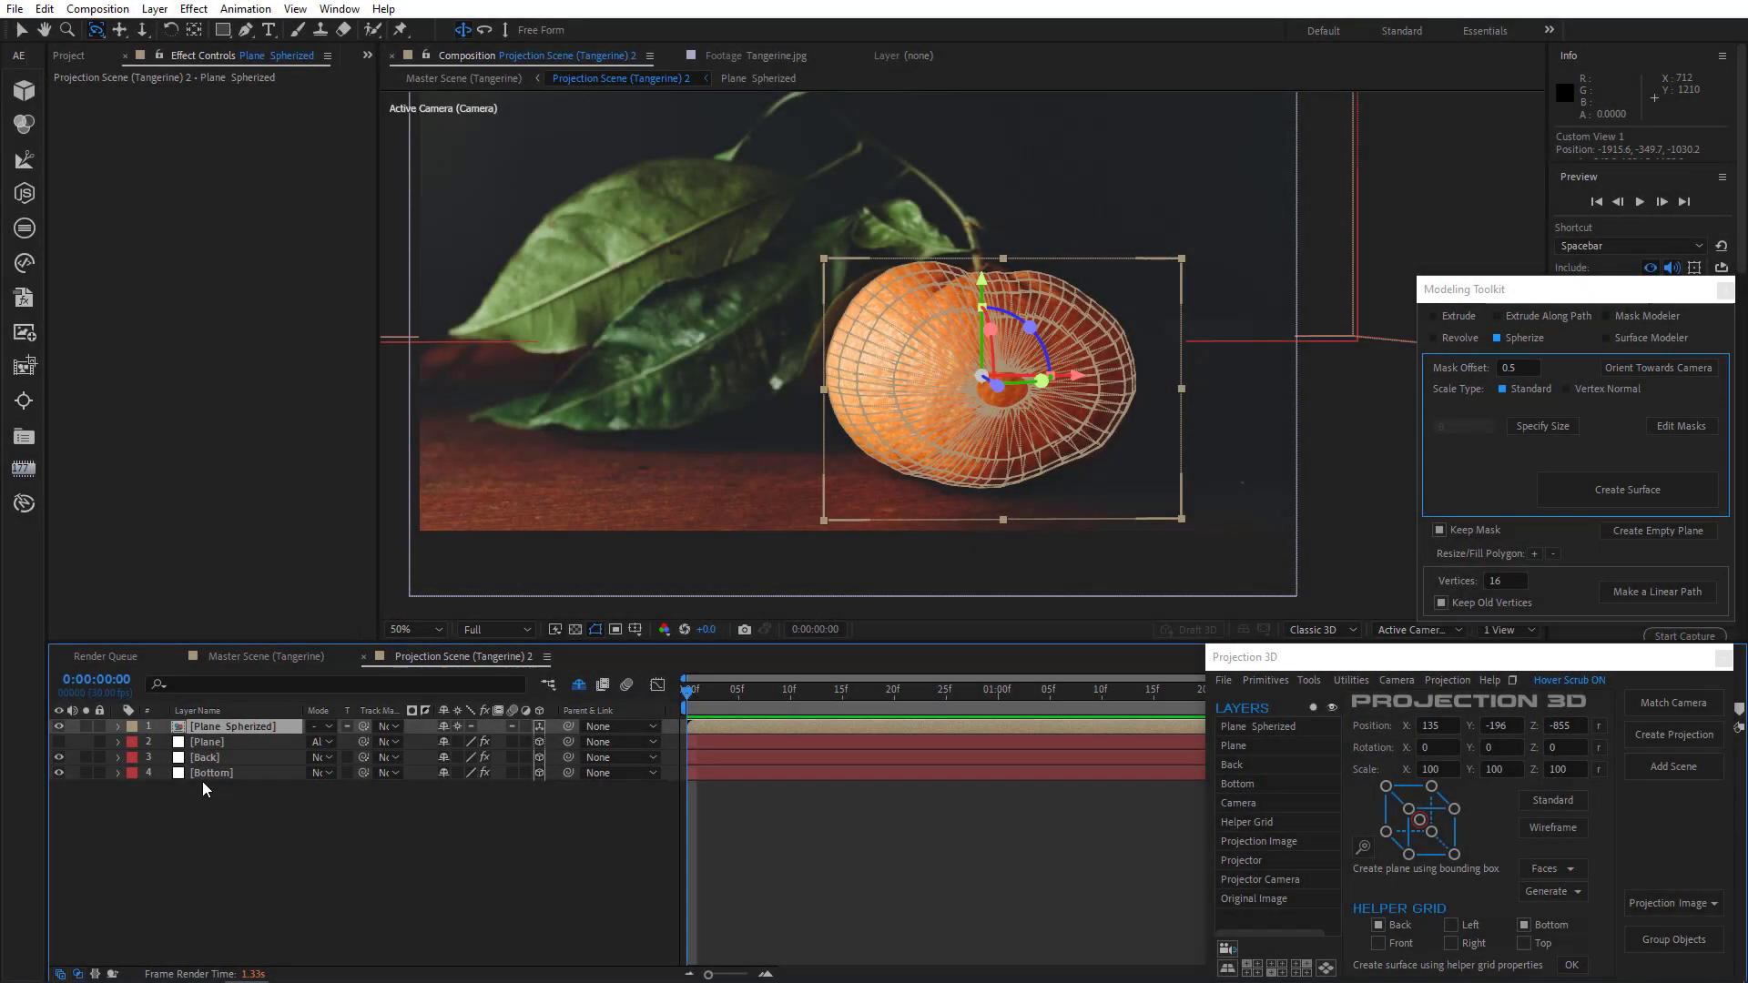
Step: Select the Bottom layer's Generate Position effect and create an empty plane
{"action": "left_click", "coordinate": [206, 807]}
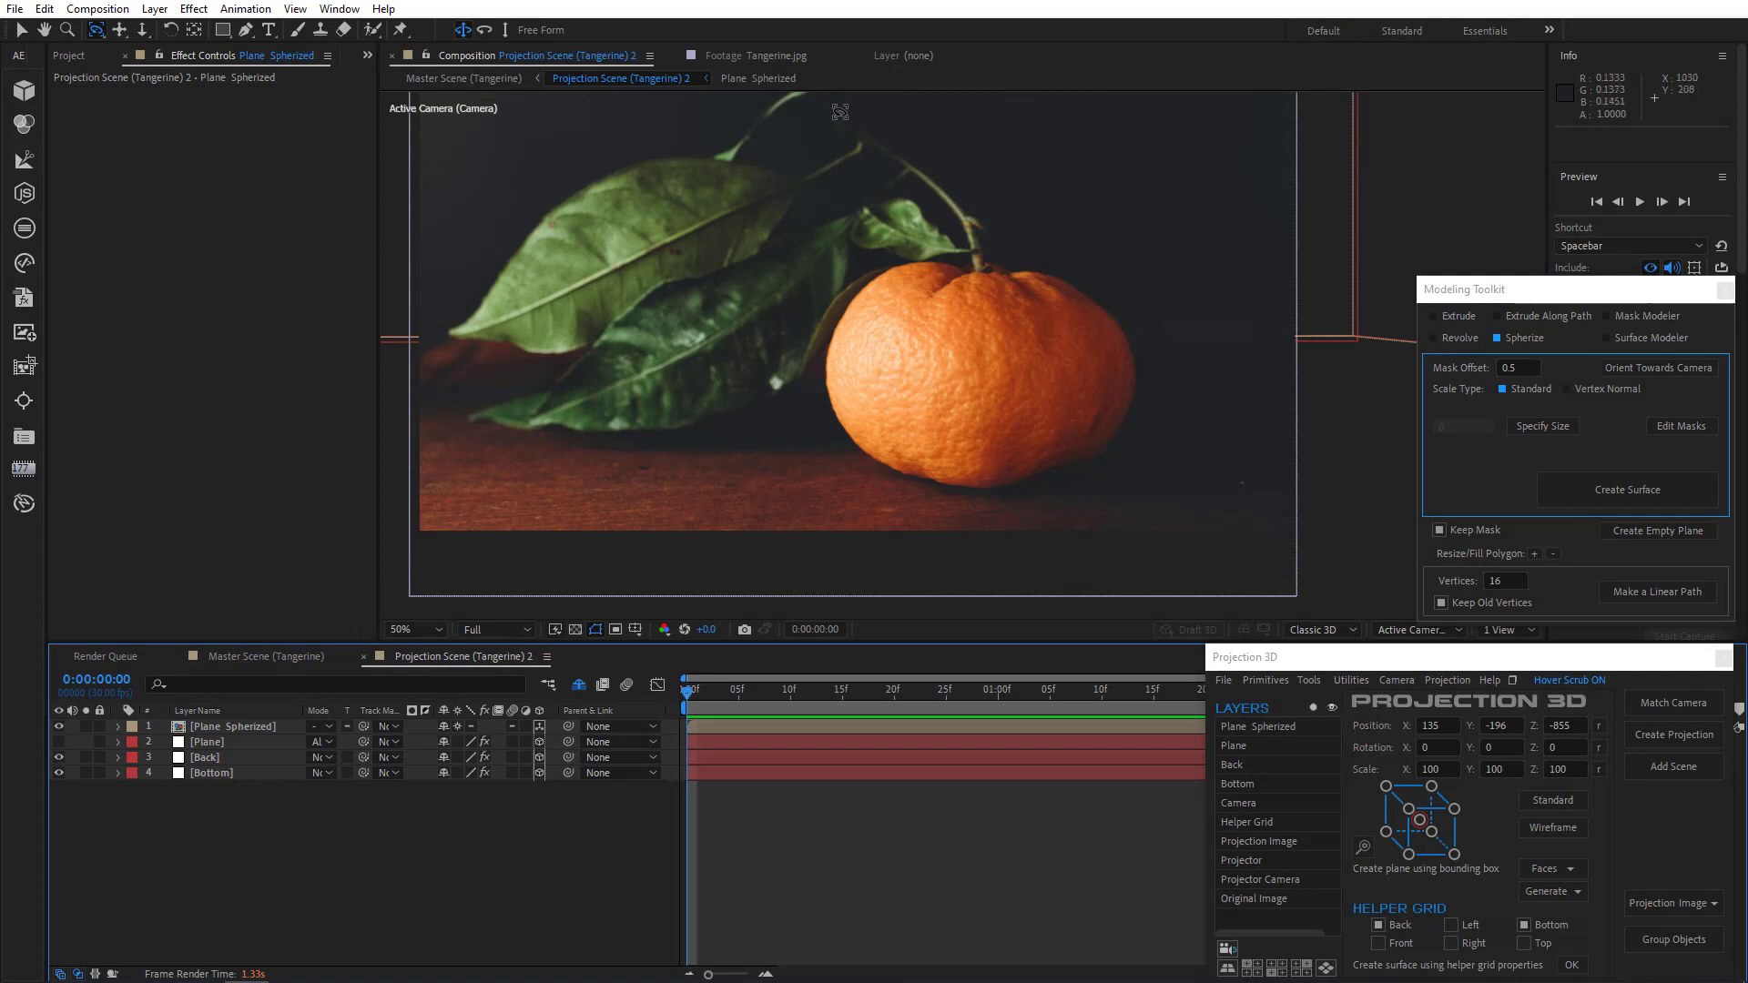
{"action": "left_click", "coordinate": [217, 757]}
{"action": "left_click", "coordinate": [224, 773]}
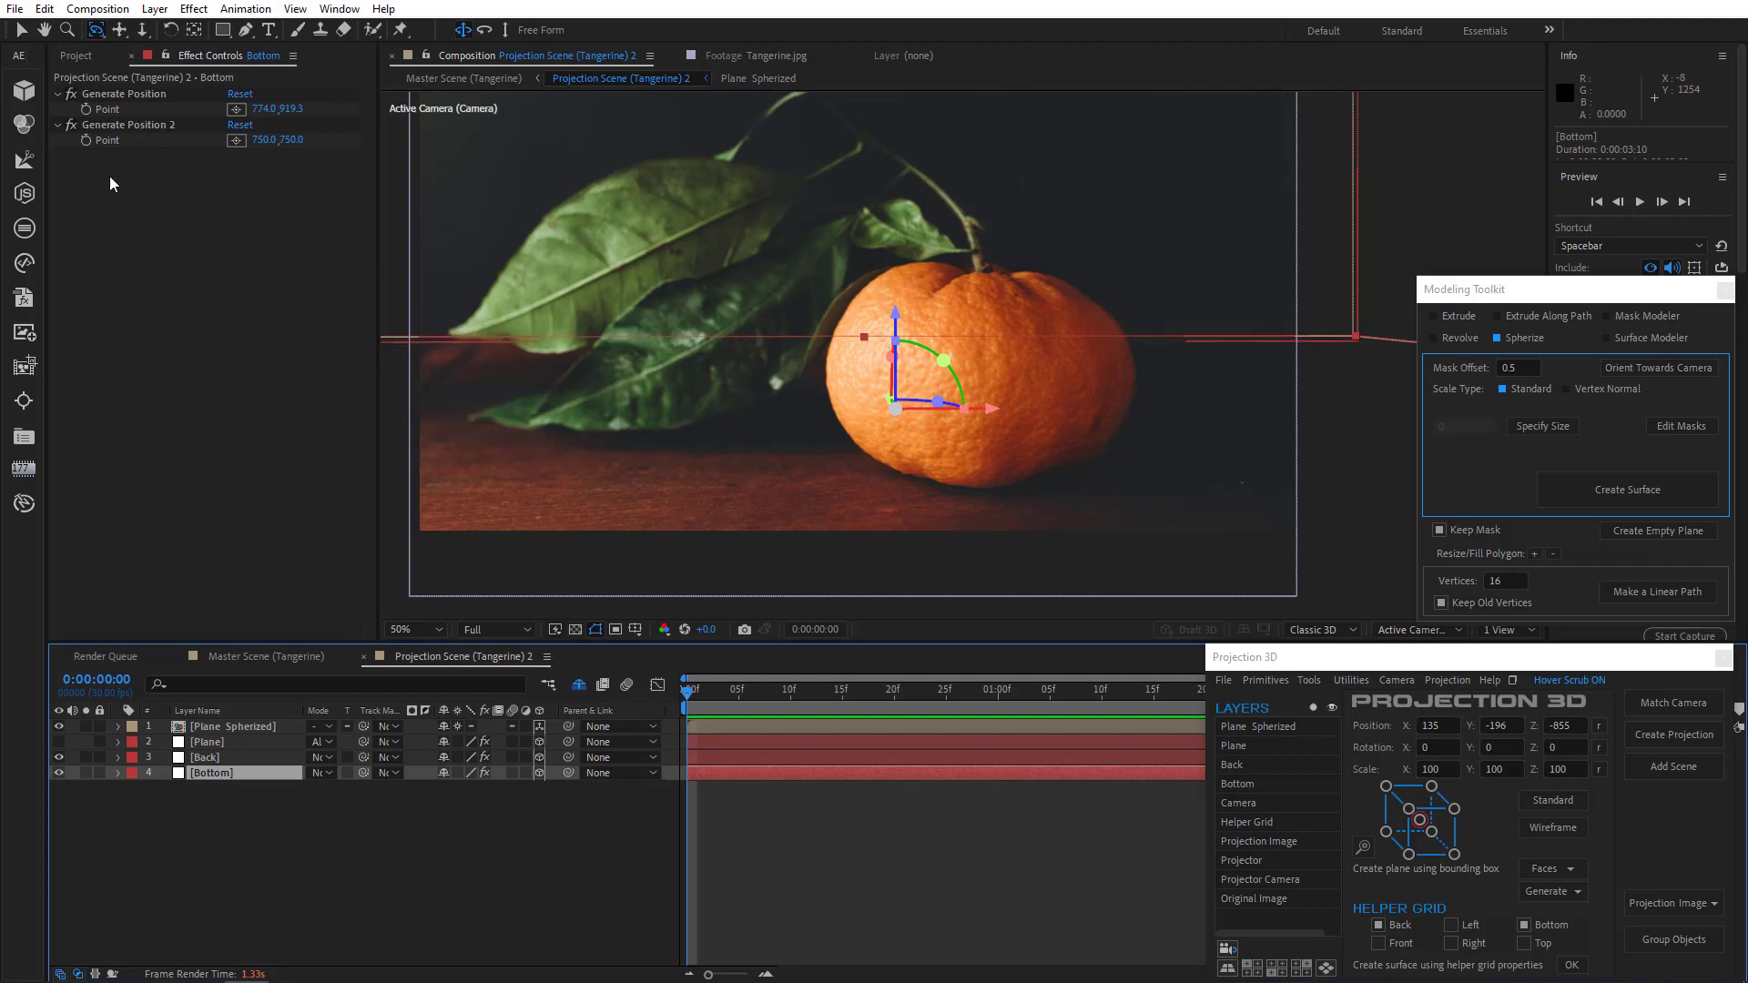
{"action": "left_click", "coordinate": [129, 95]}
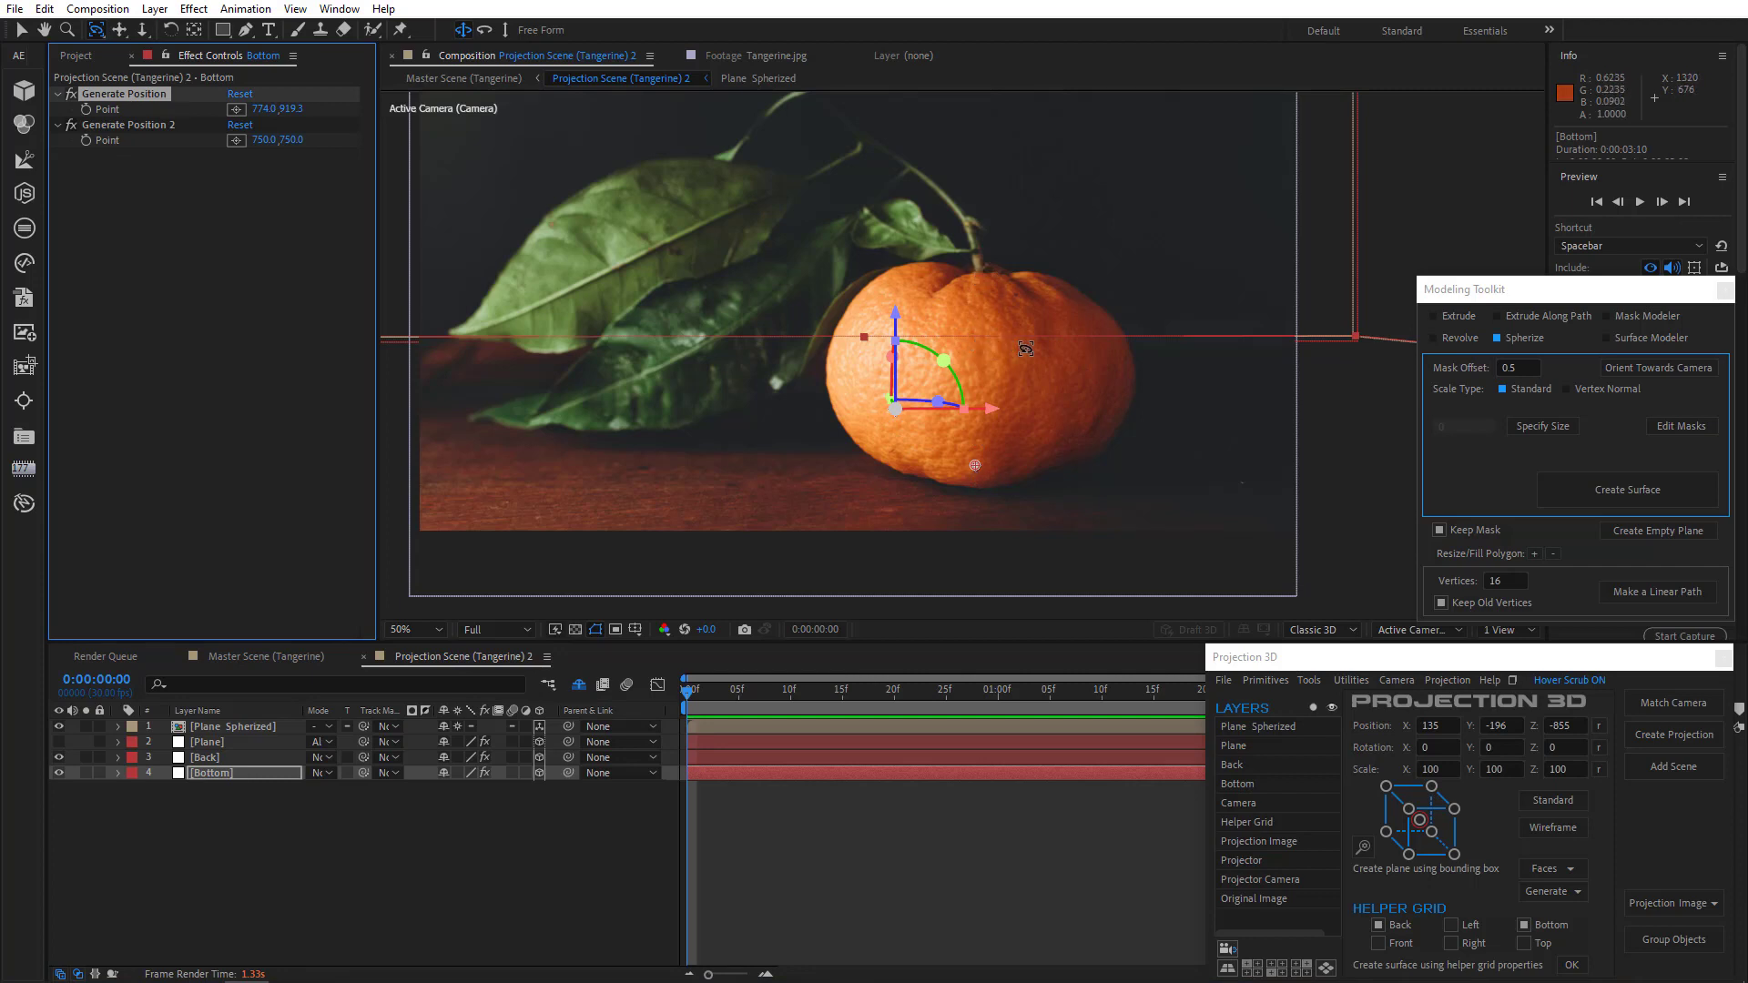
{"action": "left_click", "coordinate": [1665, 531]}
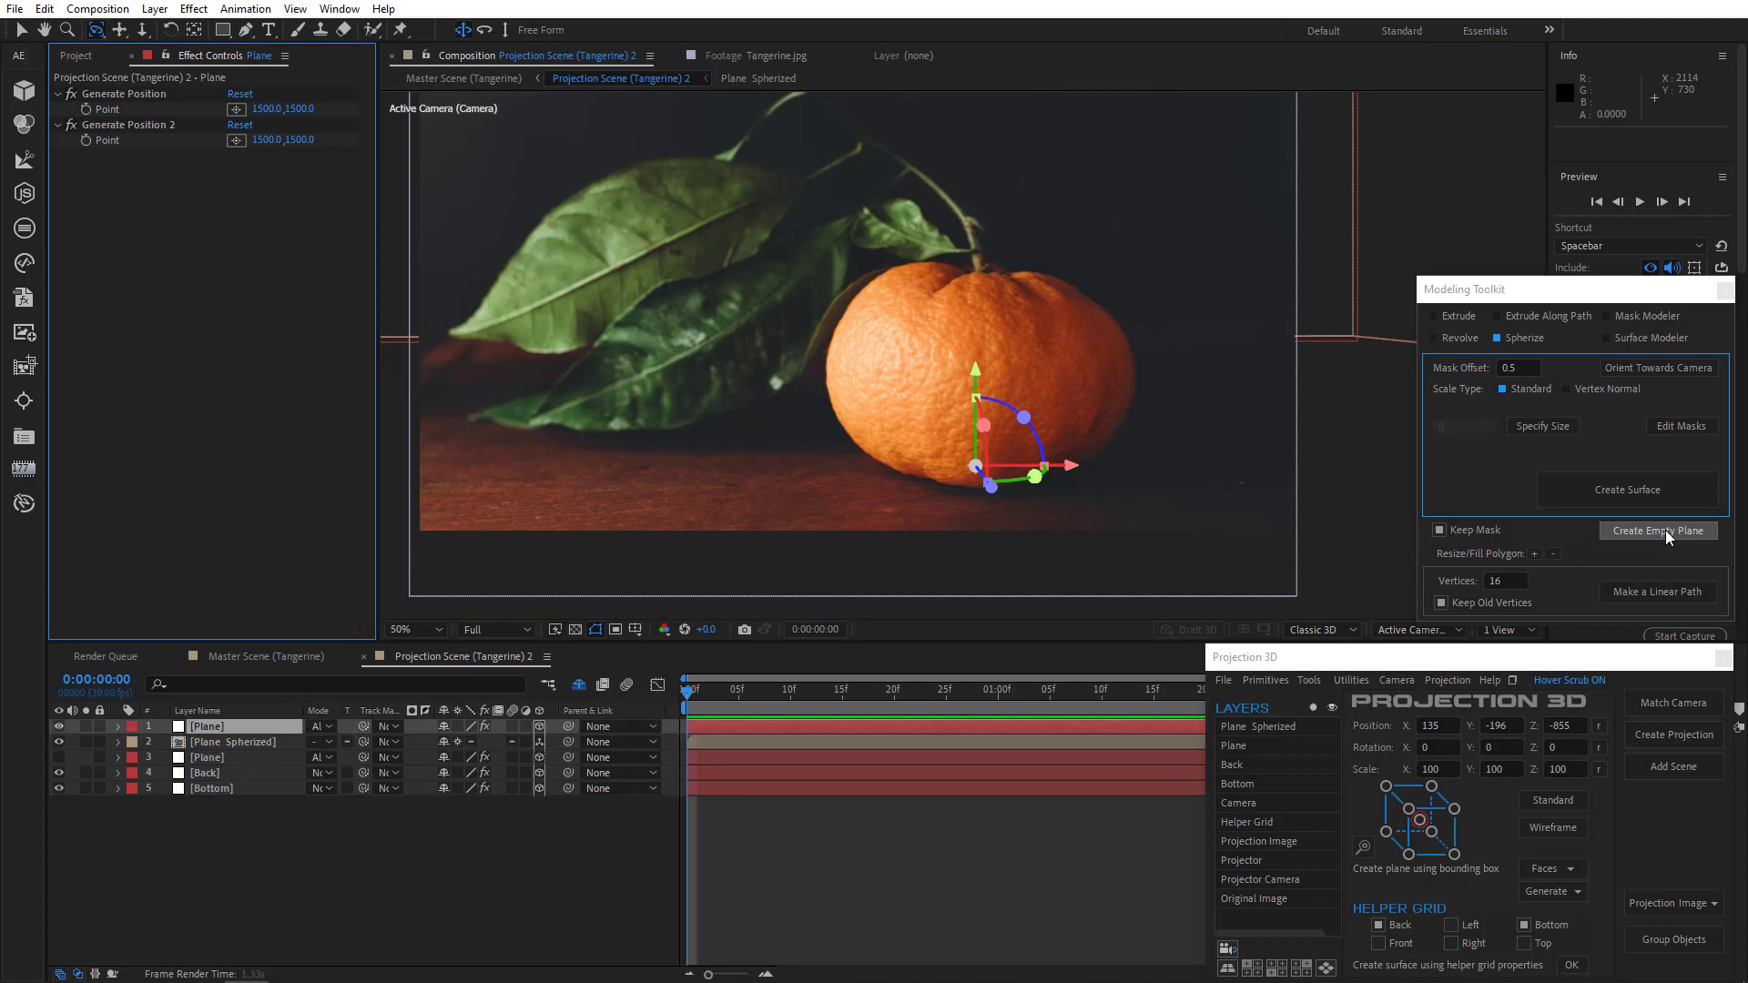
Step: Move the new plane up to the tangerine's top and rotate it about 18° around the Y axis
{"action": "left_click", "coordinate": [23, 30]}
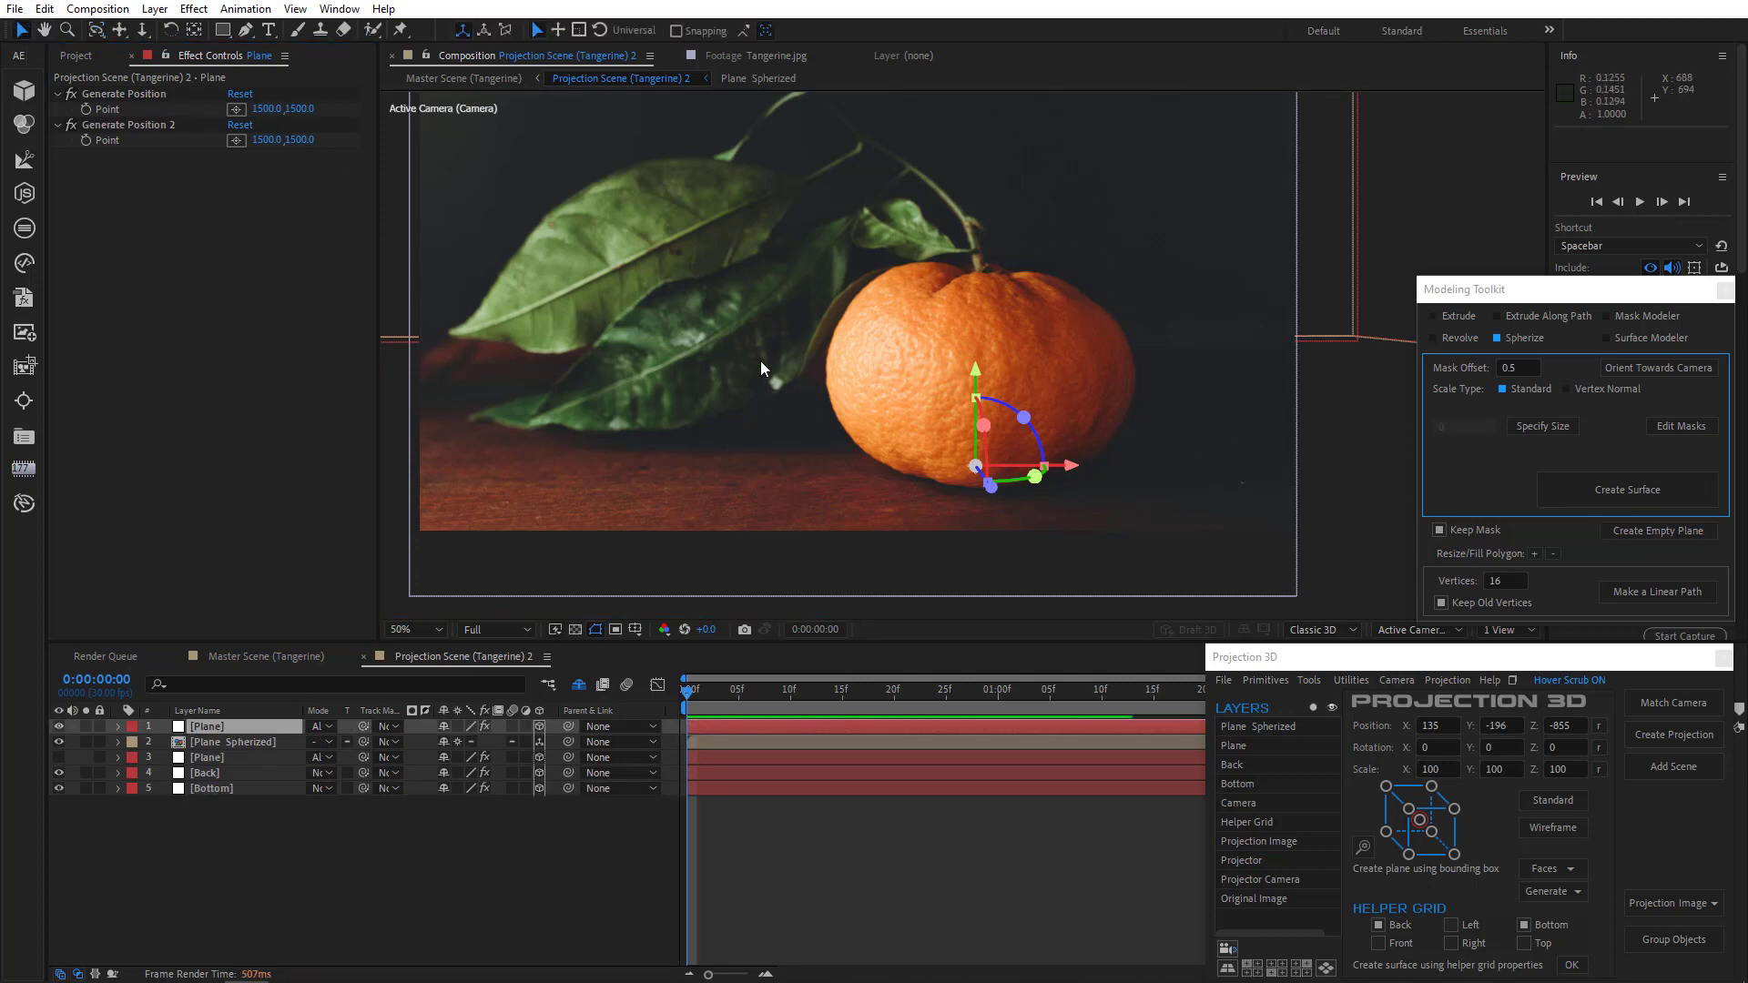
{"action": "left_click_drag", "start_coordinate": [973, 384], "coordinate": [1015, 182]}
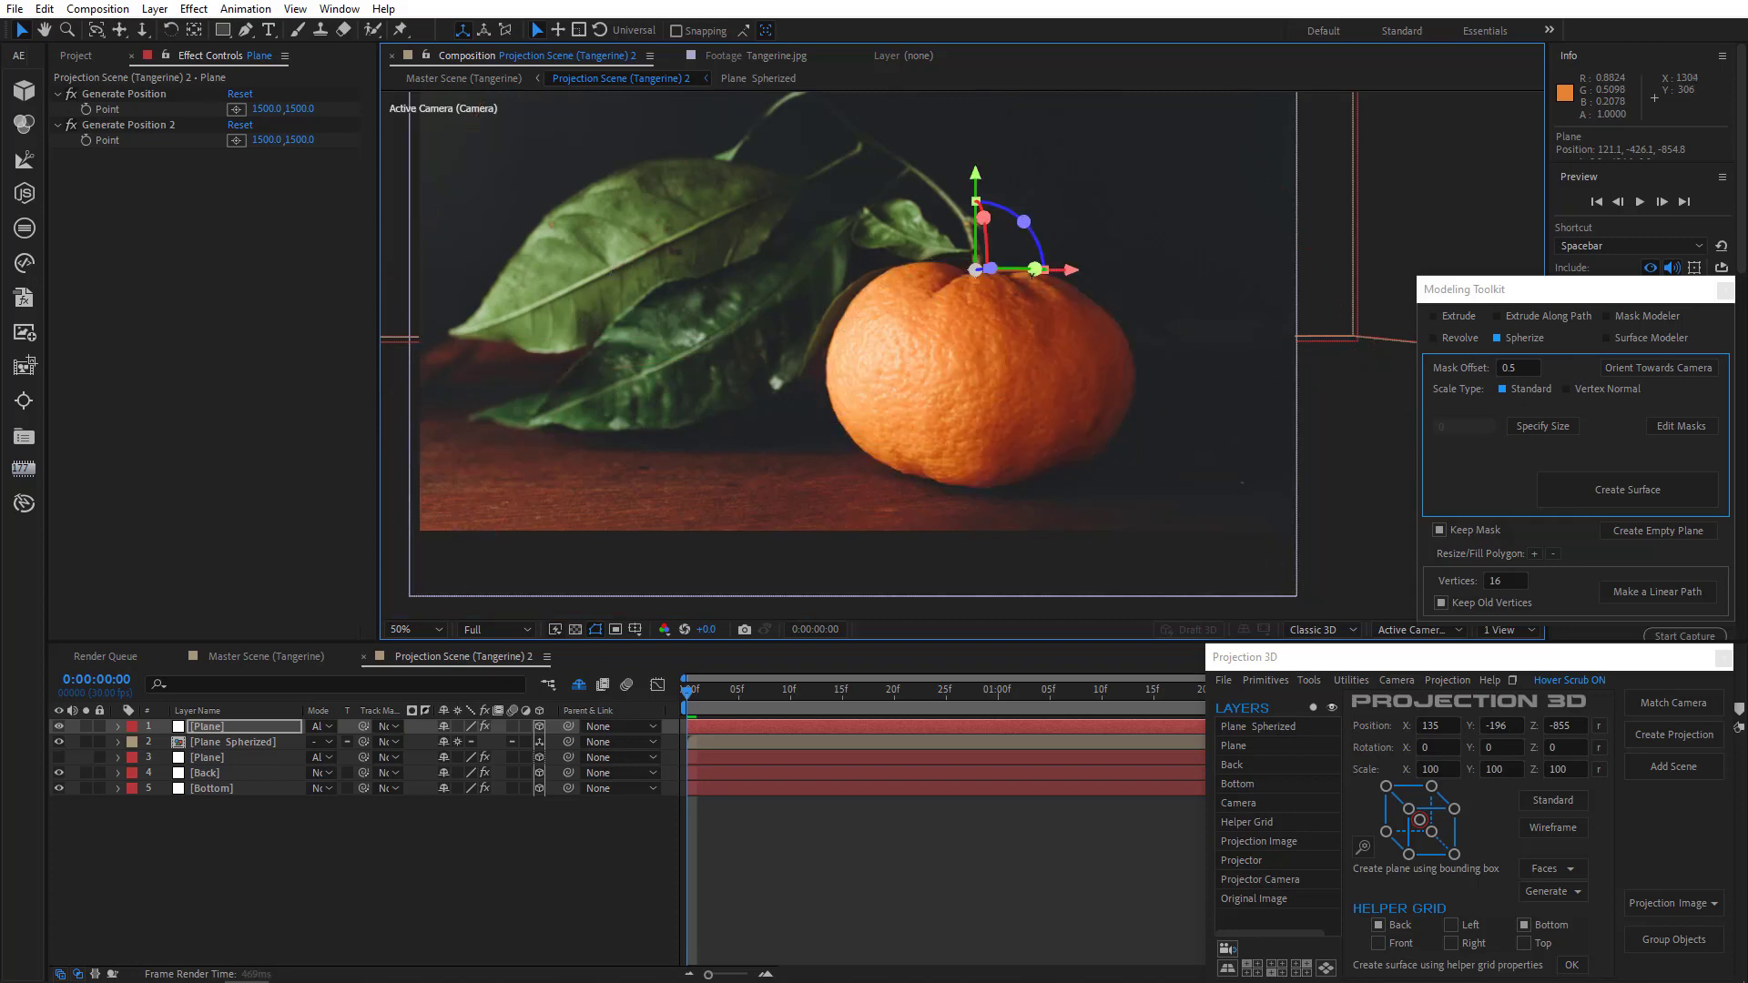
{"action": "left_click_drag", "start_coordinate": [1078, 271], "coordinate": [1082, 271]}
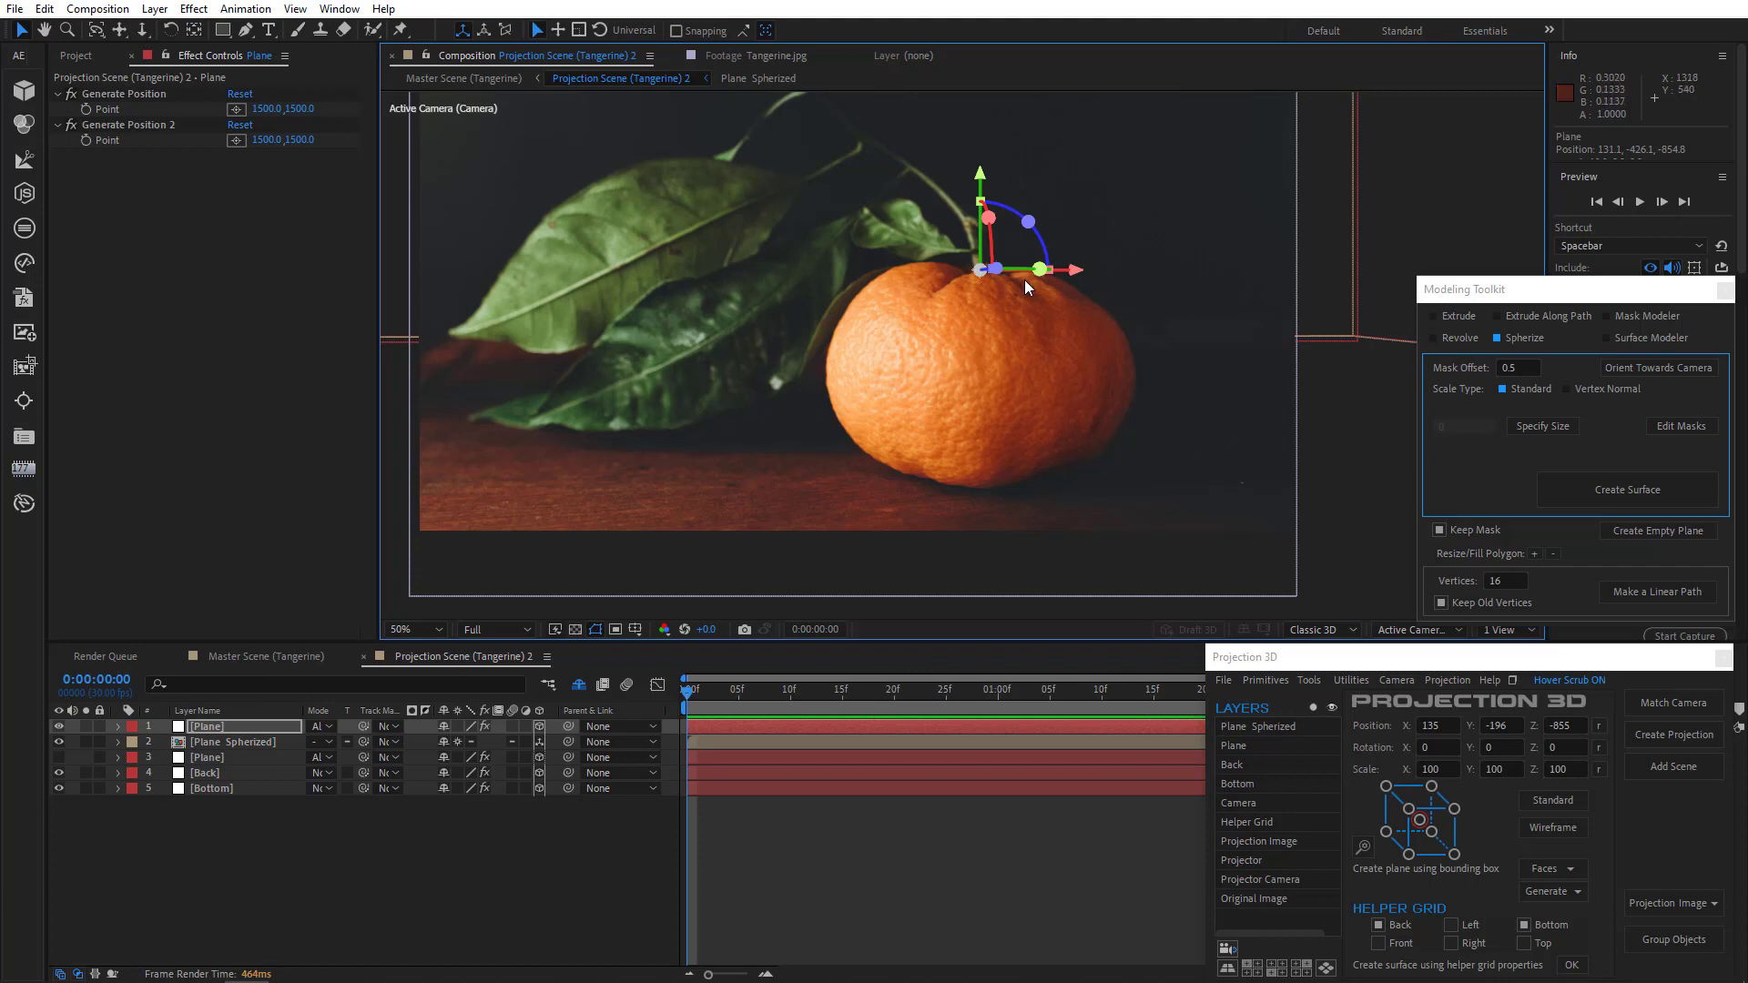
{"action": "left_click_drag", "start_coordinate": [986, 264], "coordinate": [1003, 286]}
Step: Start tracing a mask with the Pen tool from the tangerine's top along the stem
{"action": "scroll", "coordinate": [919, 313], "scroll_direction": "down", "scroll_amount": 4}
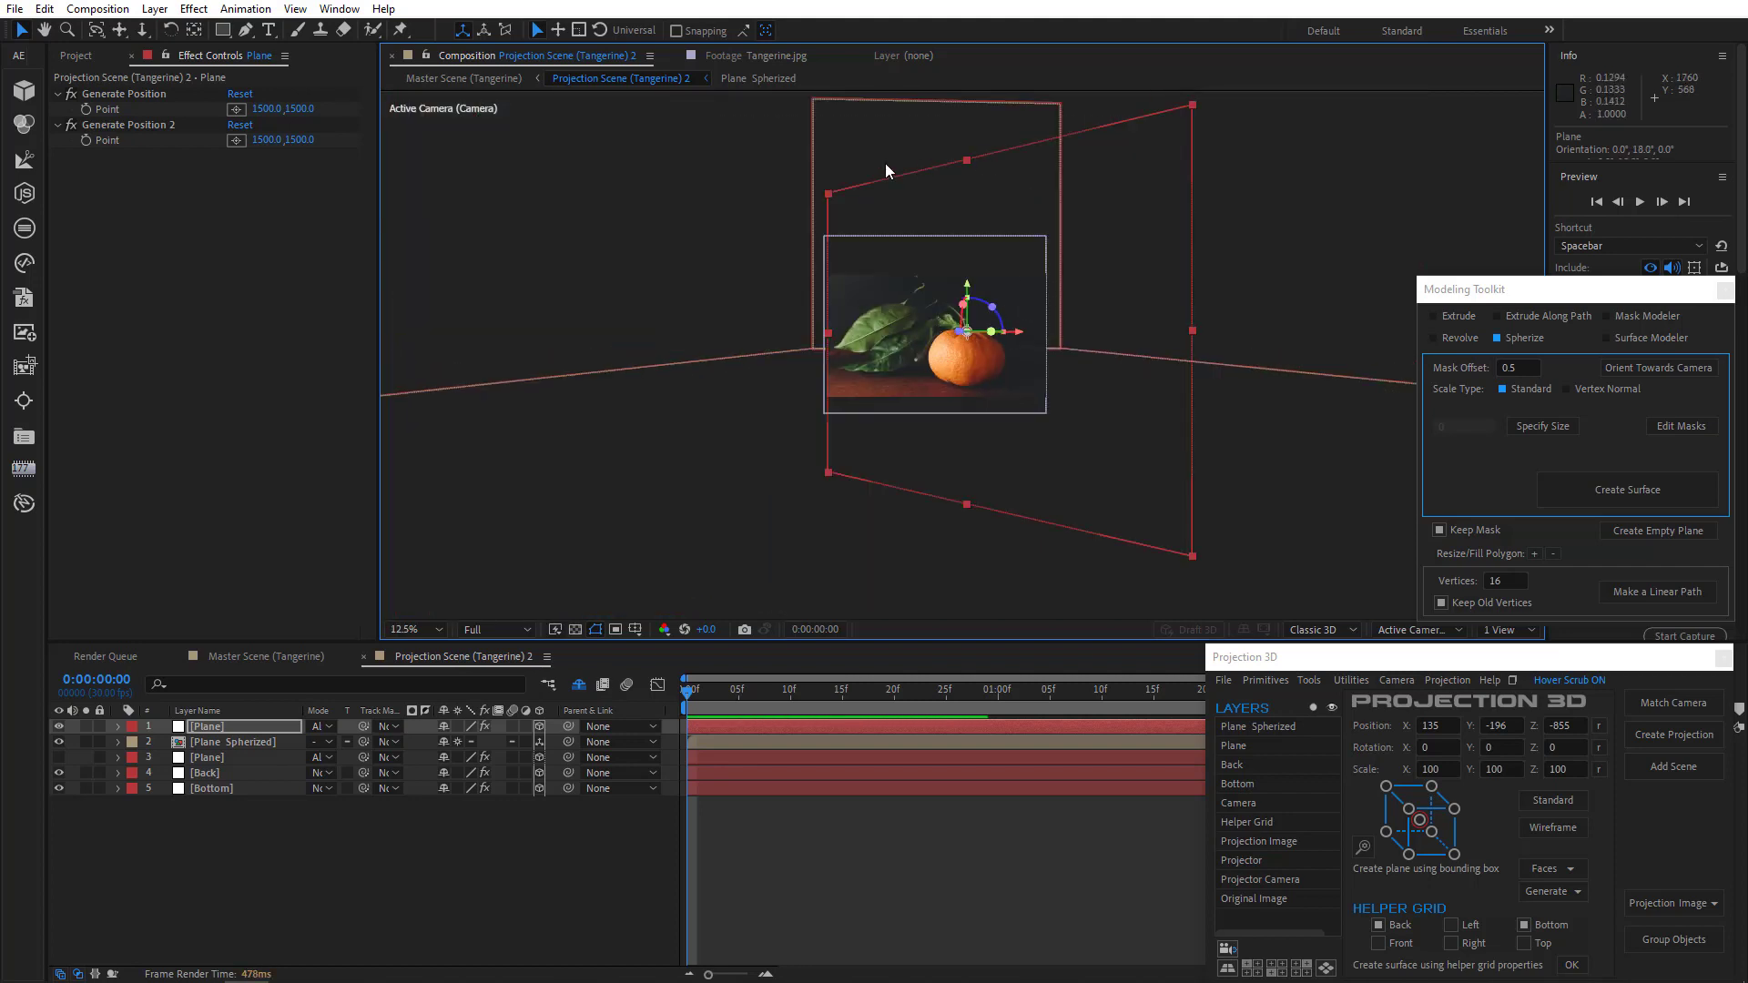
{"action": "scroll", "coordinate": [926, 344], "scroll_direction": "up", "scroll_amount": 4}
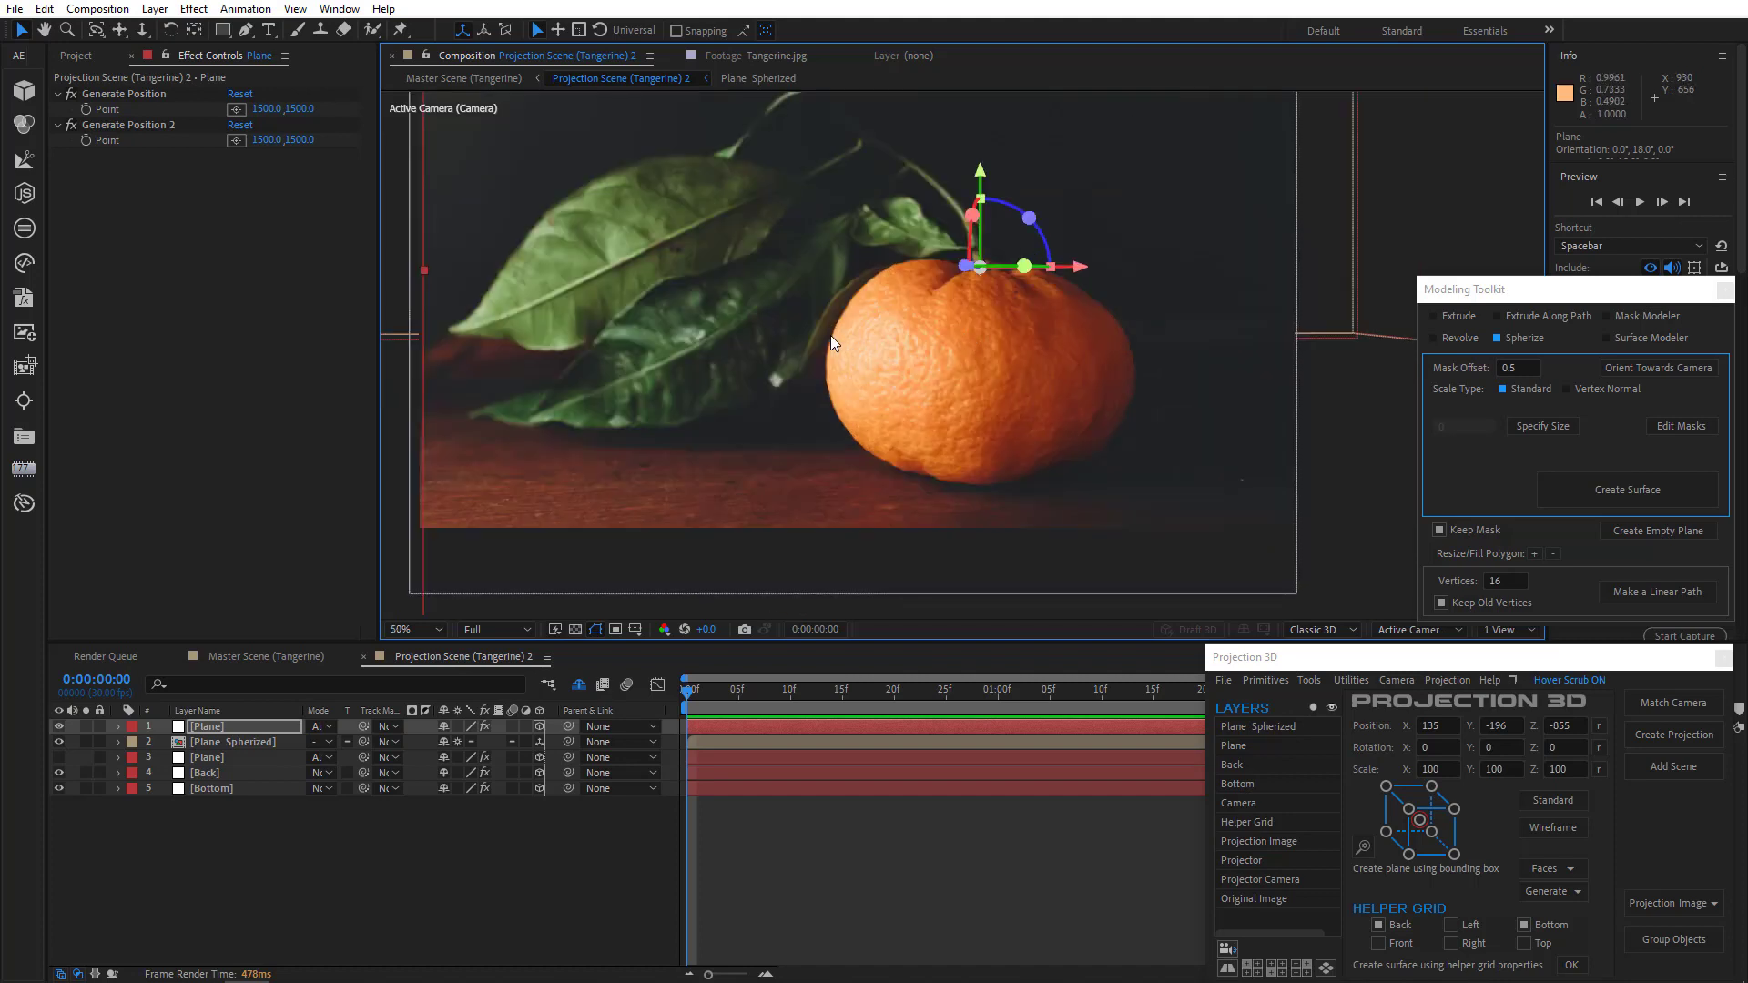
{"action": "left_click_drag", "start_coordinate": [755, 350], "coordinate": [800, 465]}
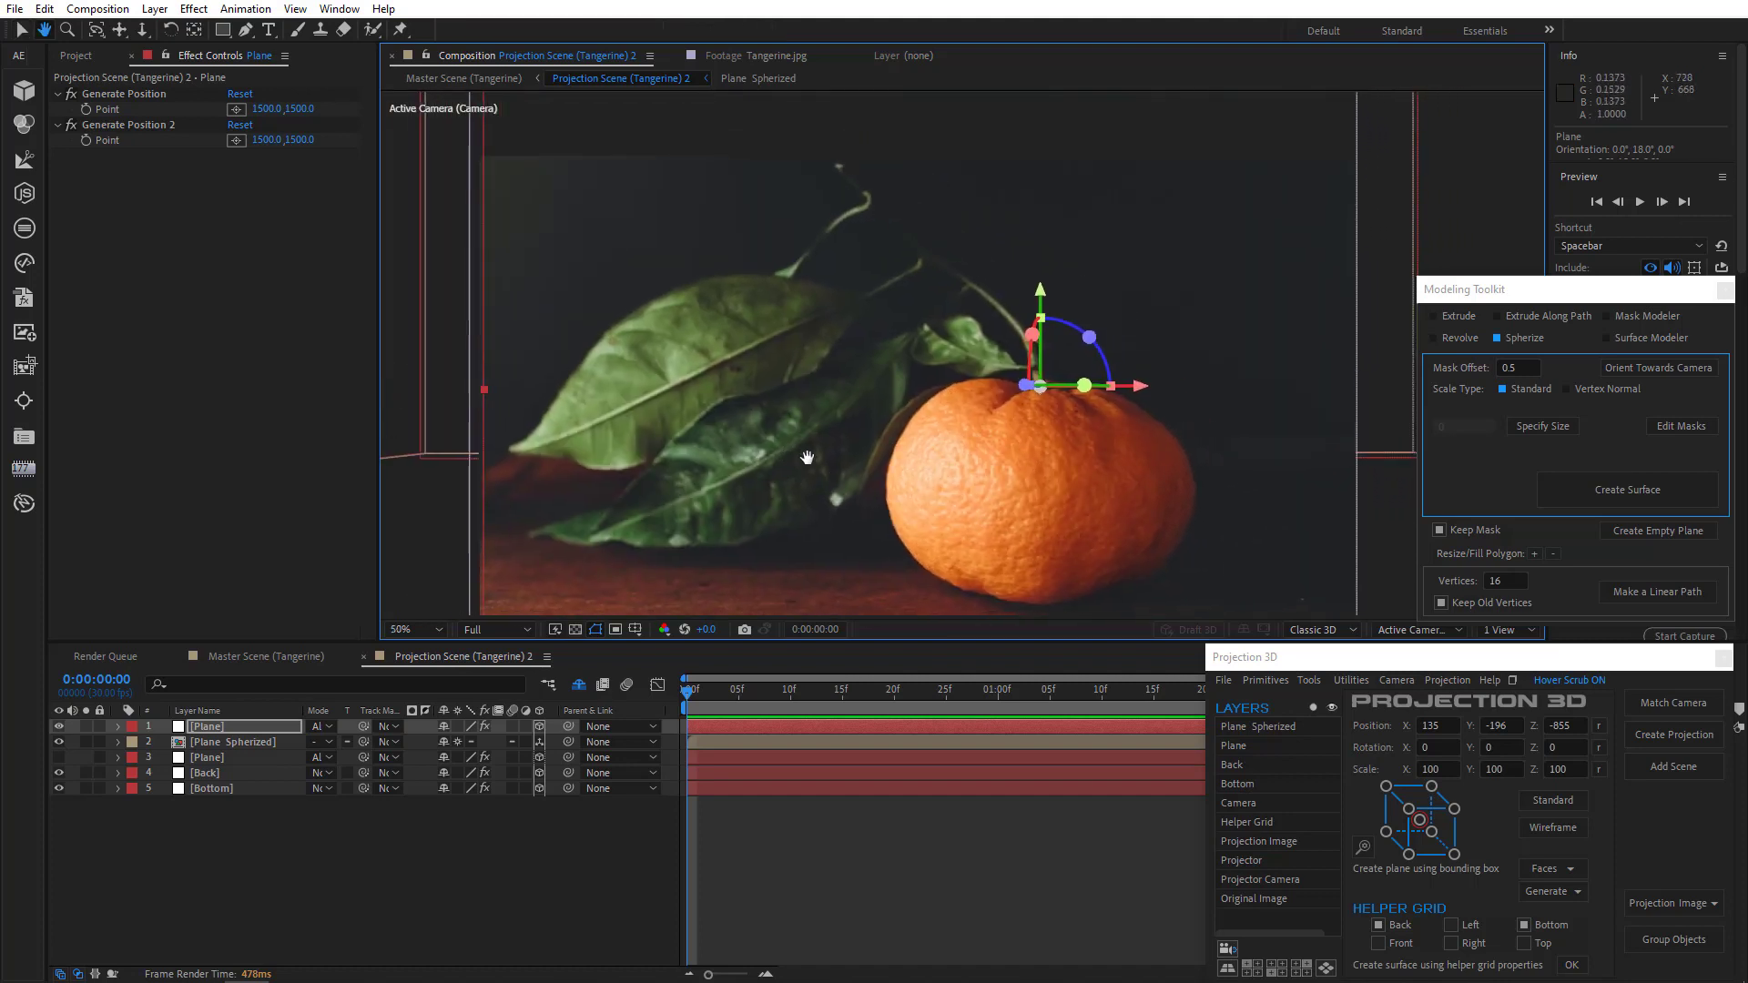
{"action": "left_click", "coordinate": [248, 30]}
{"action": "key", "text": "period"}
{"action": "left_click", "coordinate": [1119, 428]}
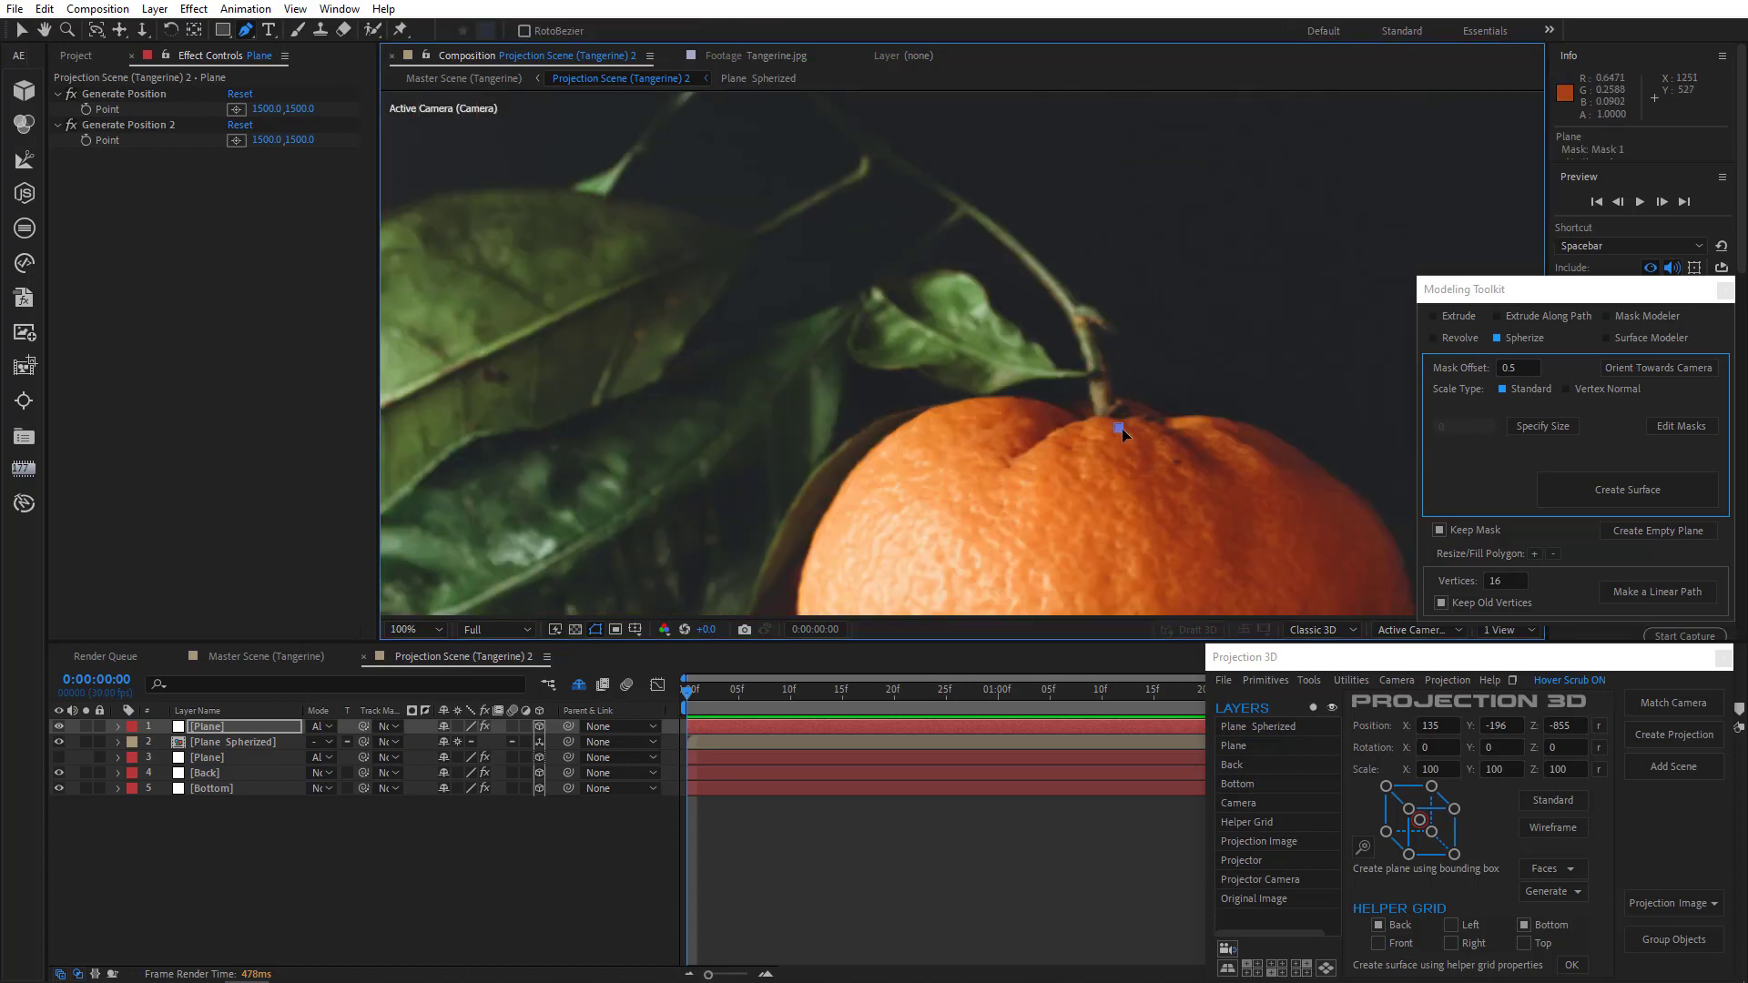
{"action": "key", "text": "period"}
{"action": "left_click", "coordinate": [916, 304]}
{"action": "left_click", "coordinate": [905, 278]}
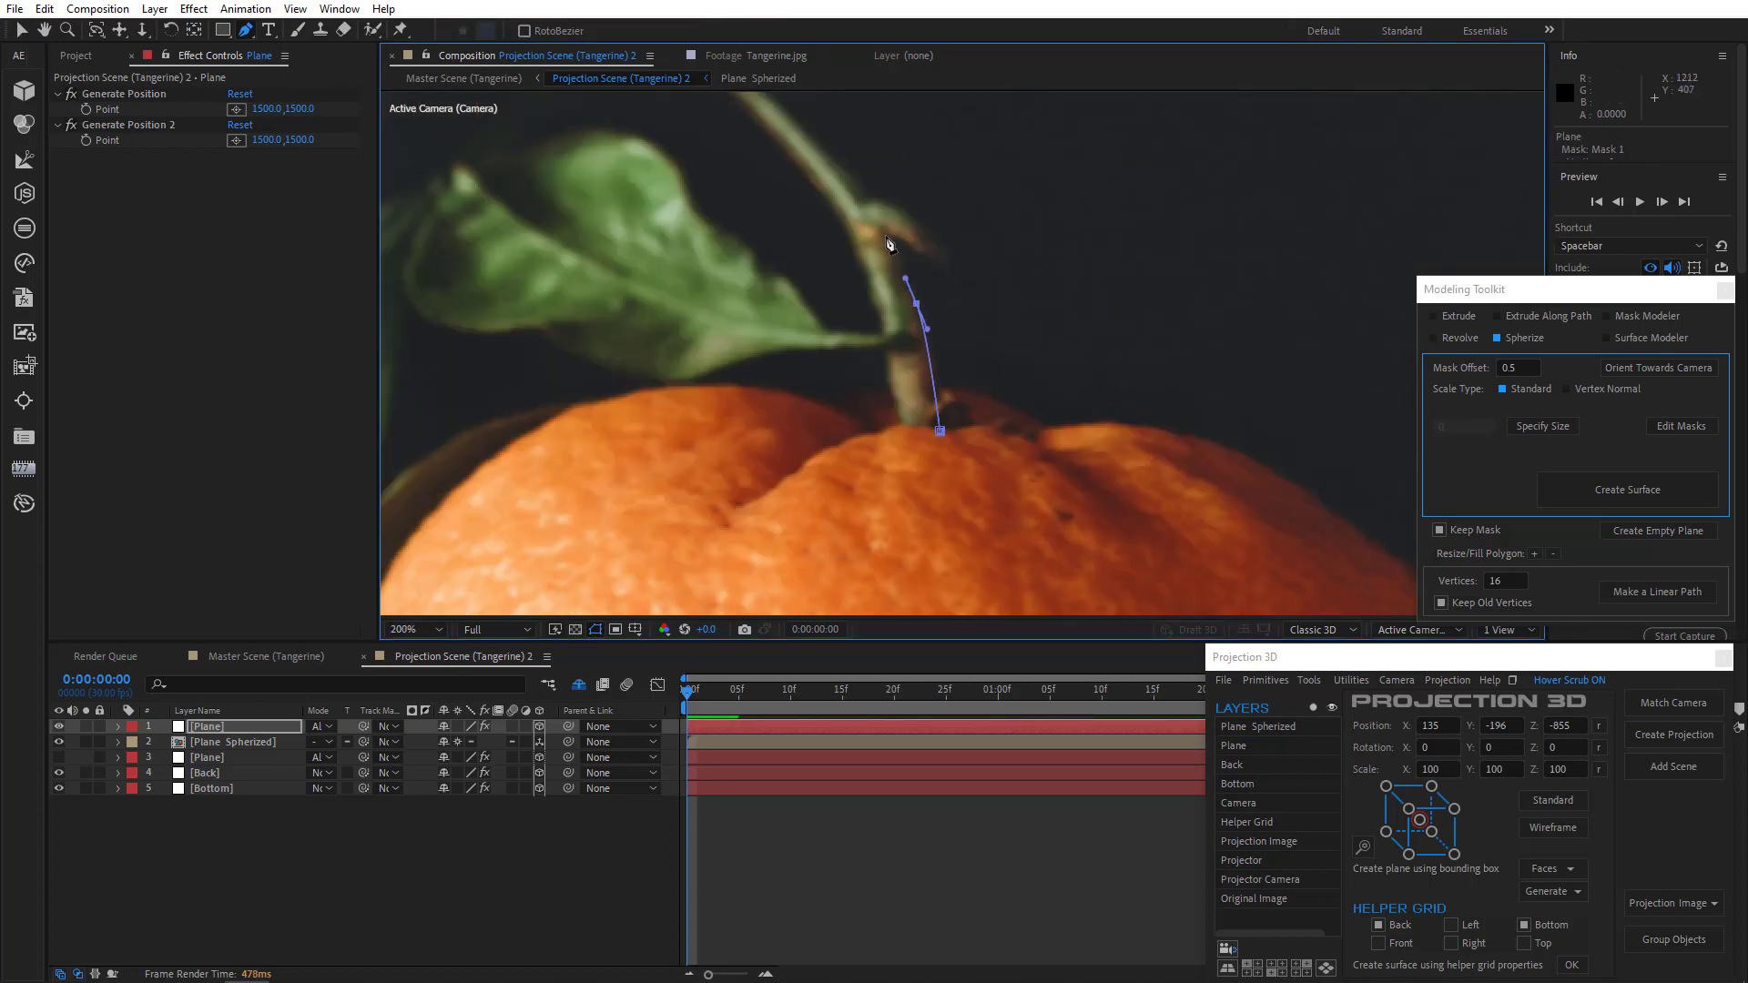
{"action": "left_click_drag", "start_coordinate": [904, 214], "coordinate": [884, 201]}
{"action": "left_click", "coordinate": [863, 196]}
{"action": "left_click_drag", "start_coordinate": [753, 226], "coordinate": [803, 481]}
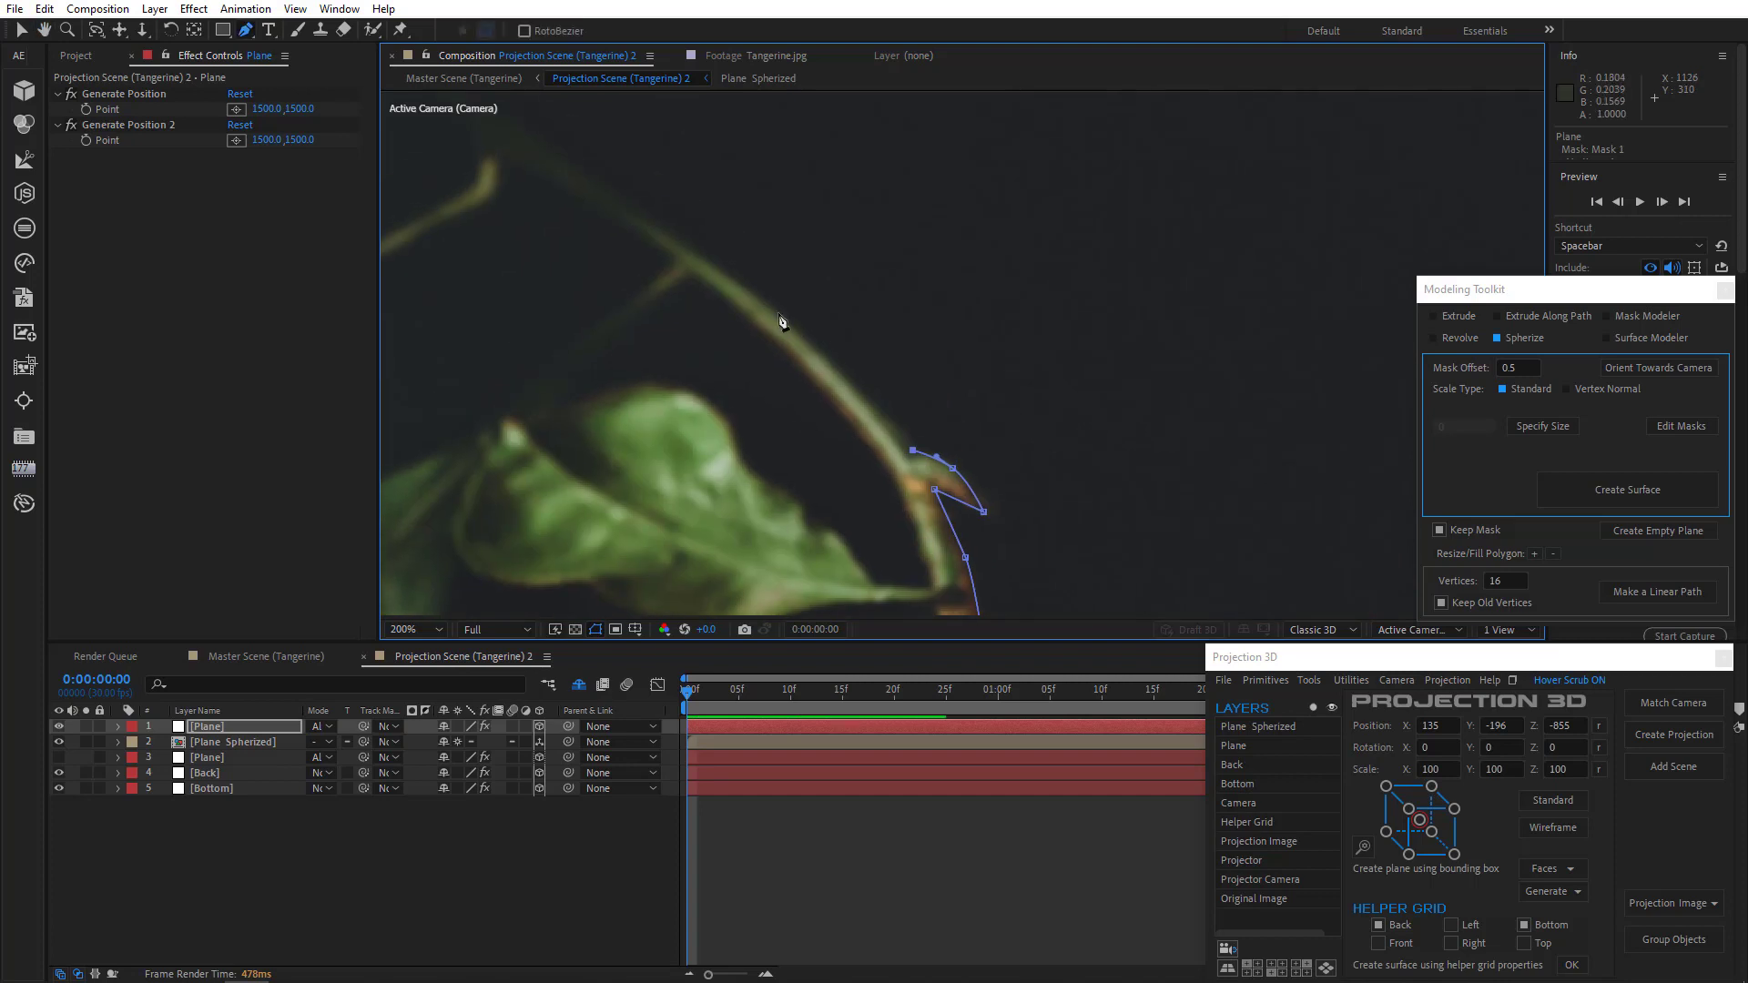
{"action": "left_click_drag", "start_coordinate": [777, 313], "coordinate": [739, 276]}
{"action": "left_click_drag", "start_coordinate": [574, 144], "coordinate": [761, 367]}
{"action": "left_click_drag", "start_coordinate": [591, 318], "coordinate": [738, 507]}
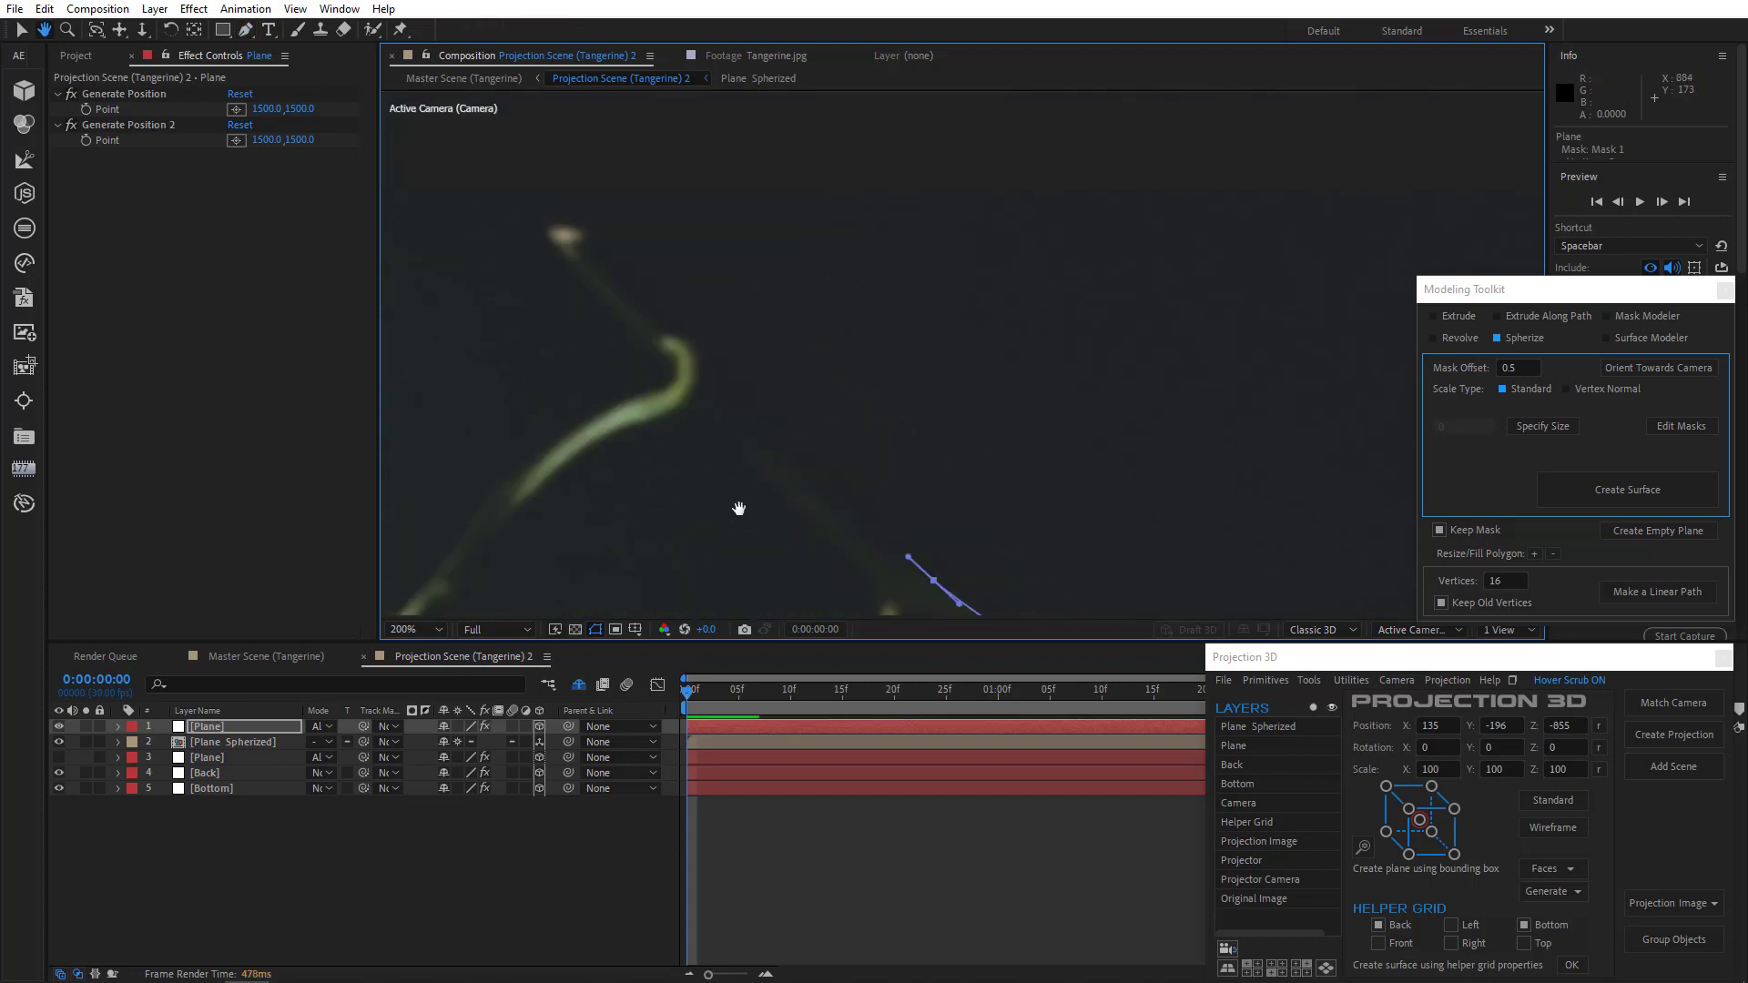
{"action": "left_click", "coordinate": [705, 367]}
{"action": "left_click", "coordinate": [675, 331]}
{"action": "left_click", "coordinate": [628, 286]}
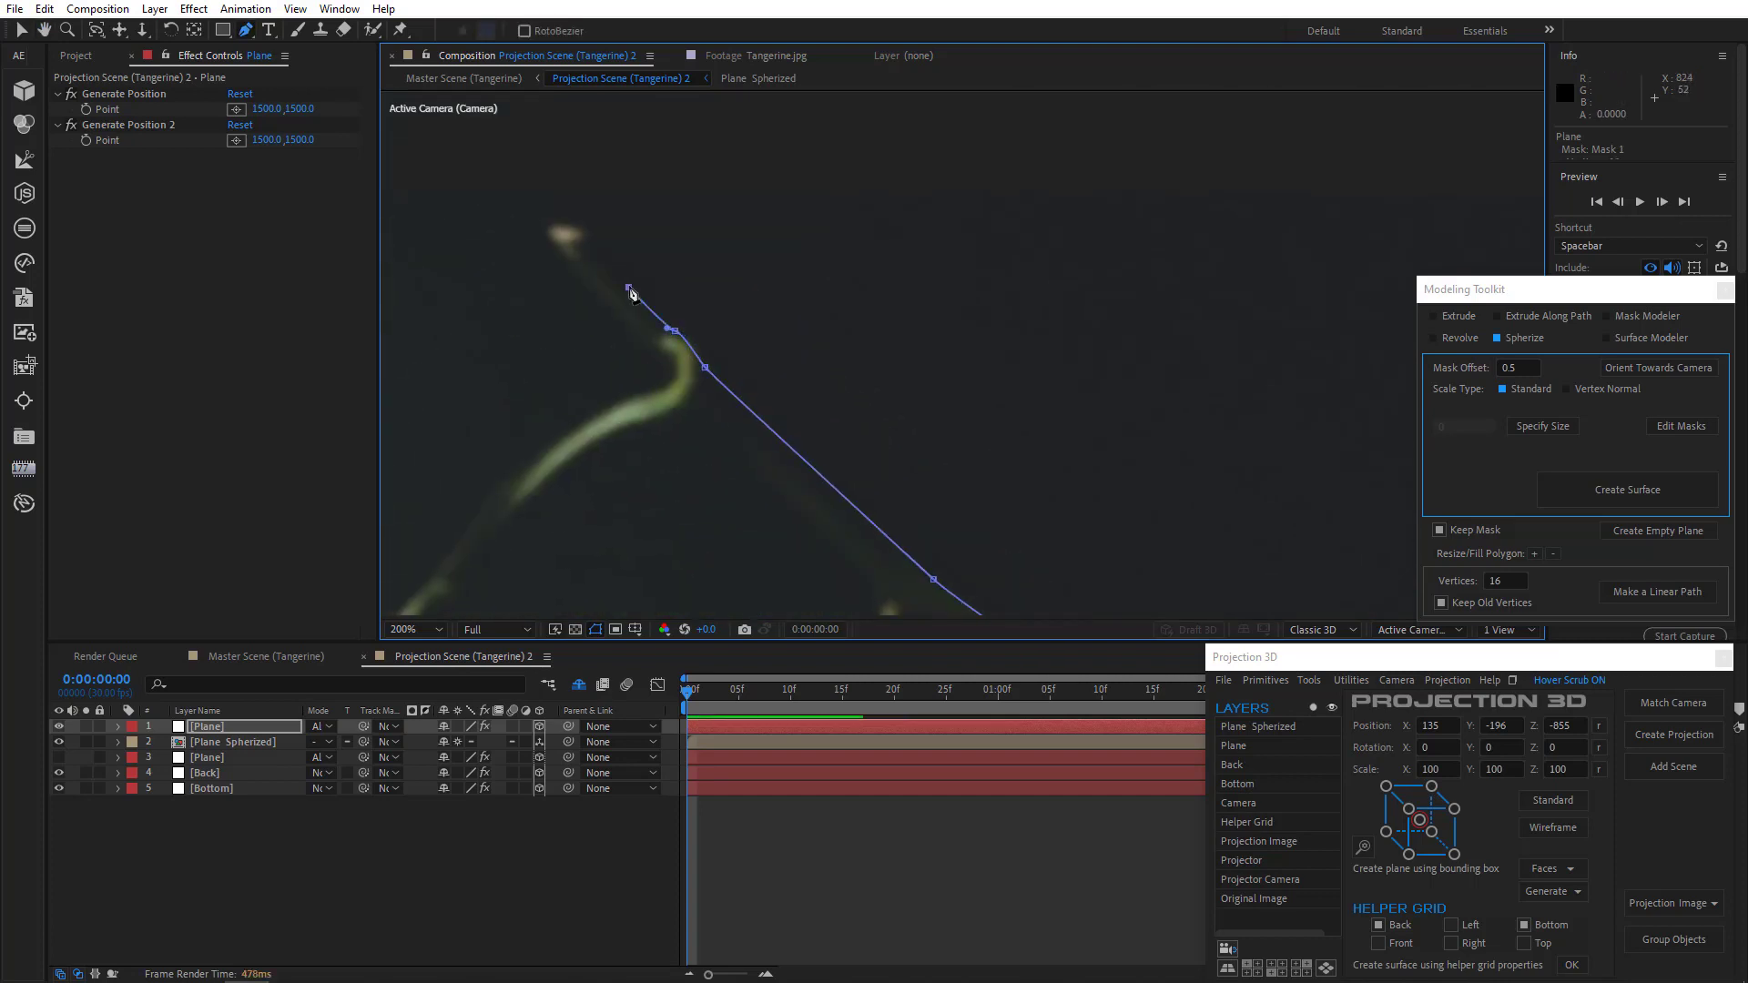
{"action": "left_click", "coordinate": [606, 263]}
{"action": "left_click", "coordinate": [585, 234]}
Step: Continue the Pen mask down the stem and along the upper leaf's outer edge to its tip
{"action": "left_click_drag", "start_coordinate": [516, 439], "coordinate": [915, 272]}
{"action": "mouse_move", "coordinate": [921, 300]}
{"action": "left_mouse_down"}
{"action": "mouse_move", "coordinate": [895, 331]}
{"action": "mouse_move", "coordinate": [915, 318]}
{"action": "left_mouse_up"}
{"action": "key", "text": "ctrl+z"}
{"action": "left_click_drag", "start_coordinate": [856, 376], "coordinate": [781, 463]}
{"action": "left_click_drag", "start_coordinate": [524, 508], "coordinate": [823, 254]}
{"action": "scroll", "coordinate": [837, 404], "scroll_direction": "down", "scroll_amount": 1}
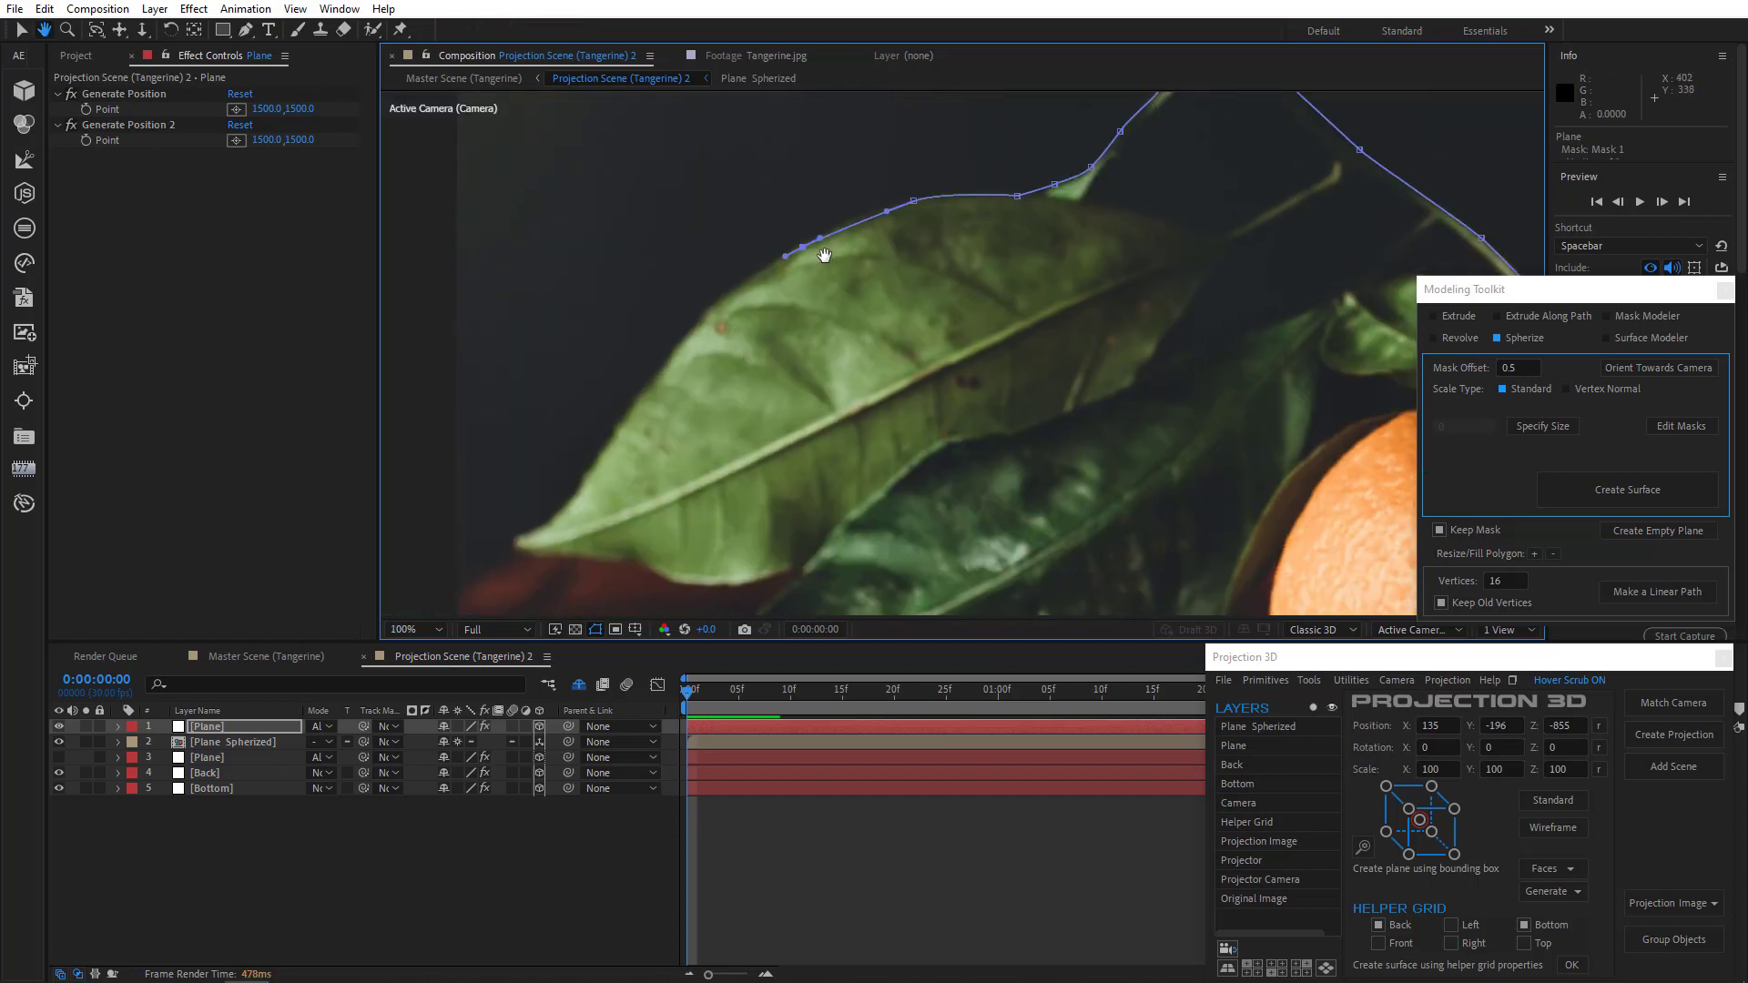
{"action": "left_click_drag", "start_coordinate": [722, 294], "coordinate": [668, 358]}
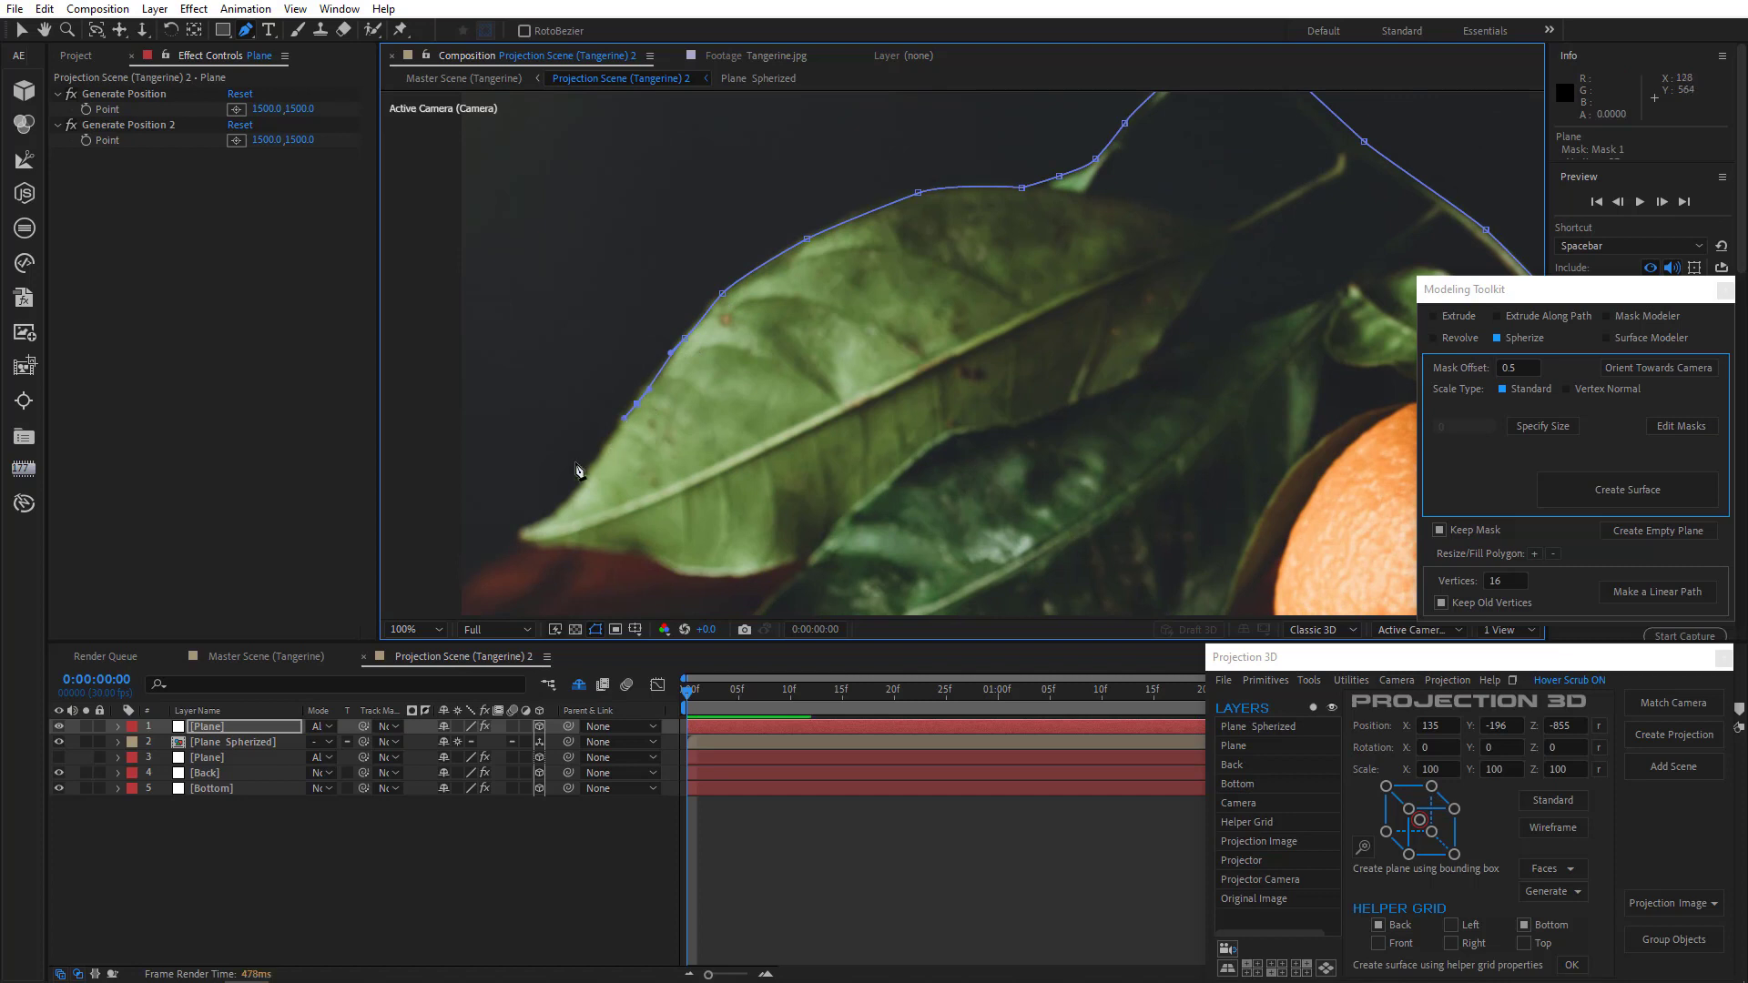
{"action": "left_click_drag", "start_coordinate": [585, 479], "coordinate": [548, 520]}
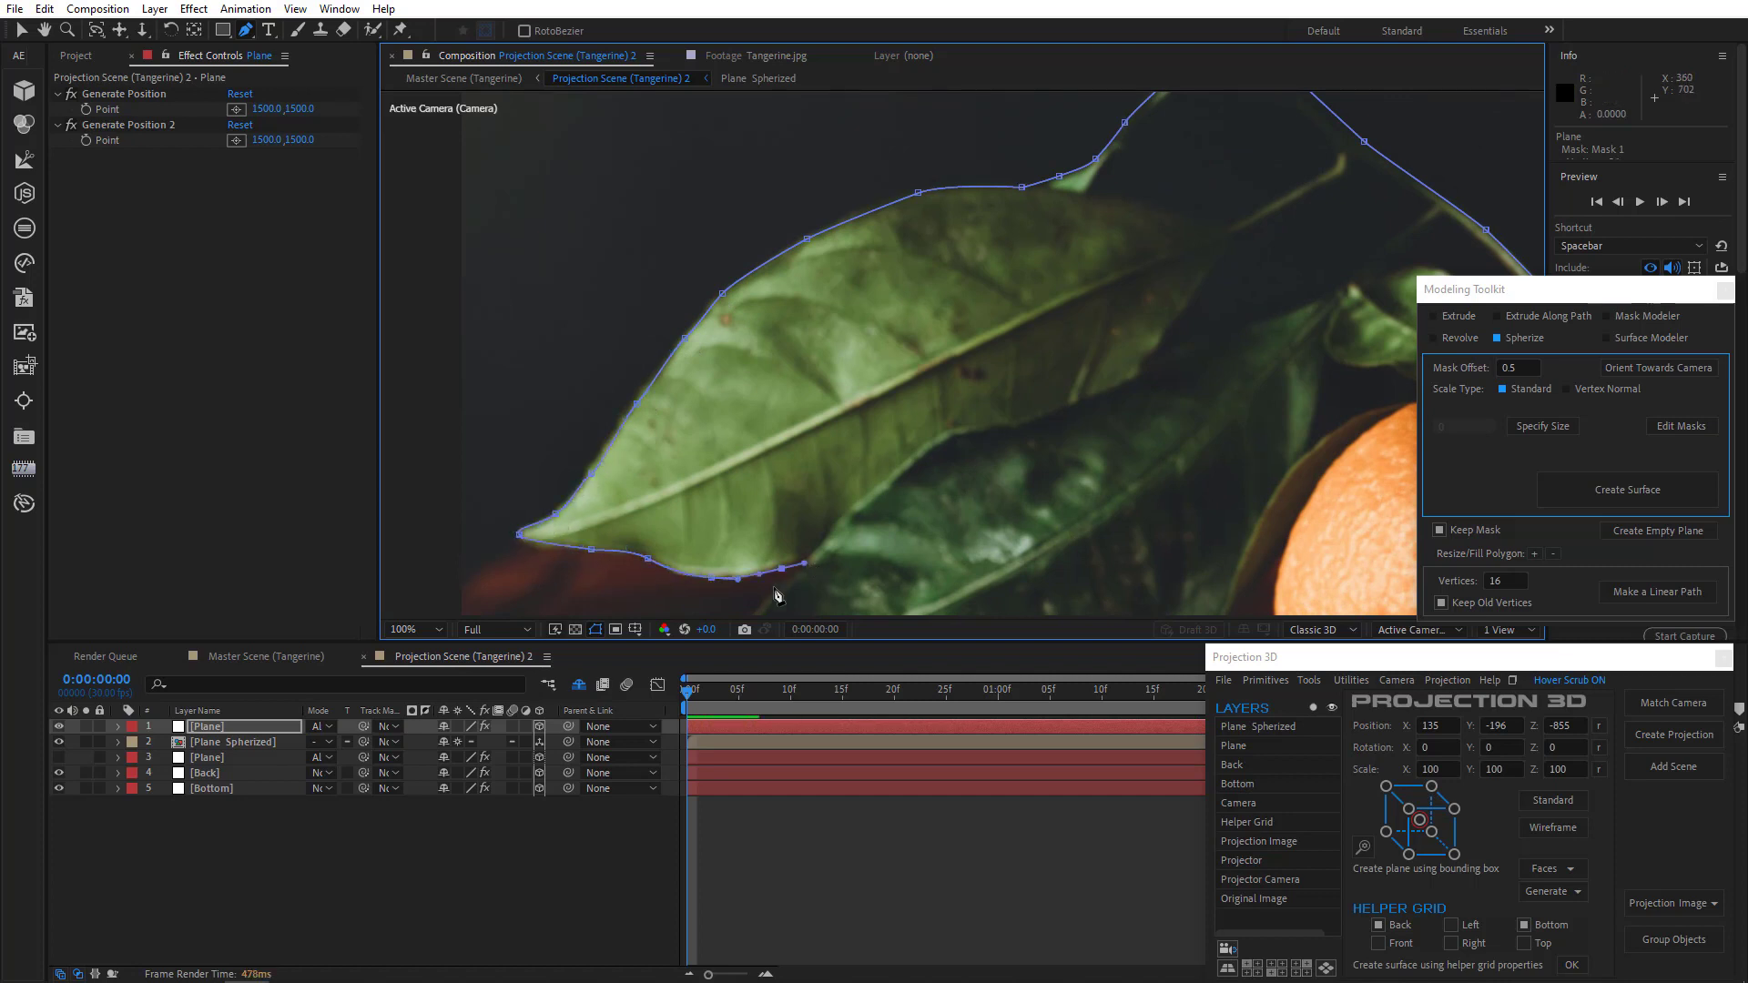
{"action": "left_click_drag", "start_coordinate": [778, 596], "coordinate": [765, 508]}
{"action": "left_click", "coordinate": [782, 490]}
{"action": "left_click_drag", "start_coordinate": [746, 578], "coordinate": [778, 574]}
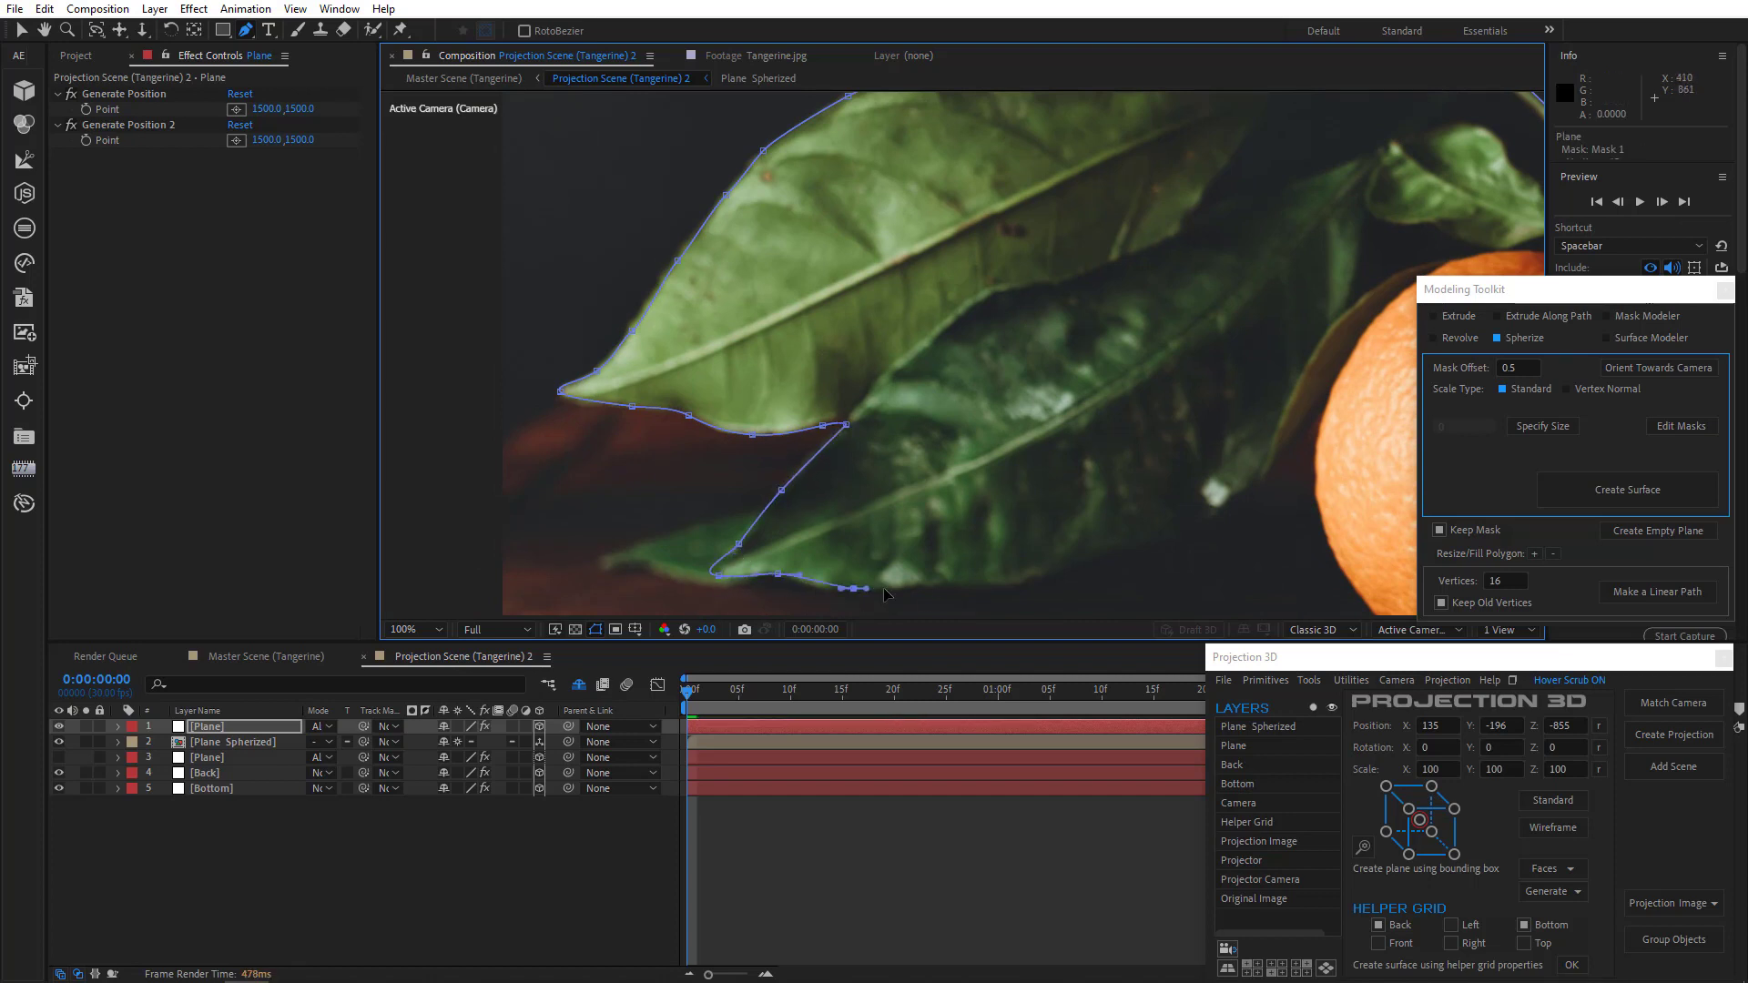
Step: Trace around the lower leaf and along the tangerine's top to close the leaf mask, and preview it soloed
{"action": "left_click_drag", "start_coordinate": [929, 588], "coordinate": [941, 586]}
{"action": "left_click_drag", "start_coordinate": [1178, 532], "coordinate": [968, 443]}
{"action": "left_click_drag", "start_coordinate": [1016, 365], "coordinate": [1026, 346]}
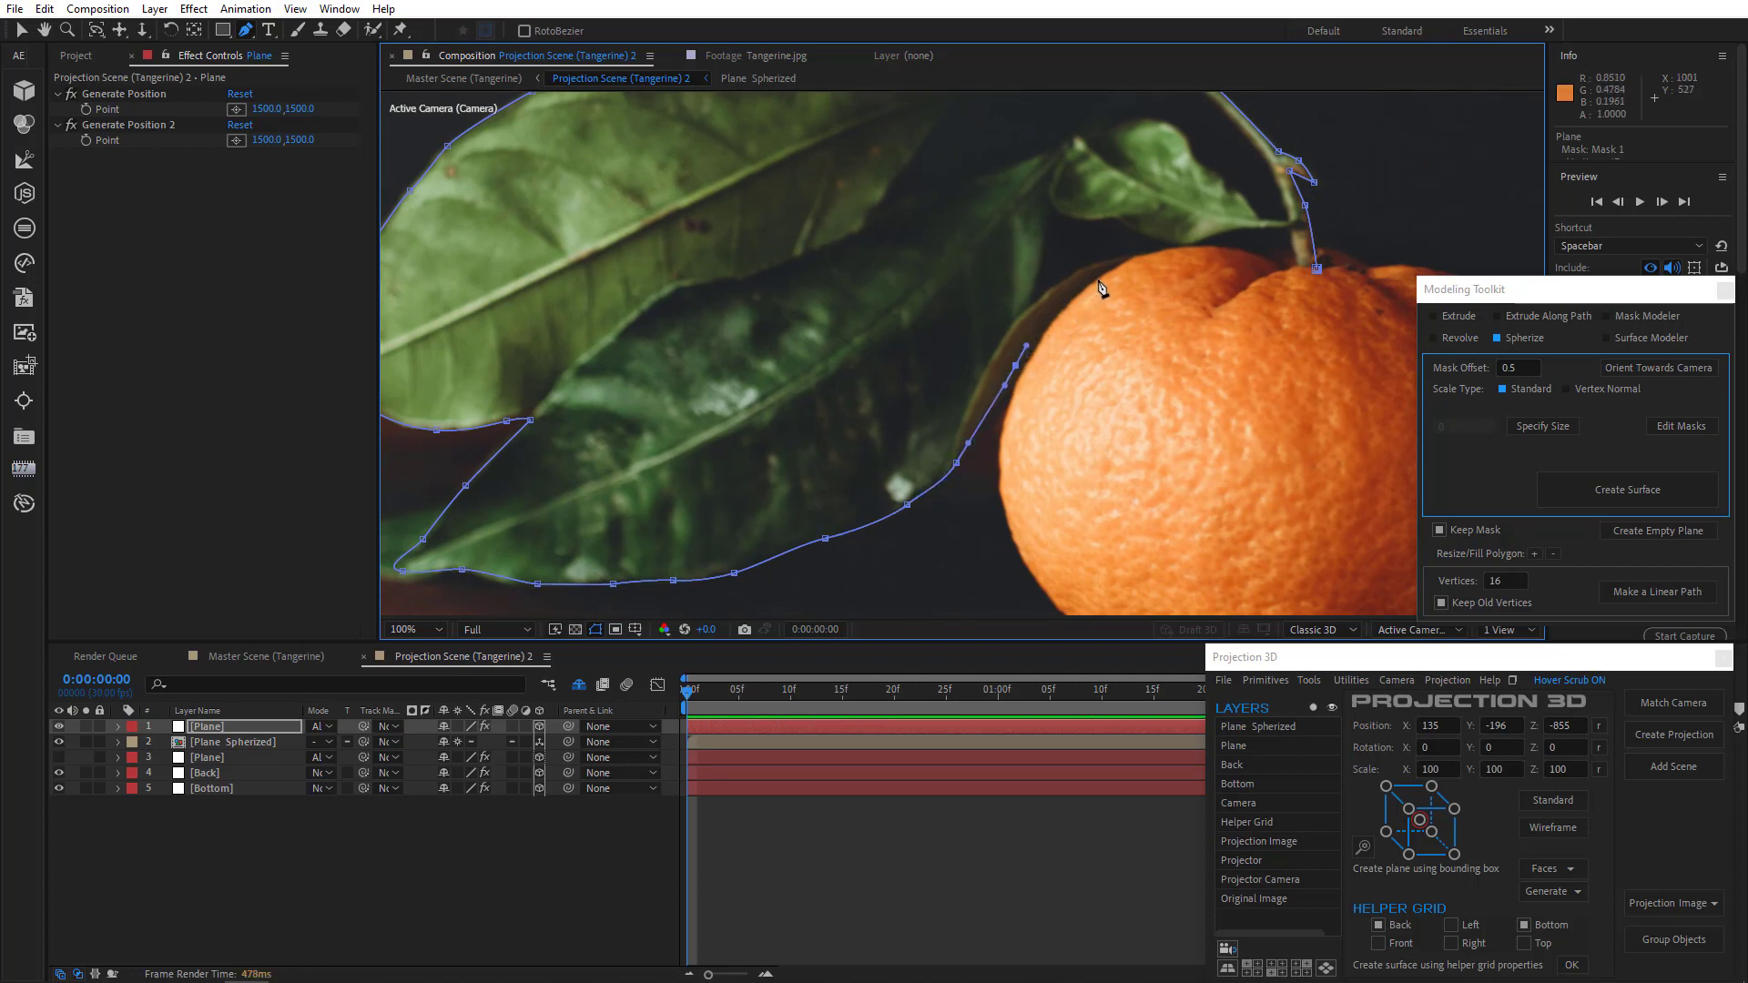
{"action": "left_click_drag", "start_coordinate": [1069, 295], "coordinate": [1080, 359]}
{"action": "key", "text": "ctrl+z"}
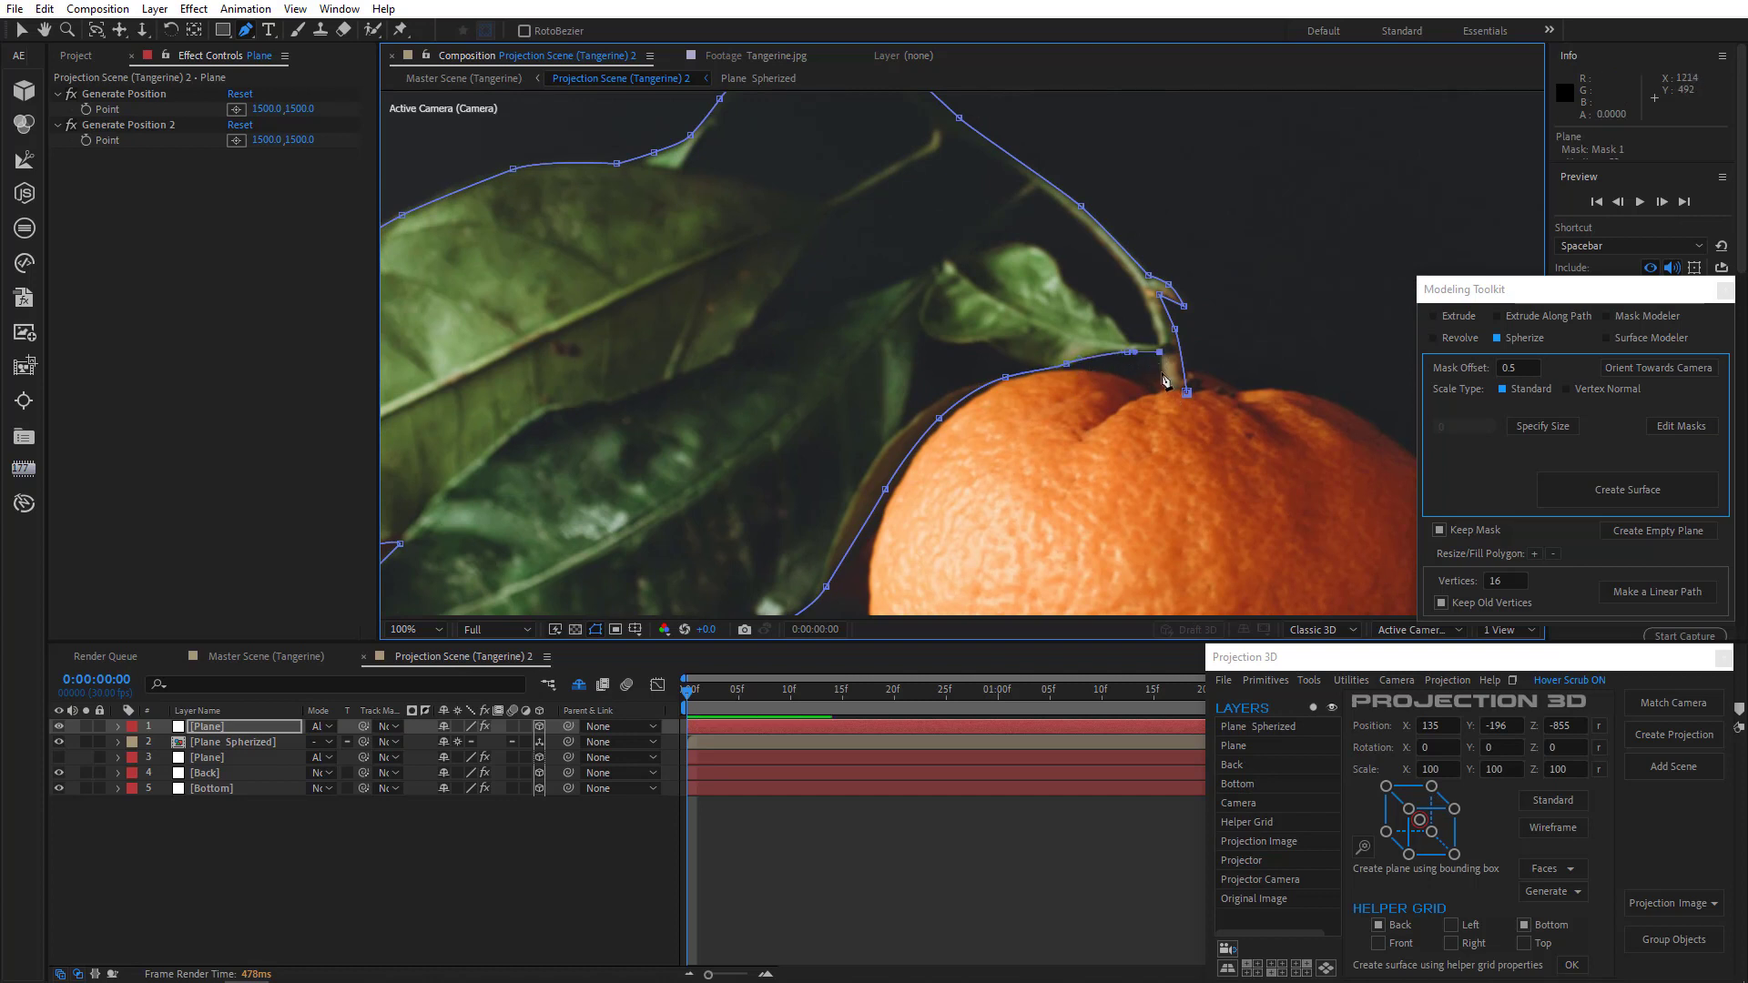
{"action": "left_click", "coordinate": [1166, 377]}
{"action": "left_click", "coordinate": [1171, 394]}
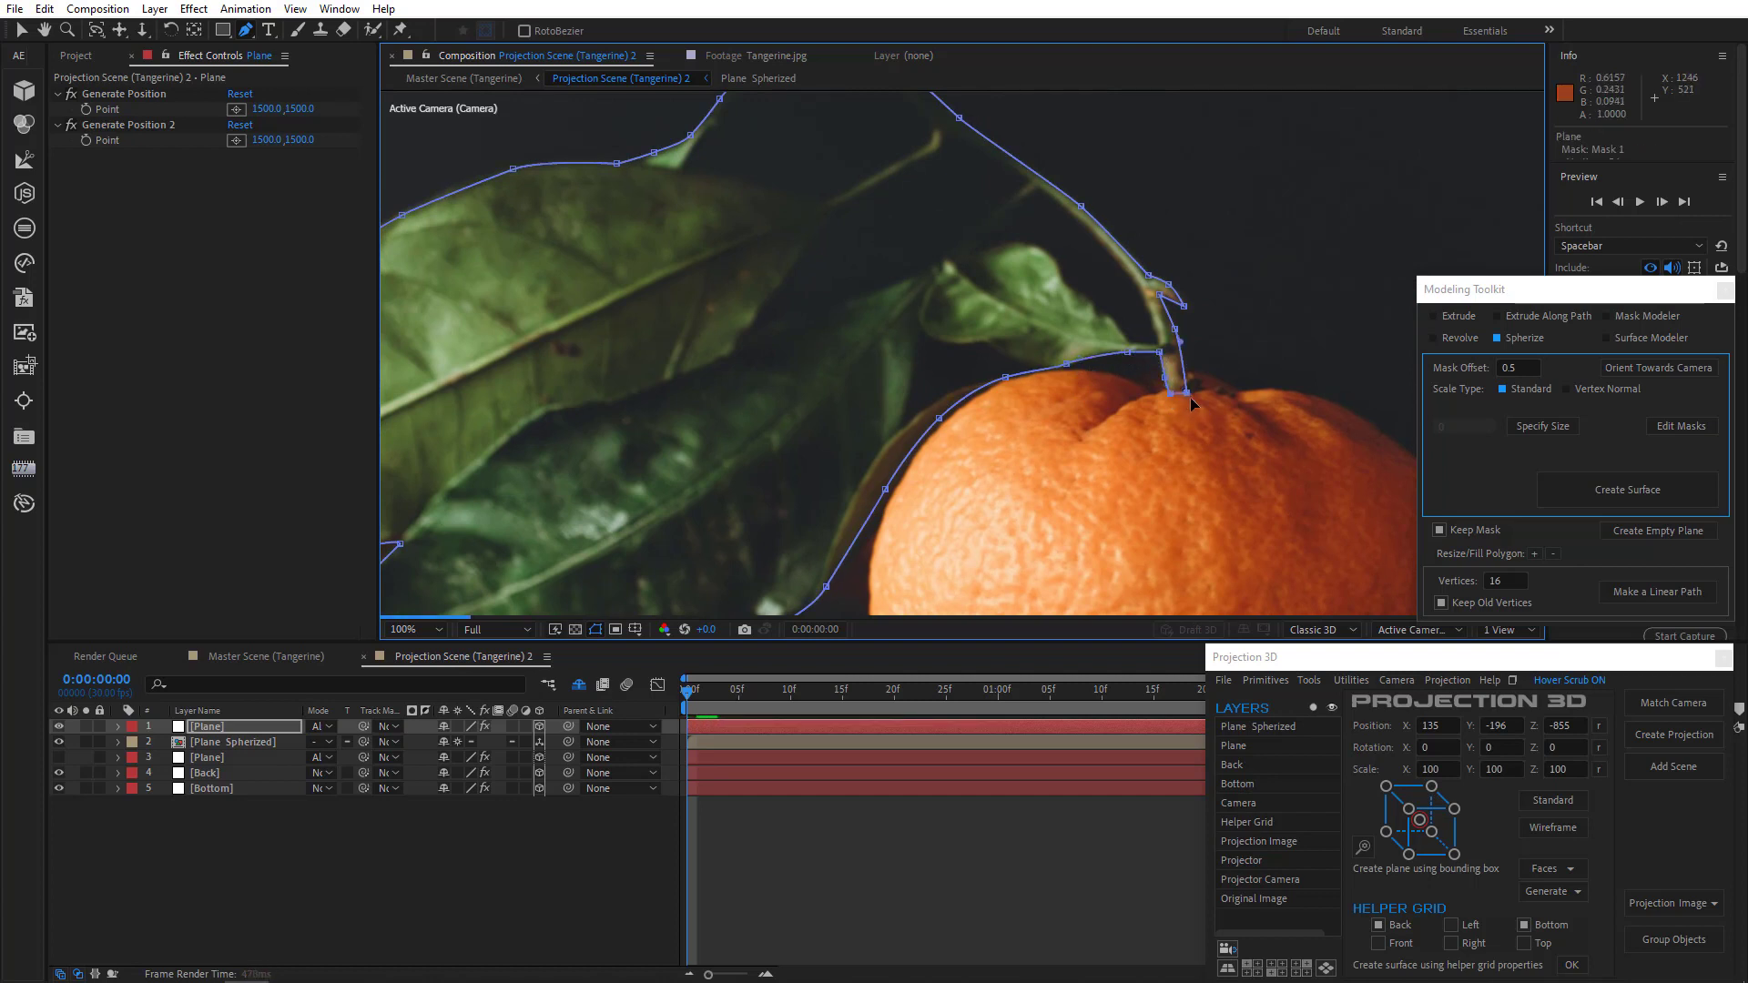
{"action": "scroll", "coordinate": [1027, 378], "scroll_direction": "down", "scroll_amount": 1}
{"action": "left_click_drag", "start_coordinate": [789, 428], "coordinate": [840, 421]}
{"action": "left_click", "coordinate": [86, 726]}
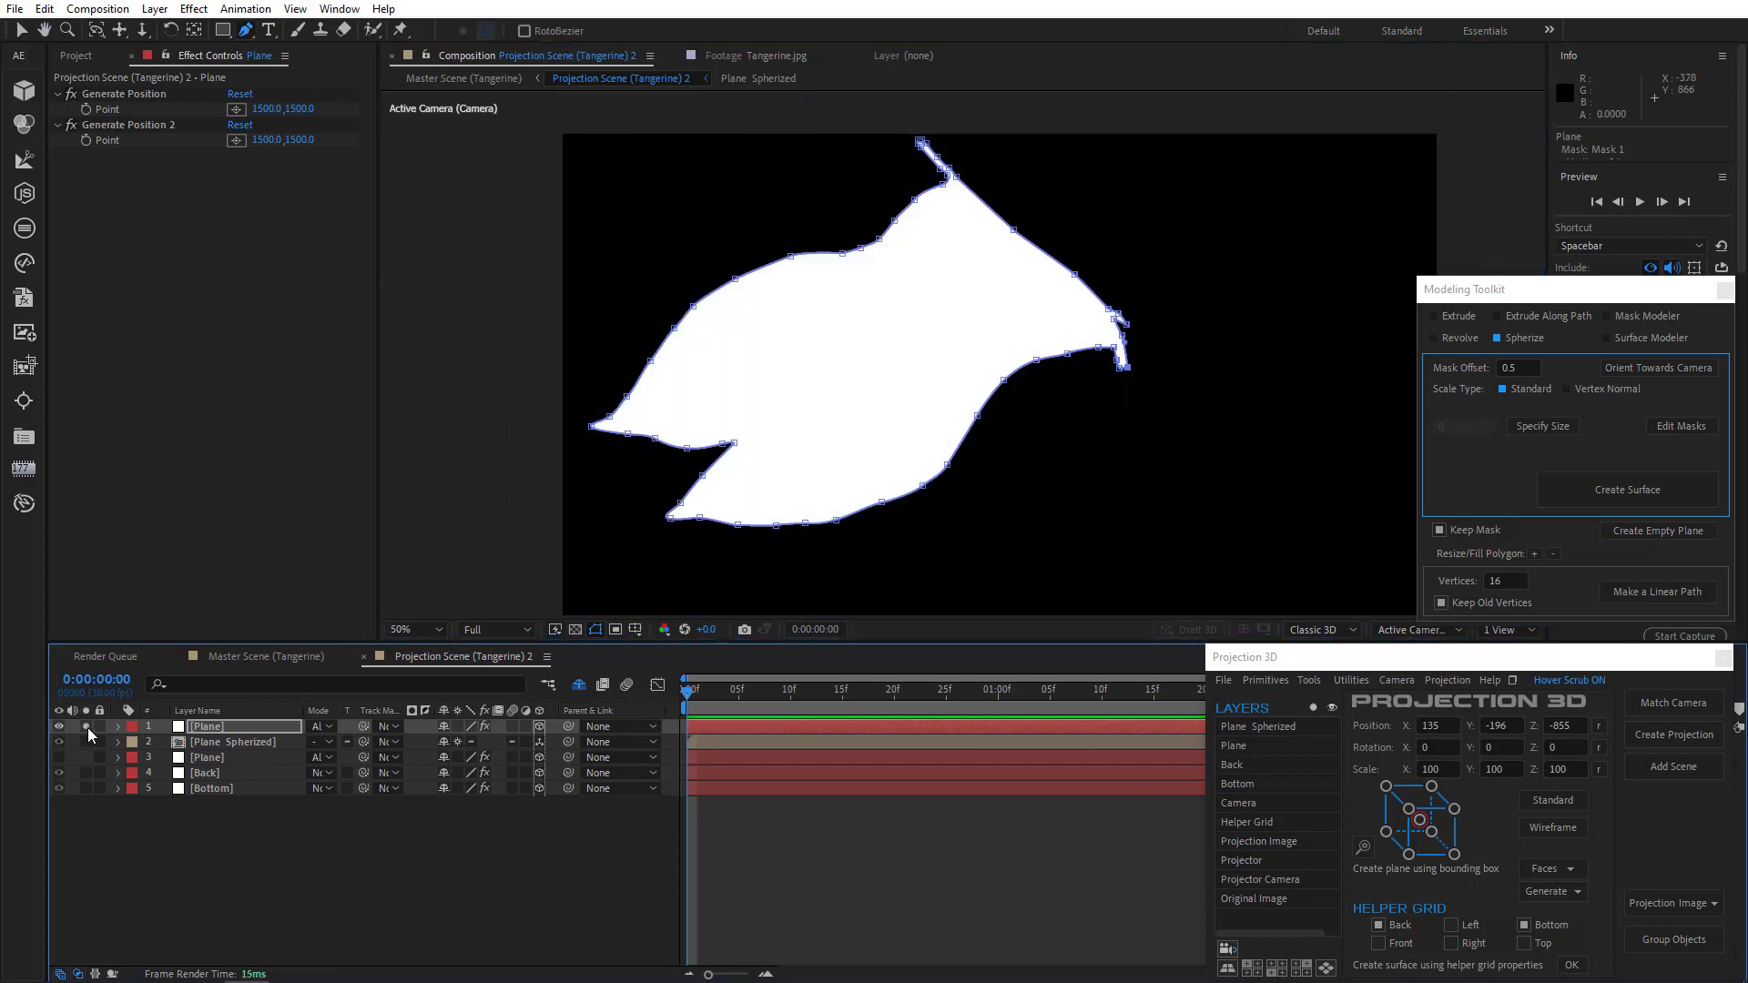
{"action": "left_click", "coordinate": [87, 727]}
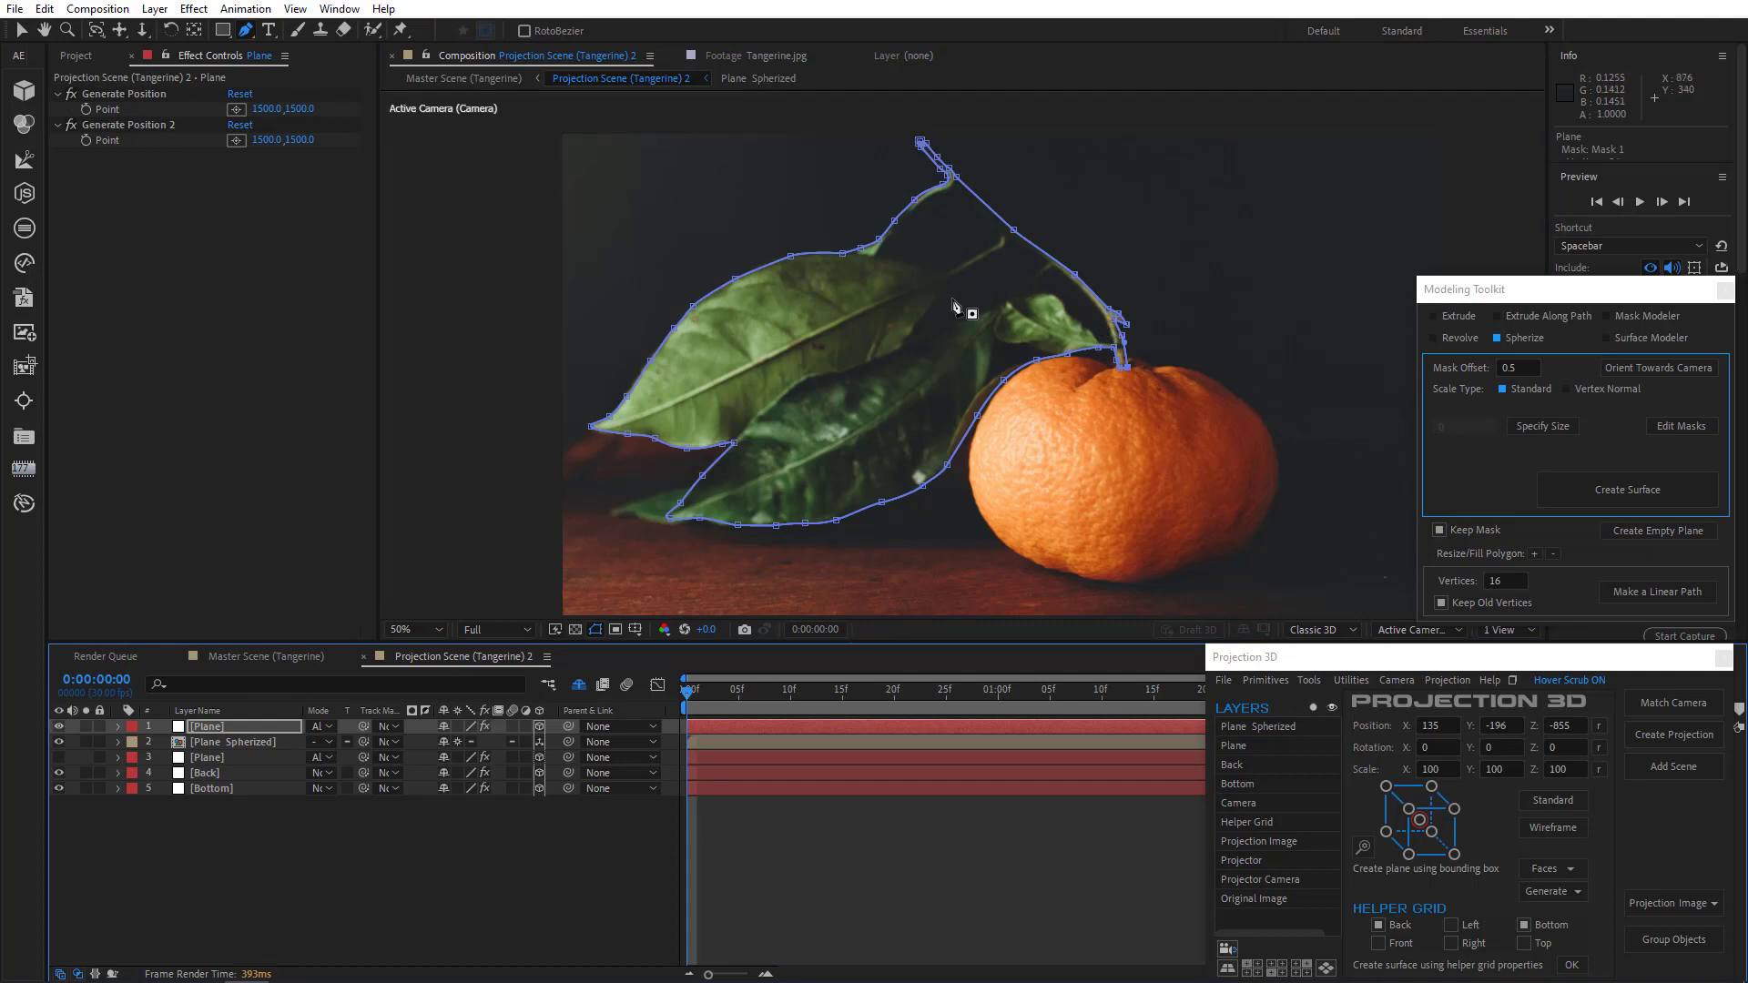
Step: Draw a second closed mask around the gap between the leaf and the tangerine below the stem
{"action": "scroll", "coordinate": [1061, 354], "scroll_direction": "up", "scroll_amount": 4}
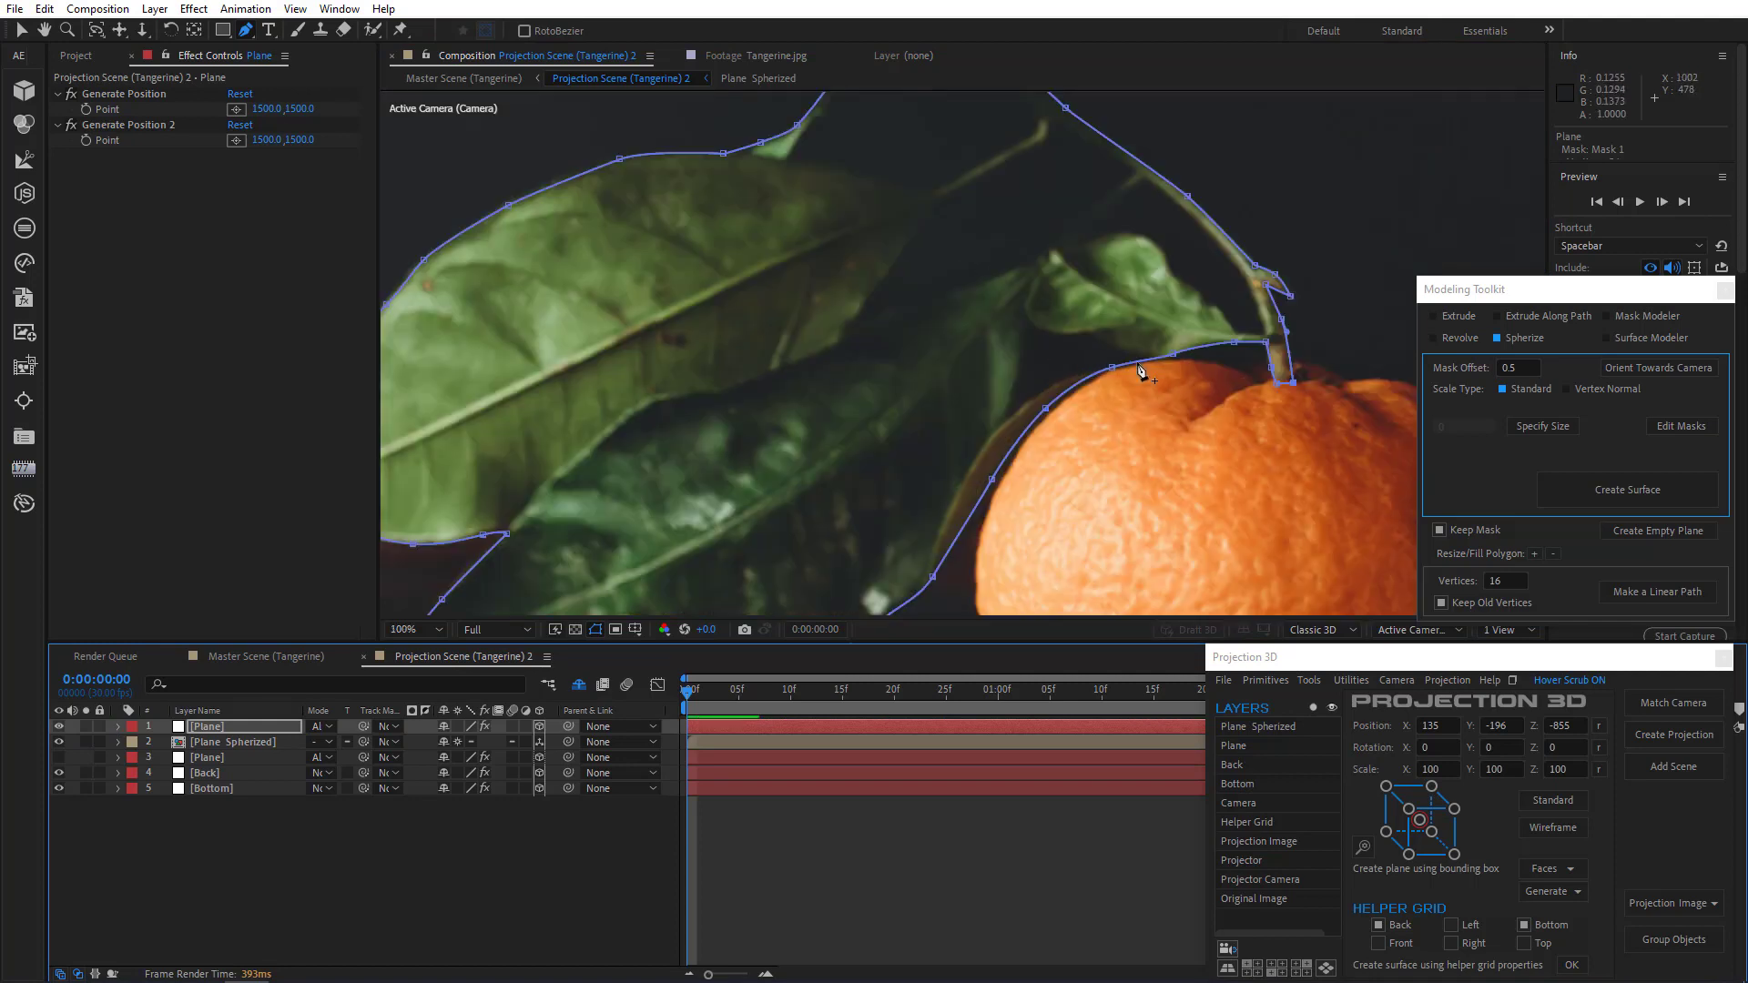
{"action": "left_click_drag", "start_coordinate": [942, 447], "coordinate": [998, 323]}
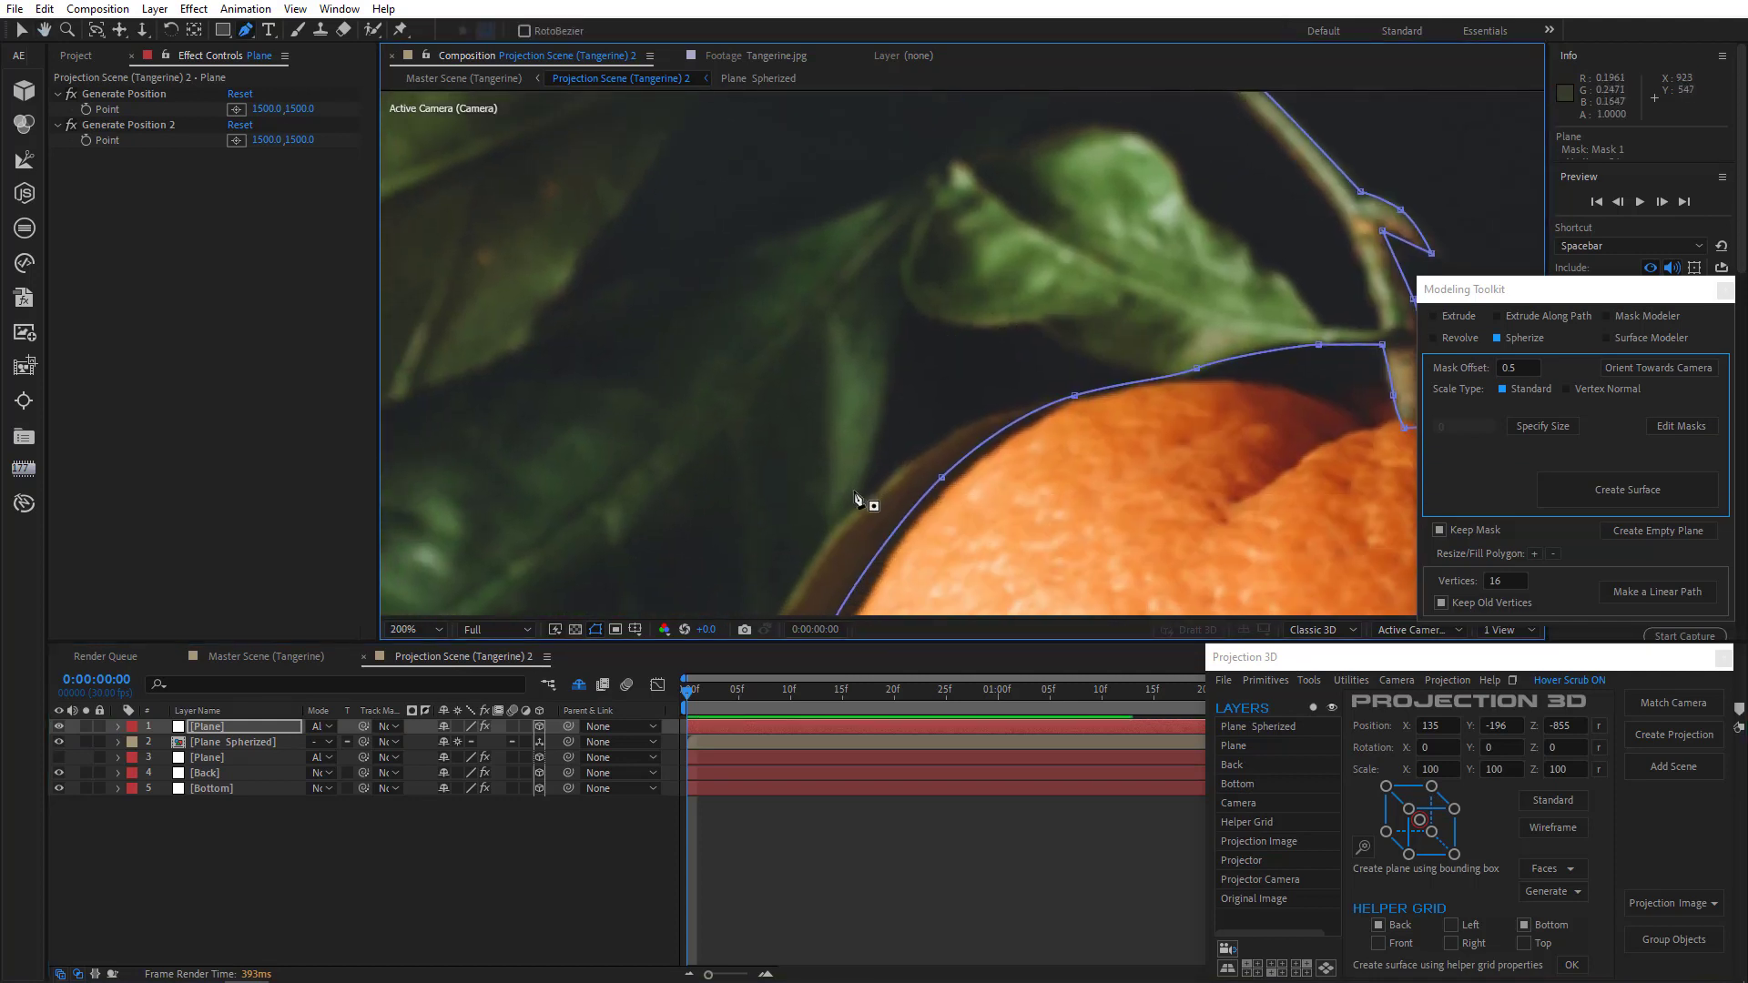
{"action": "left_click", "coordinate": [860, 498]}
{"action": "left_click_drag", "start_coordinate": [886, 427], "coordinate": [890, 391]}
{"action": "left_click", "coordinate": [904, 305]}
{"action": "left_click_drag", "start_coordinate": [963, 324], "coordinate": [985, 326]}
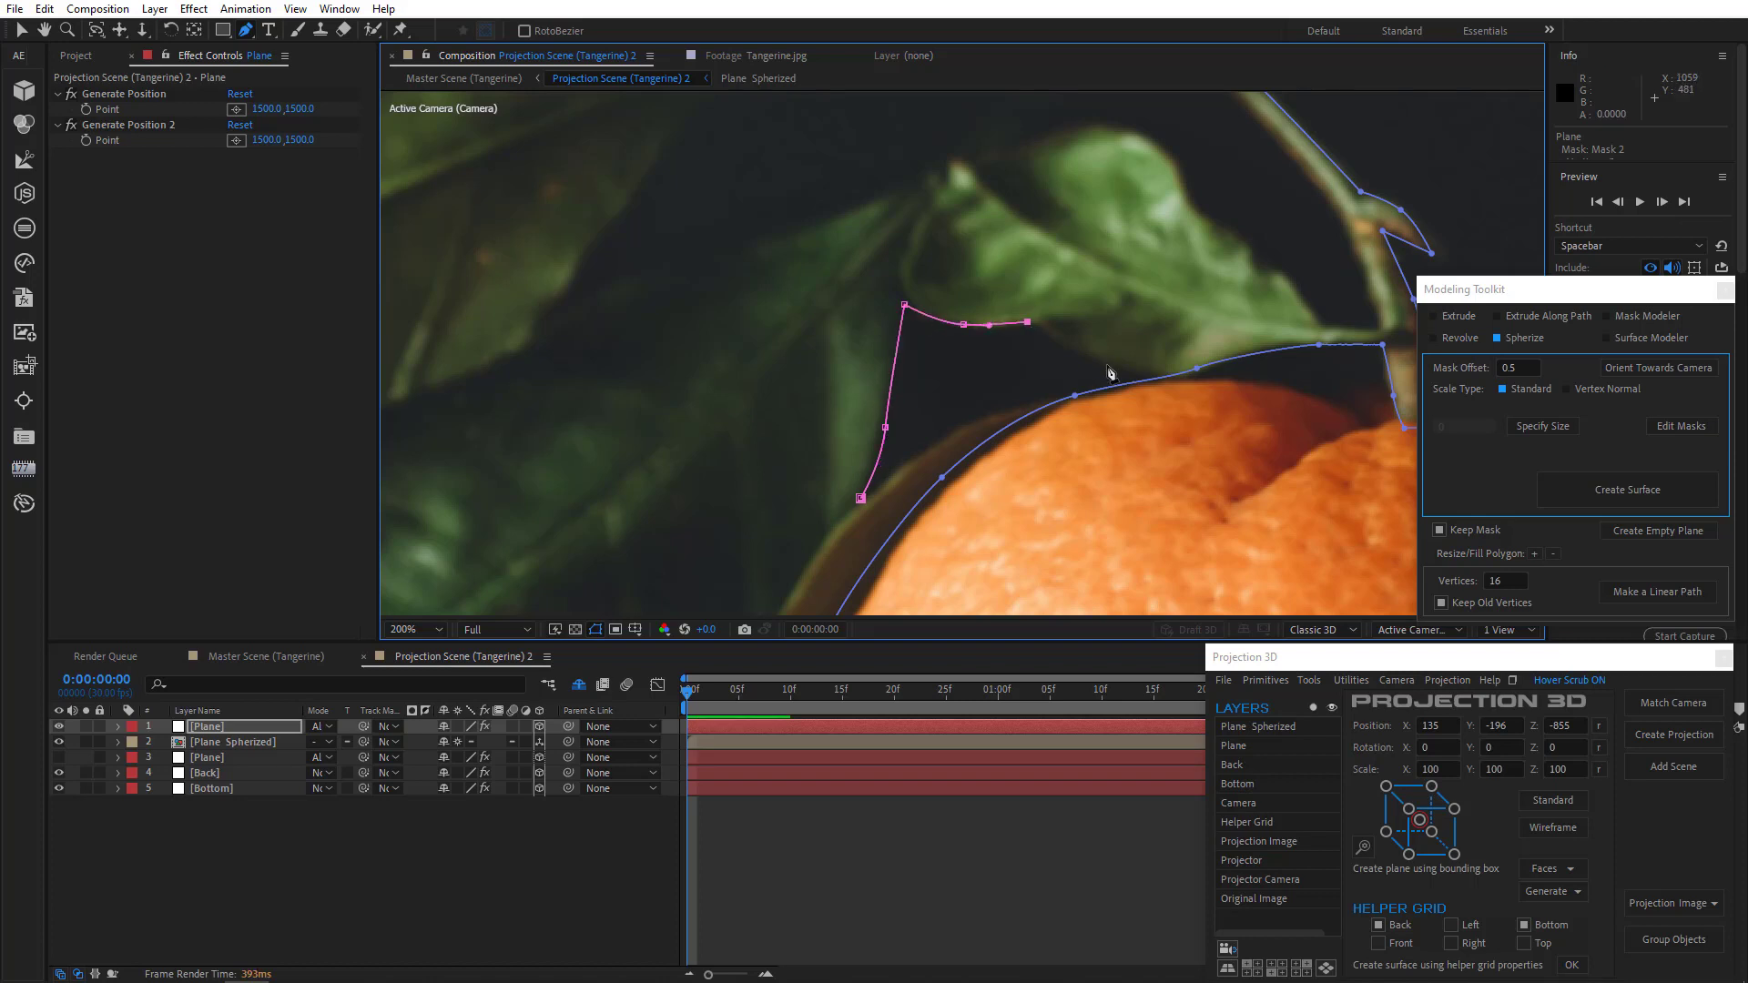
{"action": "left_click_drag", "start_coordinate": [1108, 367], "coordinate": [1149, 376]}
{"action": "left_click", "coordinate": [1036, 401]}
{"action": "left_click_drag", "start_coordinate": [951, 438], "coordinate": [928, 449]}
{"action": "left_click", "coordinate": [860, 498]}
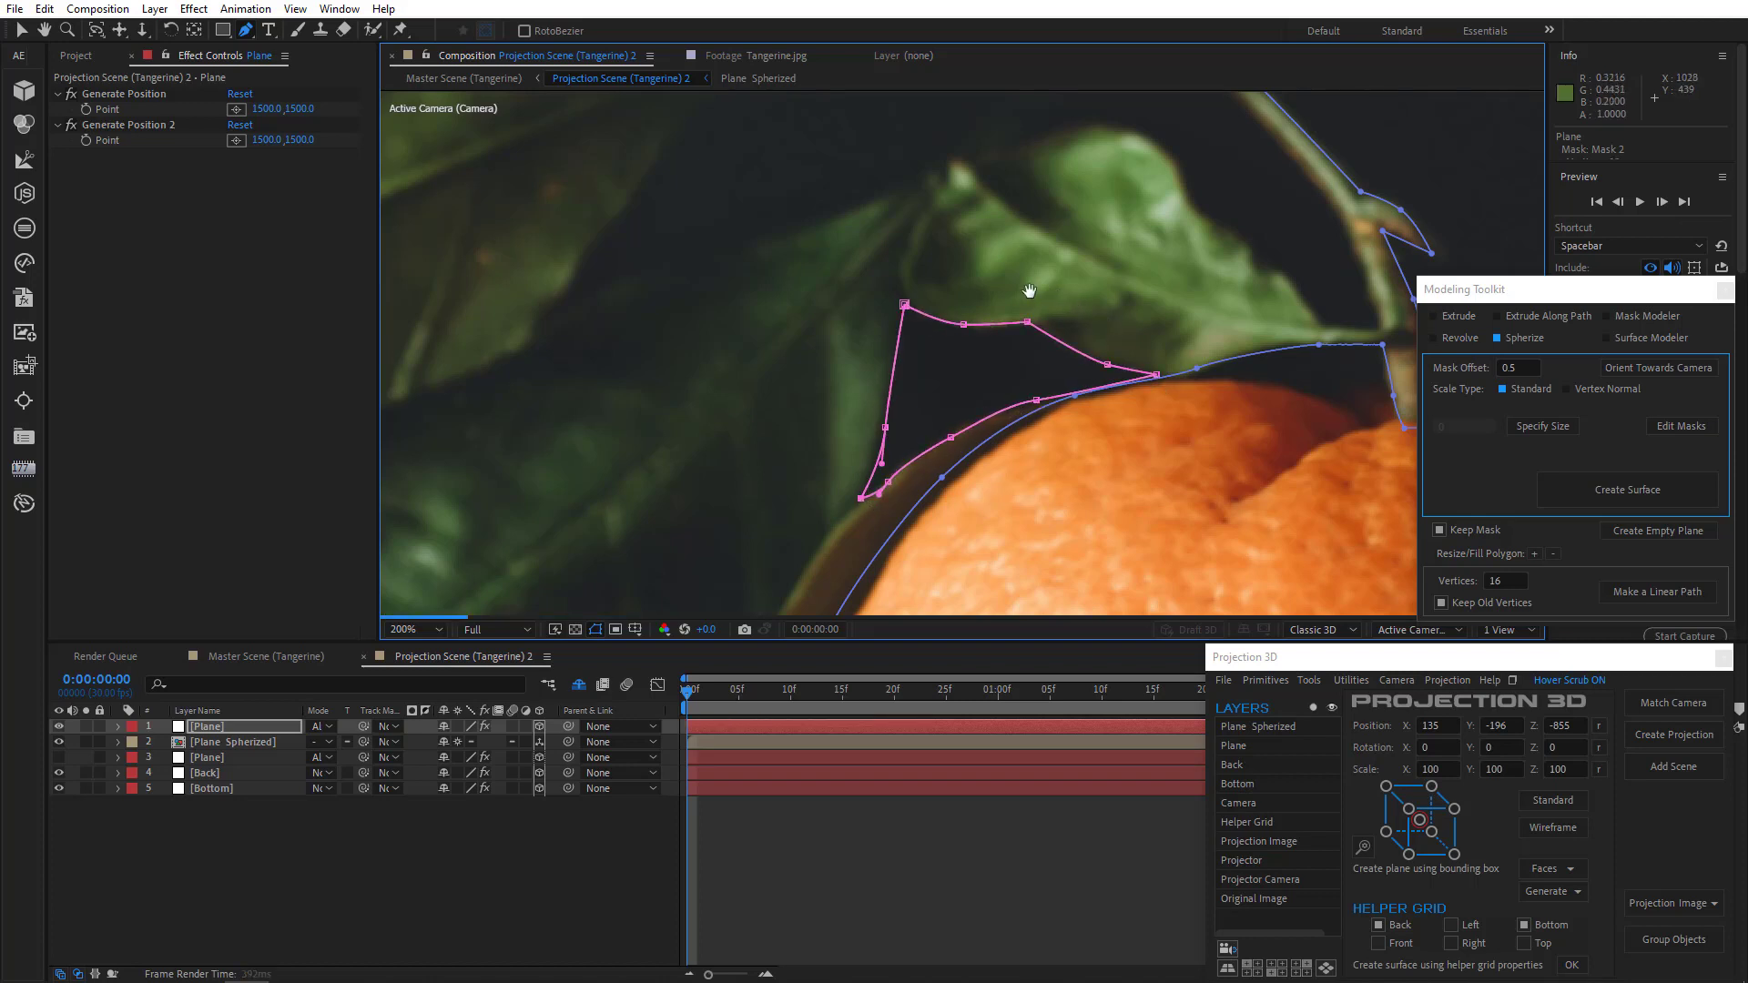
Step: Draw a third closed mask around the gap between the stem and the upper leaf
{"action": "left_click_drag", "start_coordinate": [1026, 288], "coordinate": [761, 407]}
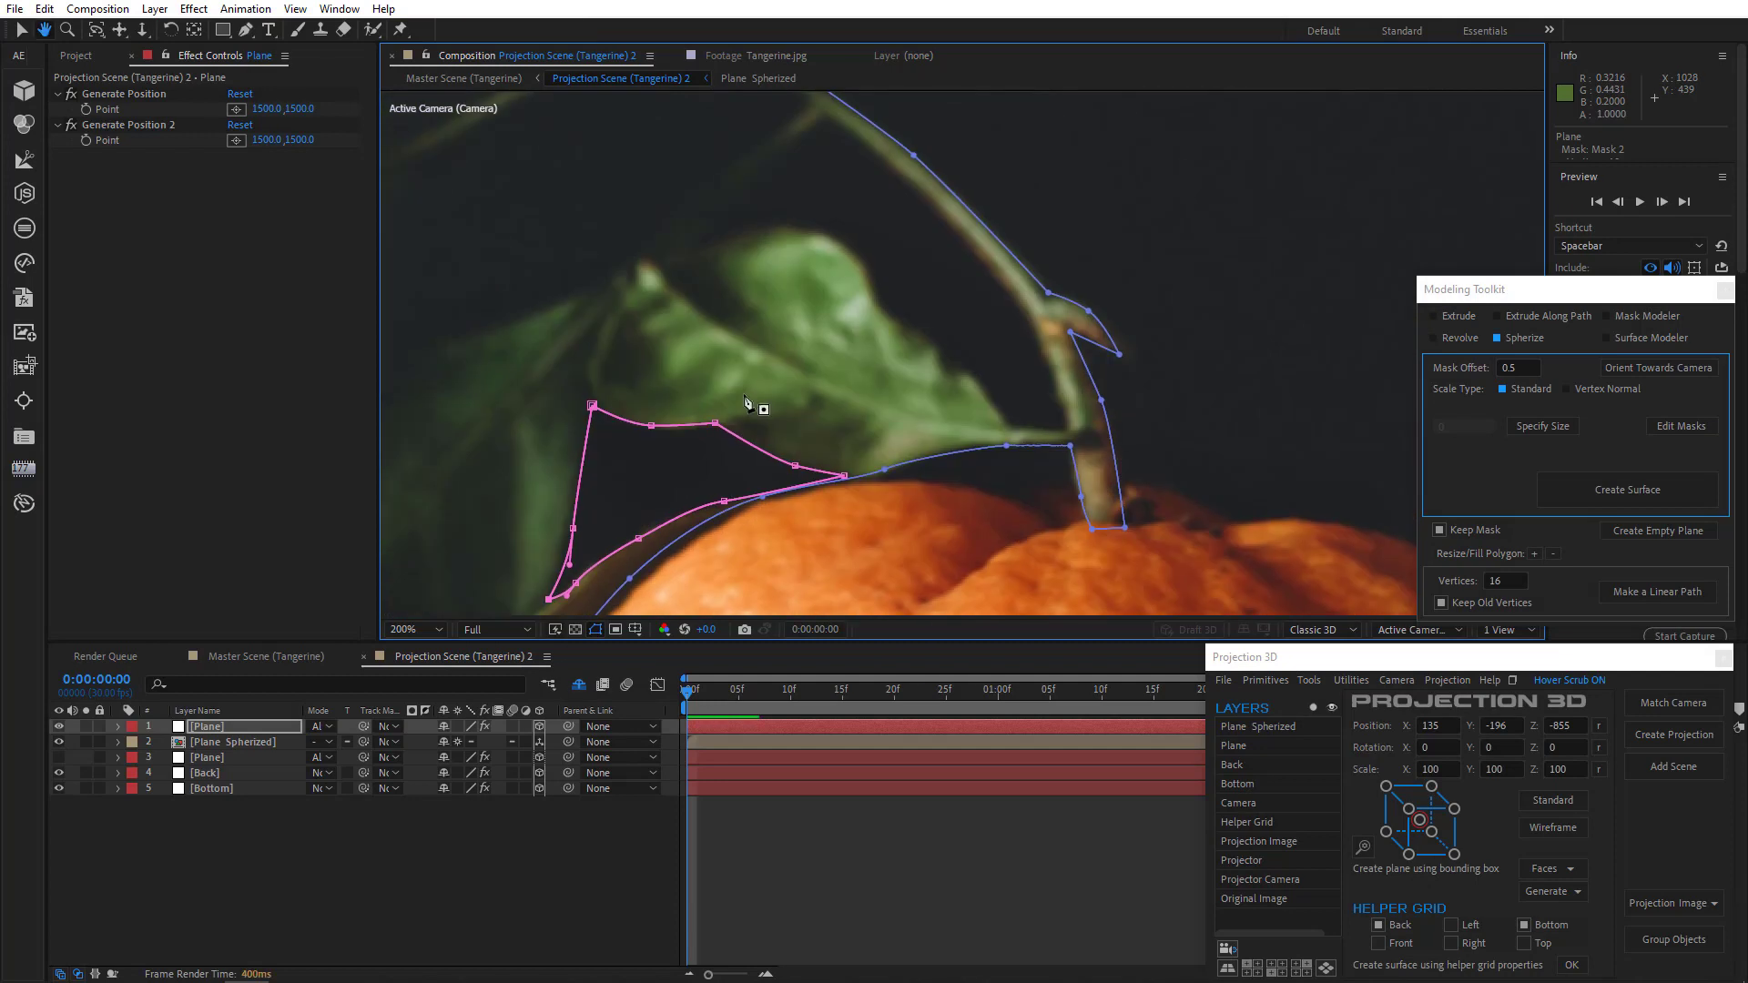
{"action": "left_click", "coordinate": [1068, 408]}
{"action": "left_click_drag", "start_coordinate": [1016, 300], "coordinate": [996, 278]}
{"action": "left_click_drag", "start_coordinate": [937, 211], "coordinate": [920, 193]}
{"action": "left_click_drag", "start_coordinate": [836, 235], "coordinate": [959, 446]}
{"action": "left_click", "coordinate": [924, 283]}
{"action": "left_click", "coordinate": [875, 324]}
{"action": "left_click", "coordinate": [807, 402]}
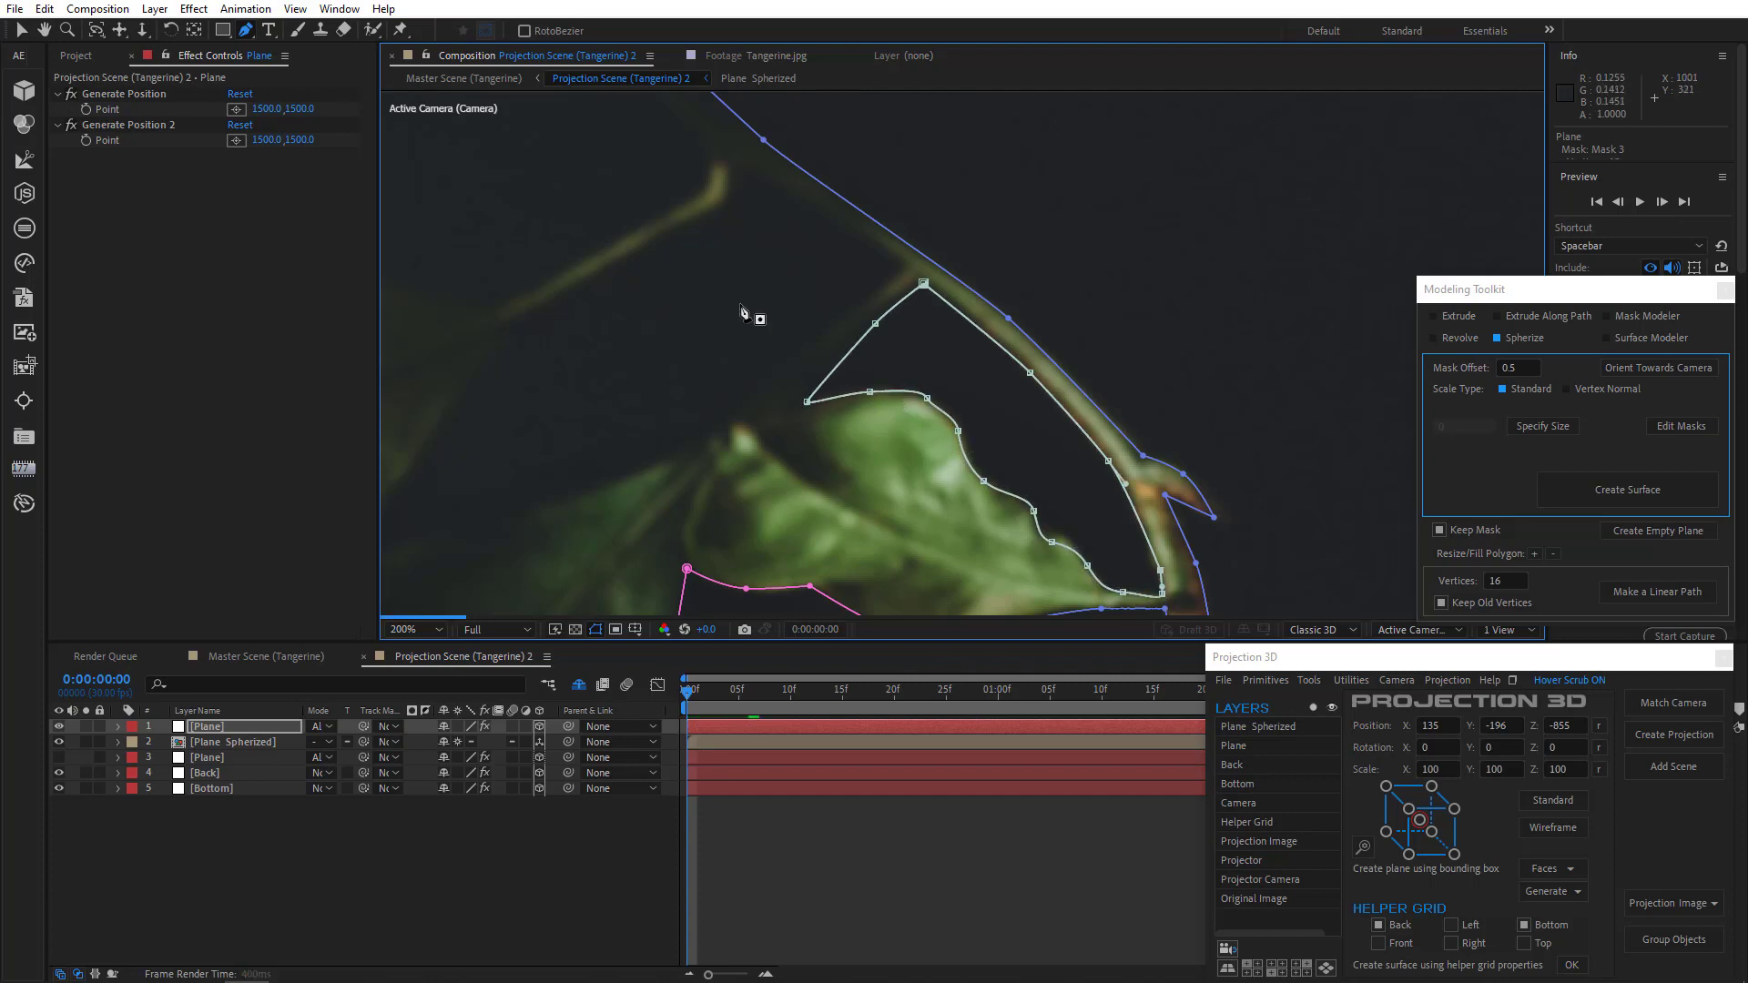
{"action": "left_click_drag", "start_coordinate": [782, 298], "coordinate": [1149, 454]}
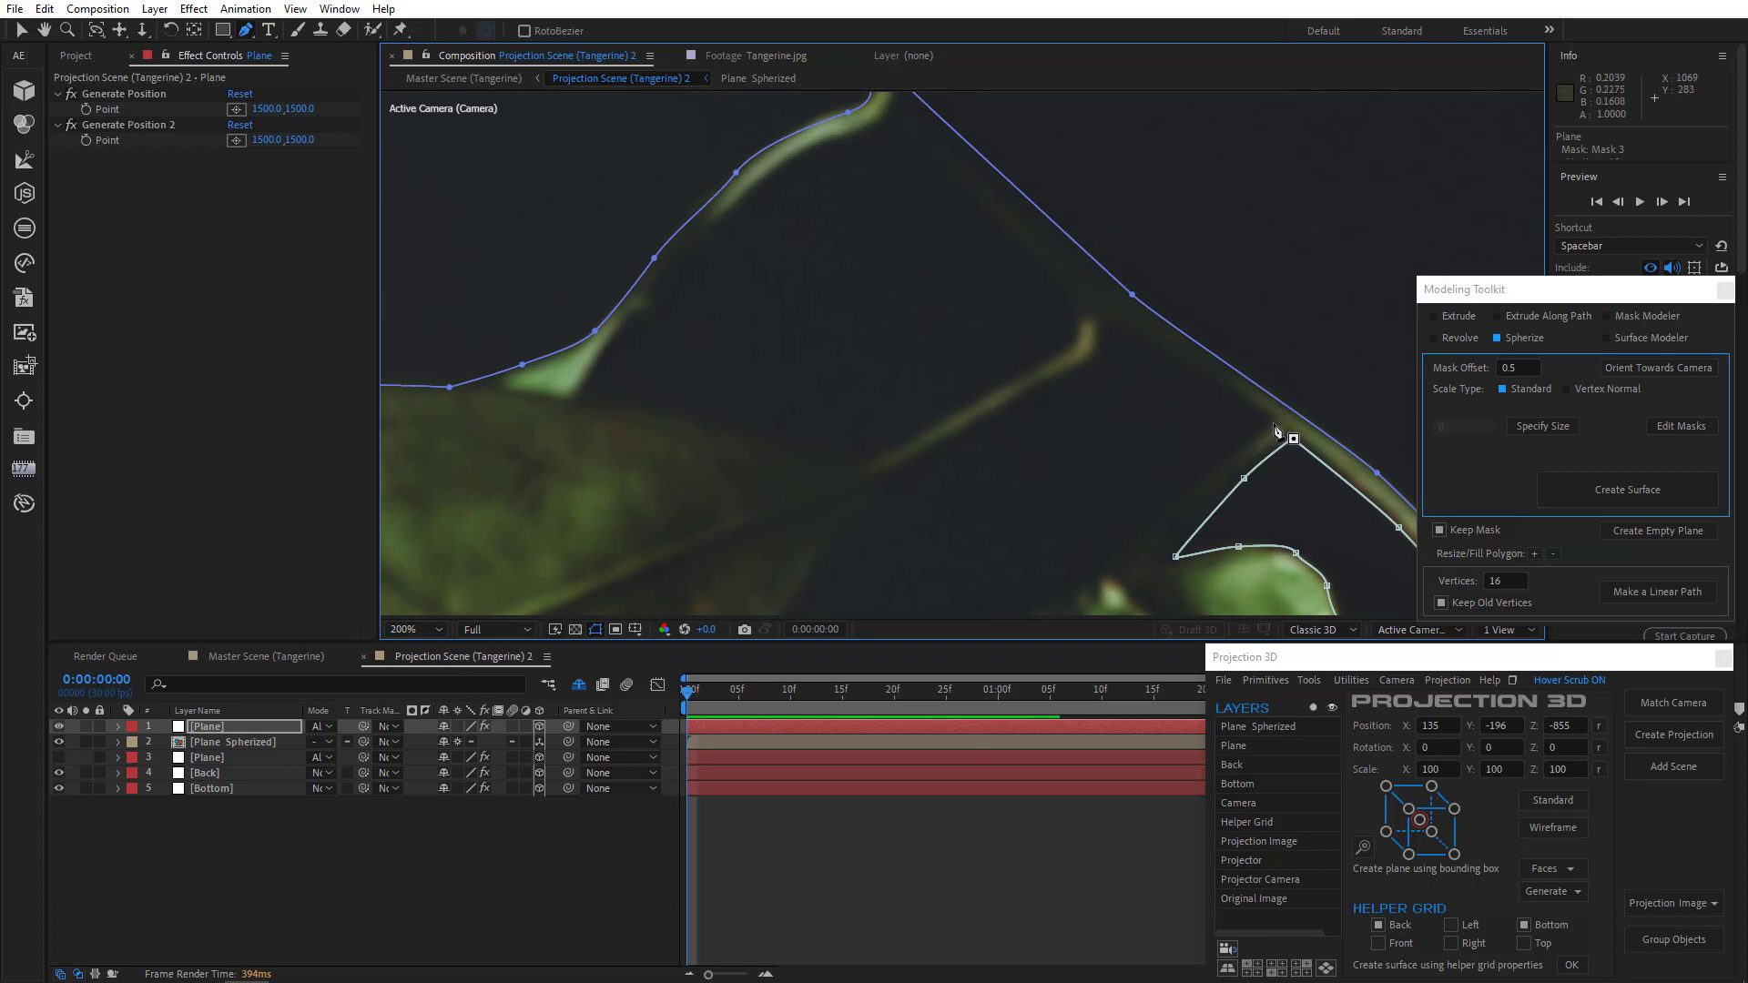
Step: Draw a fourth closed mask around the dark gap between the two leaves beside the stem
{"action": "left_click", "coordinate": [1273, 423]}
{"action": "left_click", "coordinate": [1237, 399]}
{"action": "left_click", "coordinate": [1203, 376]}
{"action": "left_click", "coordinate": [1170, 354]}
{"action": "left_click_drag", "start_coordinate": [1086, 366], "coordinate": [1078, 384]}
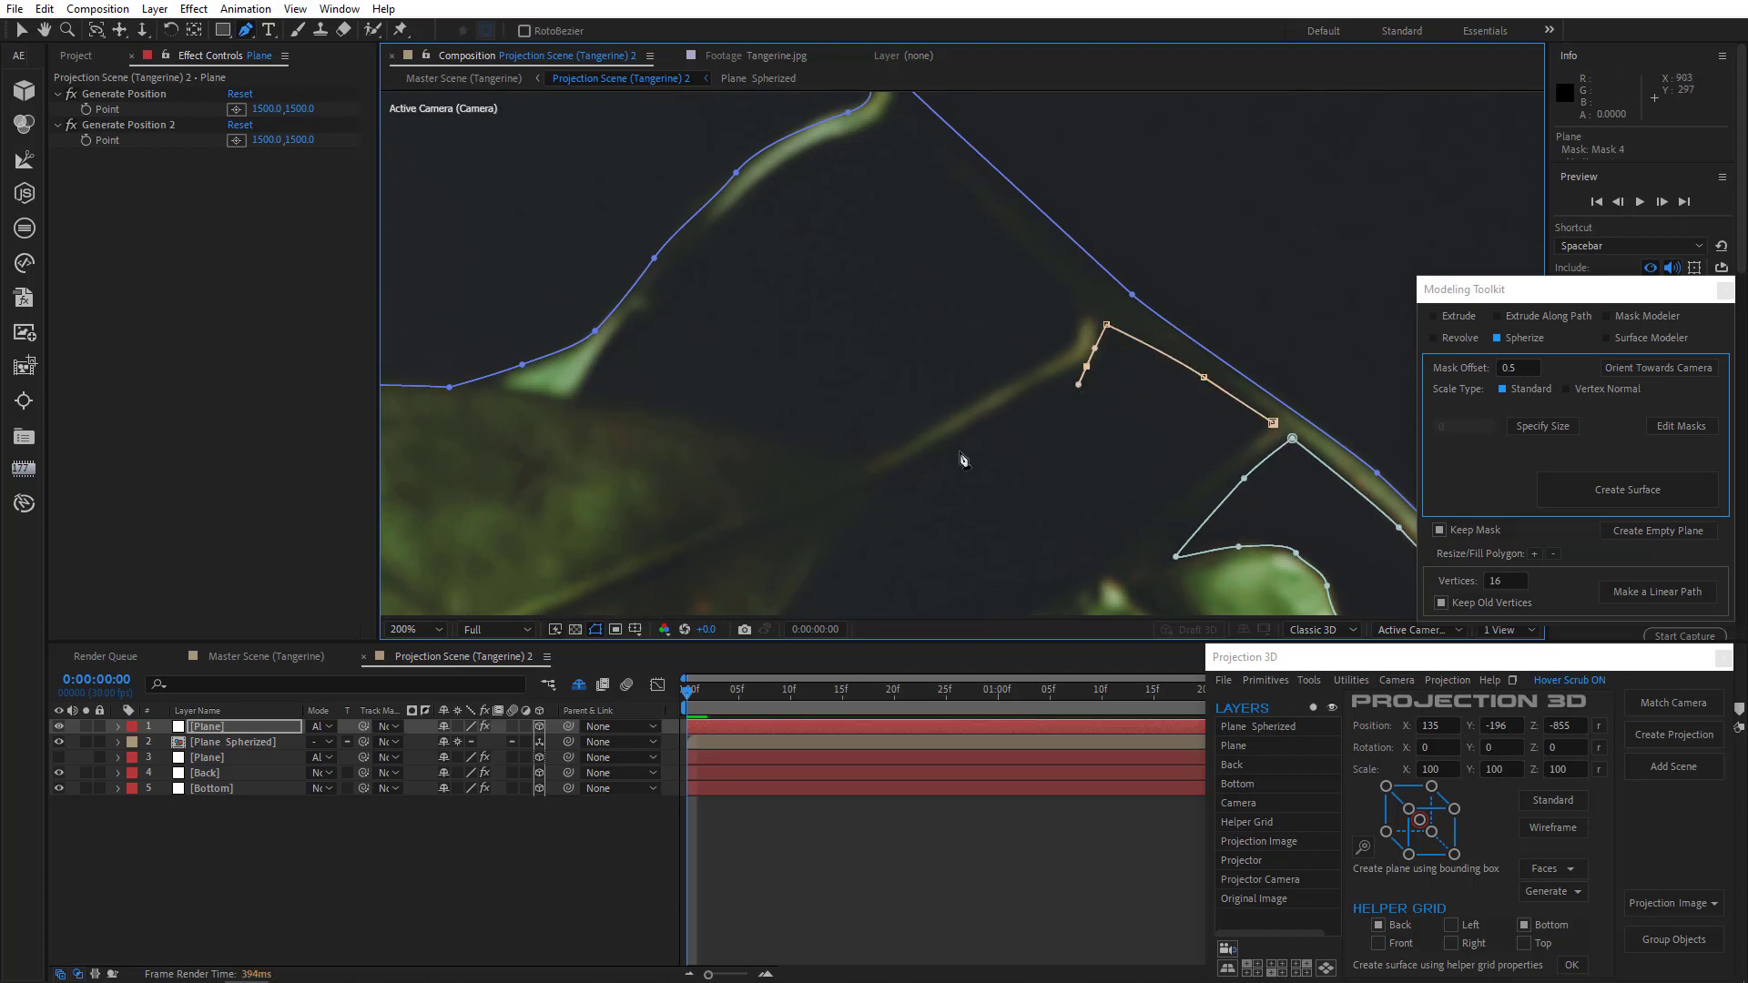
{"action": "left_click_drag", "start_coordinate": [962, 458], "coordinate": [941, 352]}
{"action": "left_click_drag", "start_coordinate": [870, 417], "coordinate": [849, 441]}
{"action": "left_click_drag", "start_coordinate": [804, 479], "coordinate": [864, 324]}
{"action": "left_click_drag", "start_coordinate": [835, 387], "coordinate": [831, 393]}
{"action": "left_click", "coordinate": [780, 475]}
{"action": "left_click", "coordinate": [834, 464]}
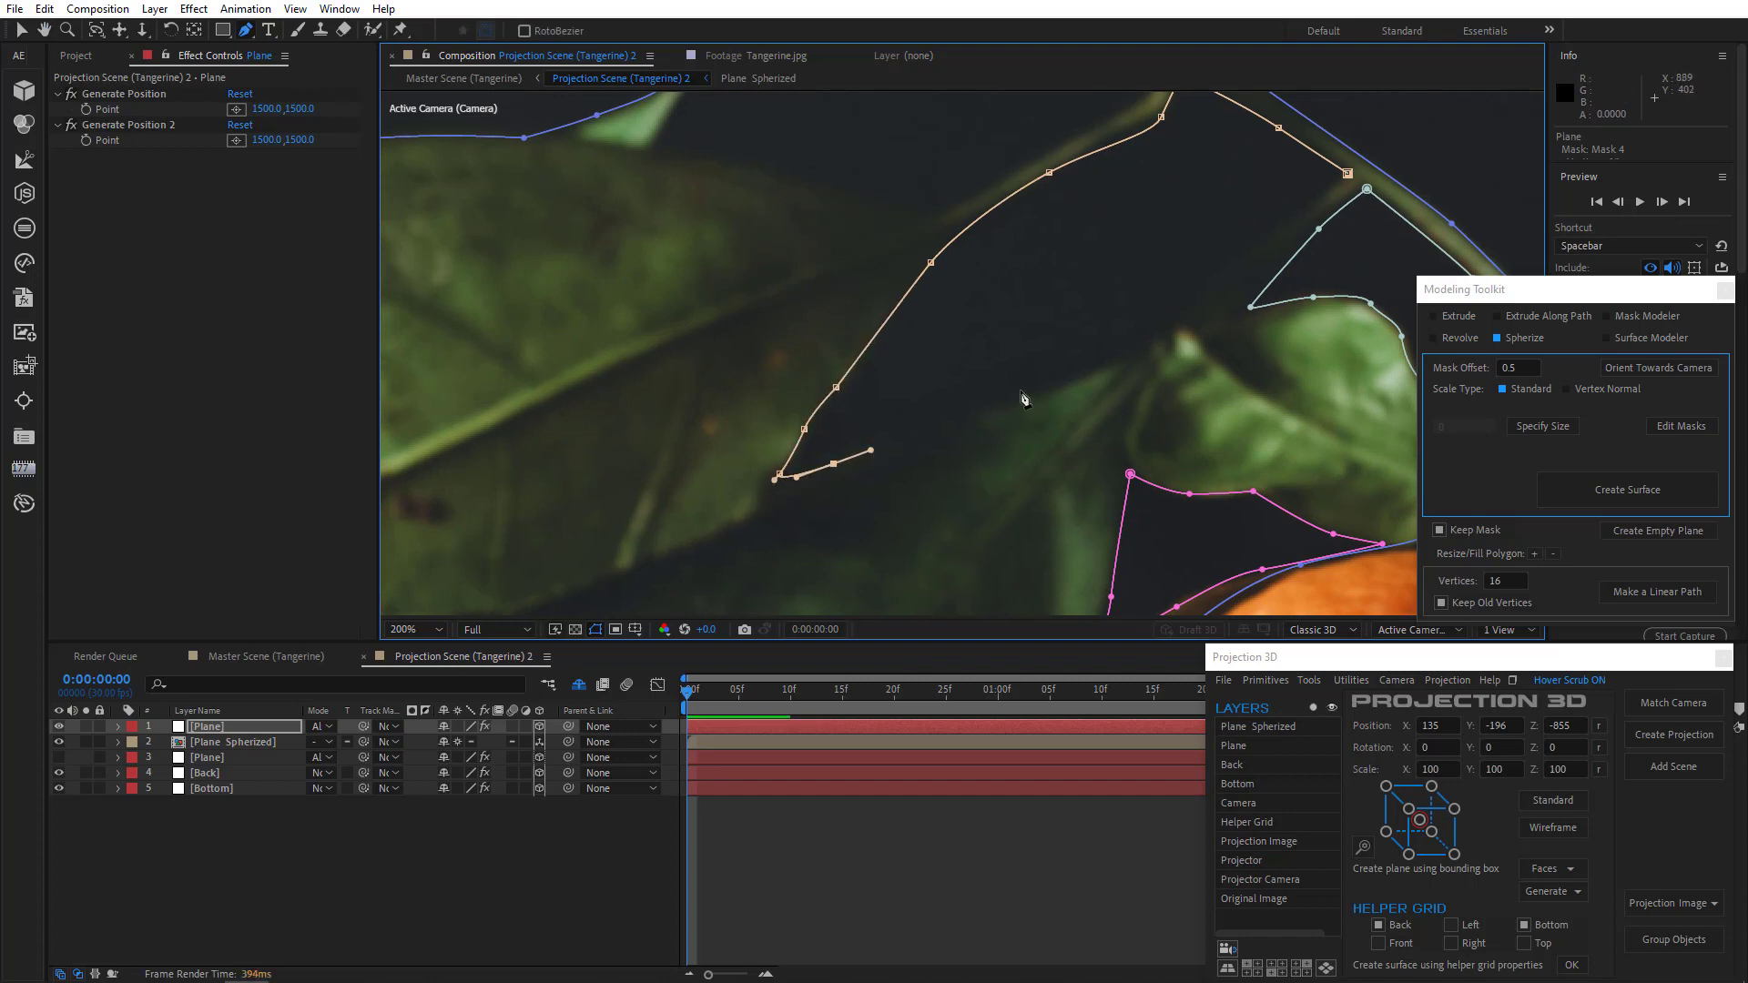
{"action": "left_click_drag", "start_coordinate": [1044, 393], "coordinate": [1090, 381]}
{"action": "left_click_drag", "start_coordinate": [1182, 326], "coordinate": [1206, 315]}
{"action": "left_click_drag", "start_coordinate": [1263, 251], "coordinate": [1297, 230]}
{"action": "left_click", "coordinate": [1347, 173]}
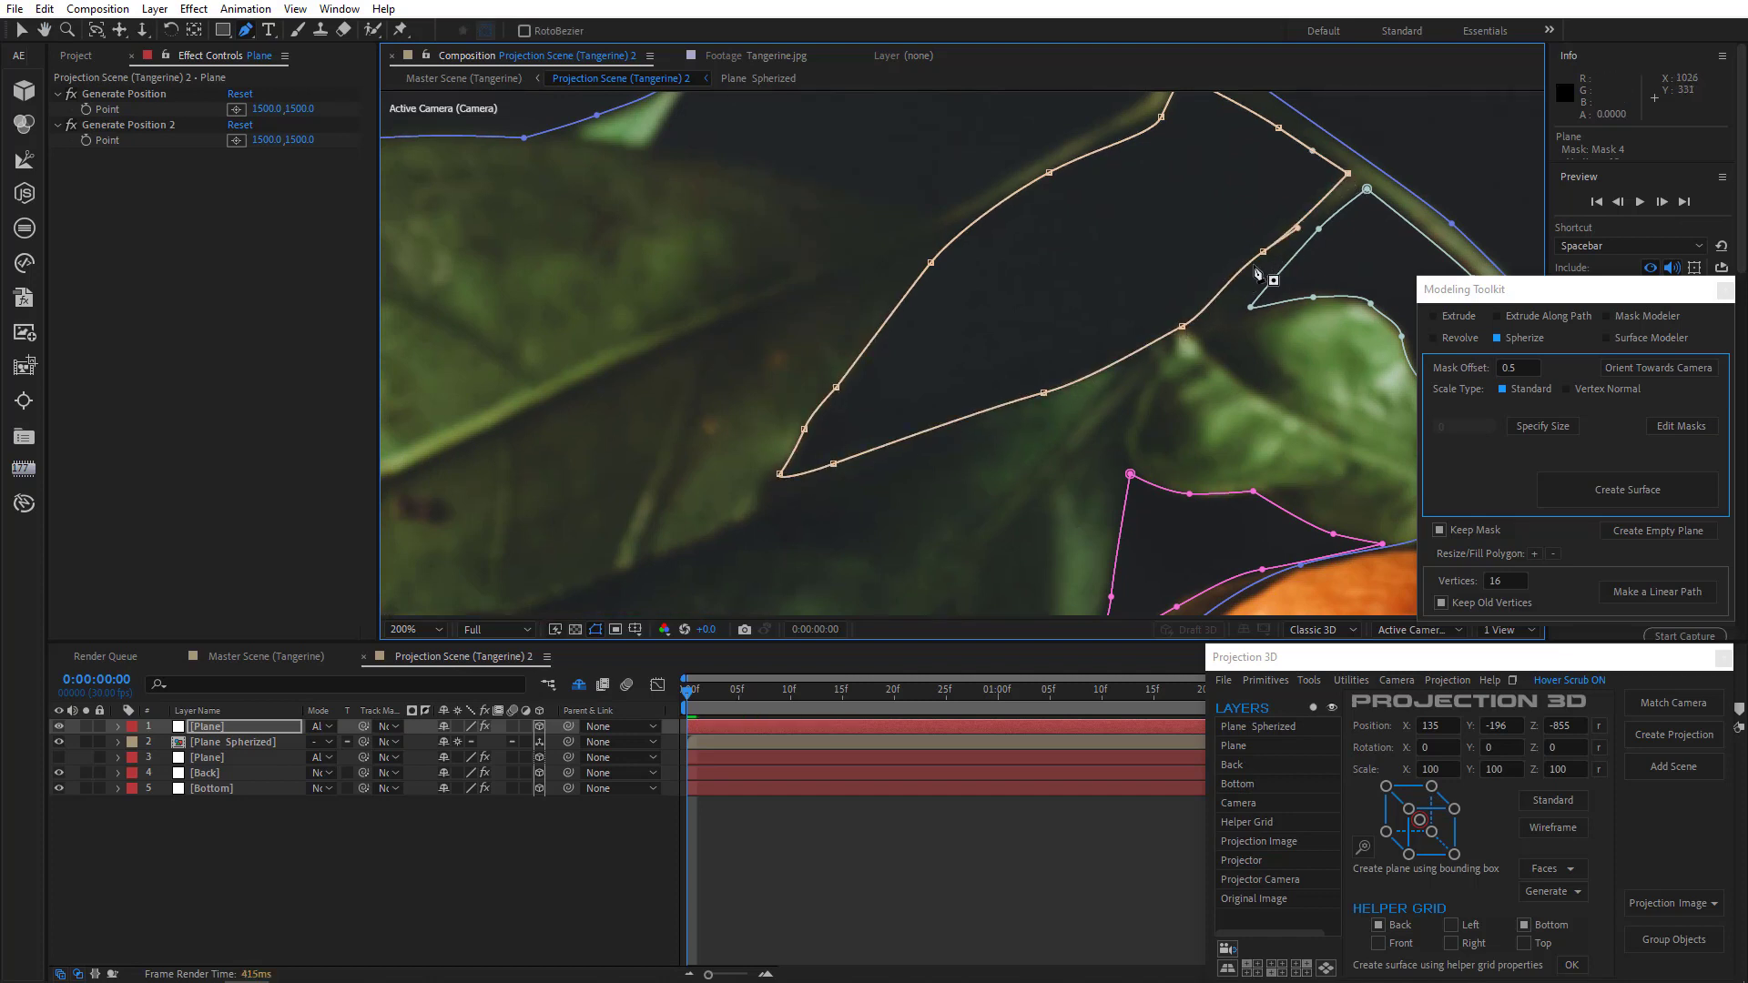
{"action": "key", "text": "comma"}
Step: Draw a fifth closed mask around the remaining gap between the leaf edge and the stem
{"action": "scroll", "coordinate": [970, 264], "scroll_direction": "up", "scroll_amount": 2}
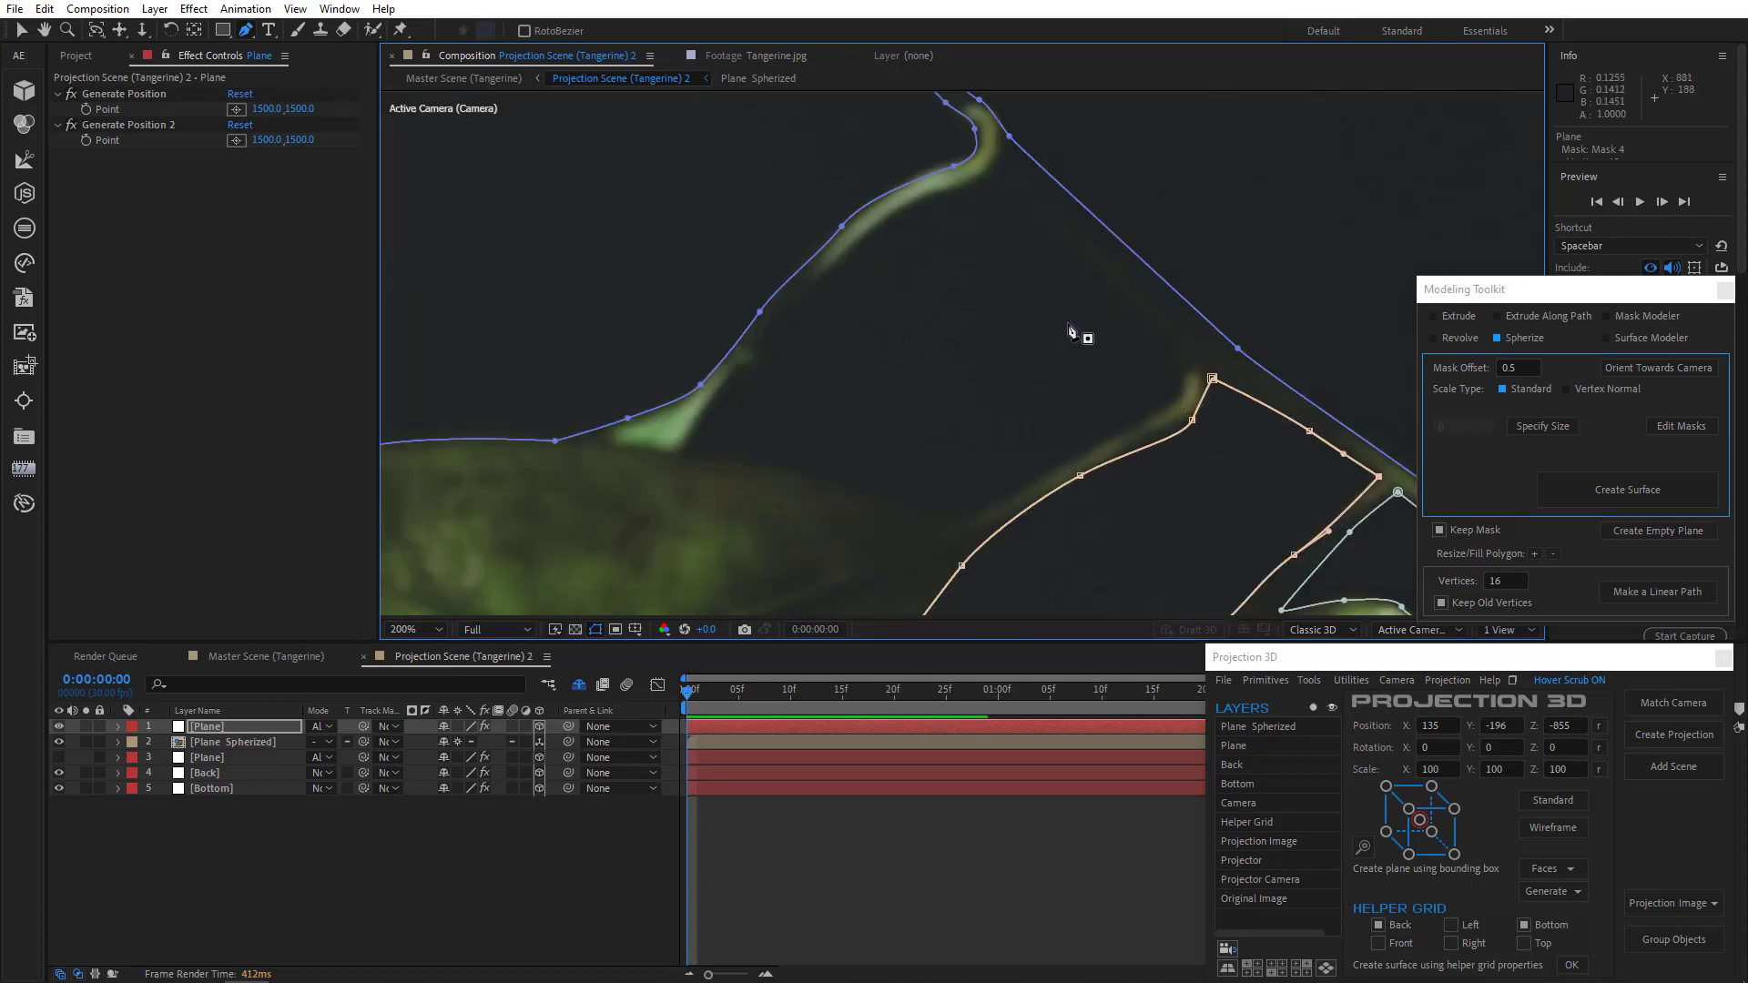
{"action": "left_click", "coordinate": [1184, 376]}
{"action": "left_click_drag", "start_coordinate": [1149, 319], "coordinate": [1138, 304]}
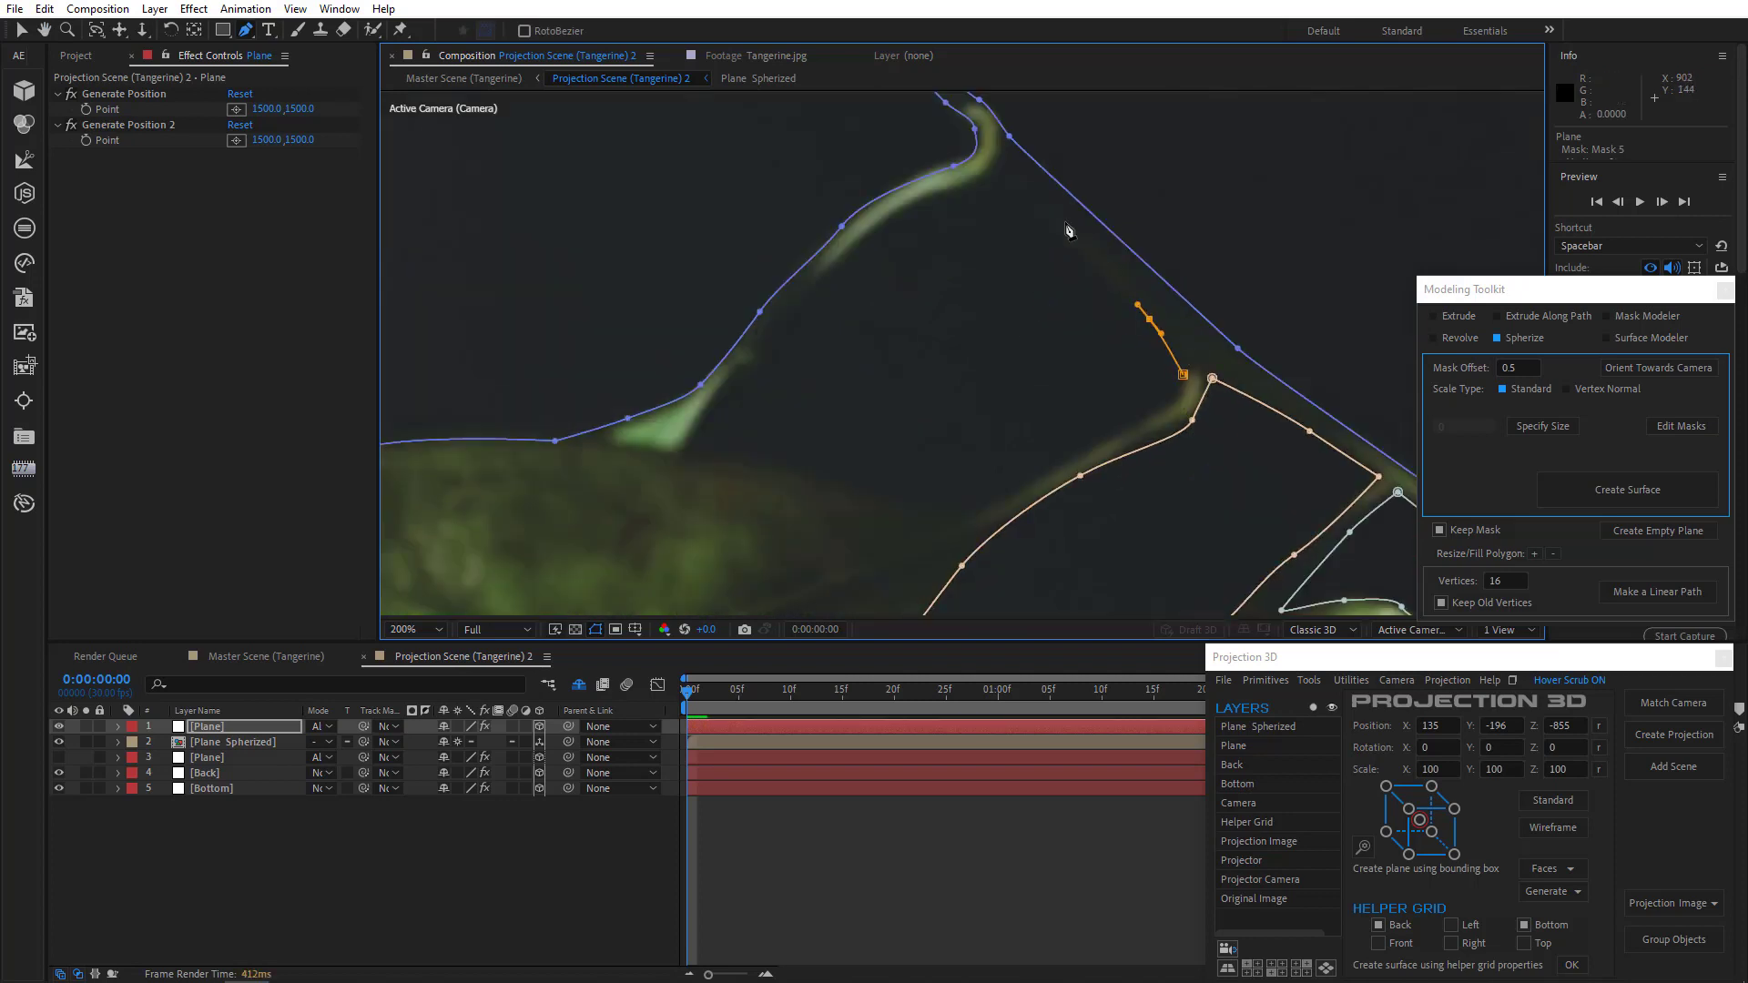
{"action": "left_click_drag", "start_coordinate": [1046, 209], "coordinate": [839, 257]}
{"action": "left_click", "coordinate": [998, 164]}
{"action": "left_click", "coordinate": [789, 316]}
{"action": "left_click", "coordinate": [711, 393]}
{"action": "left_click", "coordinate": [681, 448]}
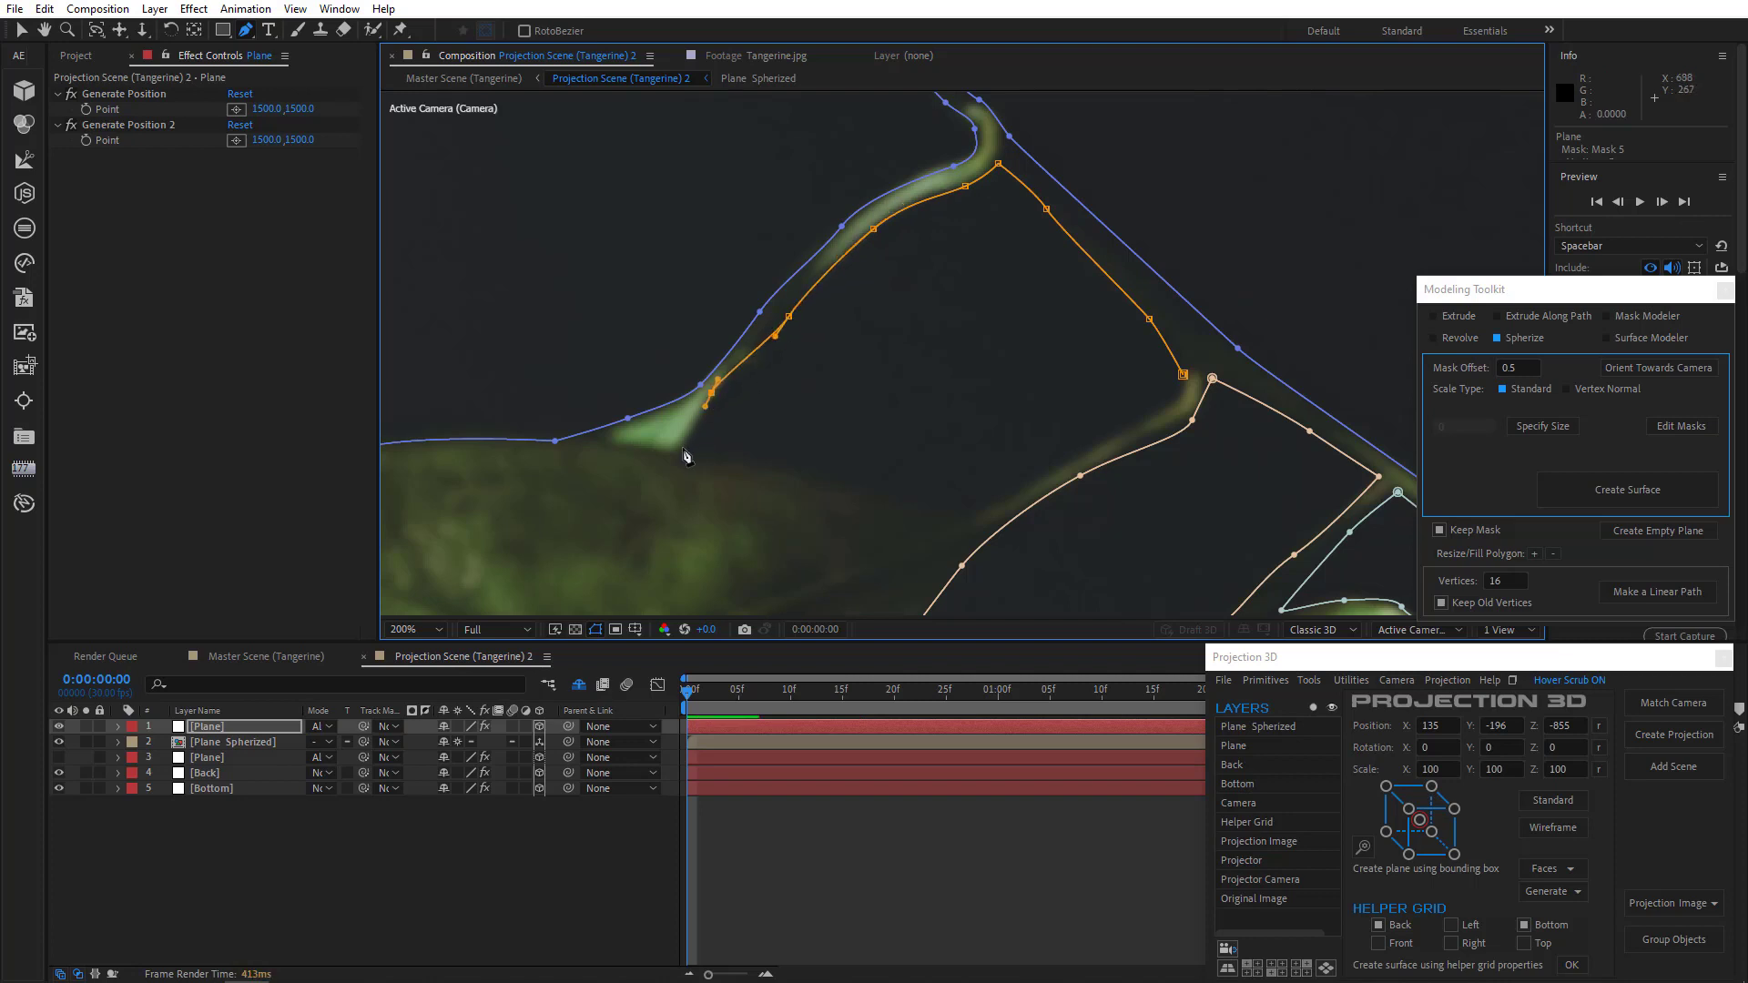
{"action": "left_click_drag", "start_coordinate": [805, 480], "coordinate": [829, 488]}
{"action": "left_click_drag", "start_coordinate": [1012, 507], "coordinate": [1023, 501]}
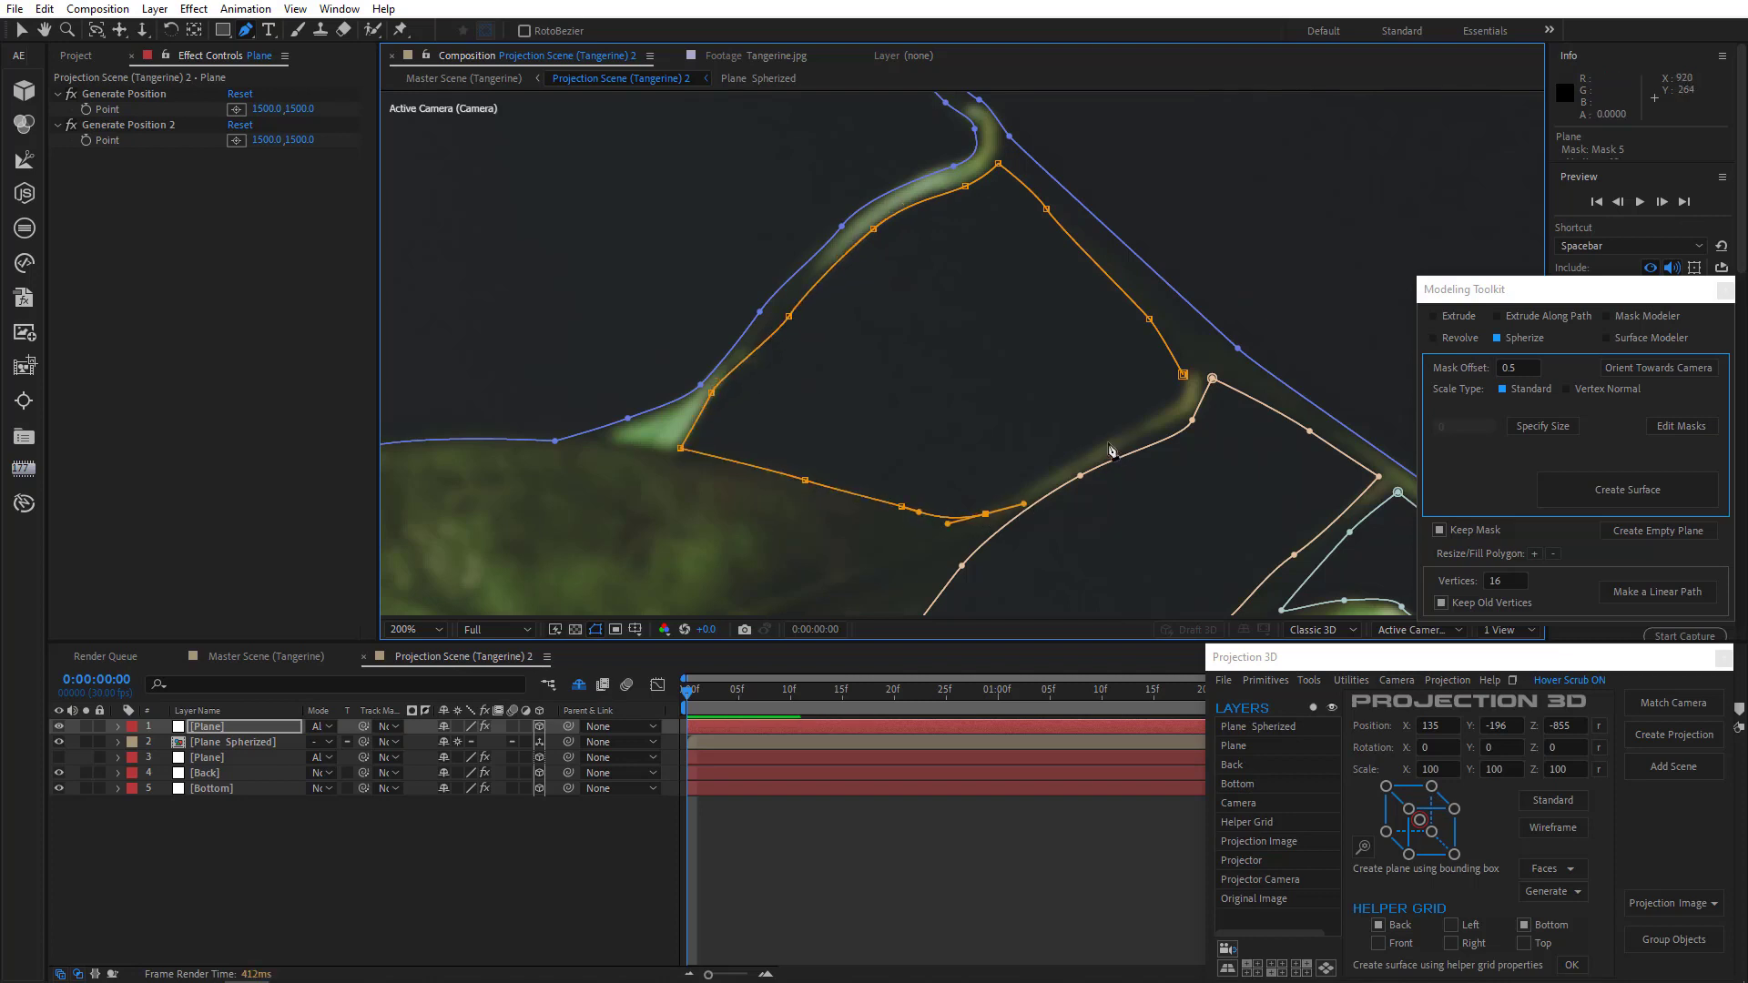
{"action": "left_click_drag", "start_coordinate": [1107, 442], "coordinate": [1119, 436]}
{"action": "left_click_drag", "start_coordinate": [1166, 410], "coordinate": [1179, 406]}
{"action": "left_click", "coordinate": [1183, 374]}
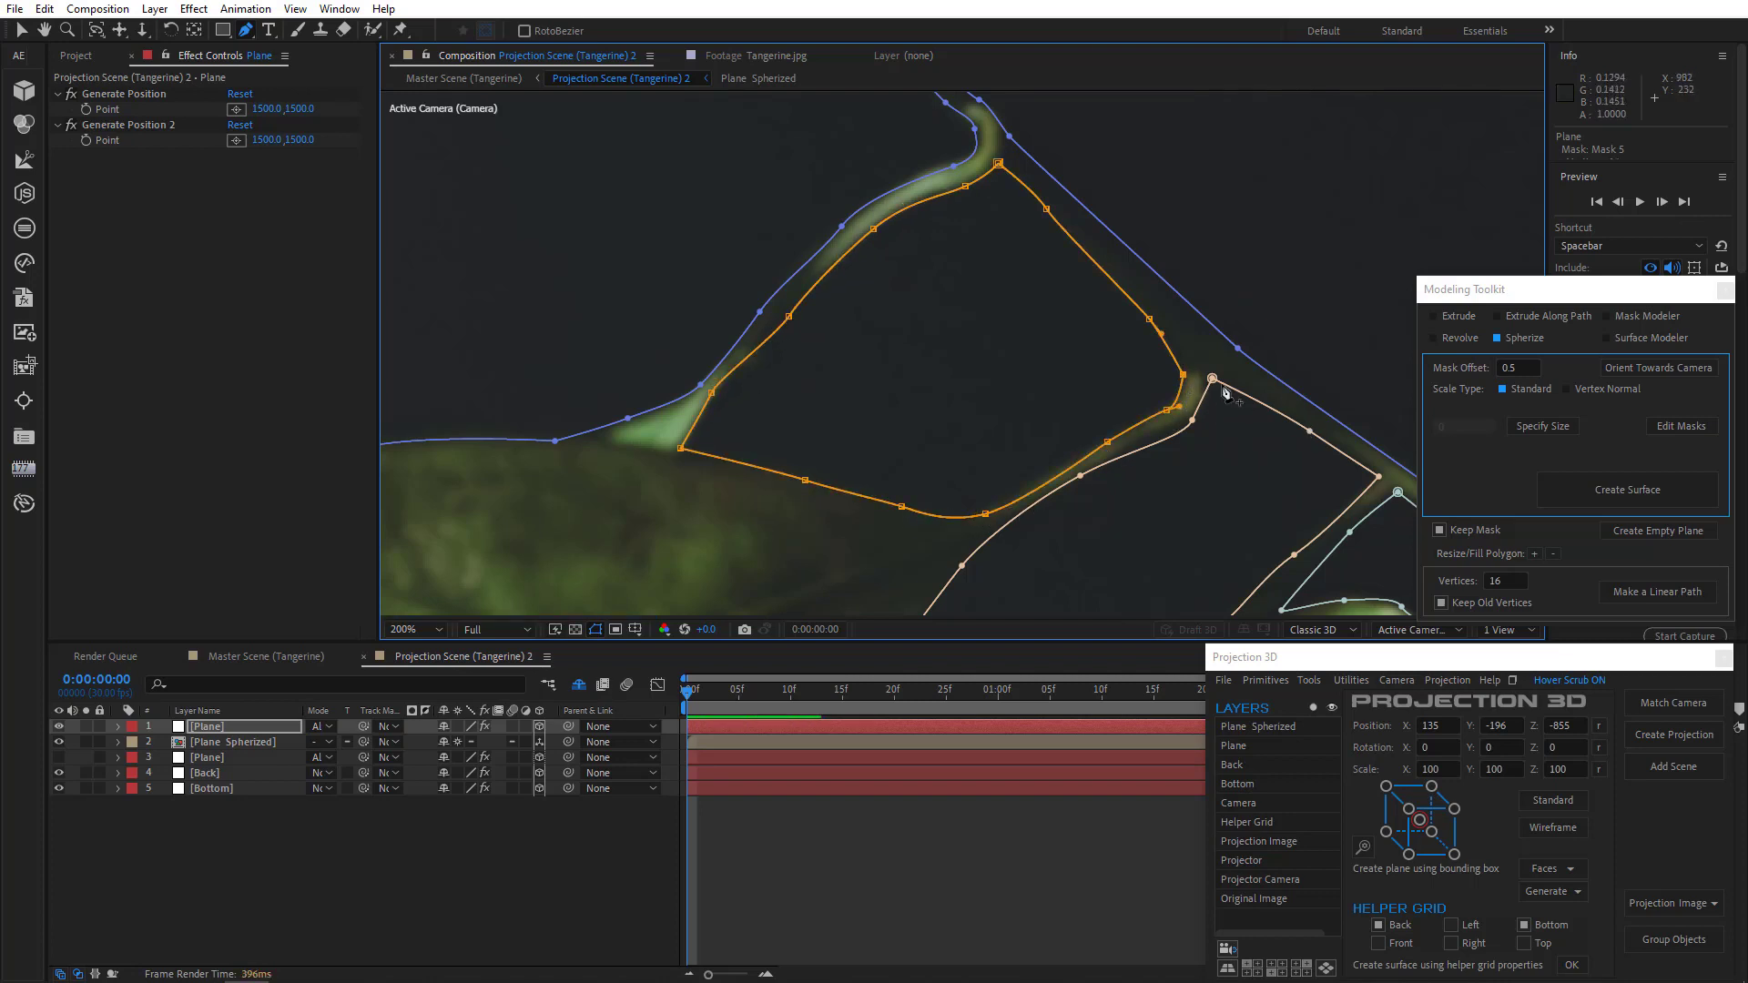
{"action": "left_click_drag", "start_coordinate": [1188, 367], "coordinate": [1192, 370]}
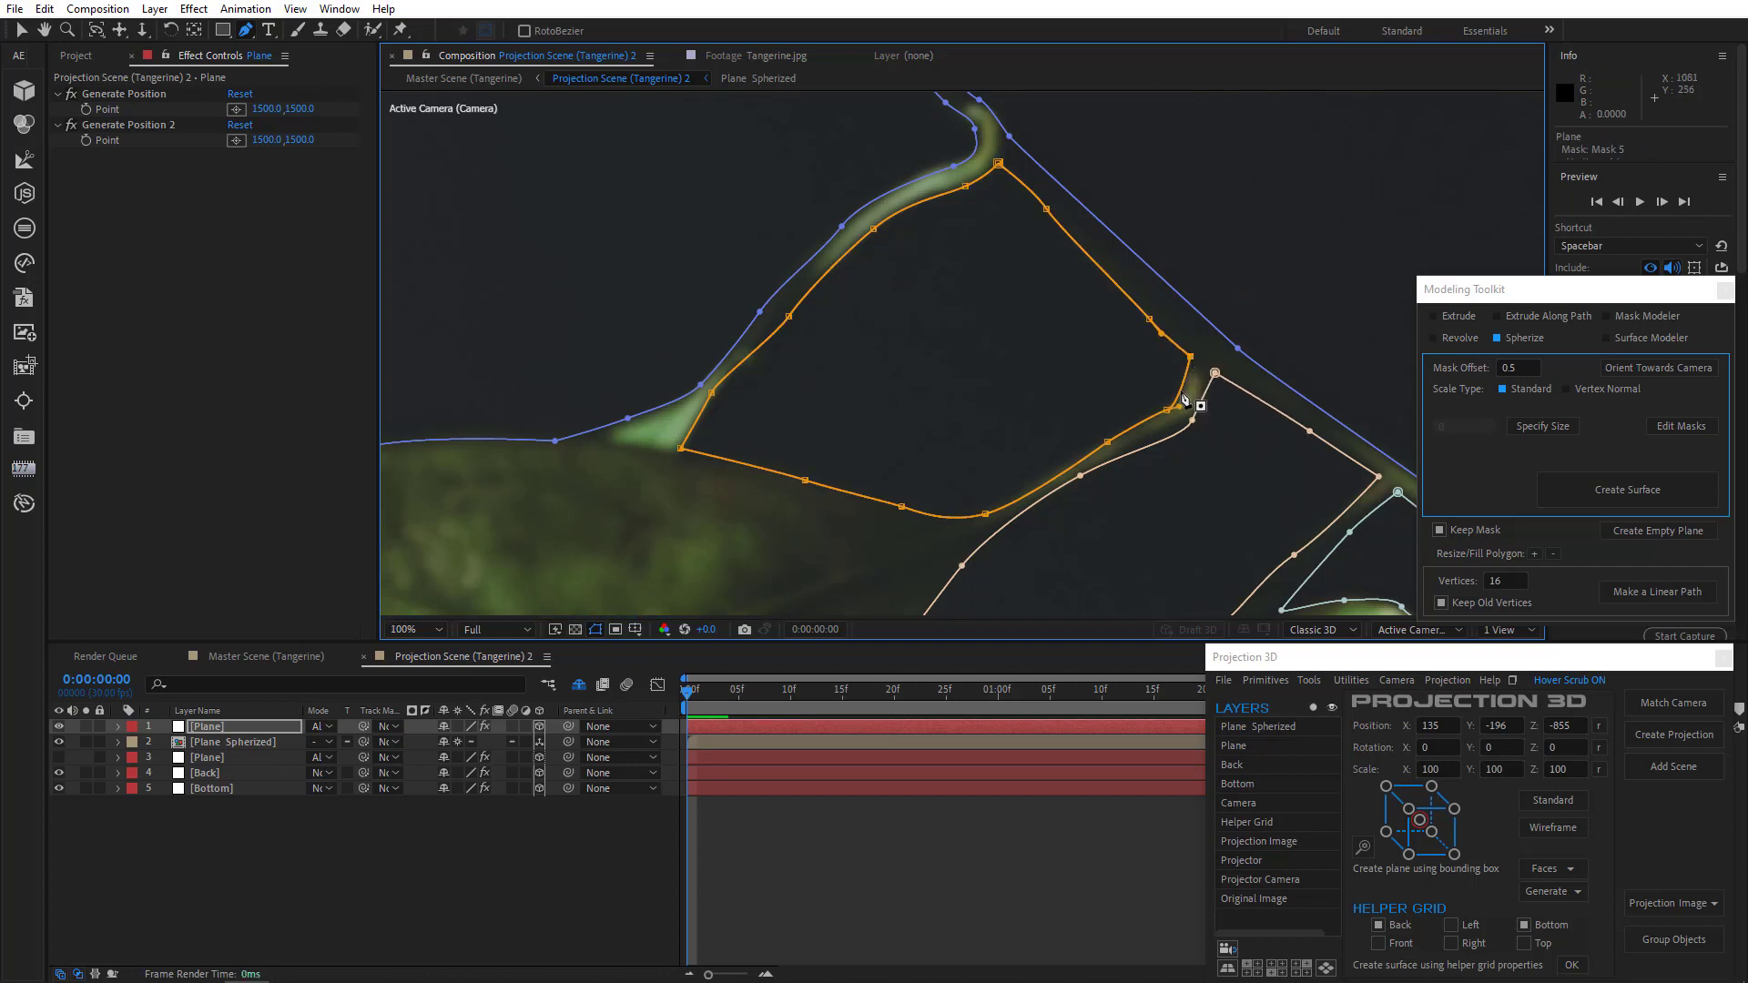
Step: Set Masks 2 through 5 on the Plane layer to Subtract and preview the cut-out leaf shape soloed
{"action": "scroll", "coordinate": [1194, 387], "scroll_direction": "down", "scroll_amount": 2}
{"action": "left_click_drag", "start_coordinate": [1044, 450], "coordinate": [972, 342]}
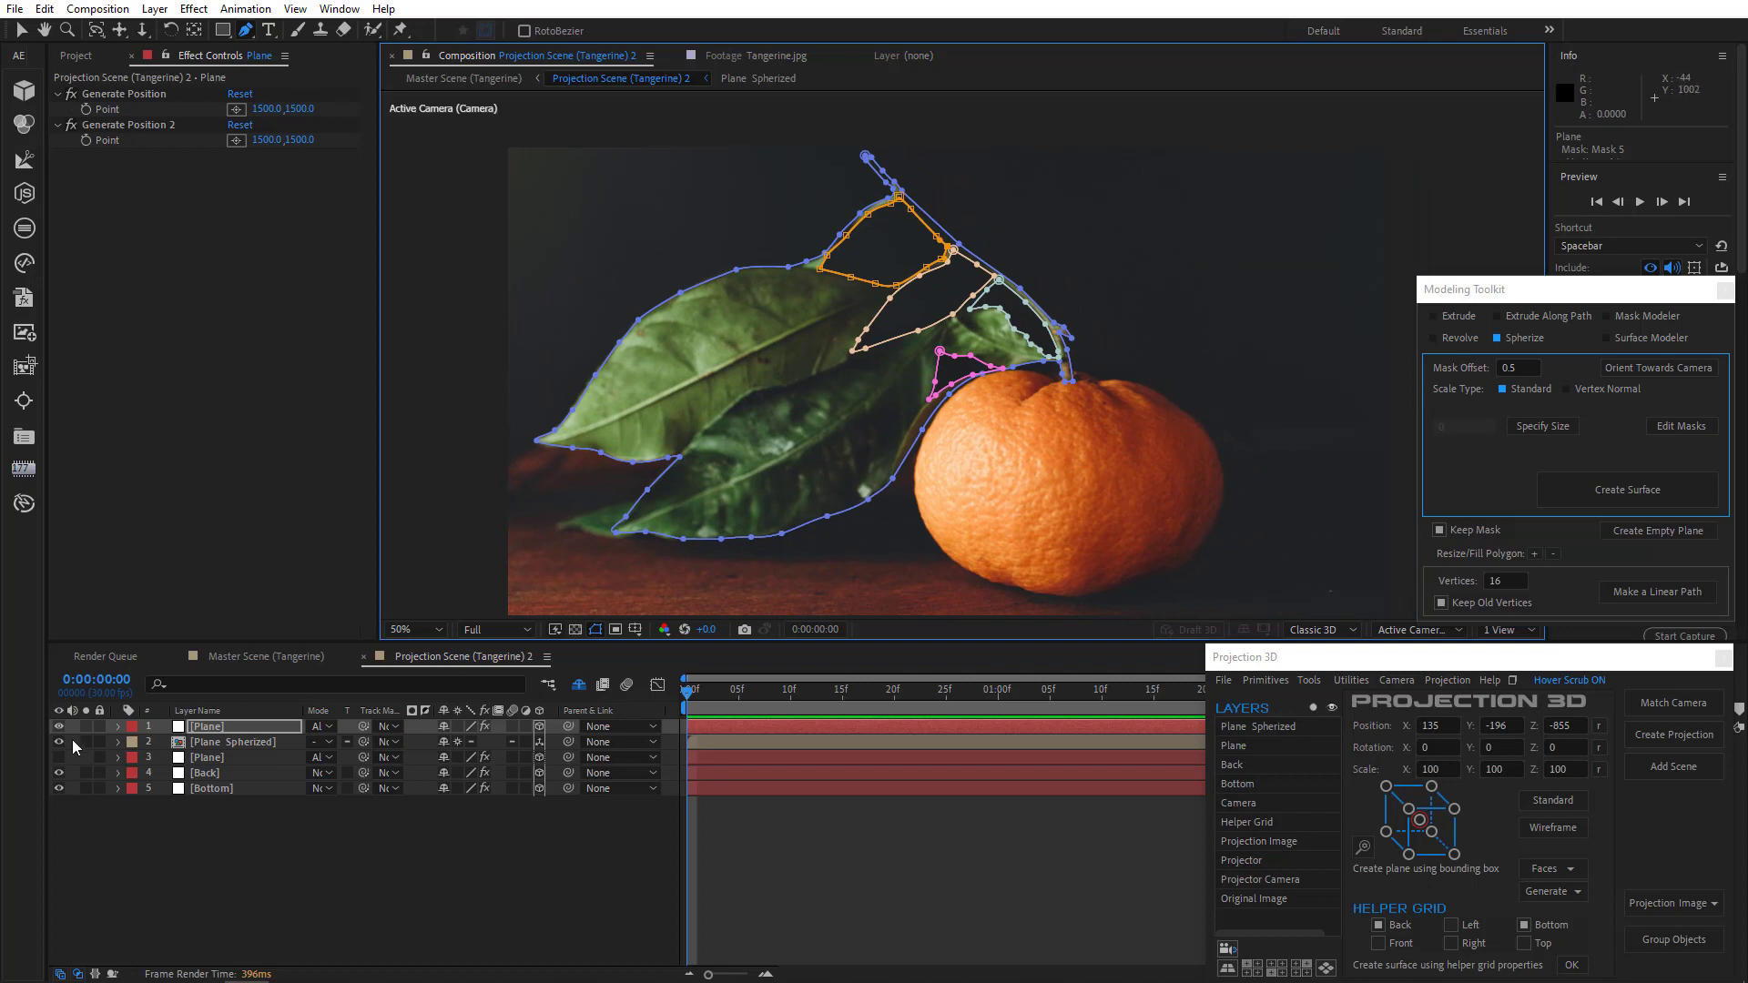
{"action": "left_click", "coordinate": [232, 729]}
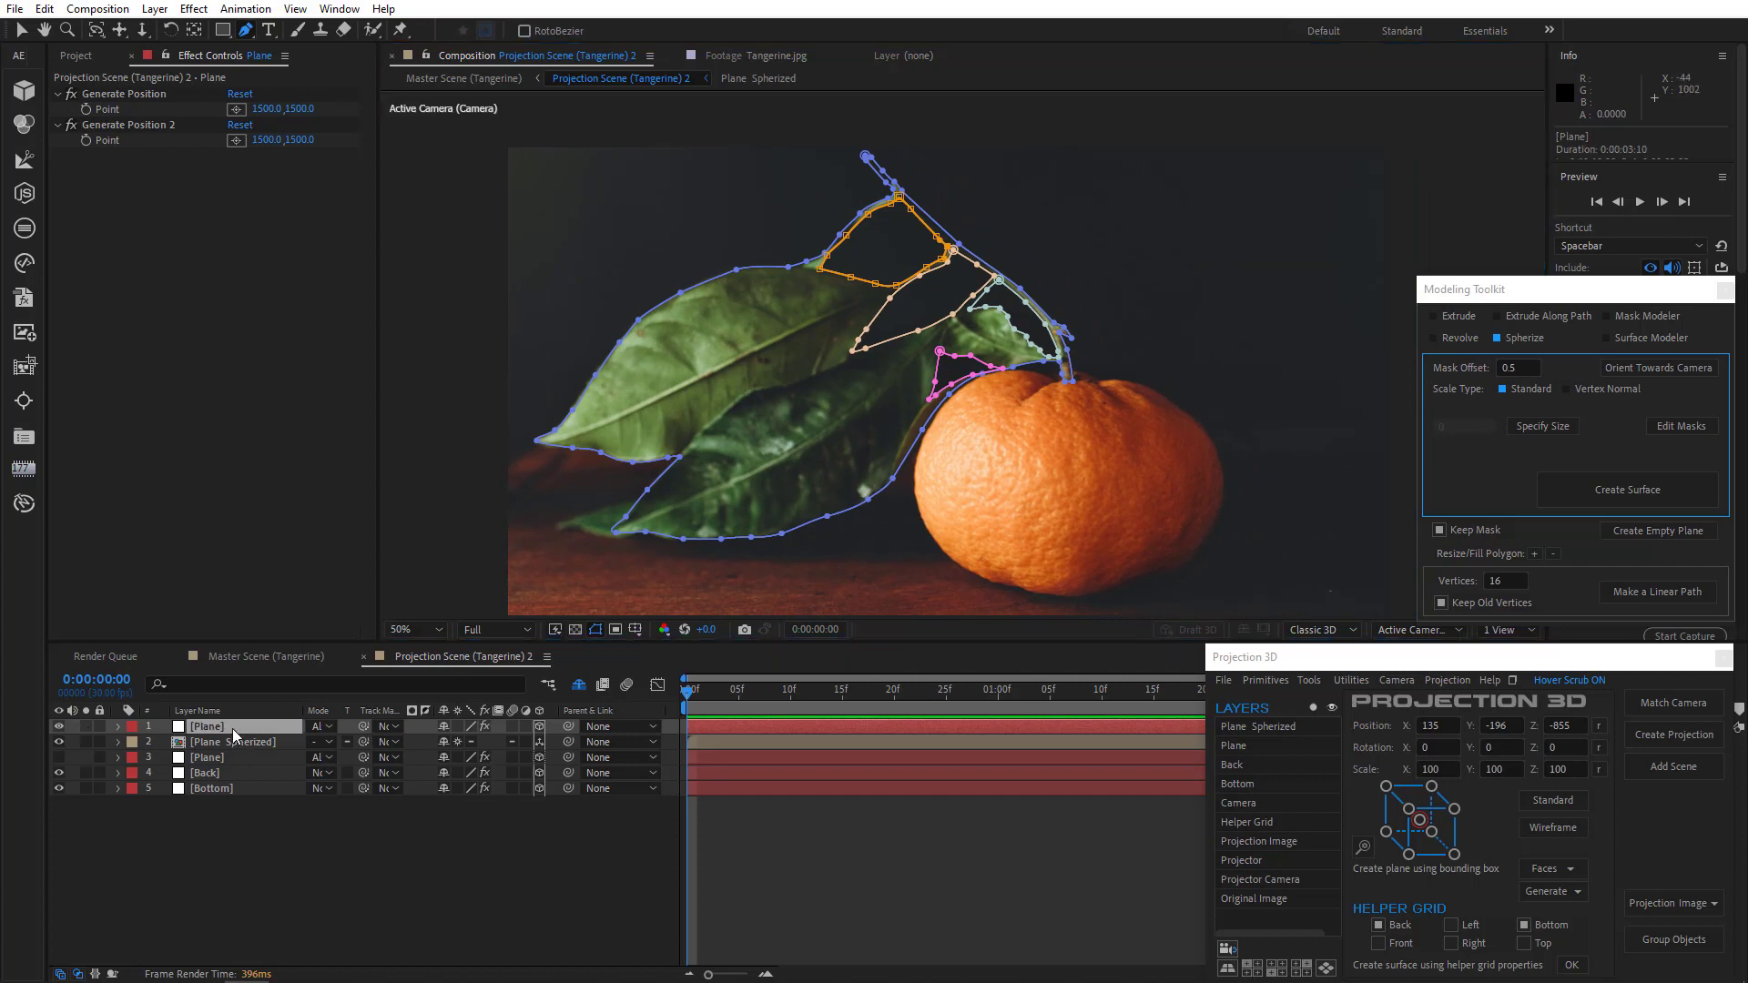
{"action": "key", "text": "m"}
{"action": "left_click", "coordinate": [200, 773]}
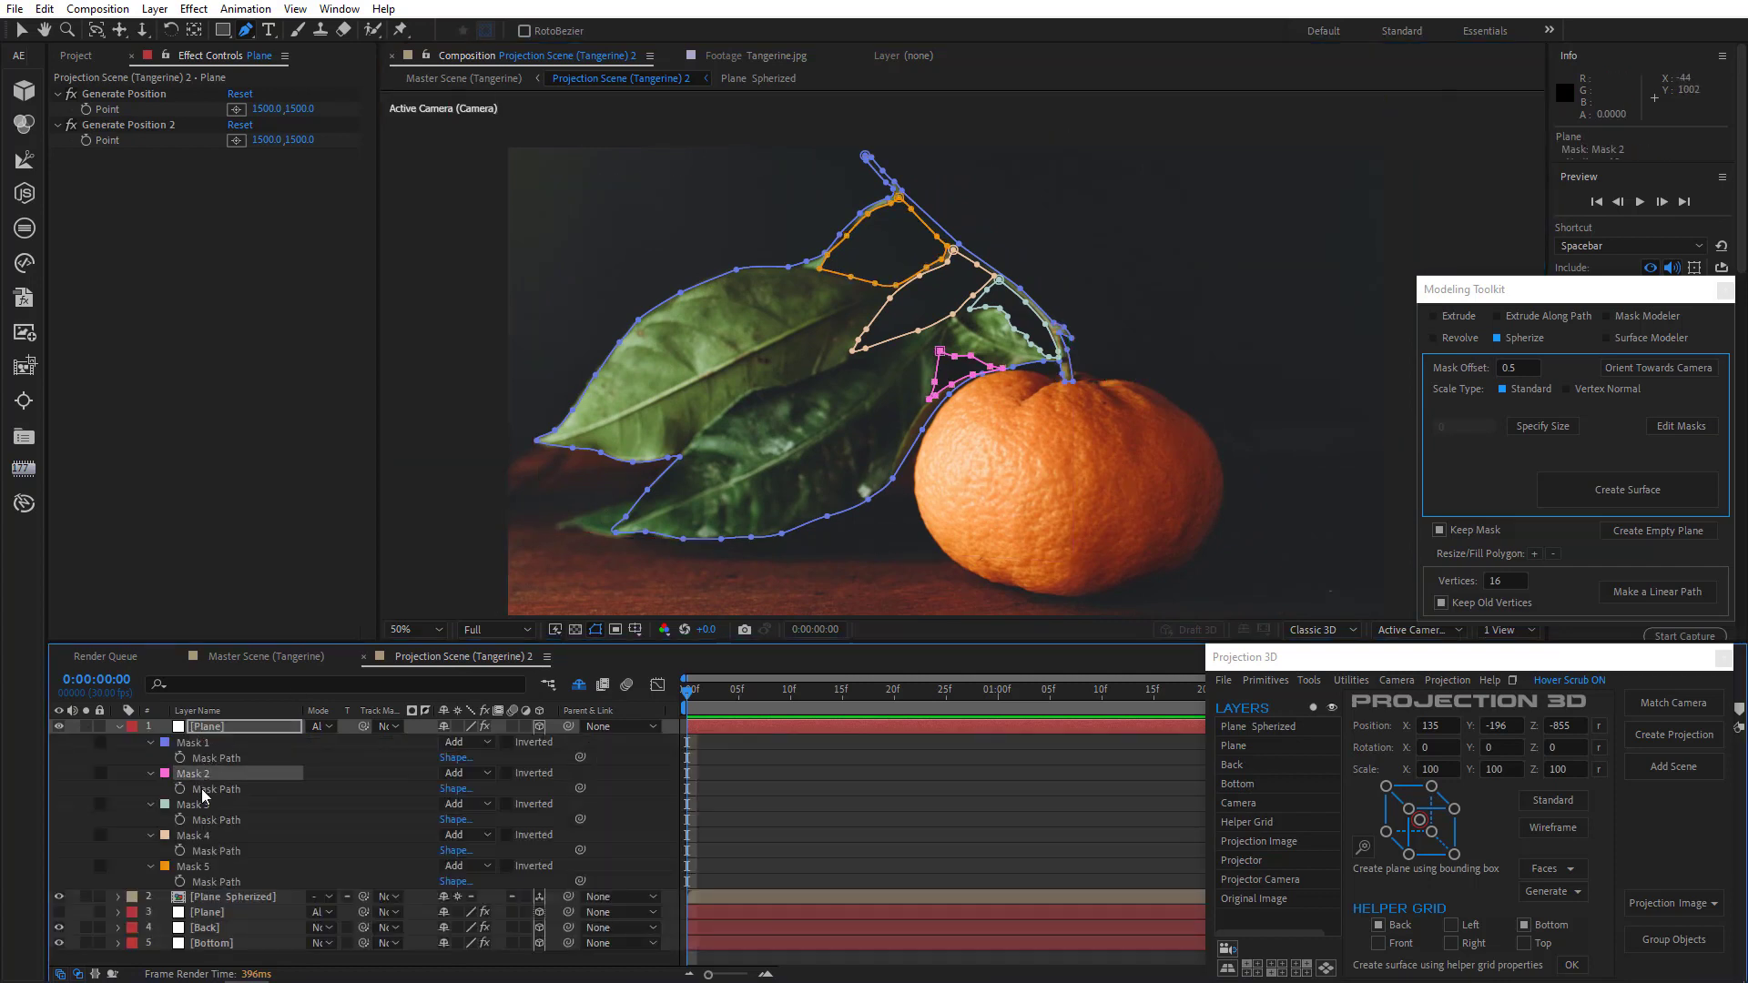
{"action": "left_click", "coordinate": [195, 865], "text": "shift"}
{"action": "left_click", "coordinate": [478, 804]}
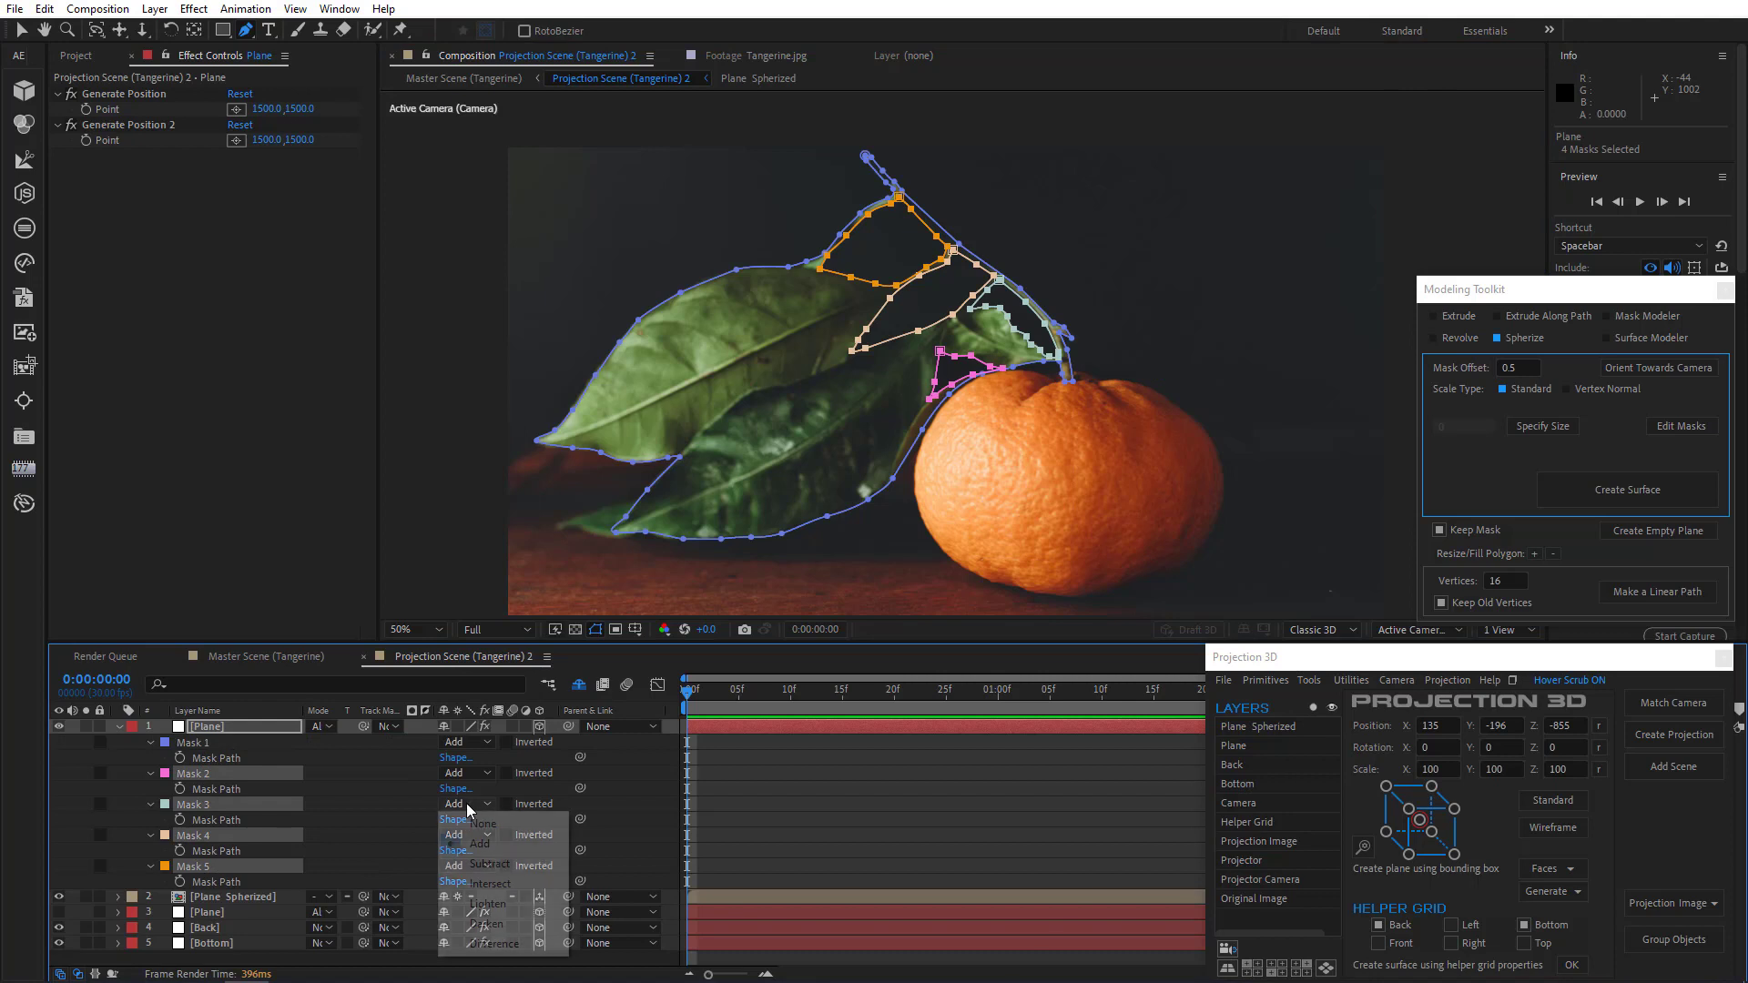
{"action": "left_click", "coordinate": [119, 726]}
{"action": "left_click", "coordinate": [86, 727]}
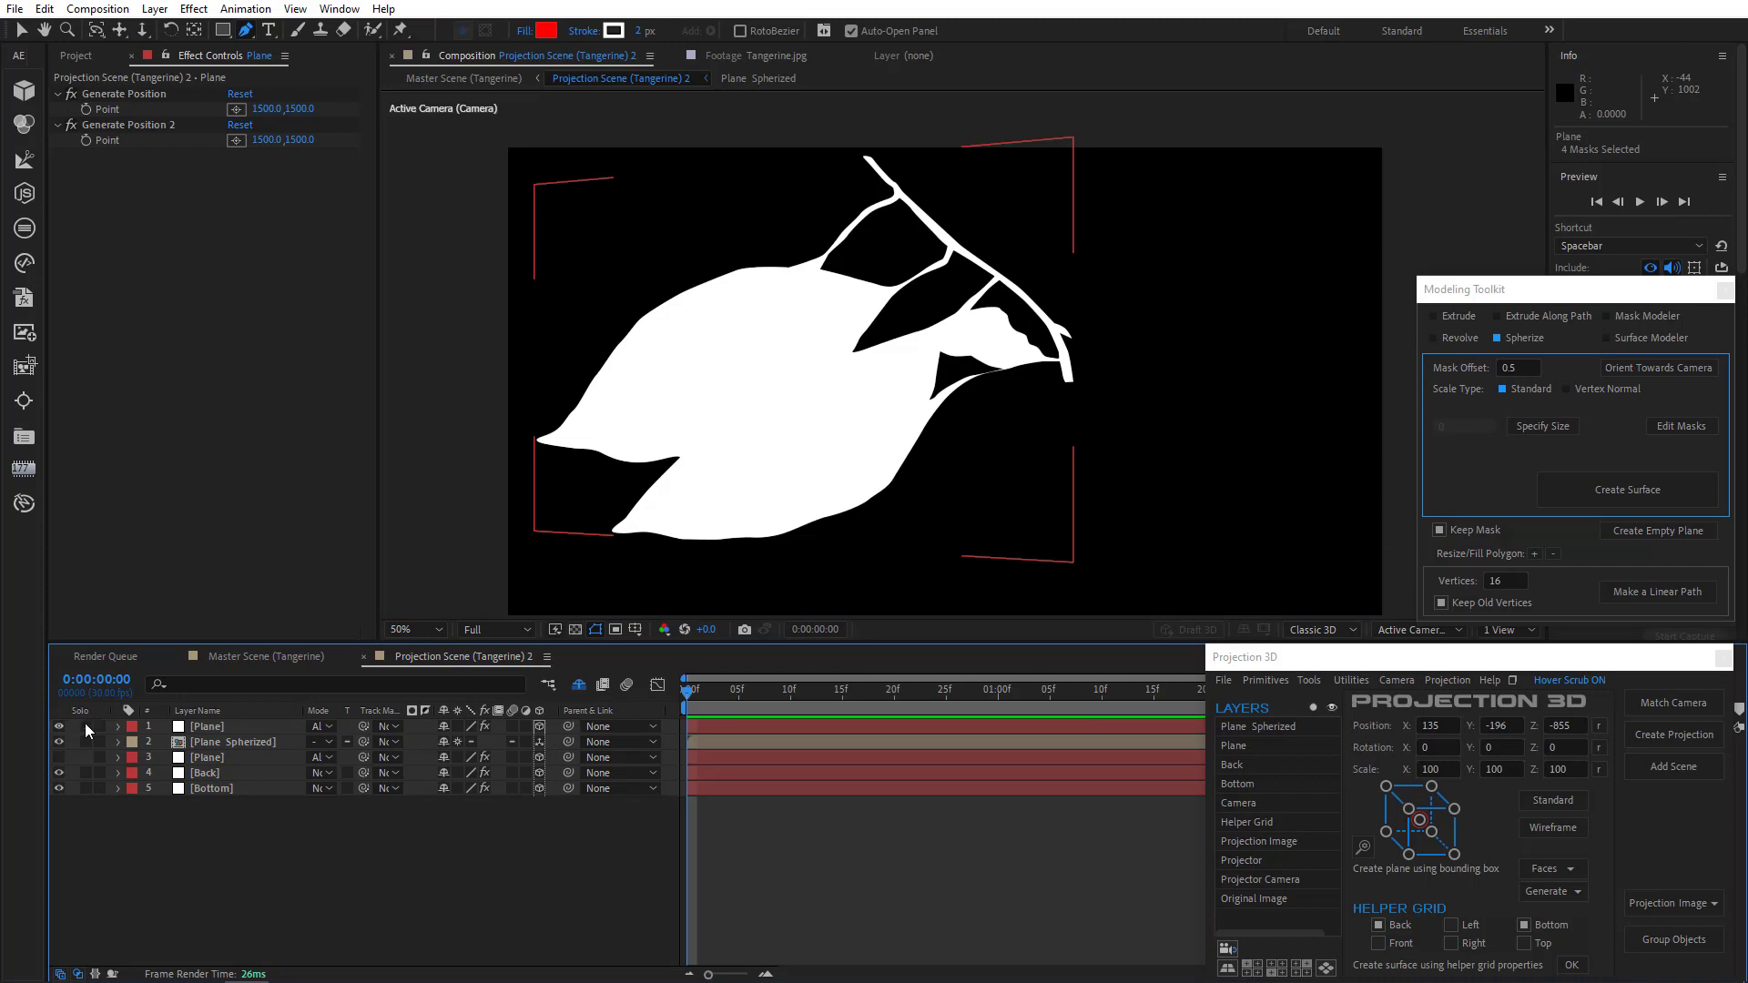
{"action": "left_click", "coordinate": [87, 726]}
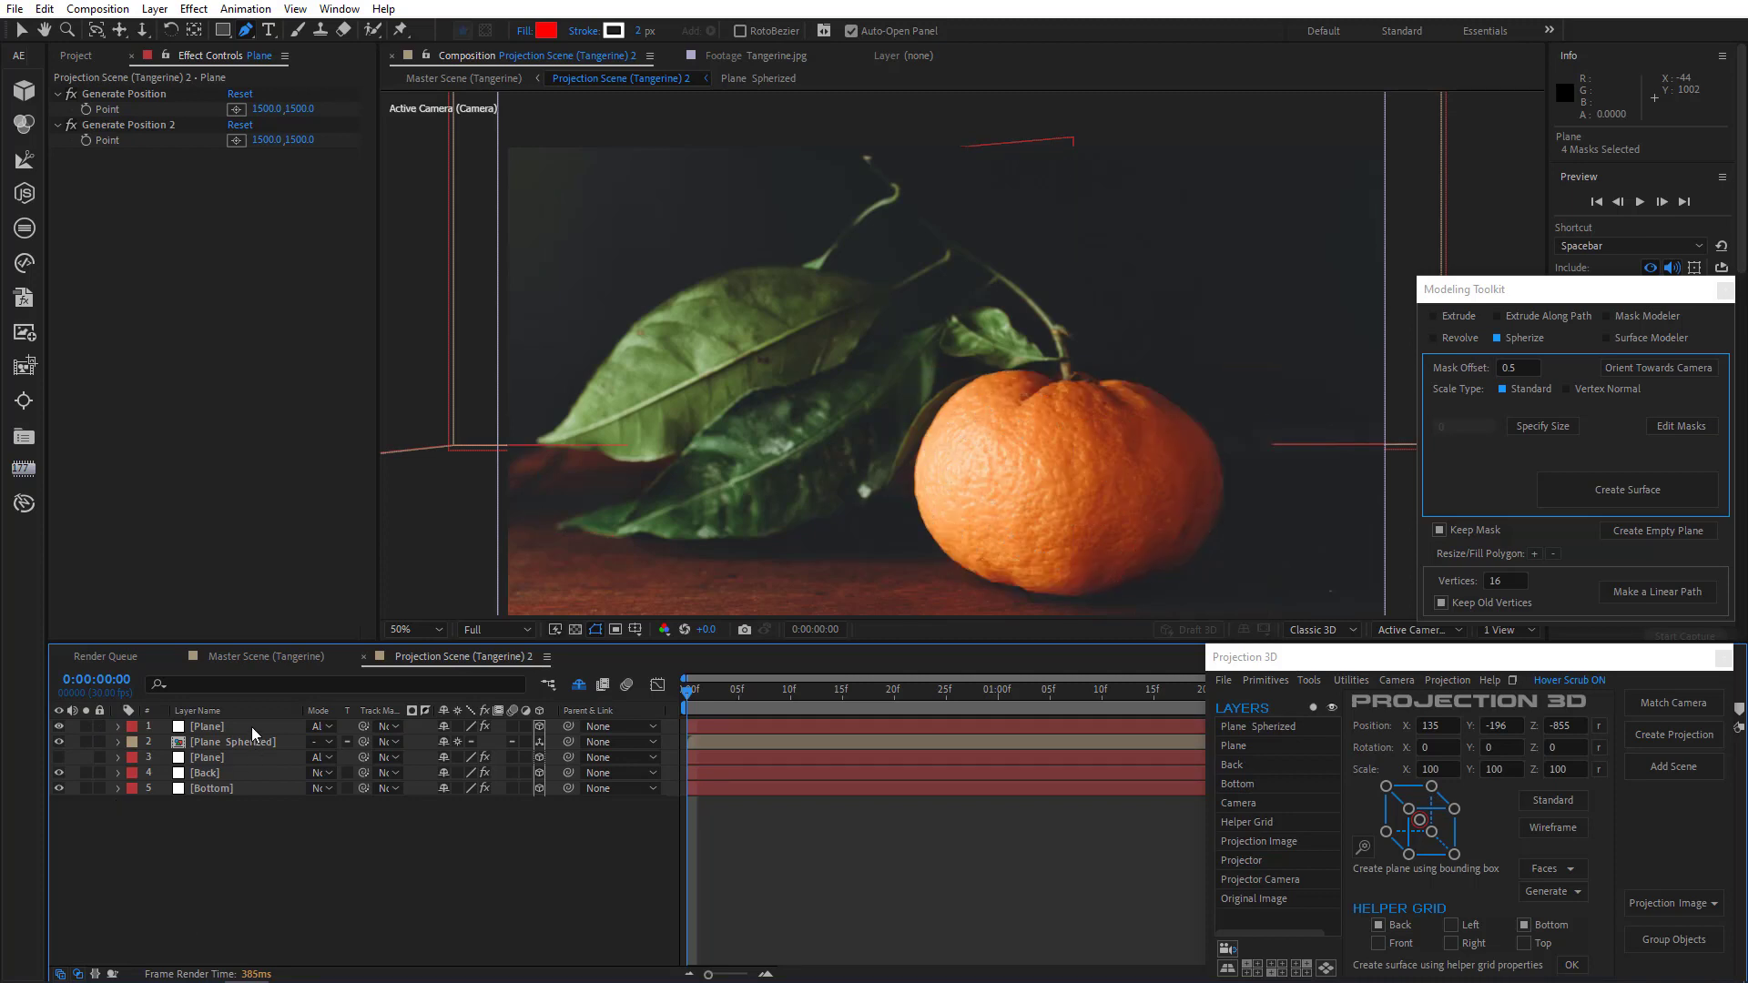
Step: Cut the Plane and Plane Spherized layers from this projection scene
{"action": "left_click", "coordinate": [216, 740]}
{"action": "left_click", "coordinate": [219, 727], "text": "shift"}
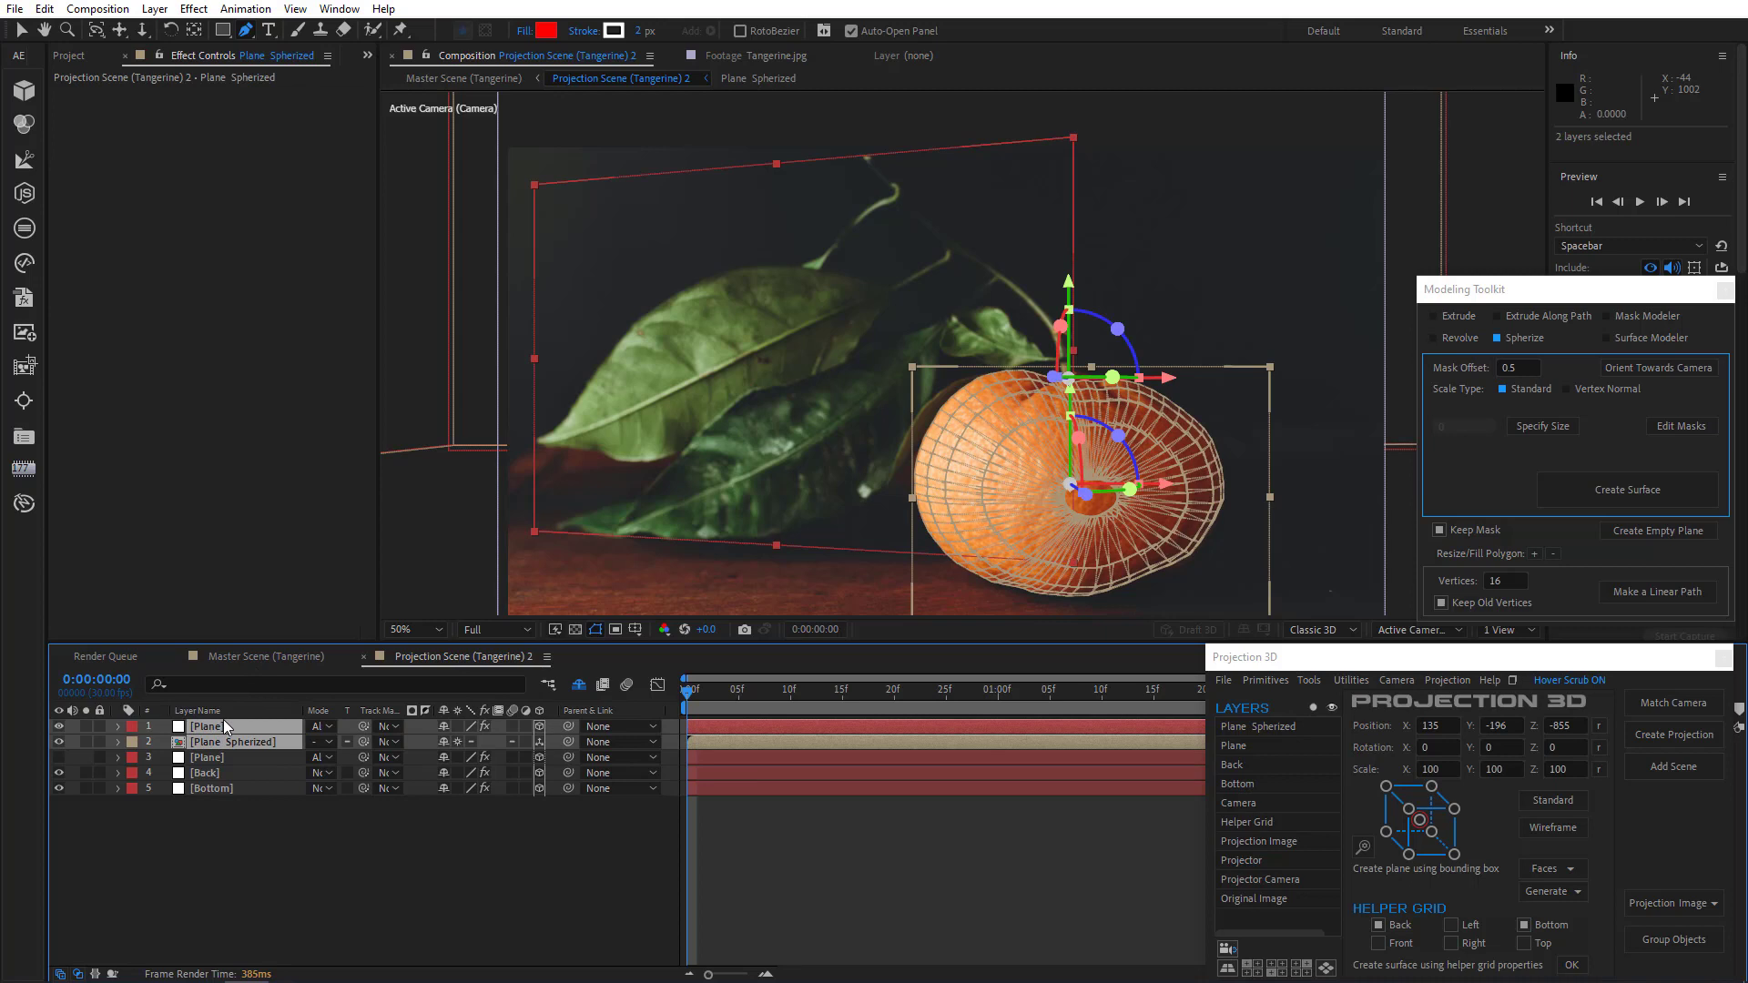
{"action": "key", "text": "ctrl+x"}
Step: Open Projection Scene (Tangerine) 1 from the Master Scene and paste the two layers into it
{"action": "left_click", "coordinate": [267, 657]}
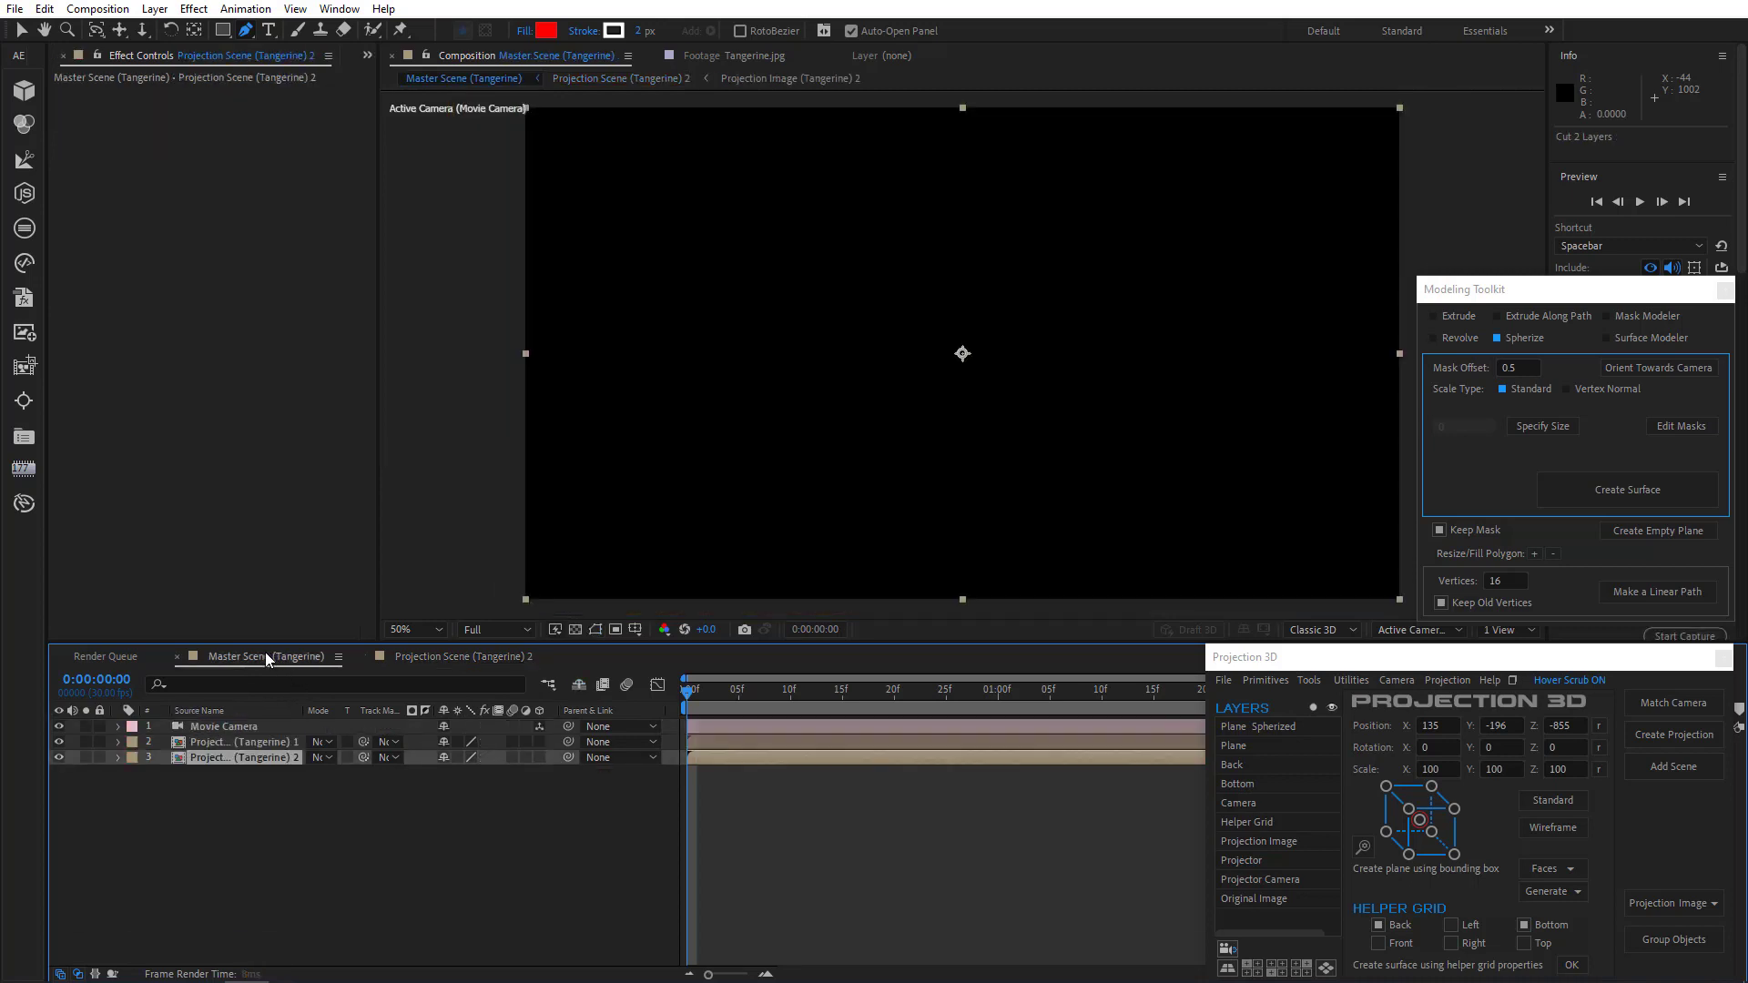
{"action": "left_click", "coordinate": [237, 744]}
{"action": "double_click", "coordinate": [238, 745]}
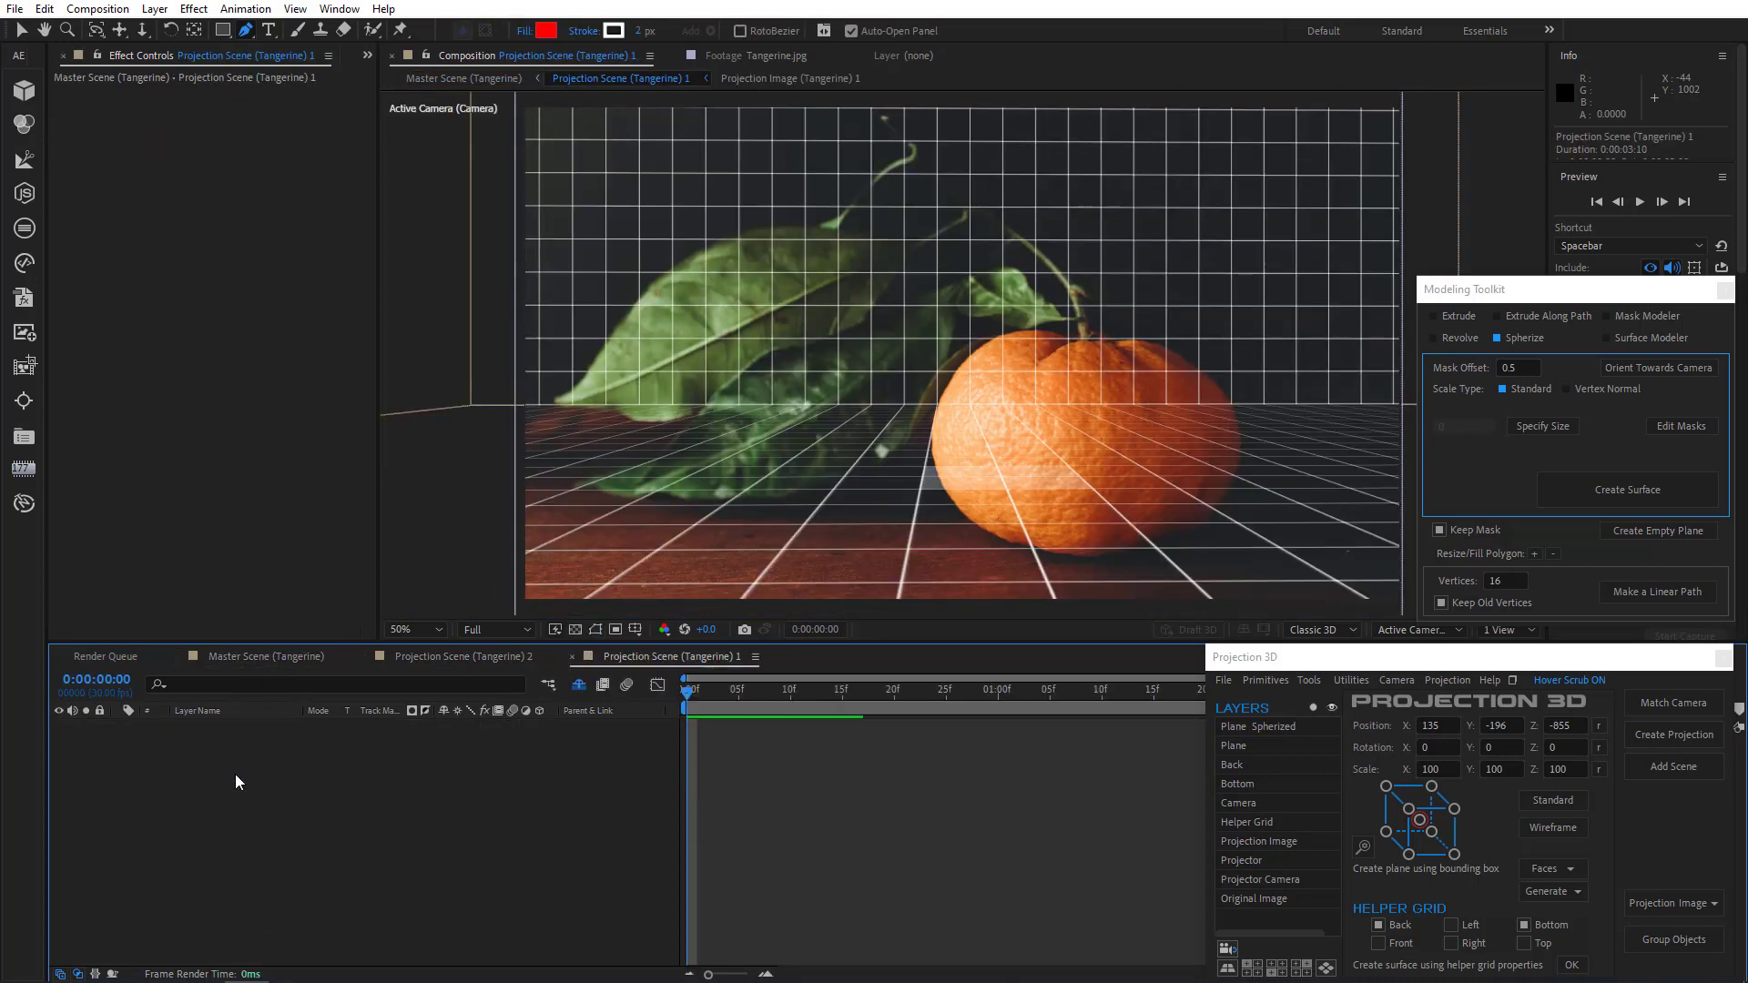
{"action": "key", "text": "ctrl+v"}
{"action": "left_click", "coordinate": [237, 820]}
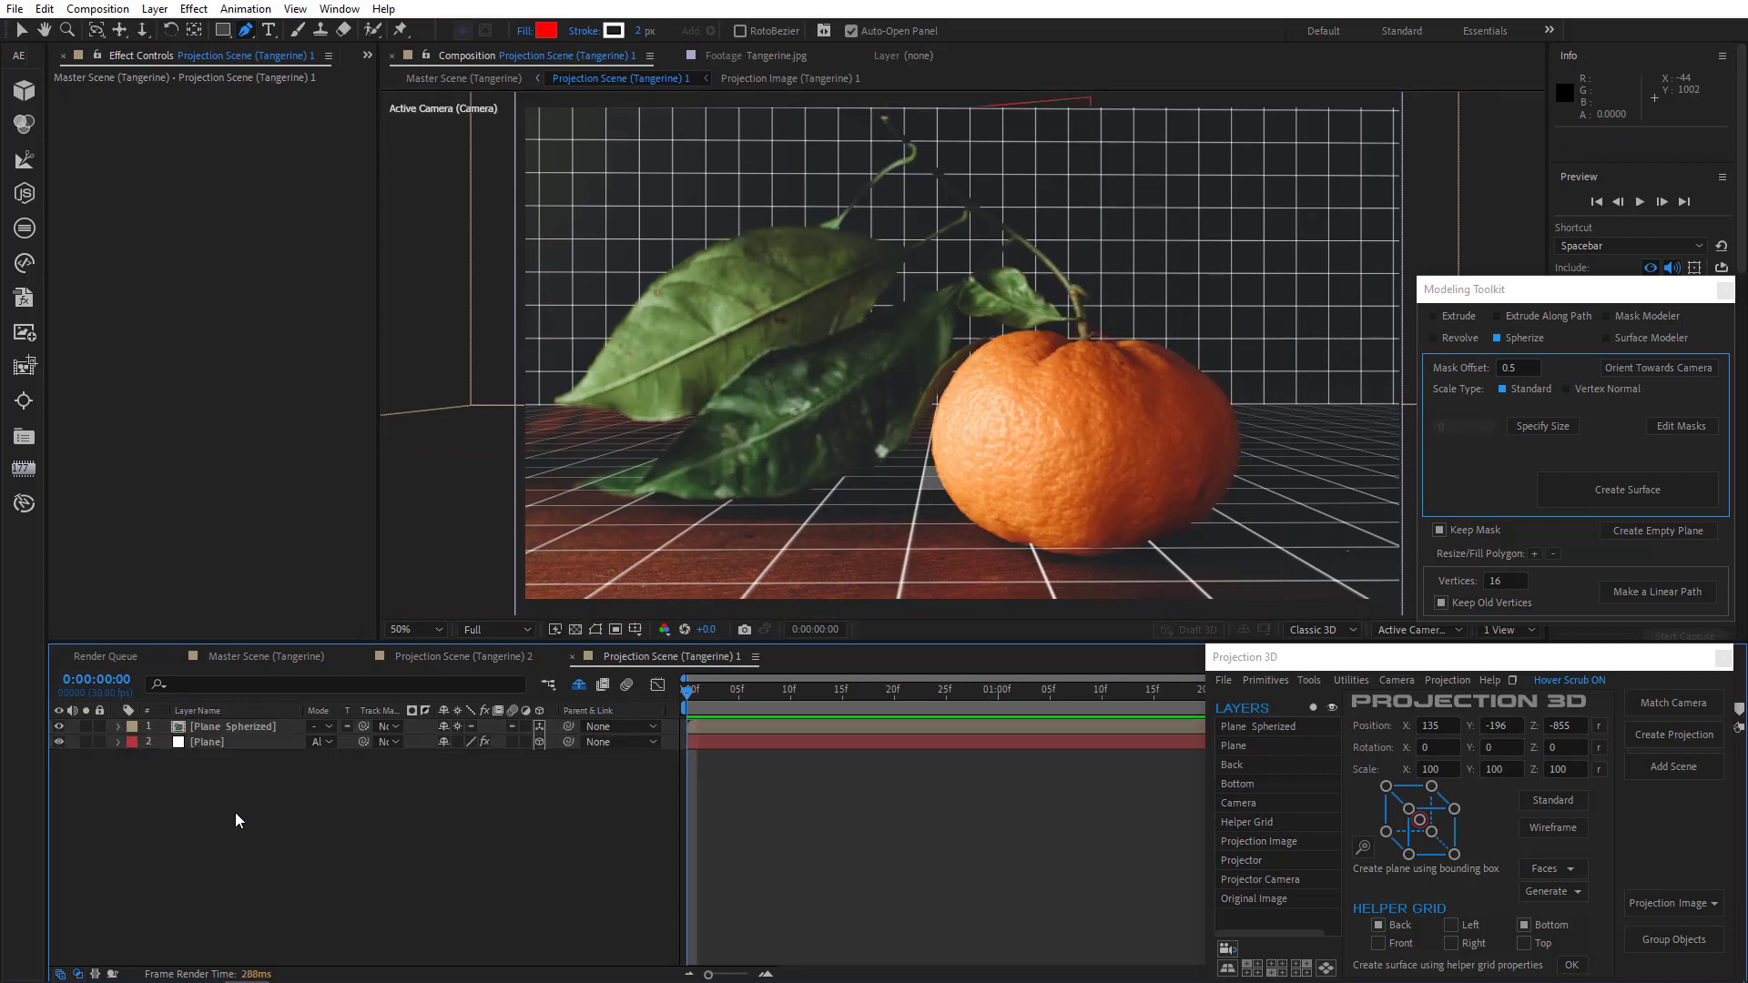
Step: Open the Master Scene and solo the first projection scene layer to check the cut-out tangerine and leaf
{"action": "left_click", "coordinate": [248, 658]}
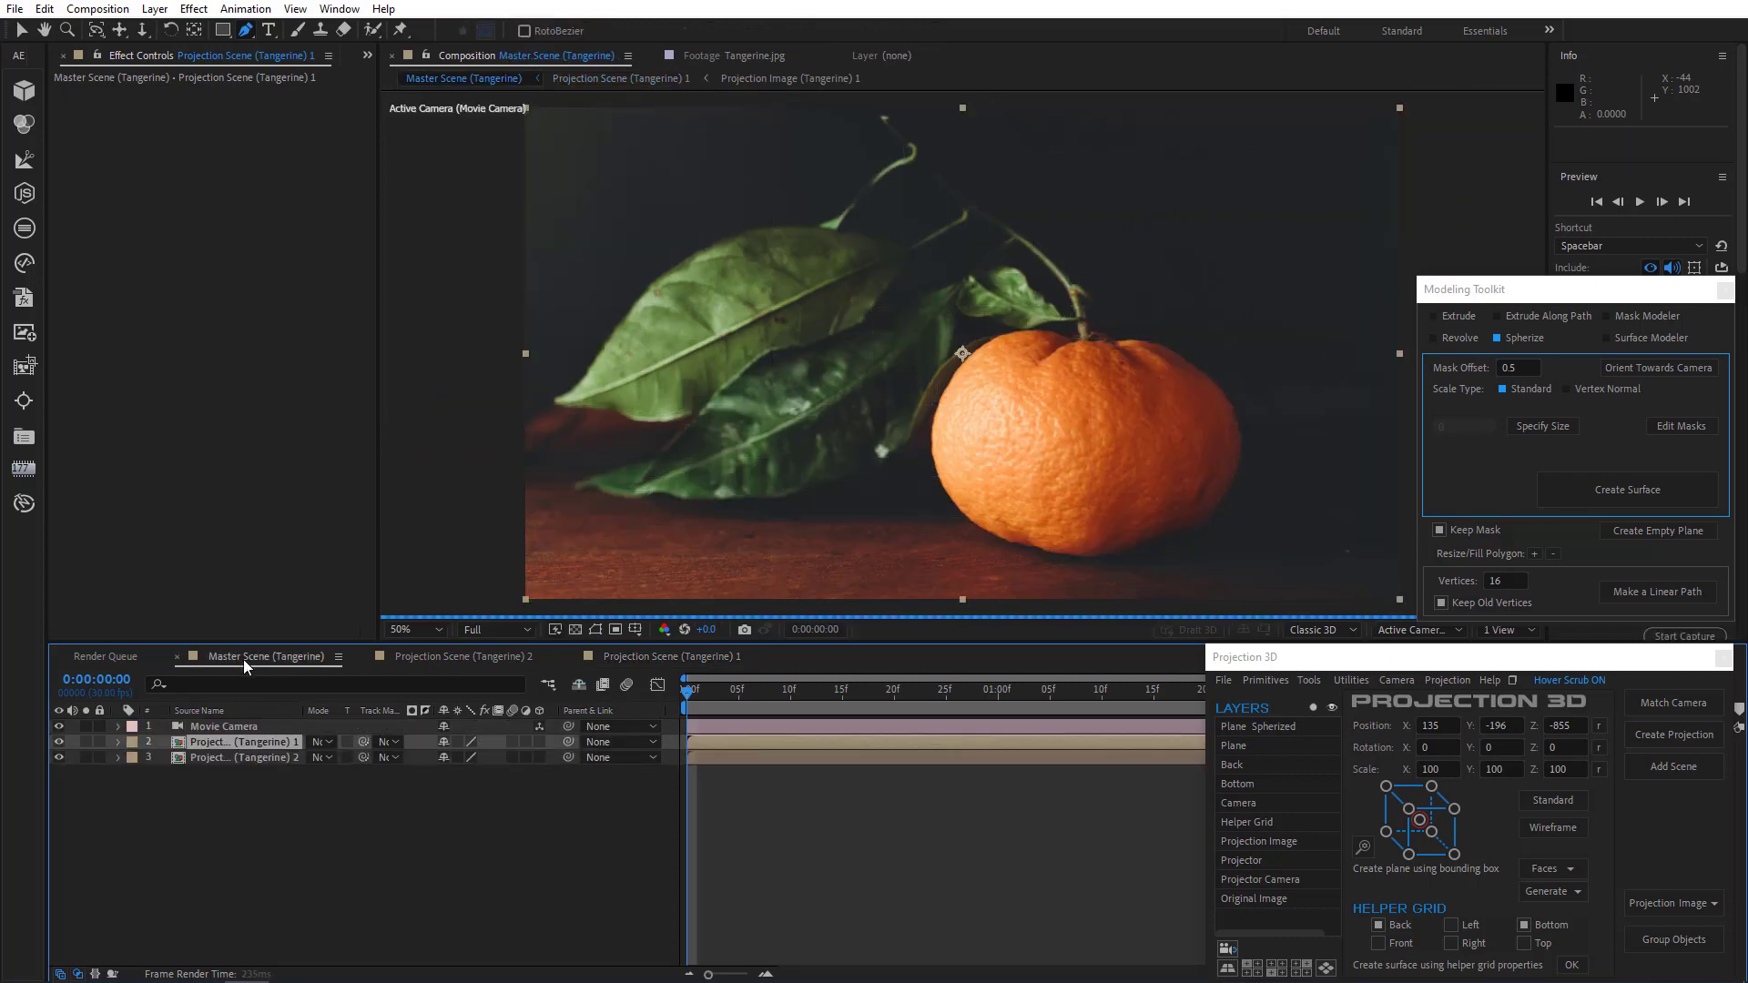
{"action": "left_click", "coordinate": [86, 743]}
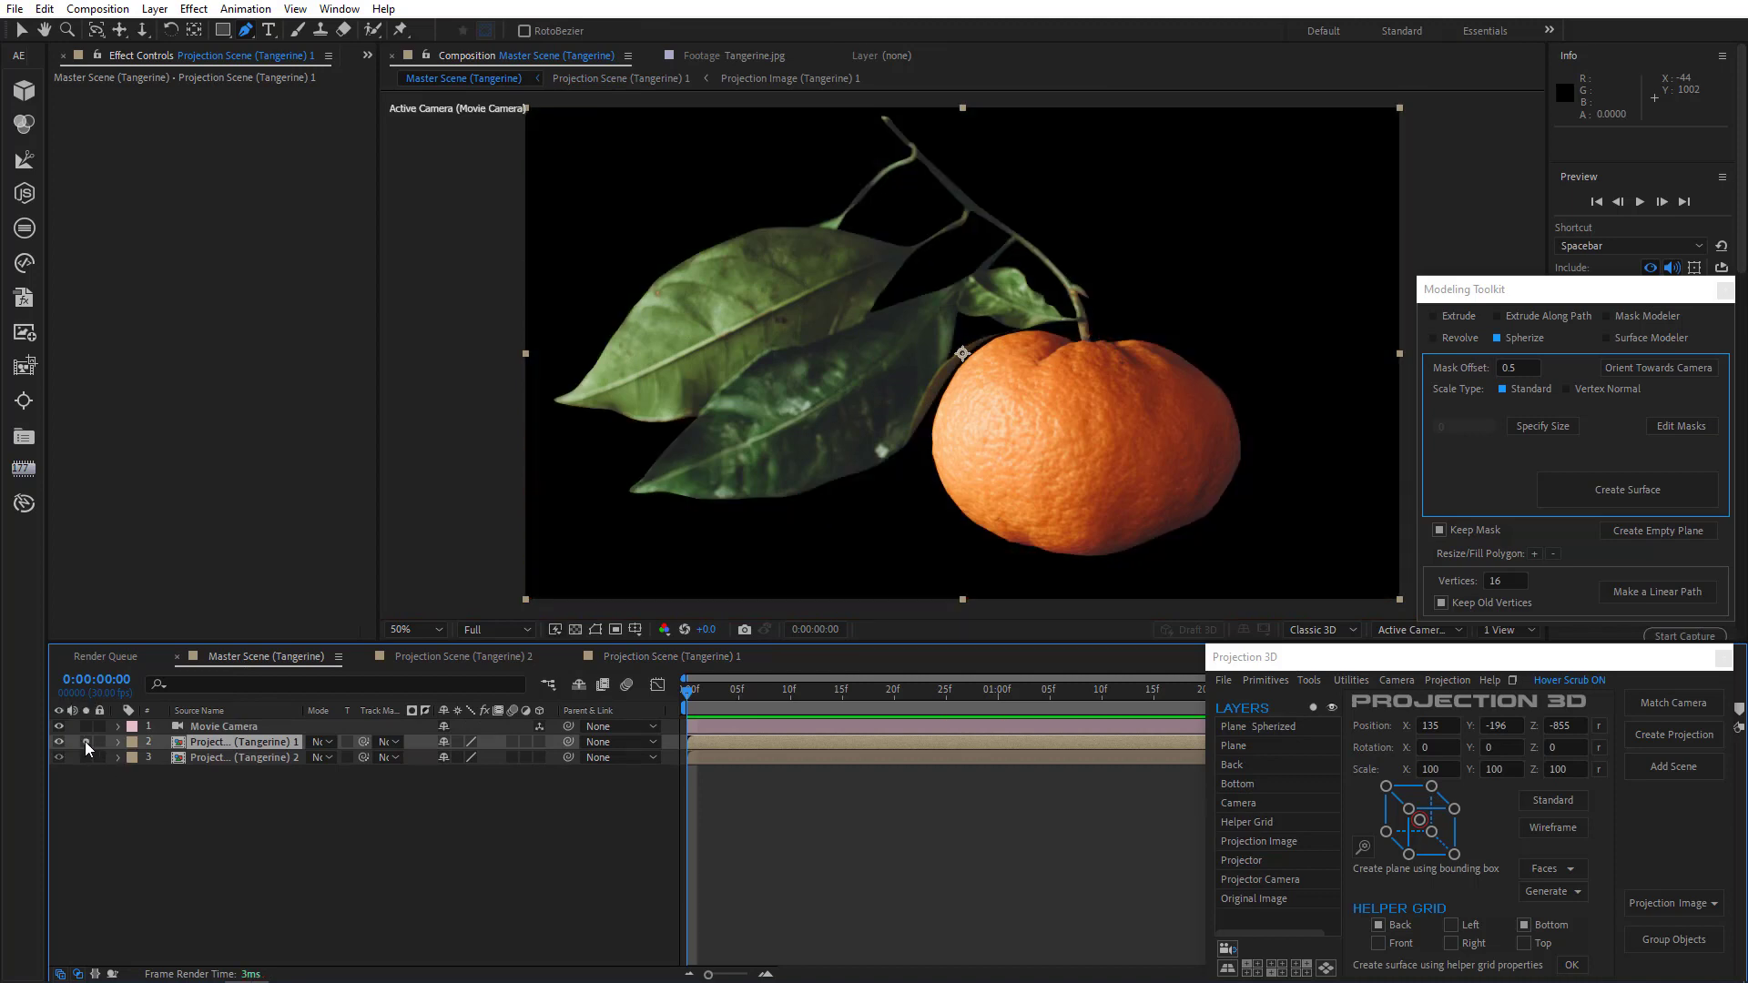
{"action": "left_click", "coordinate": [86, 743]}
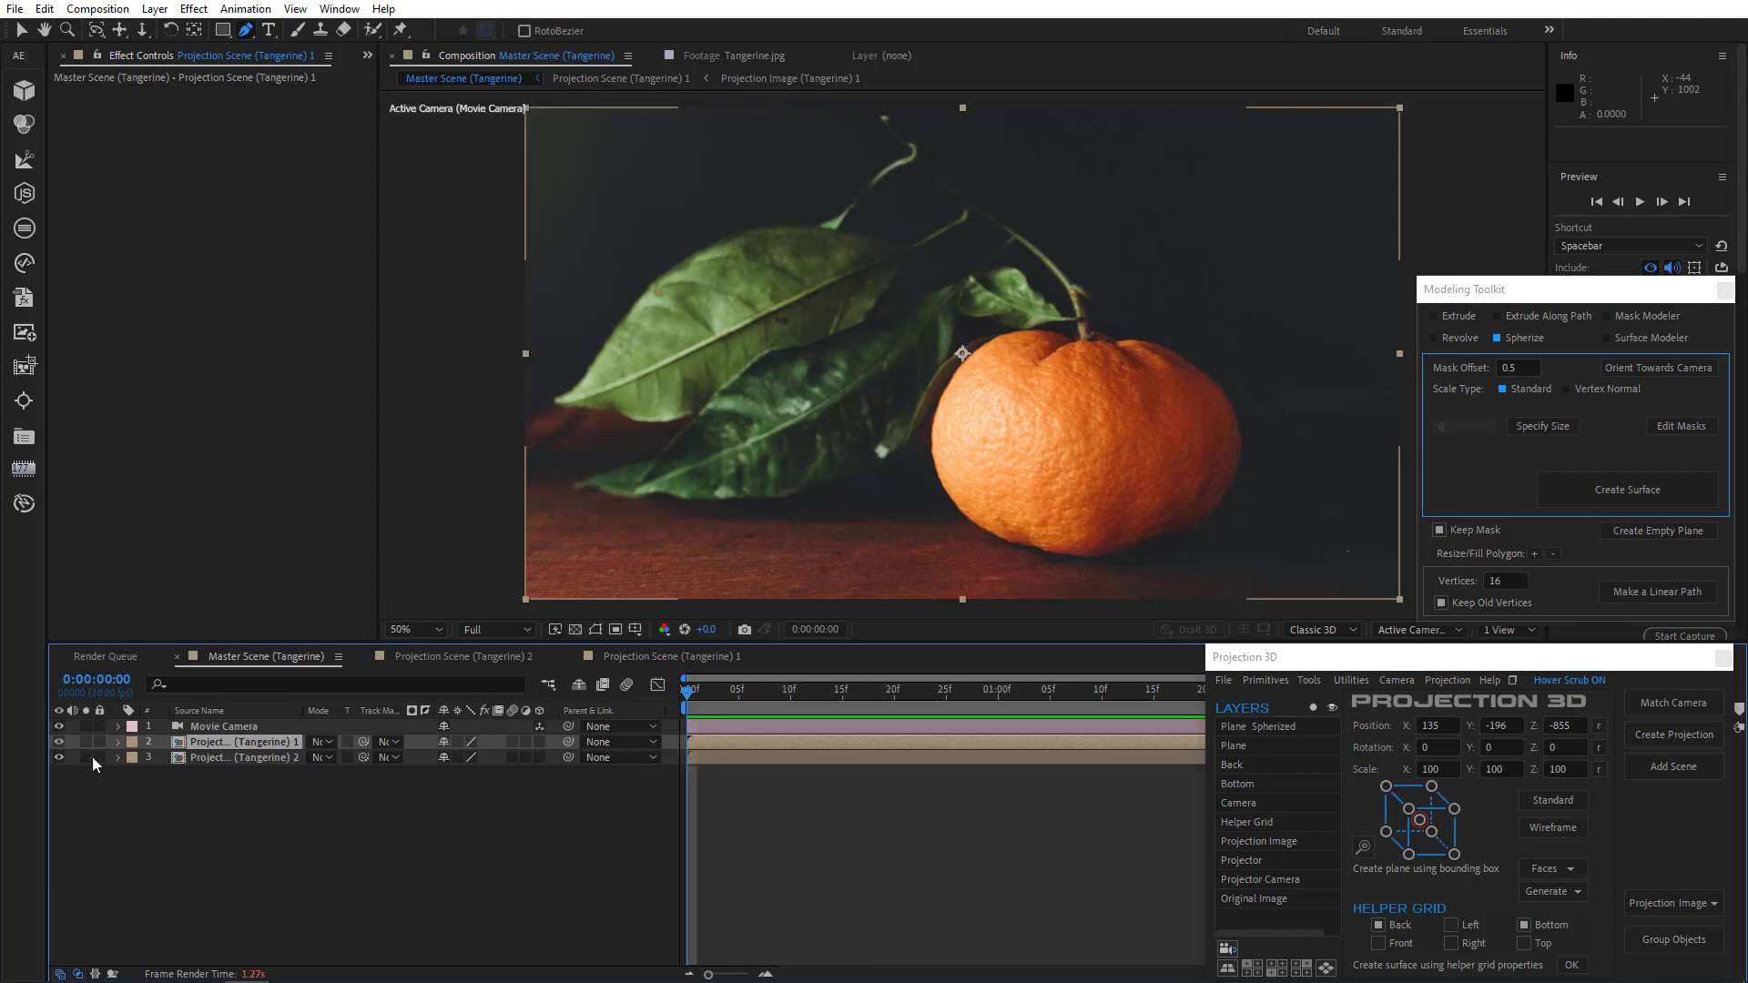
Step: Orbit the Movie Camera in the Master Scene to inspect the projection, then undo the orbit
{"action": "left_click", "coordinate": [229, 759]}
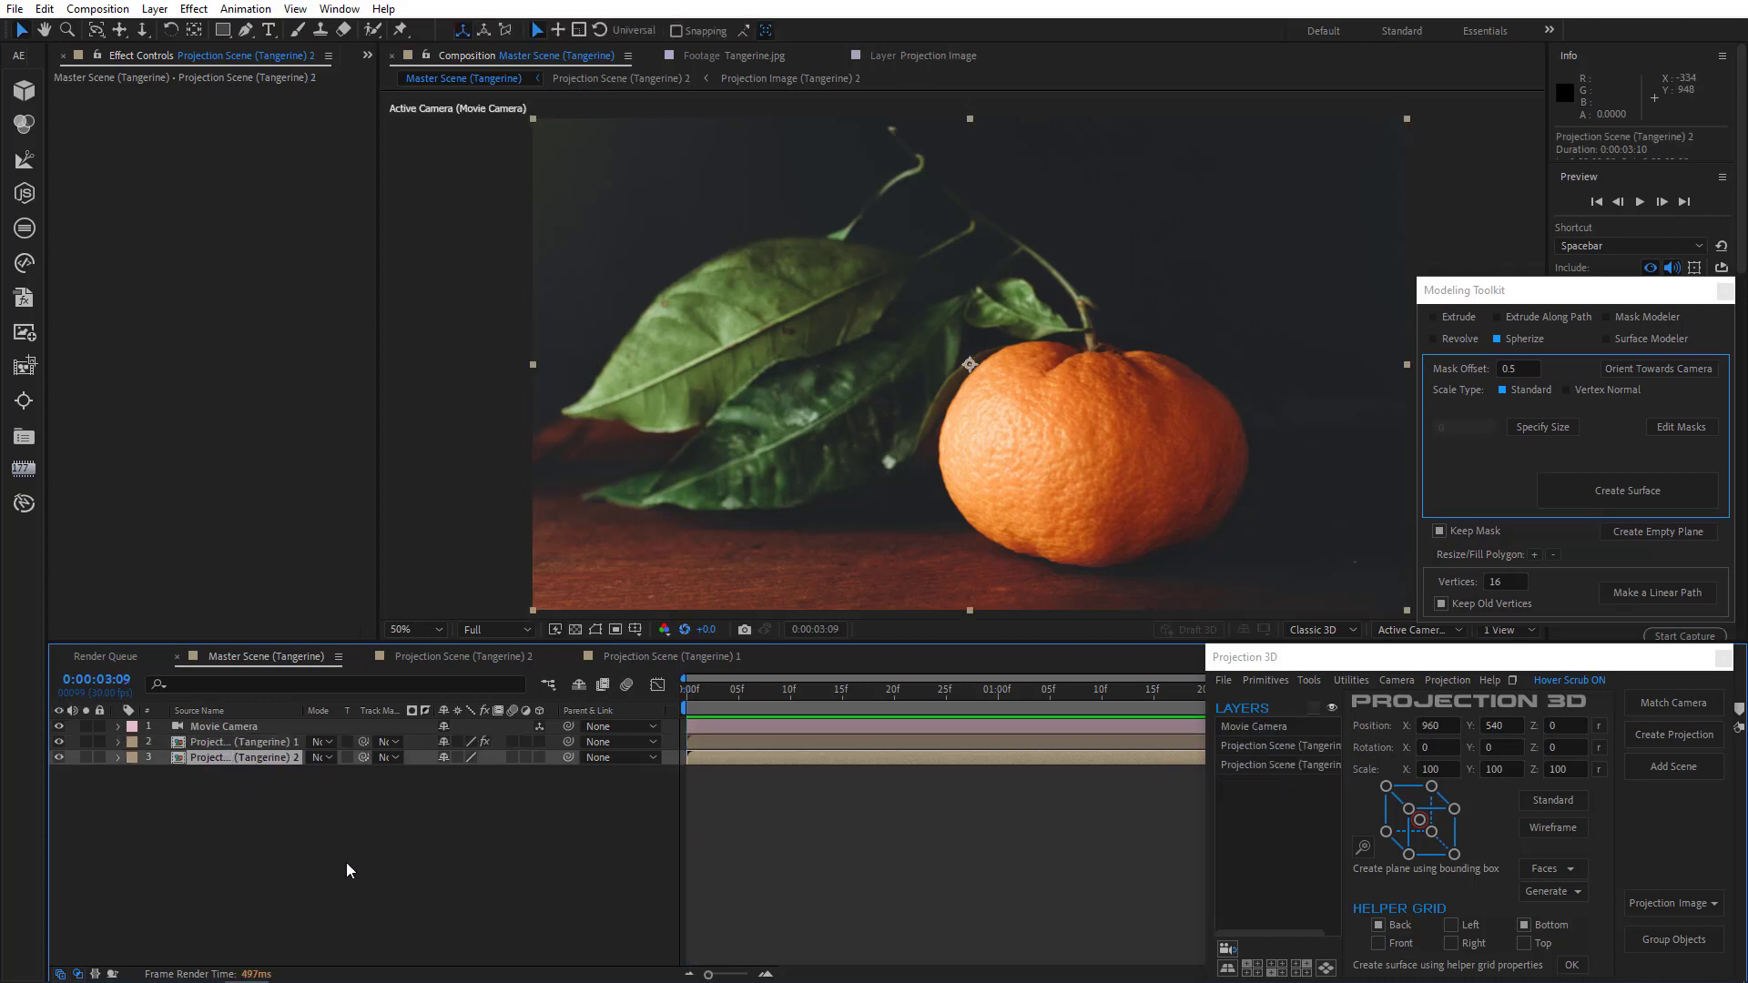
{"action": "left_click", "coordinate": [239, 729]}
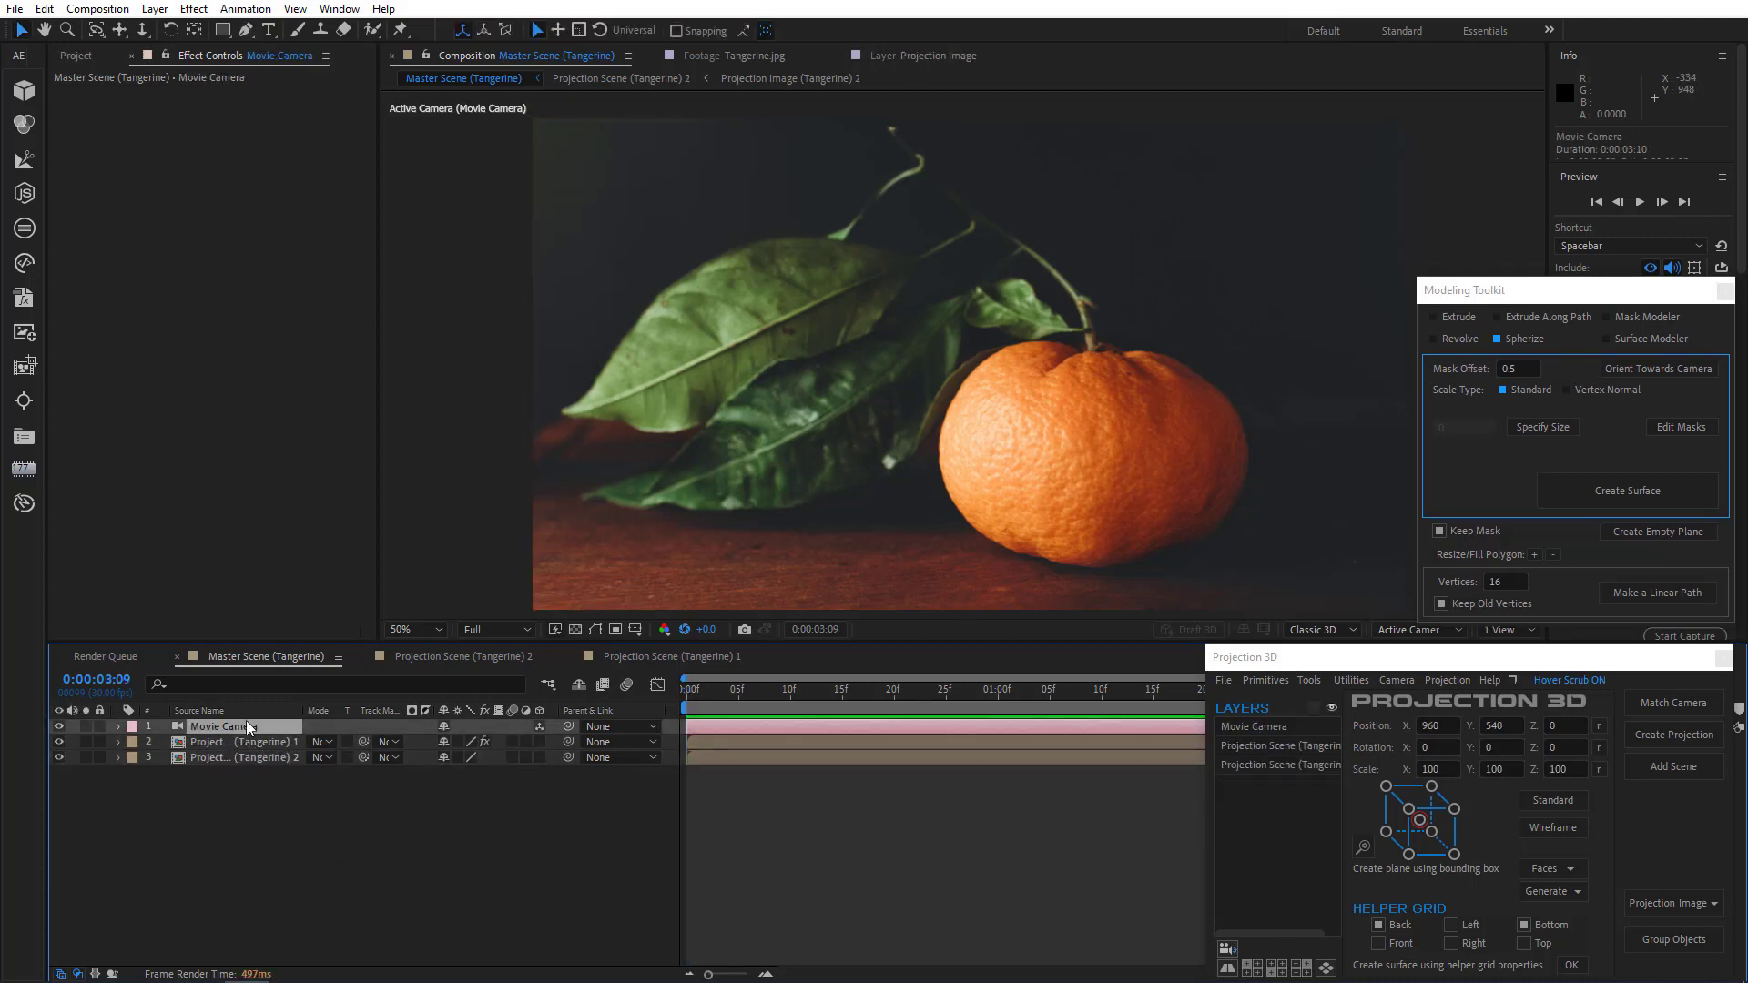
{"action": "left_click", "coordinate": [987, 441]}
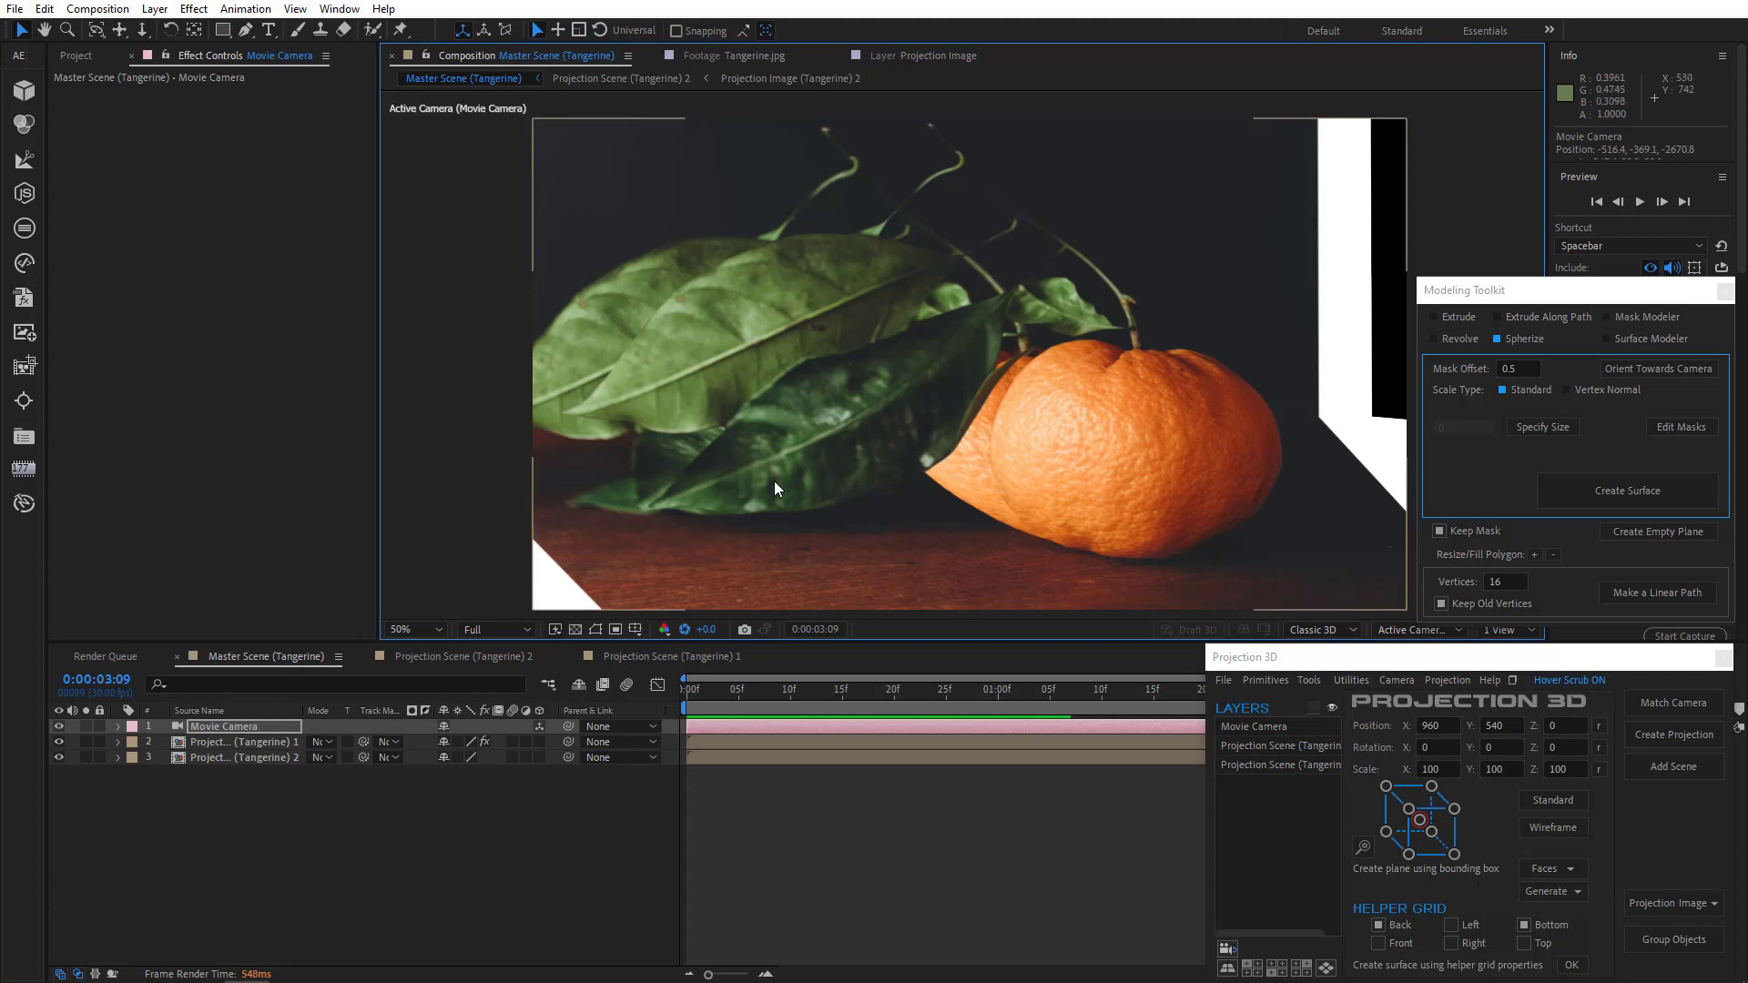
{"action": "key", "text": "ctrl+z"}
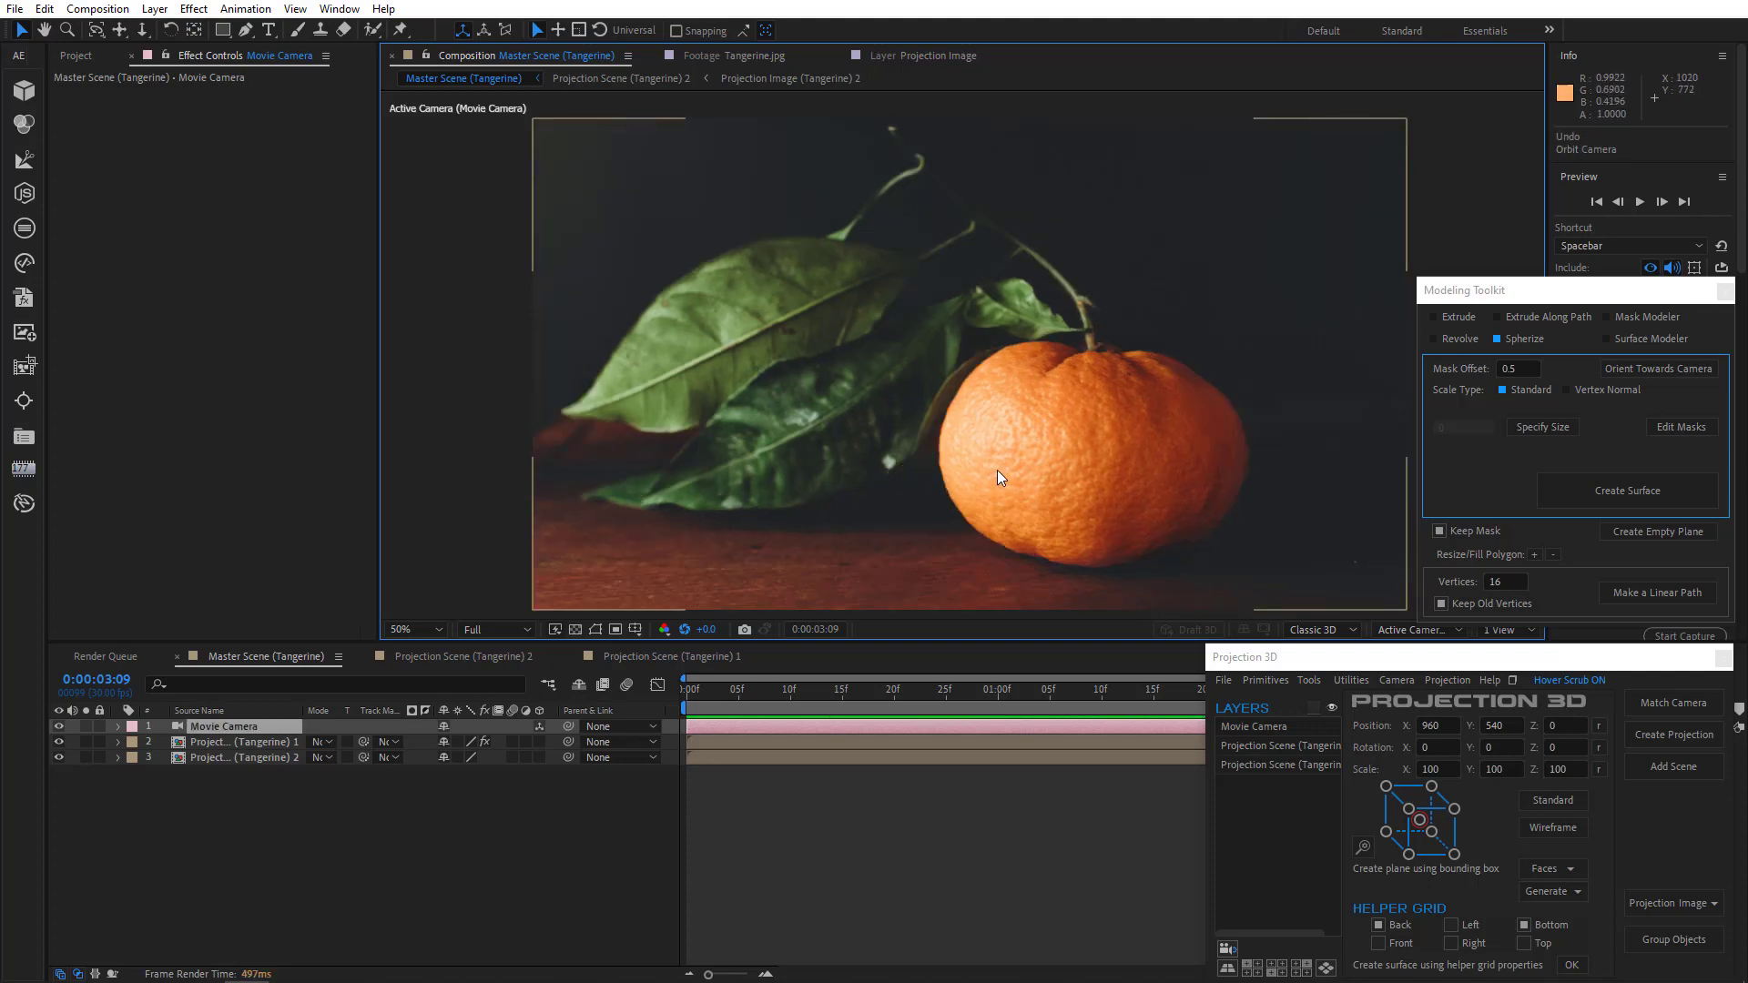
Step: Resize the canvas of Projection Scene (Tangerine) 2's projection image to width 3000 and height 2000
{"action": "left_click", "coordinate": [229, 760]}
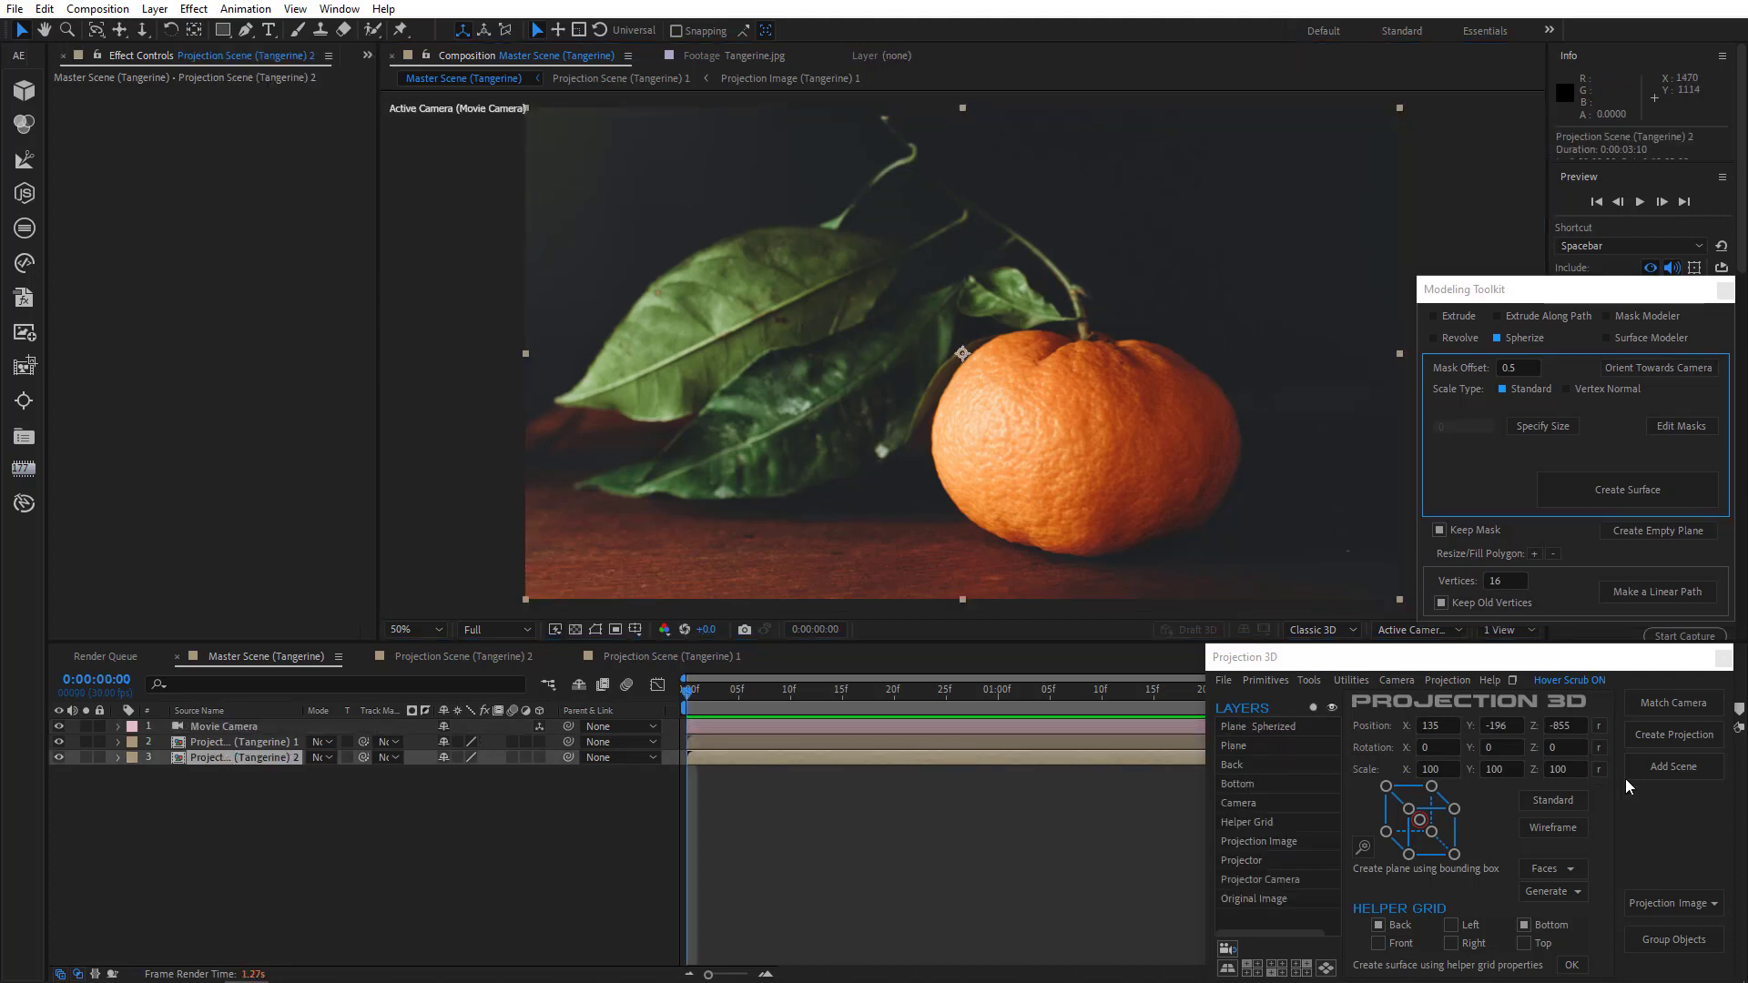
{"action": "left_click", "coordinate": [1672, 903]}
{"action": "left_click", "coordinate": [1676, 947]}
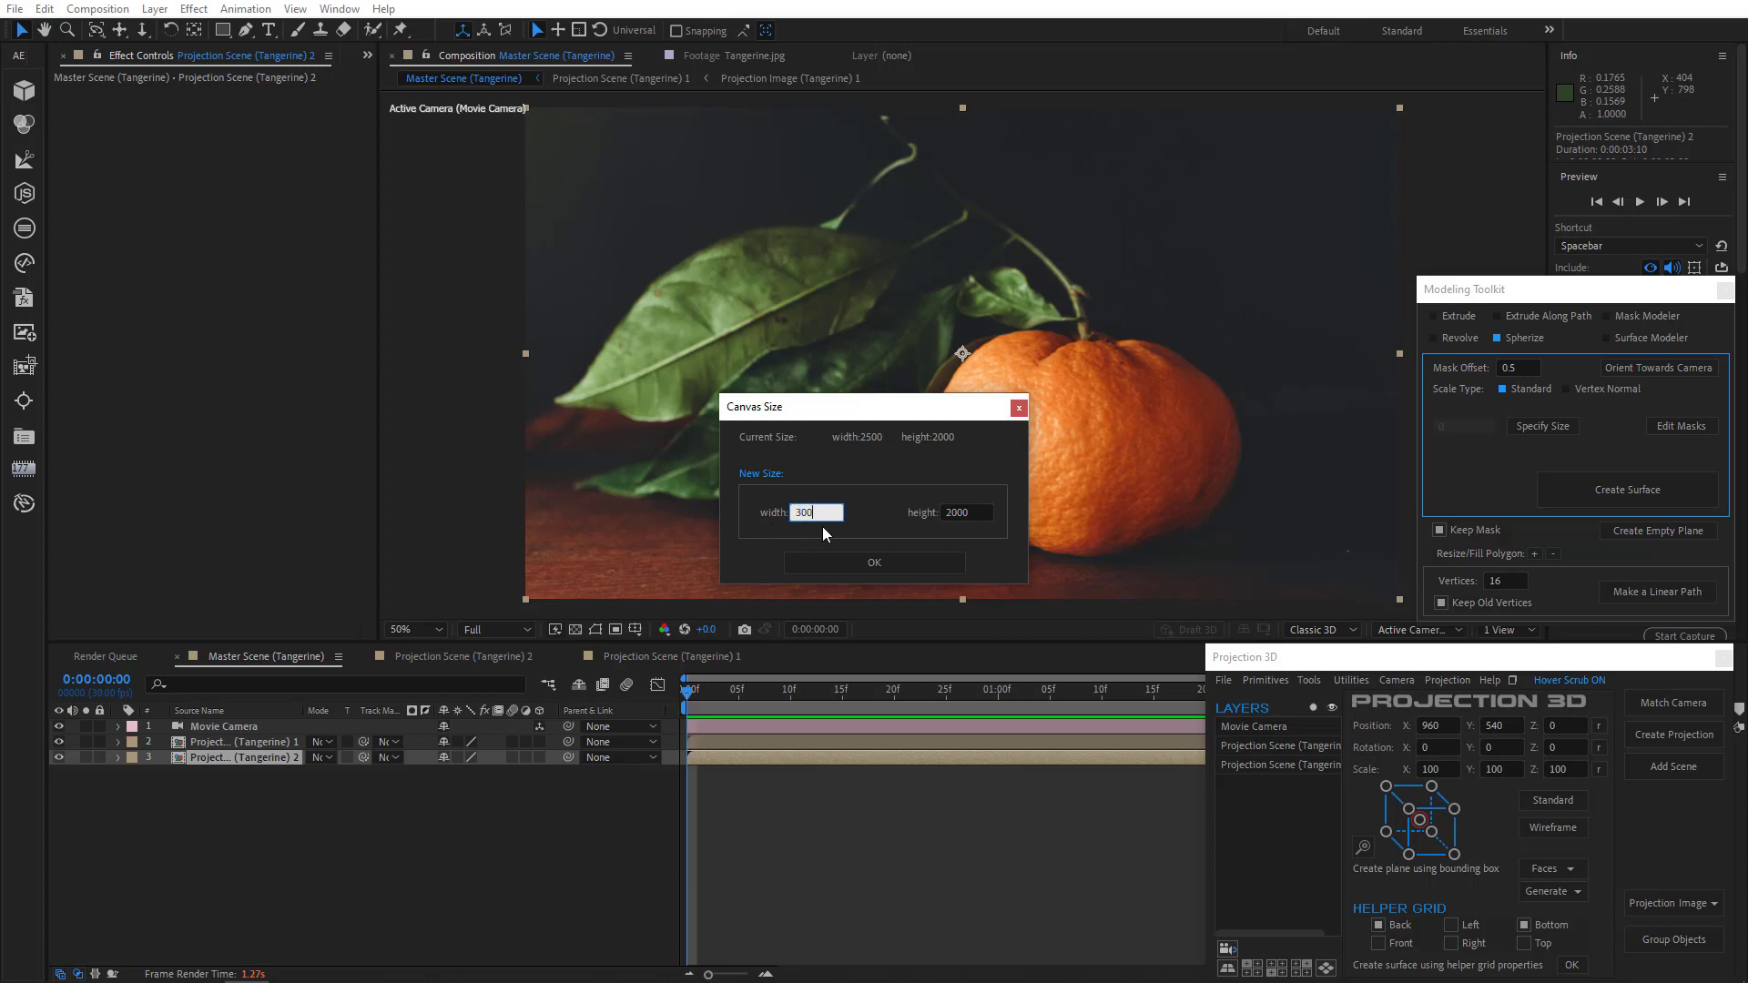
{"action": "type", "text": "0"}
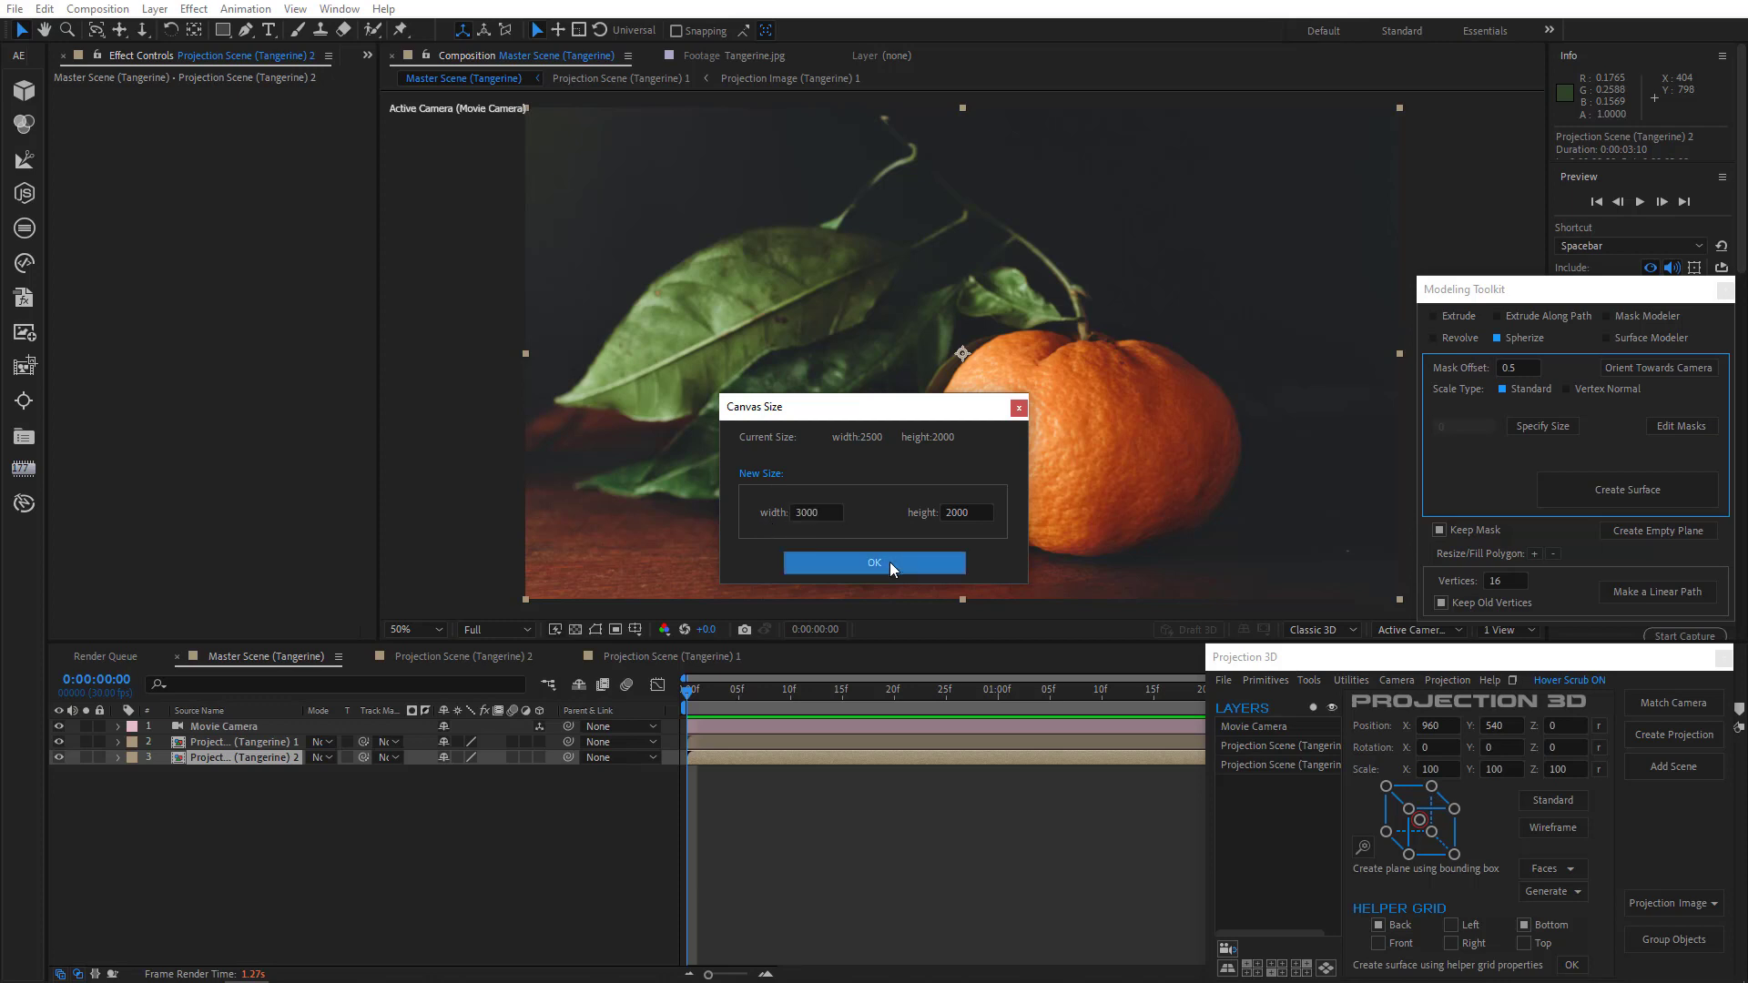
{"action": "left_click", "coordinate": [888, 561]}
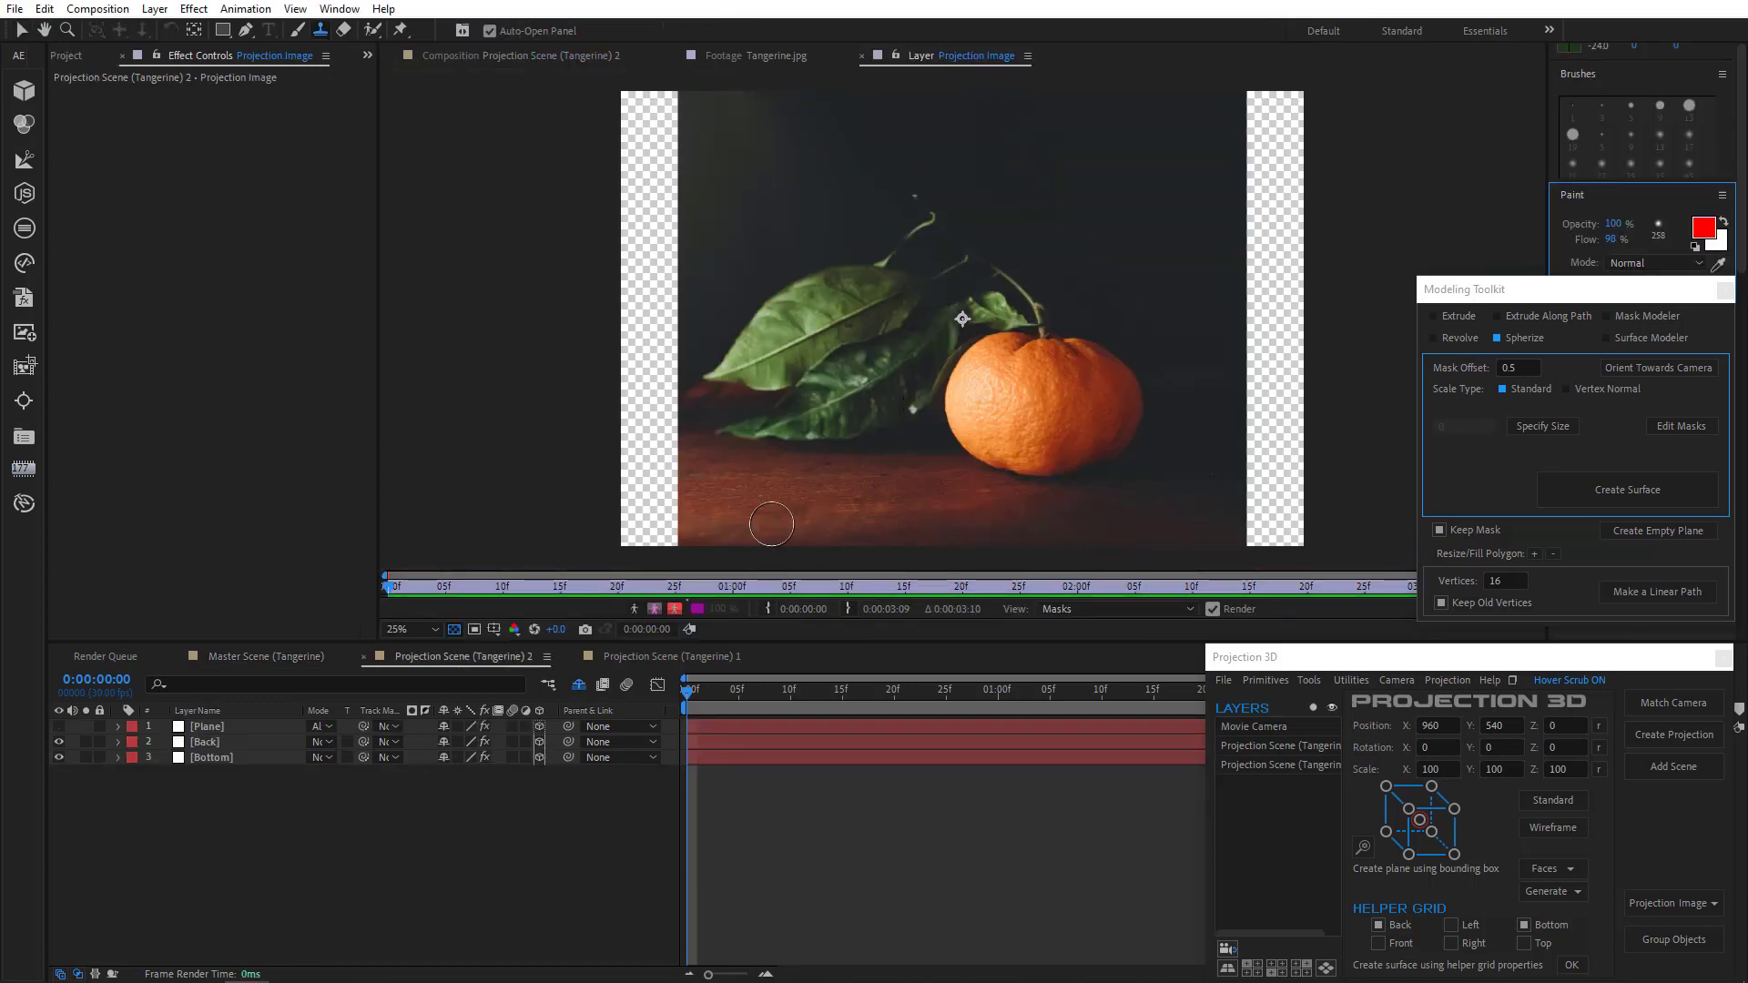
Step: Clone-stamp over the tangerine and leaves in the projection image to paint them out of the background
{"action": "key", "text": "period"}
{"action": "left_click_drag", "start_coordinate": [1211, 446], "coordinate": [954, 340]}
{"action": "mouse_move", "coordinate": [1047, 414]}
{"action": "left_mouse_down"}
{"action": "mouse_move", "coordinate": [987, 391]}
{"action": "mouse_move", "coordinate": [924, 292]}
{"action": "mouse_move", "coordinate": [828, 246]}
{"action": "mouse_move", "coordinate": [884, 308]}
{"action": "mouse_move", "coordinate": [775, 356]}
{"action": "mouse_move", "coordinate": [877, 399]}
{"action": "mouse_move", "coordinate": [780, 423]}
{"action": "mouse_move", "coordinate": [815, 460]}
{"action": "mouse_move", "coordinate": [790, 472]}
{"action": "left_mouse_up"}
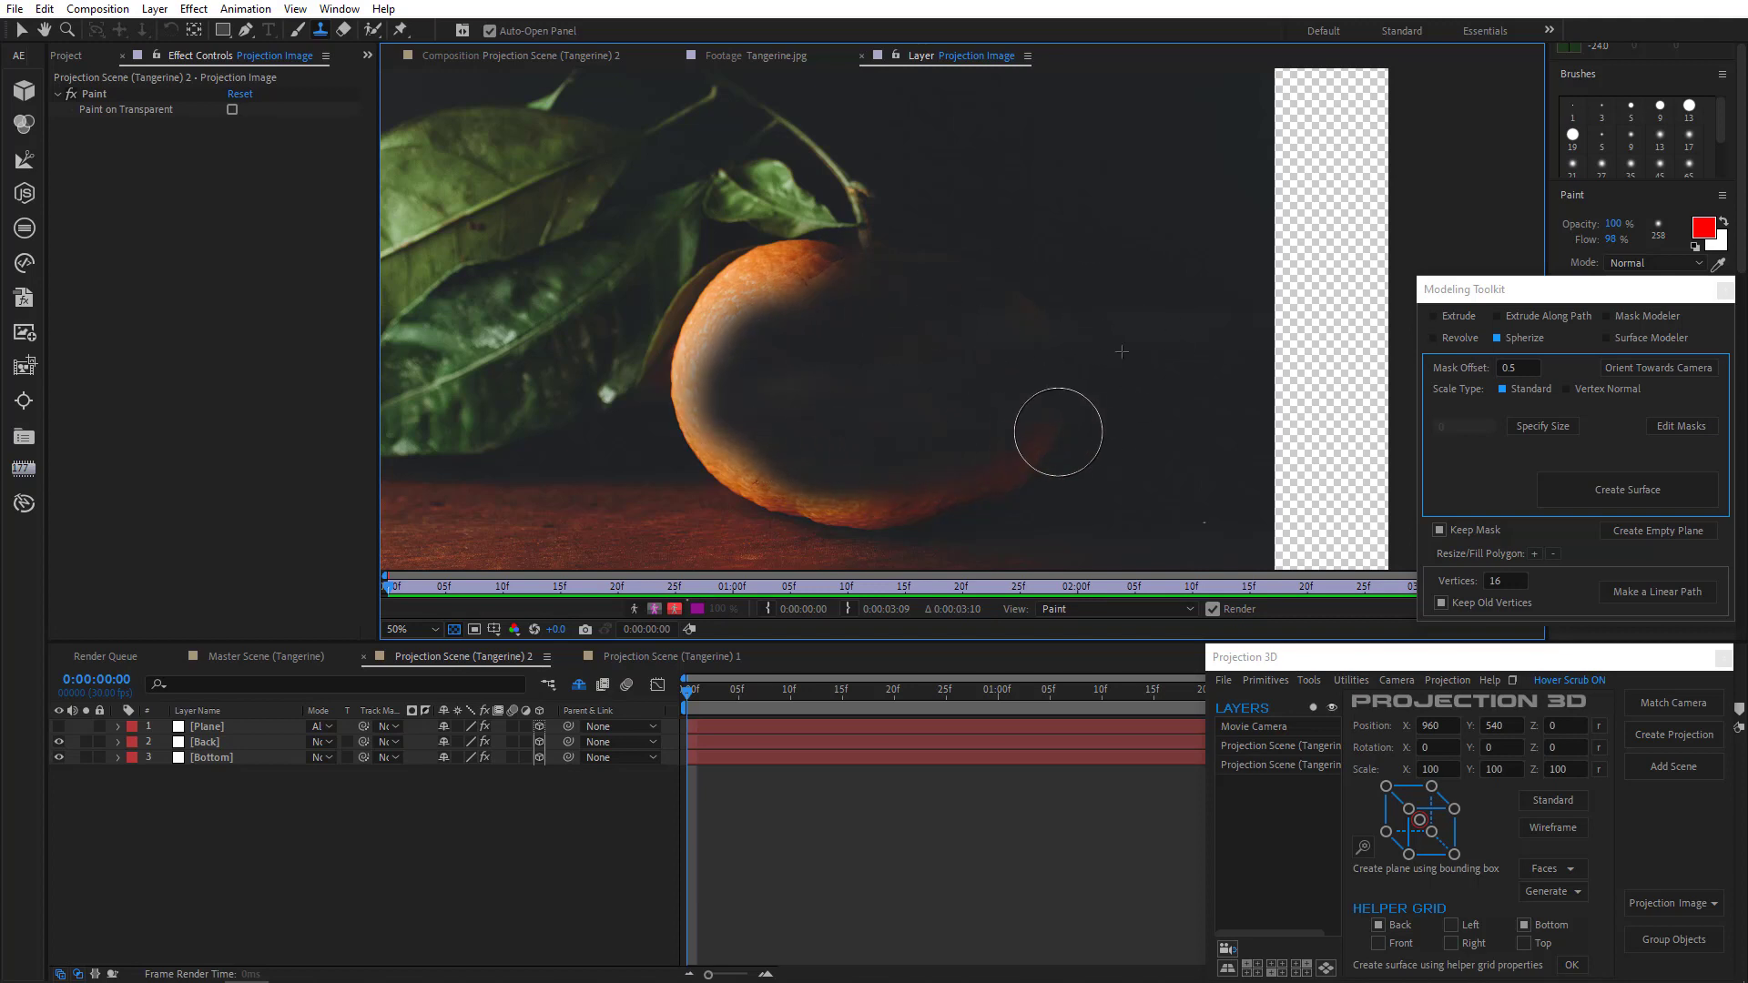
{"action": "scroll", "coordinate": [1016, 367], "scroll_direction": "down", "scroll_amount": 2}
{"action": "mouse_move", "coordinate": [836, 360]}
{"action": "left_mouse_down"}
{"action": "mouse_move", "coordinate": [936, 359]}
{"action": "mouse_move", "coordinate": [854, 364]}
{"action": "mouse_move", "coordinate": [870, 391]}
{"action": "mouse_move", "coordinate": [899, 385]}
{"action": "mouse_move", "coordinate": [823, 382]}
{"action": "left_mouse_up"}
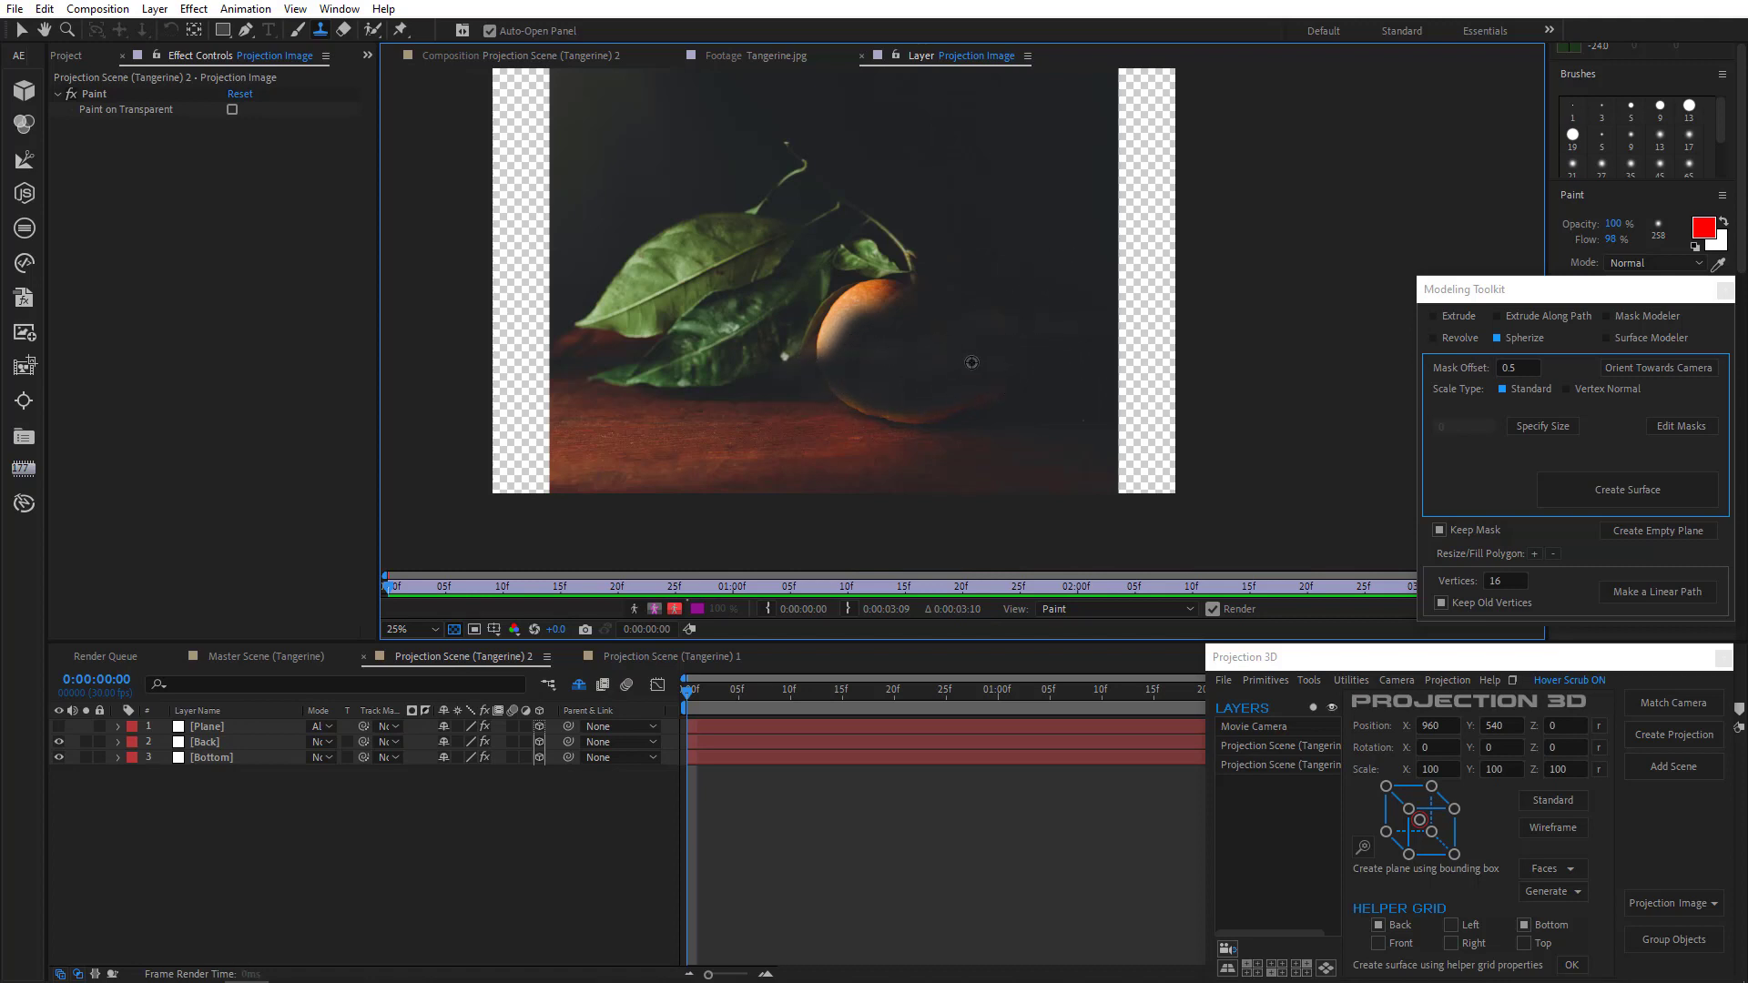
{"action": "left_click", "coordinate": [972, 362], "text": "alt"}
{"action": "left_click_drag", "start_coordinate": [820, 392], "coordinate": [842, 368]}
{"action": "left_click", "coordinate": [928, 287], "text": "alt"}
{"action": "mouse_move", "coordinate": [902, 293]}
{"action": "left_mouse_down"}
{"action": "mouse_move", "coordinate": [852, 200]}
{"action": "mouse_move", "coordinate": [818, 189]}
{"action": "mouse_move", "coordinate": [958, 267]}
{"action": "mouse_move", "coordinate": [811, 335]}
{"action": "left_mouse_up"}
{"action": "left_click", "coordinate": [959, 266], "text": "alt"}
{"action": "mouse_move", "coordinate": [886, 250]}
{"action": "left_mouse_down"}
{"action": "mouse_move", "coordinate": [802, 293]}
{"action": "mouse_move", "coordinate": [641, 300]}
{"action": "mouse_move", "coordinate": [830, 258]}
{"action": "mouse_move", "coordinate": [854, 214]}
{"action": "mouse_move", "coordinate": [735, 221]}
{"action": "mouse_move", "coordinate": [774, 195]}
{"action": "mouse_move", "coordinate": [781, 148]}
{"action": "left_mouse_up"}
{"action": "left_click", "coordinate": [952, 237], "text": "alt"}
{"action": "left_click", "coordinate": [855, 214], "text": "alt"}
{"action": "left_click", "coordinate": [827, 219], "text": "alt"}
{"action": "mouse_move", "coordinate": [689, 228]}
{"action": "left_mouse_down"}
{"action": "mouse_move", "coordinate": [608, 283]}
{"action": "mouse_move", "coordinate": [619, 318]}
{"action": "mouse_move", "coordinate": [789, 284]}
{"action": "left_mouse_up"}
{"action": "left_click", "coordinate": [866, 257], "text": "alt"}
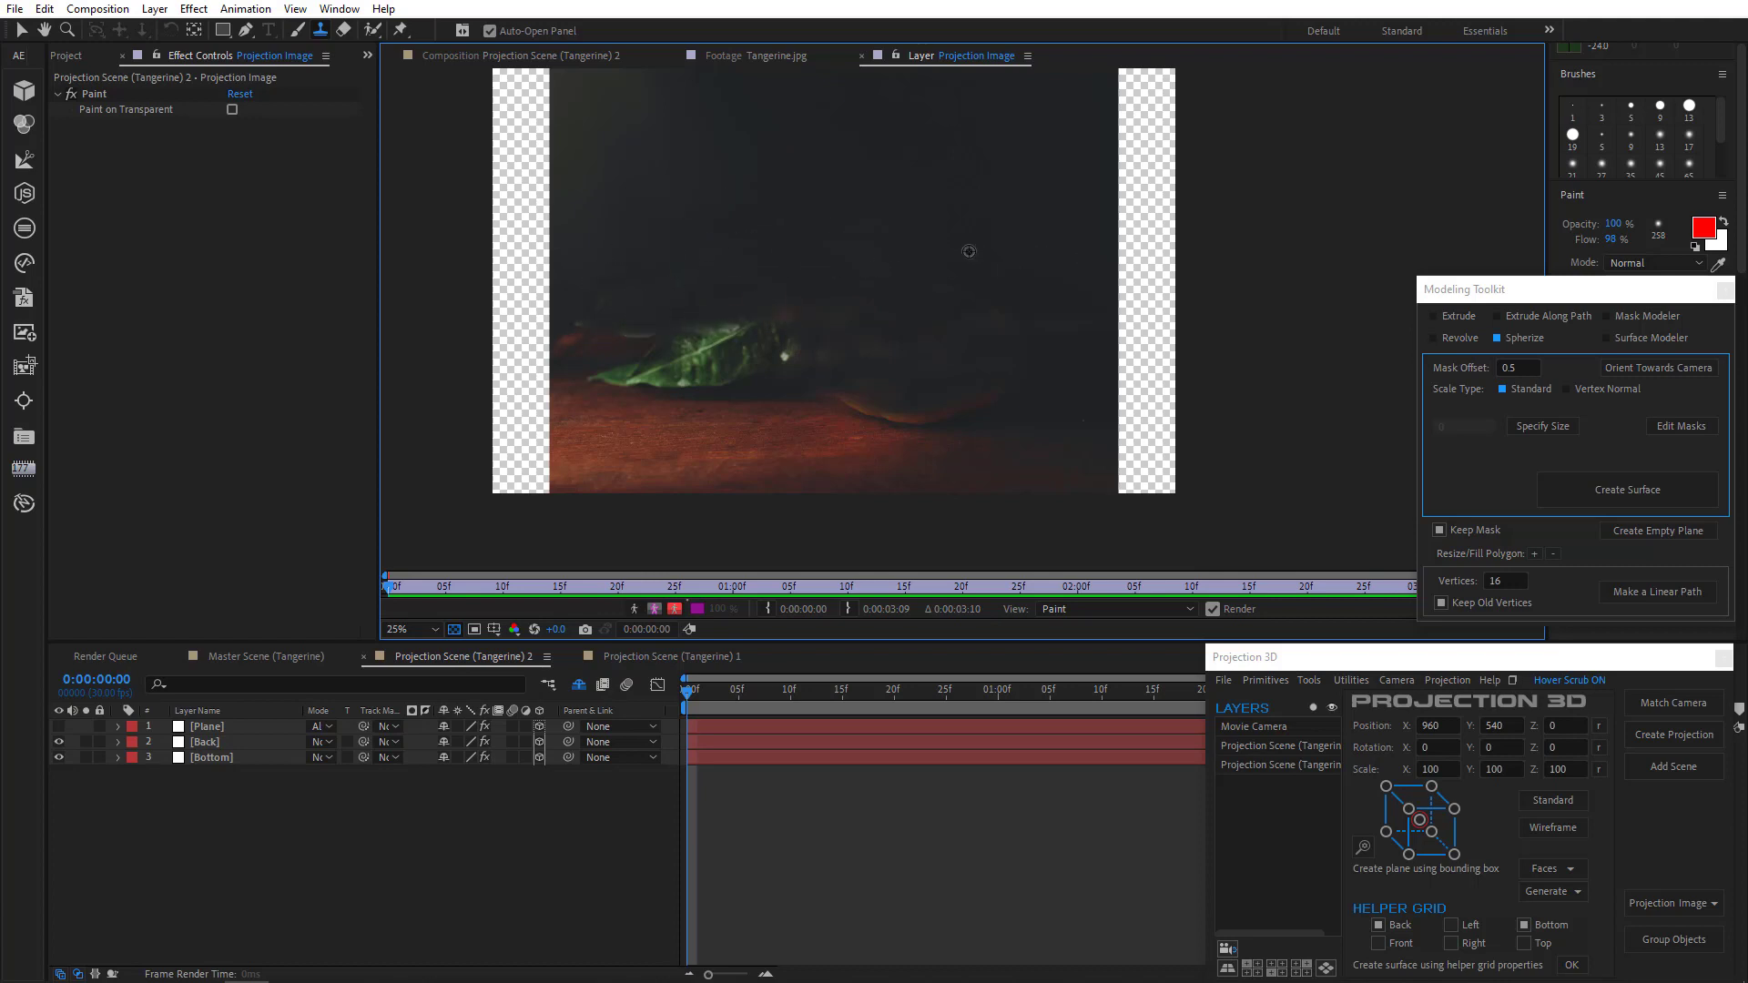
{"action": "left_click_drag", "start_coordinate": [963, 235], "coordinate": [910, 164]}
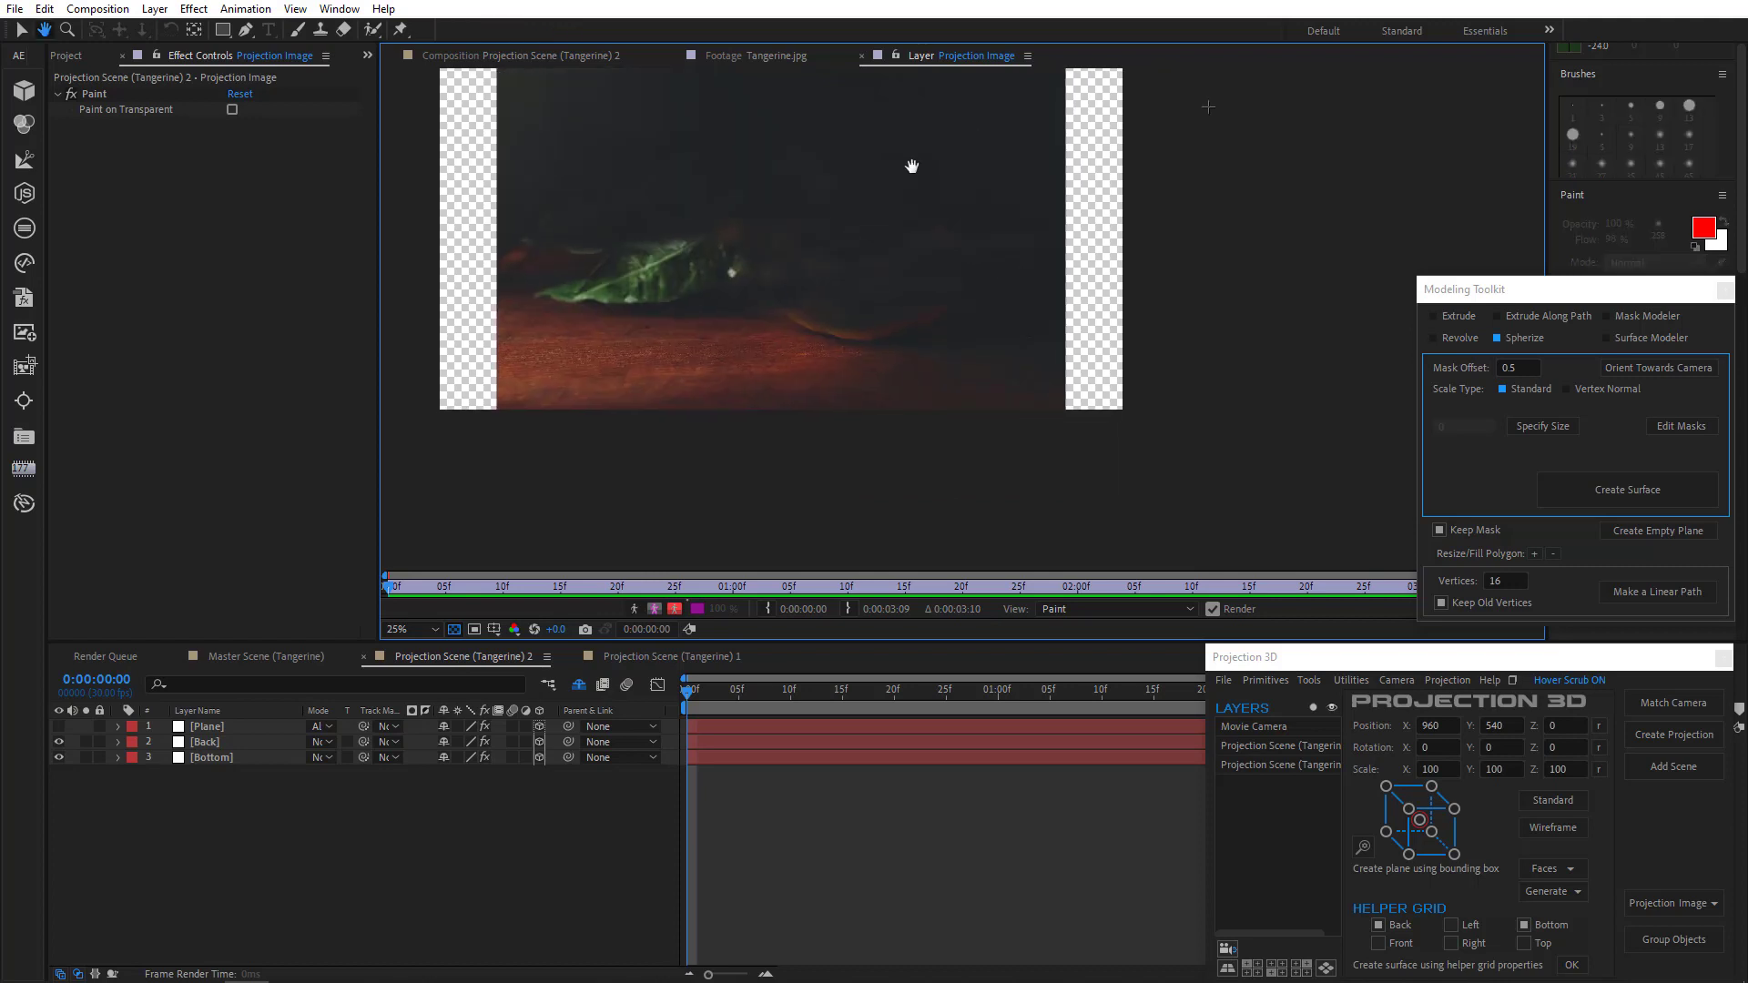
Step: Clone-stamp the empty transparent strips on both sides of the projection image to fill them with background
{"action": "left_click", "coordinate": [981, 402], "text": "alt"}
{"action": "mouse_move", "coordinate": [1071, 400]}
{"action": "left_mouse_down"}
{"action": "mouse_move", "coordinate": [1117, 416]}
{"action": "mouse_move", "coordinate": [1115, 359]}
{"action": "mouse_move", "coordinate": [1082, 332]}
{"action": "mouse_move", "coordinate": [1066, 404]}
{"action": "mouse_move", "coordinate": [1107, 125]}
{"action": "mouse_move", "coordinate": [1079, 189]}
{"action": "mouse_move", "coordinate": [1077, 174]}
{"action": "mouse_move", "coordinate": [1118, 160]}
{"action": "mouse_move", "coordinate": [1116, 111]}
{"action": "left_mouse_up"}
{"action": "left_click_drag", "start_coordinate": [1079, 195], "coordinate": [1043, 428]}
{"action": "mouse_move", "coordinate": [1078, 331]}
{"action": "left_mouse_down"}
{"action": "mouse_move", "coordinate": [1080, 225]}
{"action": "mouse_move", "coordinate": [1038, 265]}
{"action": "mouse_move", "coordinate": [1022, 325]}
{"action": "left_mouse_up"}
{"action": "left_click", "coordinate": [960, 278], "text": "alt"}
{"action": "left_click_drag", "start_coordinate": [1011, 199], "coordinate": [1134, 198]}
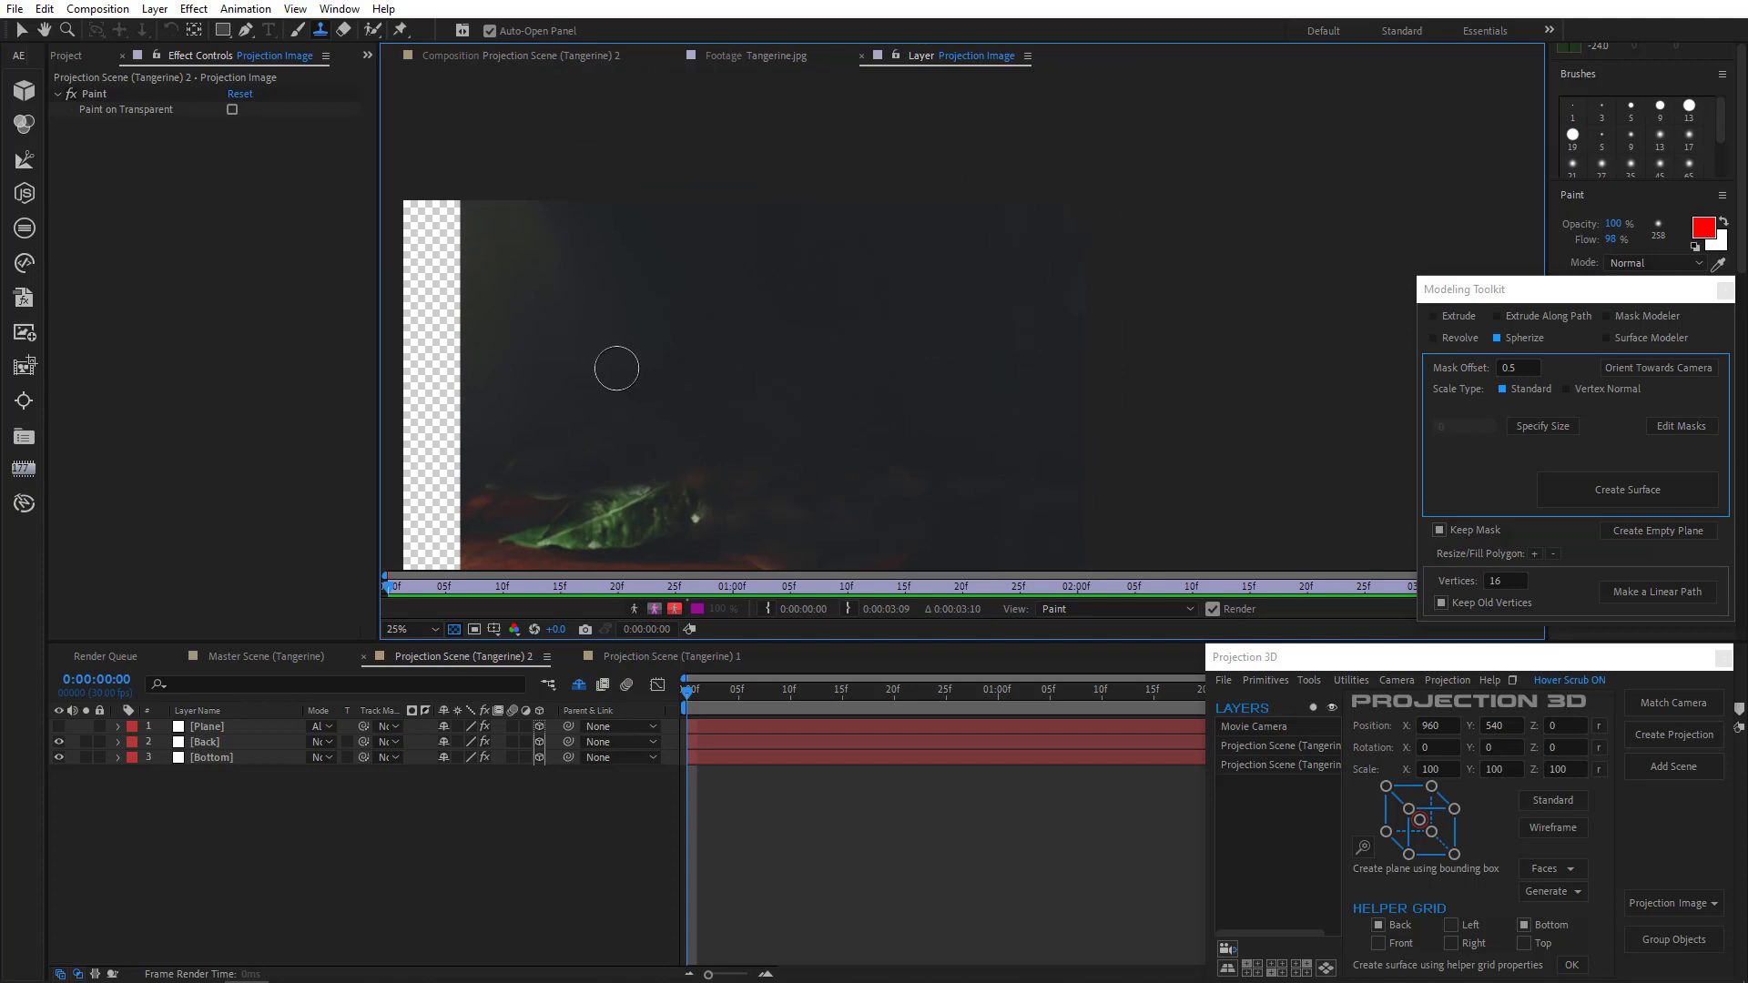
{"action": "mouse_move", "coordinate": [620, 371]}
{"action": "left_mouse_down"}
{"action": "mouse_move", "coordinate": [855, 281]}
{"action": "mouse_move", "coordinate": [915, 289]}
{"action": "left_mouse_up"}
{"action": "mouse_move", "coordinate": [768, 145]}
{"action": "left_mouse_down"}
{"action": "mouse_move", "coordinate": [745, 318]}
{"action": "mouse_move", "coordinate": [753, 274]}
{"action": "mouse_move", "coordinate": [717, 137]}
{"action": "mouse_move", "coordinate": [703, 261]}
{"action": "mouse_move", "coordinate": [707, 210]}
{"action": "mouse_move", "coordinate": [706, 293]}
{"action": "mouse_move", "coordinate": [730, 280]}
{"action": "mouse_move", "coordinate": [705, 290]}
{"action": "mouse_move", "coordinate": [725, 375]}
{"action": "mouse_move", "coordinate": [752, 317]}
{"action": "mouse_move", "coordinate": [742, 401]}
{"action": "left_mouse_up"}
{"action": "left_click", "coordinate": [871, 307], "text": "alt"}
{"action": "left_click_drag", "start_coordinate": [722, 337], "coordinate": [667, 268]}
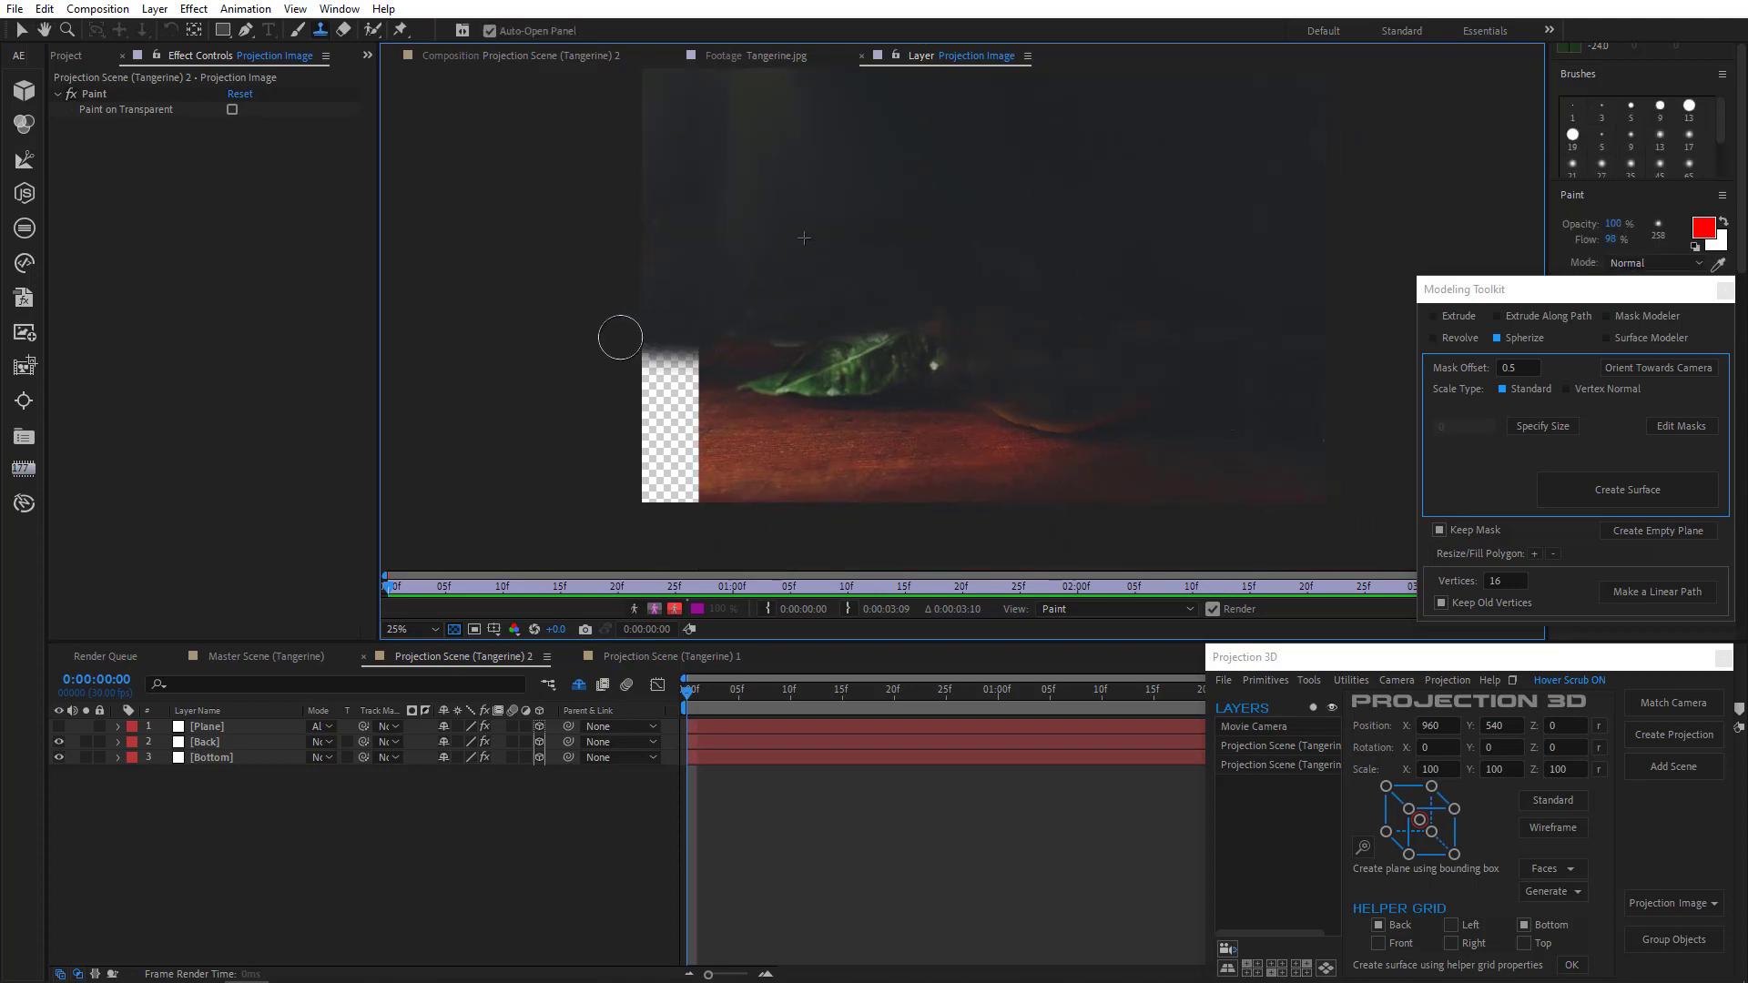
{"action": "left_click", "coordinate": [767, 473], "text": "alt"}
{"action": "mouse_move", "coordinate": [613, 492]}
{"action": "left_mouse_down"}
{"action": "mouse_move", "coordinate": [682, 443]}
{"action": "mouse_move", "coordinate": [635, 455]}
{"action": "mouse_move", "coordinate": [655, 471]}
{"action": "mouse_move", "coordinate": [640, 405]}
{"action": "mouse_move", "coordinate": [634, 431]}
{"action": "mouse_move", "coordinate": [697, 420]}
{"action": "mouse_move", "coordinate": [647, 408]}
{"action": "mouse_move", "coordinate": [657, 376]}
{"action": "mouse_move", "coordinate": [694, 409]}
{"action": "mouse_move", "coordinate": [692, 434]}
{"action": "mouse_move", "coordinate": [691, 375]}
{"action": "mouse_move", "coordinate": [669, 415]}
{"action": "mouse_move", "coordinate": [711, 346]}
{"action": "mouse_move", "coordinate": [630, 365]}
{"action": "mouse_move", "coordinate": [673, 364]}
{"action": "left_mouse_up"}
{"action": "left_click", "coordinate": [777, 443], "text": "alt"}
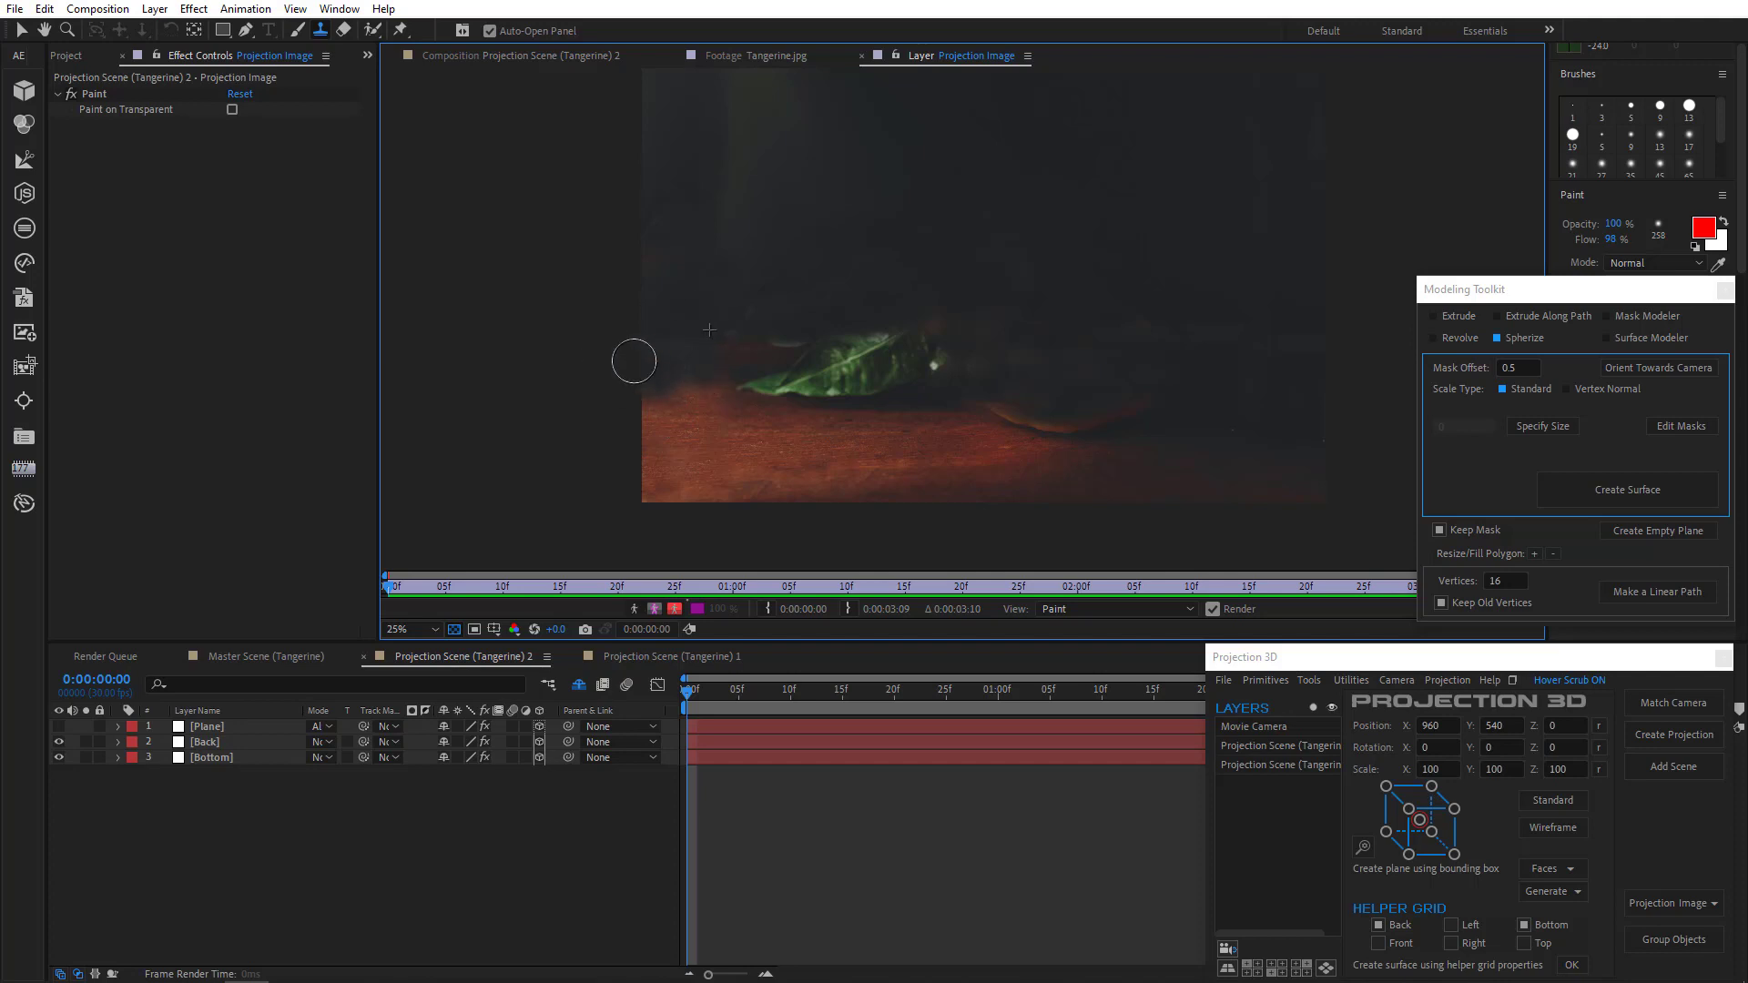
{"action": "mouse_move", "coordinate": [878, 381]}
{"action": "left_mouse_down"}
{"action": "mouse_move", "coordinate": [1033, 333]}
{"action": "mouse_move", "coordinate": [886, 351]}
{"action": "mouse_move", "coordinate": [1037, 334]}
{"action": "mouse_move", "coordinate": [813, 368]}
{"action": "mouse_move", "coordinate": [931, 320]}
{"action": "left_mouse_up"}
{"action": "left_click", "coordinate": [930, 320], "text": "alt"}
{"action": "mouse_move", "coordinate": [762, 333]}
{"action": "left_mouse_down"}
{"action": "mouse_move", "coordinate": [882, 363]}
{"action": "mouse_move", "coordinate": [952, 347]}
{"action": "mouse_move", "coordinate": [811, 382]}
{"action": "left_mouse_up"}
{"action": "key", "text": "comma"}
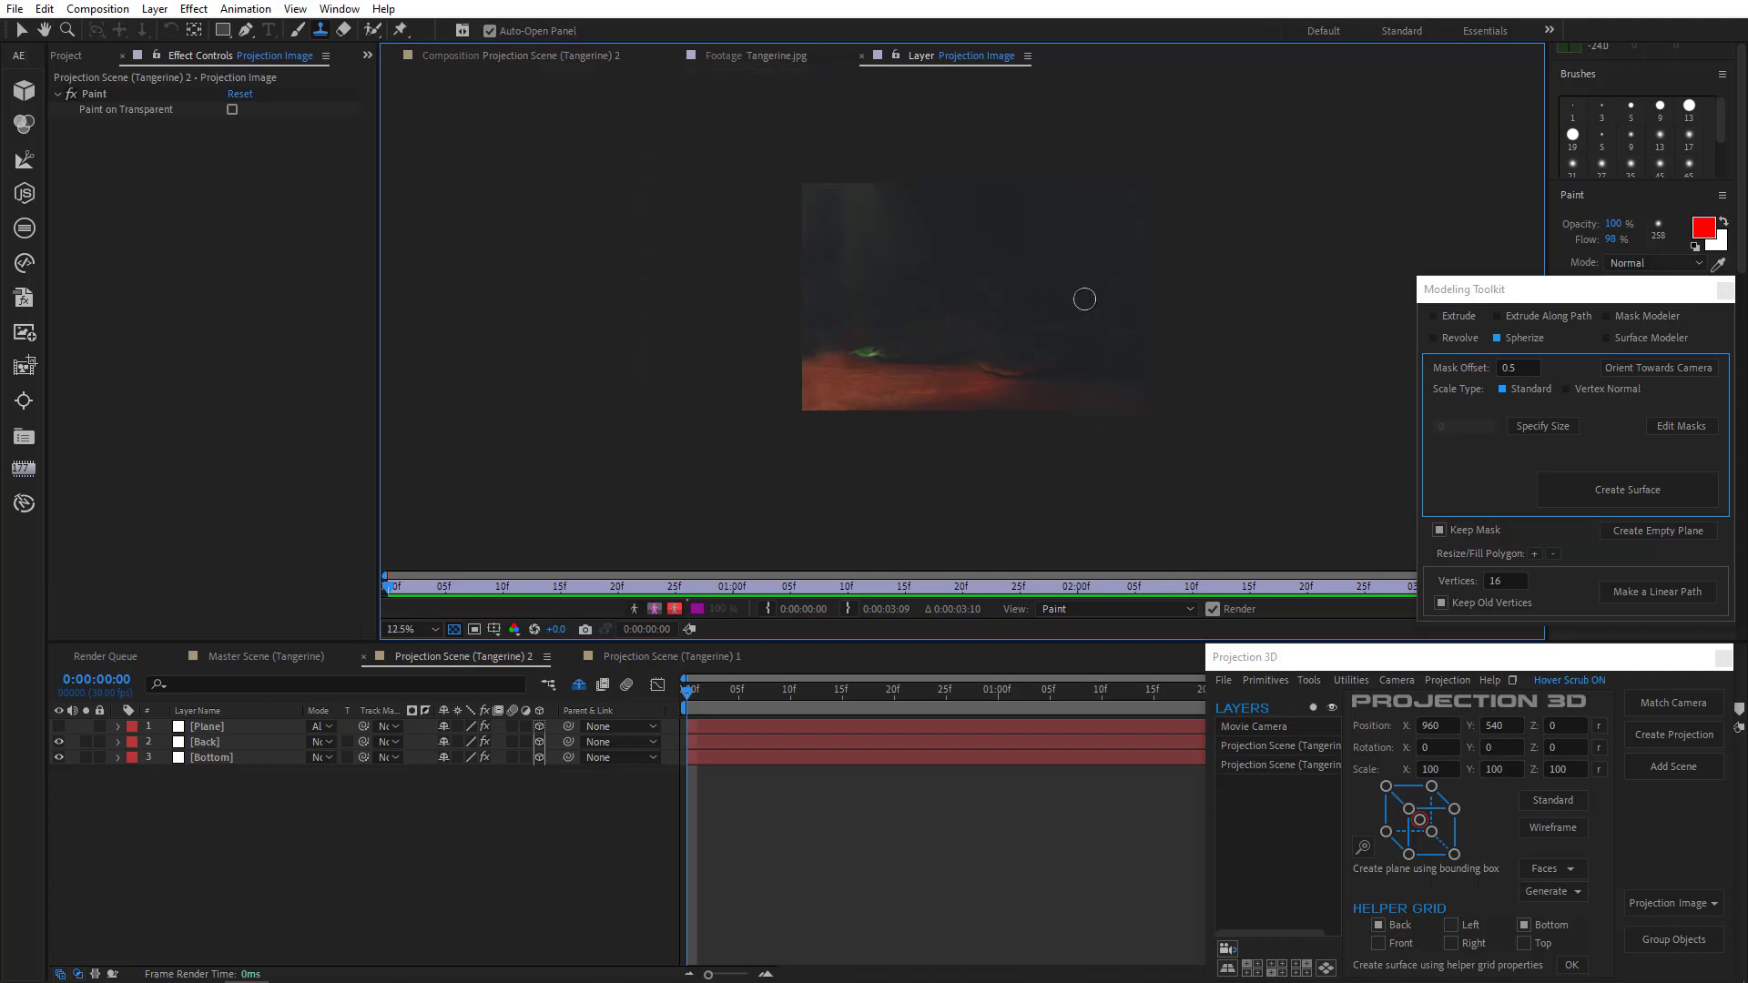
{"action": "left_click_drag", "start_coordinate": [1059, 323], "coordinate": [932, 363]}
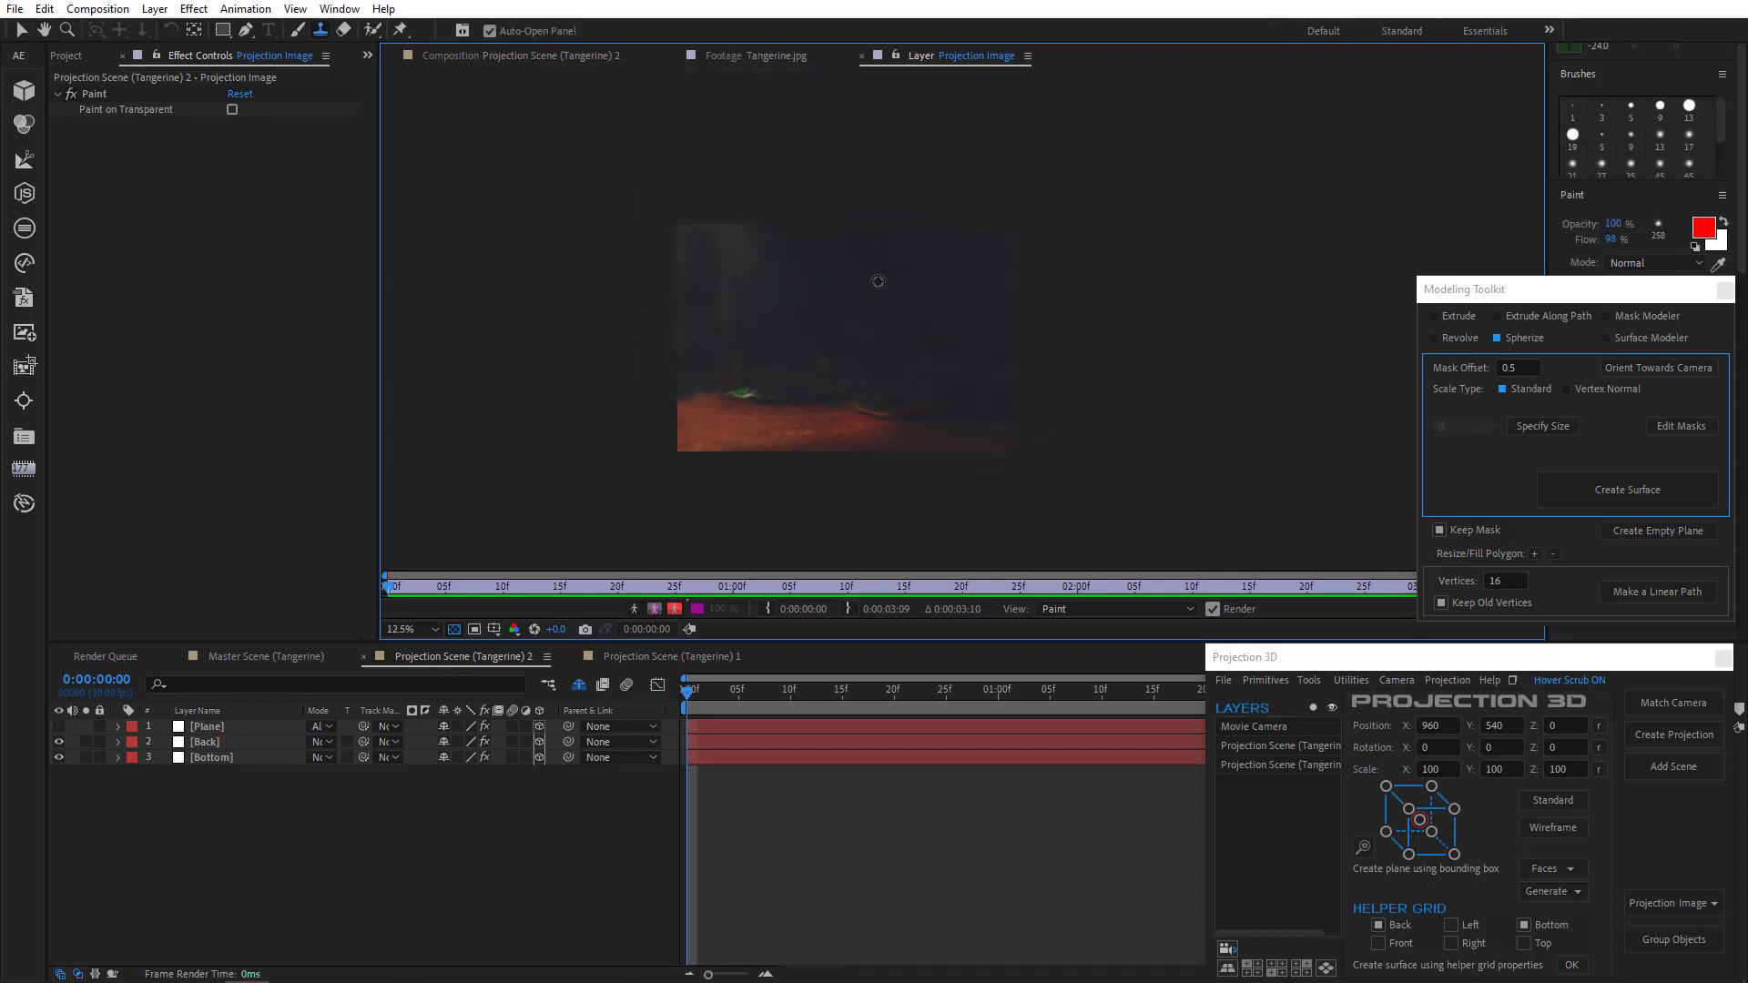
{"action": "key", "text": "period"}
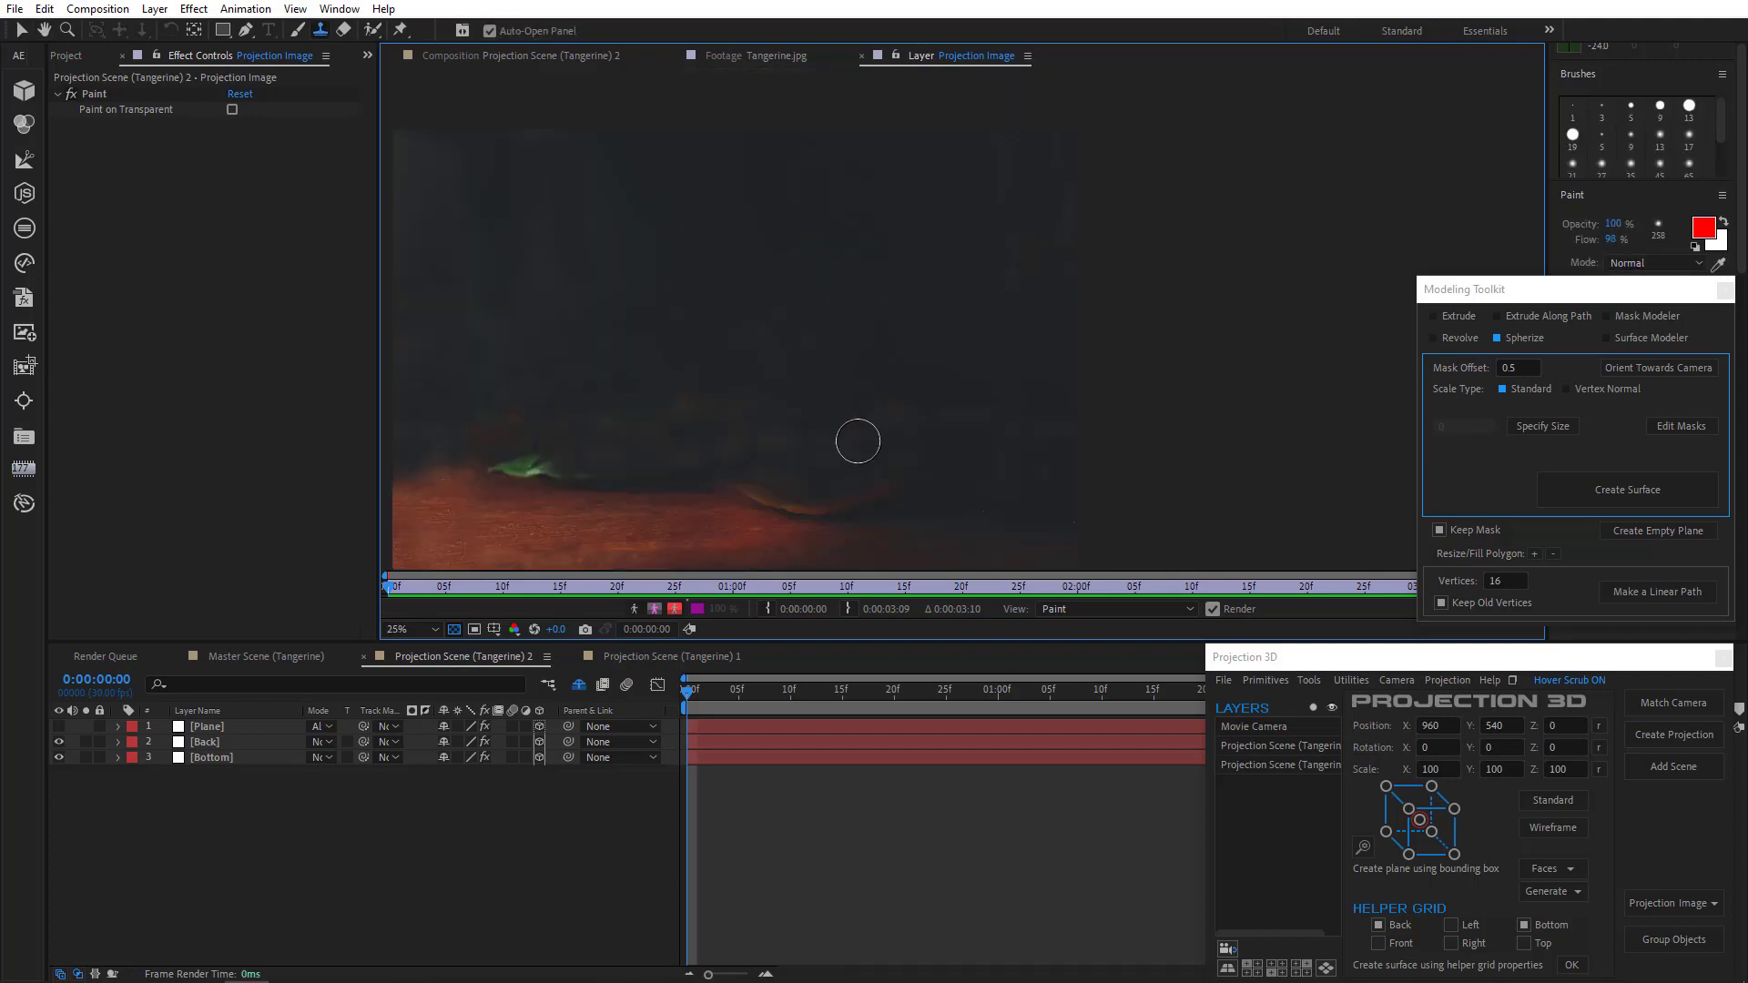
Step: Return to the Master Scene and solo each projection scene layer to check the cleaned background and foreground
{"action": "left_click", "coordinate": [257, 657]}
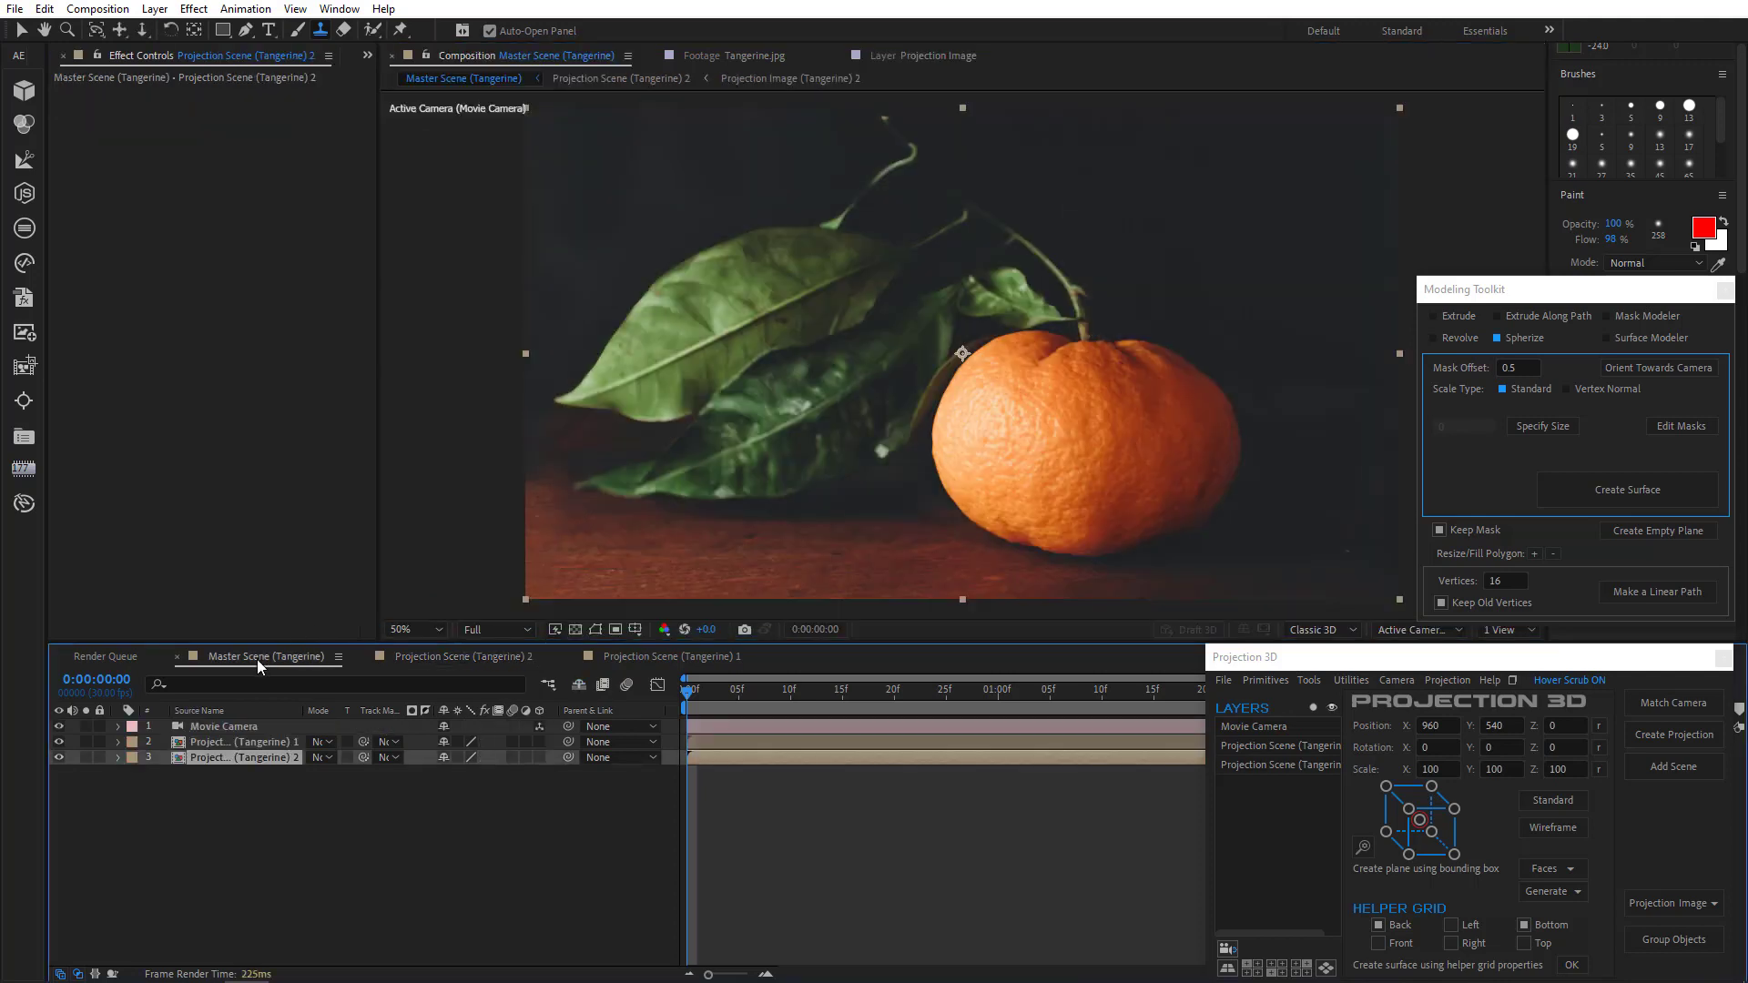
{"action": "left_click", "coordinate": [79, 757]}
{"action": "left_click", "coordinate": [86, 757]}
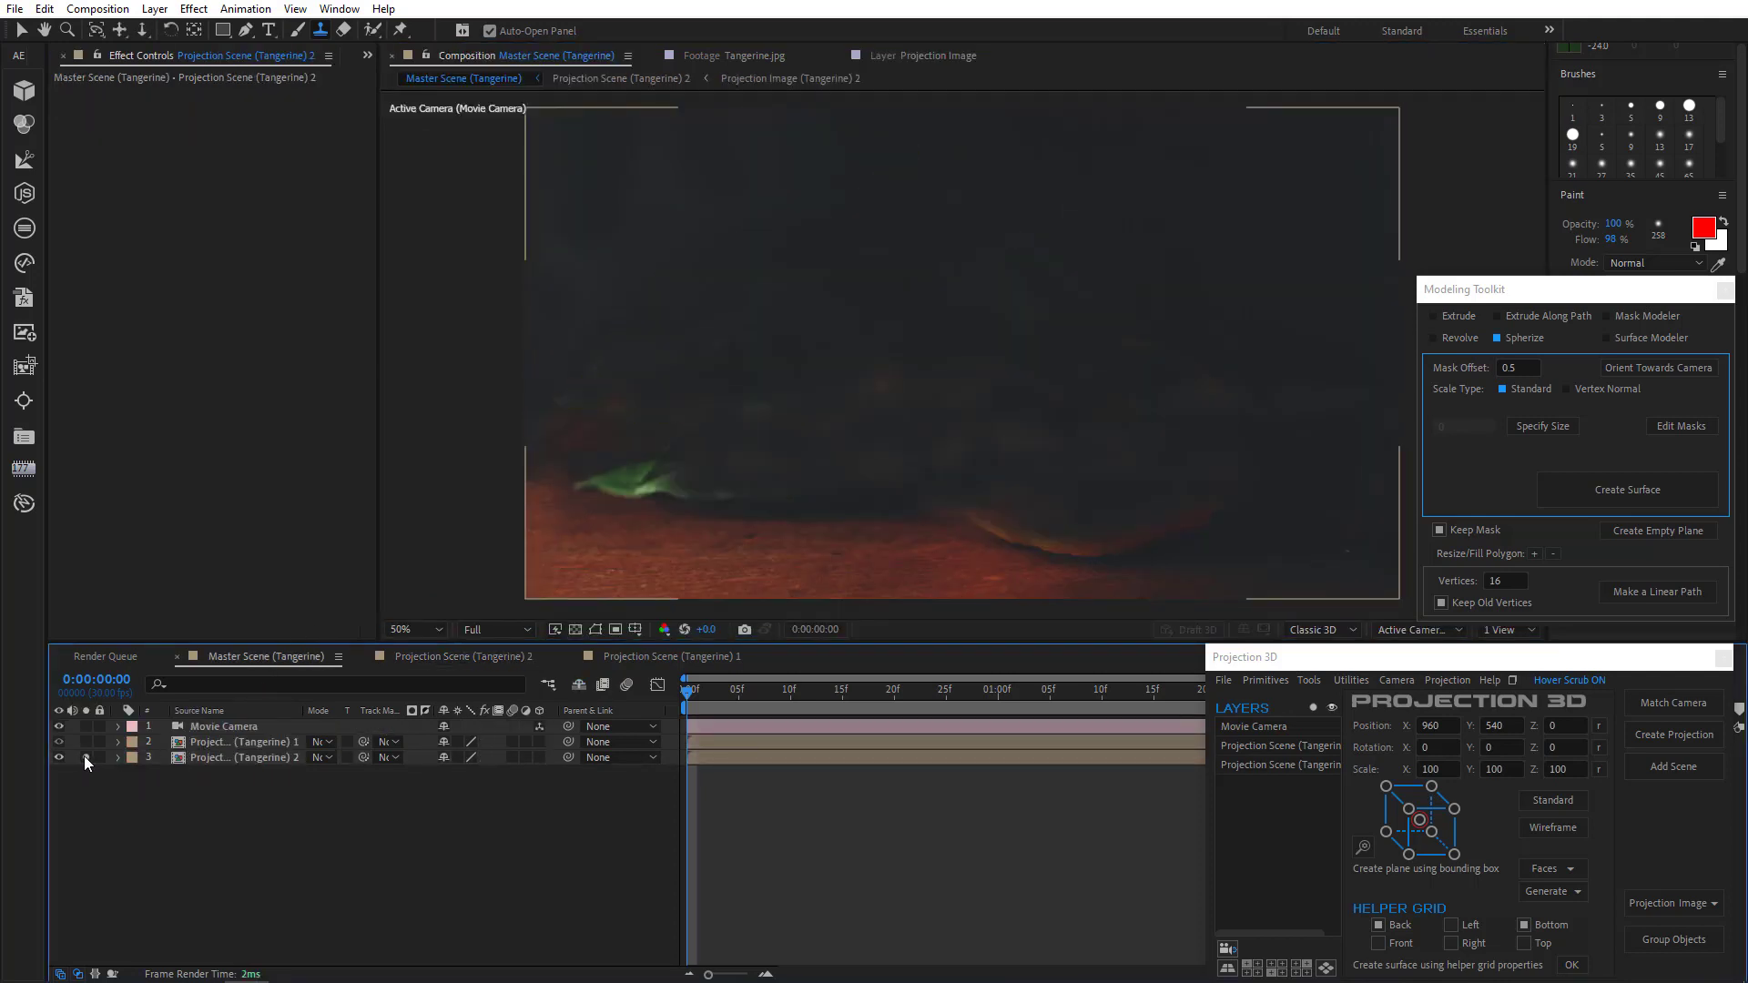
{"action": "left_click", "coordinate": [84, 757]}
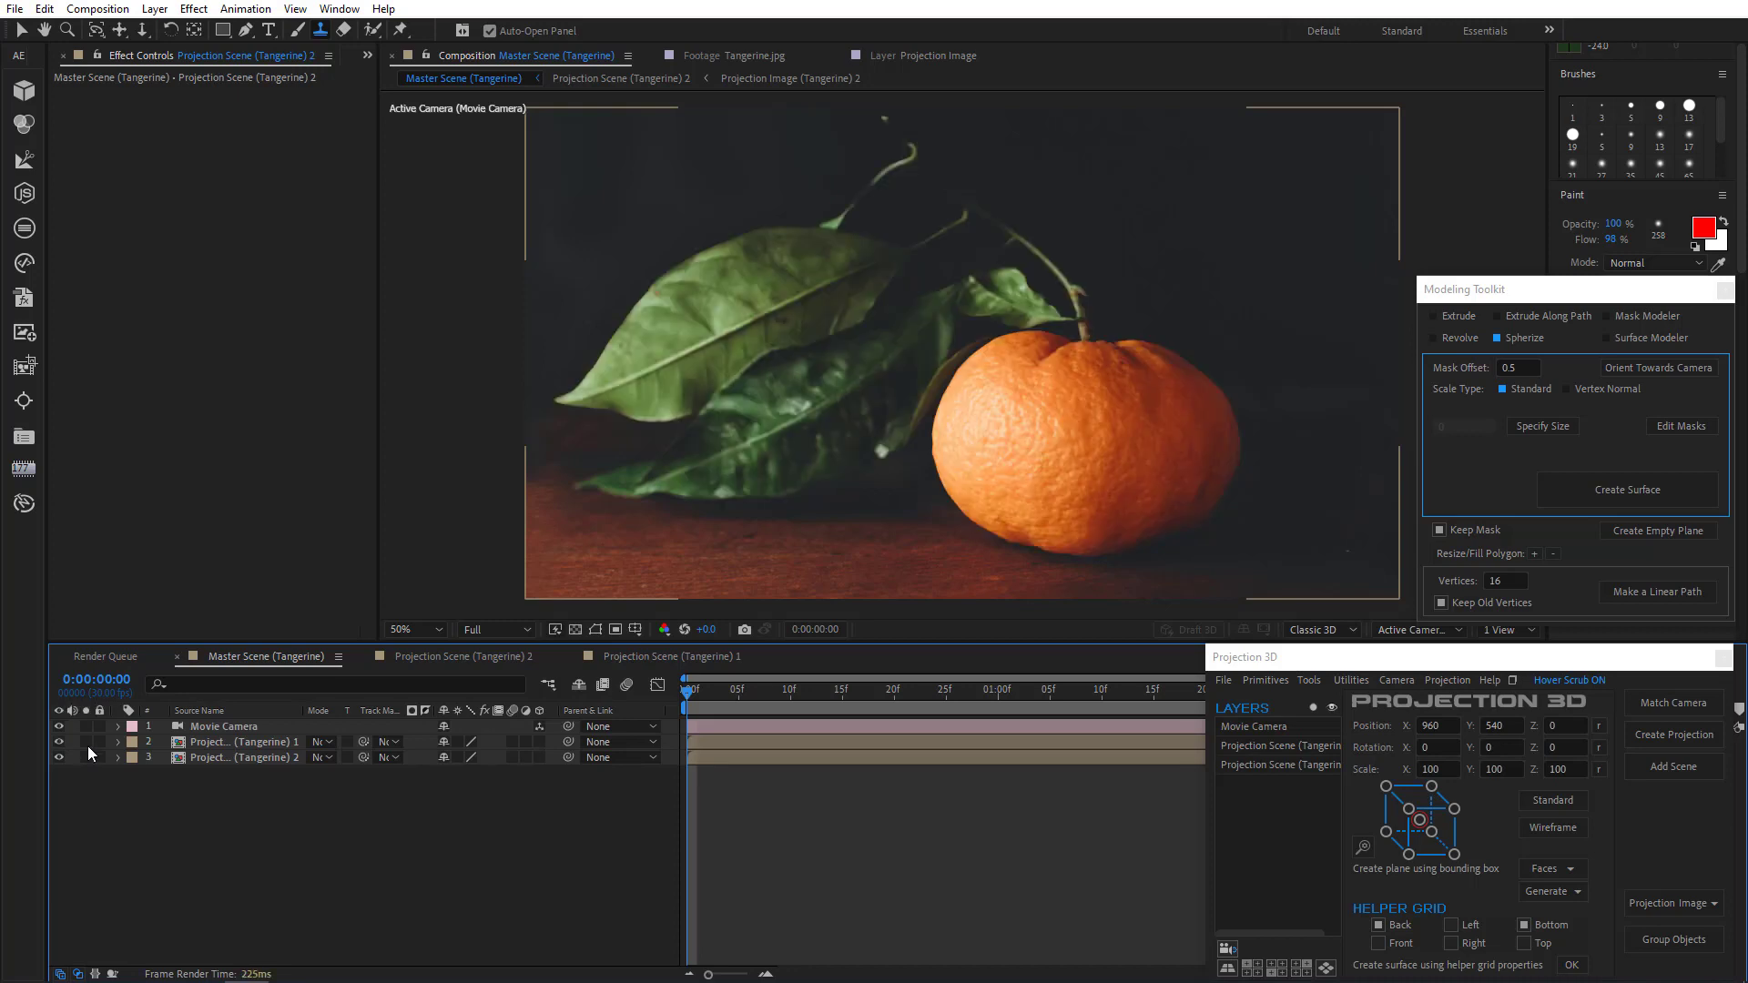
{"action": "left_click", "coordinate": [86, 741]}
{"action": "left_click", "coordinate": [87, 741]}
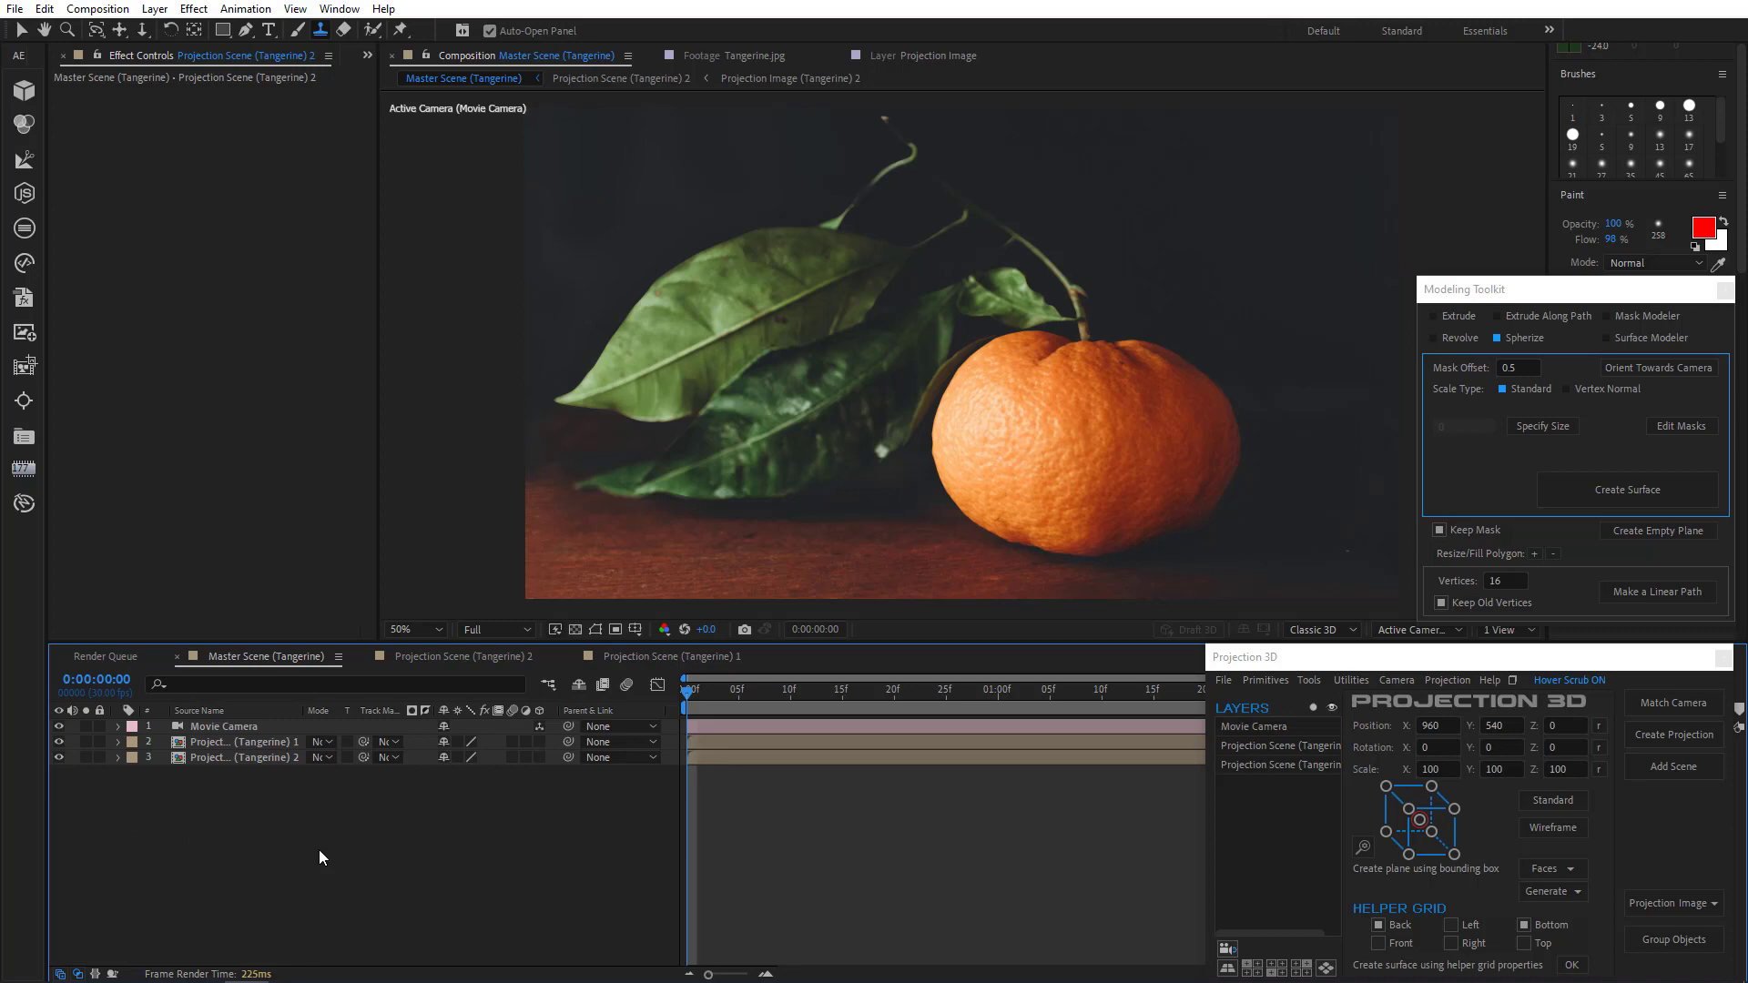
Step: Close the Modeling Toolkit panel and switch to the Orbit camera tool
{"action": "left_click", "coordinate": [1724, 293]}
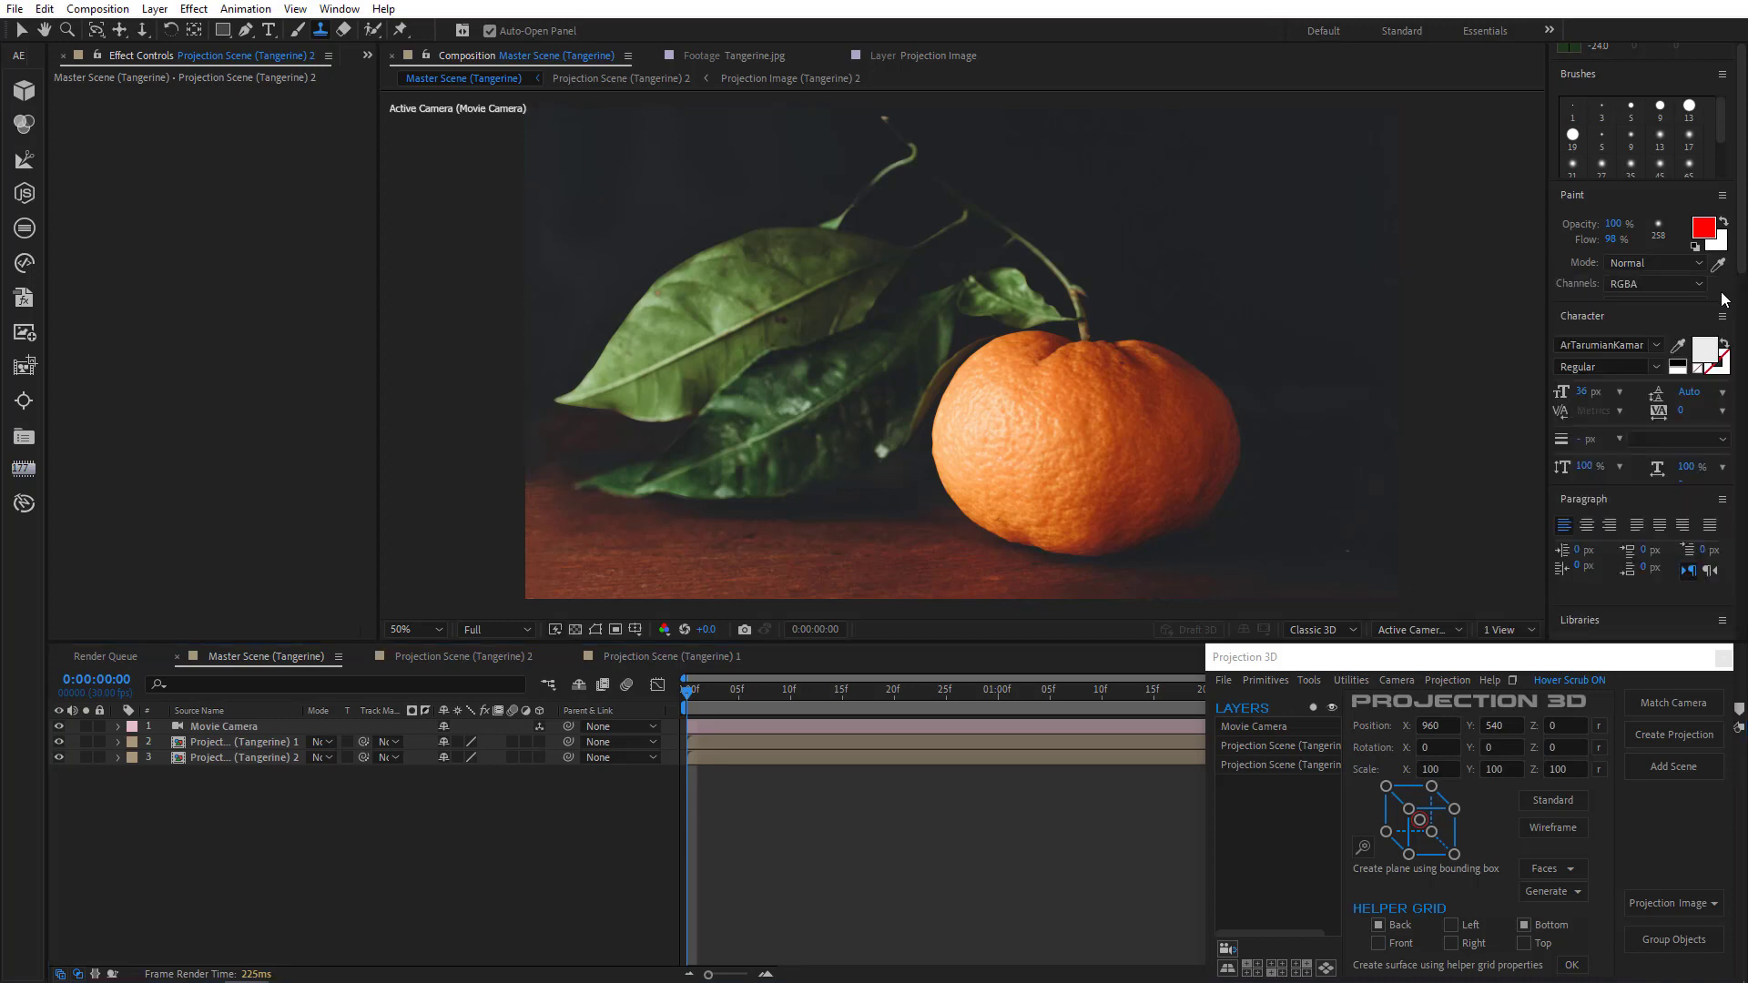
{"action": "left_click", "coordinate": [95, 31]}
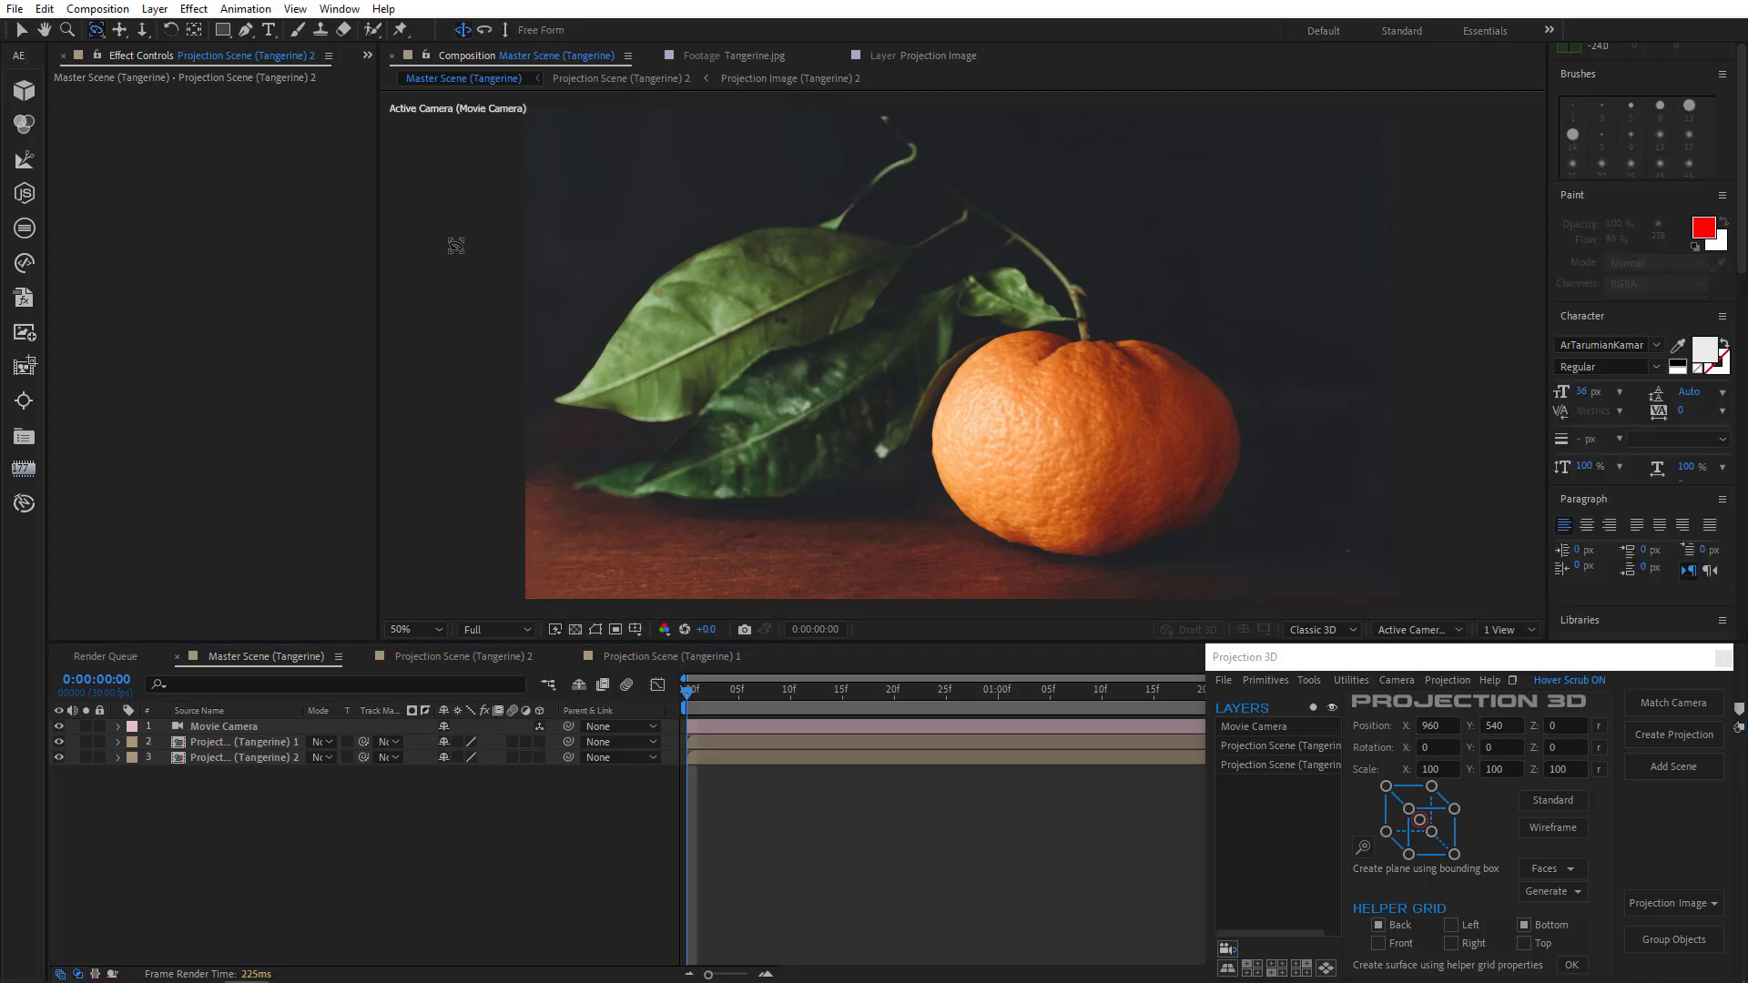
{"action": "left_click", "coordinate": [995, 431]}
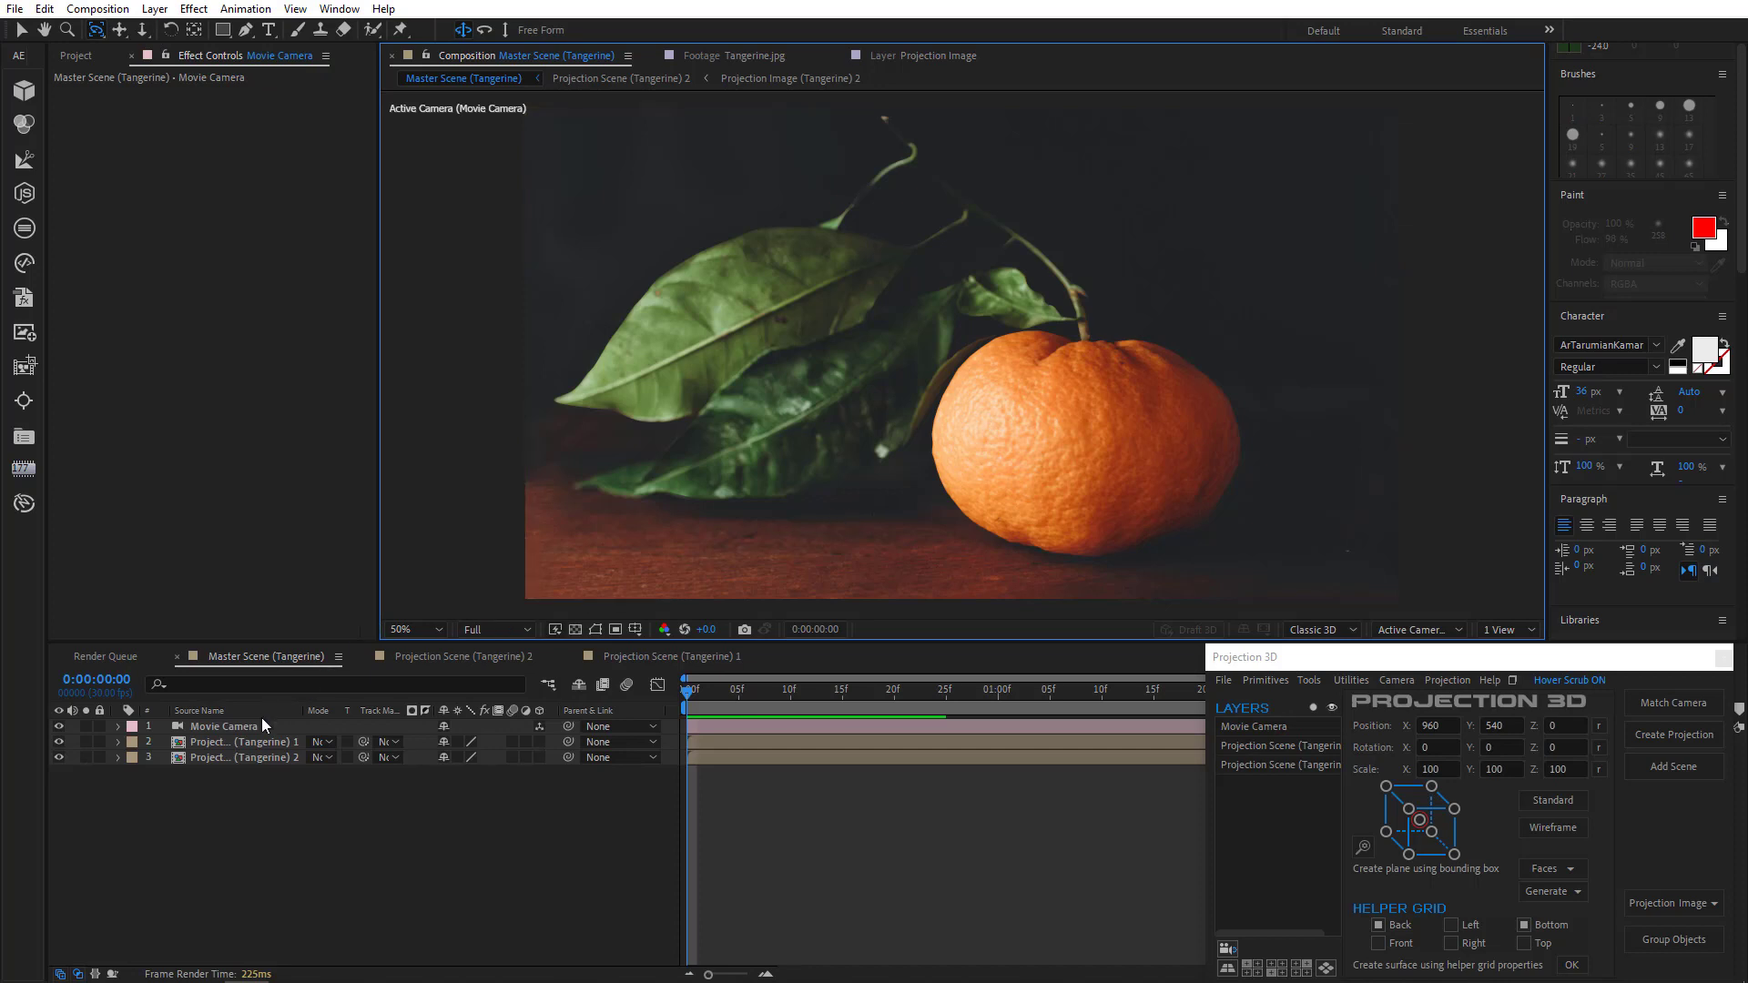
Step: Set starting keyframes on the Movie Camera's Position and Point of Interest
{"action": "left_click", "coordinate": [230, 734]}
{"action": "key", "text": "p"}
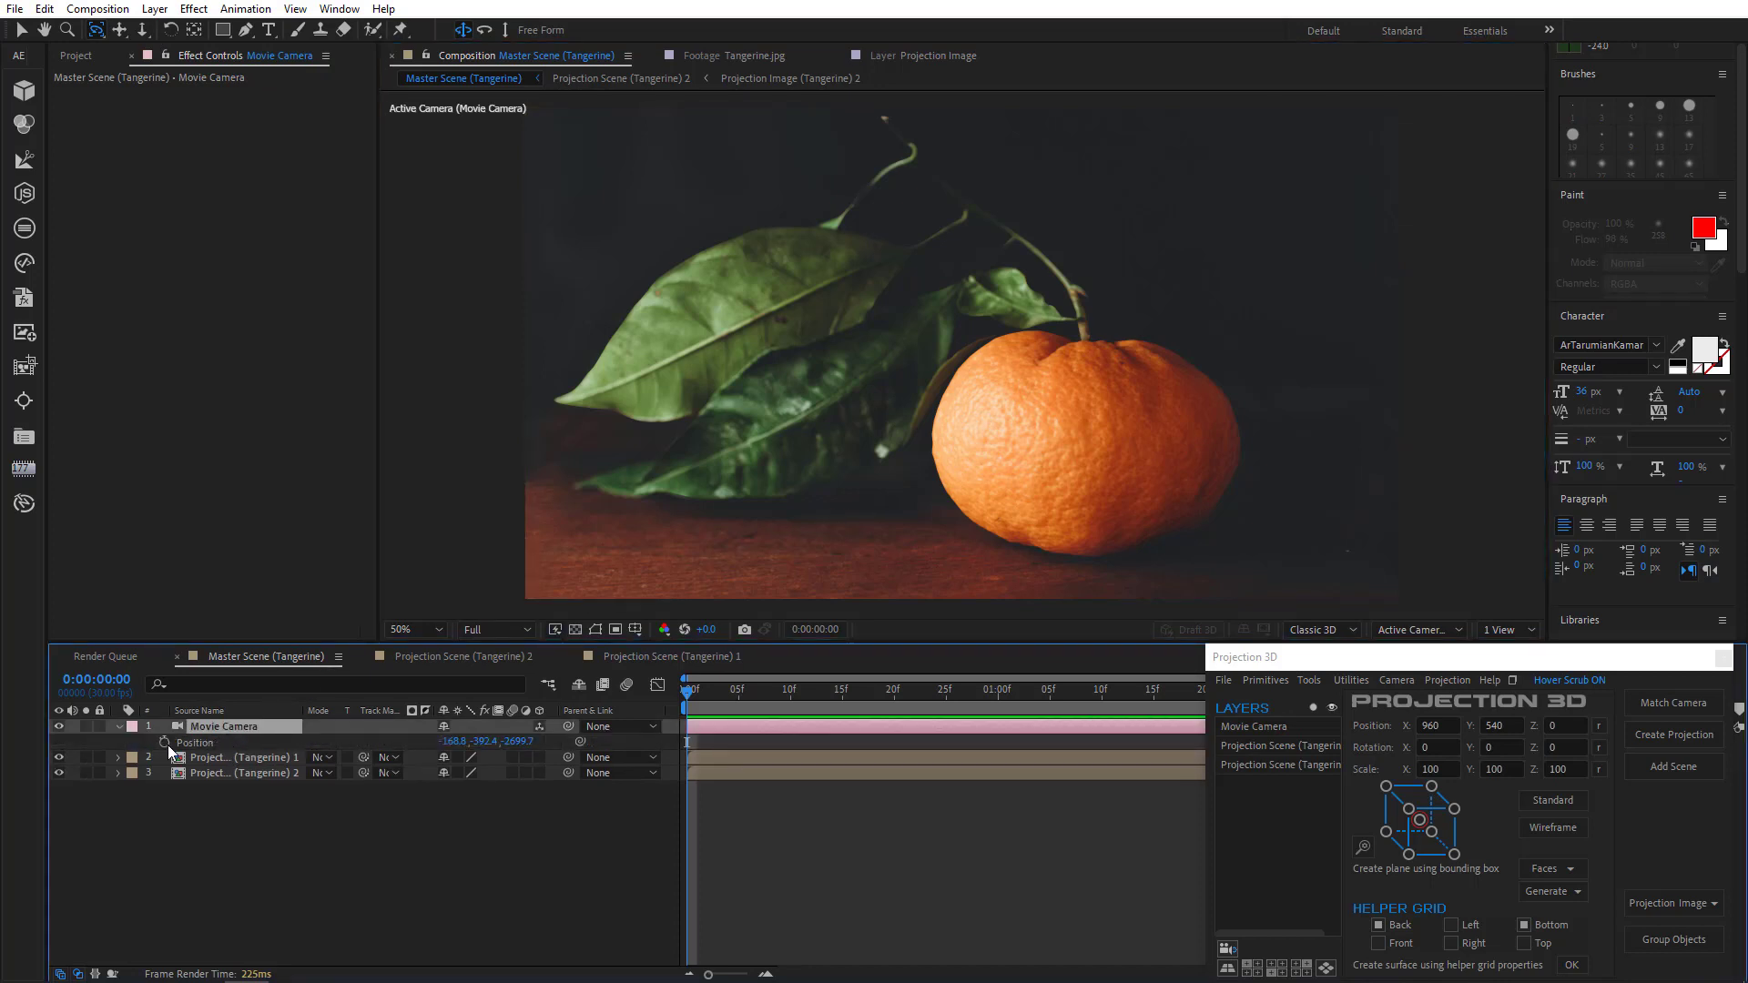
{"action": "left_click", "coordinate": [167, 741]}
{"action": "key", "text": "u"}
{"action": "key", "text": "u"}
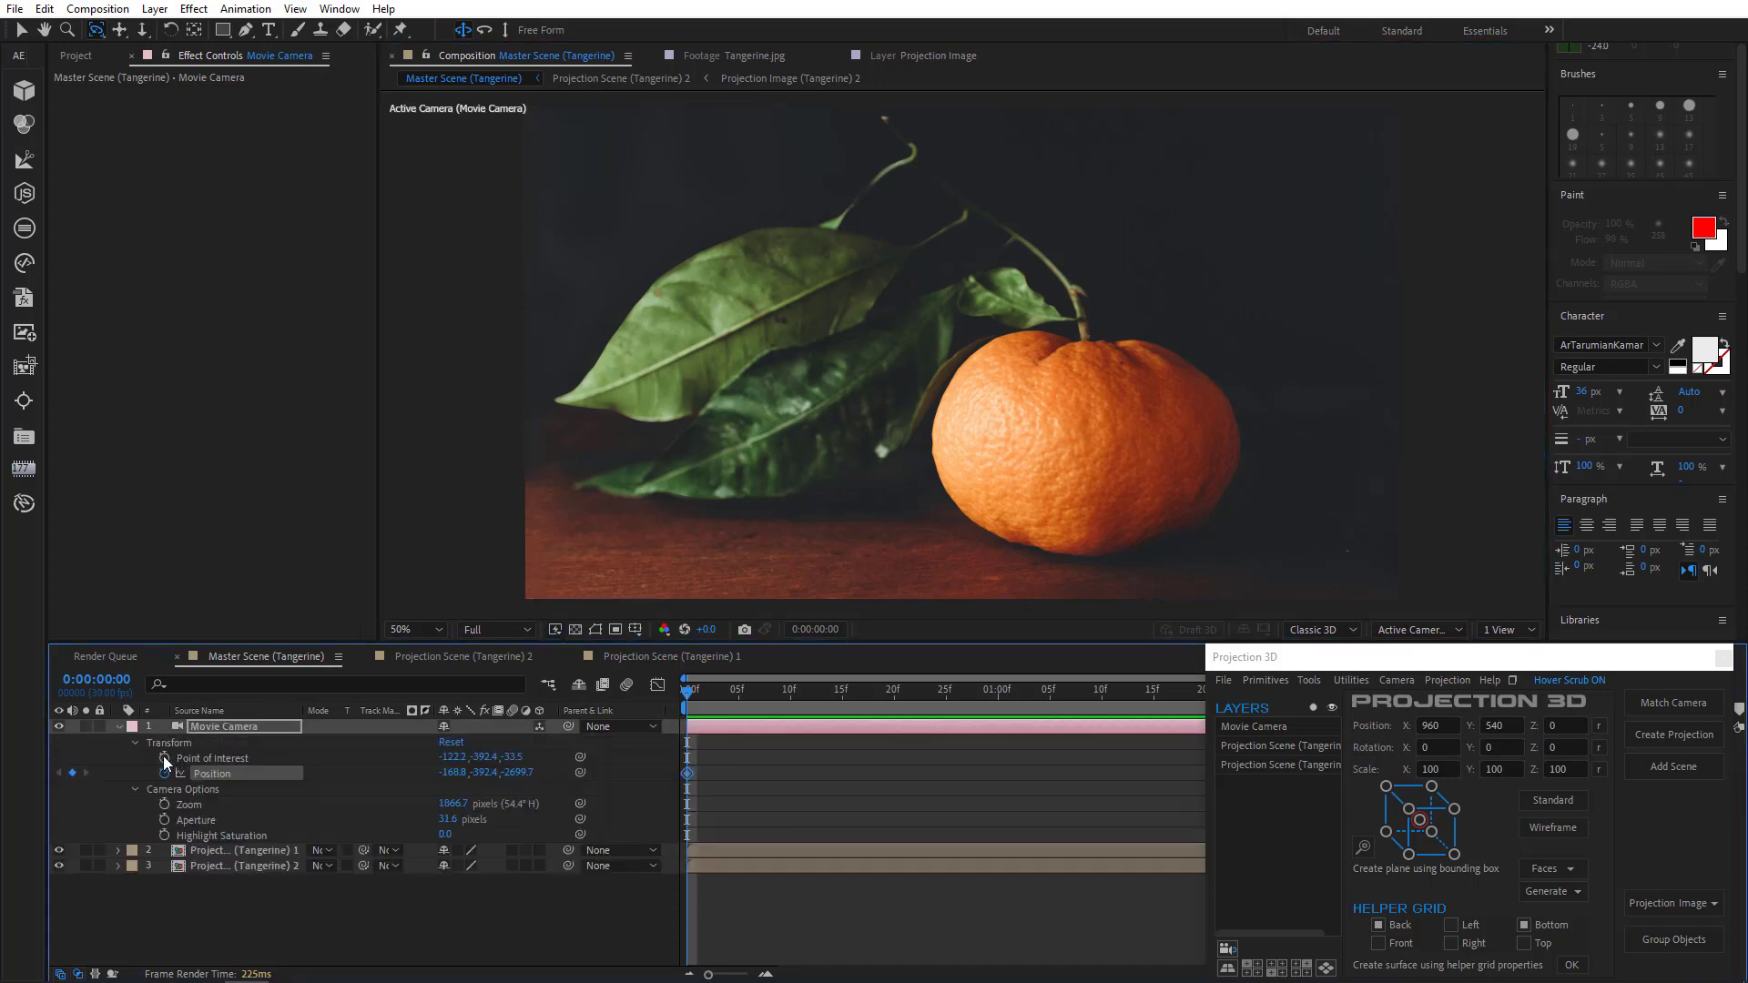
{"action": "left_click", "coordinate": [164, 758]}
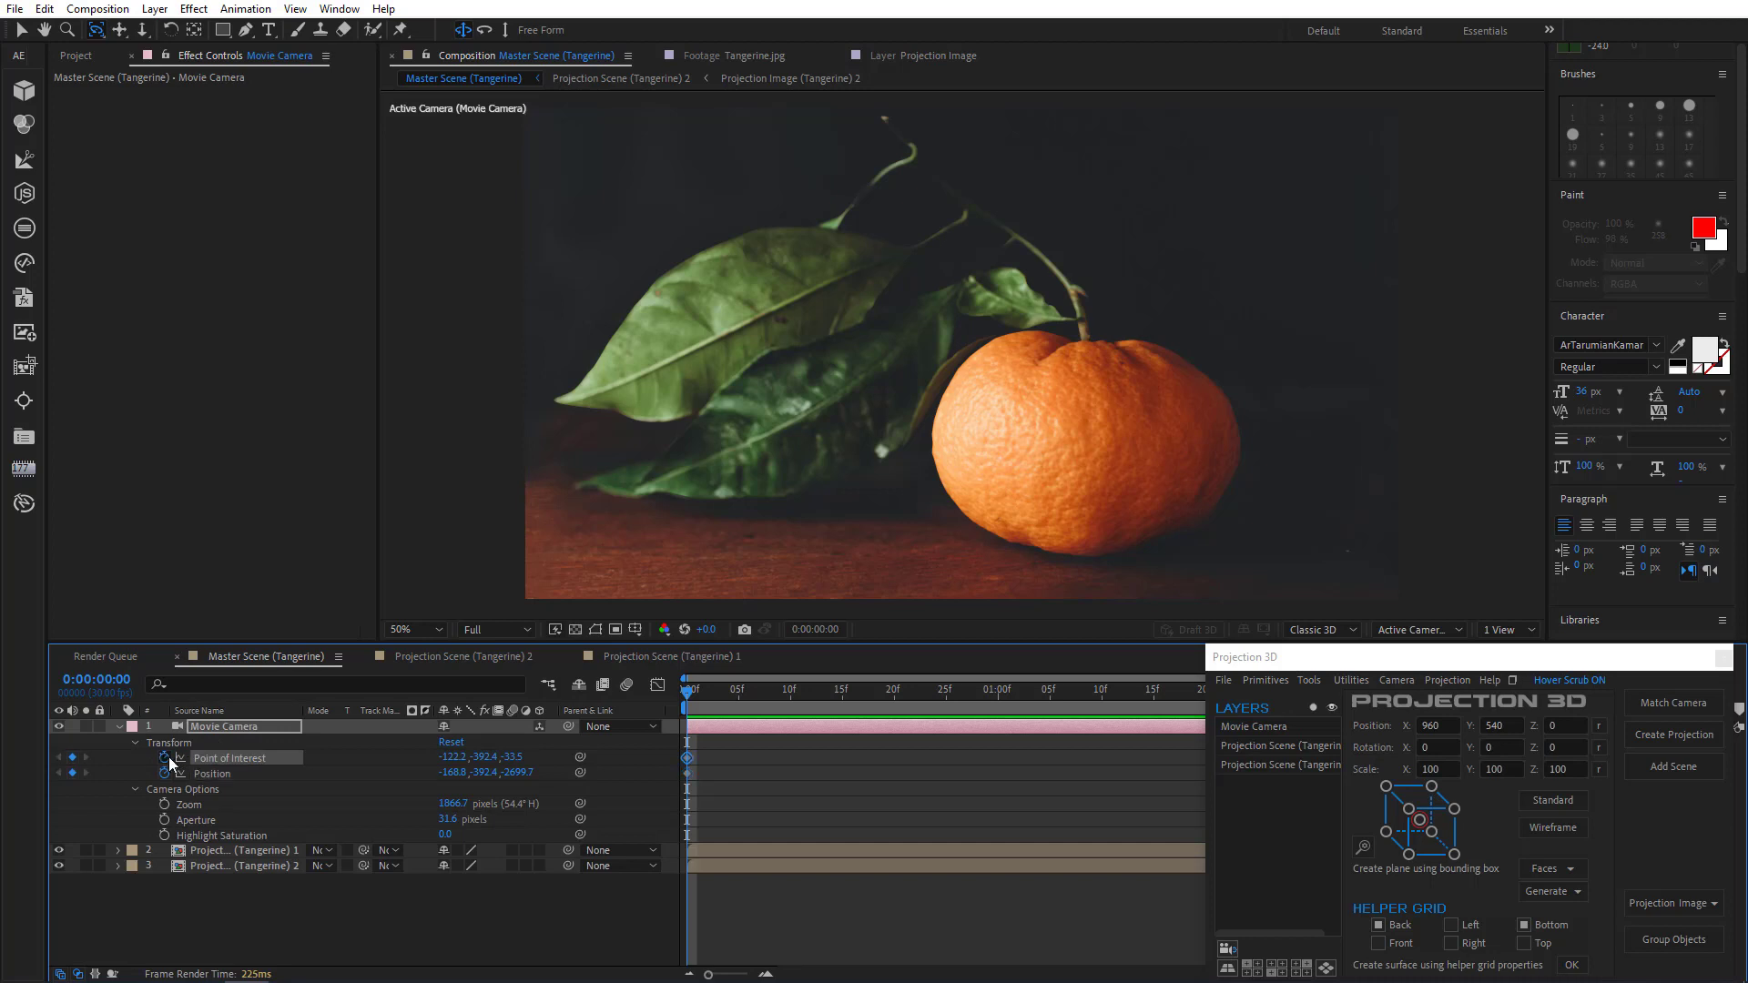
Step: Collapse the Projection 3D panel, move to the end of the timeline and orbit the Movie Camera for an ending keyframe
{"action": "left_click", "coordinate": [1512, 681]}
{"action": "left_click_drag", "start_coordinate": [1631, 697], "coordinate": [1716, 694]}
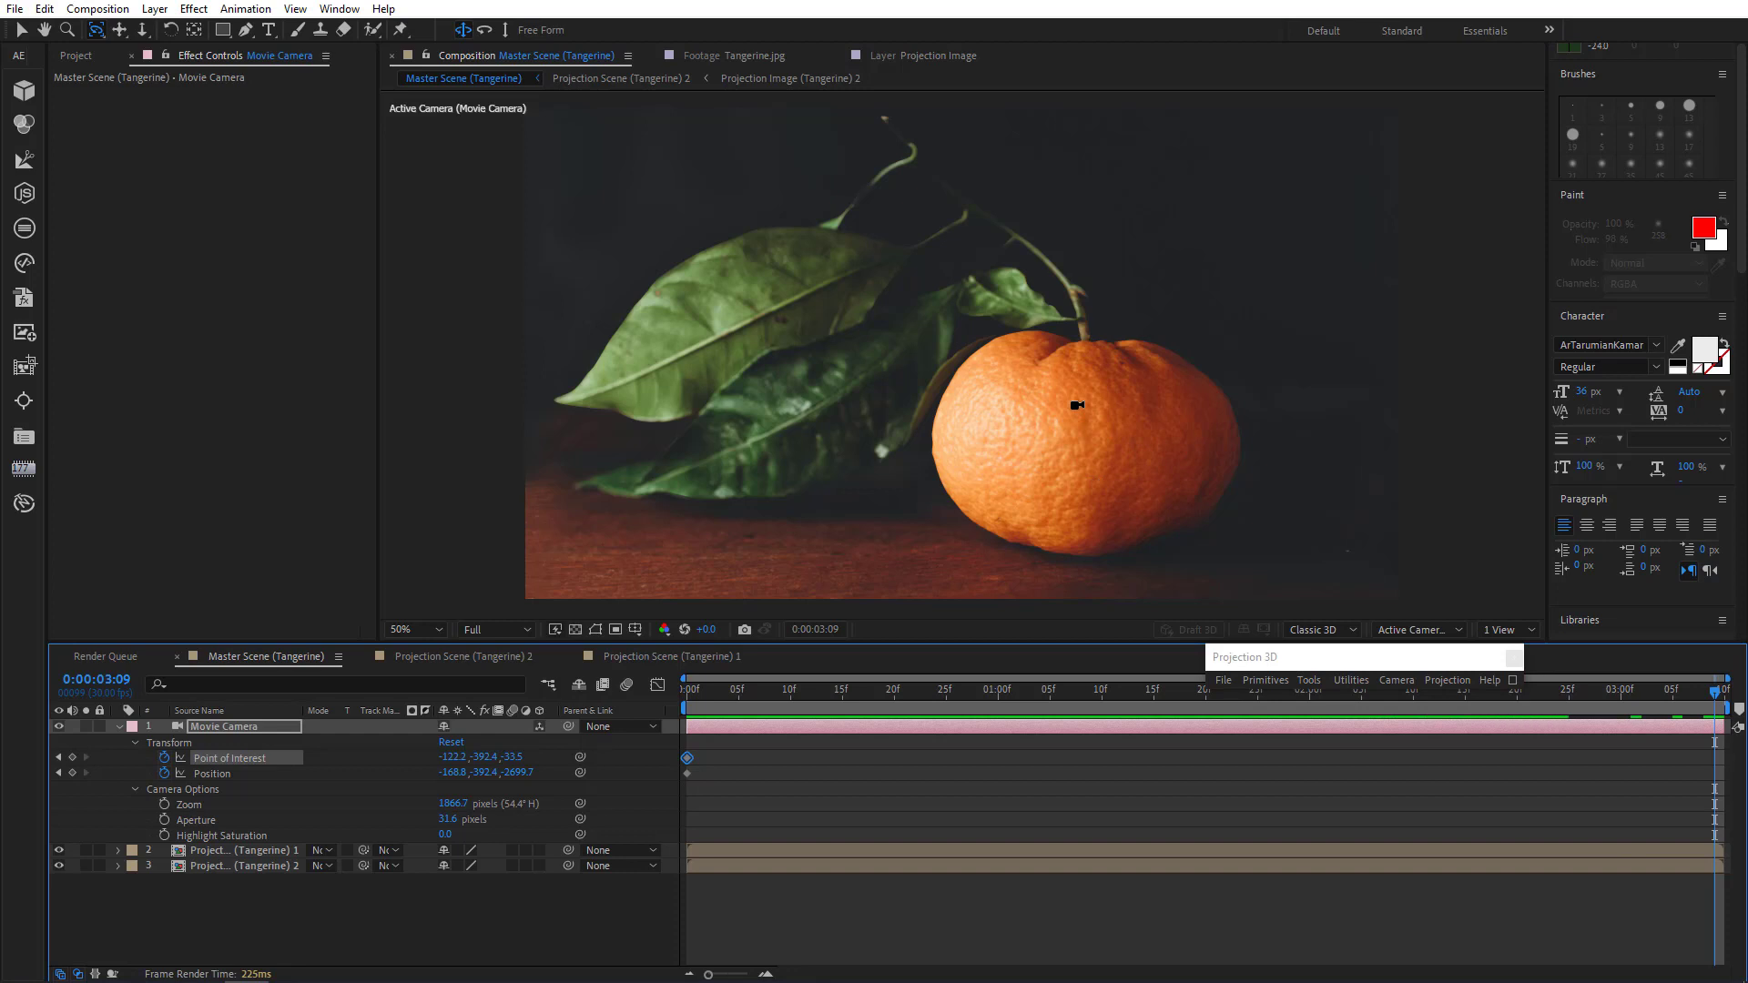
{"action": "left_click_drag", "start_coordinate": [1077, 405], "coordinate": [1104, 429]}
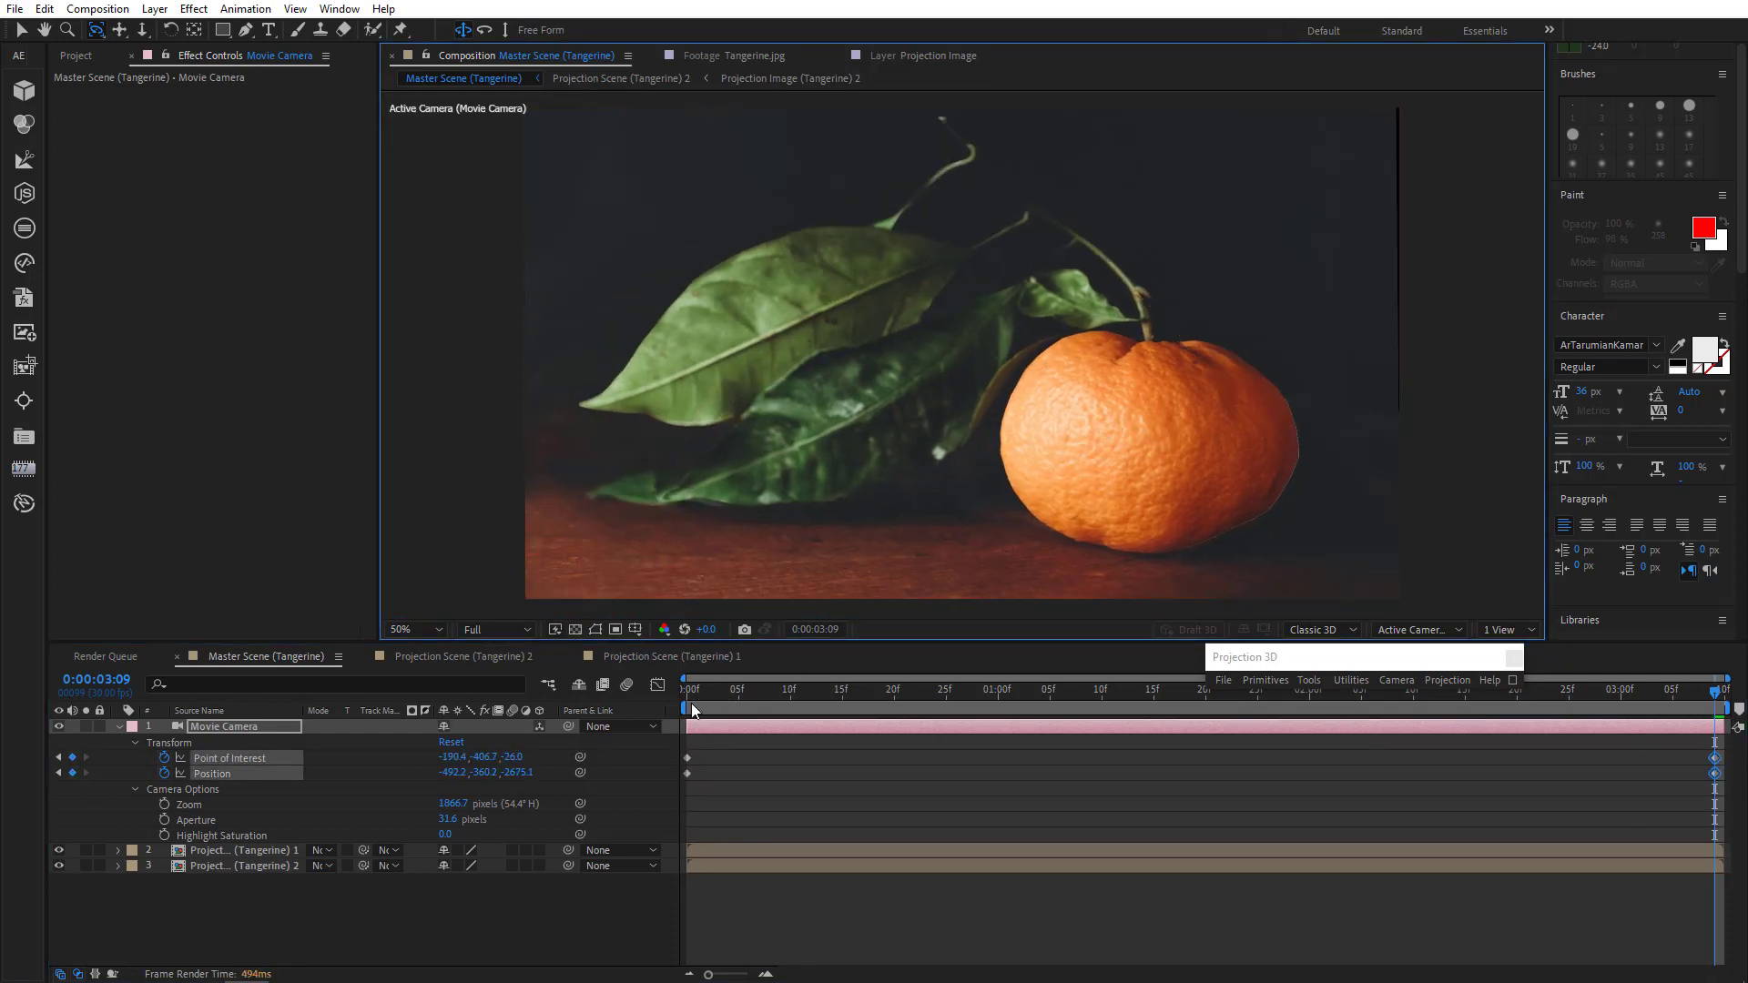
Step: Return to the start and play back the camera move preview
{"action": "left_click", "coordinate": [692, 710]}
{"action": "key", "text": "space"}
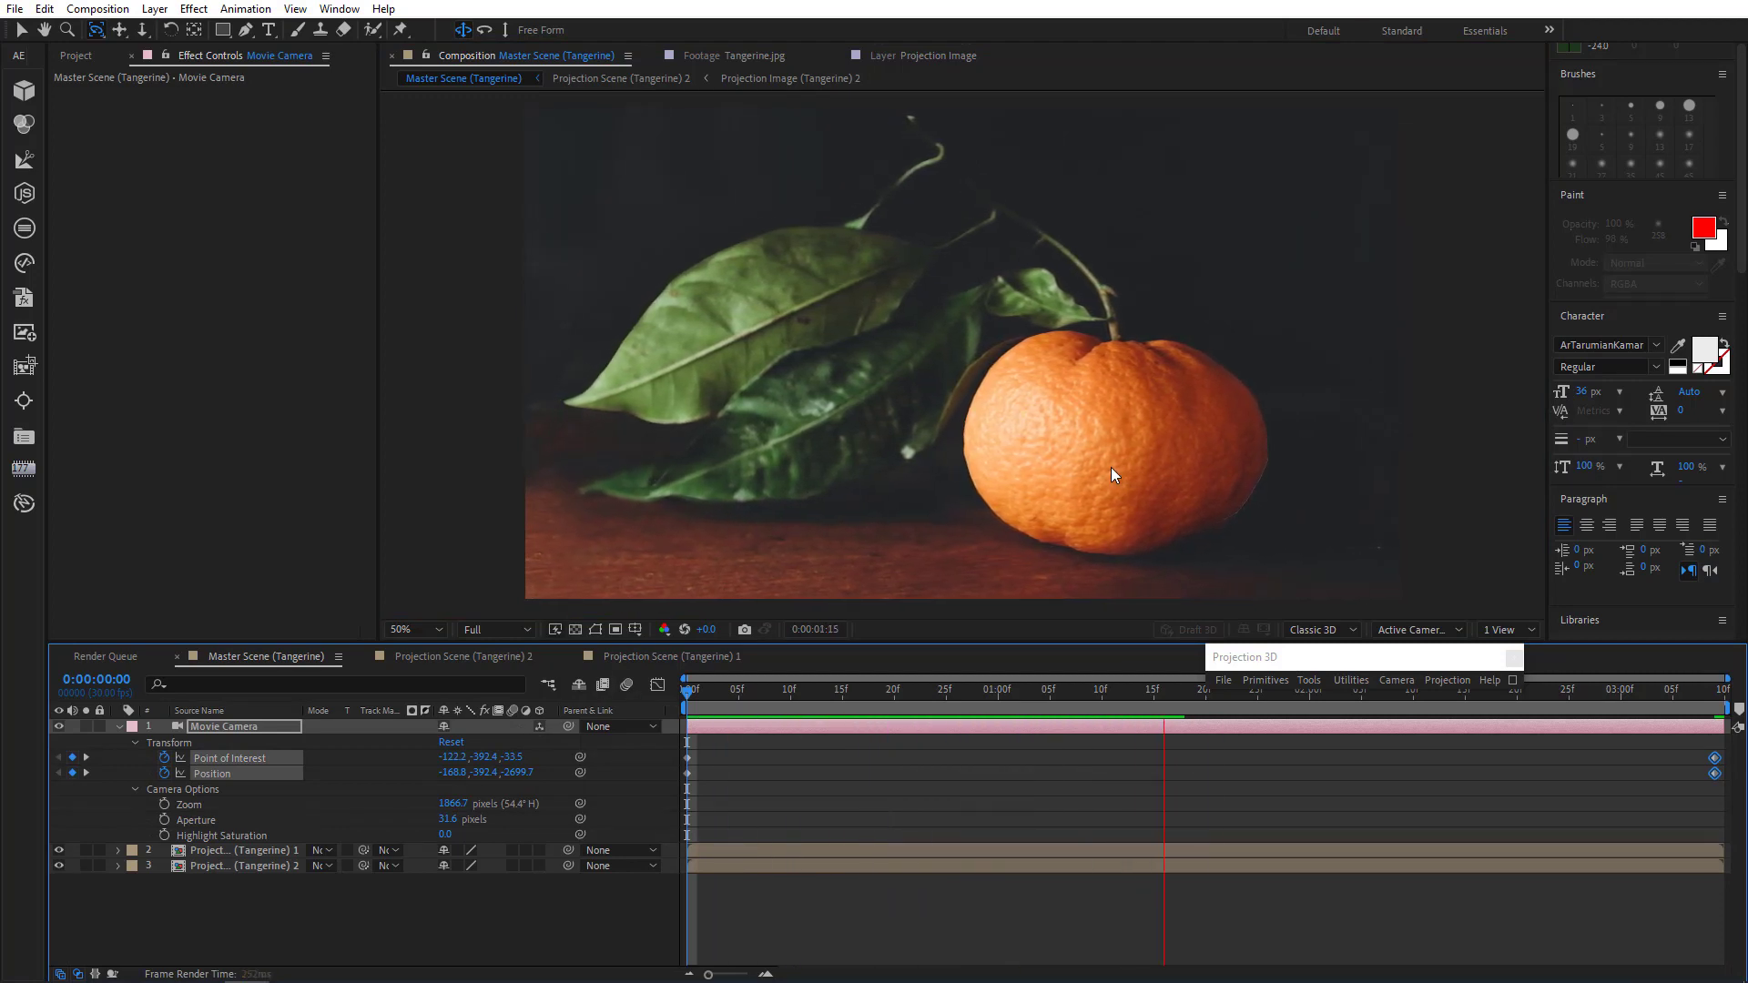
{"action": "left_click", "coordinate": [907, 439]}
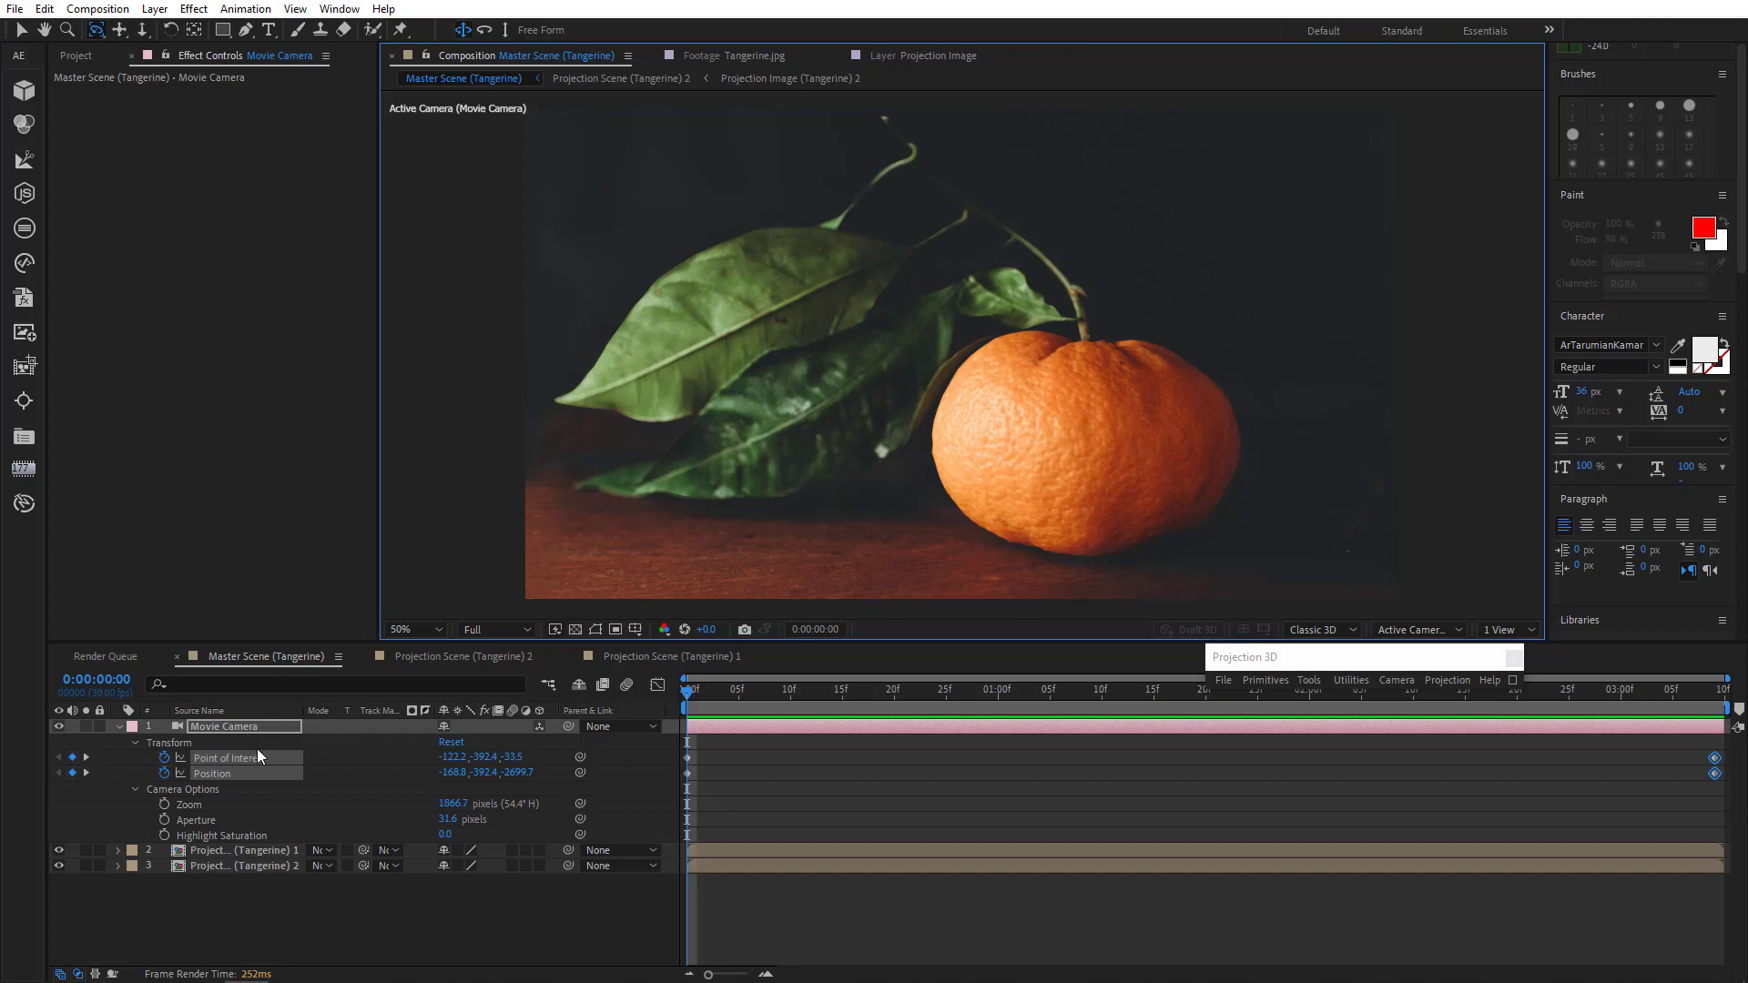
Step: Remove the Movie Camera's Point of Interest and Position keyframes and collapse the layer
{"action": "left_click", "coordinate": [164, 760]}
{"action": "left_click", "coordinate": [166, 773]}
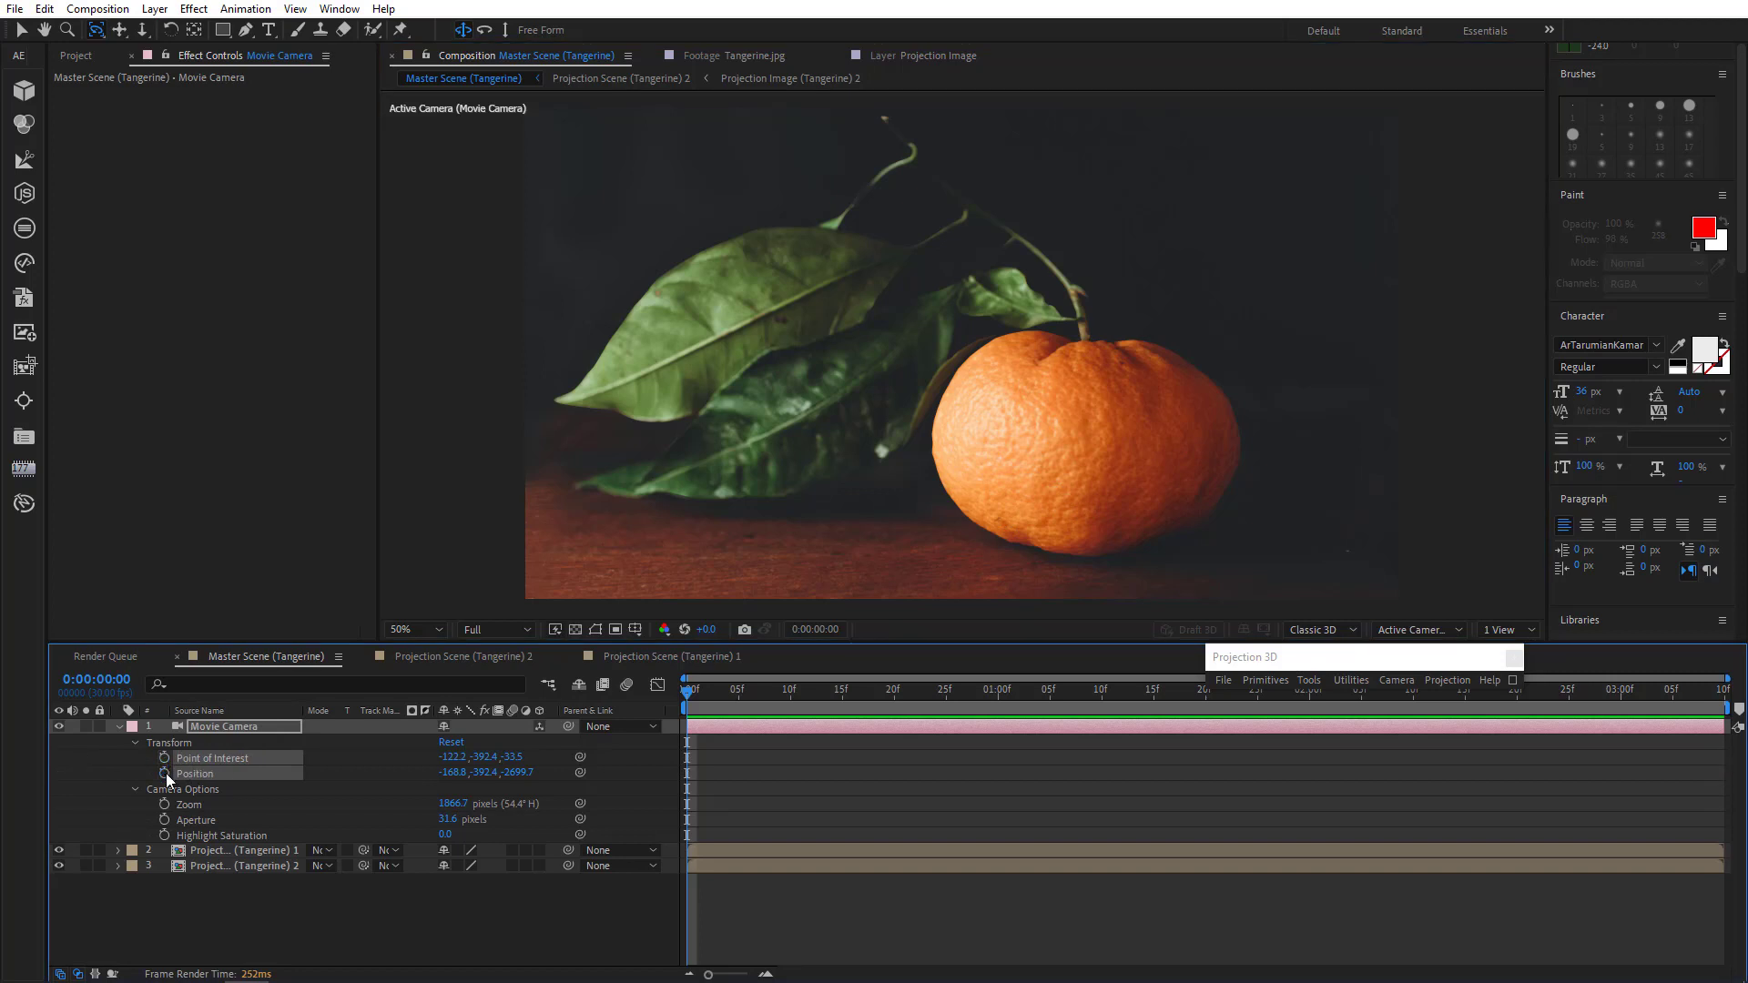
{"action": "left_click", "coordinate": [119, 728]}
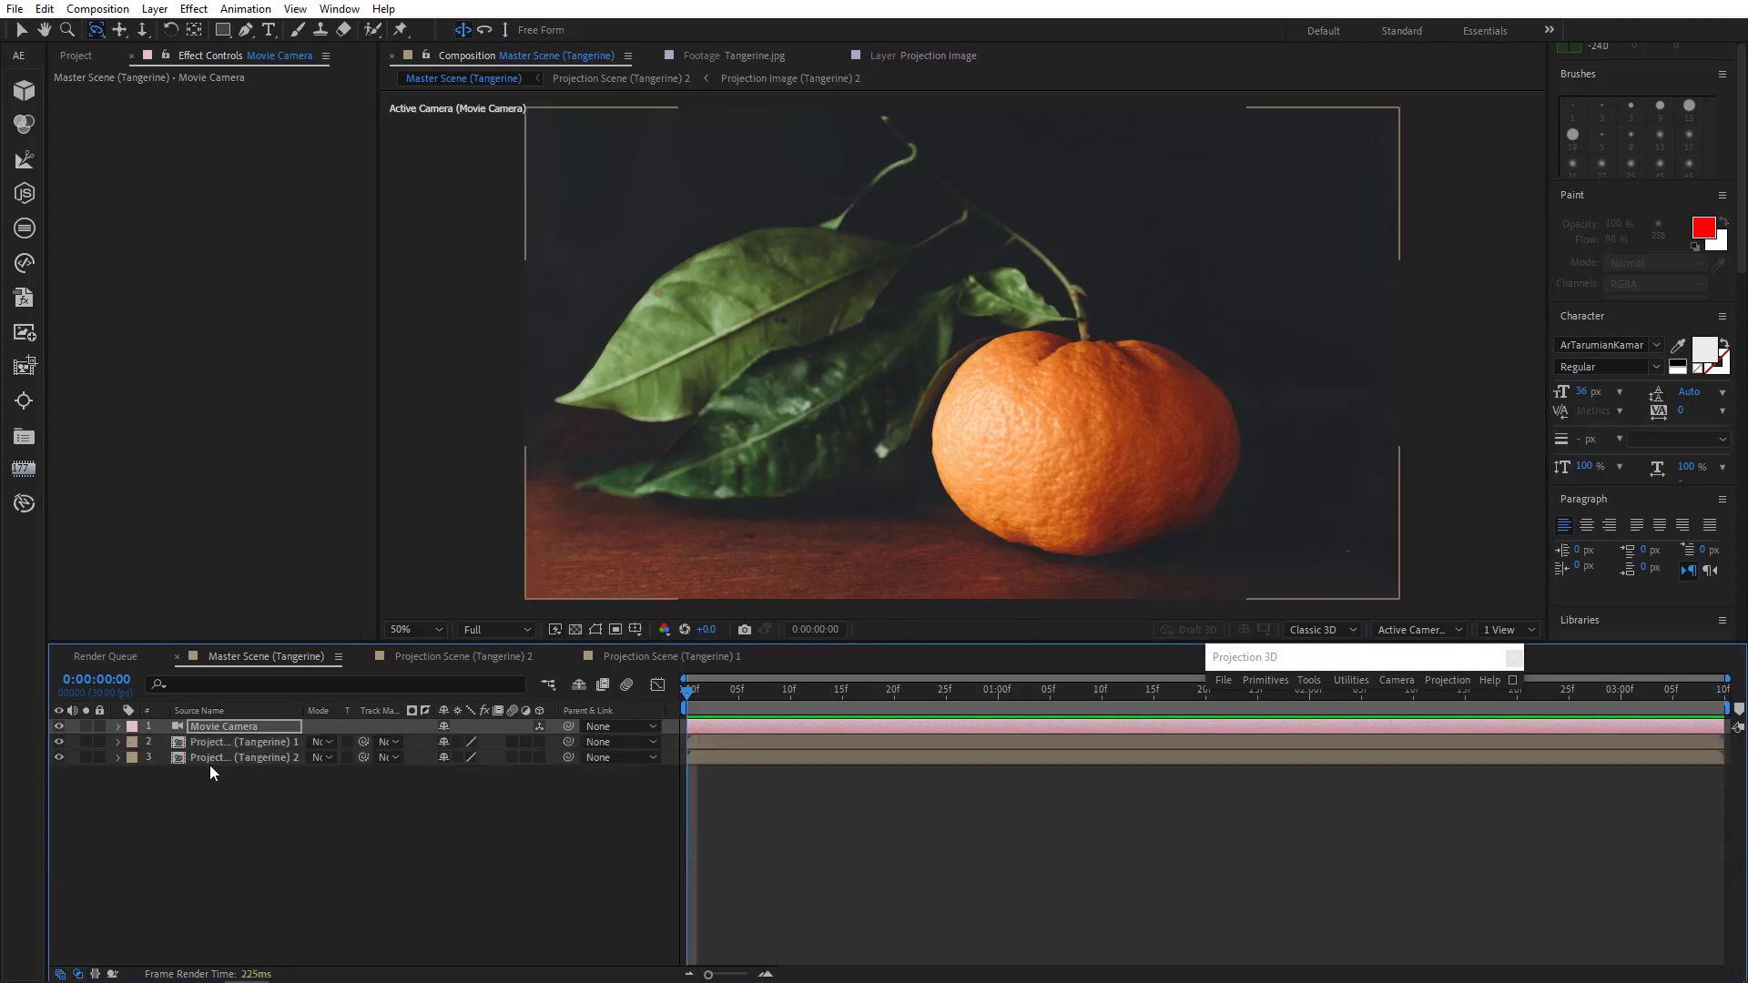
{"action": "left_click", "coordinate": [235, 782]}
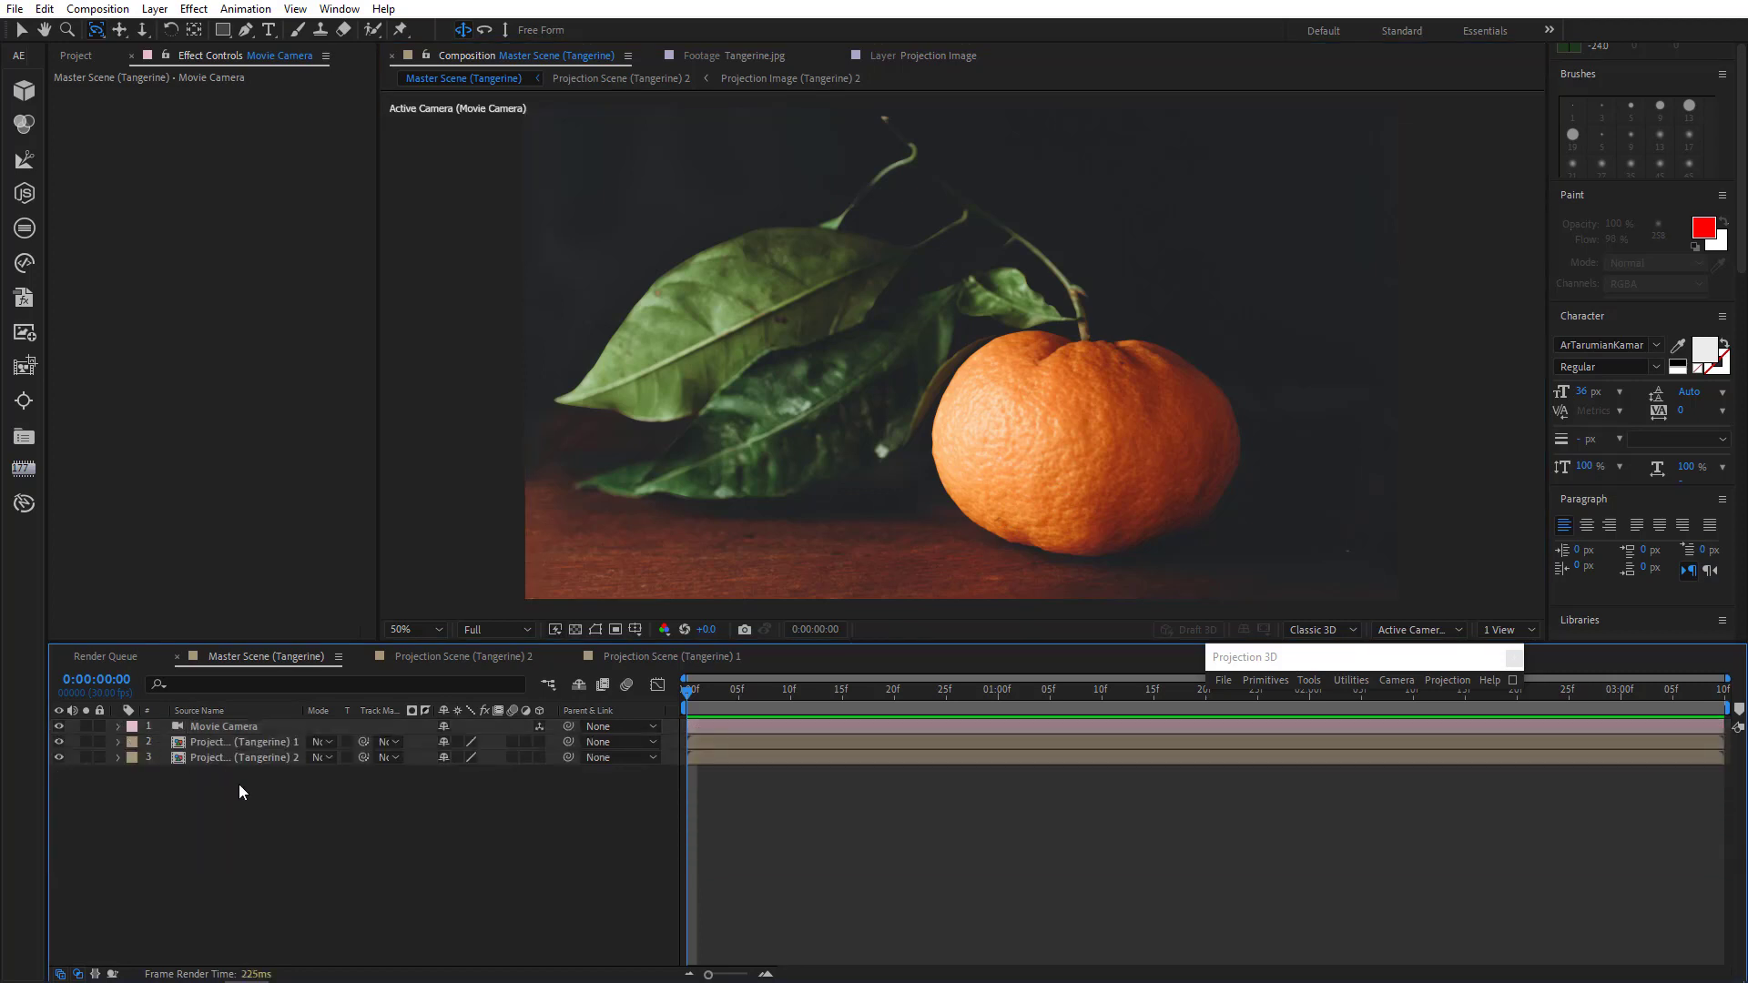
Step: In Projection Scene (Tangerine) 2, move the Bottom layer's Generate Position point to the tangerine's base
{"action": "left_click", "coordinate": [448, 657]}
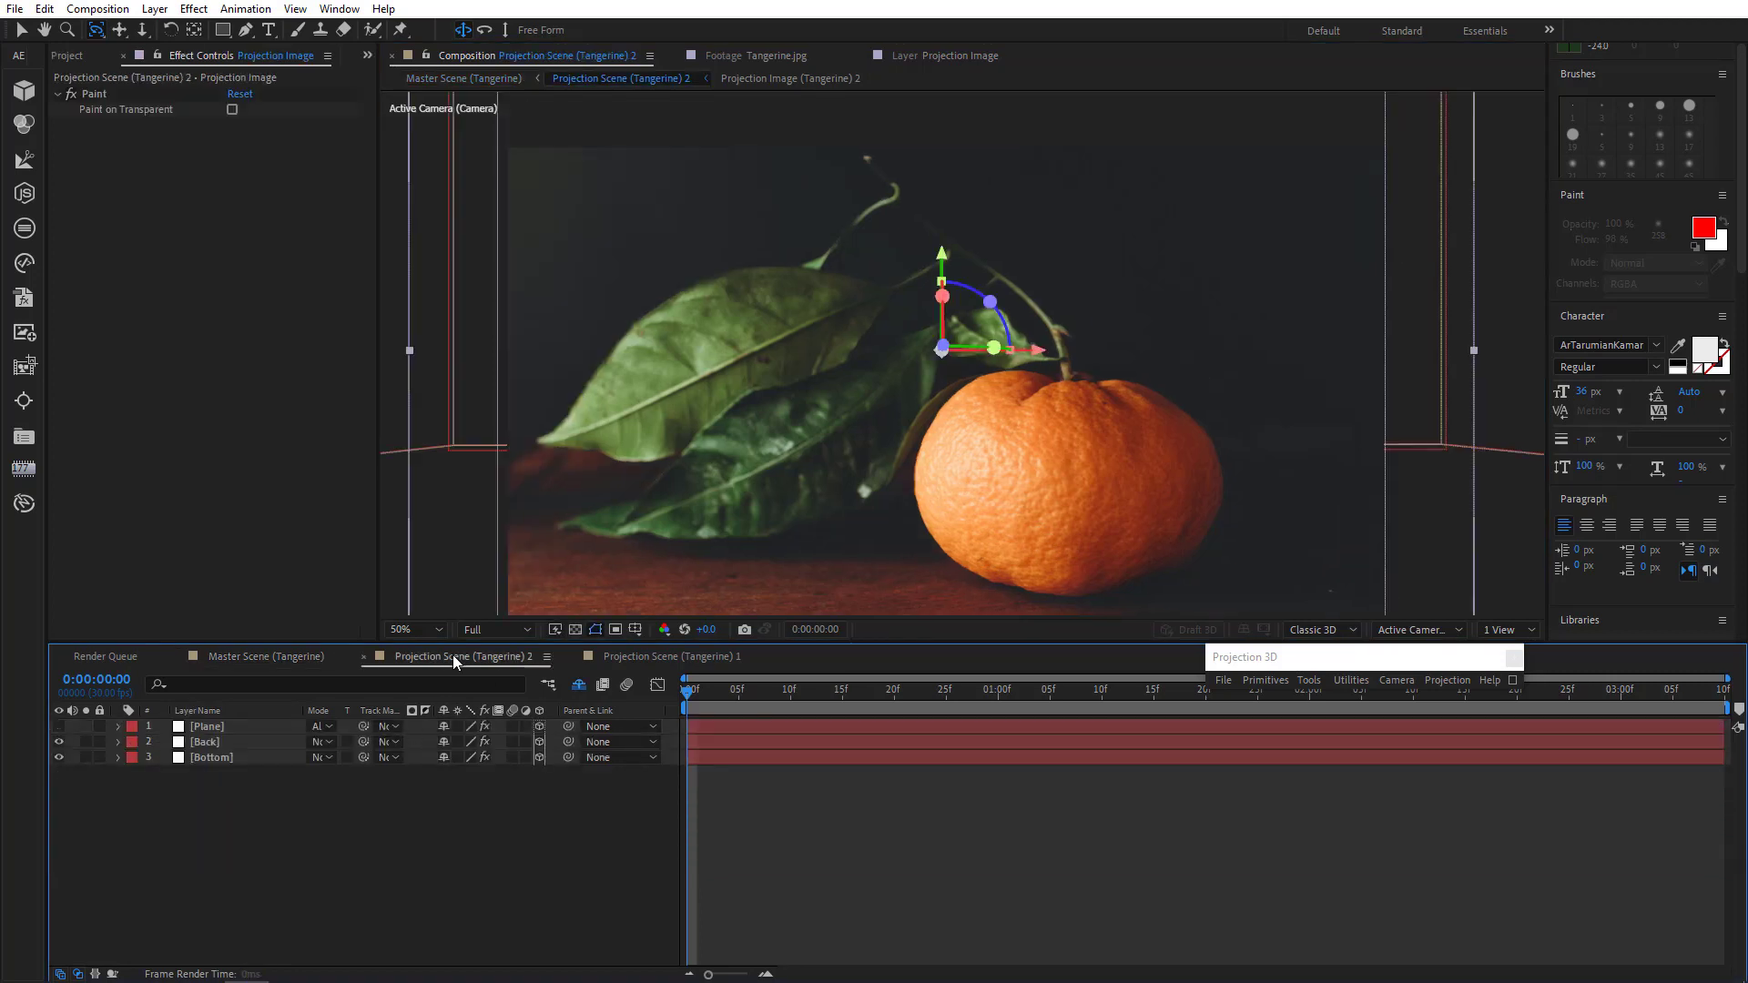
{"action": "left_click", "coordinate": [226, 759]}
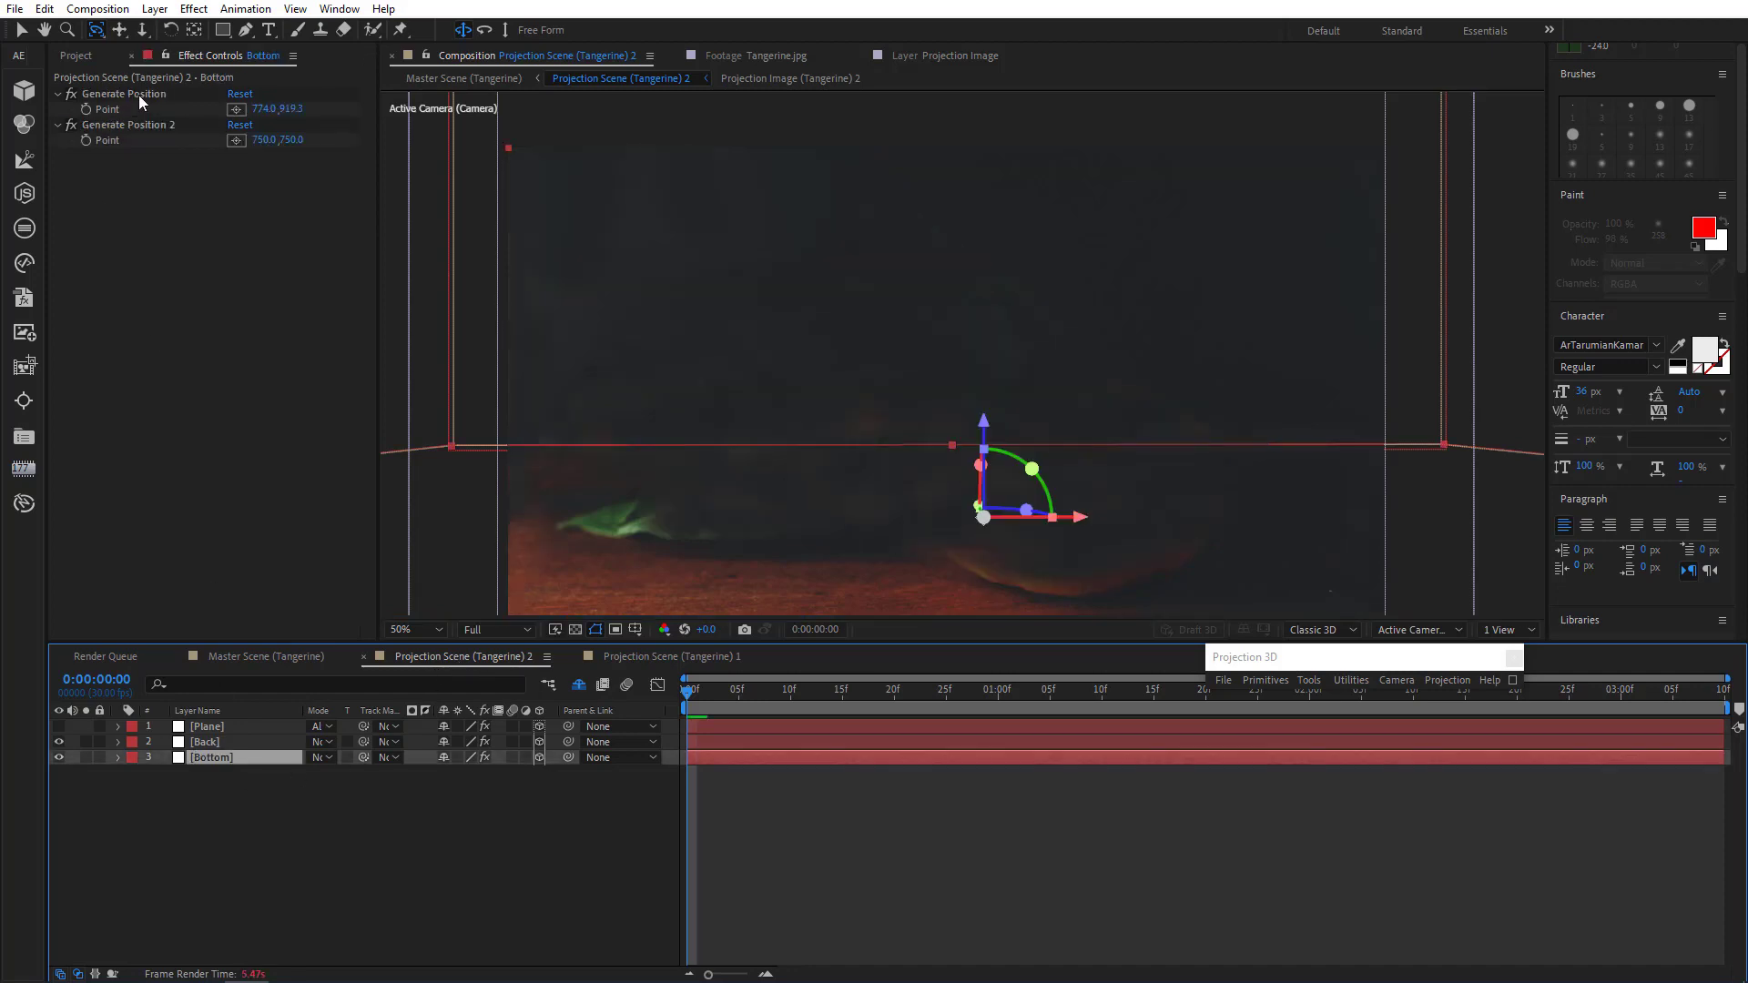
{"action": "left_click", "coordinate": [139, 93]}
{"action": "left_click_drag", "start_coordinate": [727, 479], "coordinate": [726, 379]}
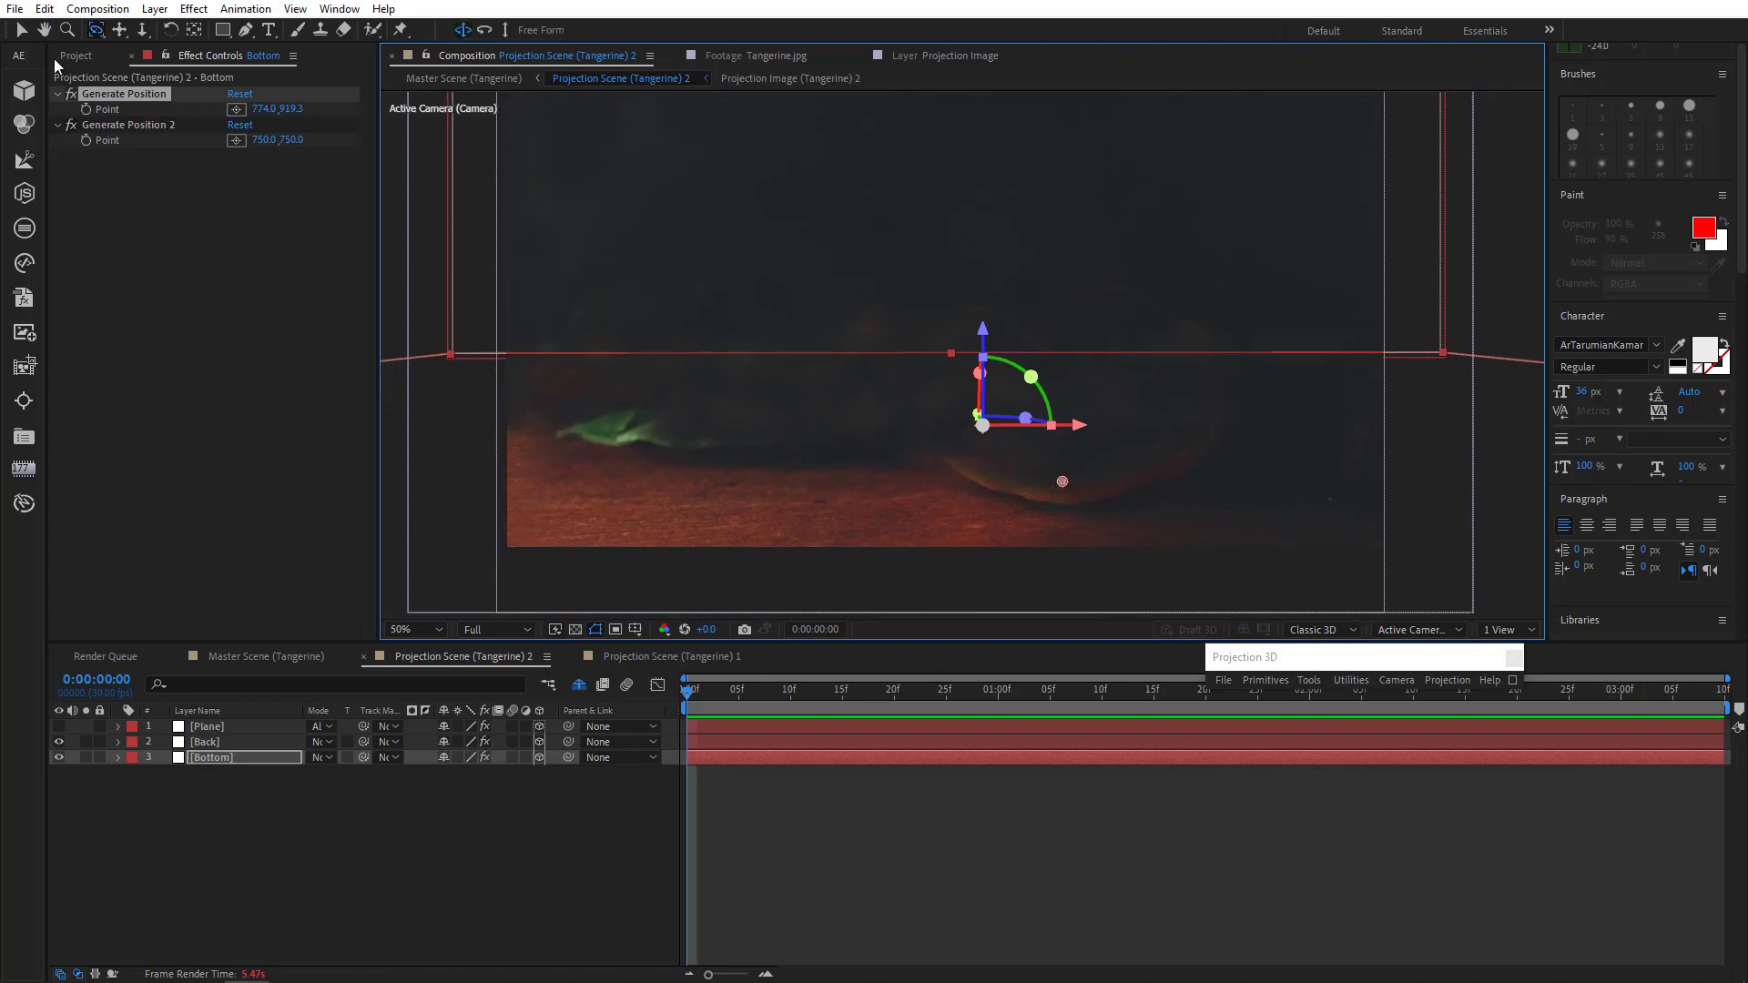
{"action": "left_click", "coordinate": [21, 31]}
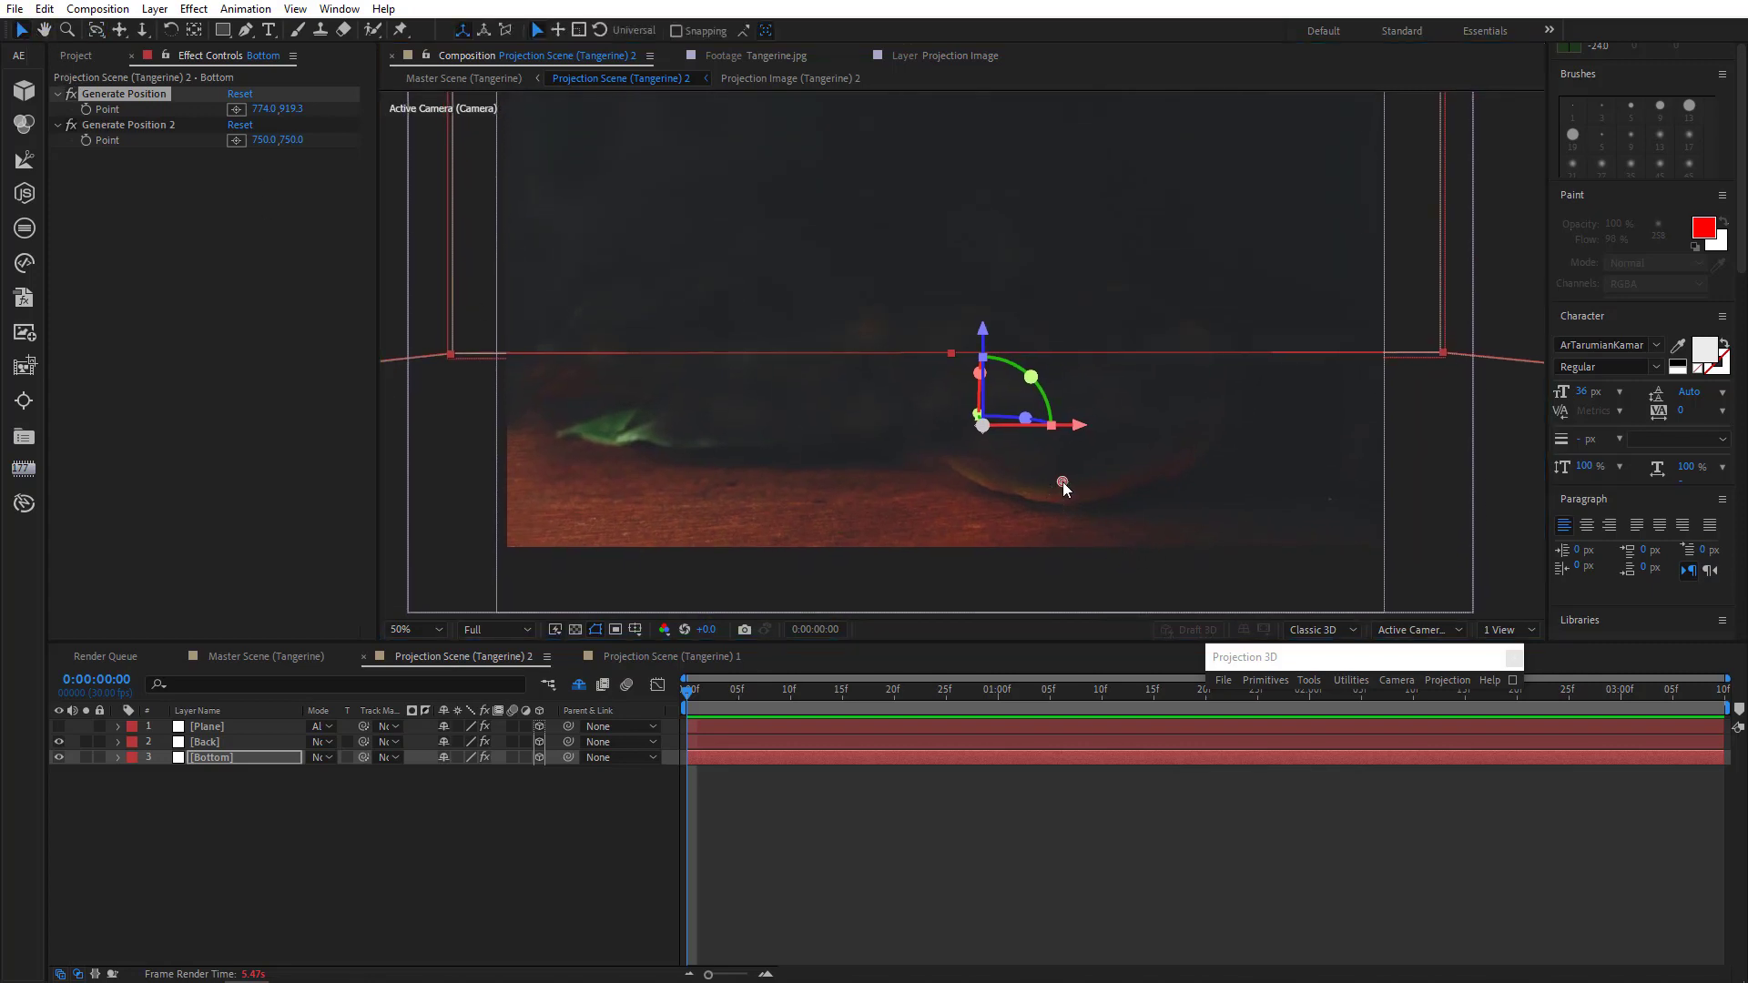
{"action": "left_click_drag", "start_coordinate": [1063, 482], "coordinate": [939, 472]}
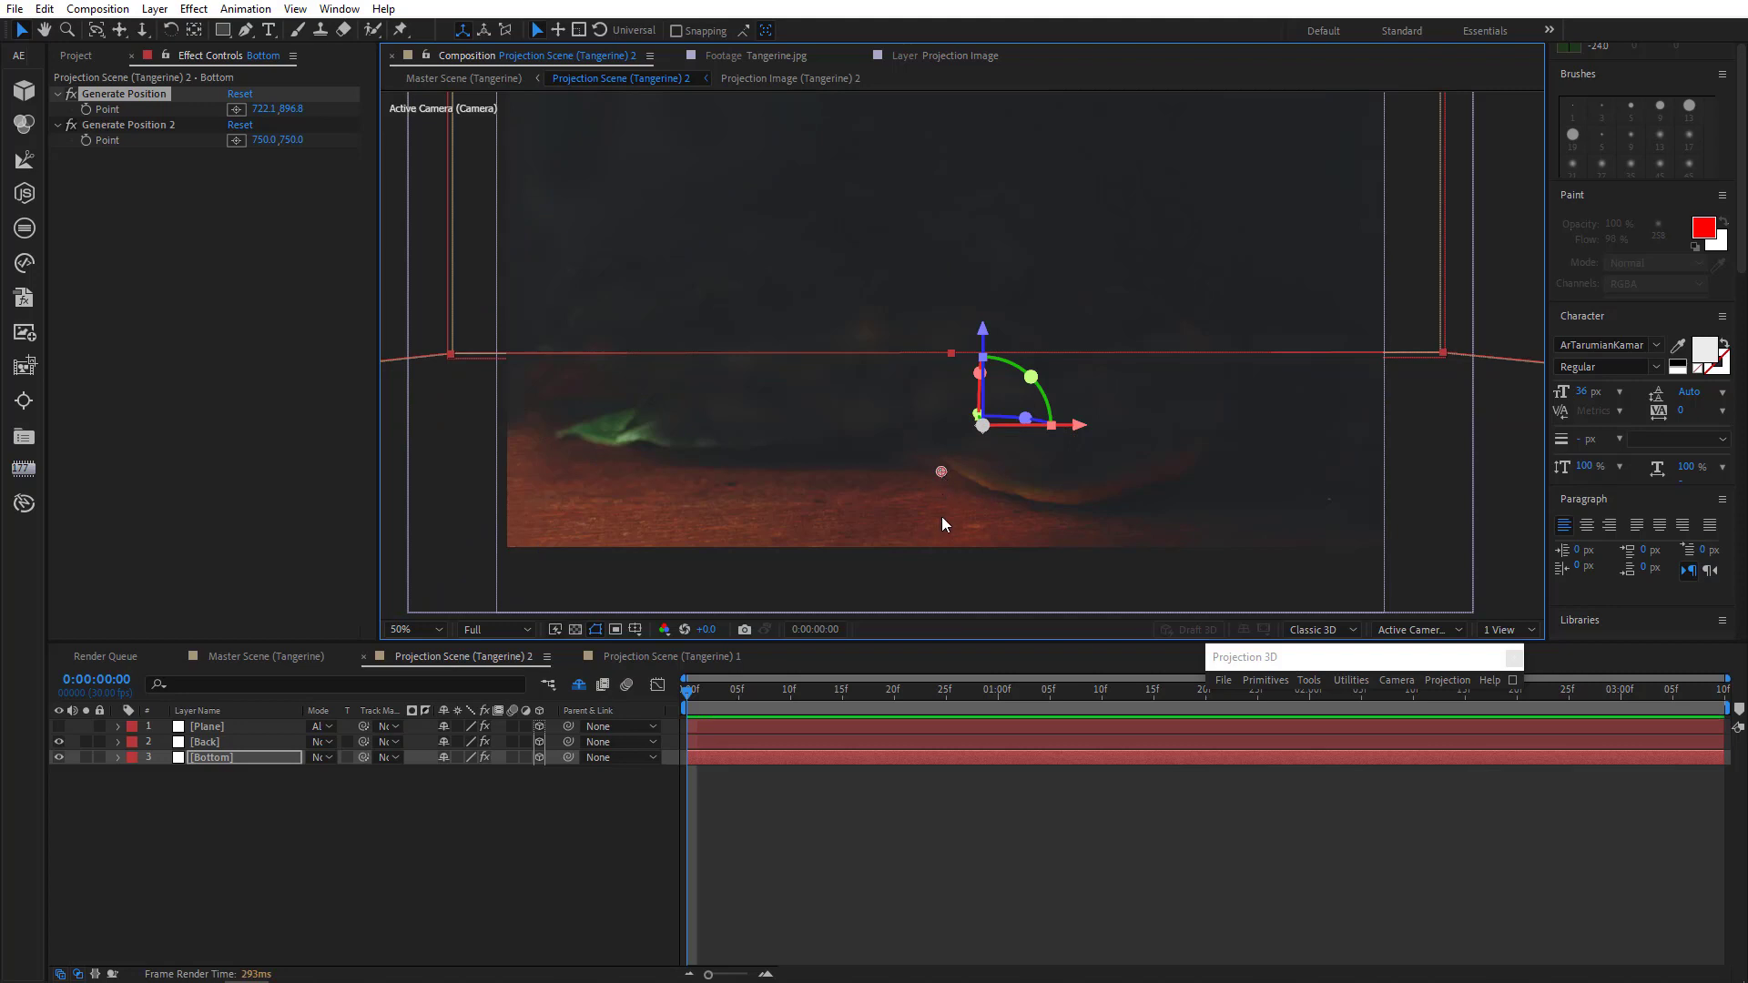
Step: Generate a 3D position null from that point with Projection 3D, then collapse its panel
{"action": "left_click", "coordinate": [1513, 681]}
{"action": "left_click", "coordinate": [1559, 893]}
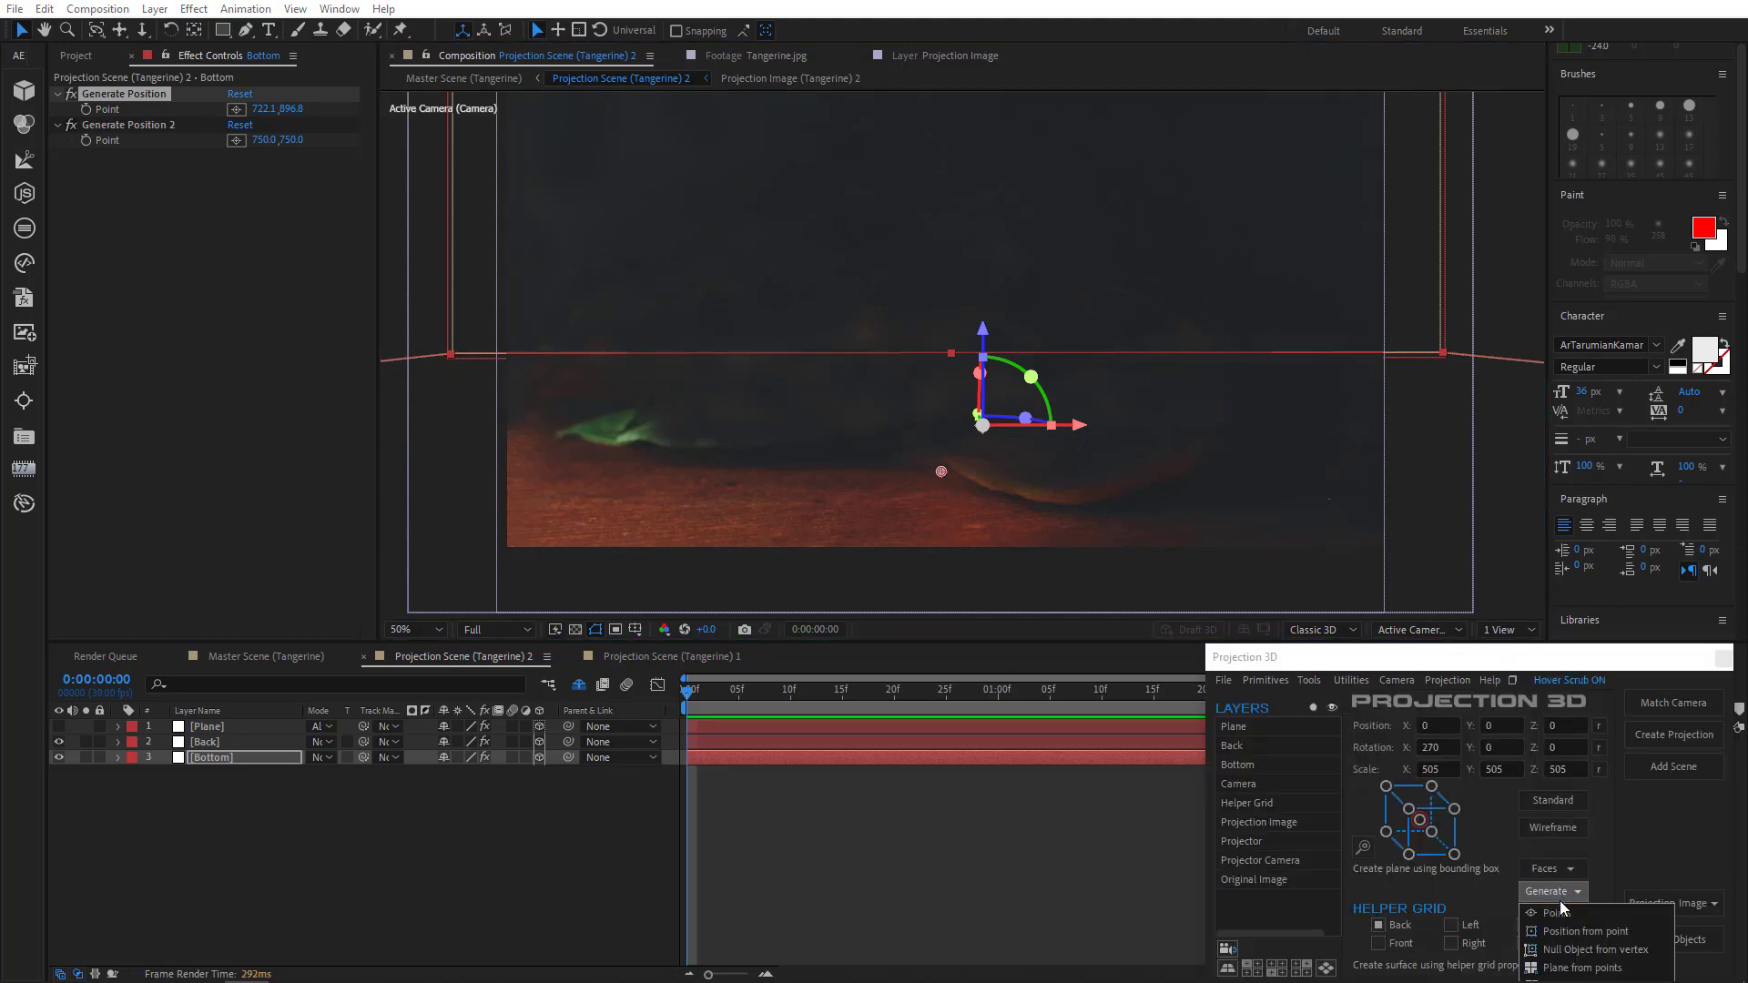
{"action": "left_click", "coordinate": [1565, 925]}
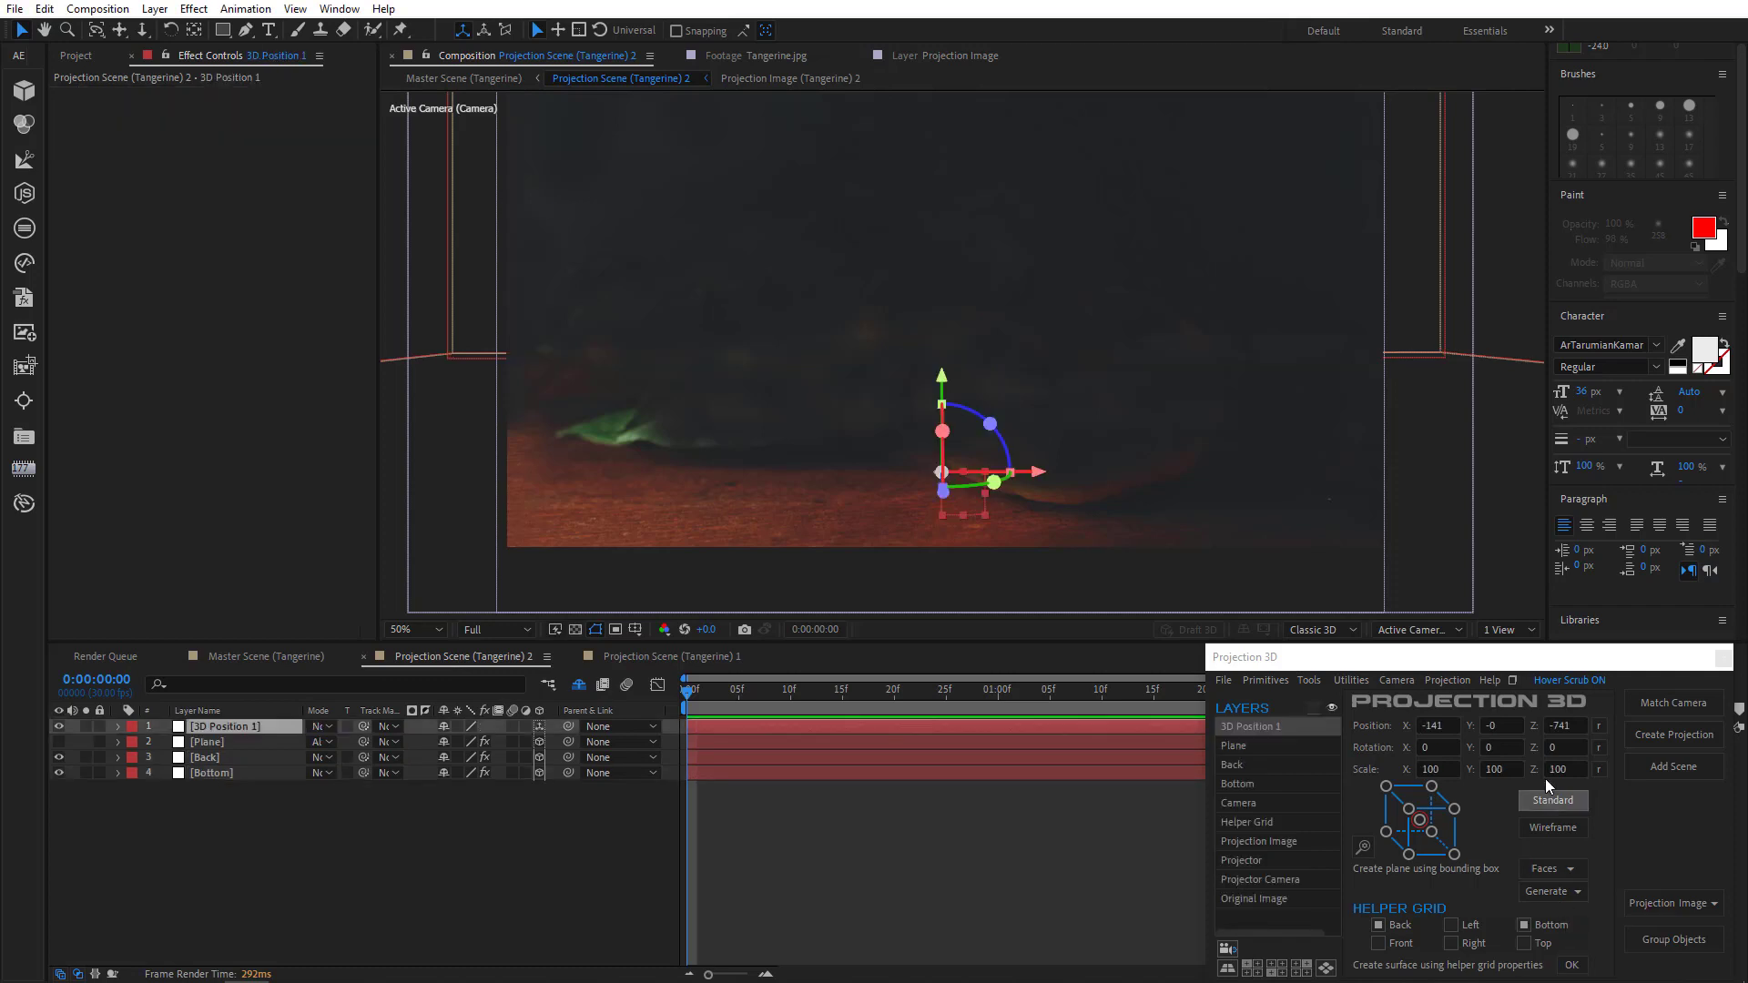
{"action": "left_click", "coordinate": [1511, 680]}
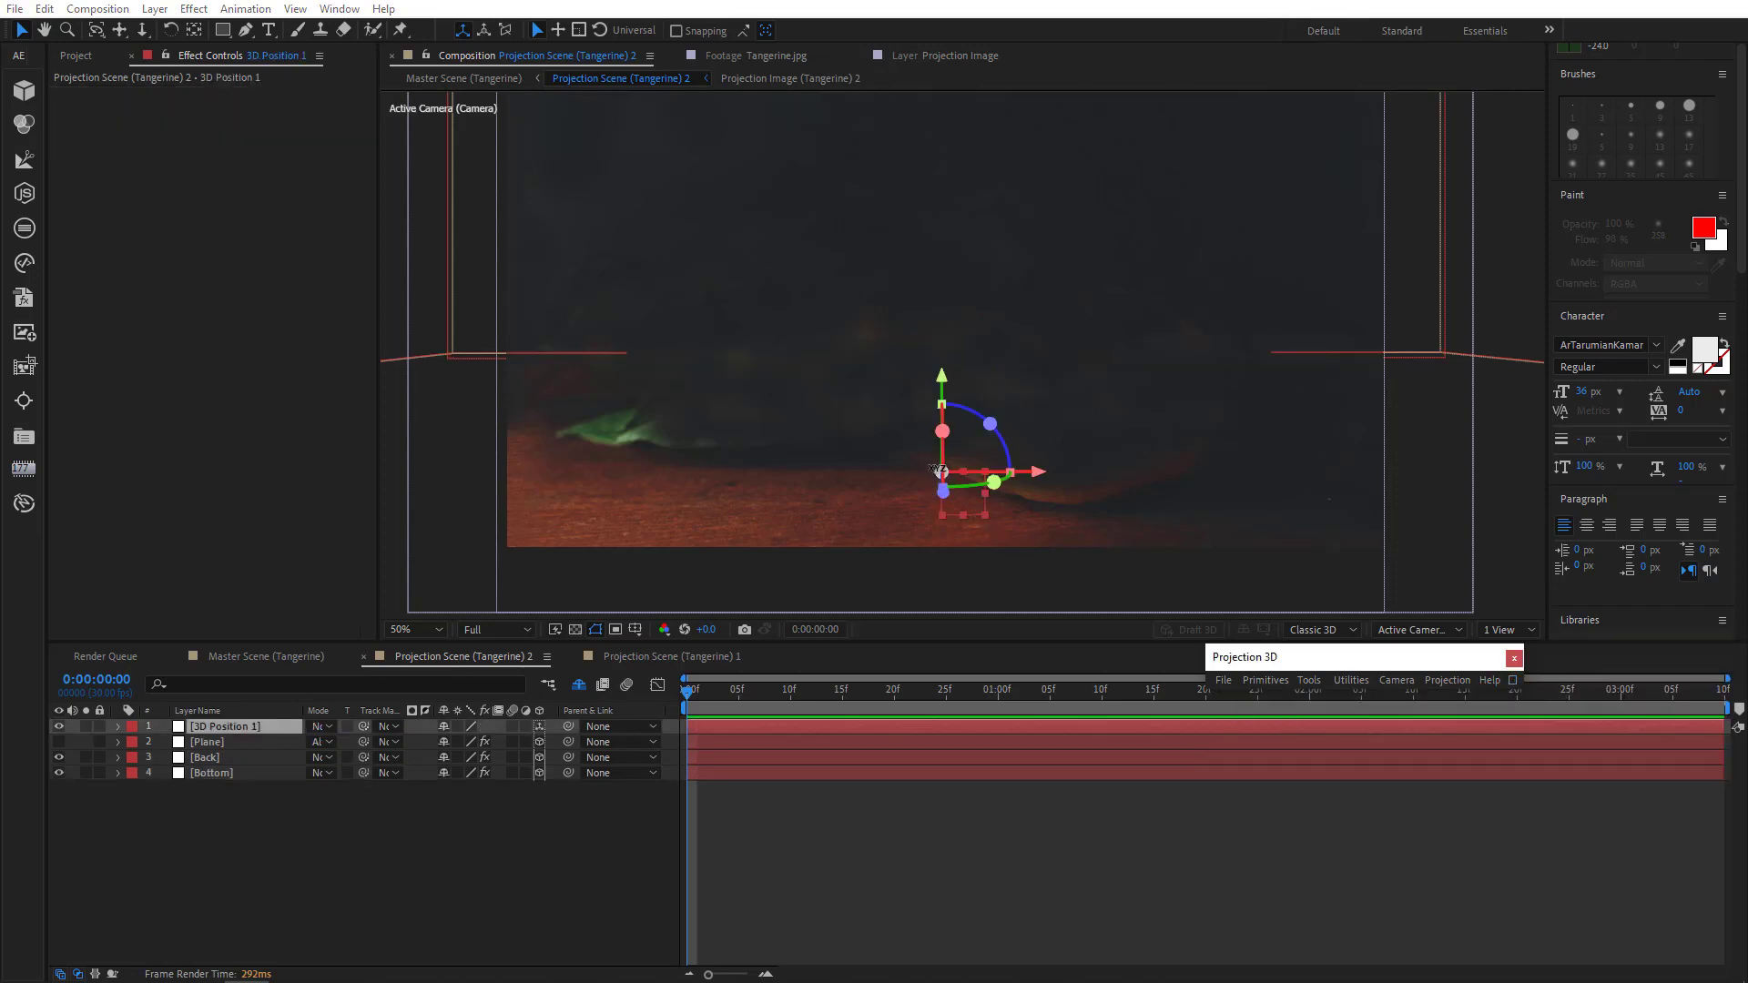
Step: Cut the 3D Position 1 null and paste it into the Master Scene (Tangerine) composition
{"action": "left_click", "coordinate": [231, 729]}
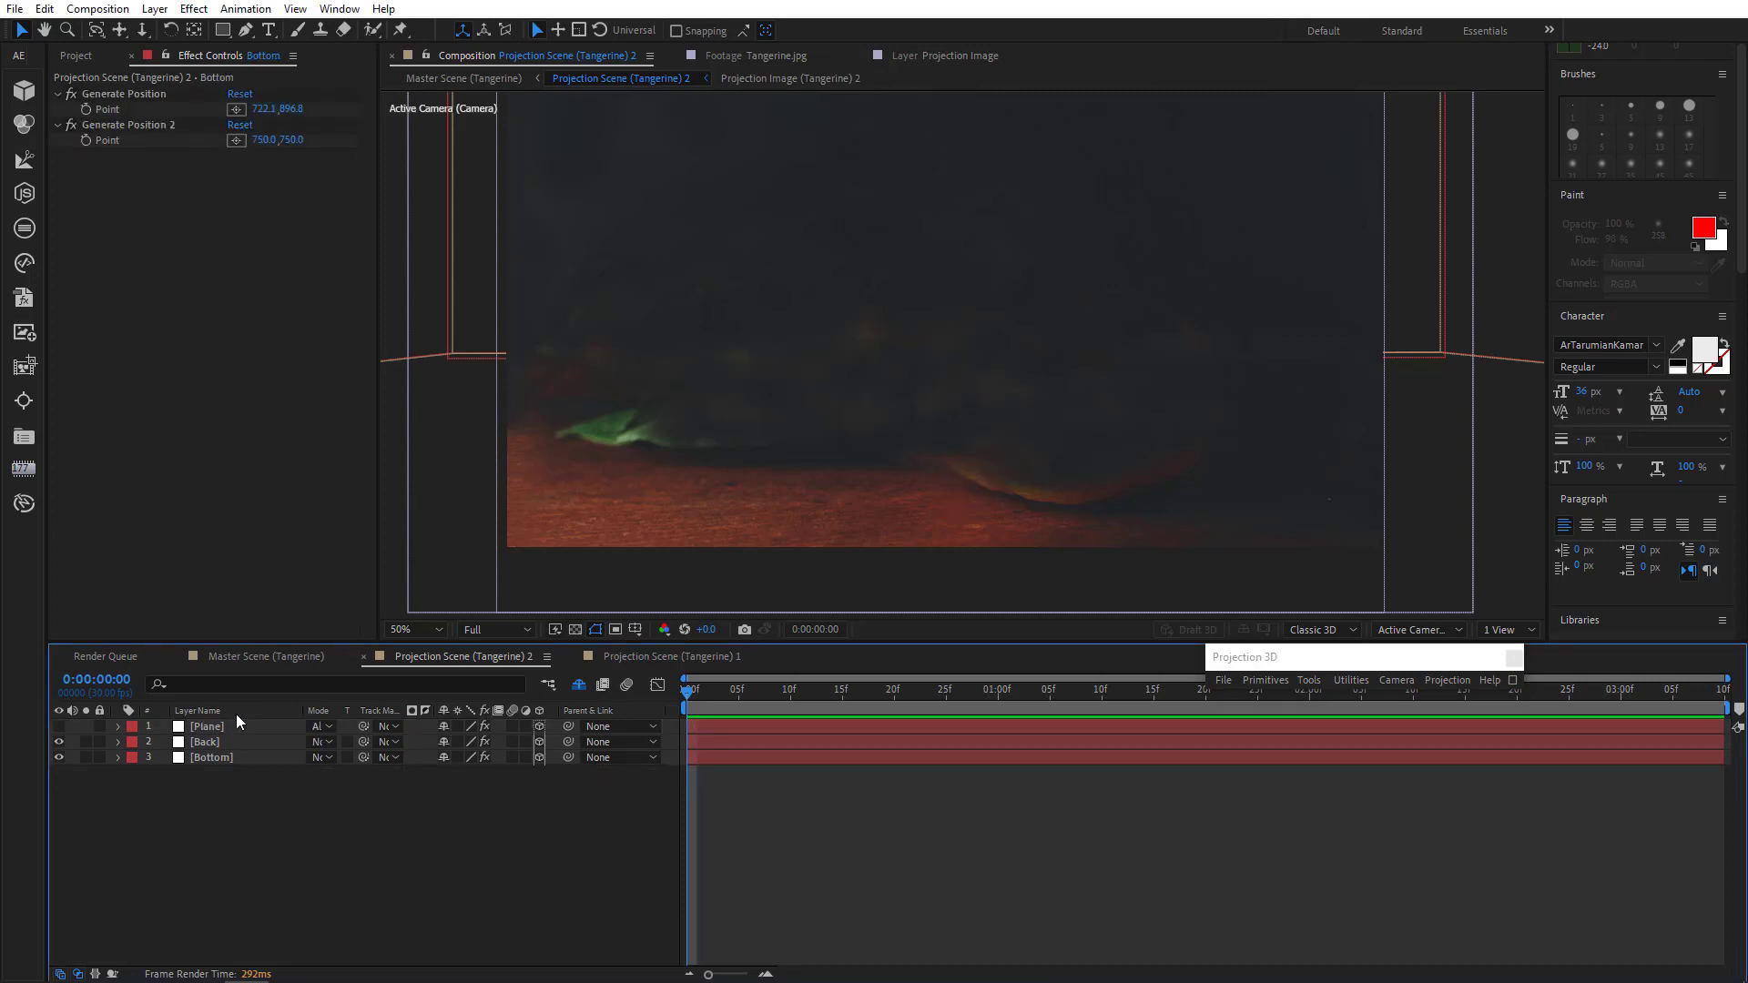
{"action": "left_click", "coordinate": [244, 656]}
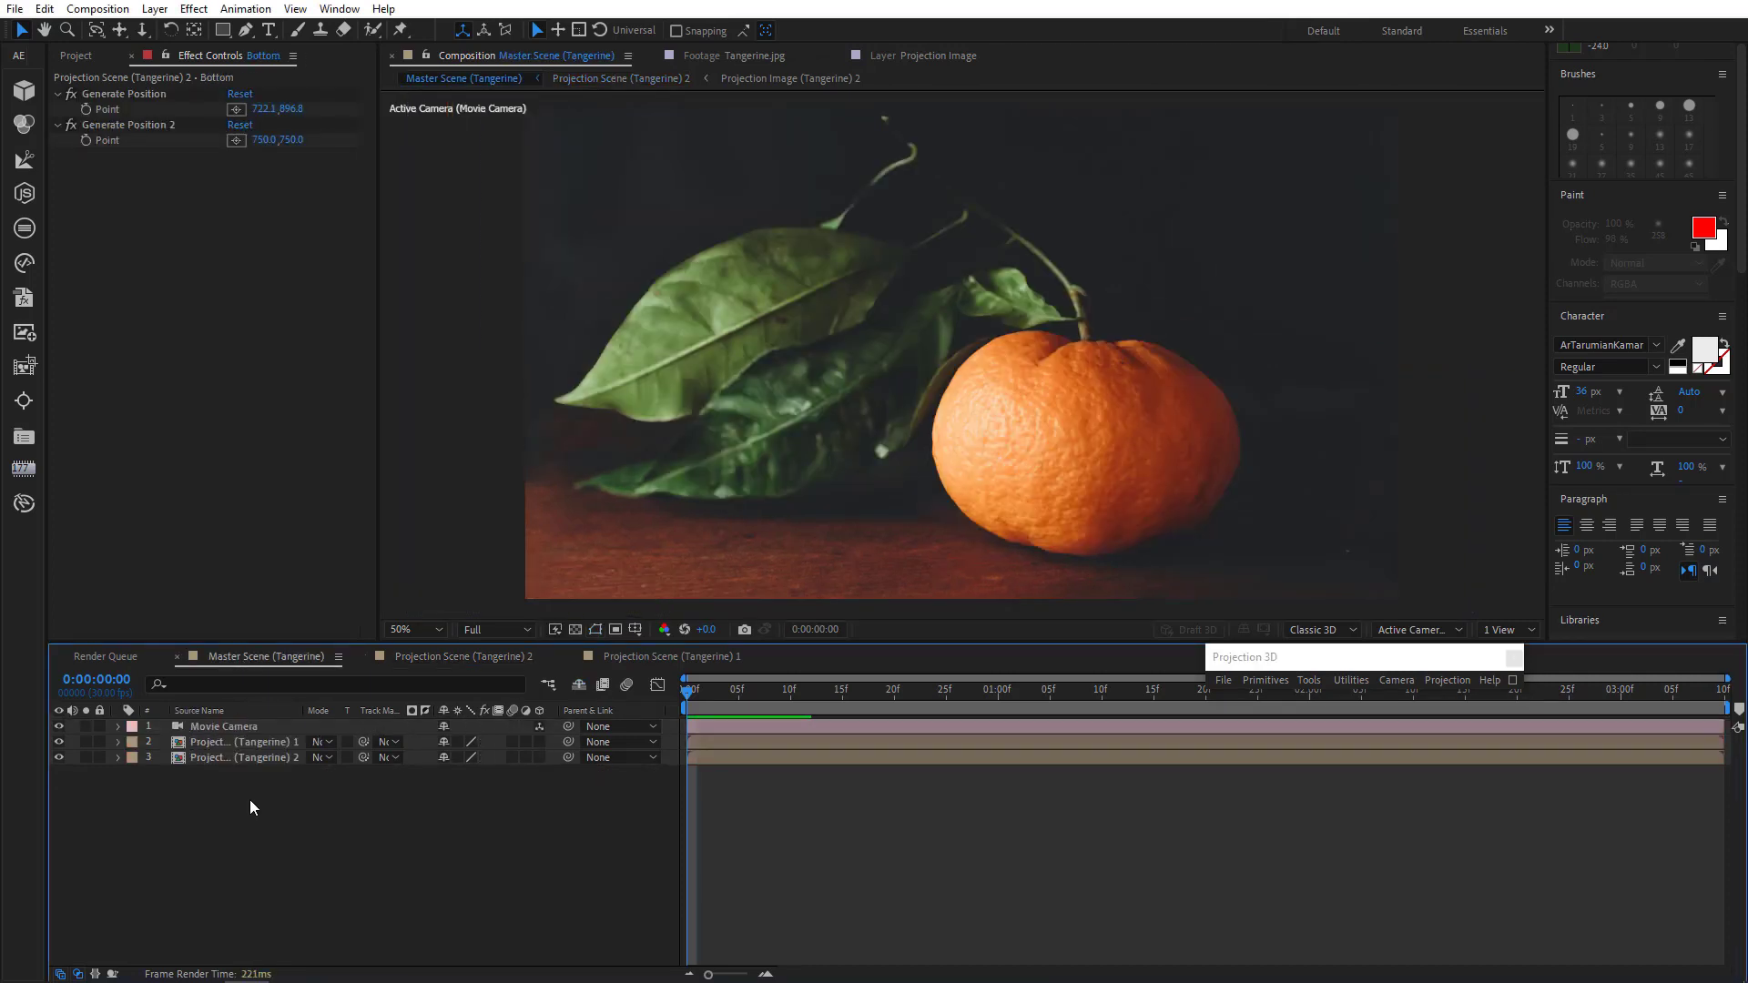
{"action": "key", "text": "ctrl+v"}
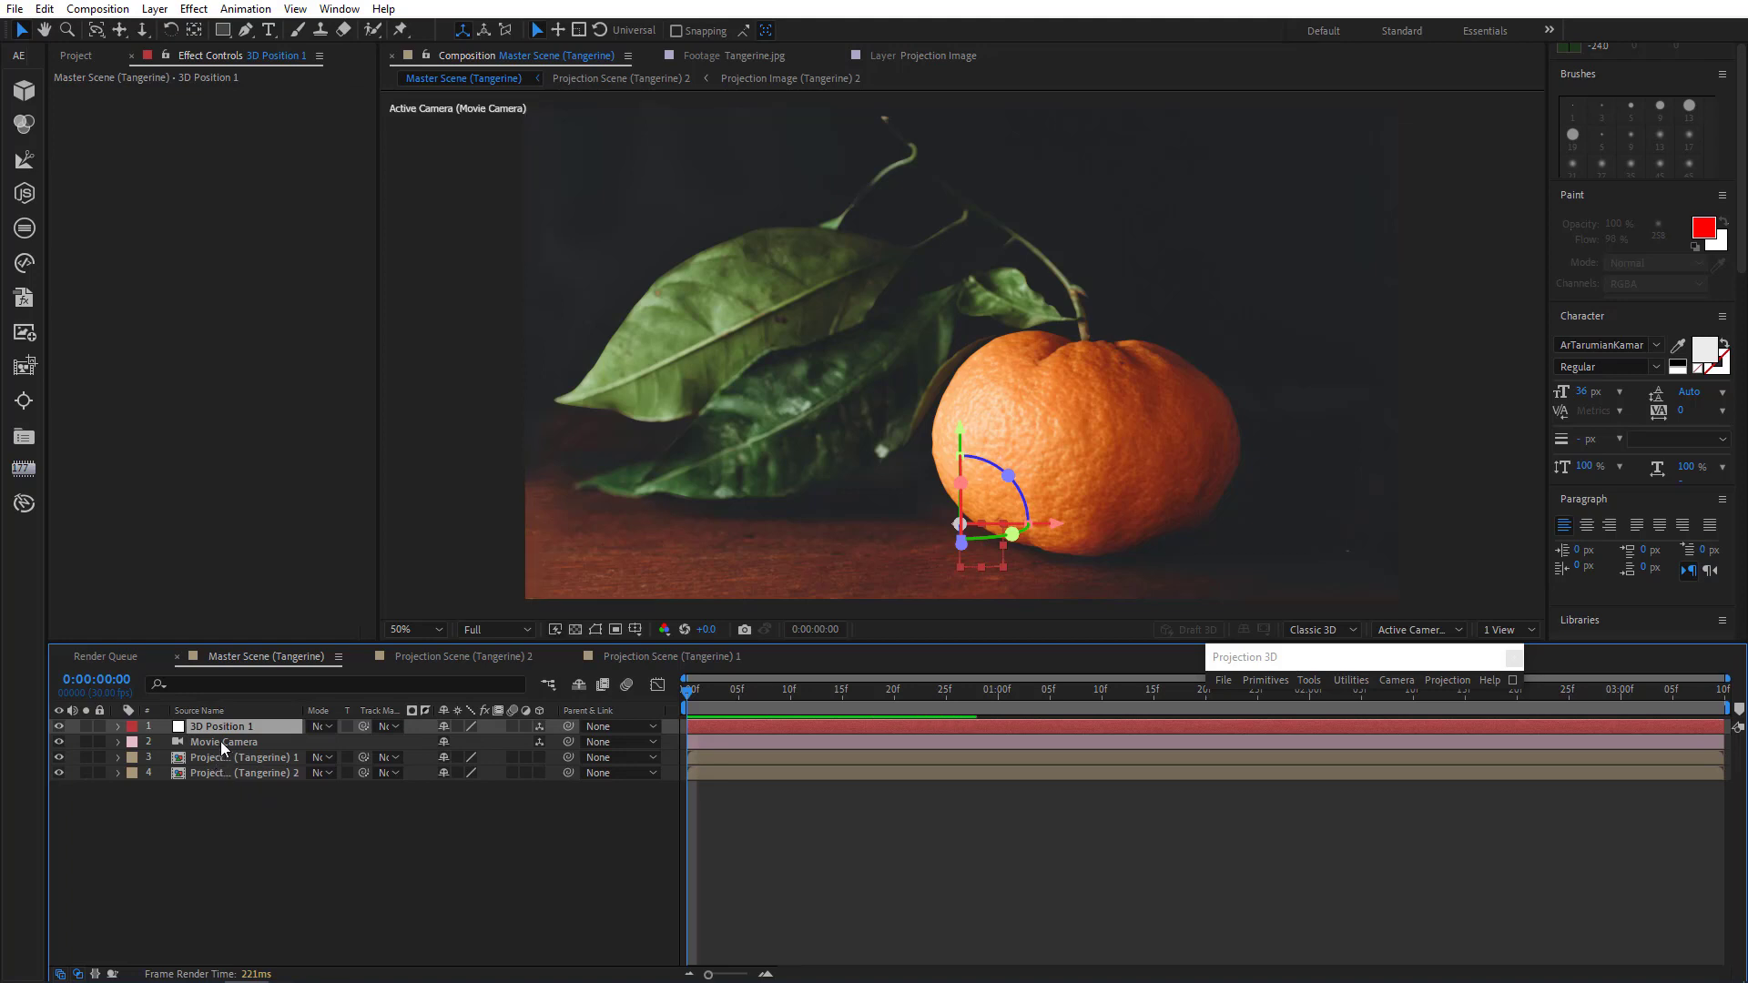
Step: Create a target for the Movie Camera with Projection 3D's Create Target camera command
{"action": "left_click", "coordinate": [227, 740], "text": "shift"}
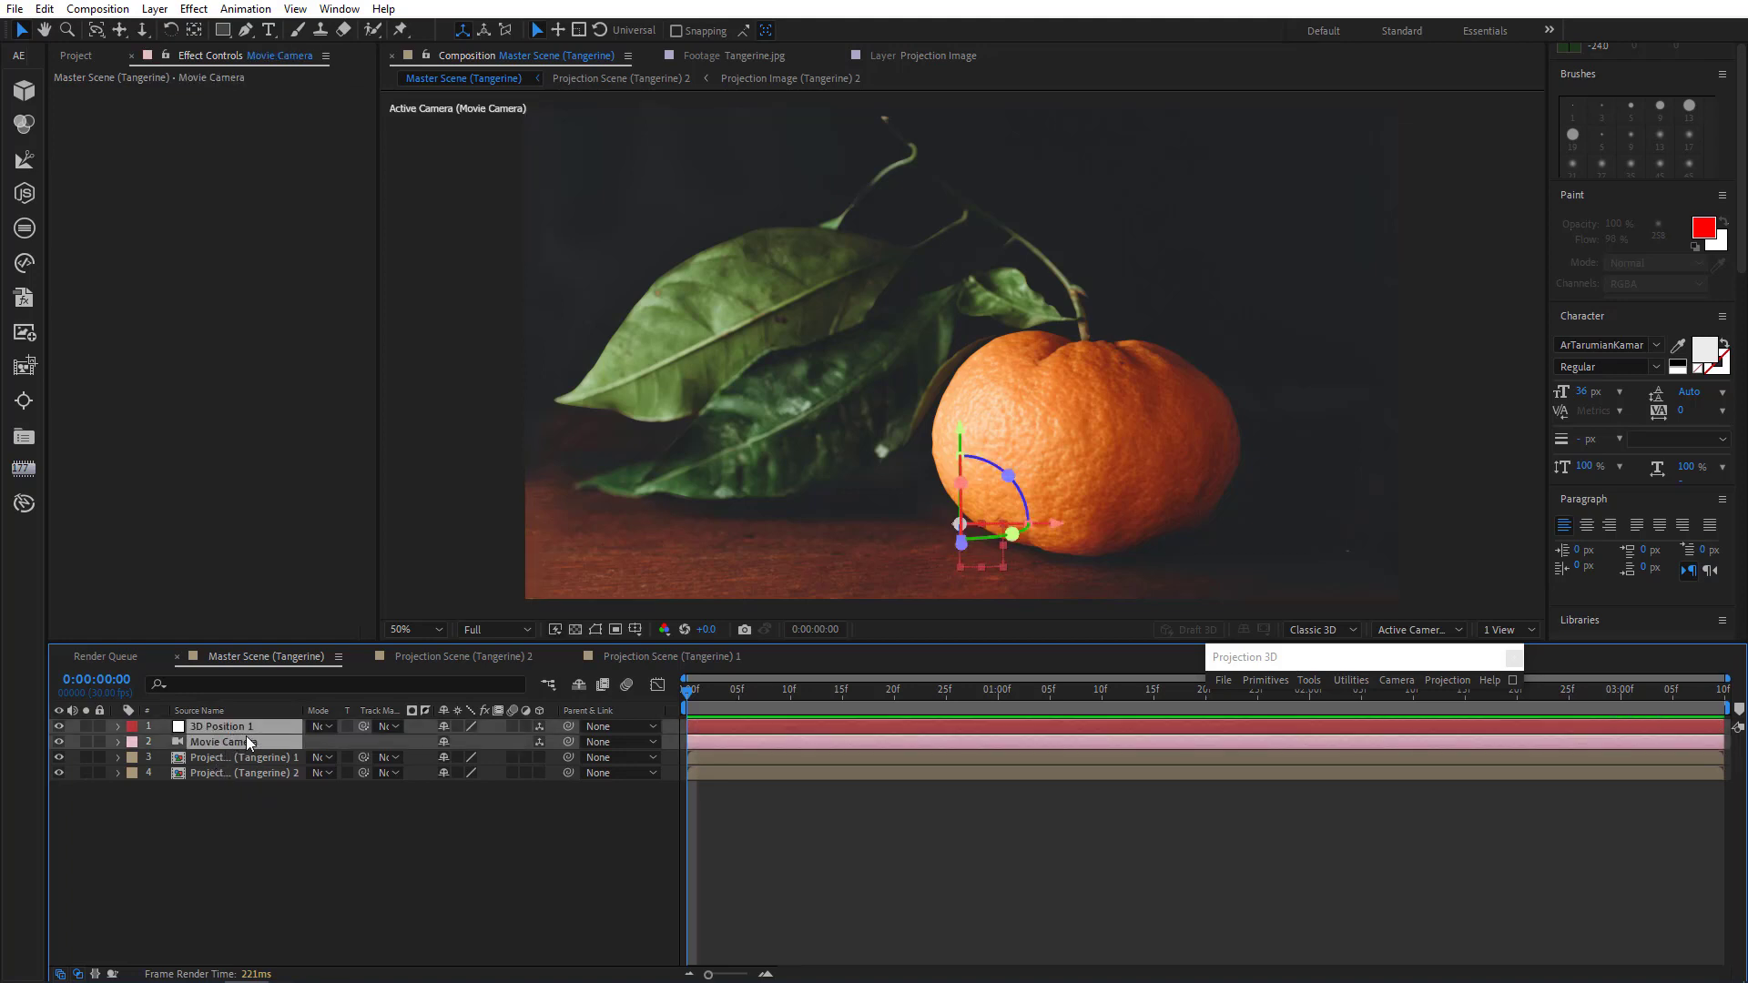
{"action": "left_click", "coordinate": [1400, 683]}
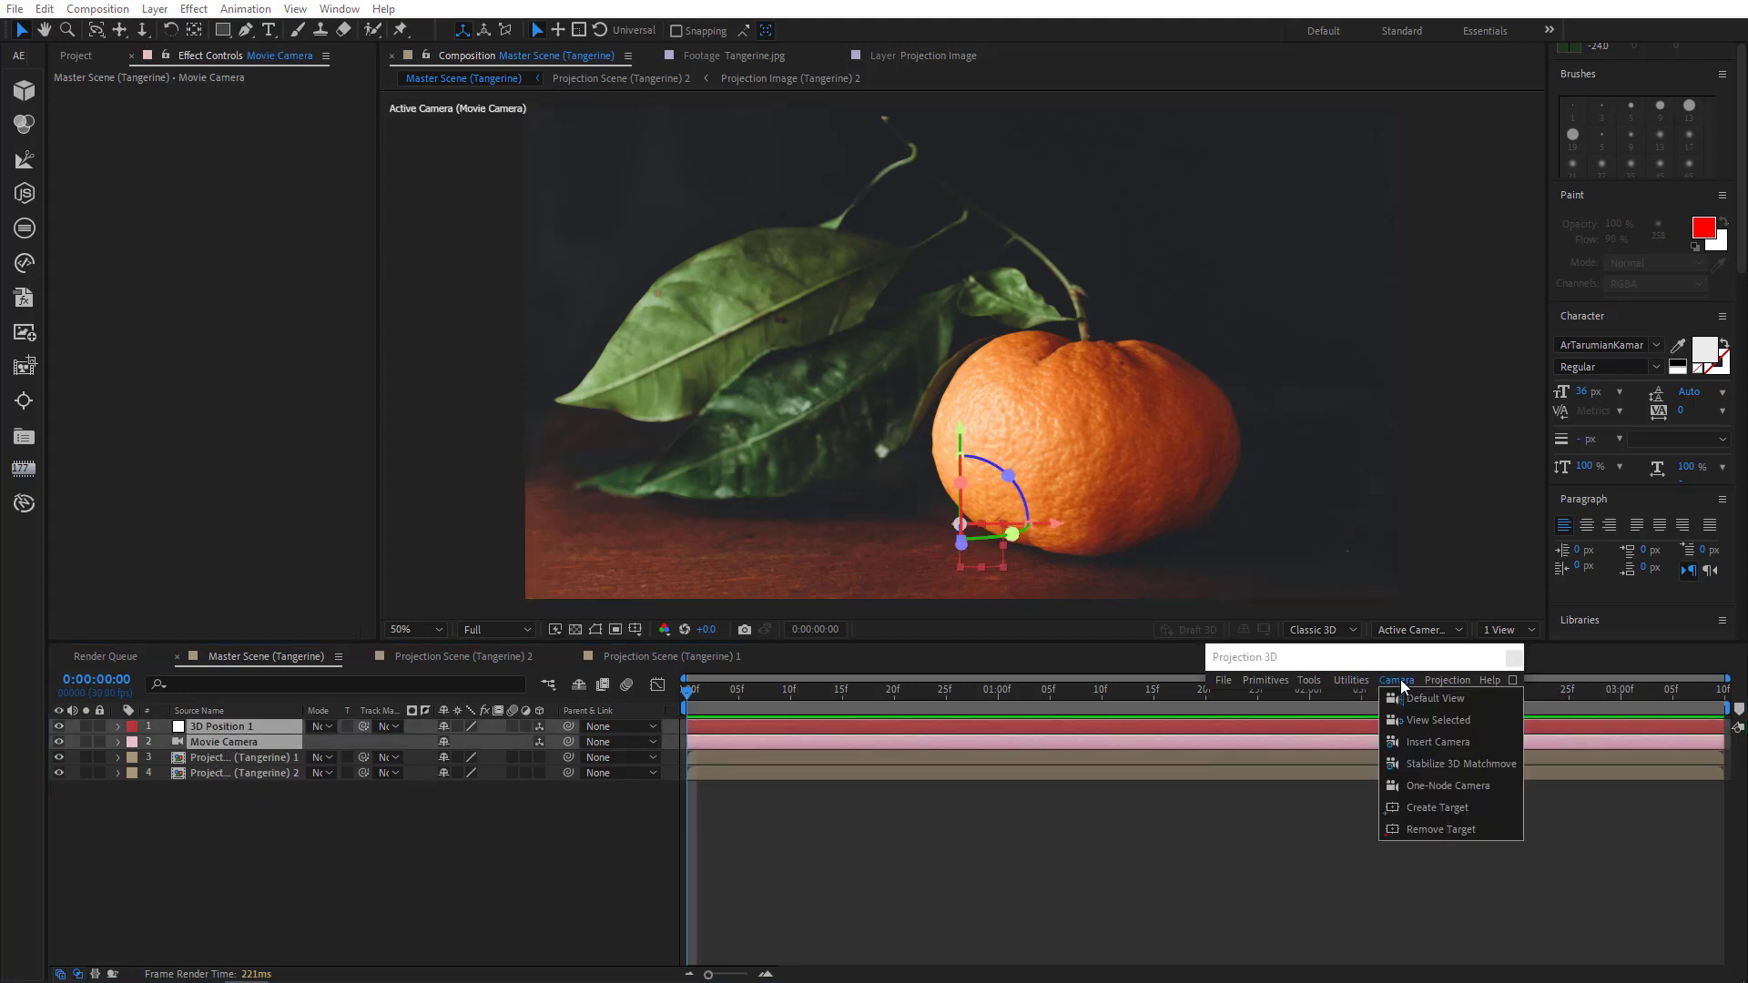
{"action": "left_click", "coordinate": [1429, 807]}
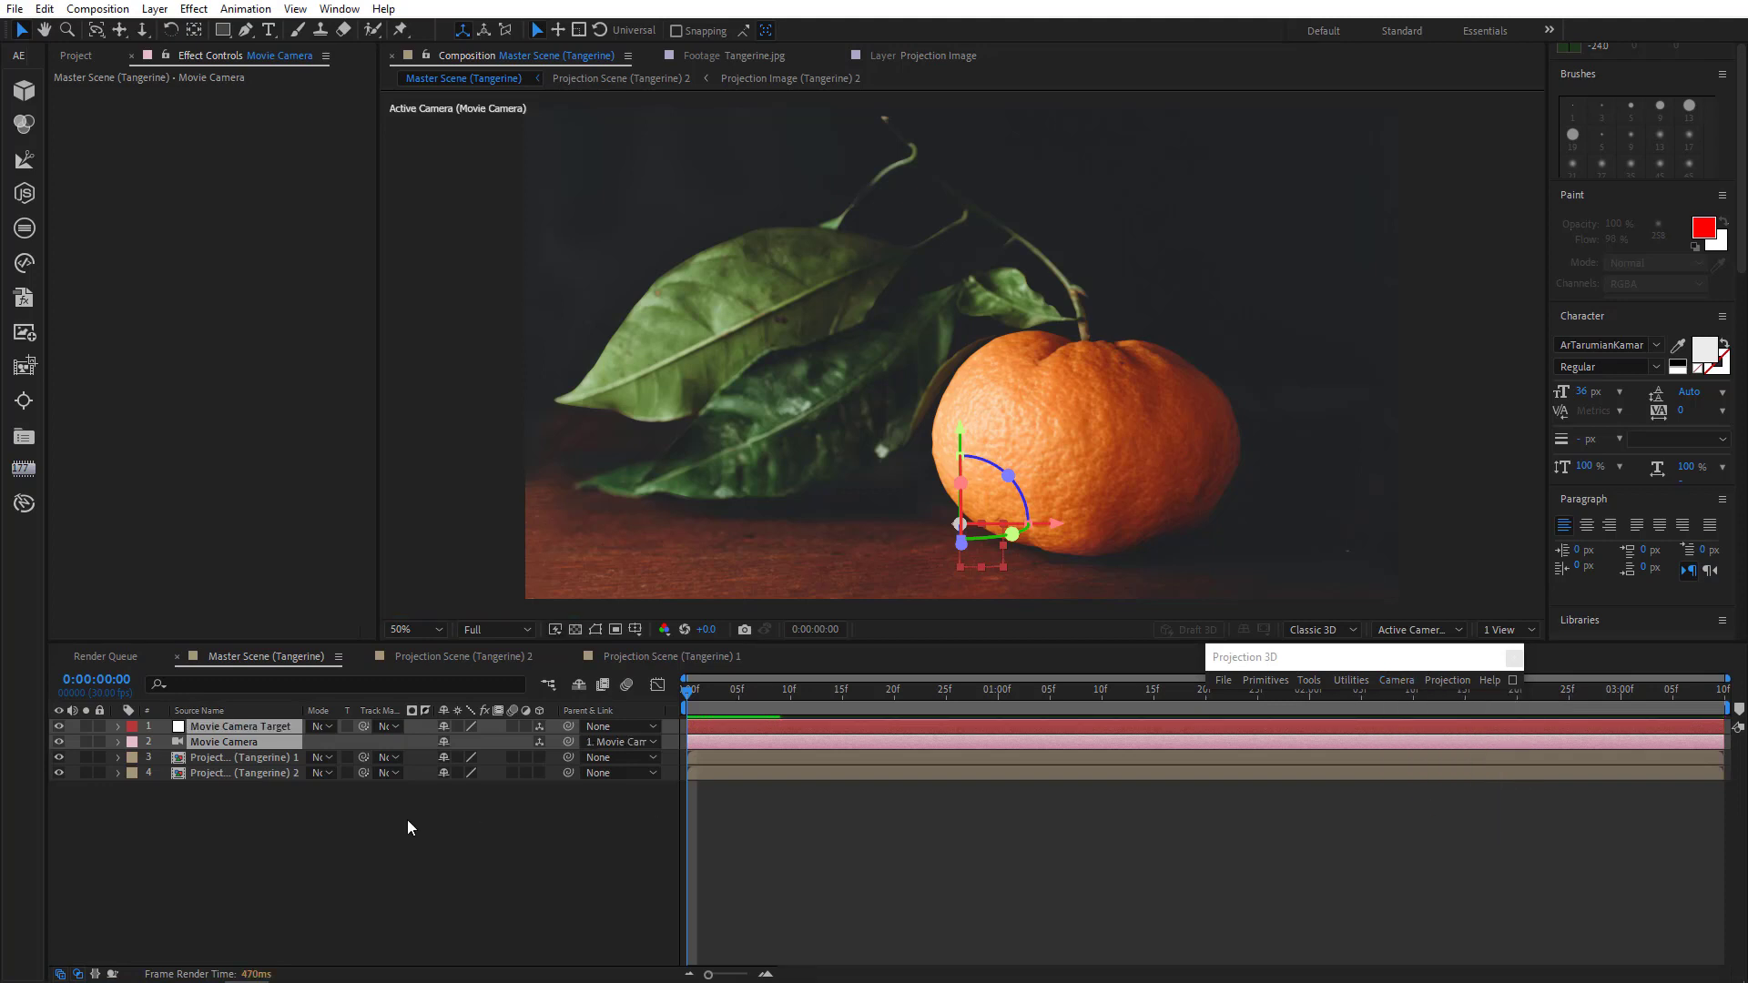
{"action": "left_click", "coordinate": [275, 832]}
Step: Keyframe the Movie Camera Target's Y Rotation at -6° at the start, previewing at Third resolution
{"action": "left_click", "coordinate": [218, 726]}
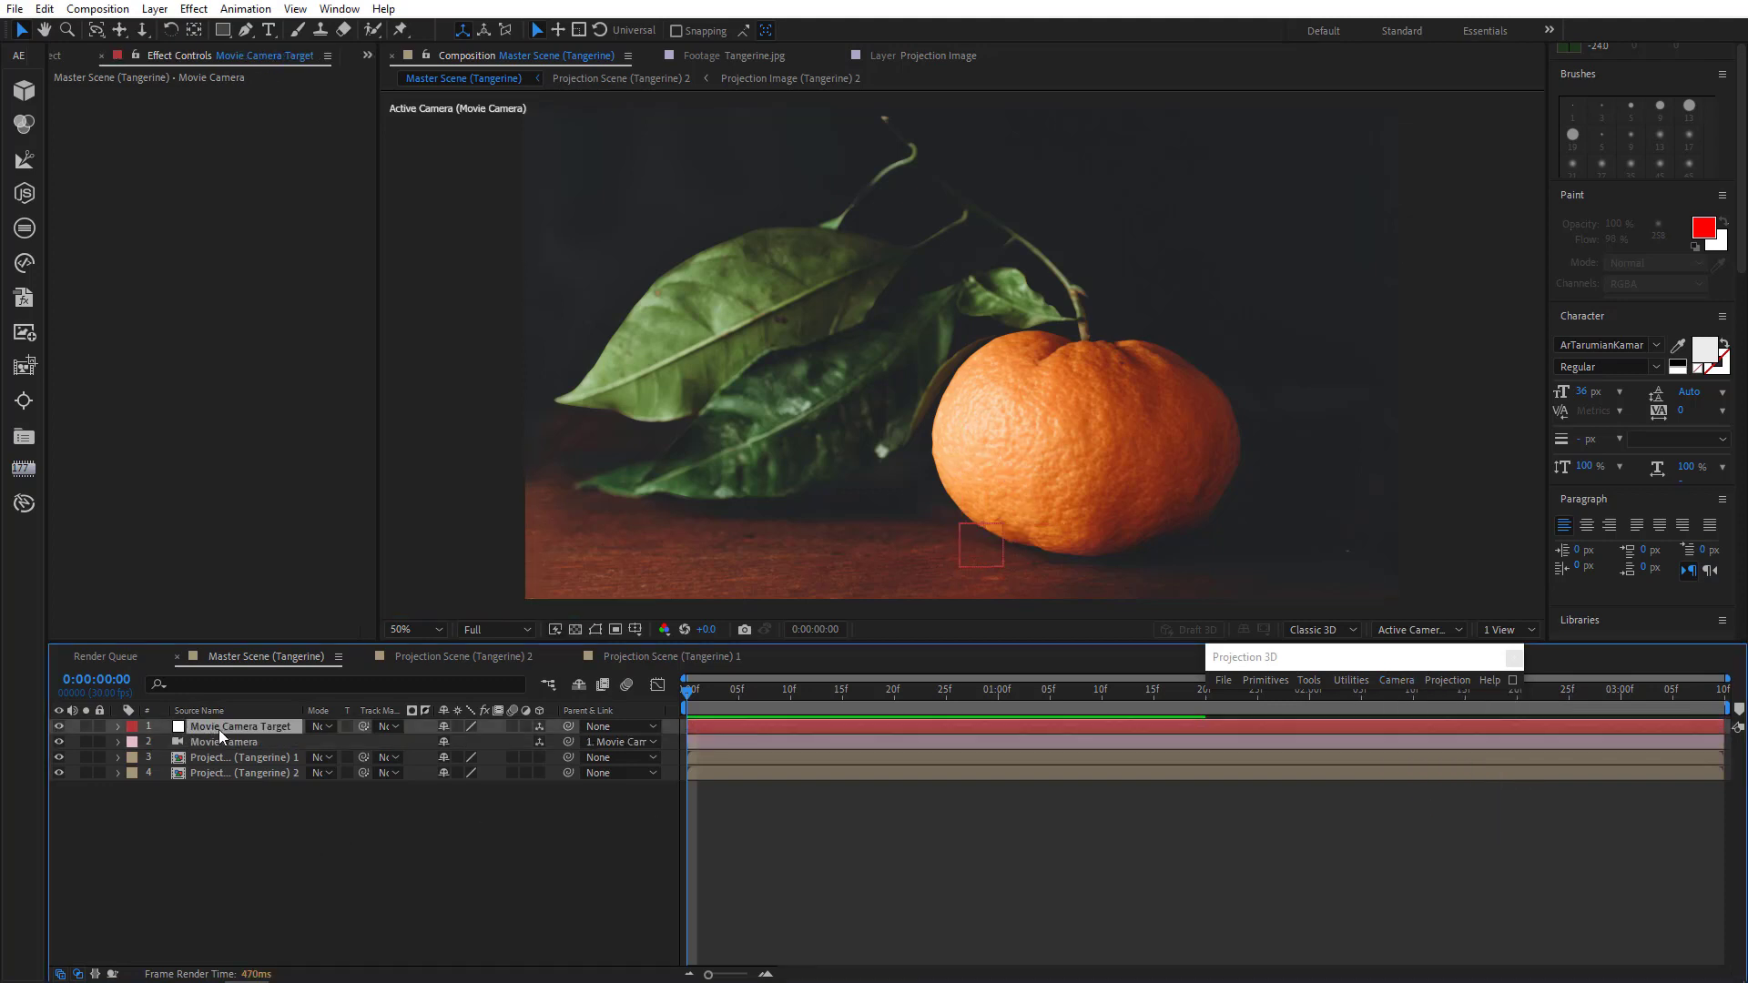
{"action": "key", "text": "r"}
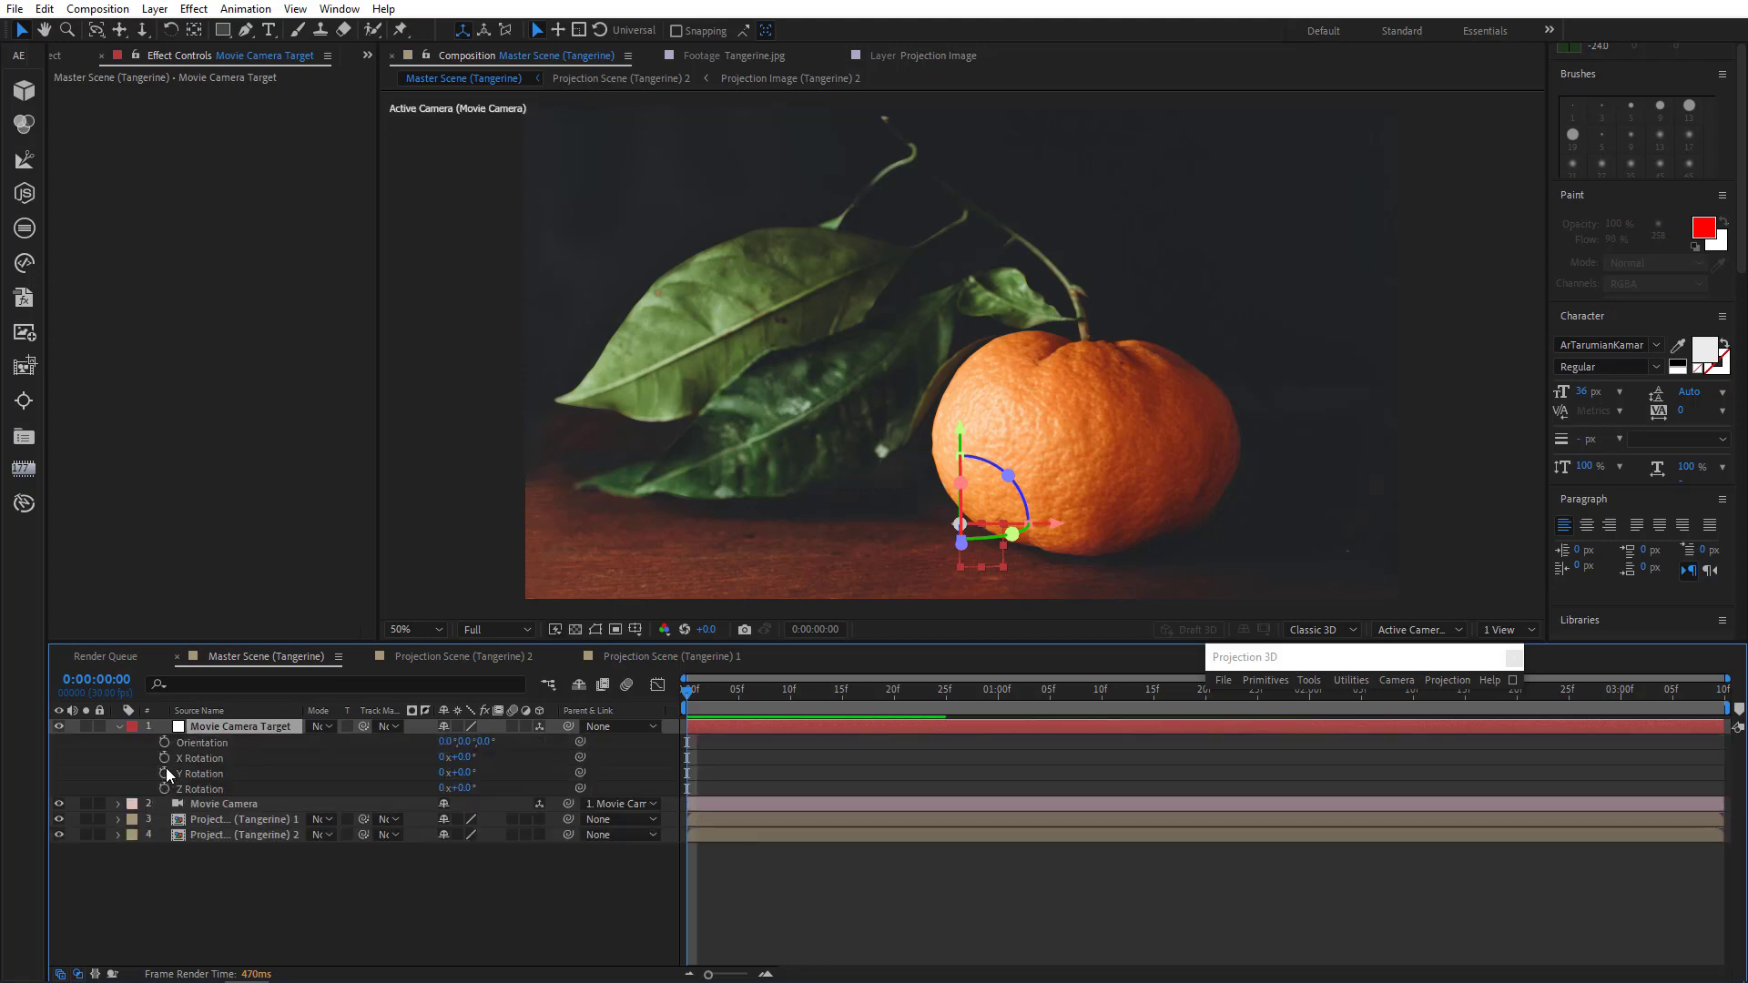
{"action": "left_click", "coordinate": [165, 773]}
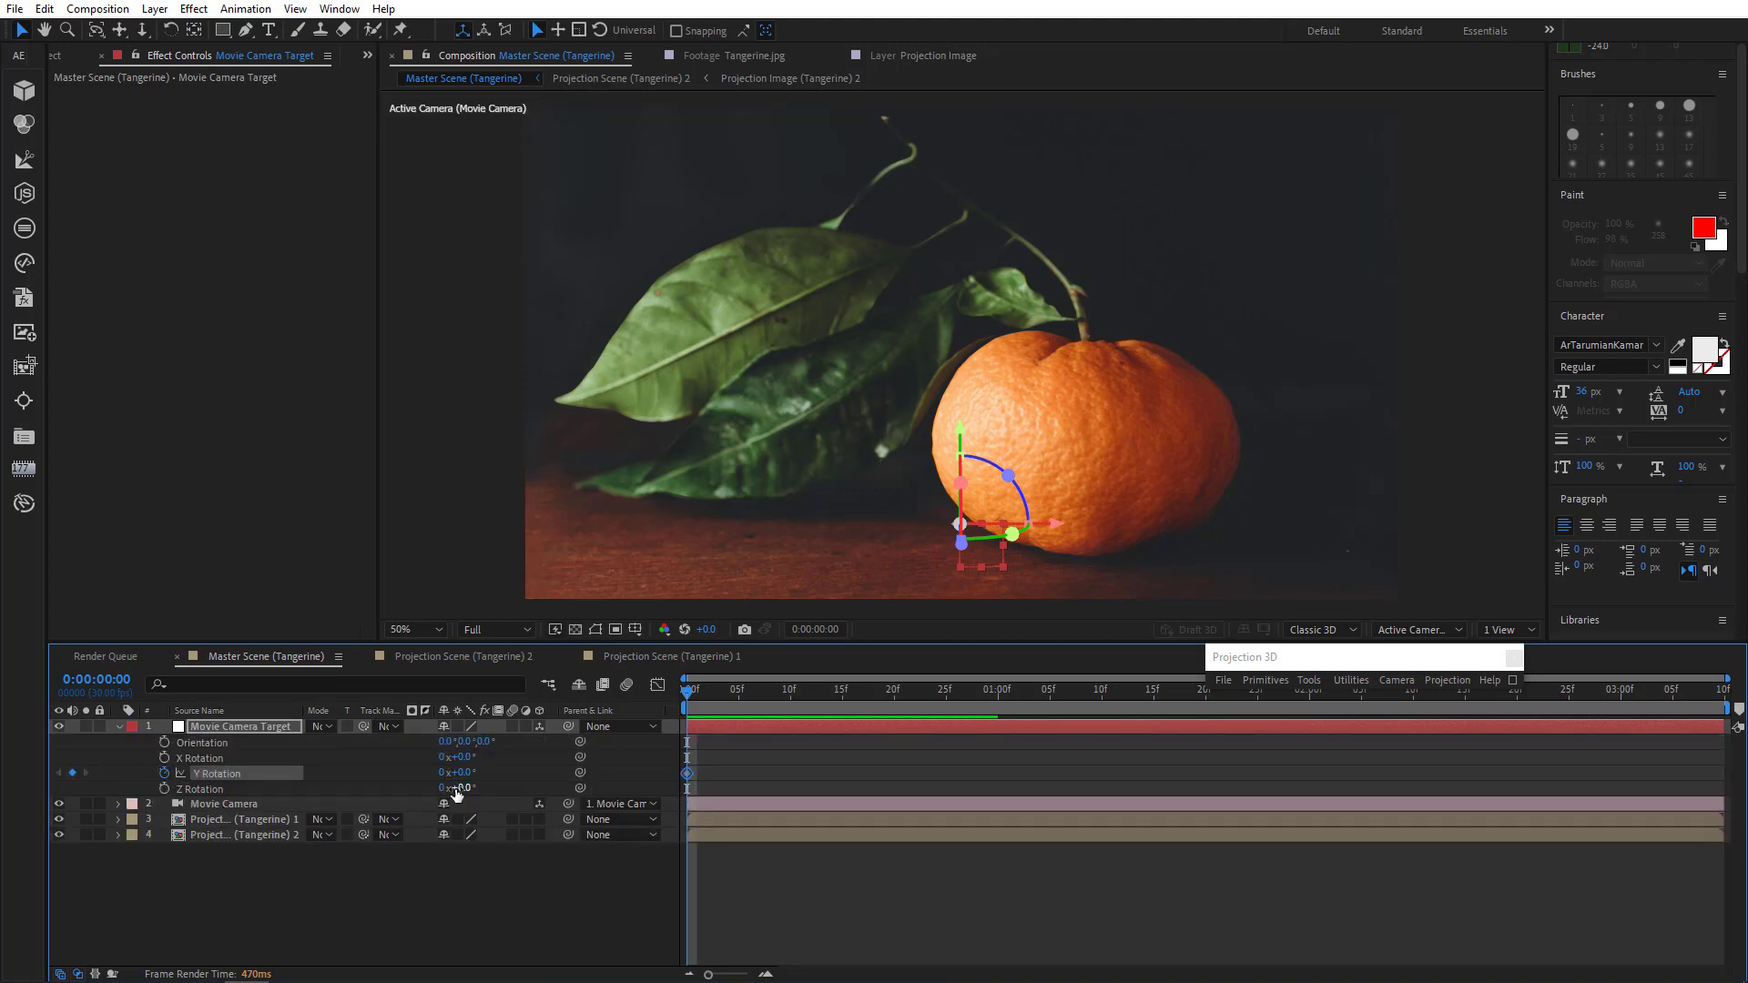
{"action": "left_click", "coordinate": [510, 629]}
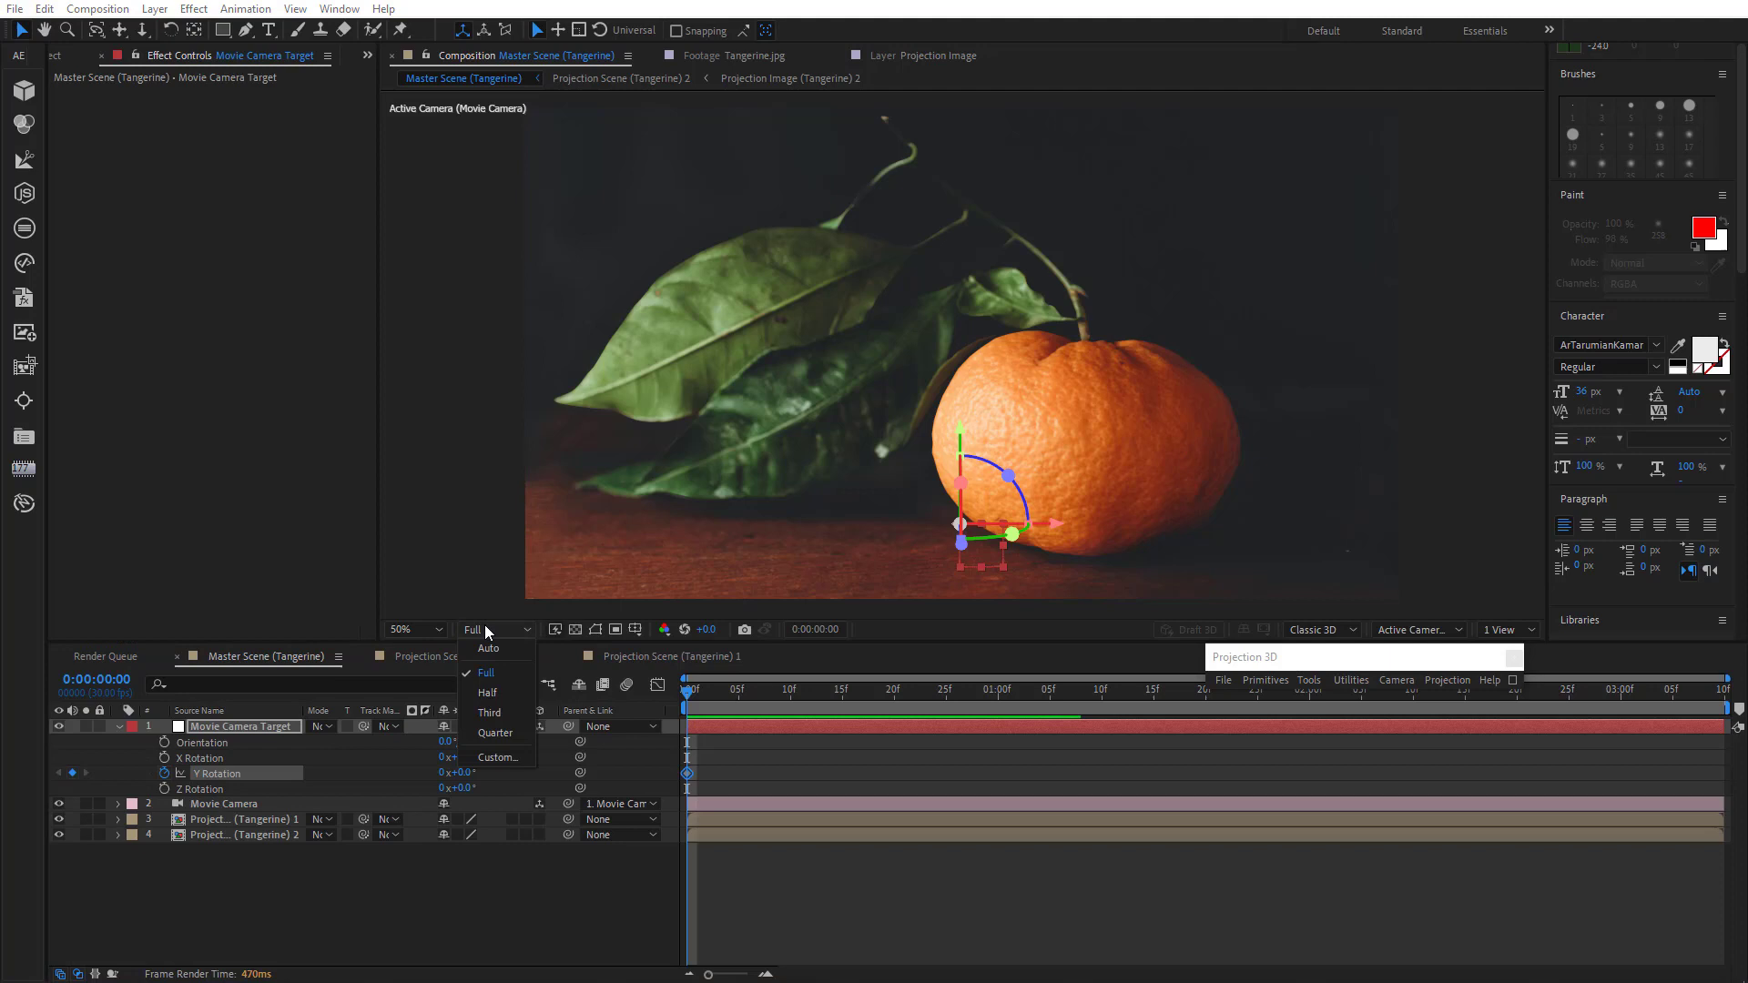
{"action": "left_click", "coordinate": [499, 706]}
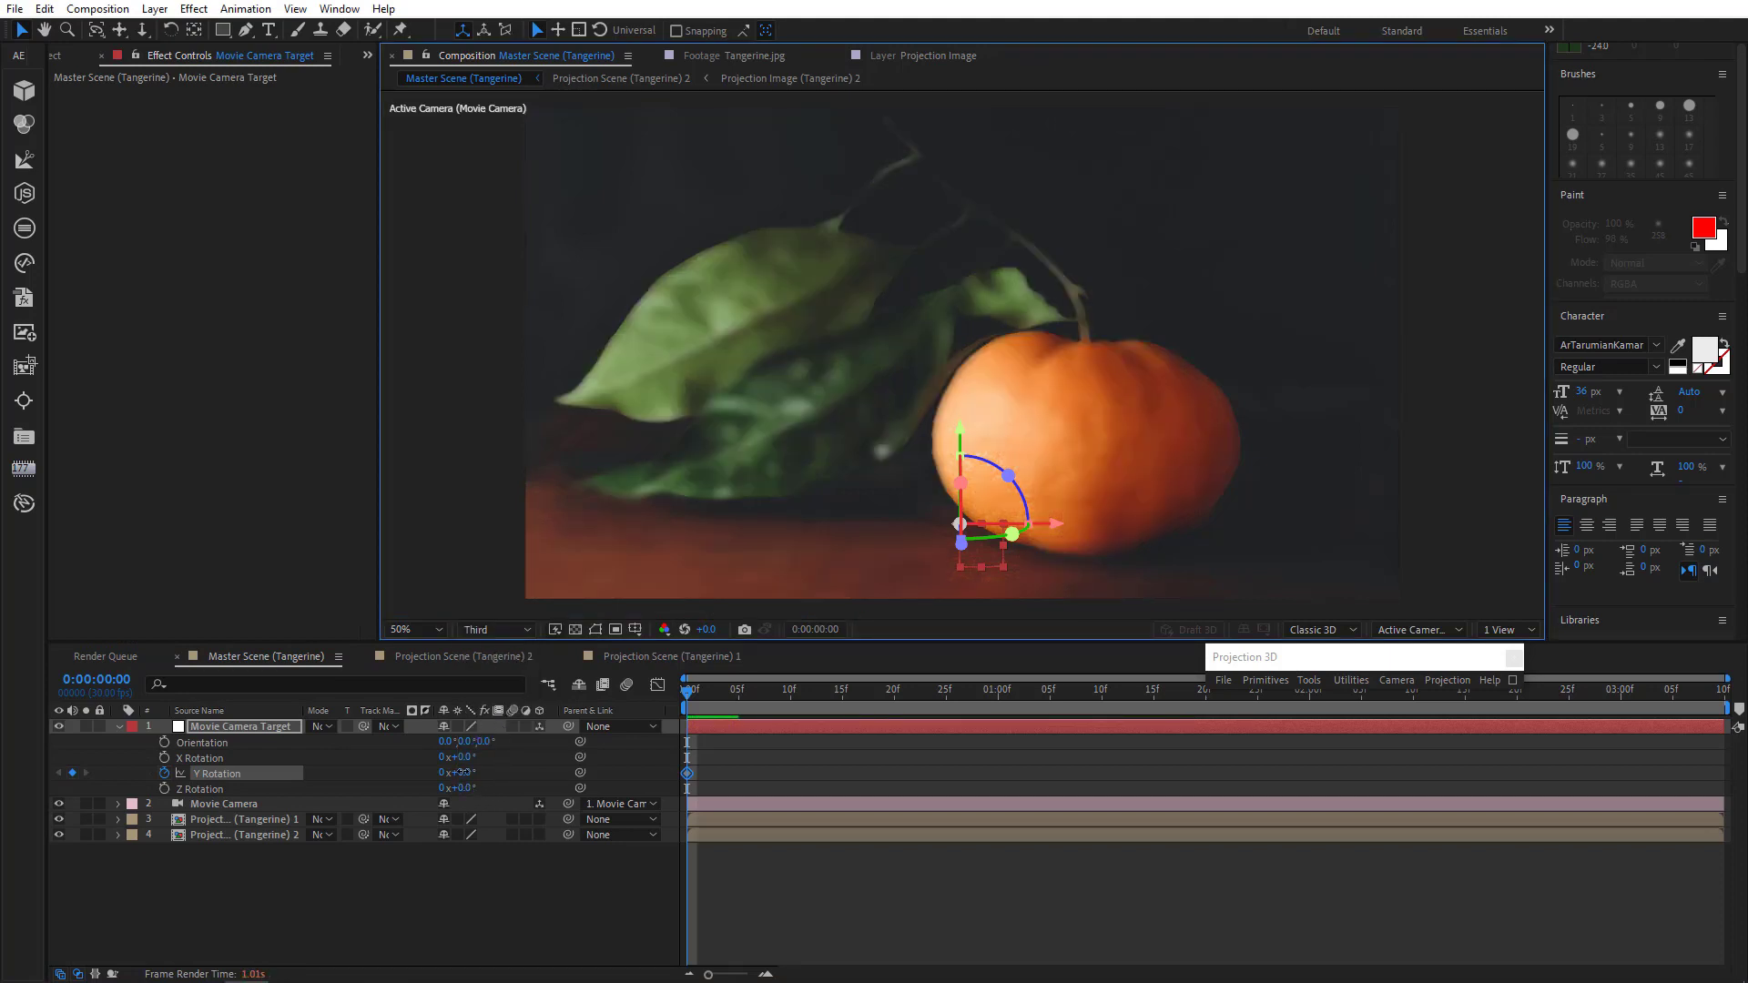
{"action": "left_click_drag", "start_coordinate": [464, 772], "coordinate": [458, 771]}
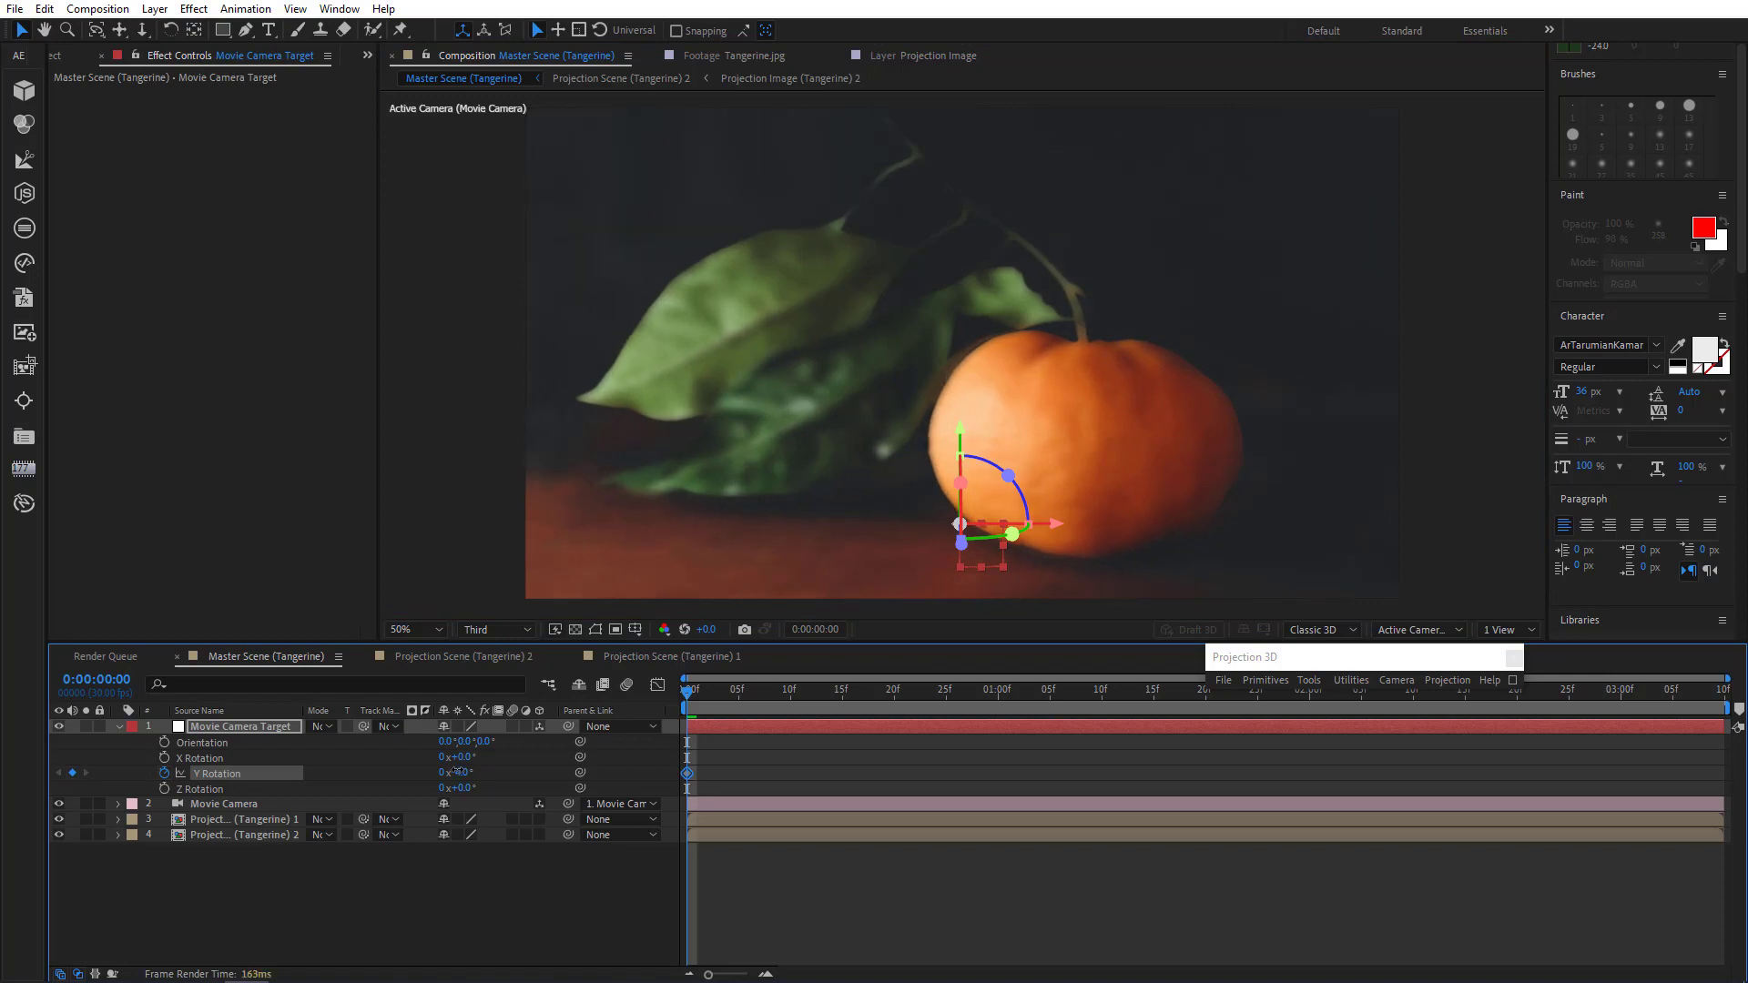
Step: Set an ending Y Rotation keyframe of 4° on the target and preview the move
{"action": "key", "text": "space"}
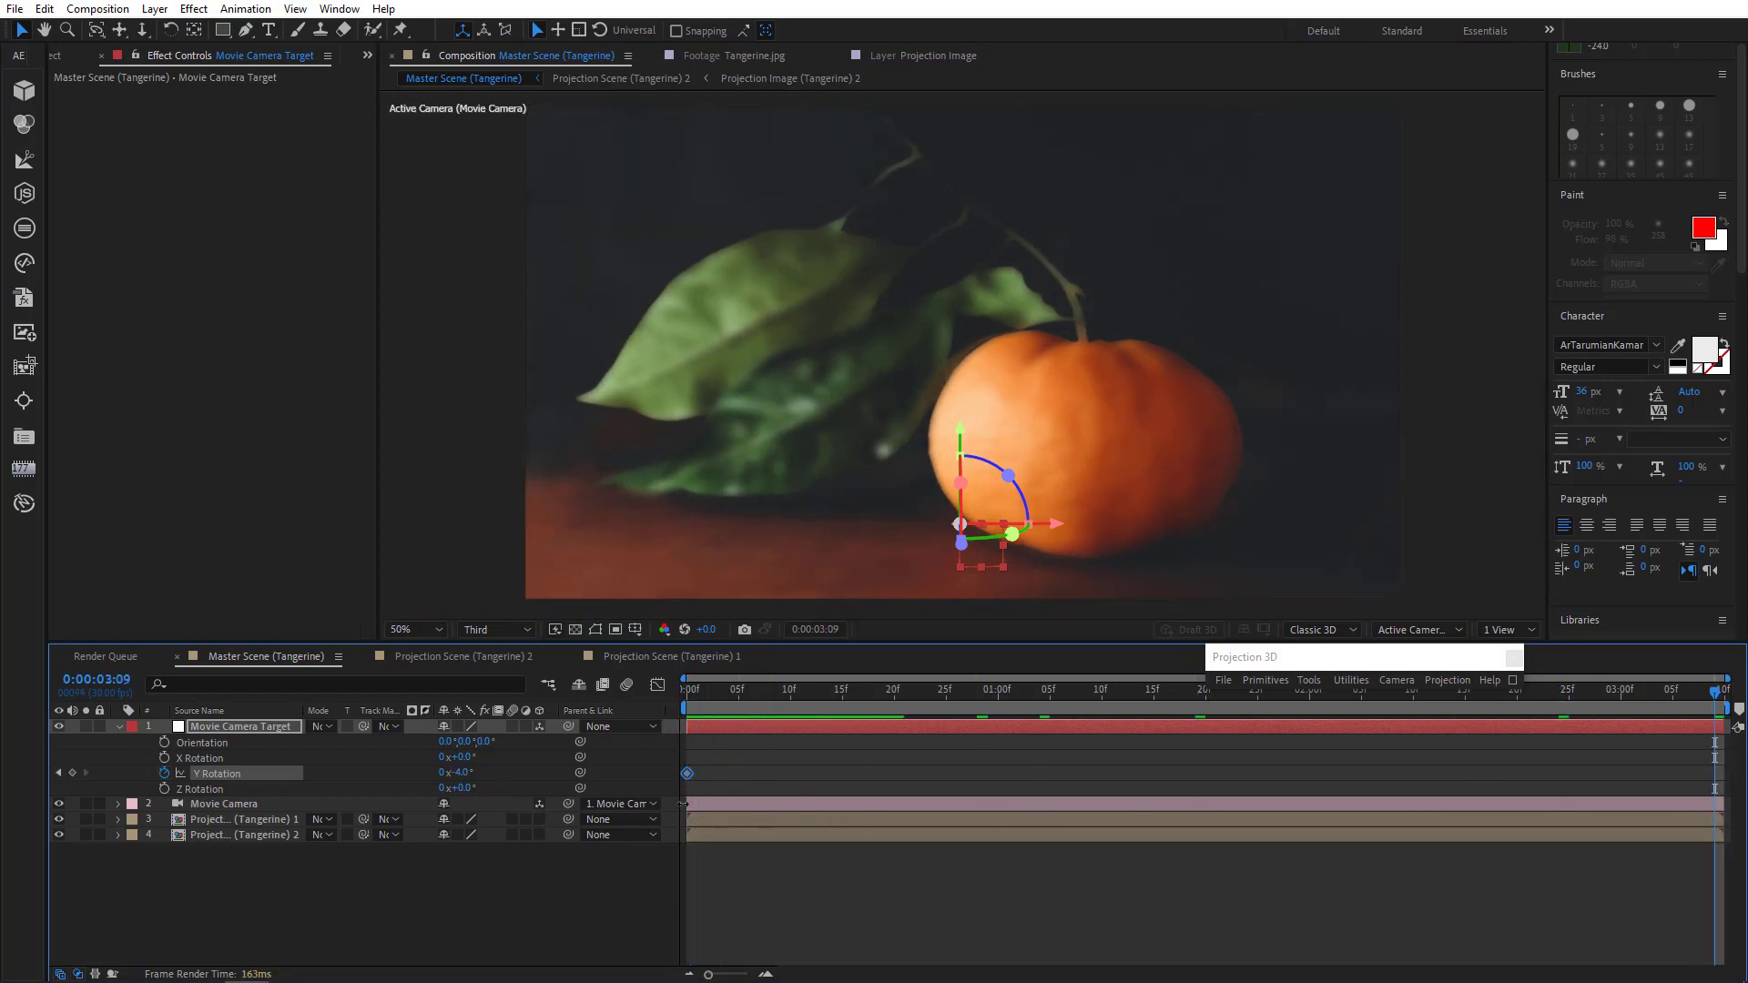
{"action": "left_click_drag", "start_coordinate": [456, 772], "coordinate": [464, 772]}
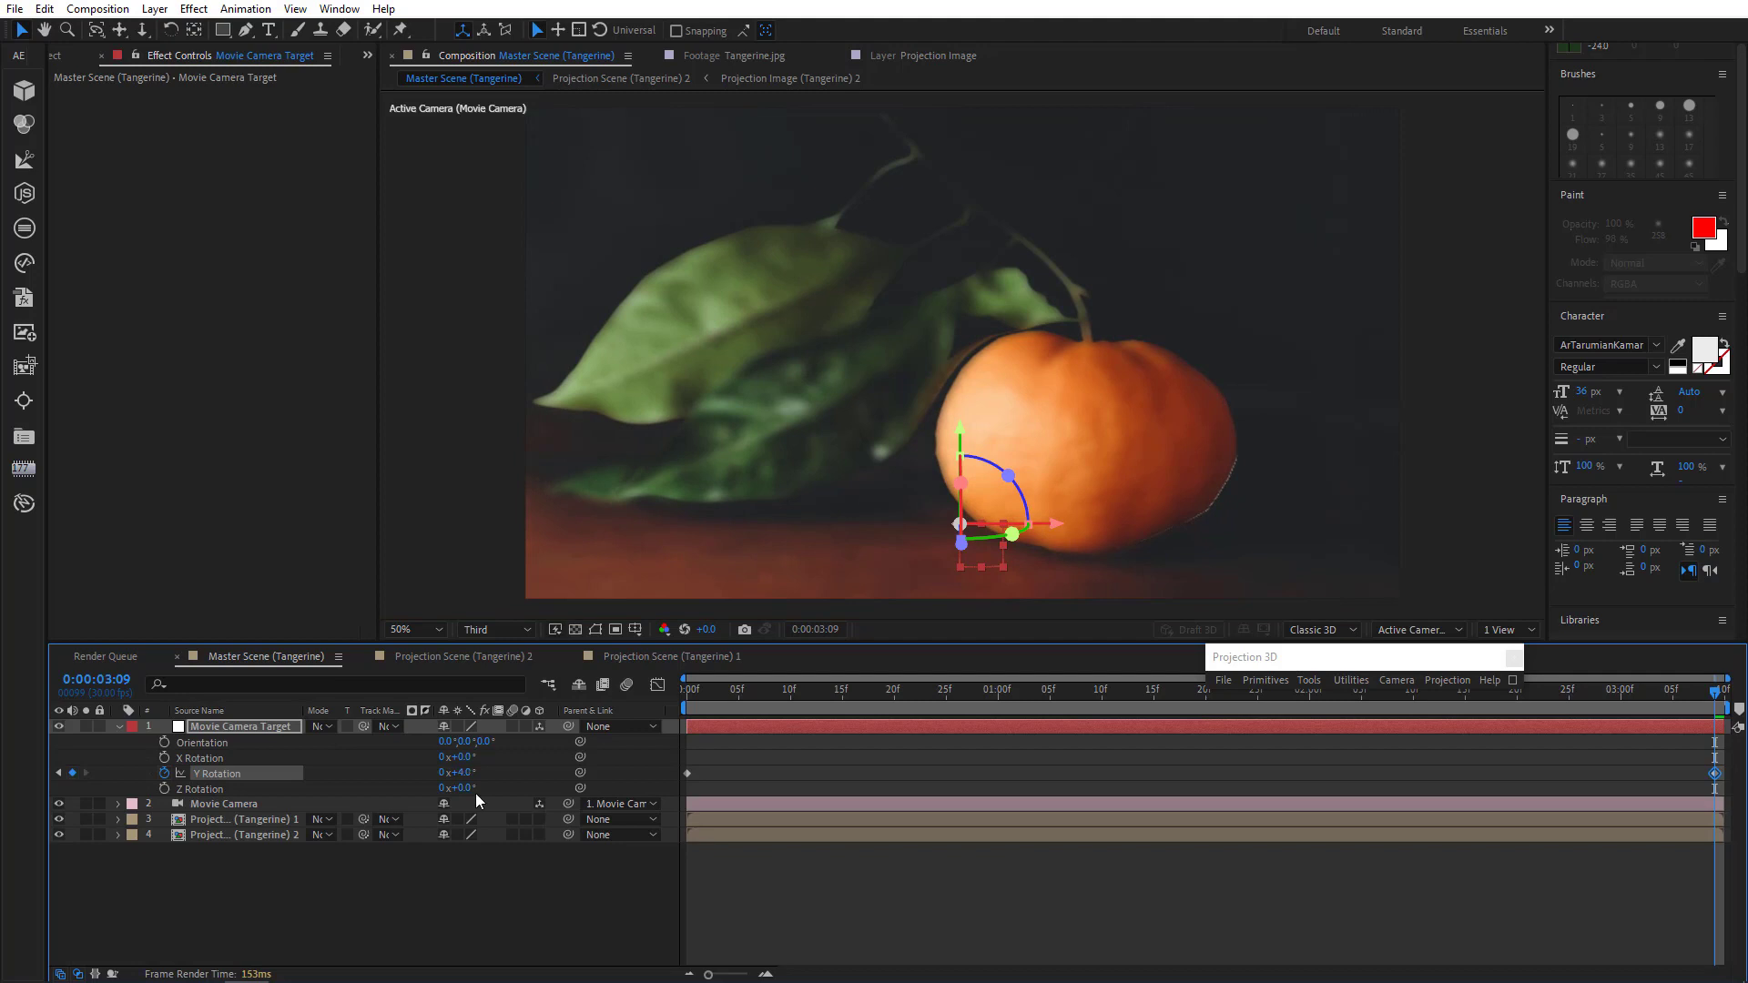
{"action": "key", "text": "space"}
{"action": "key", "text": "space"}
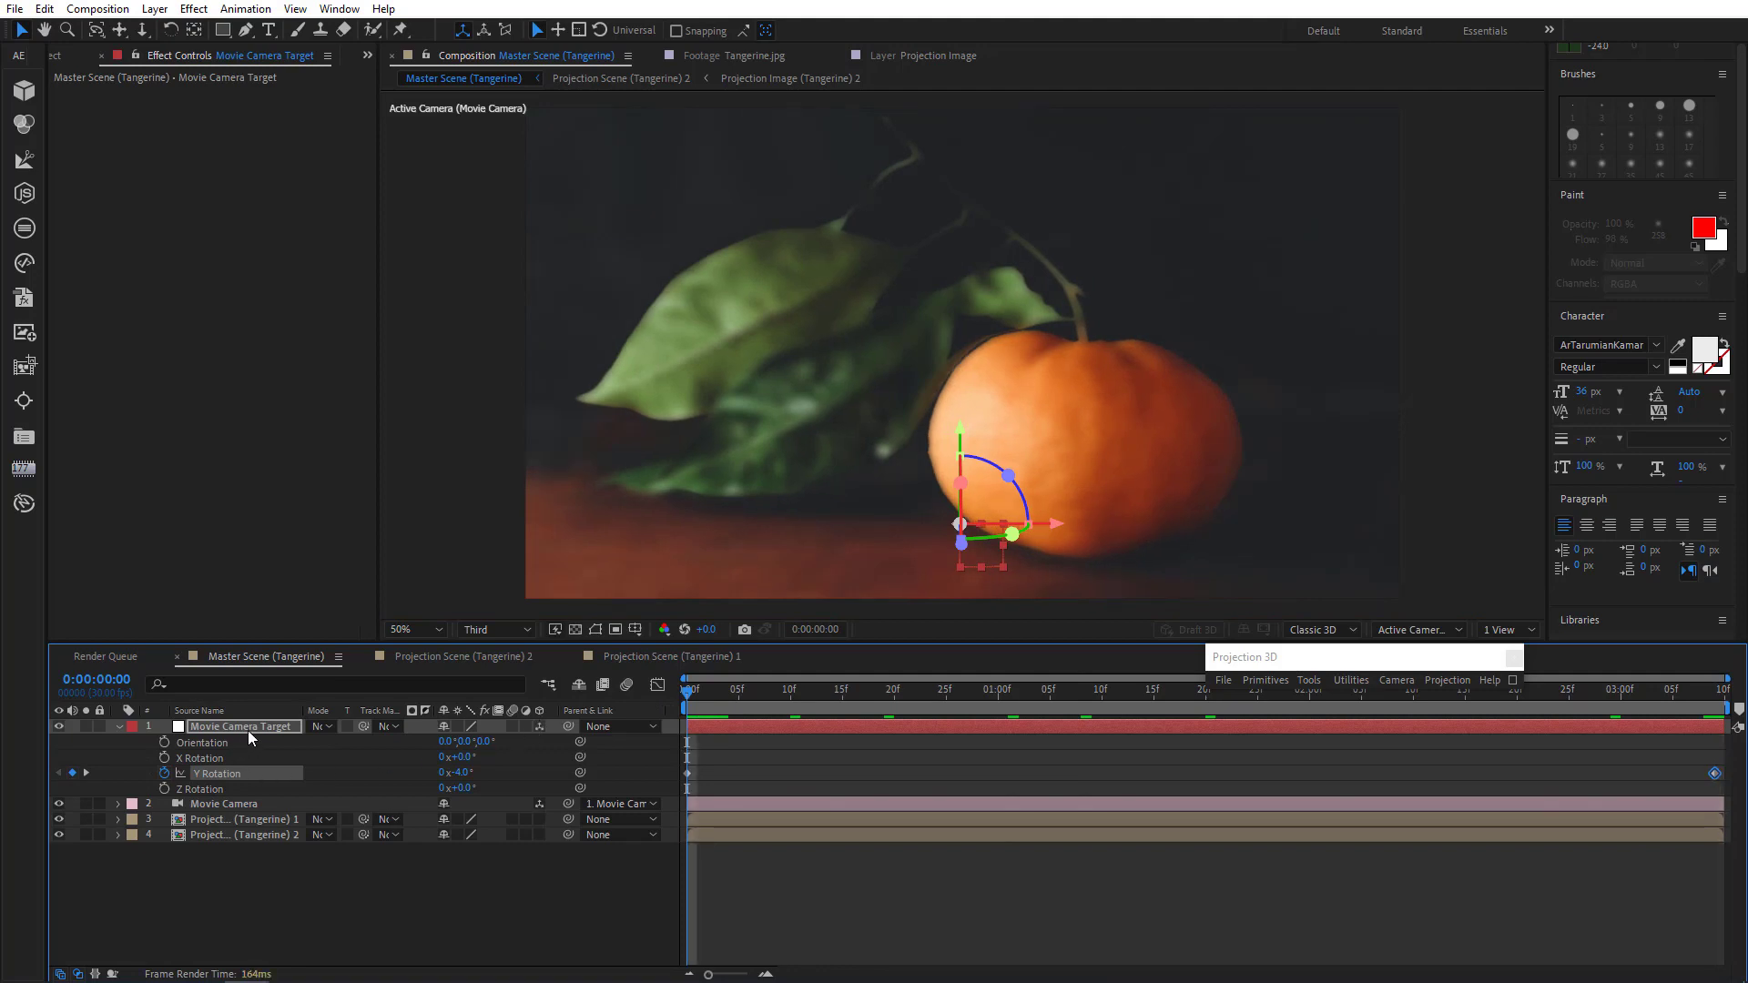
Step: Move the Movie Camera Target's Z position to about -478
{"action": "key", "text": "p"}
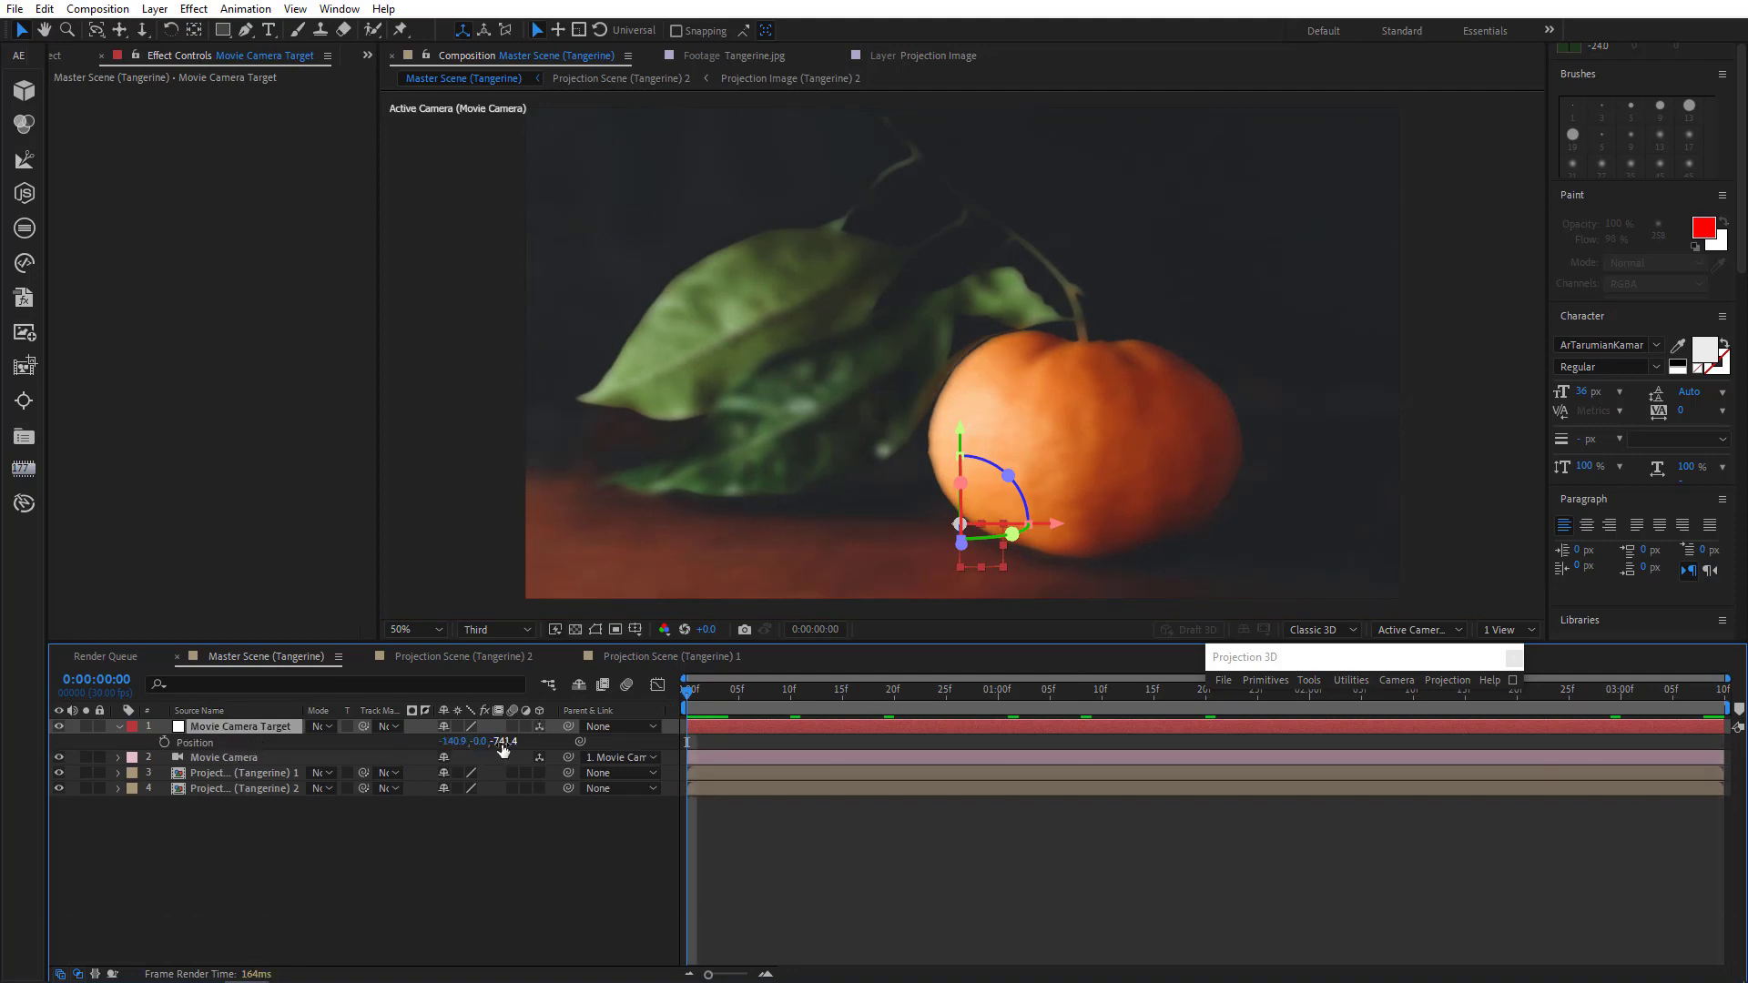
{"action": "left_click_drag", "start_coordinate": [504, 741], "coordinate": [547, 728]}
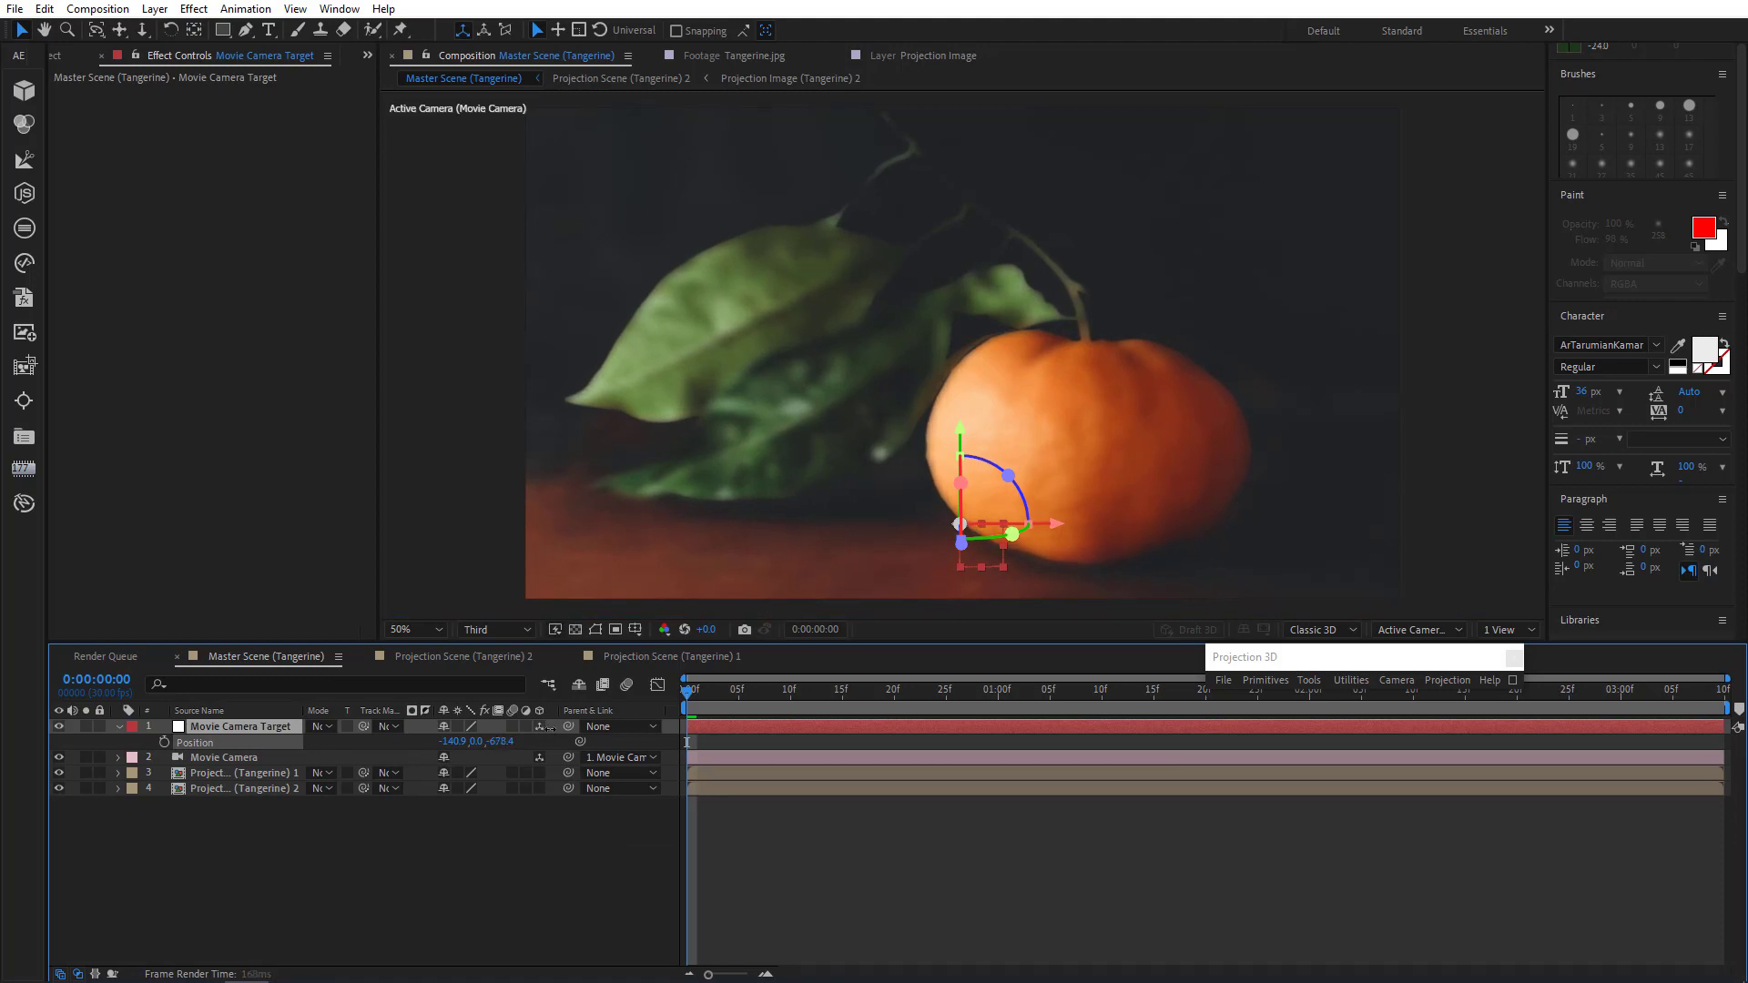
{"action": "key", "text": "r"}
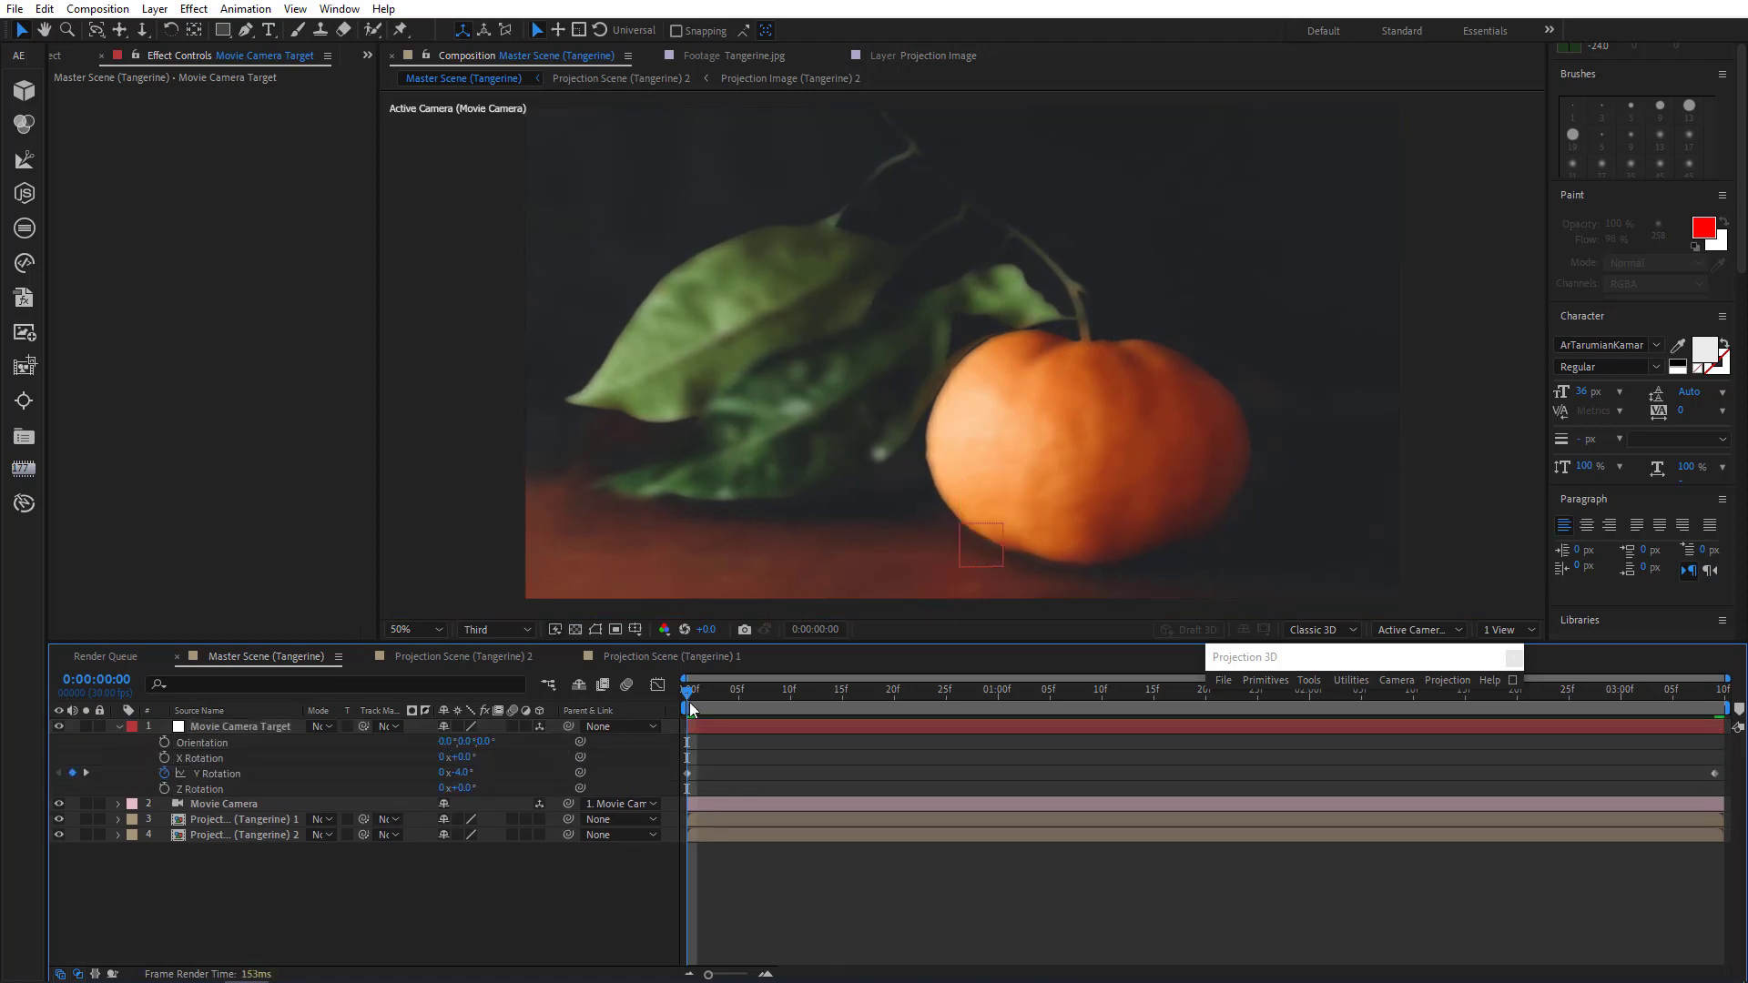
Step: Scrub and play back the camera move, then return the preview resolution to Full
{"action": "left_click_drag", "start_coordinate": [690, 709], "coordinate": [1588, 698]}
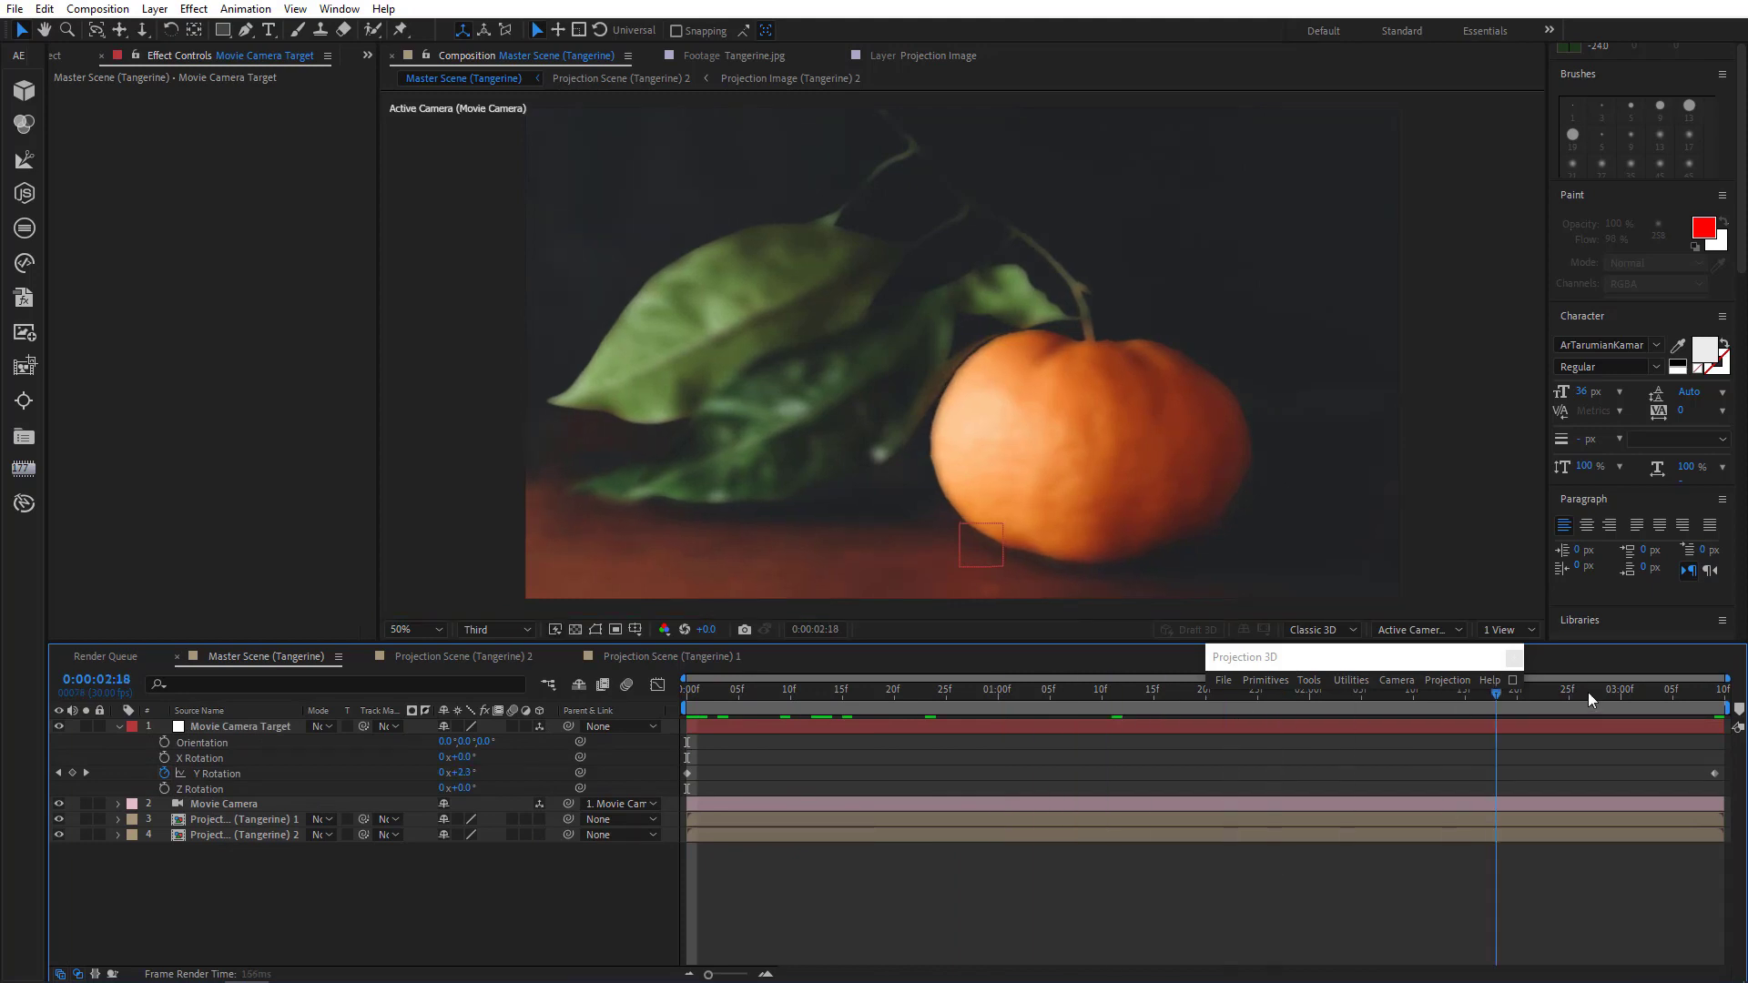
{"action": "key", "text": "space"}
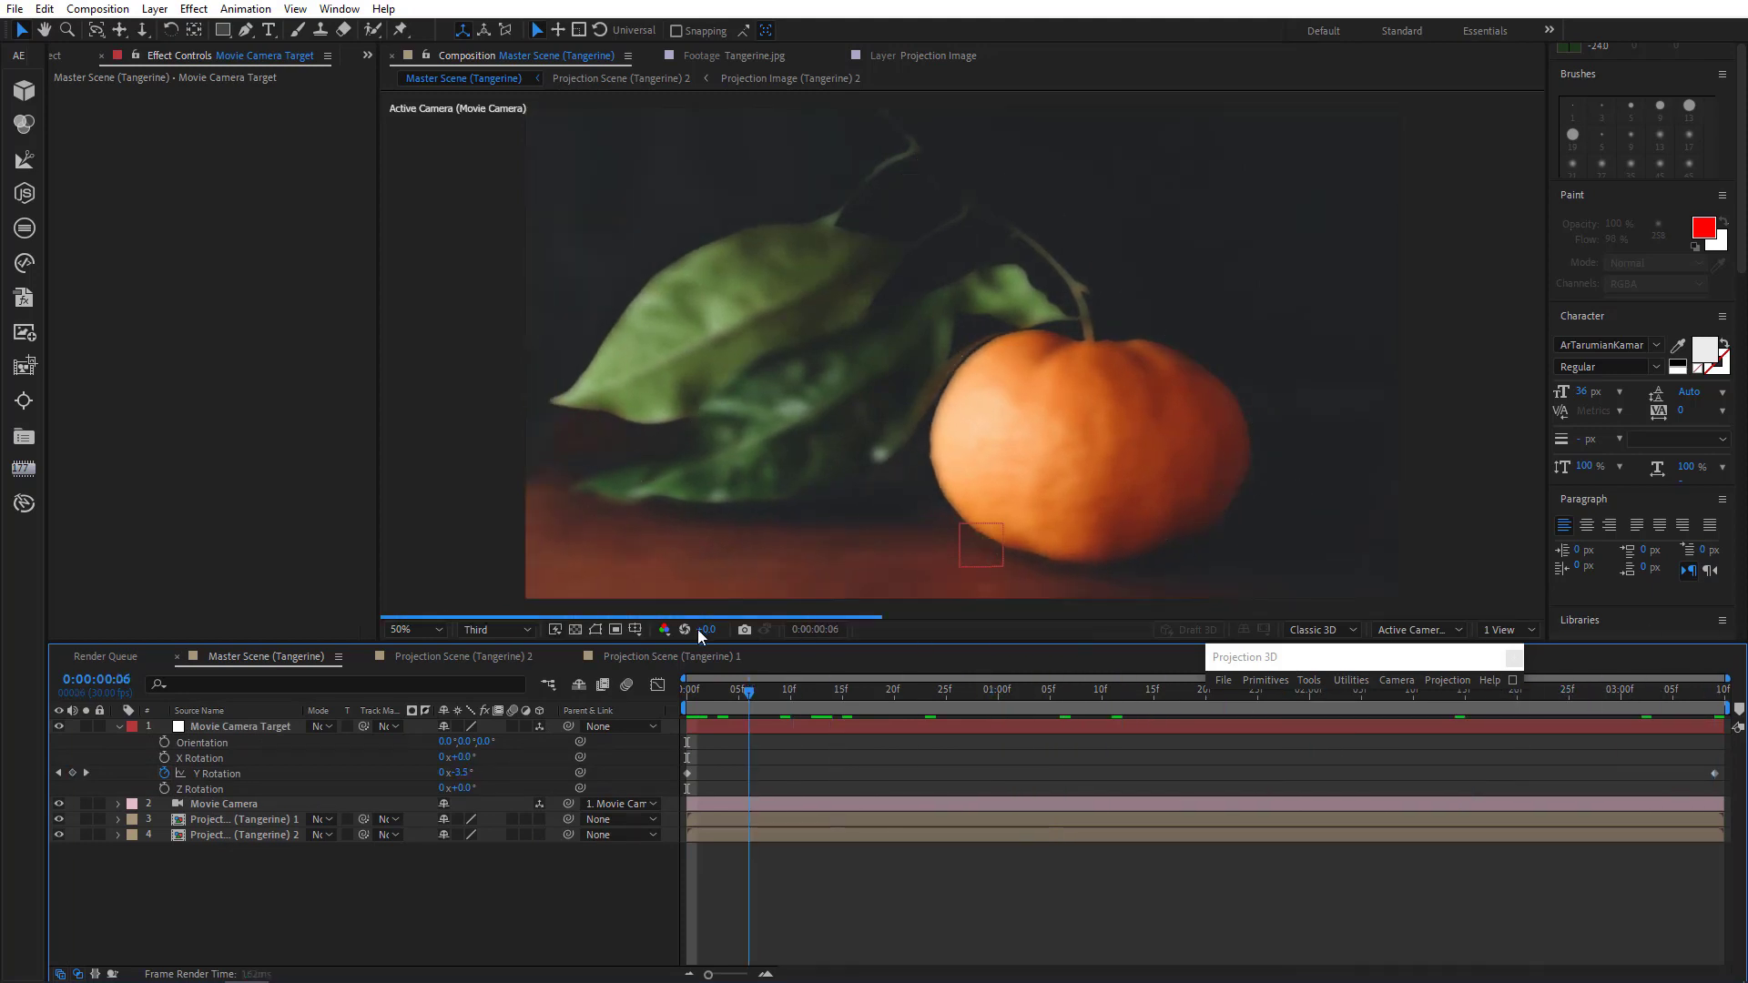
{"action": "left_click", "coordinate": [484, 632]}
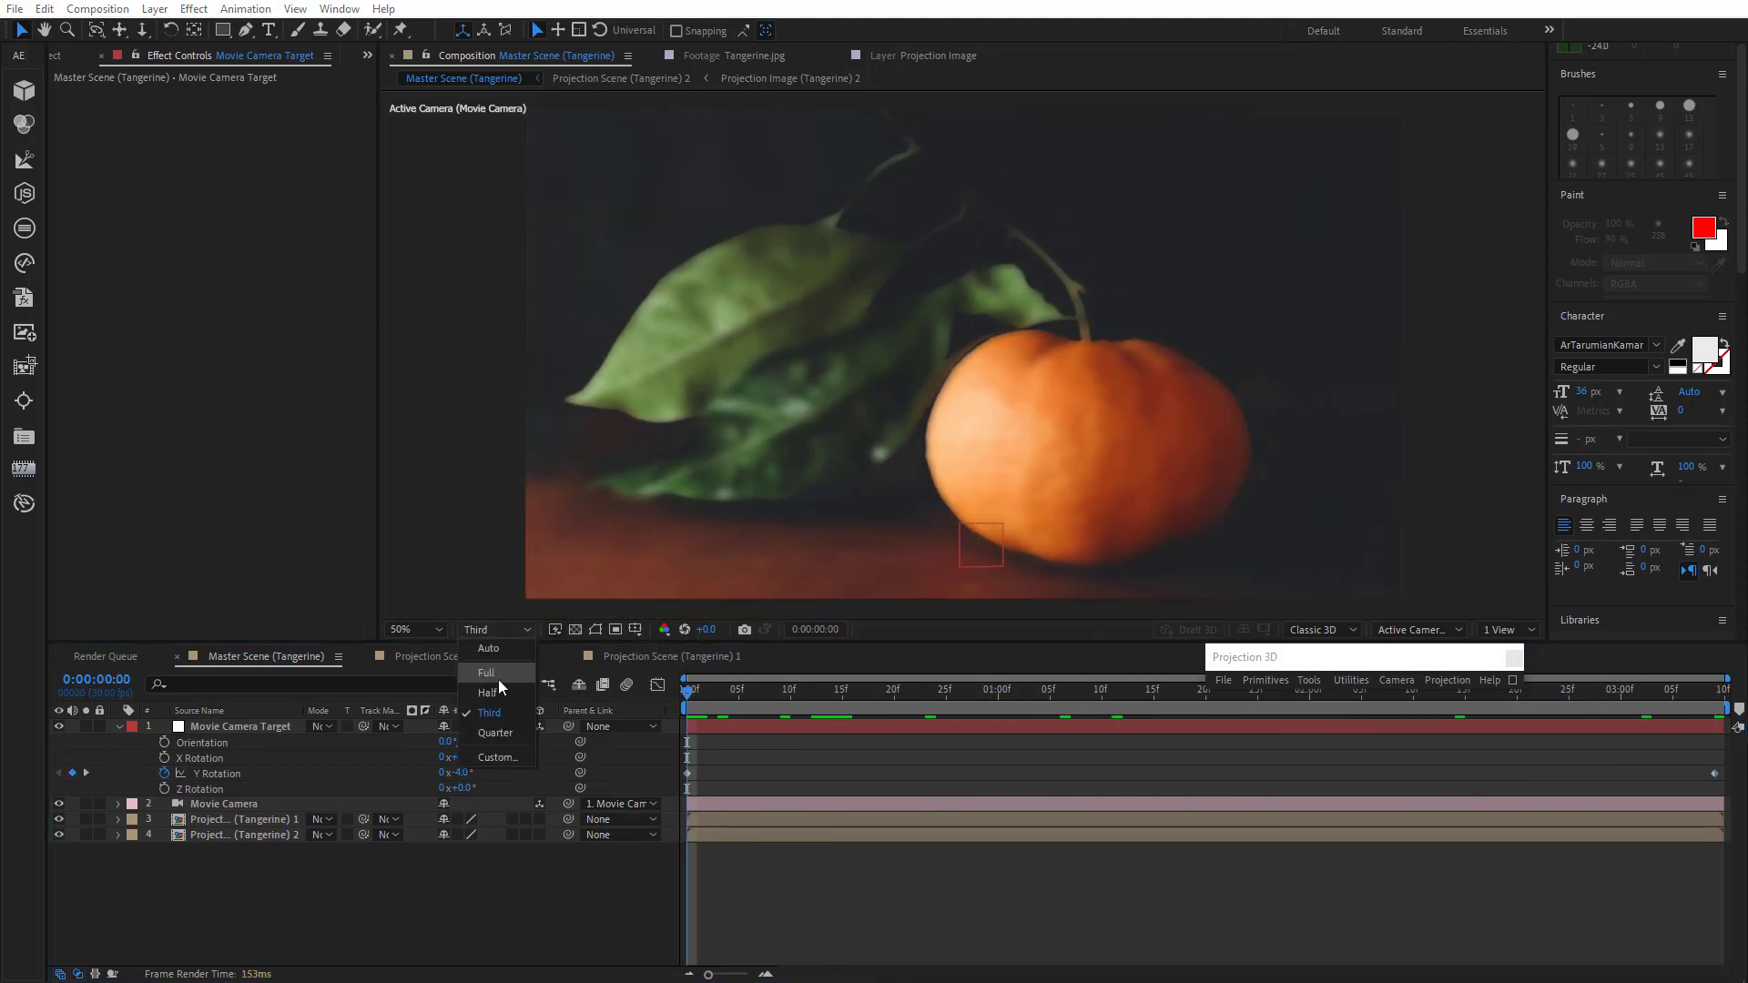
{"action": "left_click", "coordinate": [500, 674]}
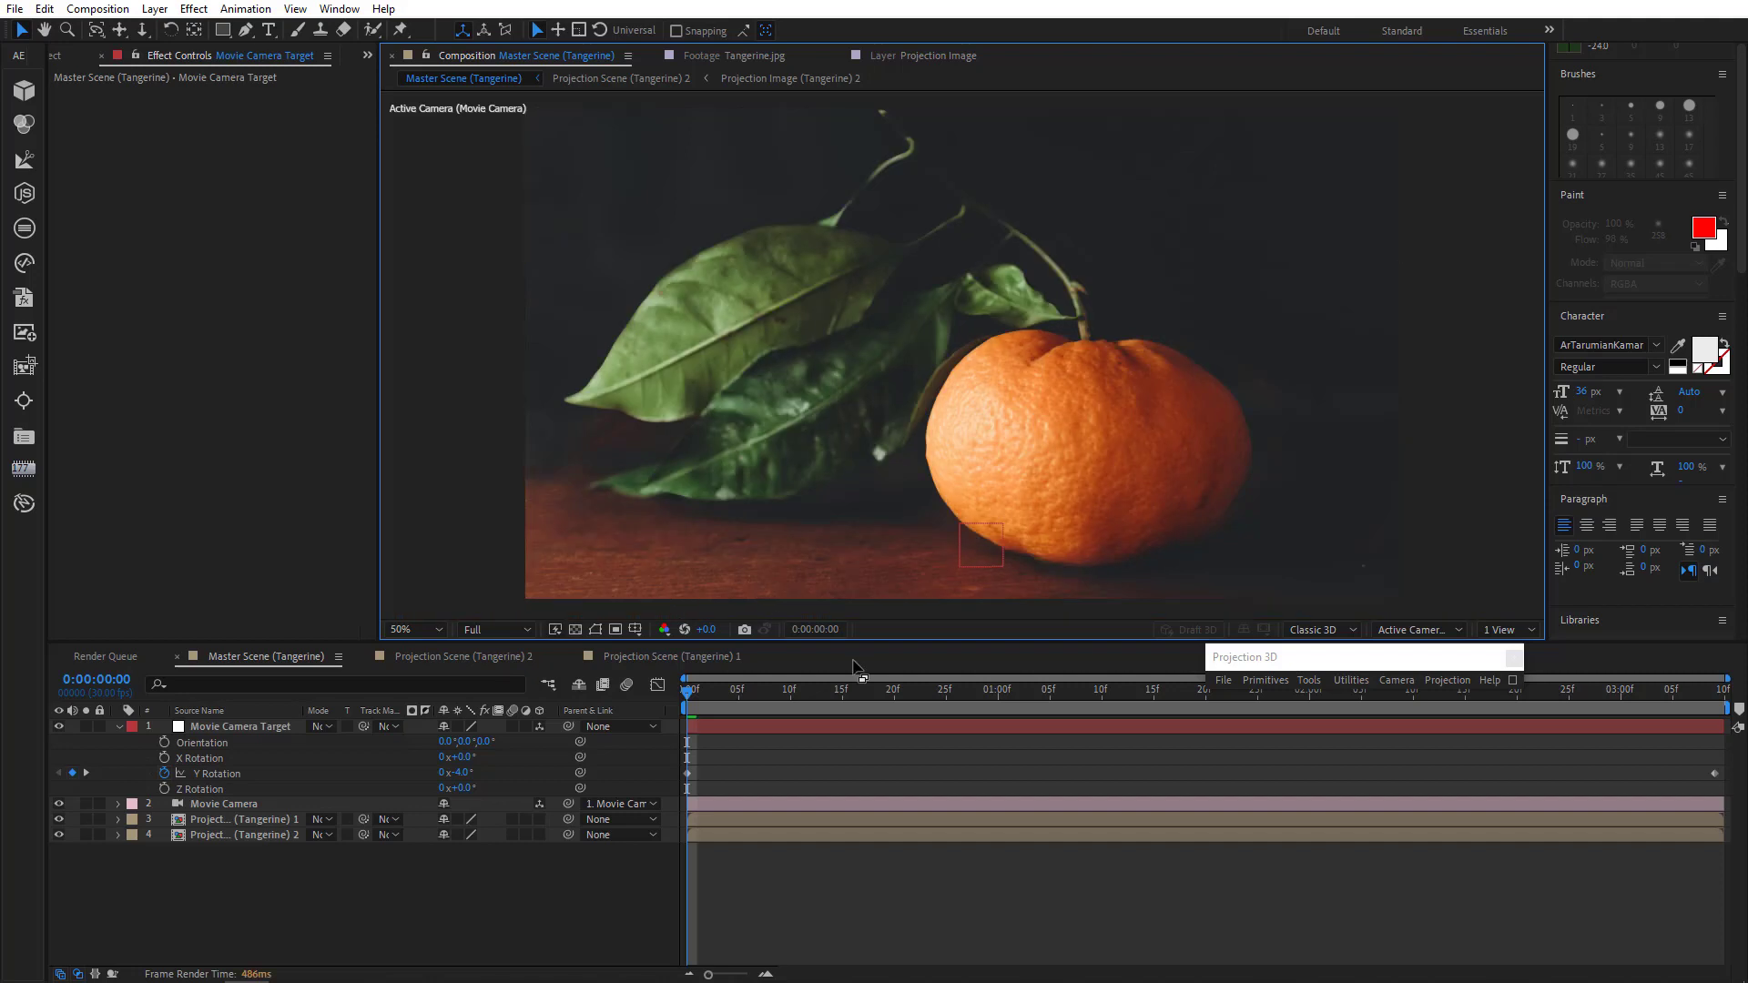
Step: Solo the Projection (Tangerine) 1 layer in the Master Scene
{"action": "left_click", "coordinate": [118, 726]}
{"action": "left_click", "coordinate": [242, 756]}
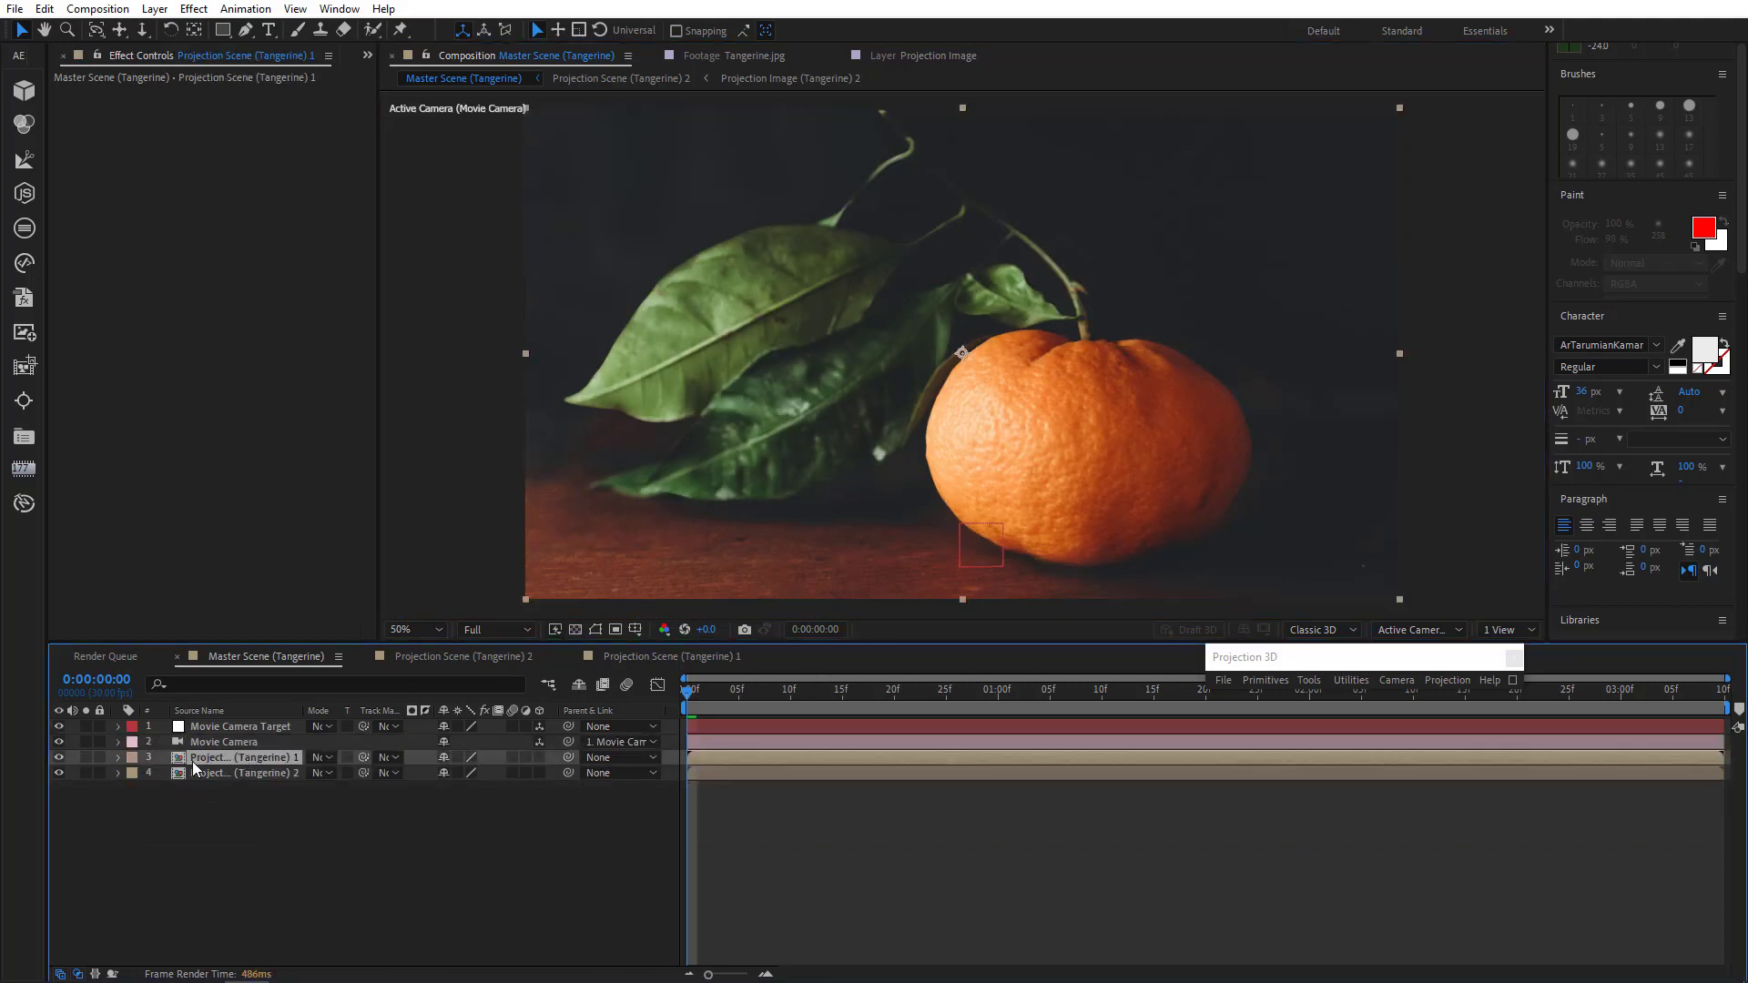
{"action": "left_click", "coordinate": [84, 757]}
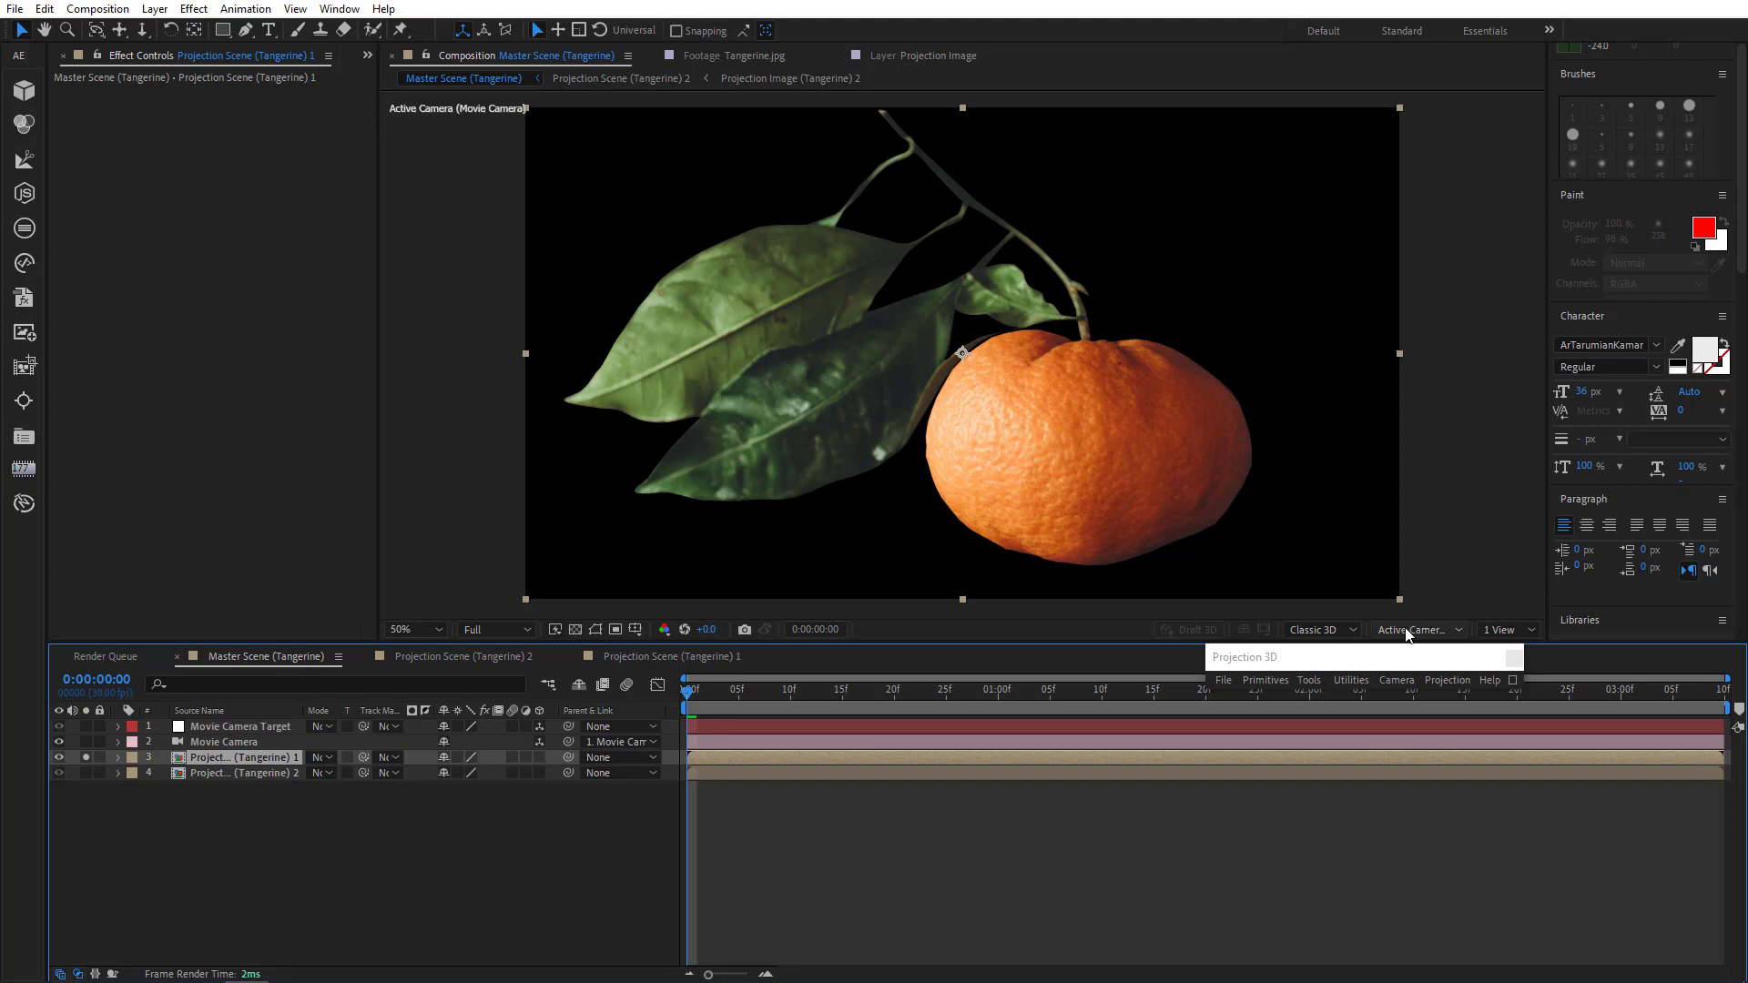
Step: Zoom in to inspect the edges of the soloed tangerine foreground projection layer, then zoom back out
{"action": "left_click", "coordinate": [1353, 681]}
{"action": "left_click", "coordinate": [1375, 698]}
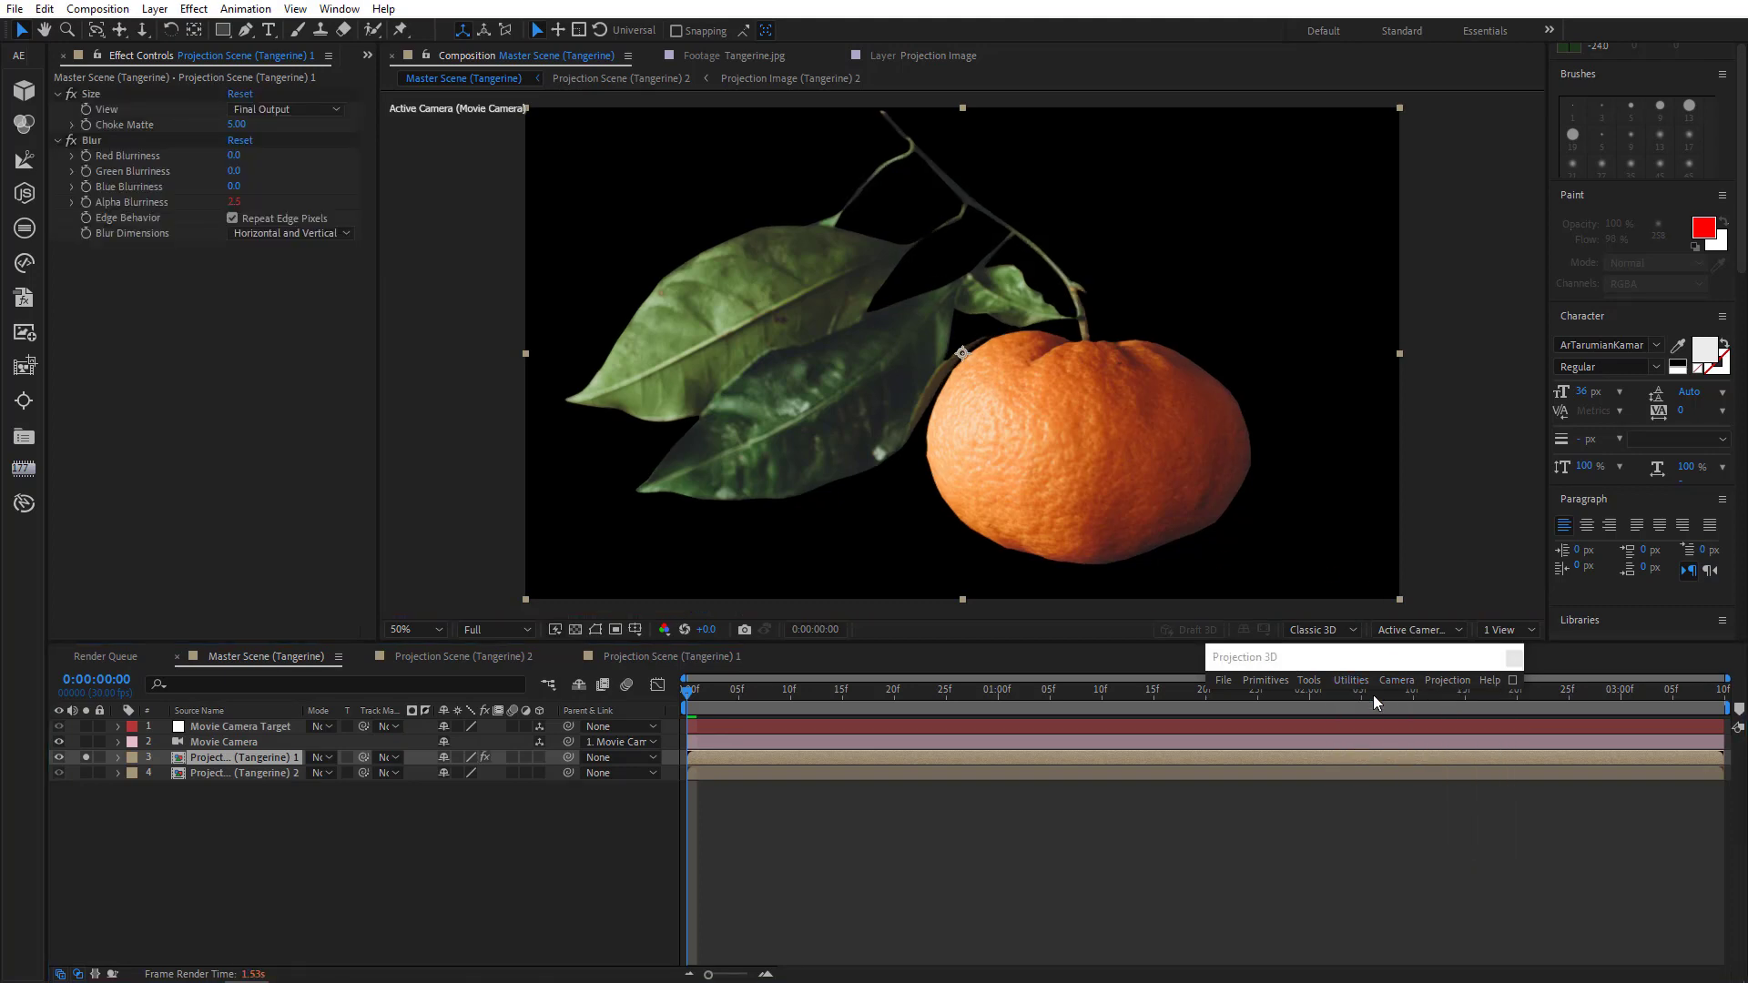
{"action": "scroll", "coordinate": [956, 362], "scroll_direction": "up", "scroll_amount": 2}
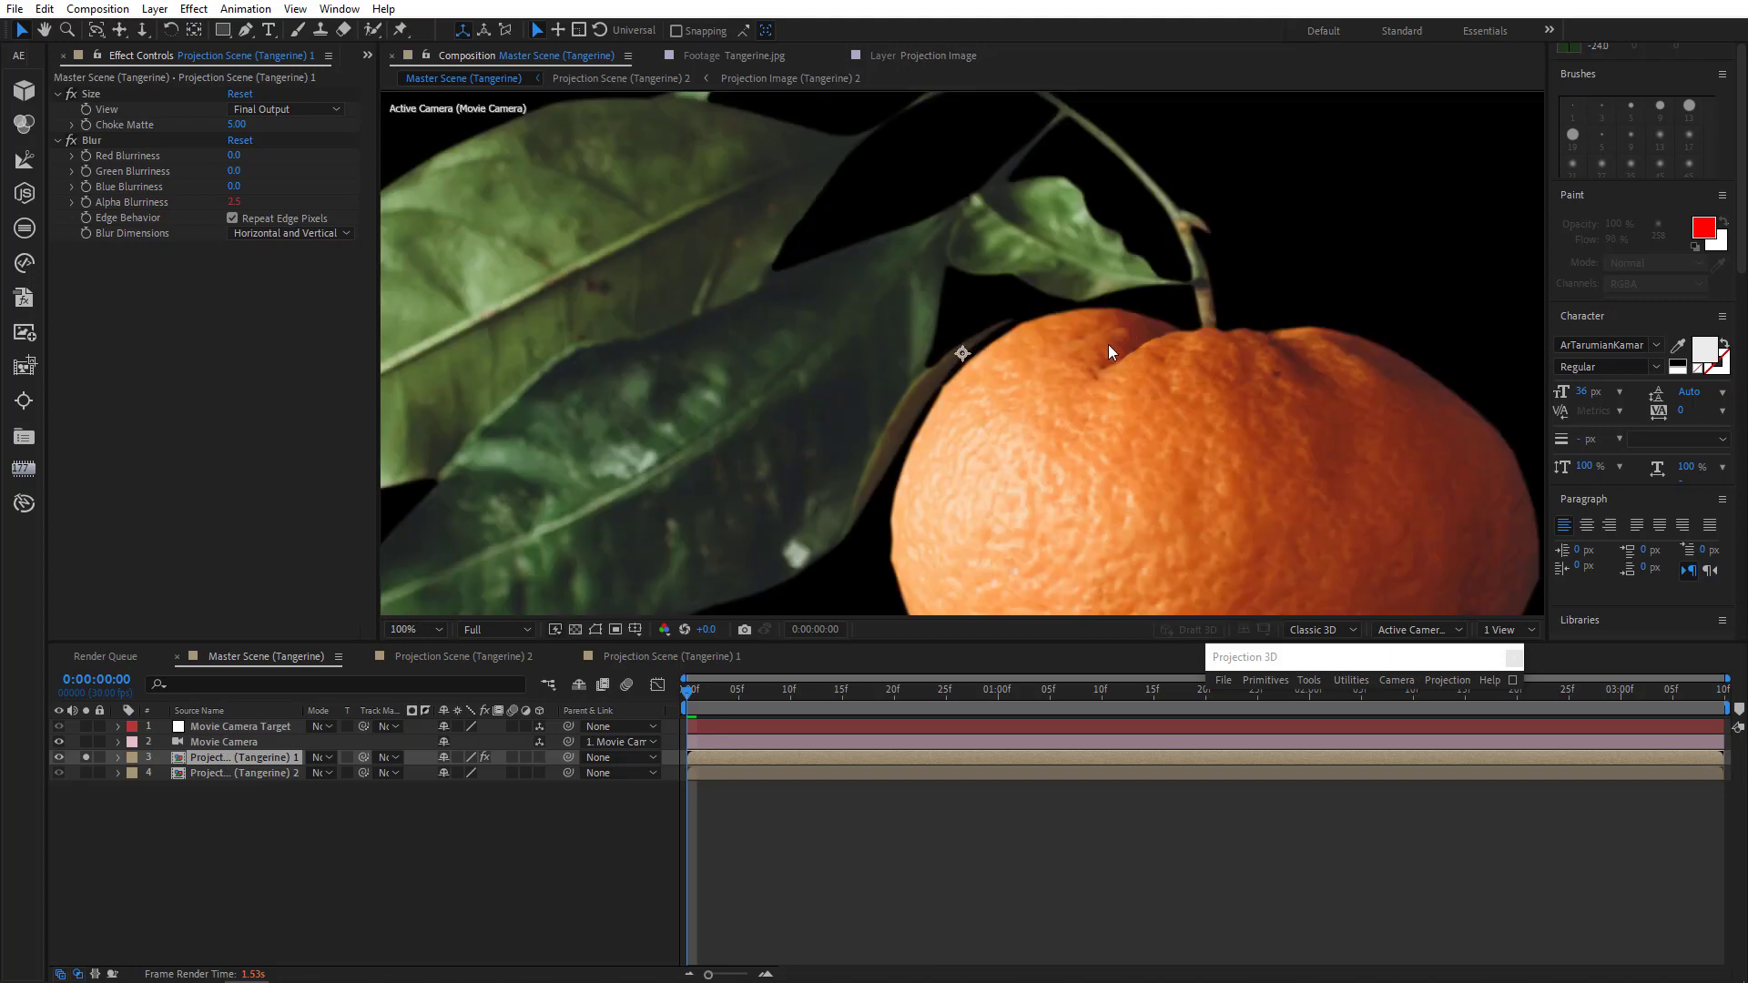
{"action": "scroll", "coordinate": [1109, 347], "scroll_direction": "down", "scroll_amount": 2}
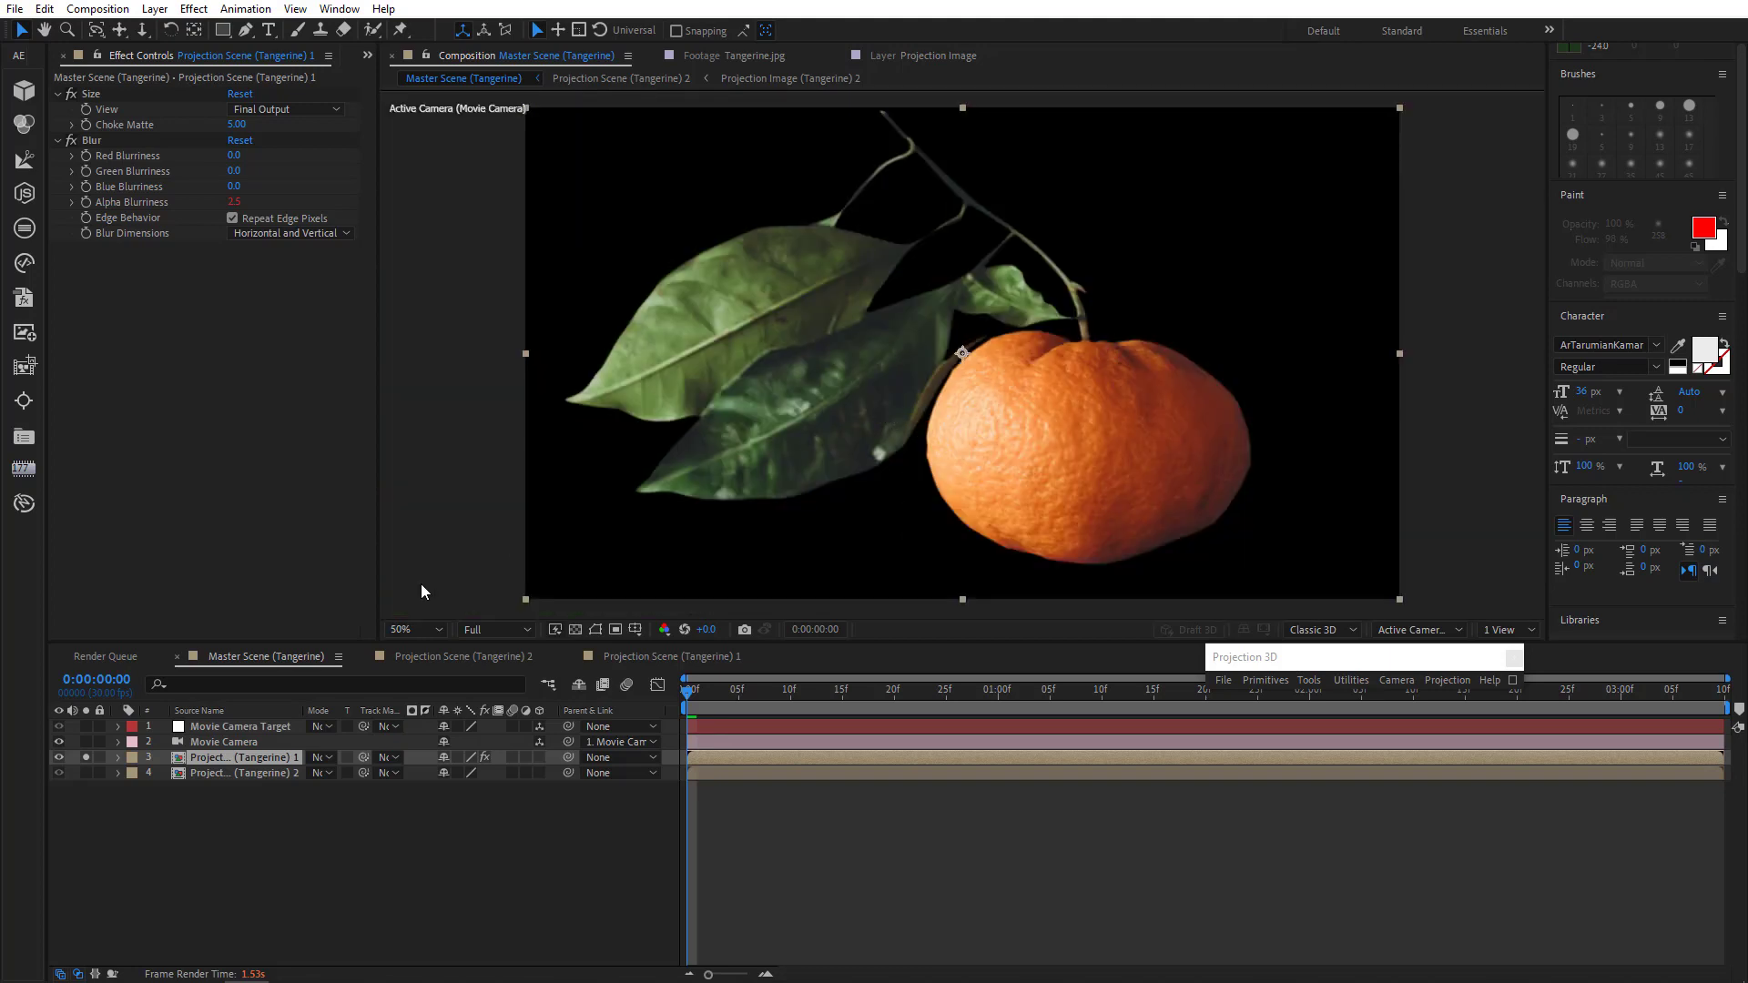
Step: Unsolo the Projection (Tangerine) 1 layer and play a full-screen preview of the camera move
{"action": "left_click", "coordinate": [85, 758]}
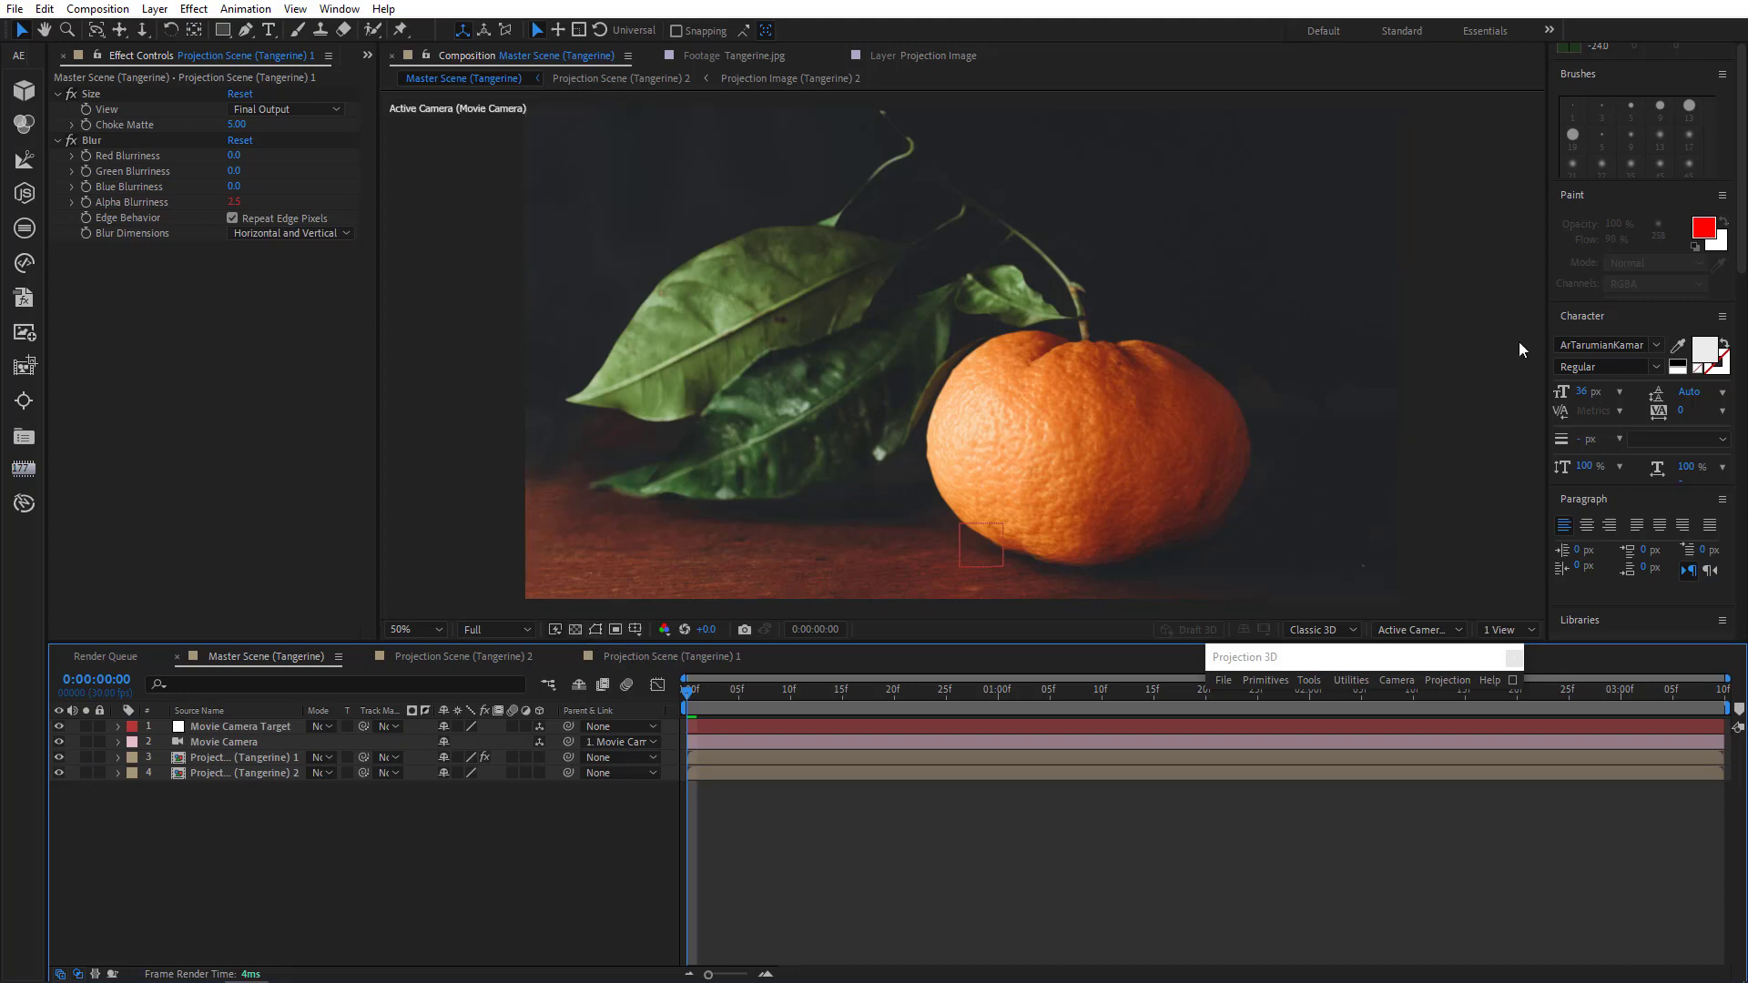
{"action": "scroll", "coordinate": [1639, 237], "scroll_direction": "up", "scroll_amount": 10}
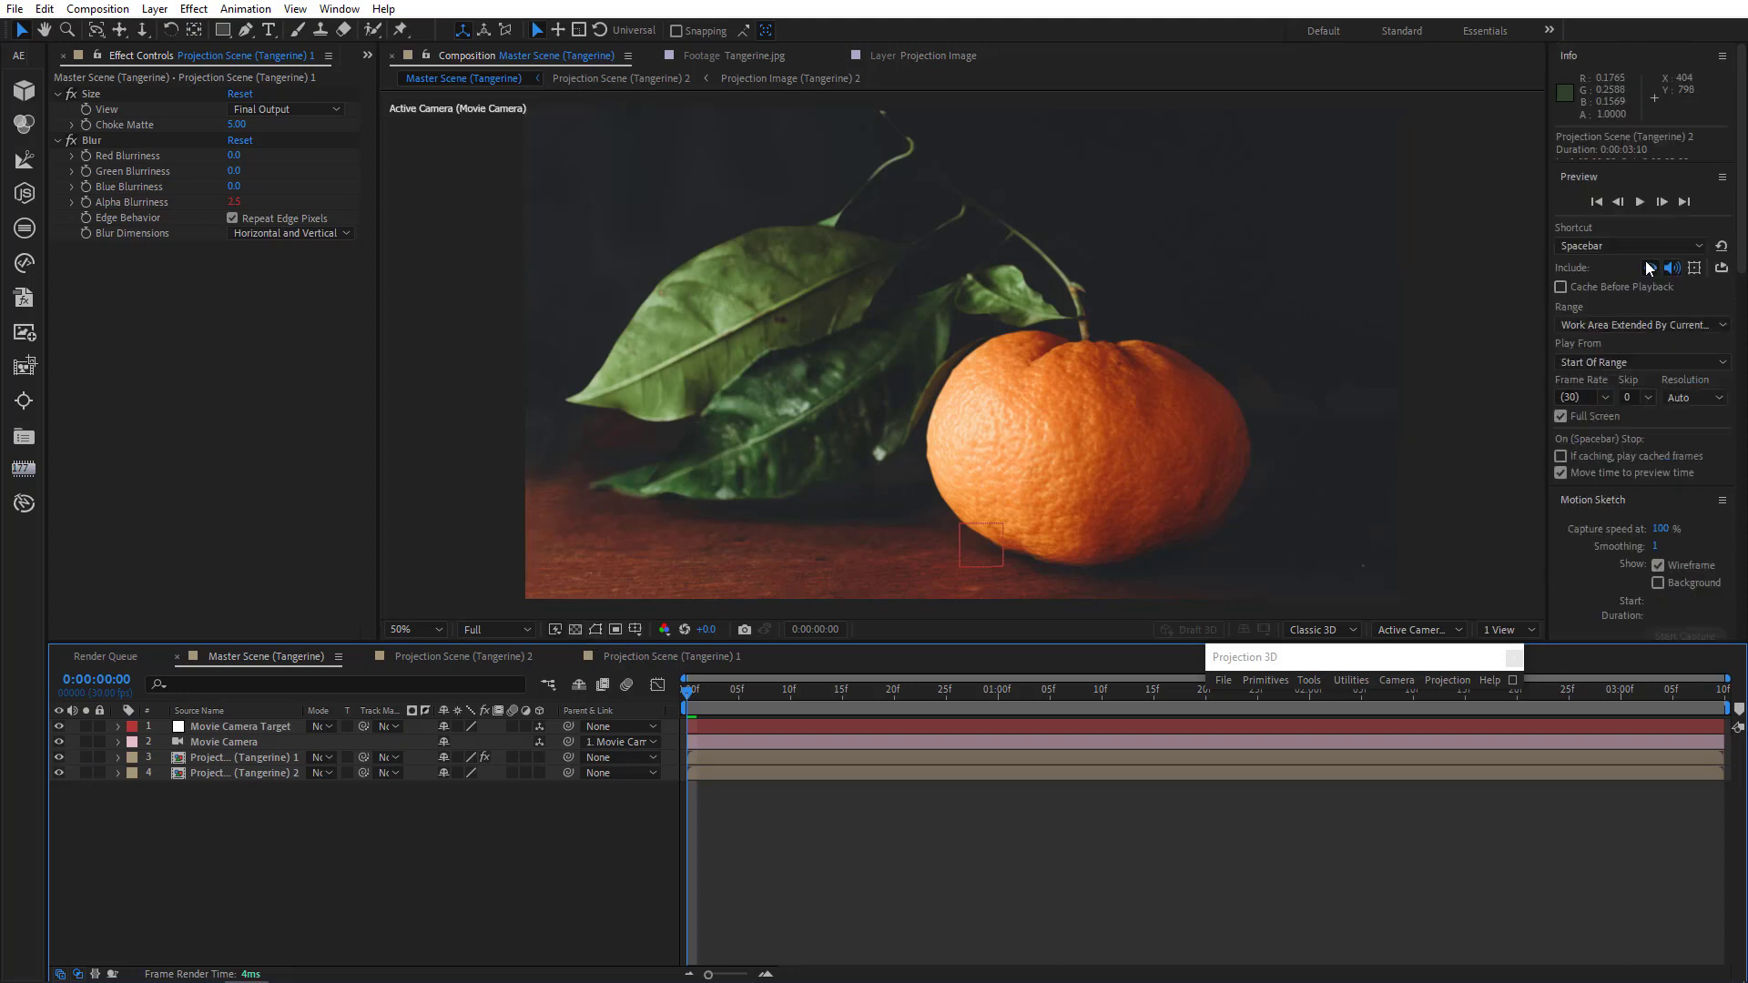
{"action": "left_click", "coordinate": [1639, 201]}
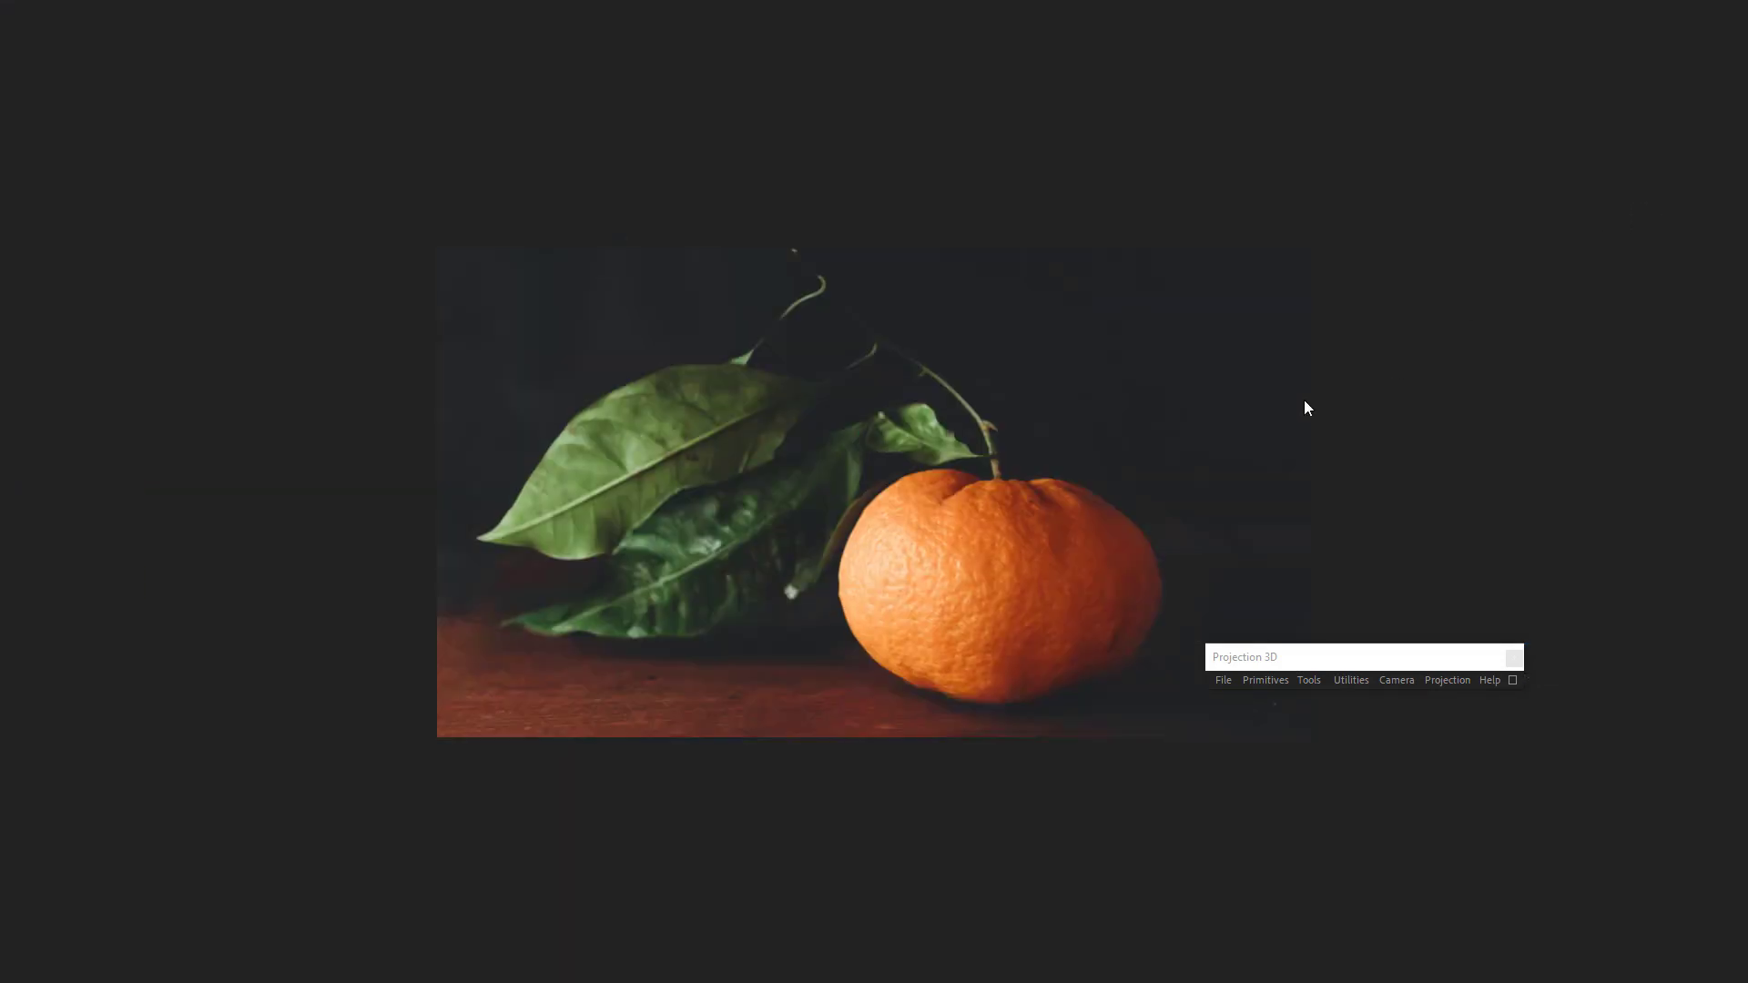